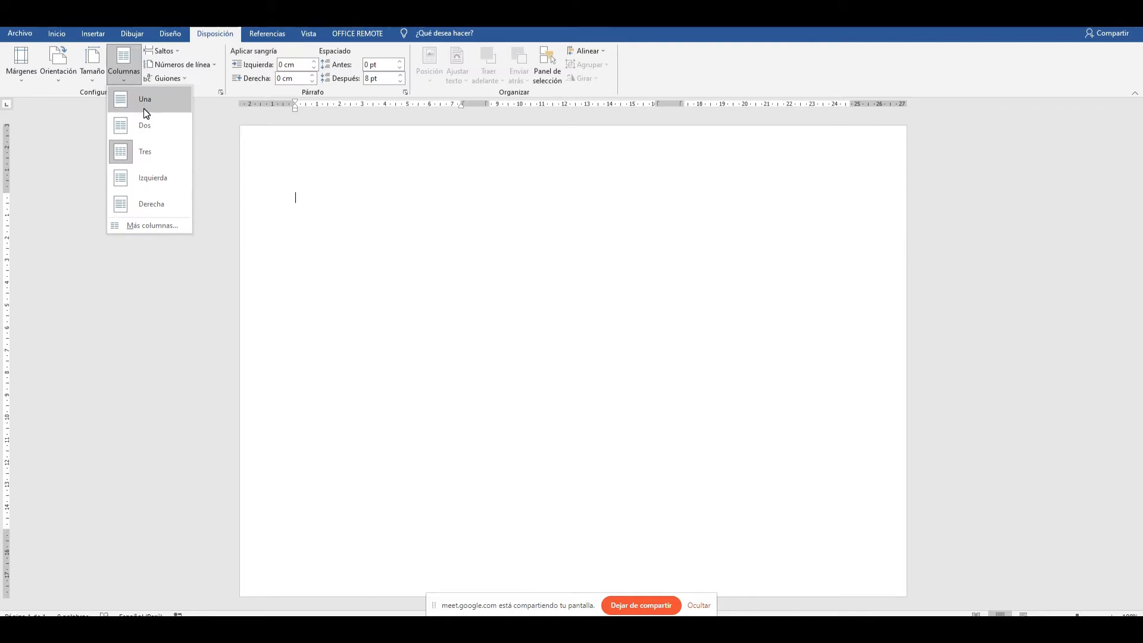
# - Open the custom column settings and raise the number of columns to 19
pyautogui.click(149, 225)
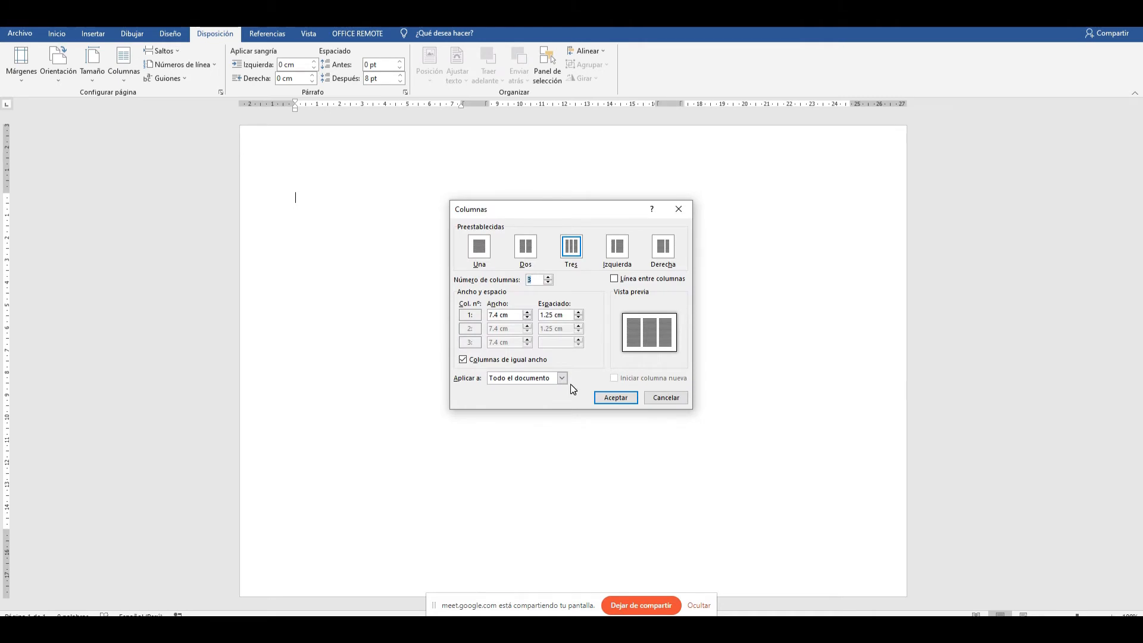
pyautogui.click(548, 276)
pyautogui.click(548, 277)
pyautogui.click(548, 277)
pyautogui.click(548, 278)
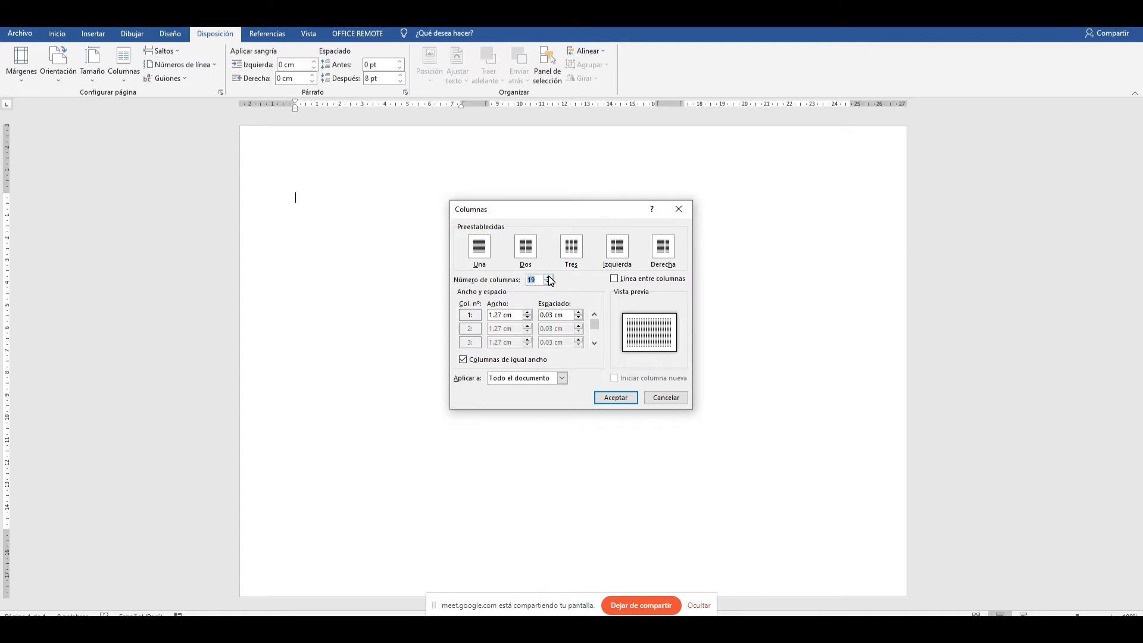
# - Reduce the number of columns to 1 in the column settings
pyautogui.click(549, 282)
pyautogui.click(548, 283)
pyautogui.click(548, 283)
pyautogui.click(548, 283)
pyautogui.click(548, 283)
pyautogui.click(548, 282)
pyautogui.click(548, 282)
pyautogui.click(548, 283)
pyautogui.click(548, 282)
pyautogui.click(548, 283)
pyautogui.click(548, 282)
pyautogui.click(549, 283)
pyautogui.click(549, 283)
pyautogui.click(548, 282)
pyautogui.click(548, 283)
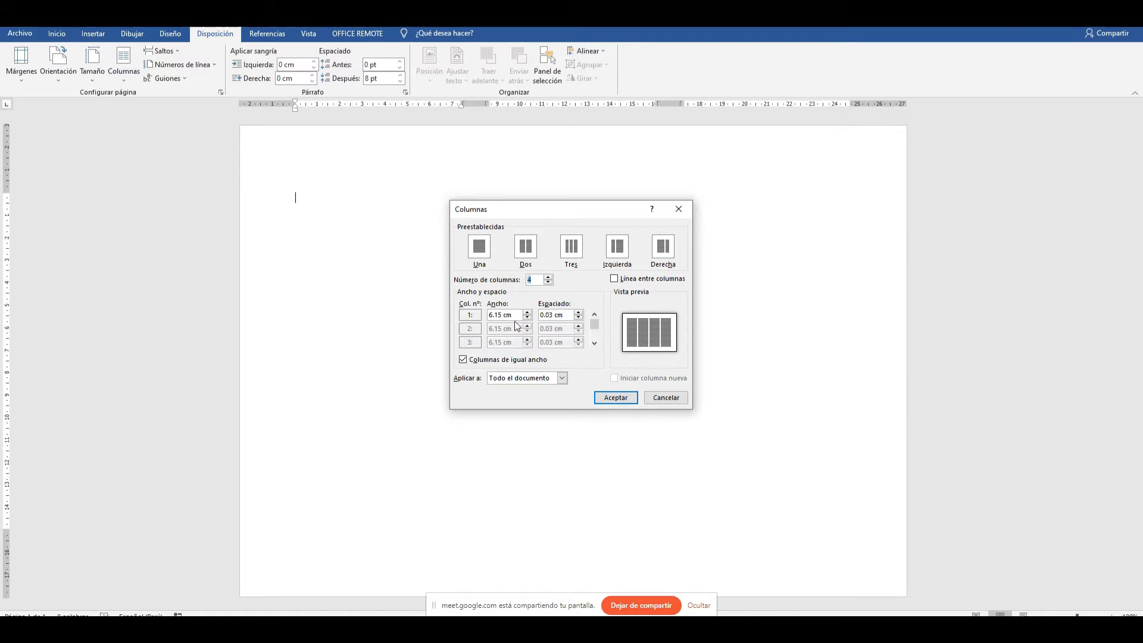
pyautogui.click(548, 282)
pyautogui.click(548, 283)
pyautogui.click(548, 283)
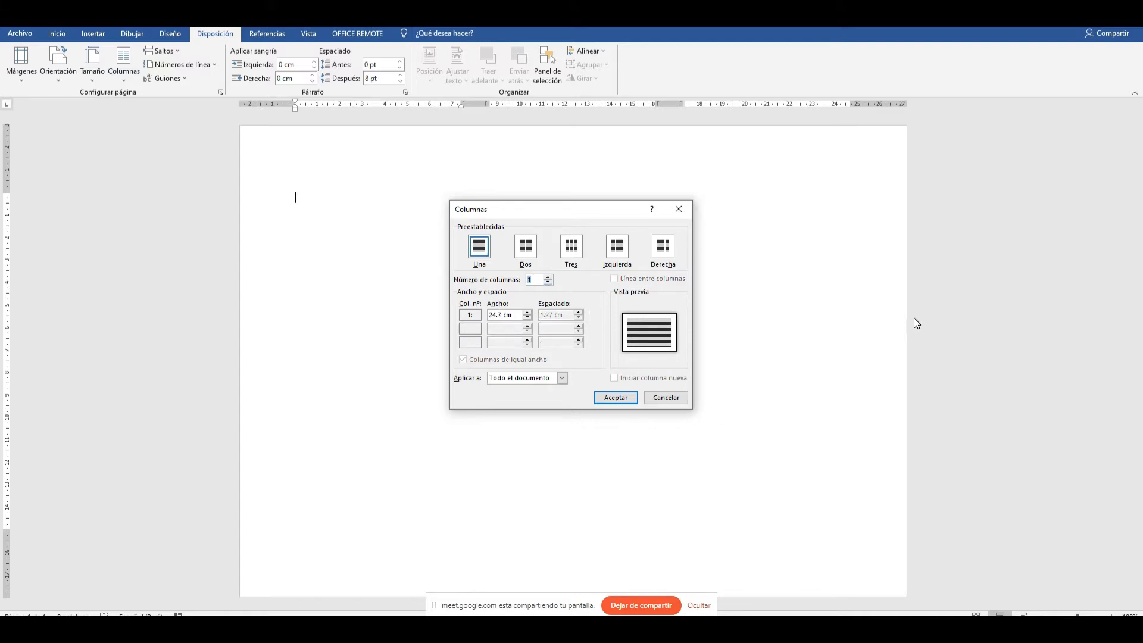
# - Set the number of columns to 19 and discard the column settings
pyautogui.click(548, 276)
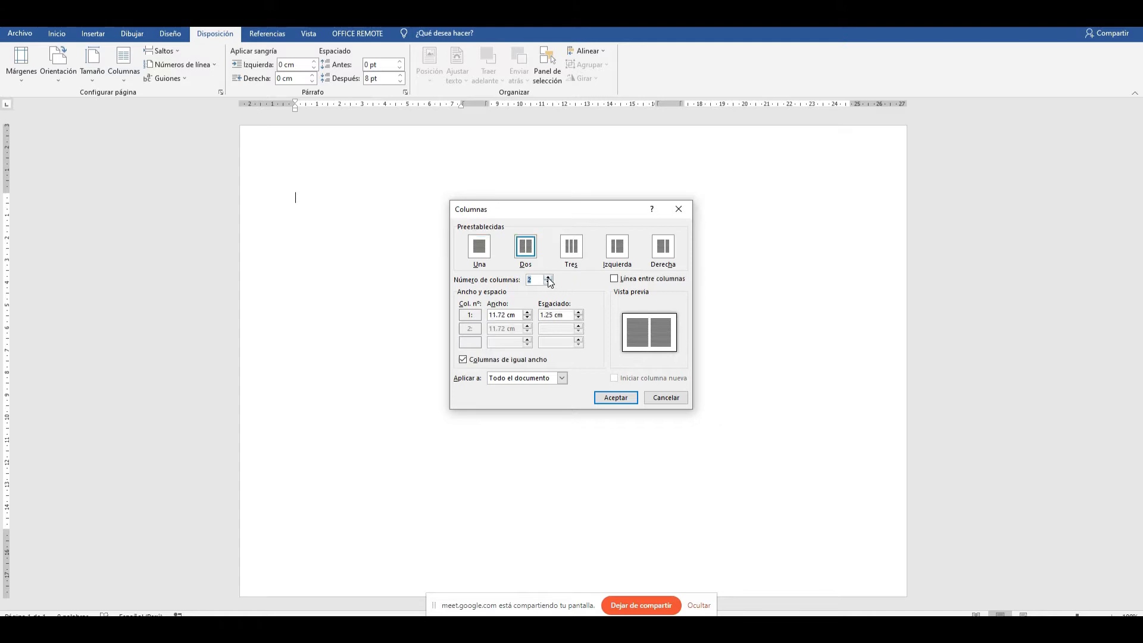
pyautogui.click(542, 278)
pyautogui.write('19')
pyautogui.click(548, 282)
pyautogui.click(548, 277)
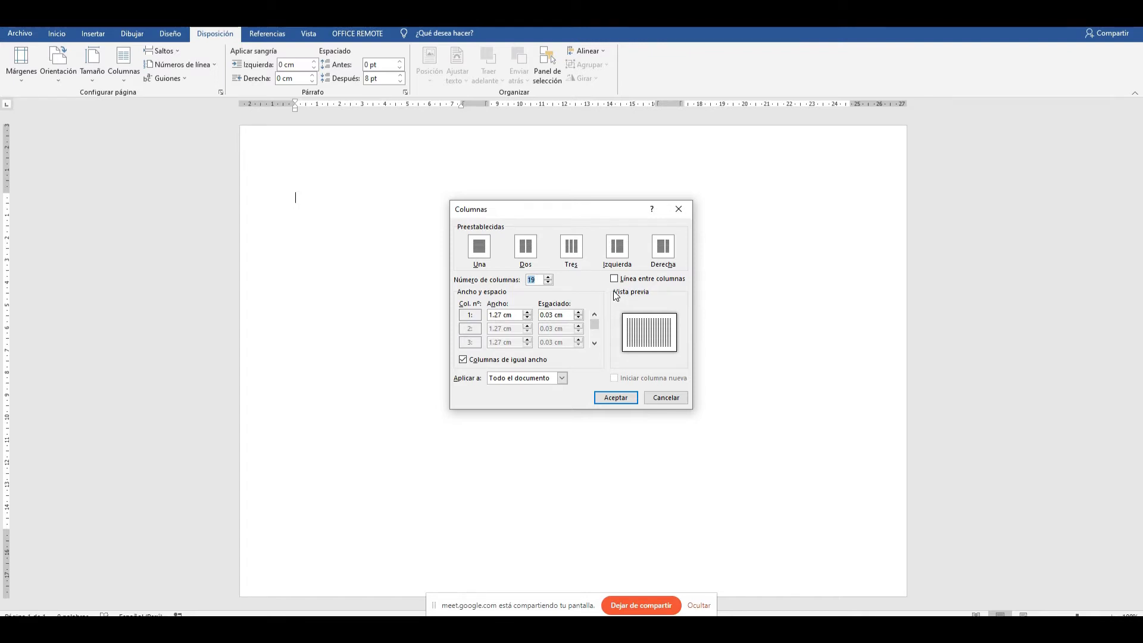
pyautogui.click(665, 397)
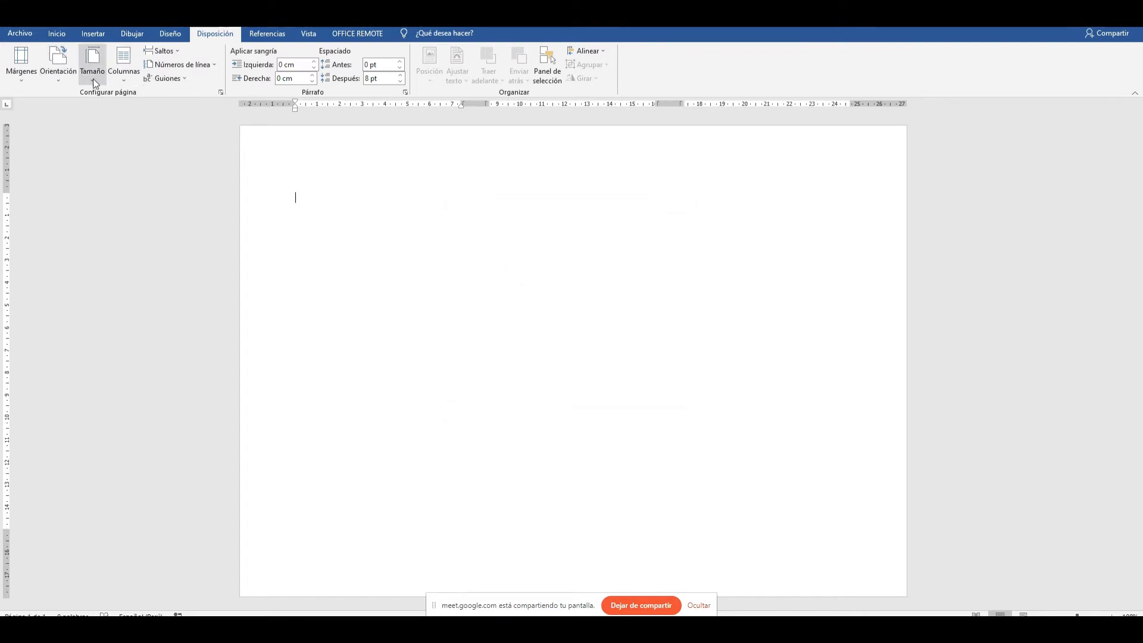
# - Change the page orientation to portrait
pyautogui.click(121, 80)
pyautogui.click(122, 80)
pyautogui.click(68, 77)
pyautogui.click(74, 99)
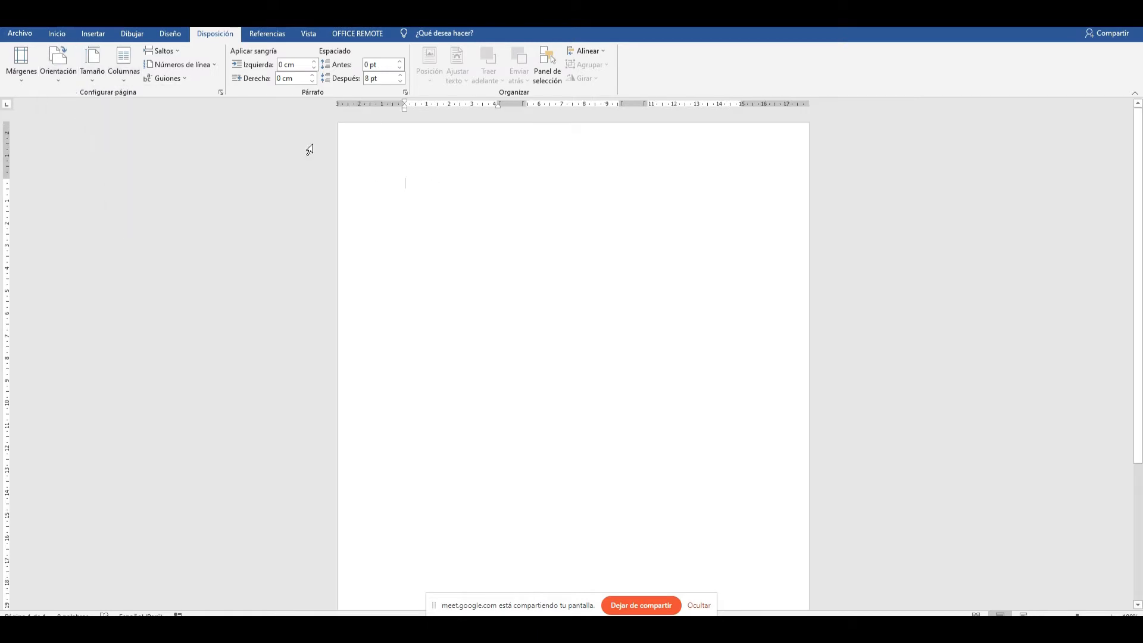
# - Raise the number of columns to 11 for the portrait page and discard the column settings
pyautogui.click(126, 79)
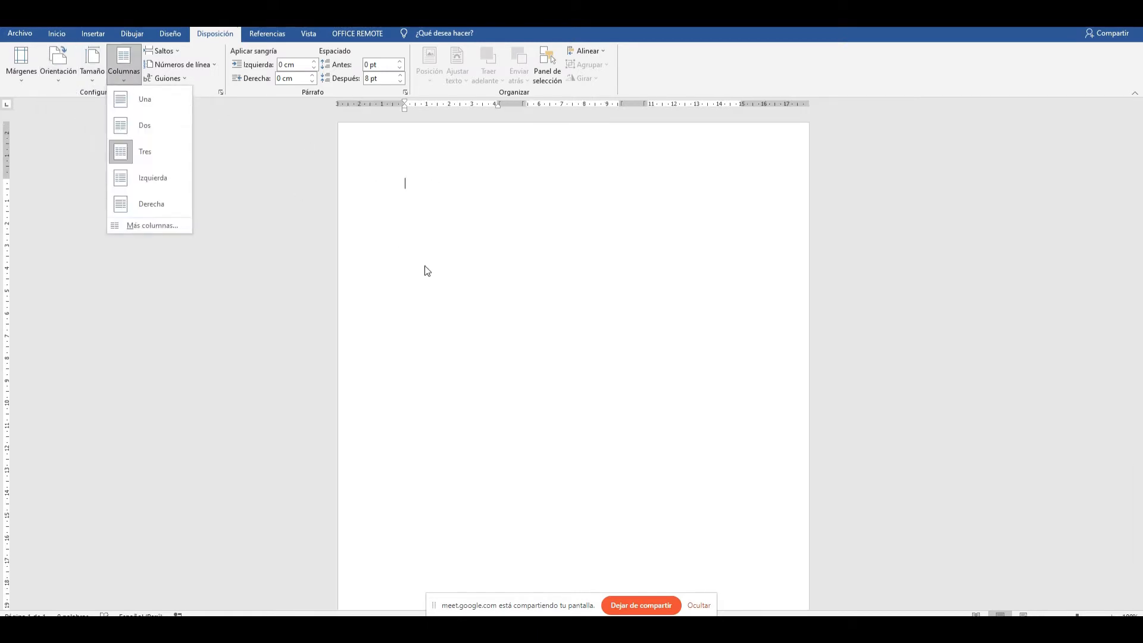
pyautogui.click(158, 226)
pyautogui.click(548, 277)
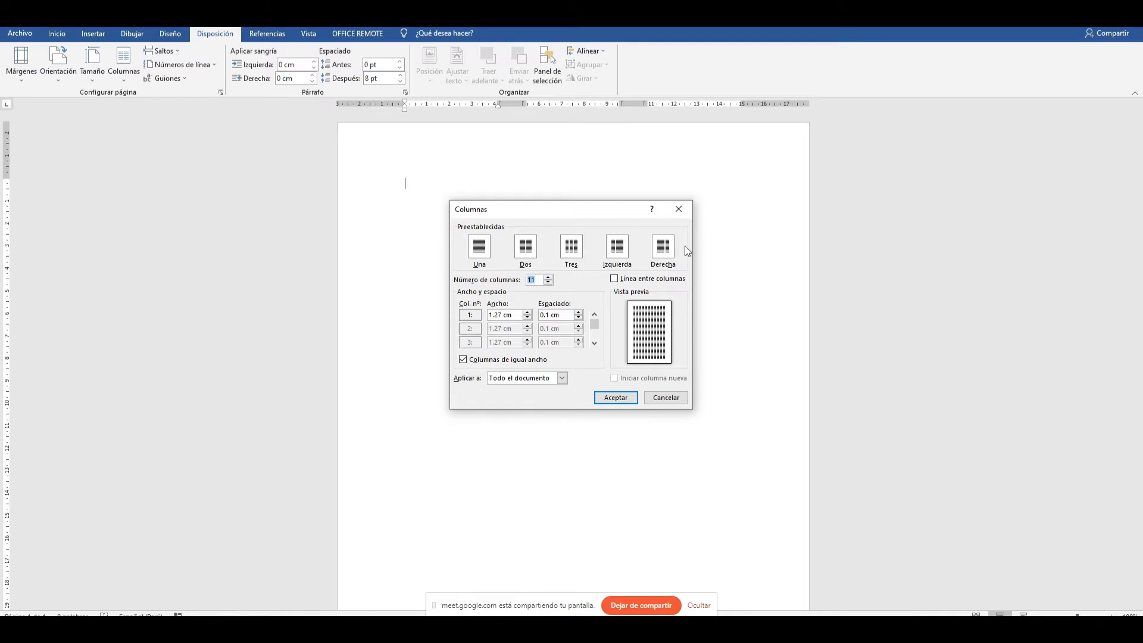
pyautogui.click(679, 209)
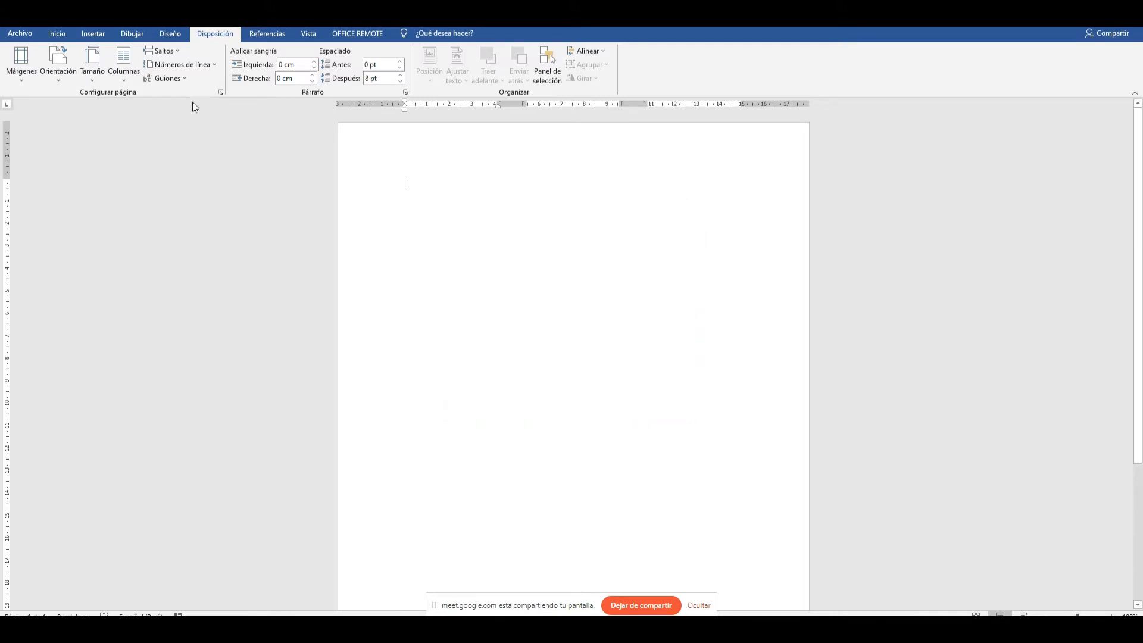
# - Return the page orientation to landscape
pyautogui.click(119, 77)
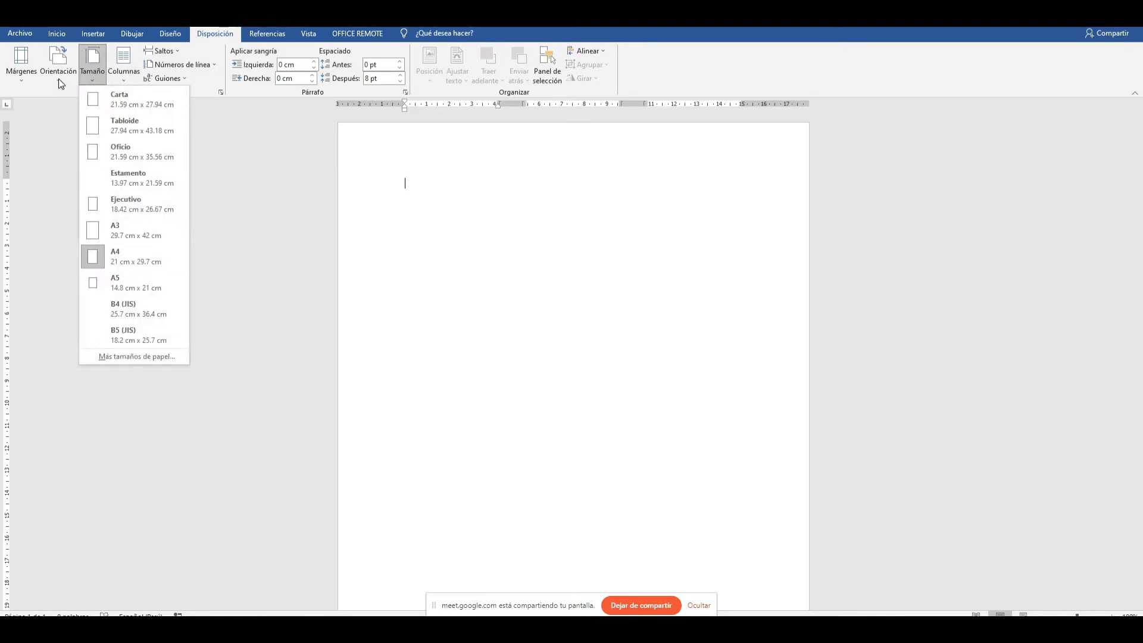
pyautogui.moveTo(59, 78)
pyautogui.click(88, 121)
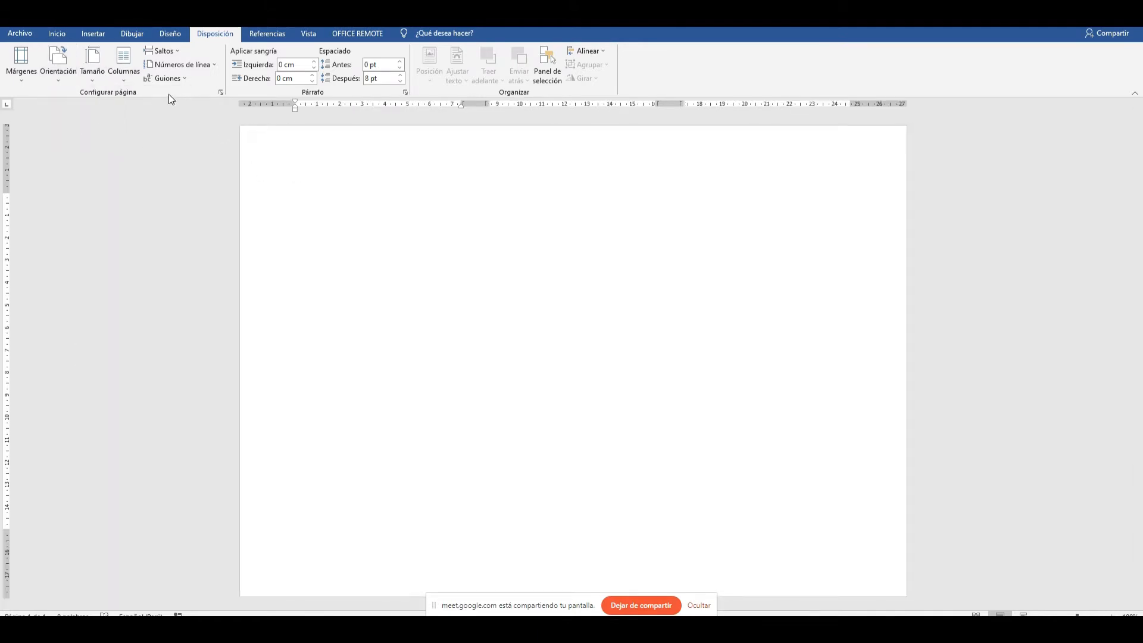
# - Open the custom column settings for the landscape page and set the number of columns to 5
pyautogui.click(121, 77)
pyautogui.click(166, 225)
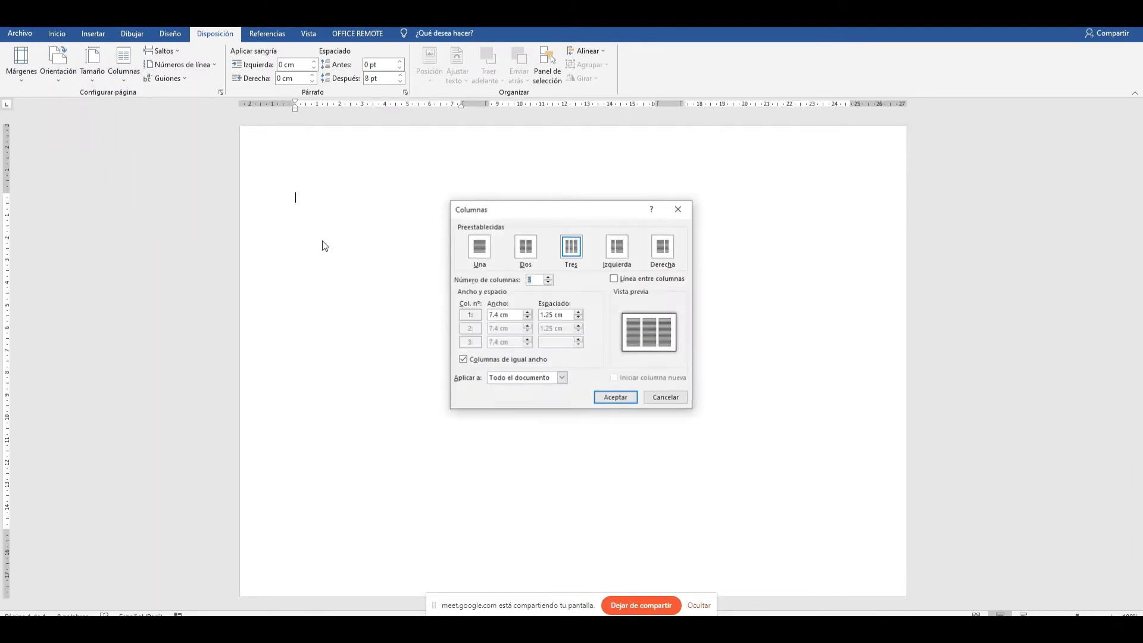
pyautogui.click(515, 316)
pyautogui.click(548, 277)
pyautogui.click(549, 277)
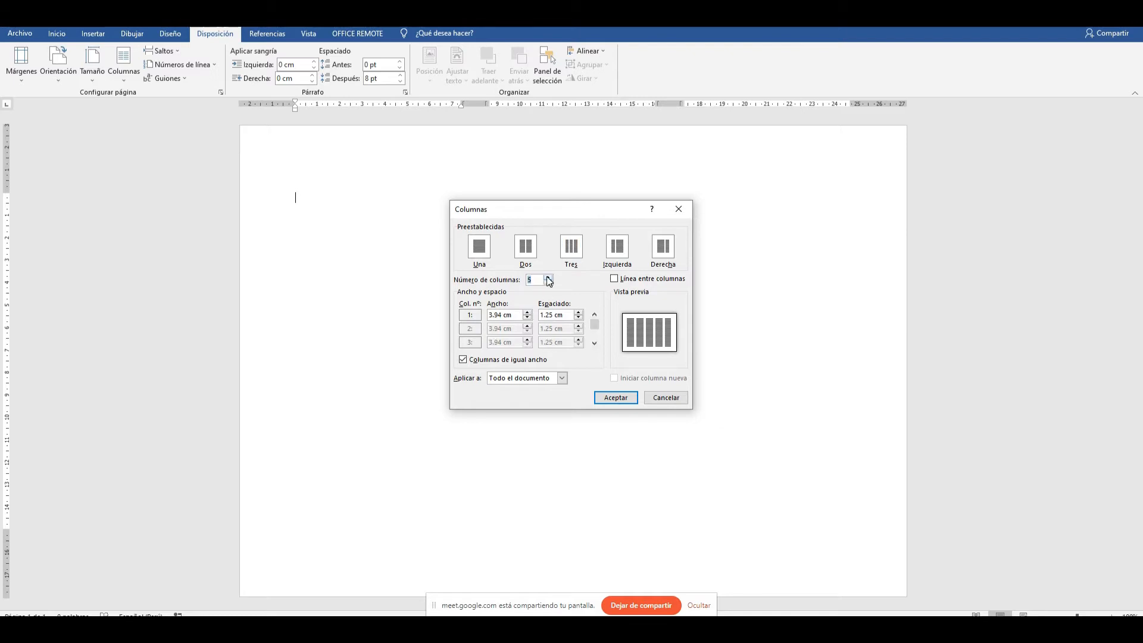
# - Turn off equal column widths for the five columns
pyautogui.click(518, 313)
pyautogui.click(594, 343)
pyautogui.click(594, 343)
pyautogui.click(521, 361)
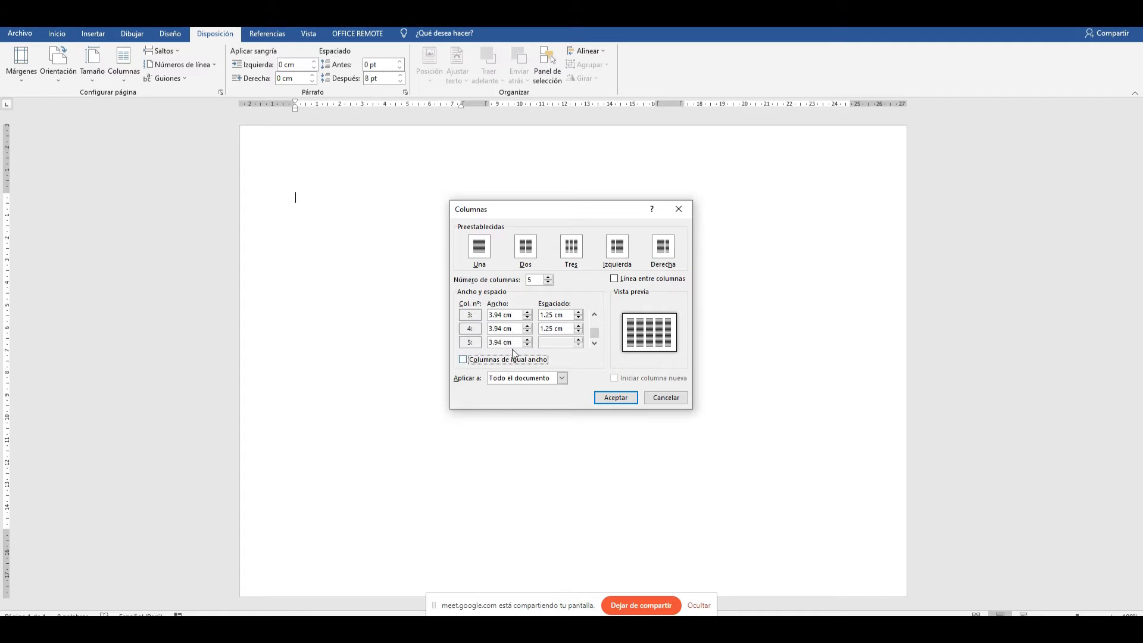
# - Turn equal column widths back on and close the column settings without applying them
pyautogui.moveTo(597, 335); pyautogui.dragTo(595, 313)
pyautogui.click(596, 343)
pyautogui.click(463, 359)
pyautogui.click(561, 381)
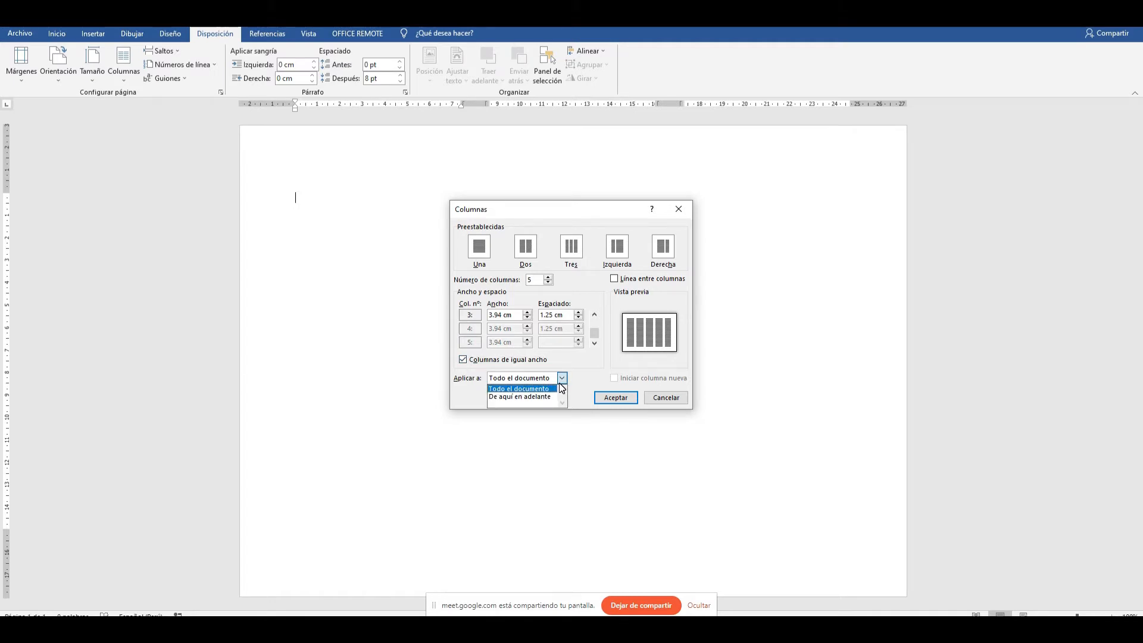
pyautogui.click(676, 212)
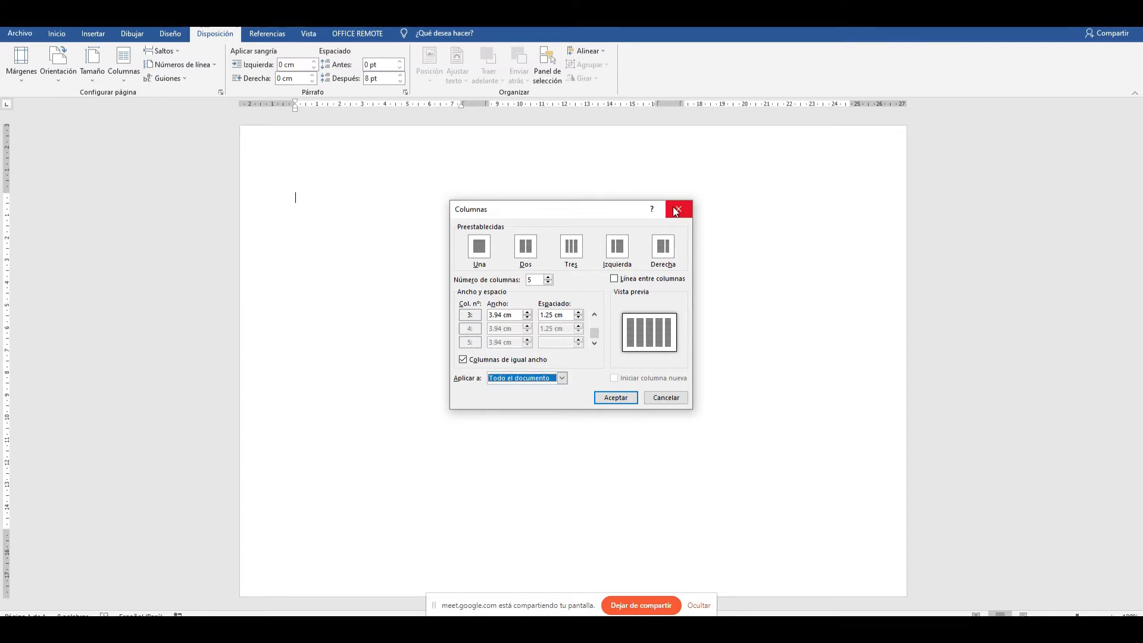
pyautogui.click(676, 211)
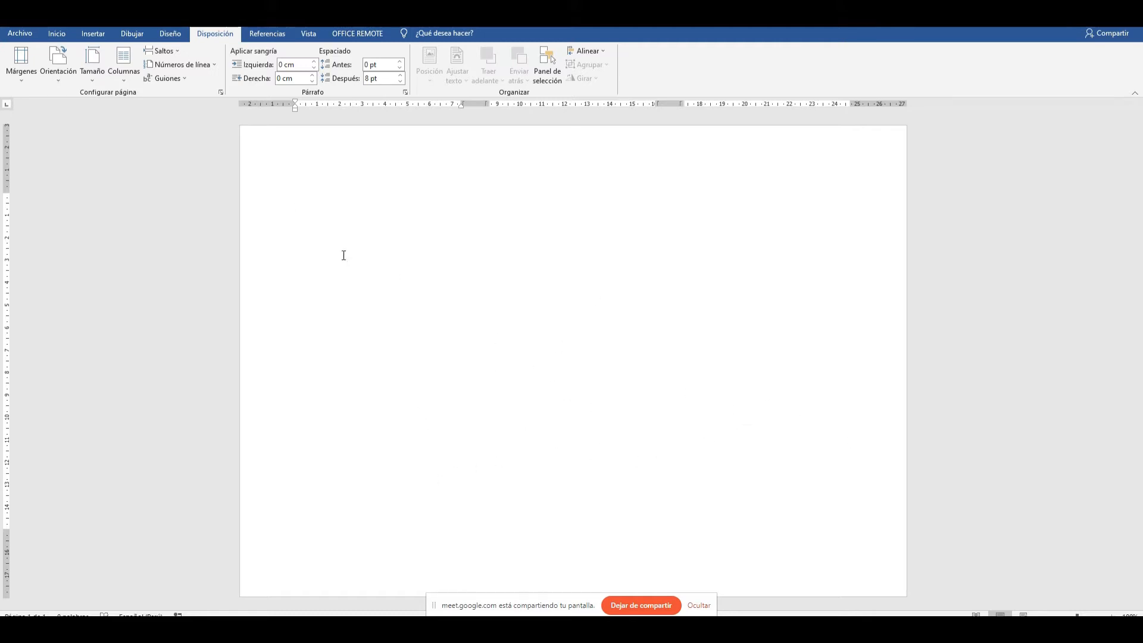
# - Examine which parts of the document the column settings can apply to, and cancel the settings
pyautogui.click(116, 80)
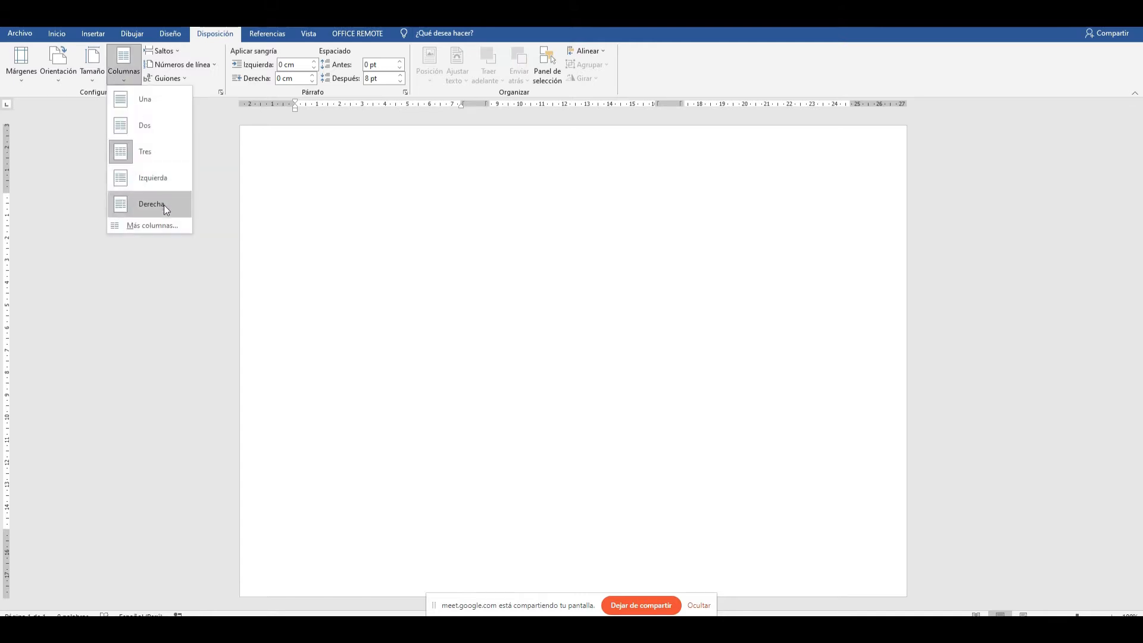
pyautogui.click(149, 225)
pyautogui.click(561, 378)
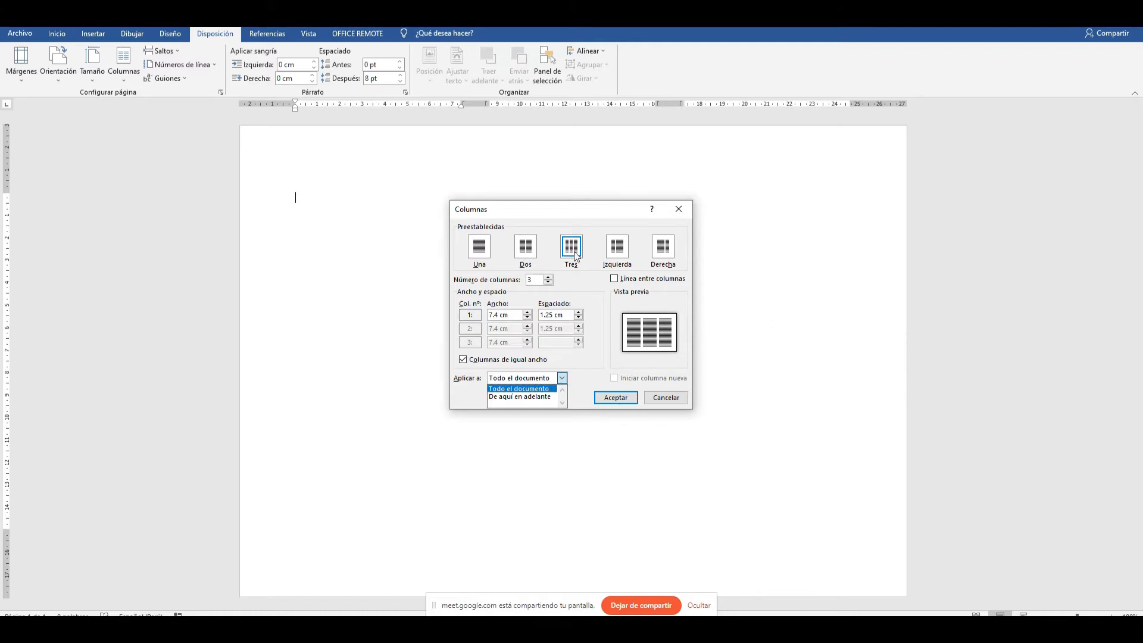
pyautogui.click(677, 395)
pyautogui.click(676, 395)
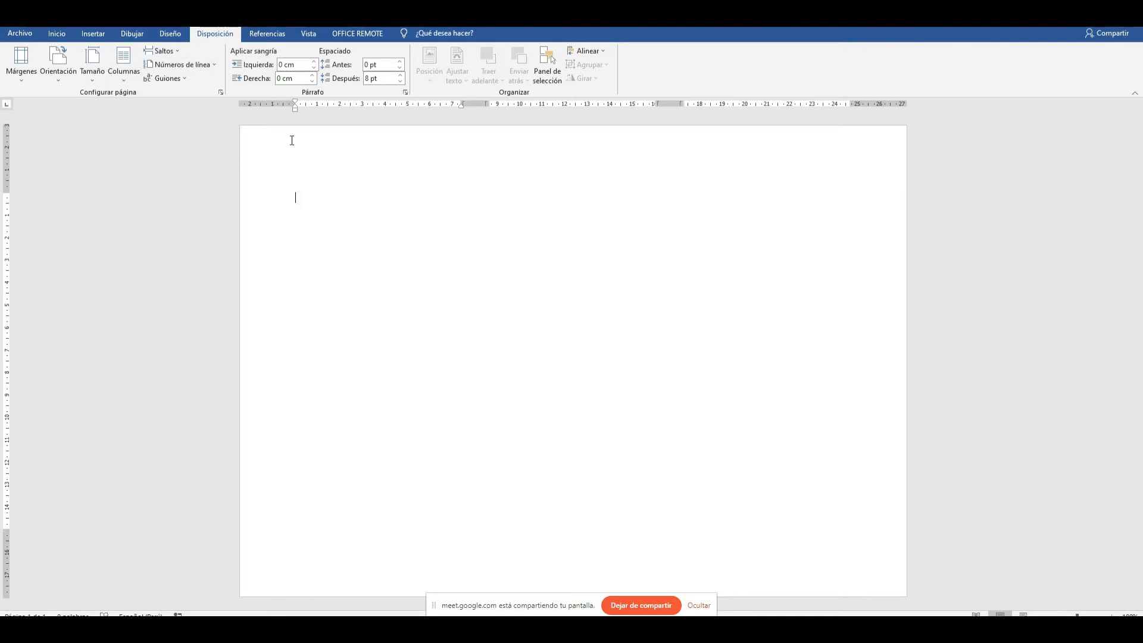
# - Apply three equal columns with a line between them to the whole document
pyautogui.click(117, 72)
pyautogui.click(163, 221)
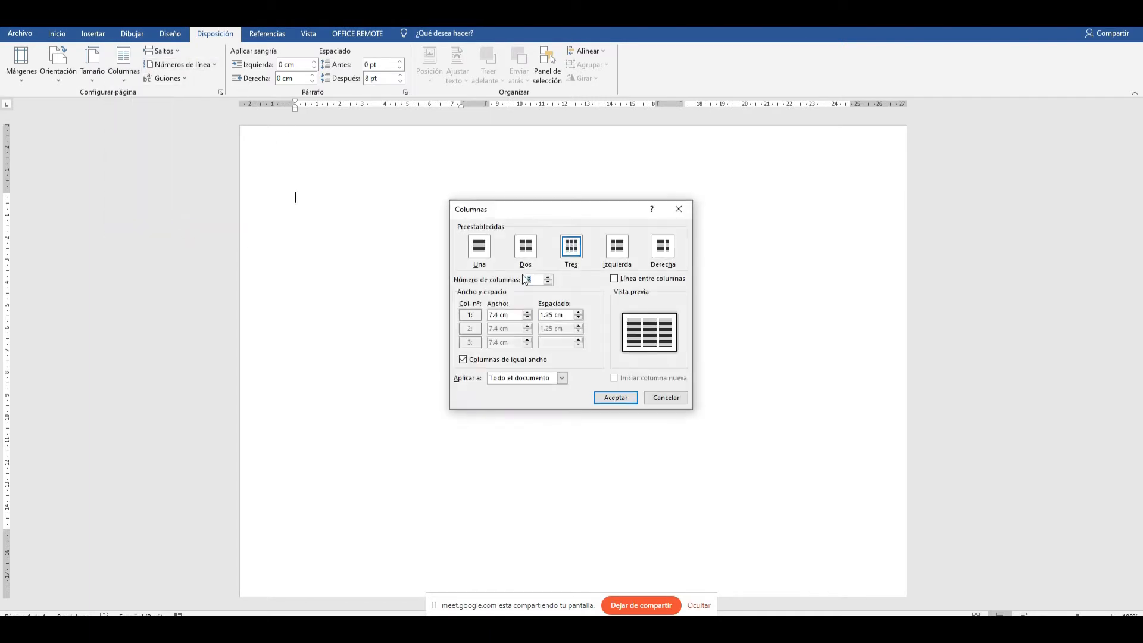
pyautogui.click(616, 279)
pyautogui.click(629, 397)
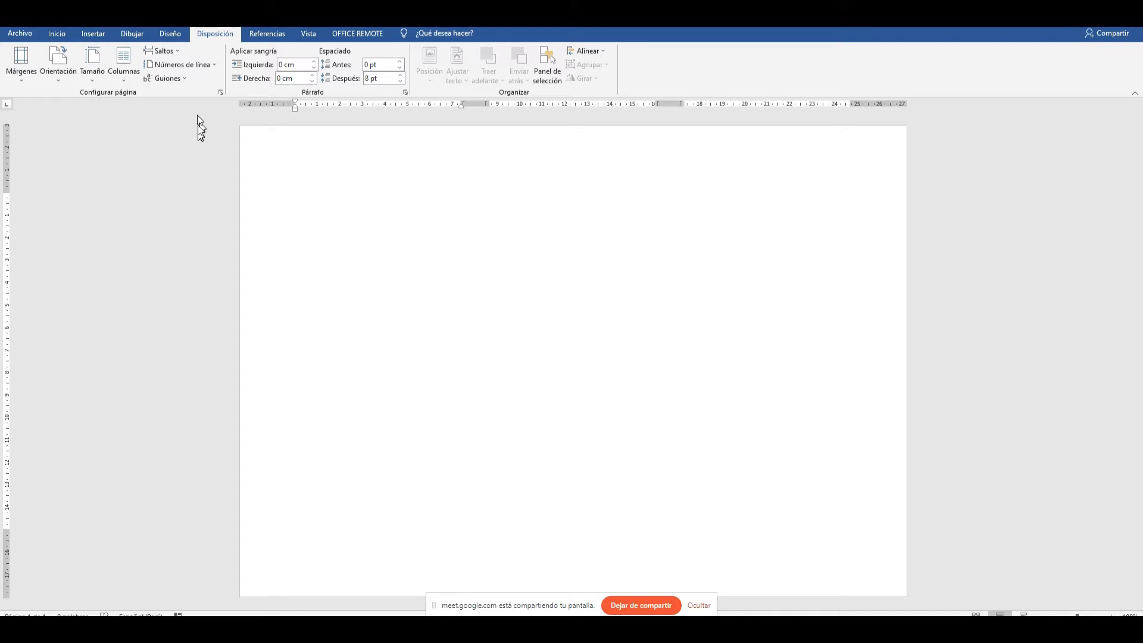
# - Enter a run of the letter s filling several lines of the first column and copy it
pyautogui.write('sssssssssssssssssssssssssssssssssssssssssssssssssssssssssssssssssssssssssssssssssssssssssssssssssssssssssssssssssssssssssssssssssssssssssssssssssssssssssssssssssssssssssssssssssssssssssssssssssssssssssssssssssssssssssssssssssssssssssssssssssssssssssss')
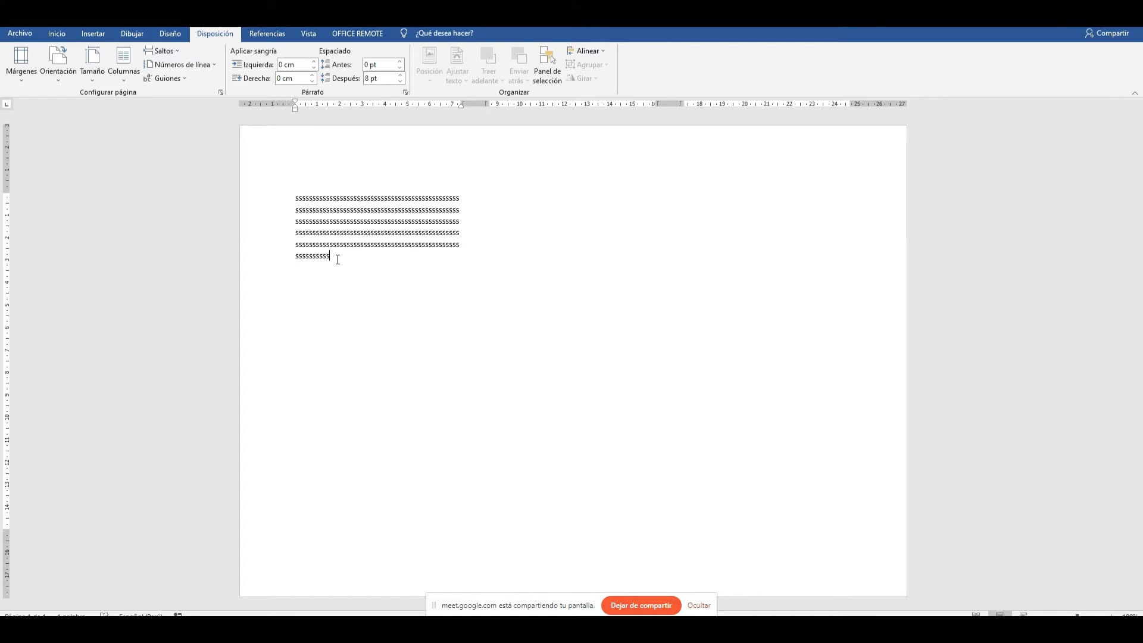
pyautogui.moveTo(338, 259); pyautogui.dragTo(283, 195)
pyautogui.hotkey('ctrl', 'c')
pyautogui.click(352, 254)
# - Paste the copied block repeatedly until the text runs through all three columns
pyautogui.hotkey('ctrl', 'v')
pyautogui.hotkey('ctrl', 'v')
pyautogui.hotkey('ctrl', 'v')
pyautogui.hotkey('ctrl', 'v')
pyautogui.hotkey('ctrl', 'v')
pyautogui.hotkey('ctrl', 'v')
pyautogui.hotkey('ctrl', 'v')
pyautogui.hotkey('ctrl', 'v')
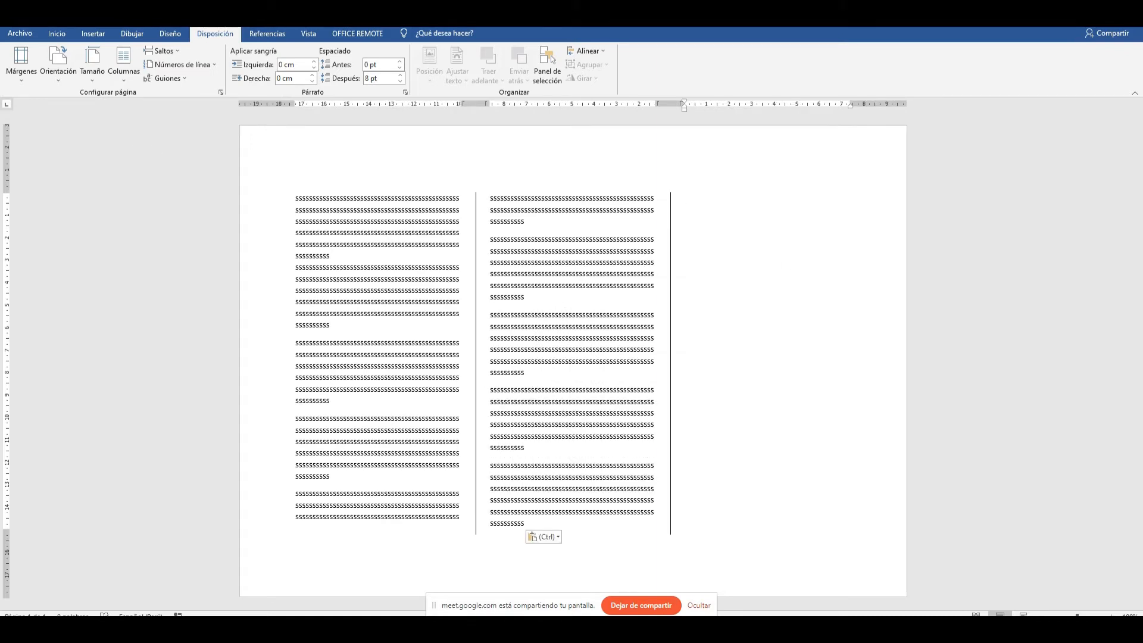
pyautogui.hotkey('ctrl', 'v')
pyautogui.hotkey('ctrl', 'v')
pyautogui.hotkey('ctrl', 'v')
pyautogui.hotkey('ctrl', 'v')
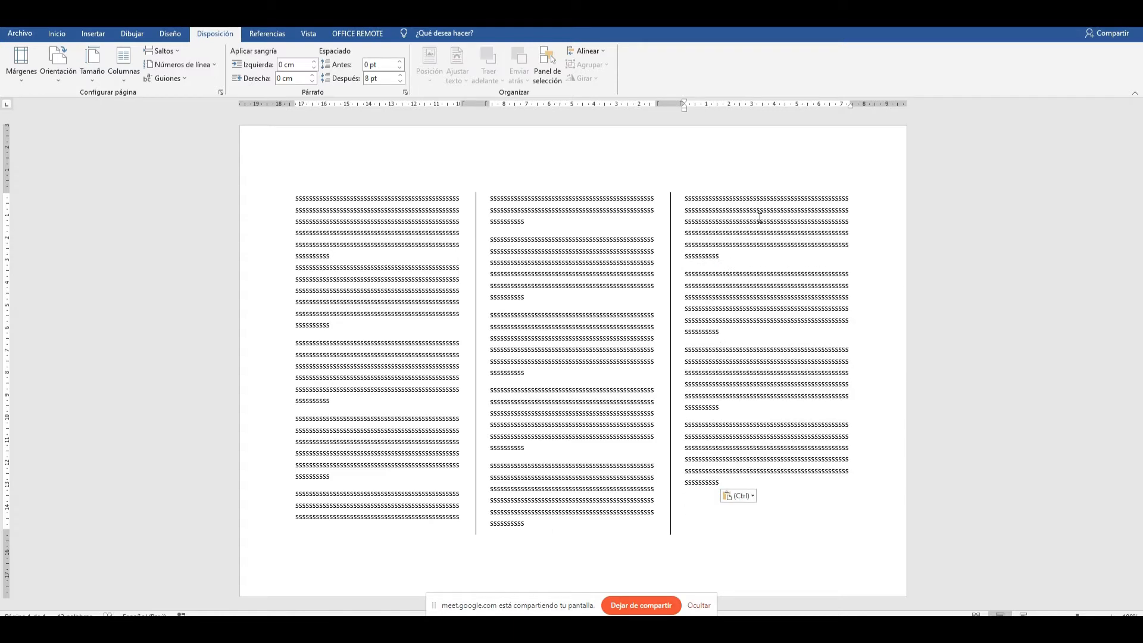
# - Undo the pasted blocks back to the start of the second column
pyautogui.hotkey('ctrl', 'z')
pyautogui.hotkey('ctrl', 'z')
pyautogui.hotkey('ctrl', 'z')
pyautogui.hotkey('ctrl', 'z')
pyautogui.hotkey('ctrl', 'z')
pyautogui.hotkey('ctrl', 'z')
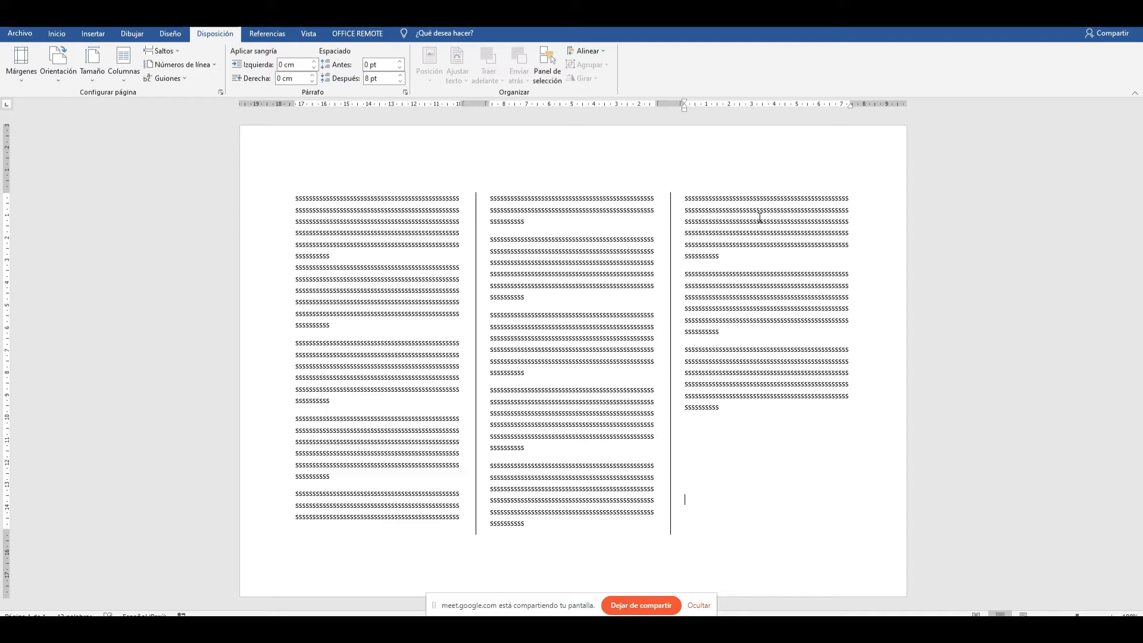
pyautogui.hotkey('ctrl', 'z')
pyautogui.hotkey('ctrl', 'z')
pyautogui.hotkey('ctrl', 'z')
pyautogui.hotkey('ctrl', 'z')
pyautogui.hotkey('ctrl', 'z')
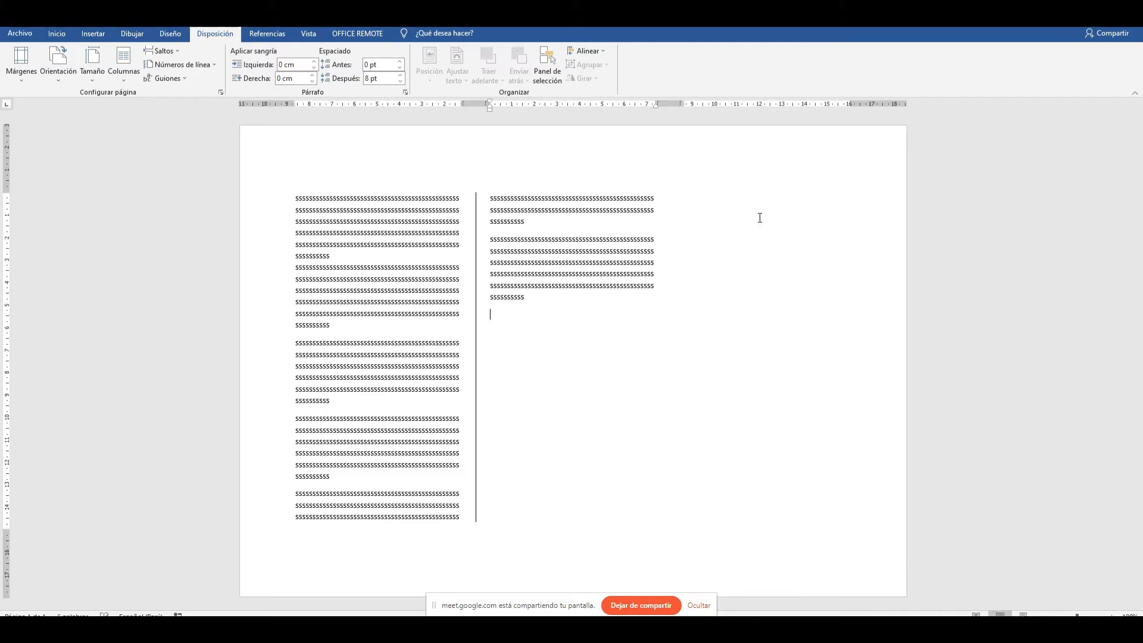
# - Refill the columns with repeated copies of the text block until it continues onto a third page
pyautogui.hotkey('ctrl', 'y')
pyautogui.hotkey('ctrl', 'y')
pyautogui.hotkey('ctrl', 'y')
pyautogui.hotkey('ctrl', 'y')
pyautogui.hotkey('ctrl', 'y')
pyautogui.hotkey('ctrl', 'y')
pyautogui.hotkey('ctrl', 'y')
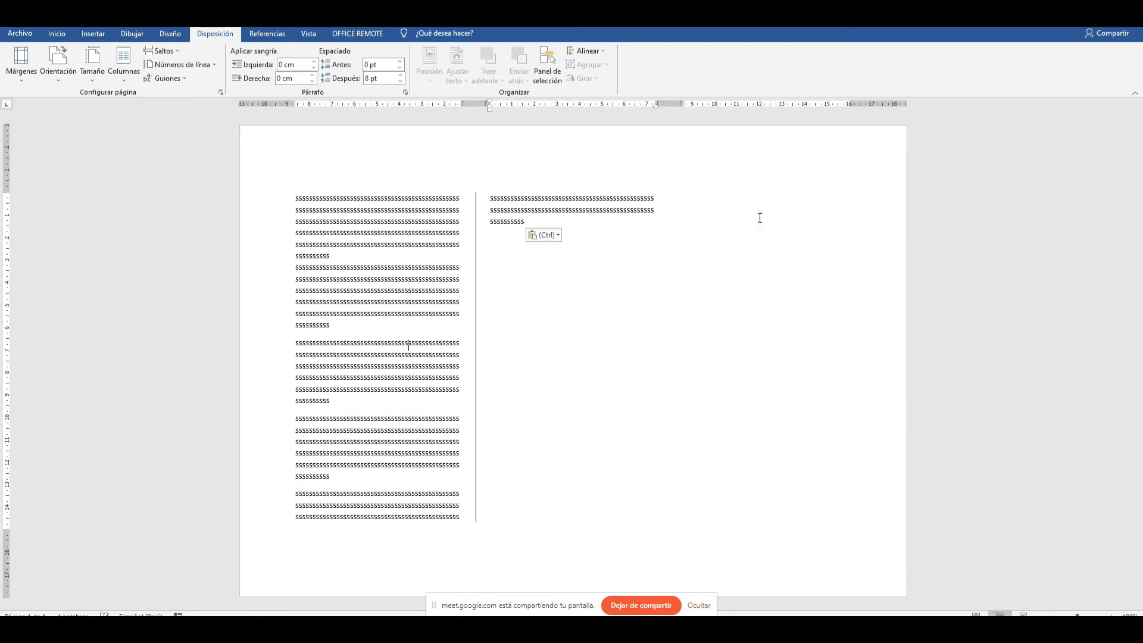
pyautogui.hotkey('ctrl', 'y')
pyautogui.hotkey('ctrl', 'y')
pyautogui.hotkey('ctrl', 'y')
pyautogui.hotkey('ctrl', 'y')
pyautogui.hotkey('ctrl', 'y')
pyautogui.hotkey('ctrl', 'y')
pyautogui.hotkey('ctrl', 'y')
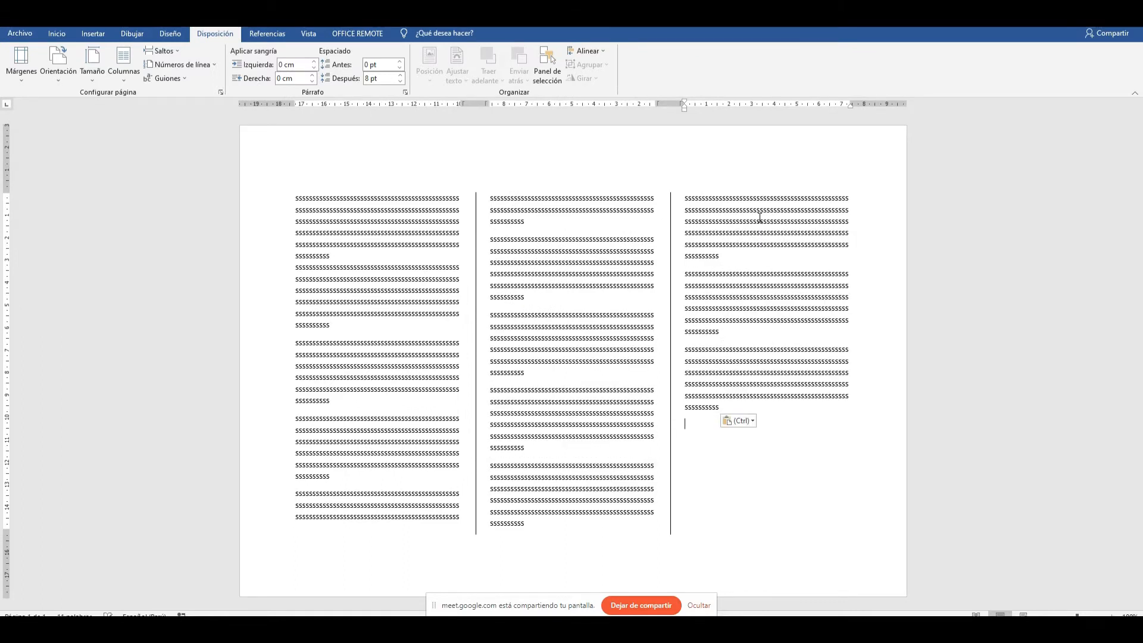
pyautogui.hotkey('ctrl', 'y')
pyautogui.hotkey('ctrl', 'y')
pyautogui.hotkey('ctrl', 'y')
pyautogui.hotkey('ctrl', 'y')
pyautogui.hotkey('ctrl', 'y')
pyautogui.hotkey('ctrl', 'y')
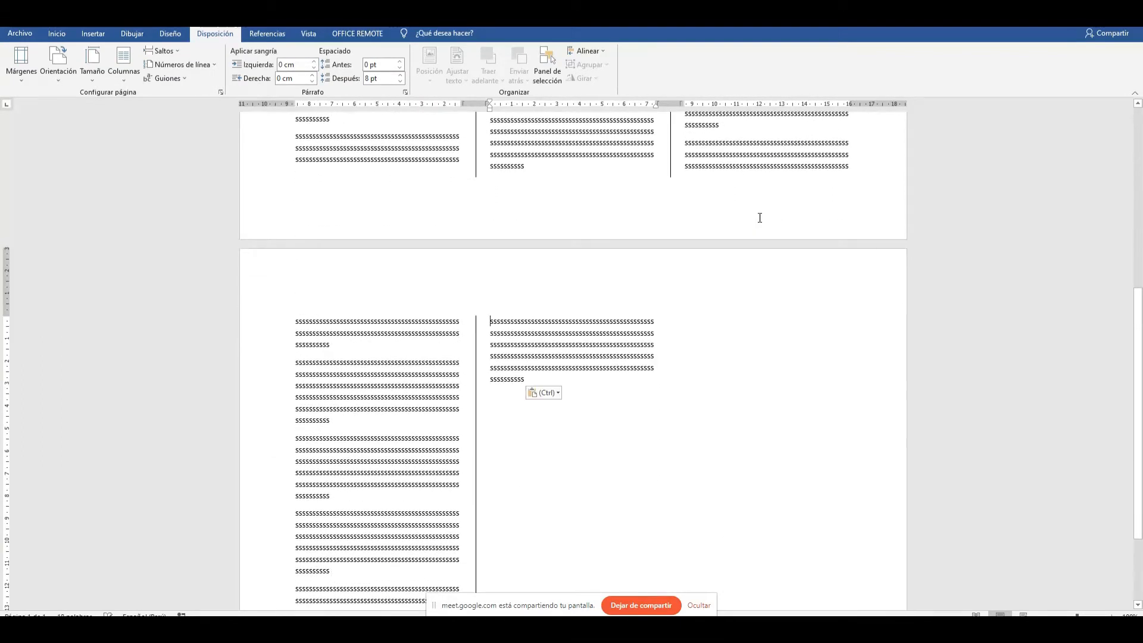
pyautogui.hotkey('ctrl', 'y')
pyautogui.hotkey('ctrl', 'y')
pyautogui.hotkey('ctrl', 'y')
pyautogui.hotkey('ctrl', 'y')
pyautogui.hotkey('ctrl', 'y')
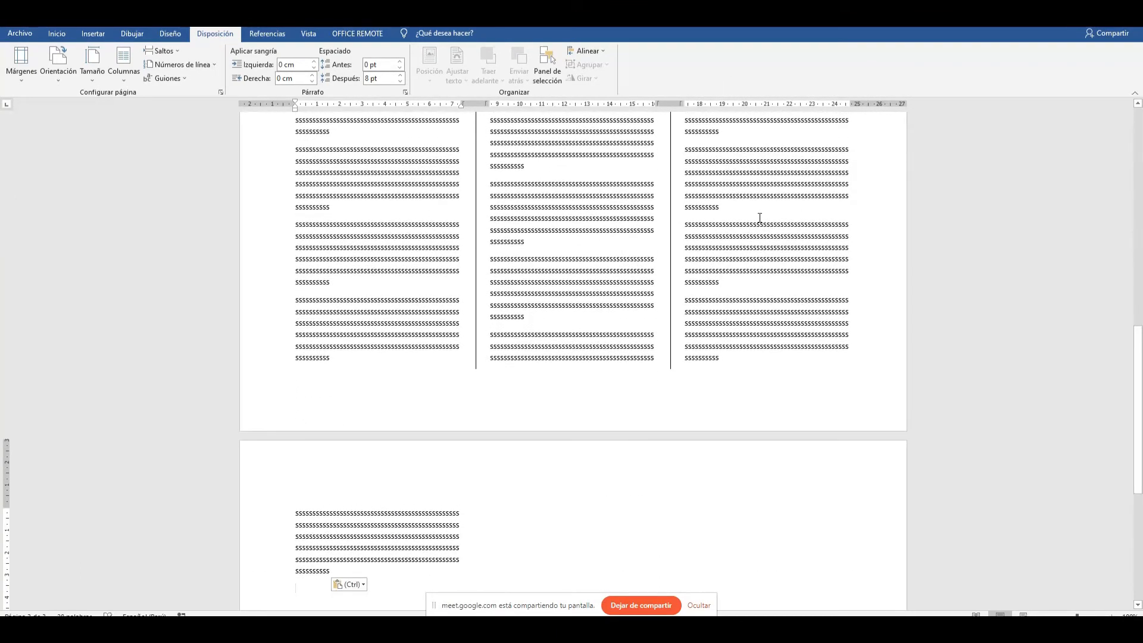
# - Undo the repeated text blocks and delete all the remaining sample text
pyautogui.hotkey('ctrl', 'z')
pyautogui.hotkey('ctrl', 'z')
pyautogui.hotkey('ctrl', 'z')
pyautogui.hotkey('ctrl', 'z')
pyautogui.hotkey('ctrl', 'z')
pyautogui.hotkey('ctrl', 'z')
pyautogui.hotkey('ctrl', 'z')
pyautogui.hotkey('ctrl', 'z')
pyautogui.hotkey('ctrl', 'z')
pyautogui.hotkey('ctrl', 'z')
pyautogui.hotkey('ctrl', 'z')
pyautogui.hotkey('ctrl', 'z')
pyautogui.hotkey('ctrl', 'z')
pyautogui.hotkey('ctrl', 'z')
pyautogui.hotkey('ctrl', 'z')
pyautogui.hotkey('ctrl', 'z')
pyautogui.hotkey('ctrl', 'z')
pyautogui.hotkey('ctrl', 'z')
pyautogui.hotkey('ctrl', 'z')
pyautogui.hotkey('ctrl', 'z')
pyautogui.hotkey('ctrl', 'z')
pyautogui.hotkey('ctrl', 'a')
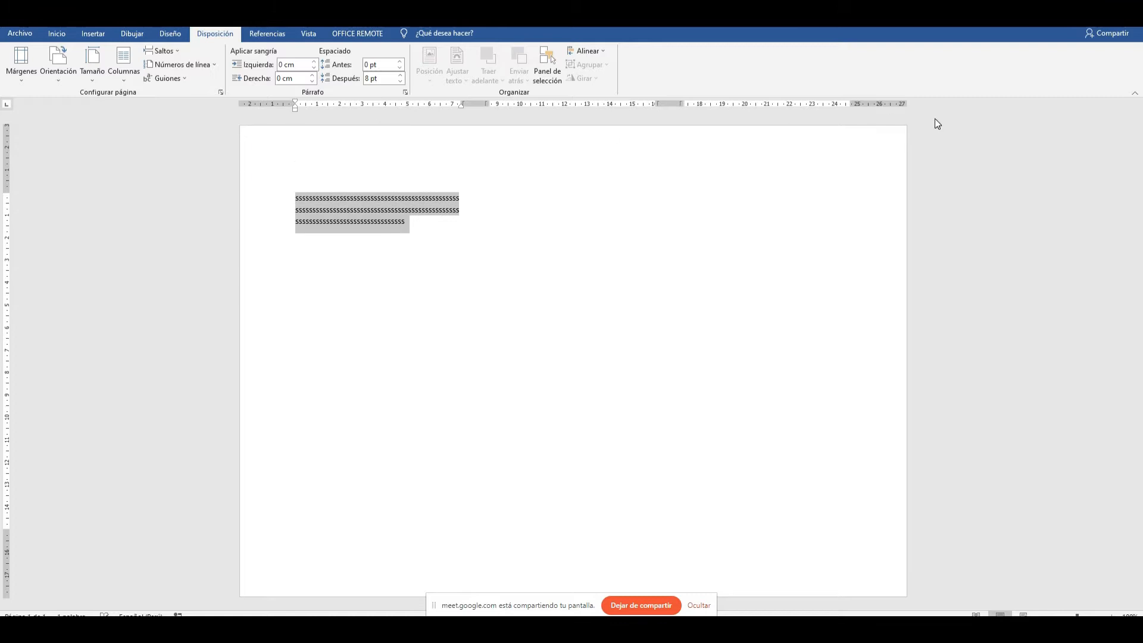
pyautogui.press('Delete')
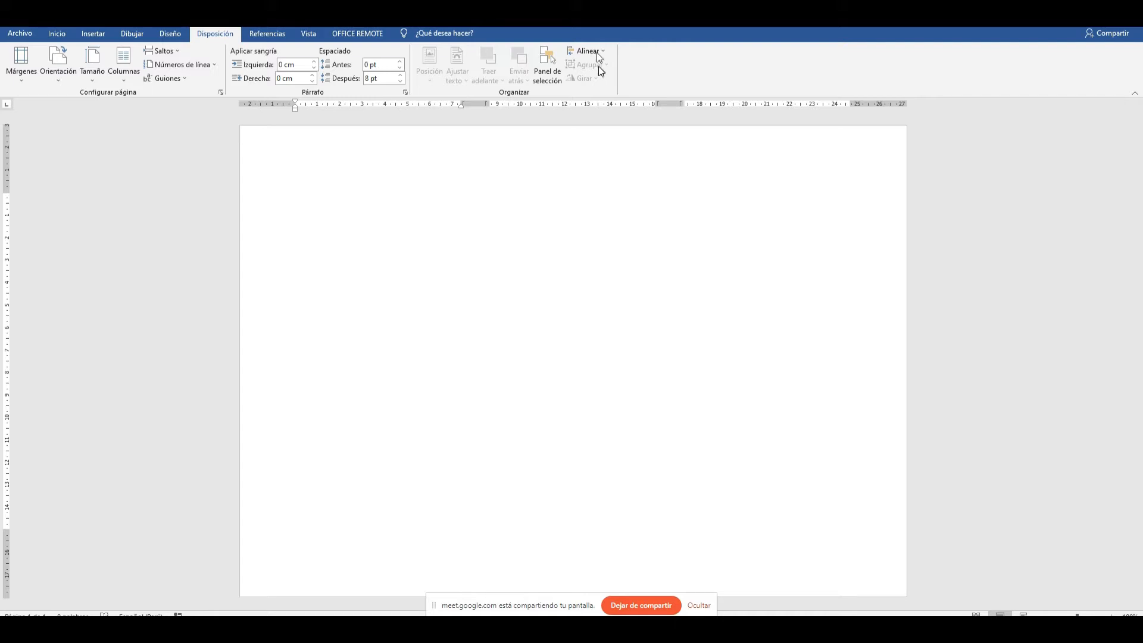
# - Switch to the browser, open the Lipsum generator search result, dismiss the translation offer and look over the Lorem Ipsum page
pyautogui.moveTo(630, 29)
pyautogui.mouseDown()
pyautogui.moveTo(641, 149)
pyautogui.moveTo(624, 27)
pyautogui.mouseUp()
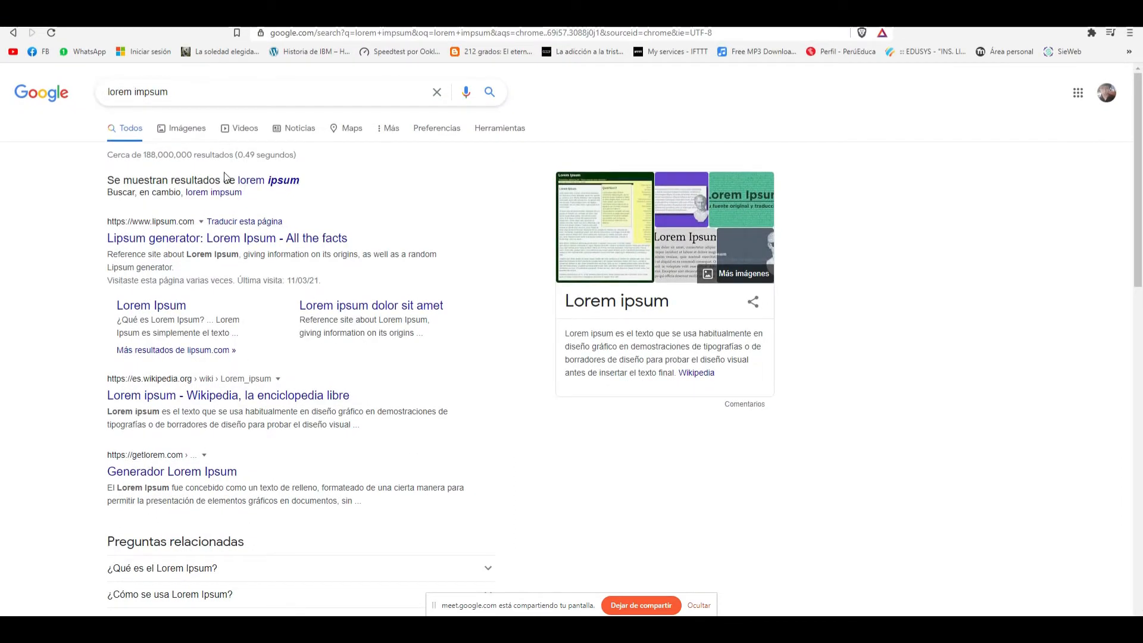
pyautogui.click(333, 239)
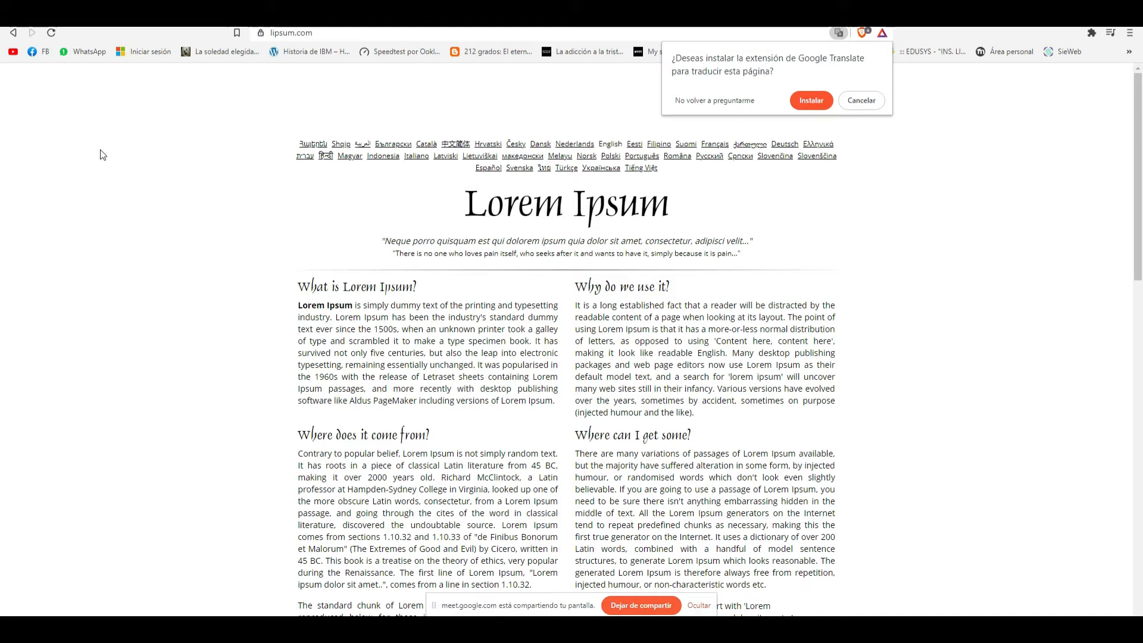
pyautogui.click(860, 100)
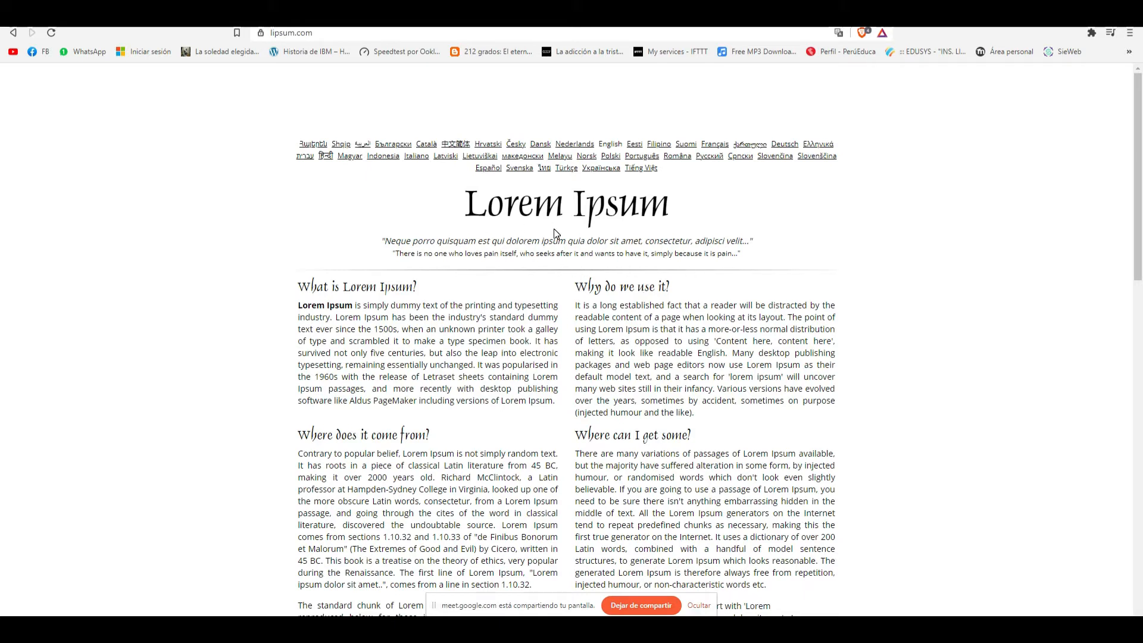
pyautogui.moveTo(465, 208); pyautogui.dragTo(666, 200)
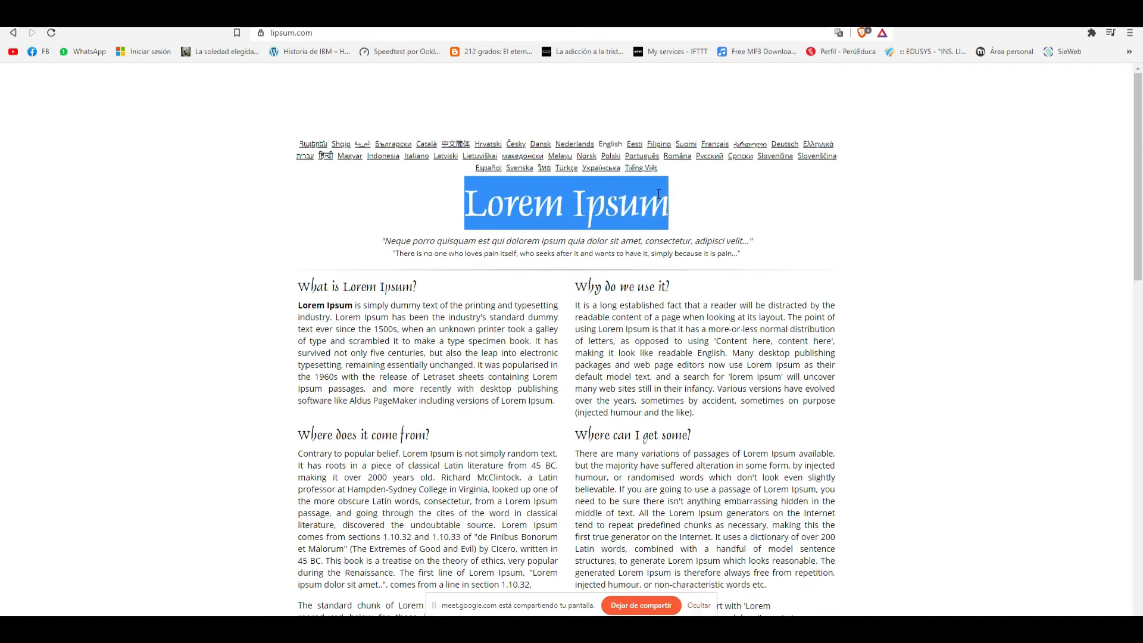
pyautogui.scroll(-6, 685, 323)
pyautogui.scroll(5, 684, 324)
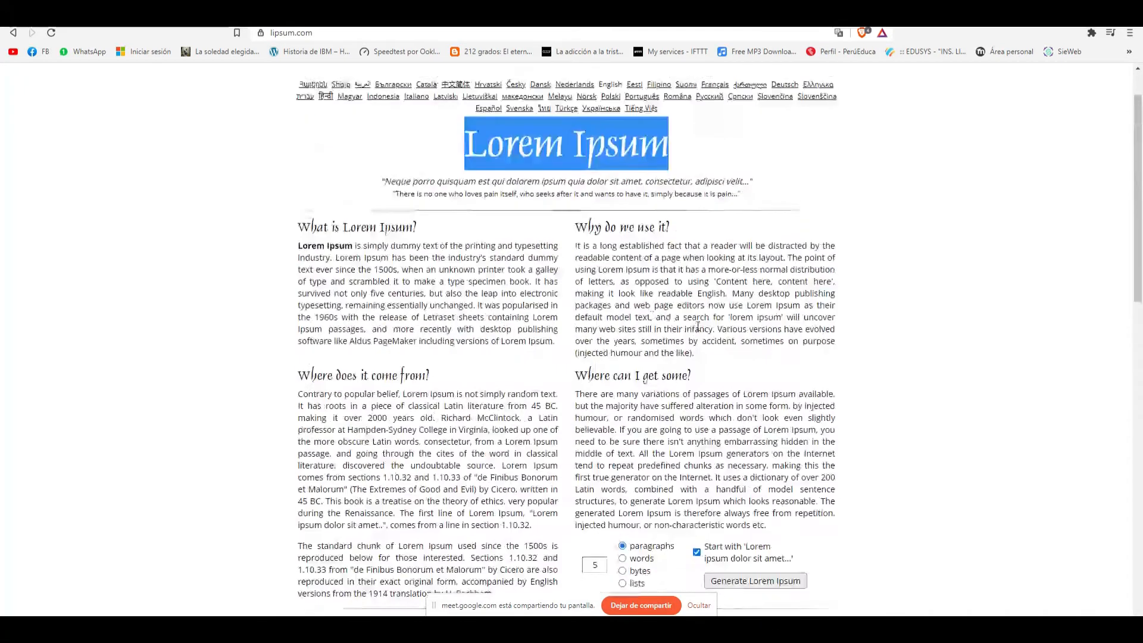
# - Return to the search results, open the getlorem.com Generador Lorem Ipsum and examine its generated paragraphs and history section
pyautogui.click(13, 37)
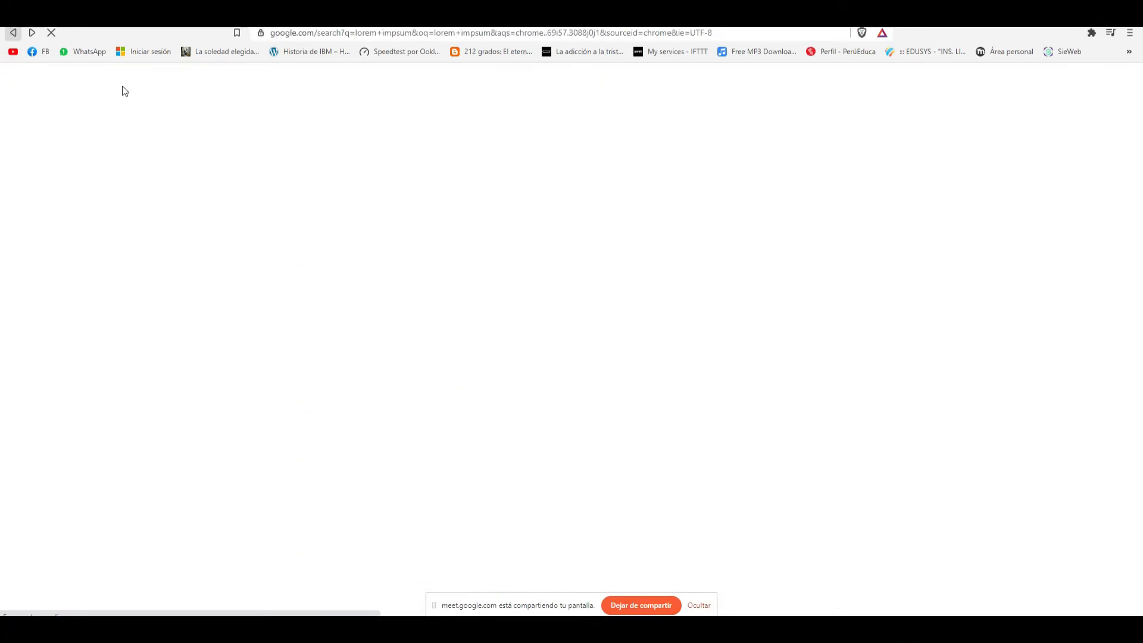
pyautogui.scroll(-6, 305, 329)
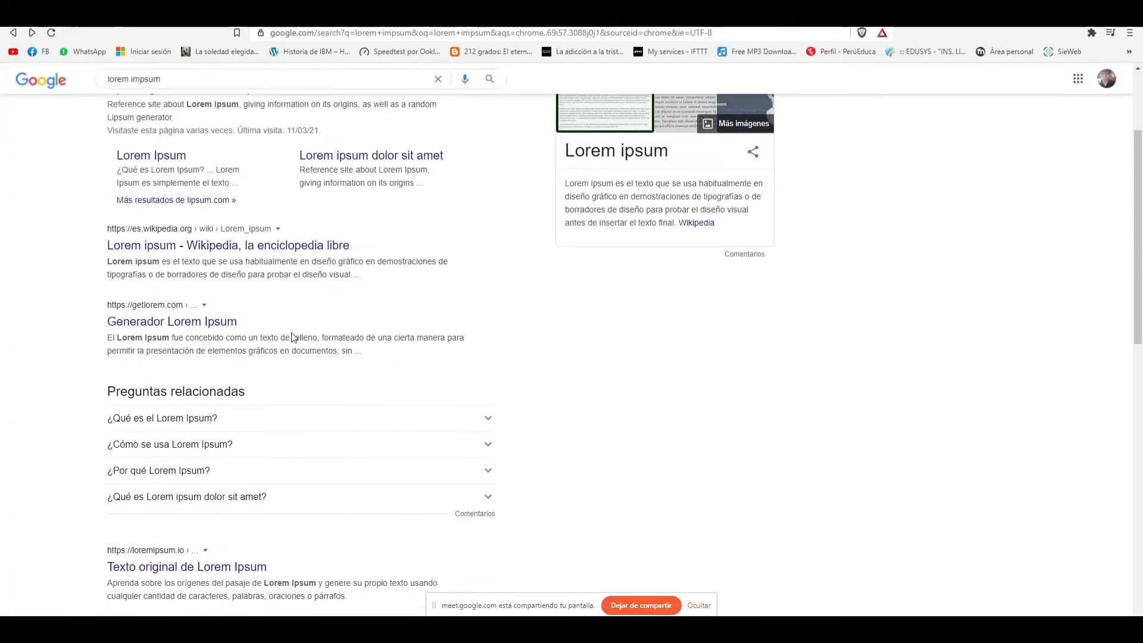
pyautogui.click(206, 123)
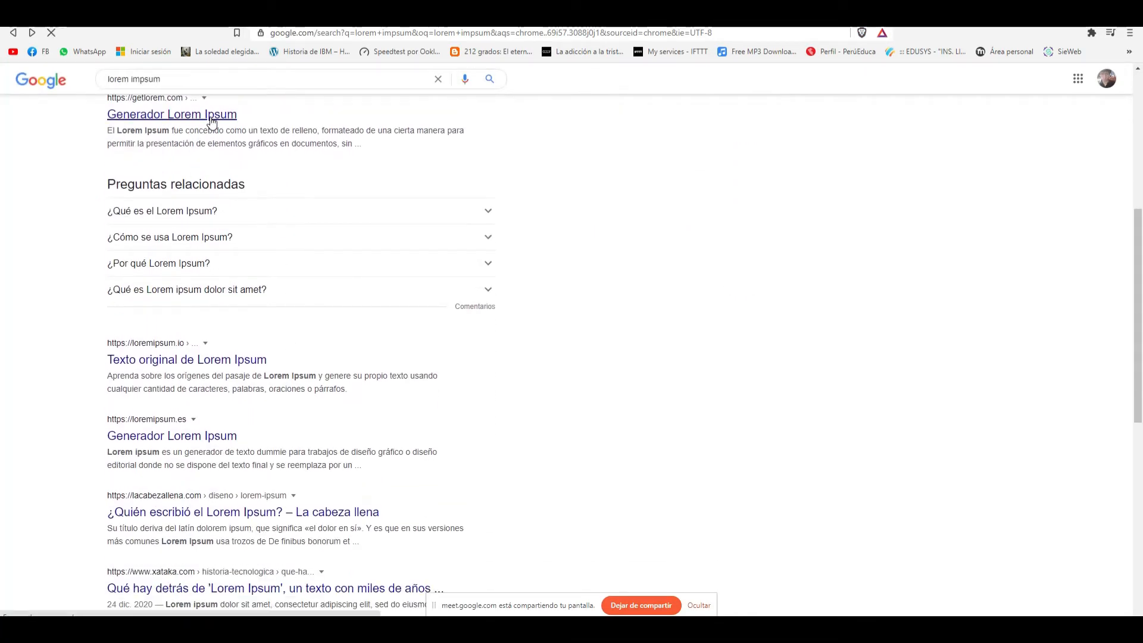
pyautogui.scroll(-6, 582, 310)
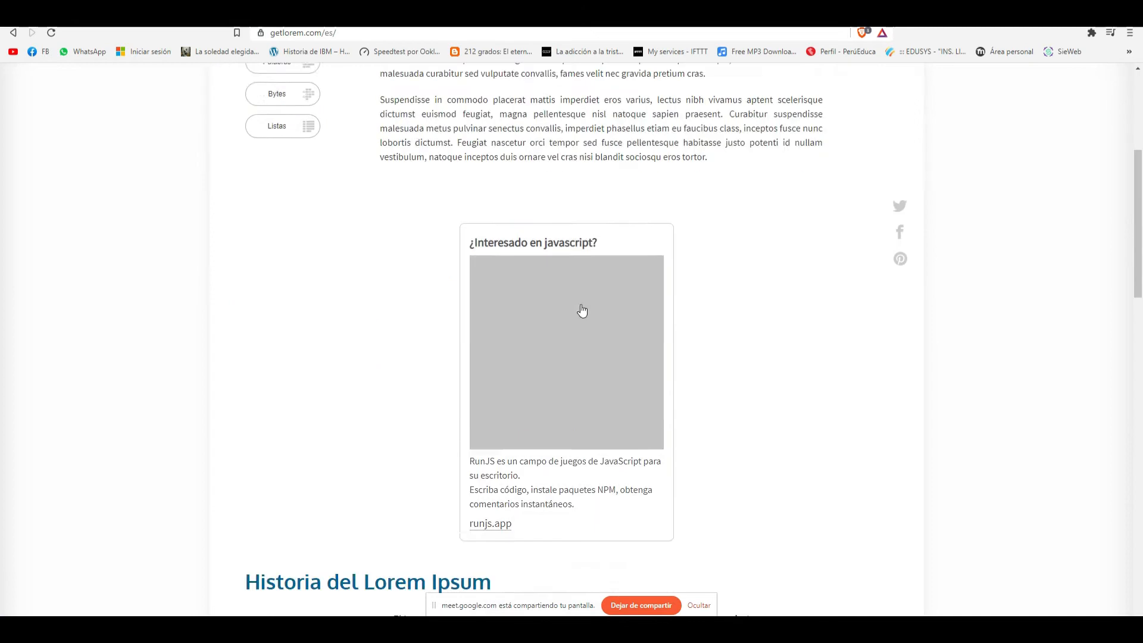
pyautogui.scroll(4, 416, 280)
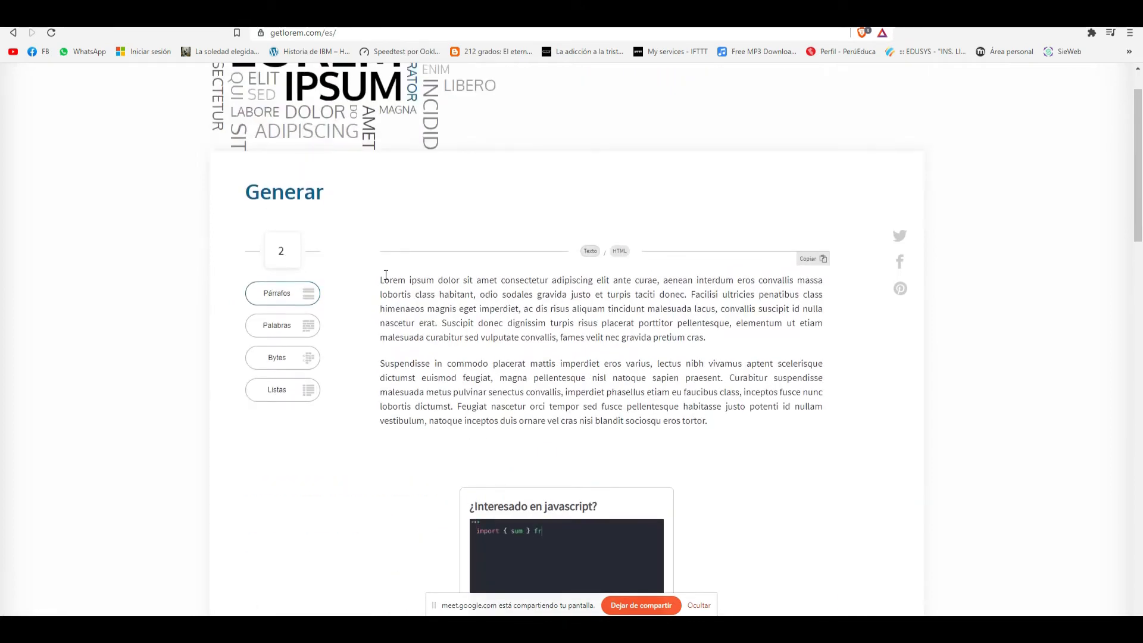
pyautogui.moveTo(377, 284); pyautogui.dragTo(746, 391)
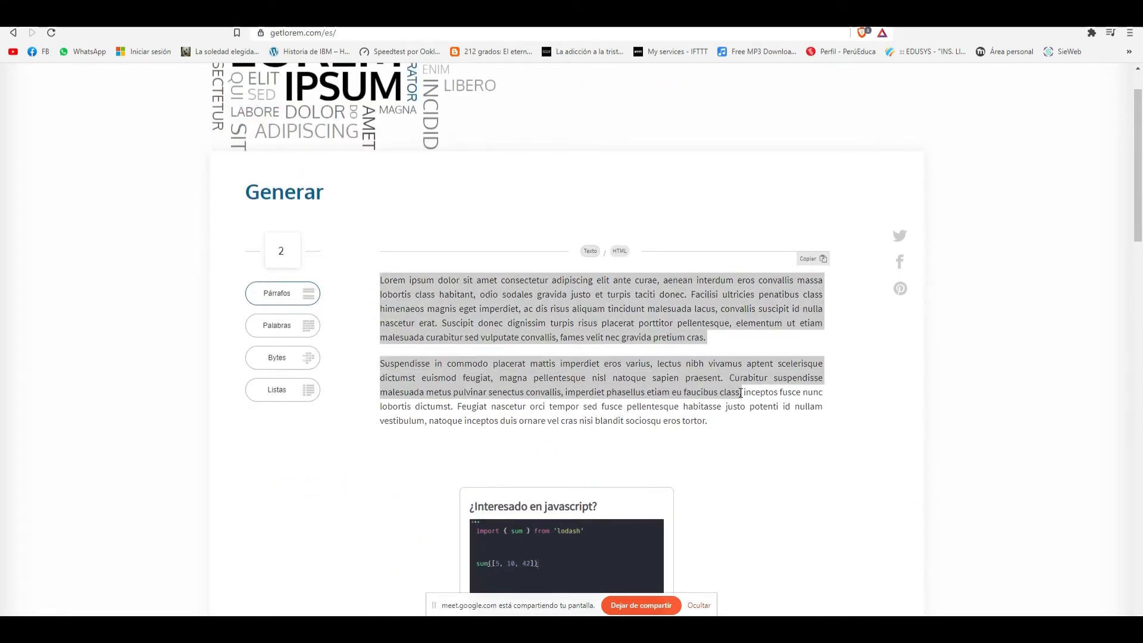
pyautogui.click(713, 427)
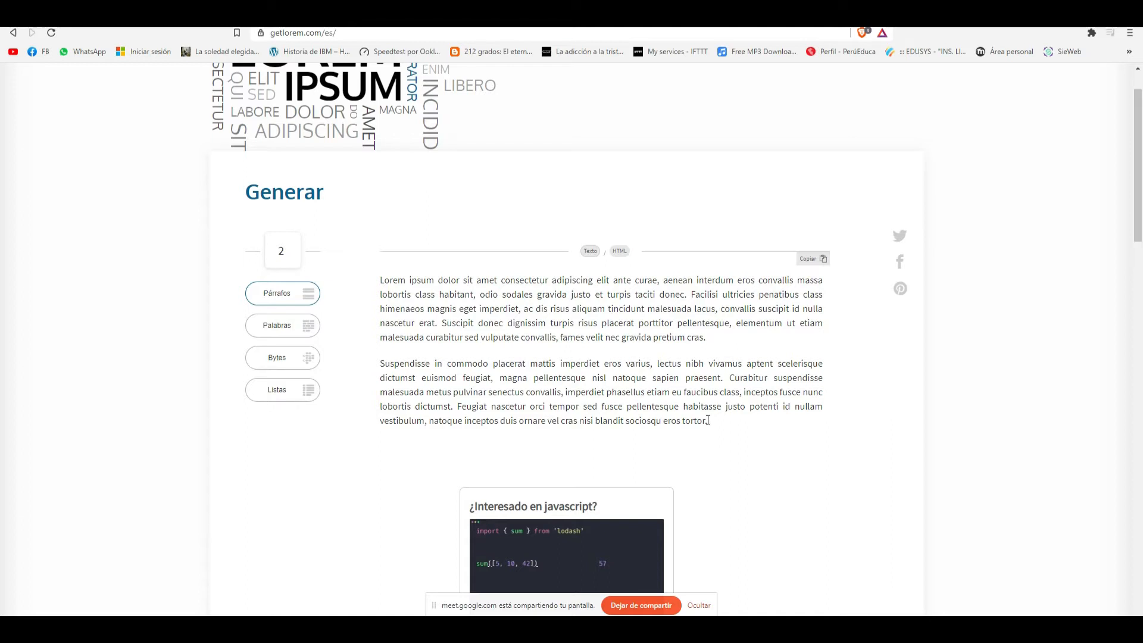
pyautogui.scroll(-10, 564, 392)
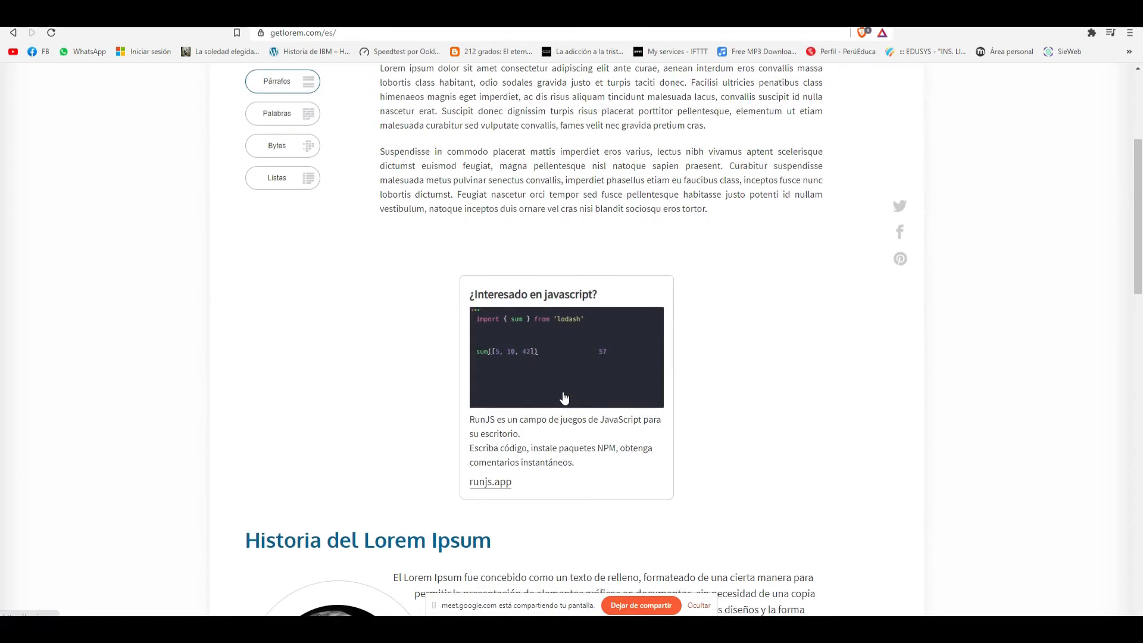
pyautogui.scroll(3, 565, 396)
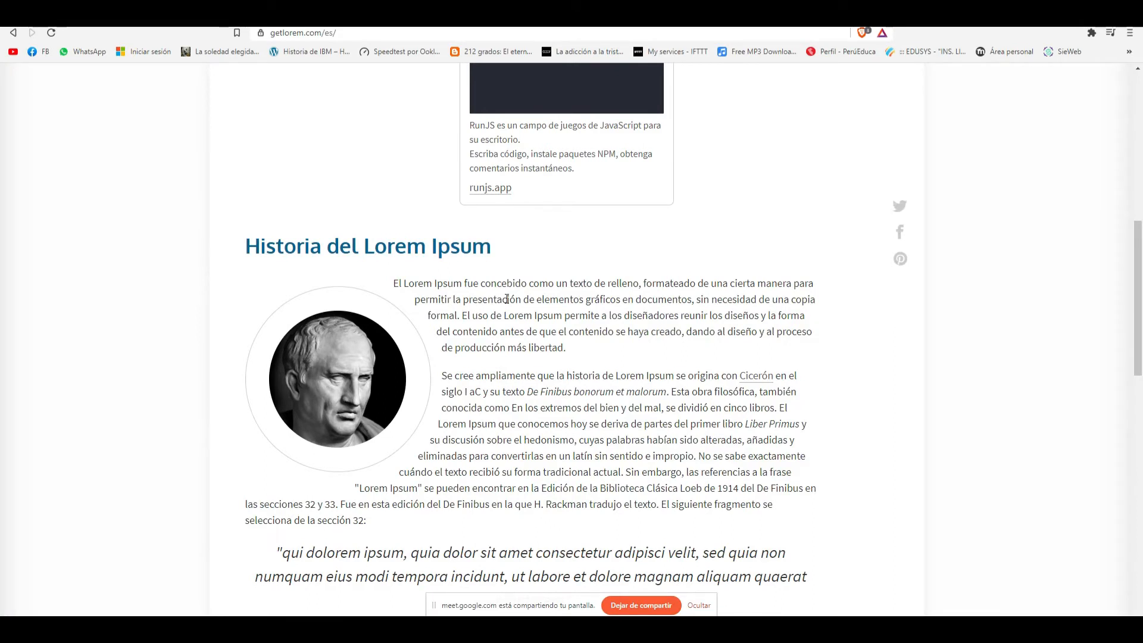
pyautogui.scroll(-3, 506, 298)
pyautogui.scroll(12, 509, 301)
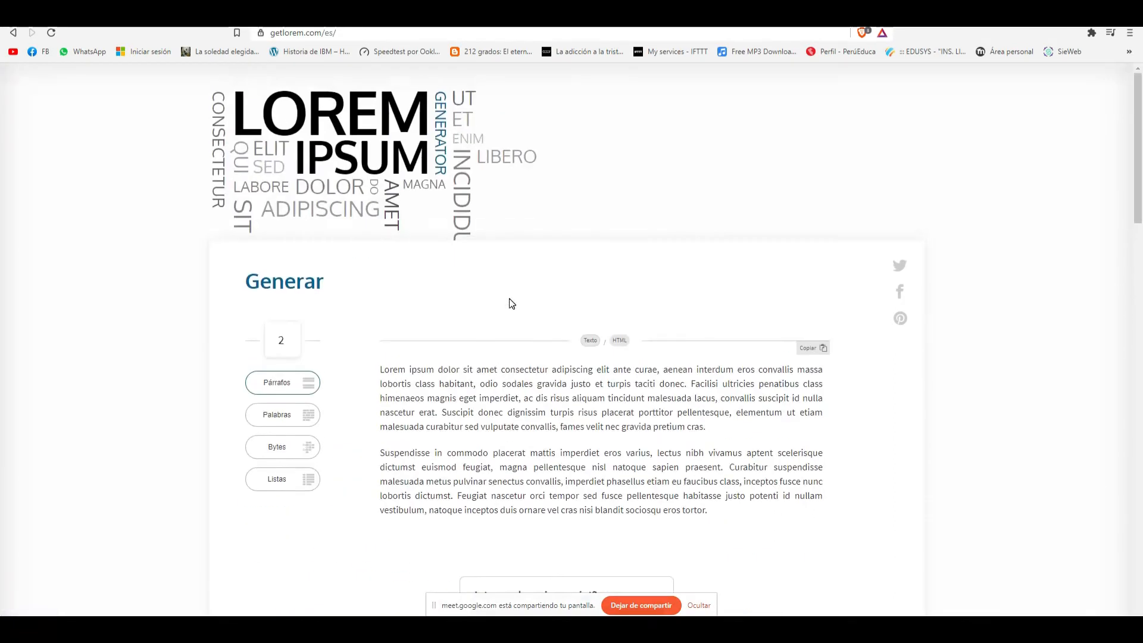
# - Copy the two generated Lorem Ipsum paragraphs and paste them into the blank three-column document in Word
pyautogui.moveTo(457, 386); pyautogui.dragTo(724, 520)
pyautogui.hotkey('ctrl', 'c')
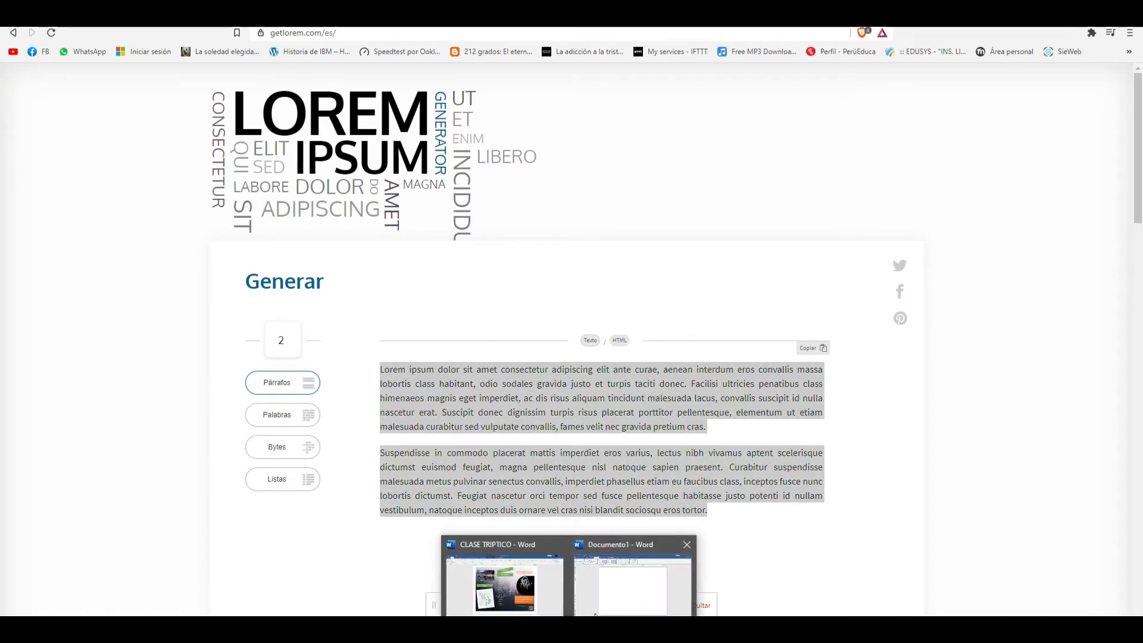
pyautogui.click(625, 592)
pyautogui.hotkey('ctrl', 'v')
pyautogui.scroll(4, 453, 260)
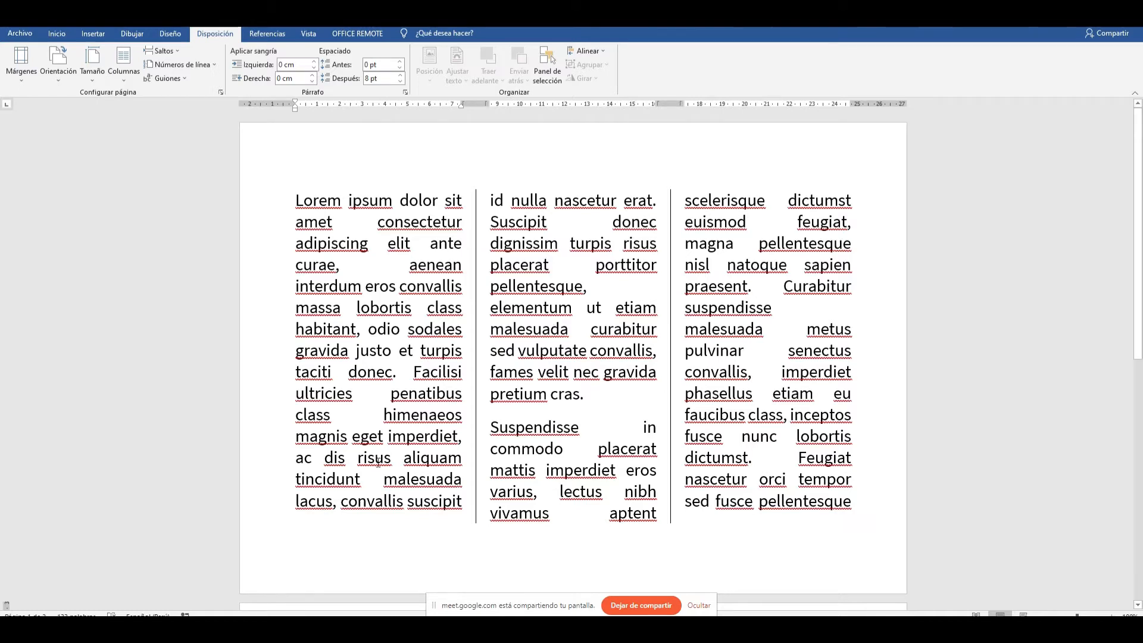
# - Delete all the pasted Lorem Ipsum text from the document
pyautogui.scroll(-6, 390, 429)
pyautogui.moveTo(390, 429); pyautogui.dragTo(271, 153)
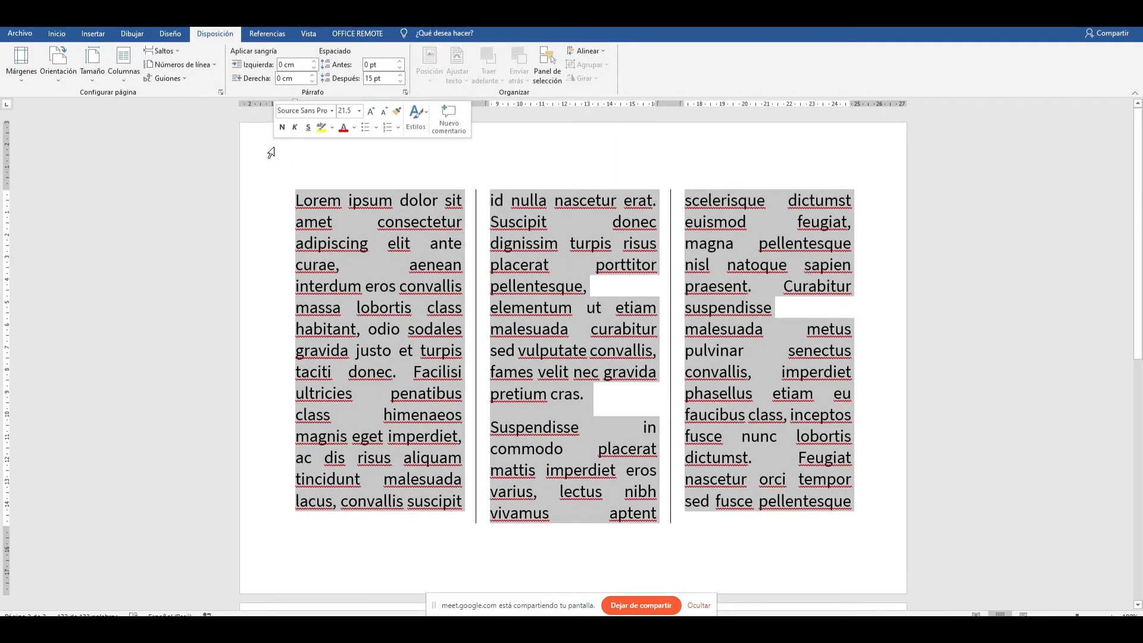
pyautogui.press('Delete')
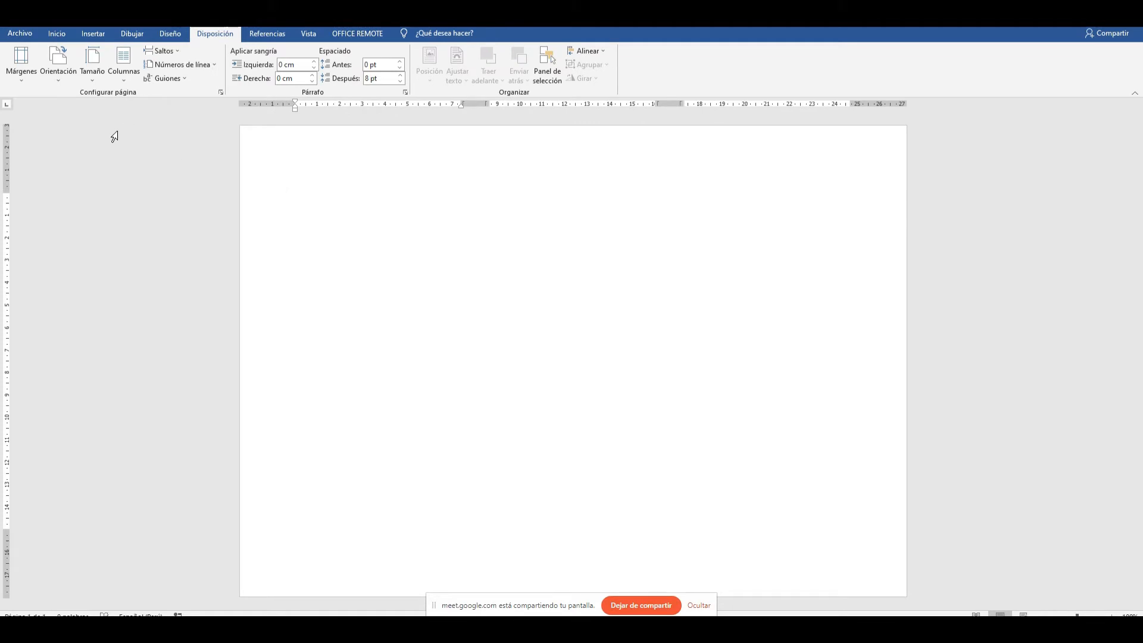
# - Look through the preset paper sizes for the page without changing the current one
pyautogui.click(120, 84)
pyautogui.click(119, 83)
pyautogui.click(91, 79)
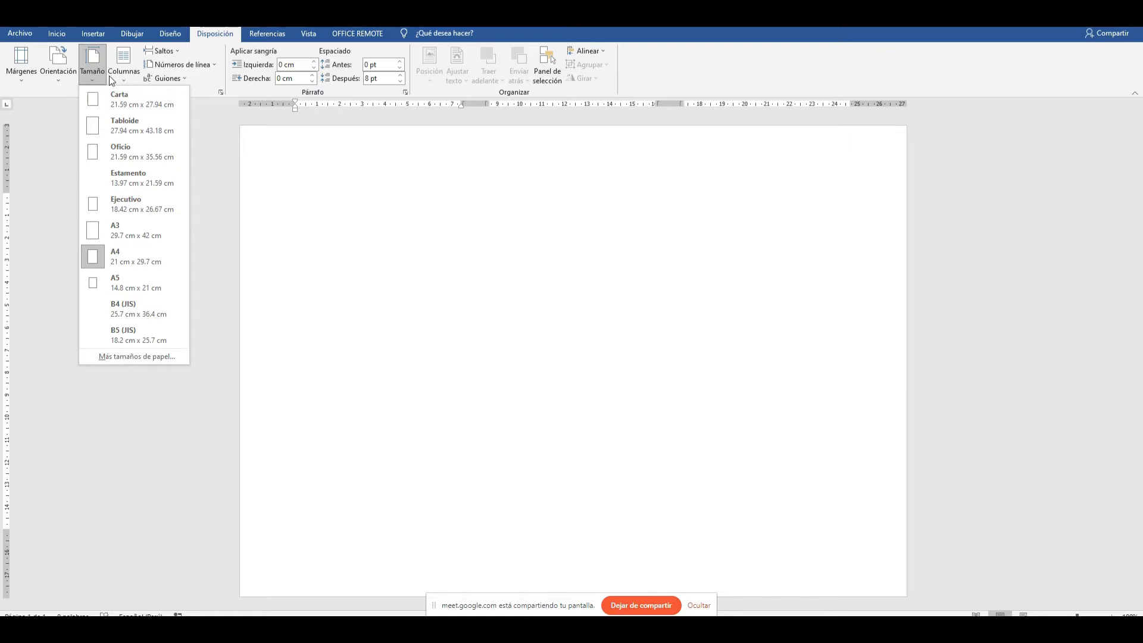
pyautogui.click(511, 28)
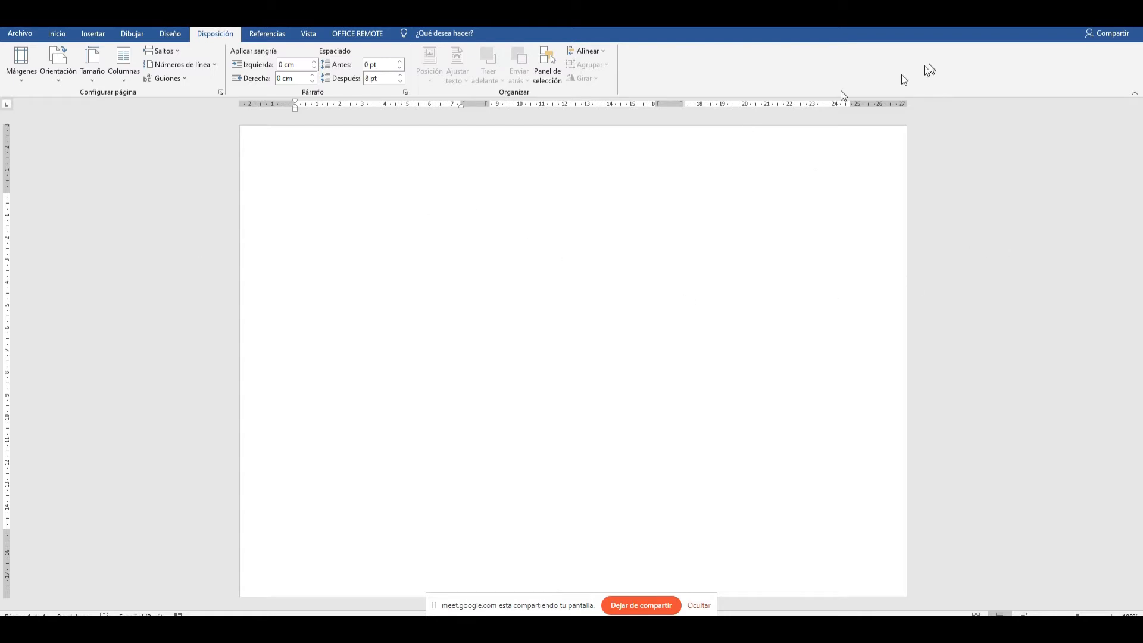
# - Switch to the browser and examine the image results for "tamaño de hoja a" to compare the A-series paper sizes
pyautogui.moveTo(1142, 85); pyautogui.dragTo(738, 28)
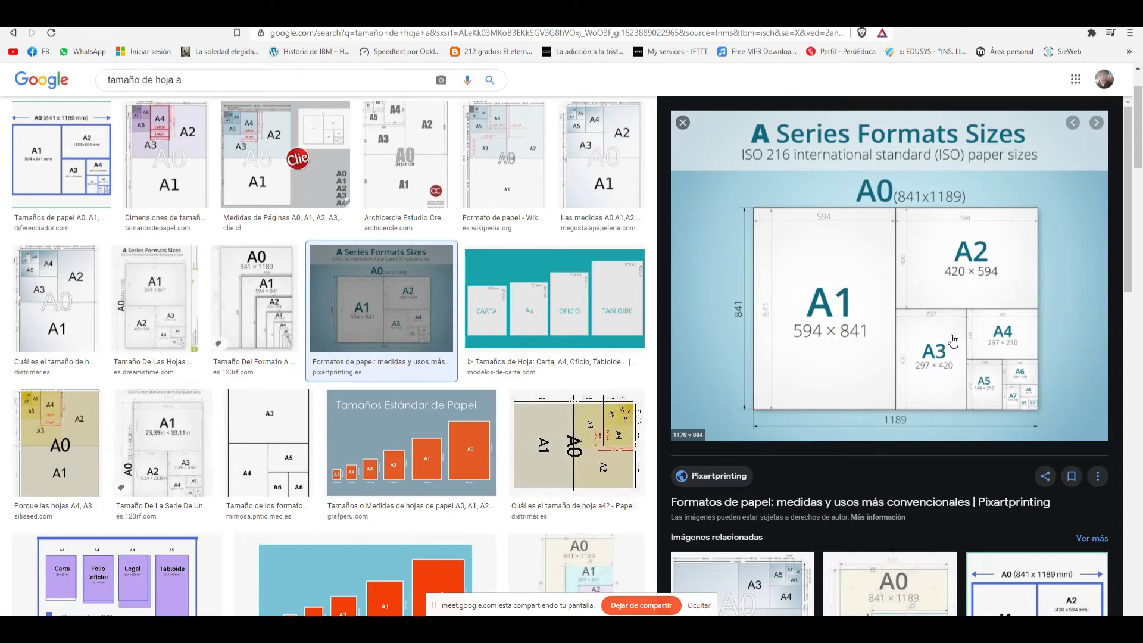
pyautogui.scroll(-12, 400, 340)
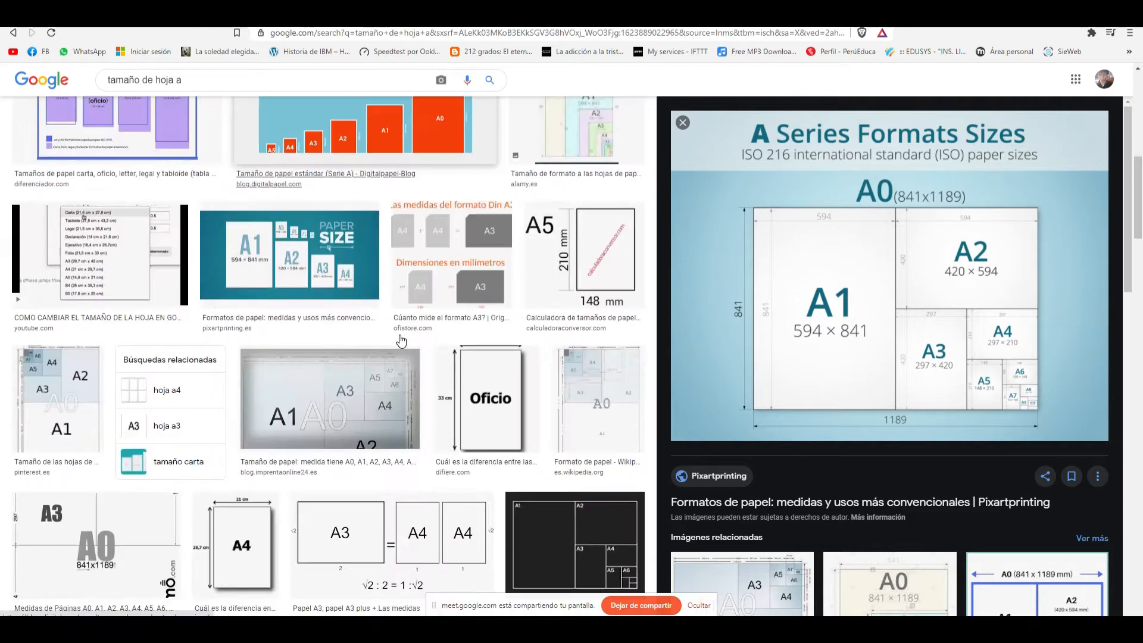
pyautogui.scroll(-7, 400, 341)
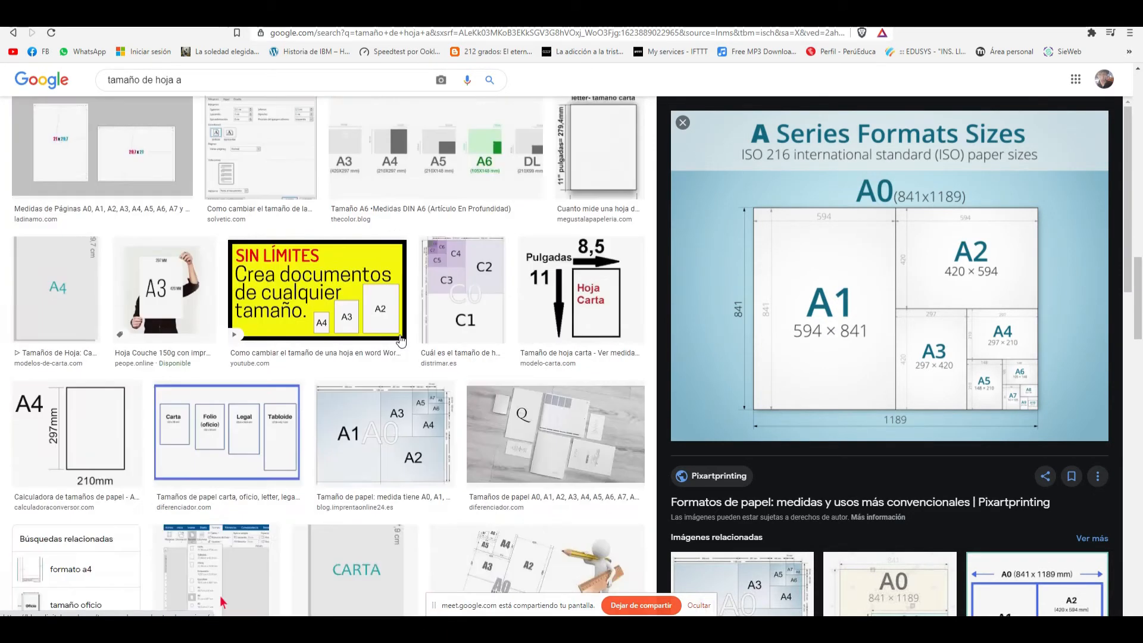
pyautogui.scroll(4, 400, 341)
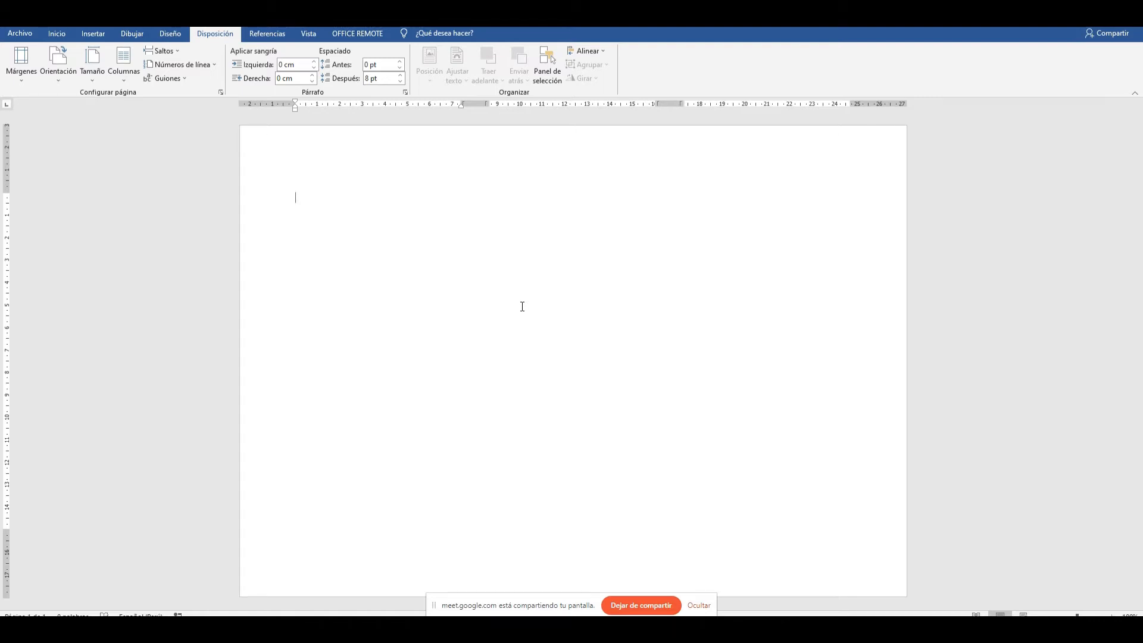
# - Review the additional paper sizes in the Word page setup, including the custom size option, and cancel without changes
pyautogui.click(127, 80)
pyautogui.click(126, 80)
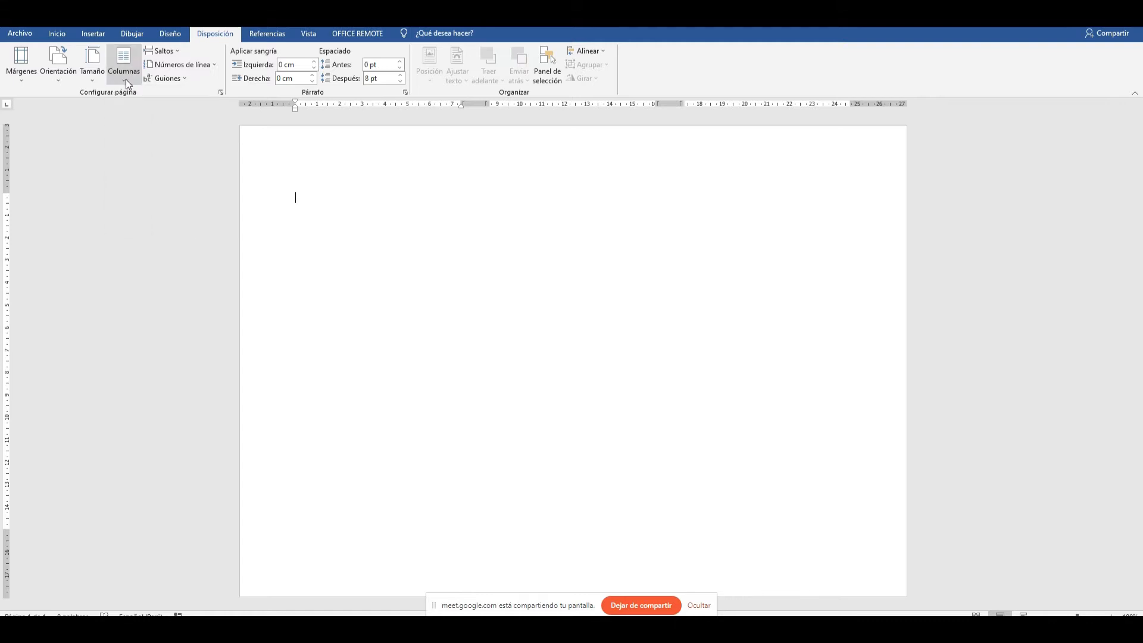
pyautogui.click(93, 76)
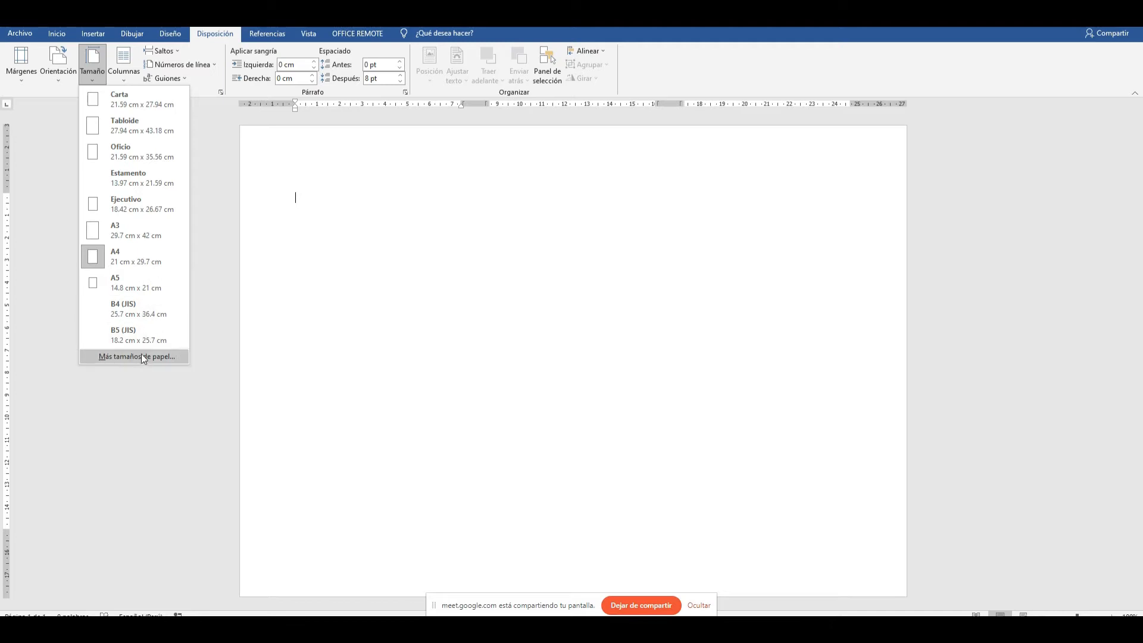
pyautogui.click(156, 359)
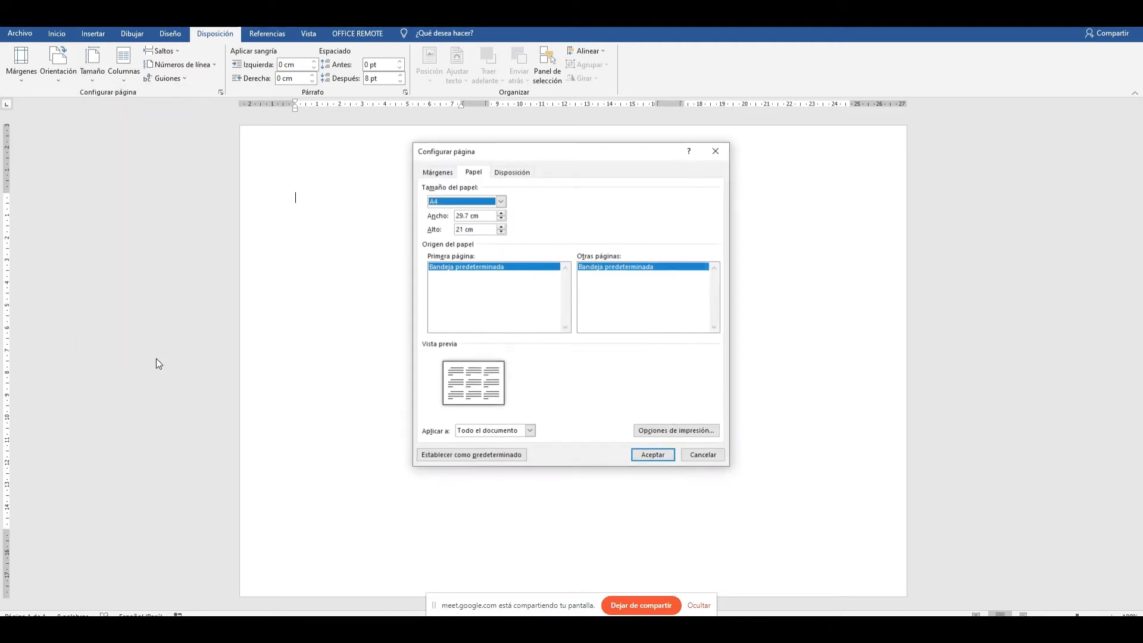
pyautogui.click(501, 201)
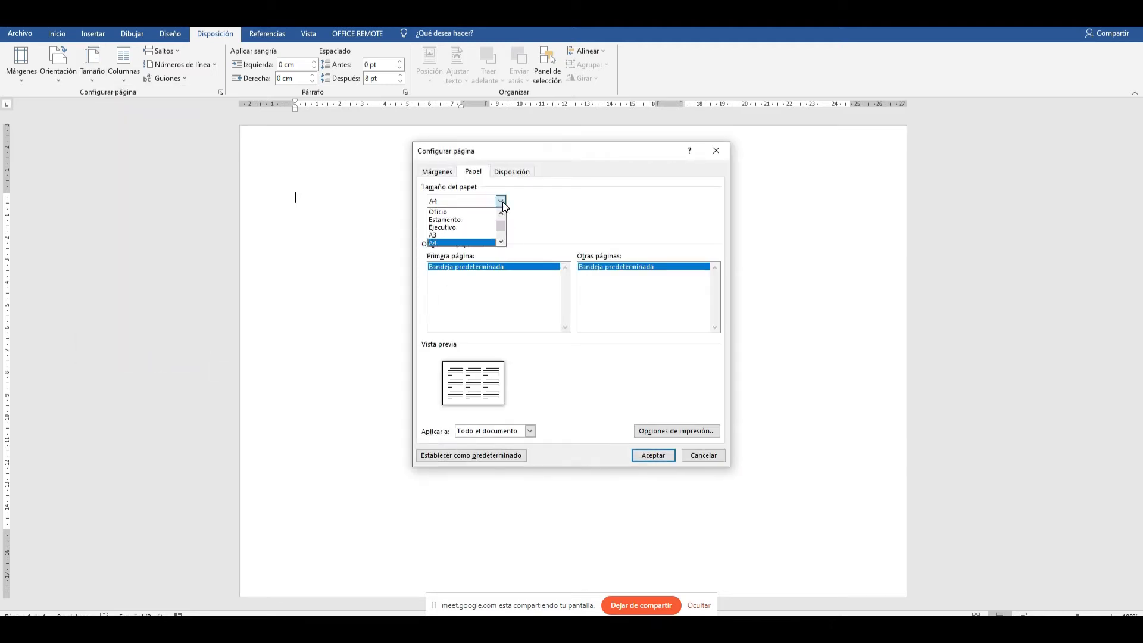
pyautogui.moveTo(498, 229); pyautogui.dragTo(503, 238)
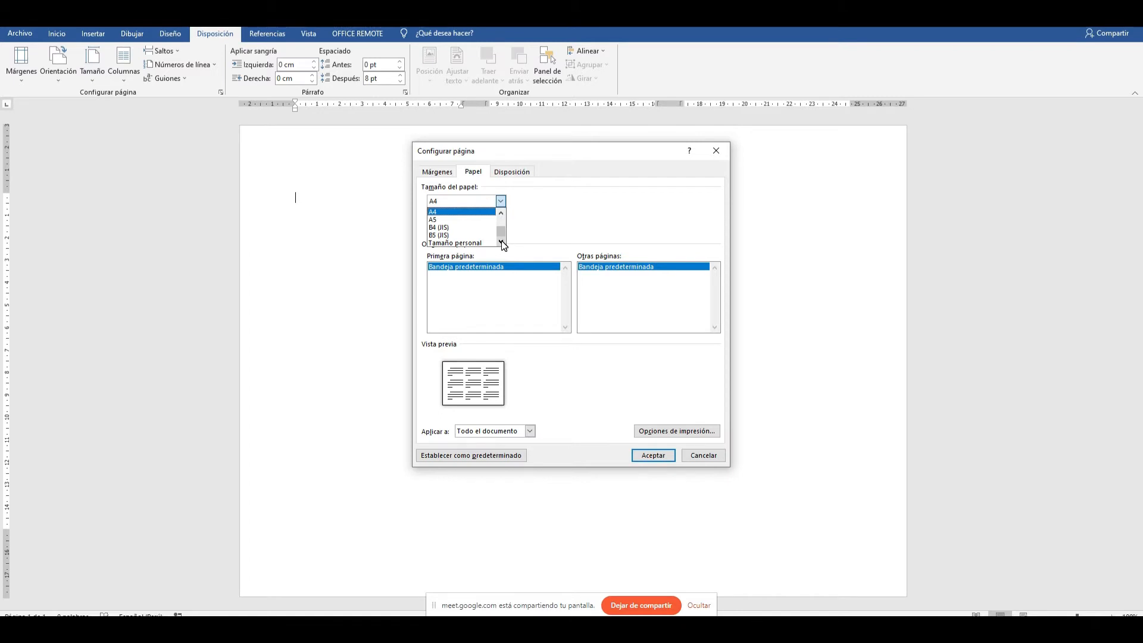
pyautogui.click(700, 453)
# - Check the preset paper sizes again and view the vertical and horizontal page orientation choices
pyautogui.click(116, 79)
pyautogui.click(91, 74)
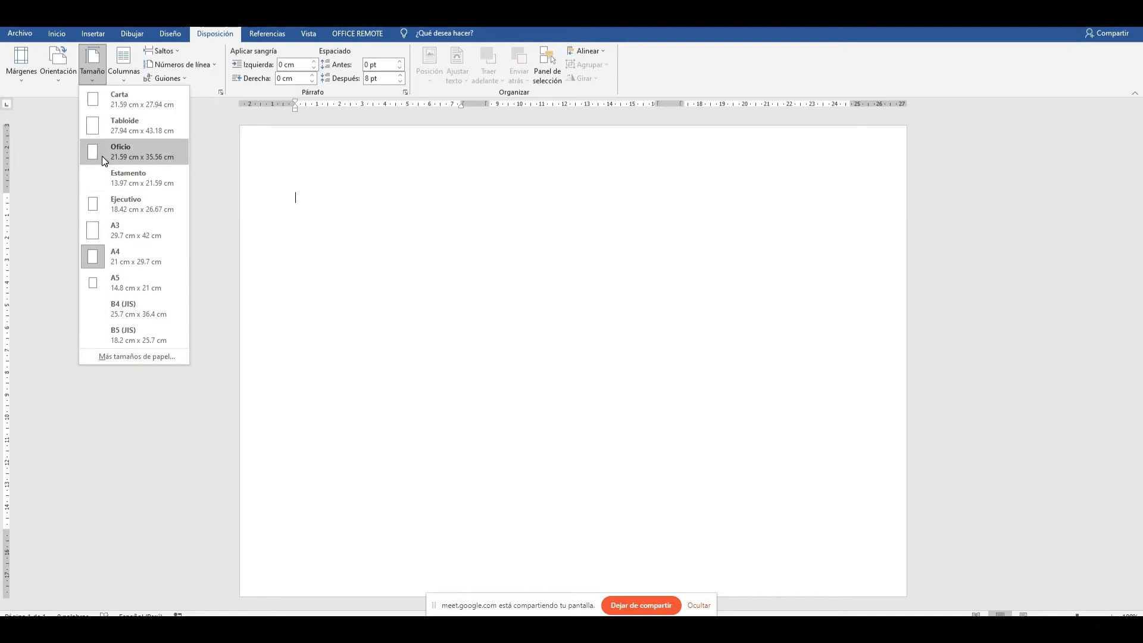
pyautogui.click(62, 77)
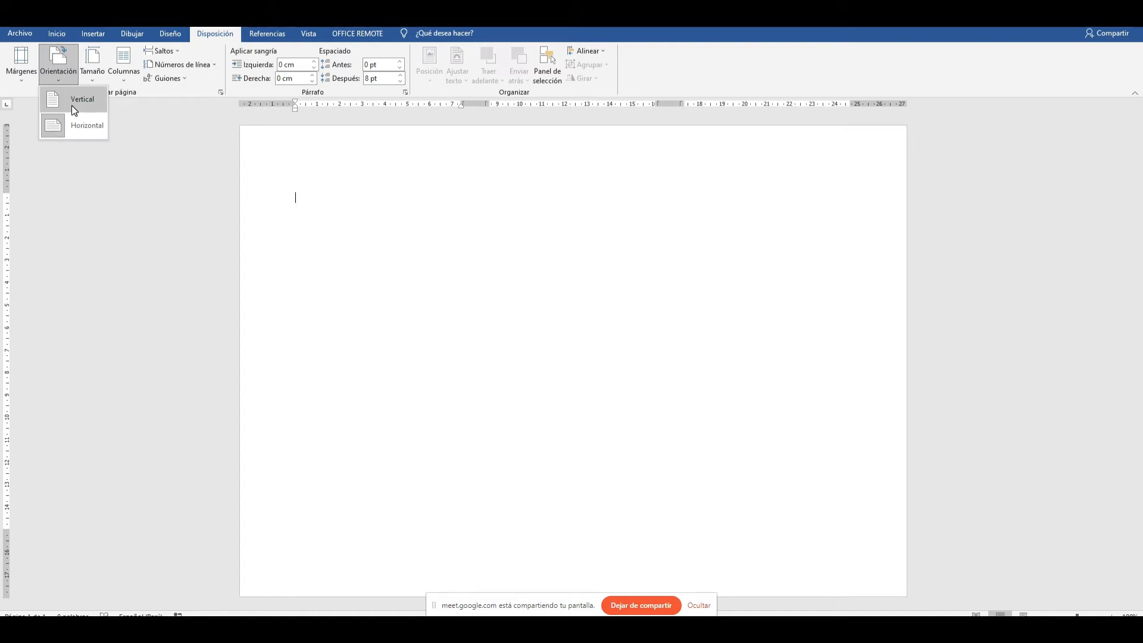
# - Apply the Estrecho margin preset, 1.27 cm on every side, and bring up the insertion commands
pyautogui.click(15, 80)
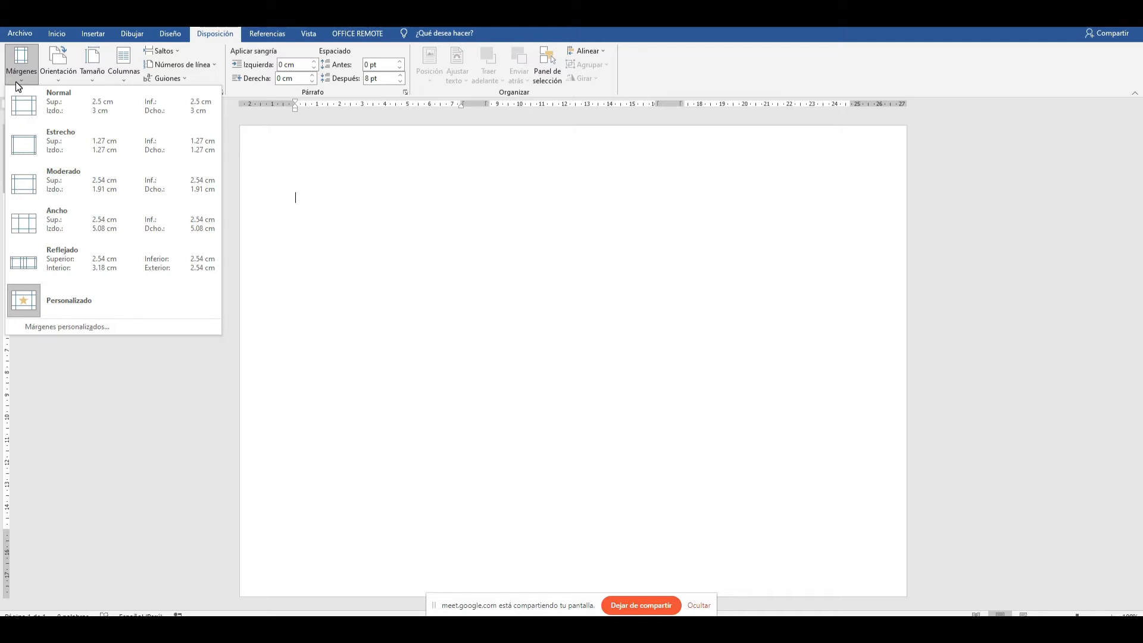
pyautogui.click(66, 146)
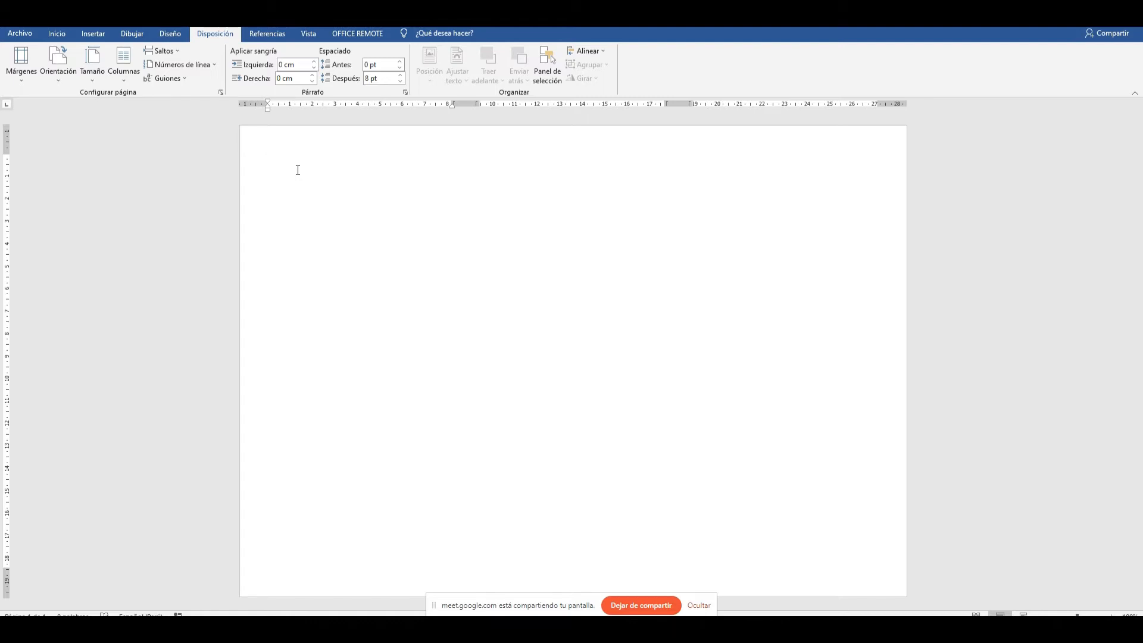
pyautogui.click(93, 34)
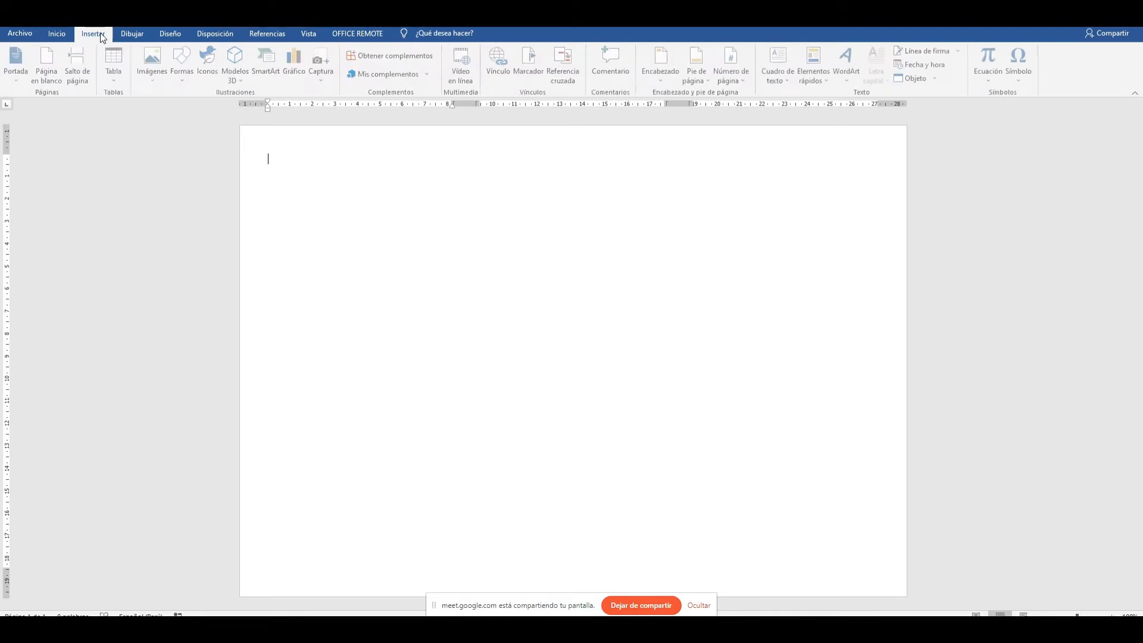
# - Draw a filled rectangle about 17.44 cm high by 24.26 cm wide over the page
pyautogui.click(184, 65)
pyautogui.click(225, 103)
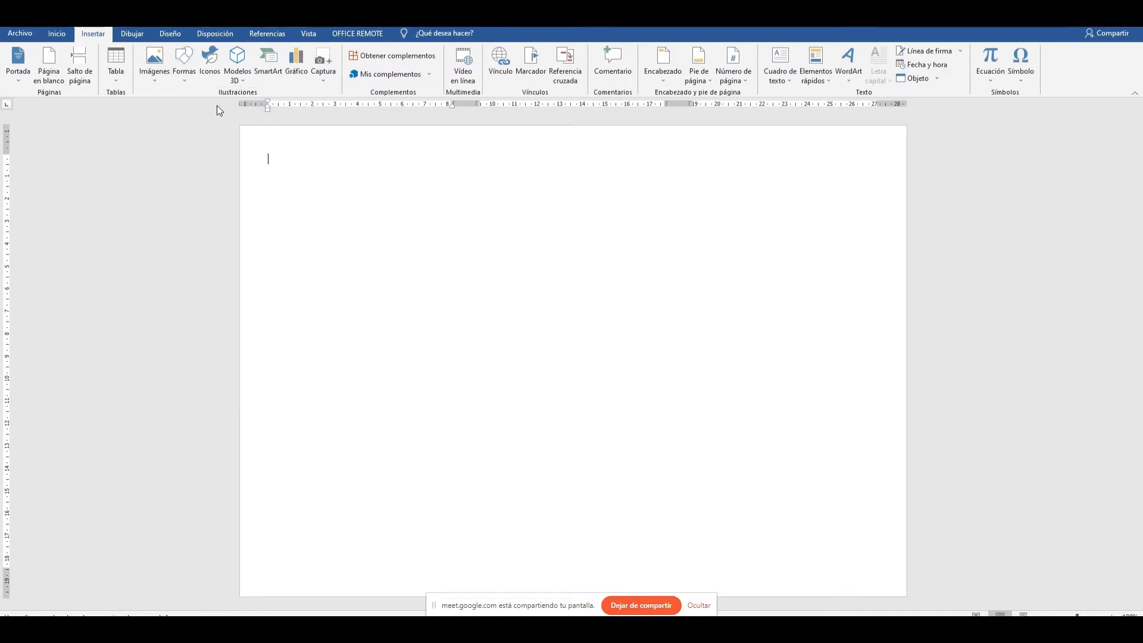
pyautogui.click(184, 76)
pyautogui.click(213, 105)
pyautogui.moveTo(293, 168); pyautogui.dragTo(839, 560)
pyautogui.moveTo(704, 467); pyautogui.dragTo(718, 470)
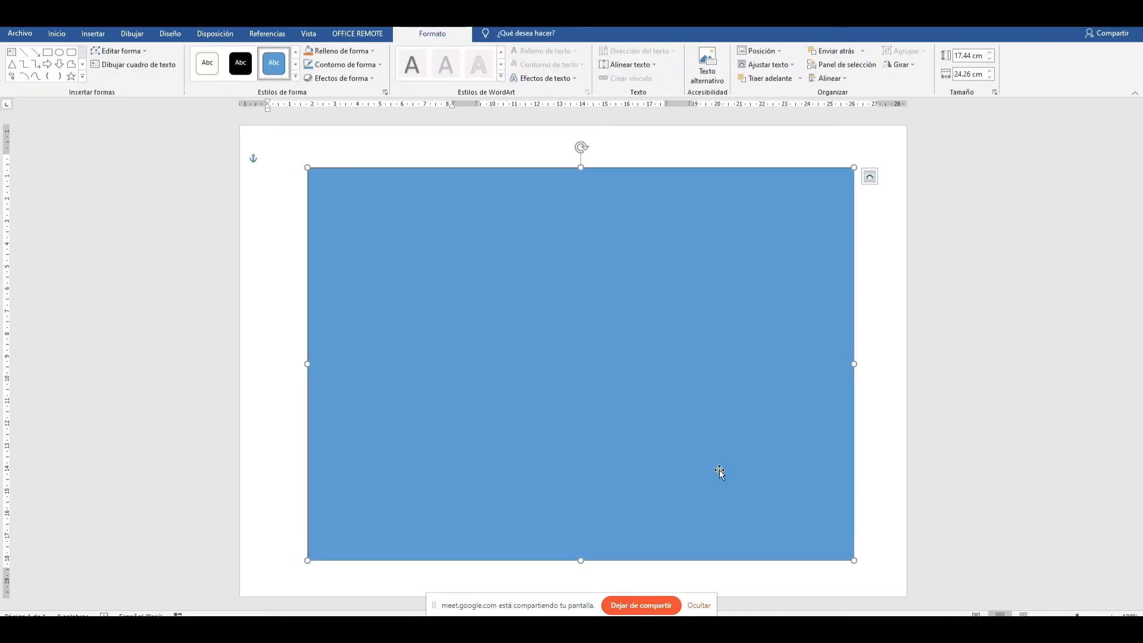
# - Move and enlarge the rectangle to fill the whole page, about 20.93 cm high by 29.63 cm wide
pyautogui.moveTo(719, 470); pyautogui.dragTo(668, 441)
pyautogui.moveTo(802, 532); pyautogui.dragTo(885, 581)
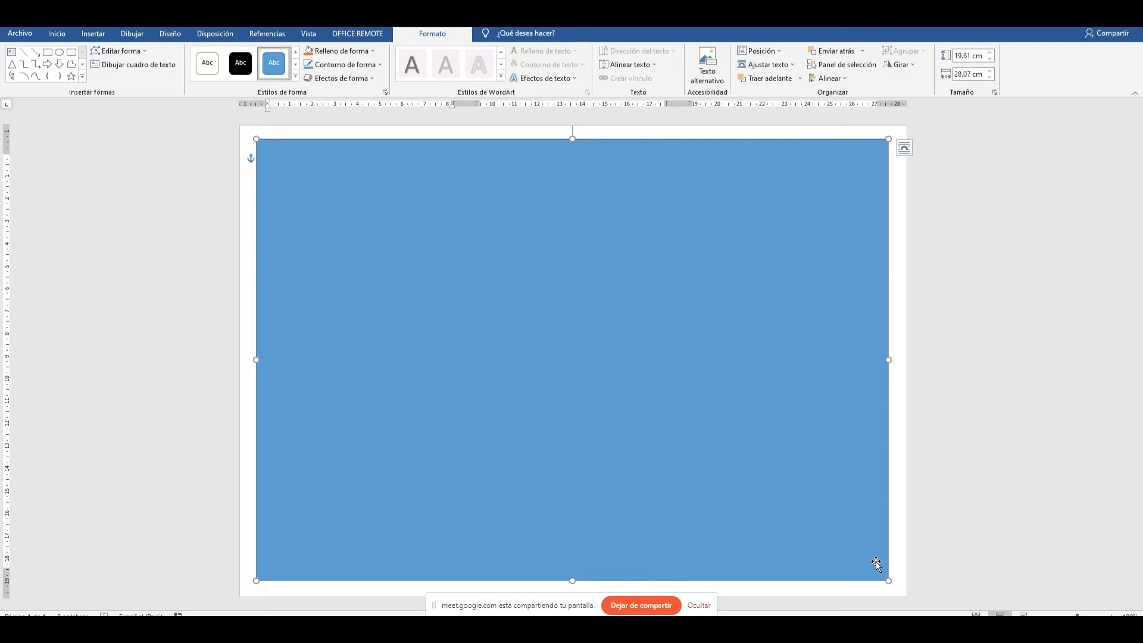
pyautogui.moveTo(777, 488); pyautogui.dragTo(761, 474)
pyautogui.moveTo(872, 566); pyautogui.dragTo(906, 595)
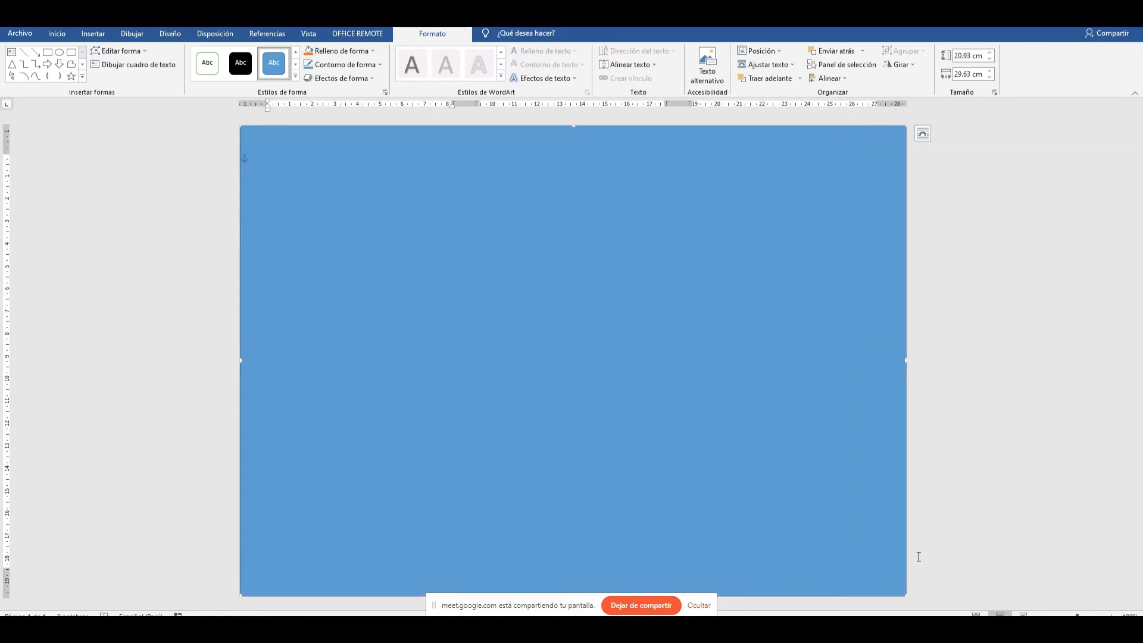
# - Undo the last moves and enlargements of the rectangle
pyautogui.hotkey('ctrl', 'z')
pyautogui.hotkey('ctrl', 'z')
pyautogui.hotkey('ctrl', 'z')
pyautogui.hotkey('ctrl', 'z')
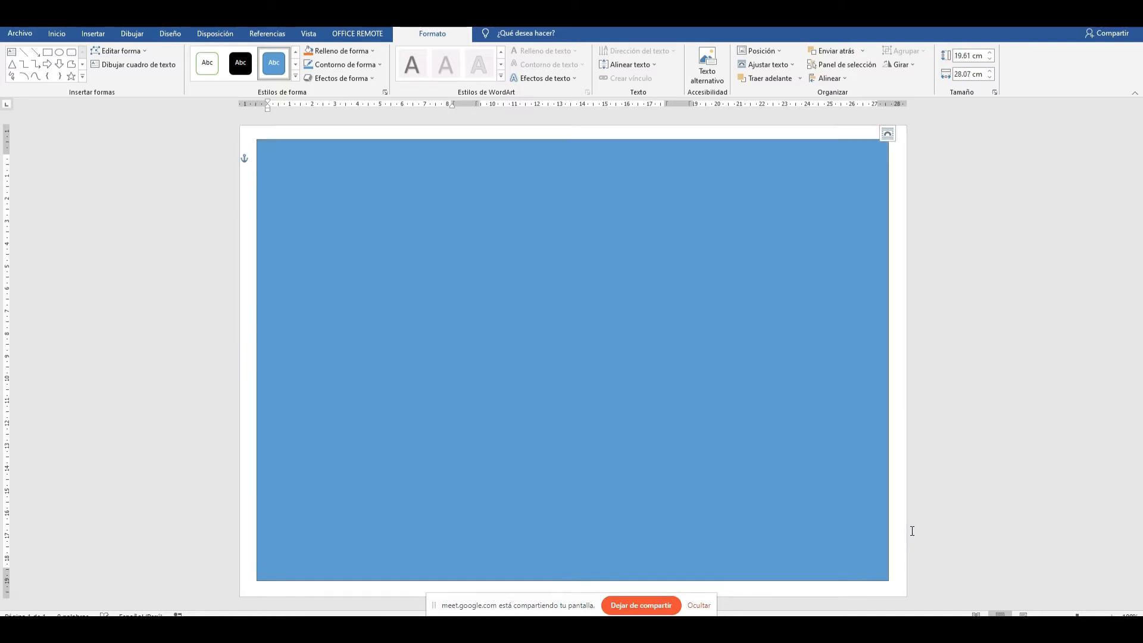
# - Move the rectangle to the page's top-left corner and stretch it over the full page, about 20.9 by 29.66 cm
pyautogui.moveTo(718, 426); pyautogui.dragTo(740, 423)
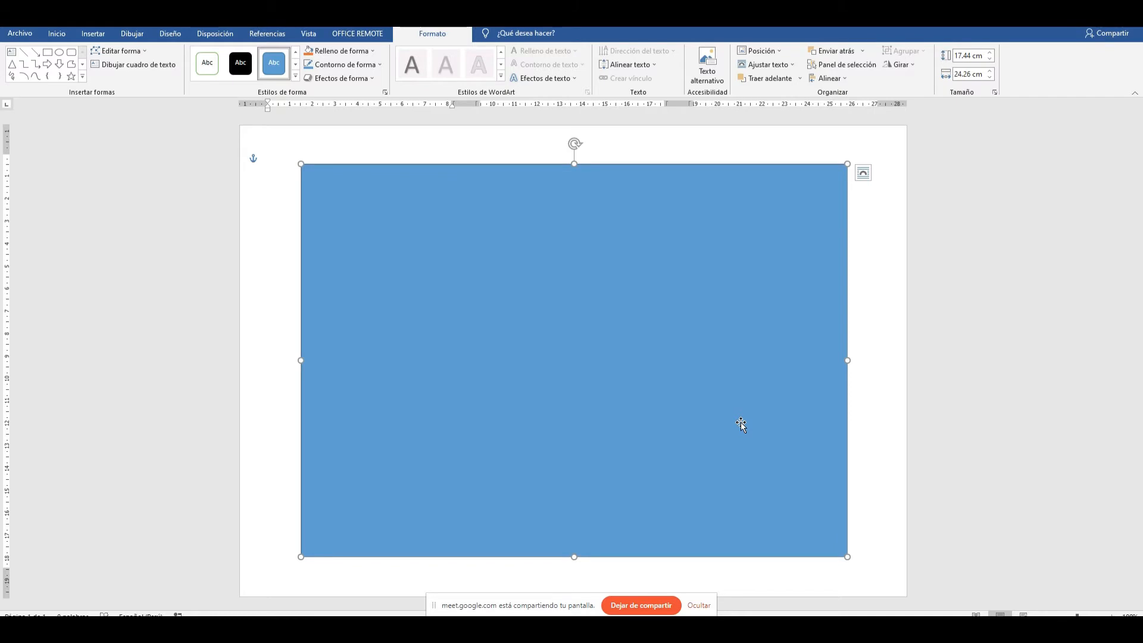
pyautogui.moveTo(740, 422); pyautogui.dragTo(700, 400)
pyautogui.moveTo(814, 536); pyautogui.dragTo(906, 594)
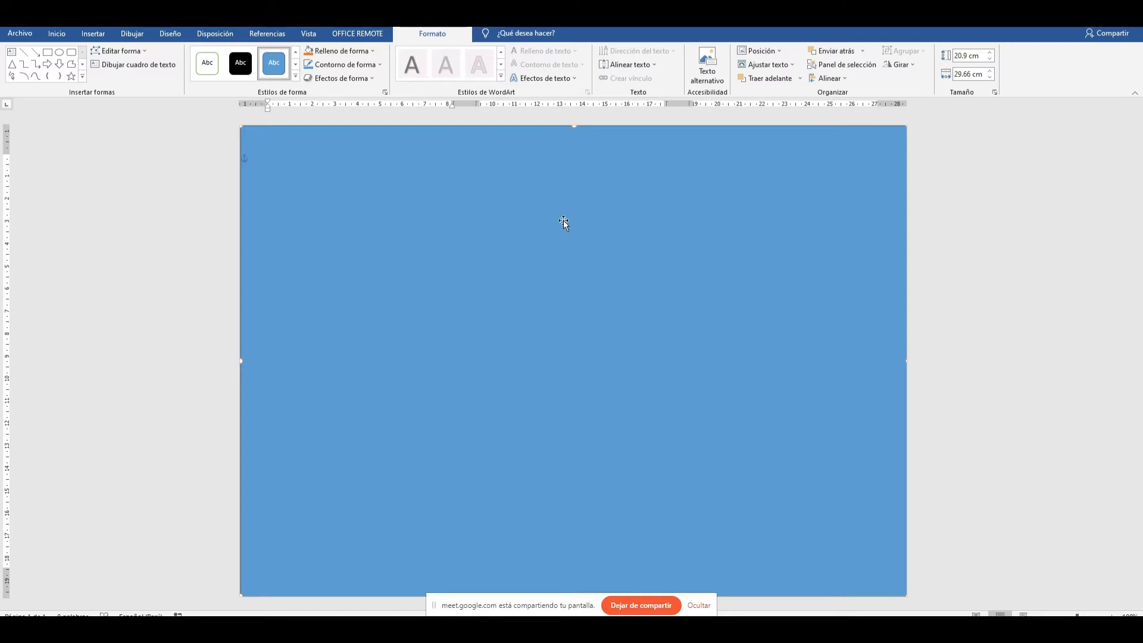
# - Reapply the Estrecho margin preset with 1.27 cm on every side
pyautogui.click(190, 221)
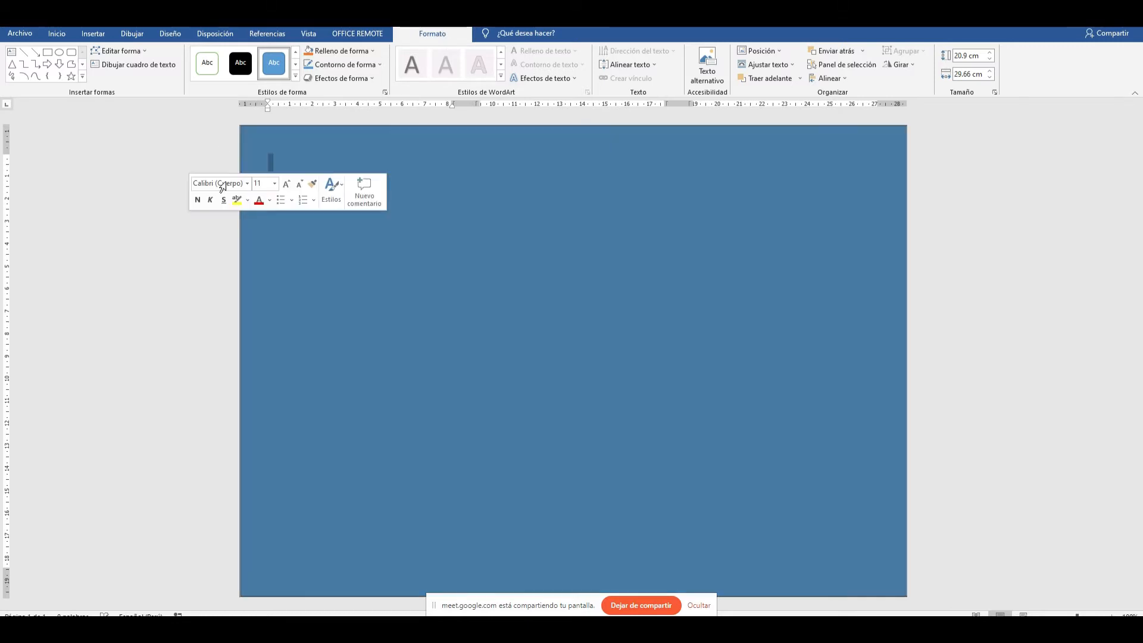
pyautogui.click(946, 265)
pyautogui.click(555, 204)
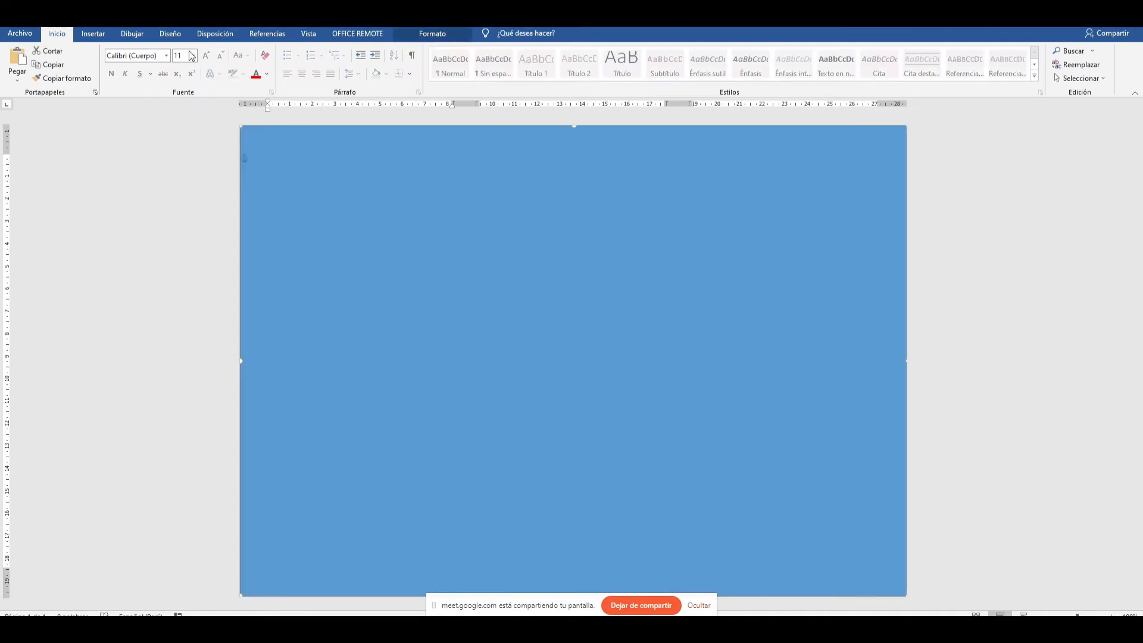
pyautogui.click(170, 34)
pyautogui.click(211, 34)
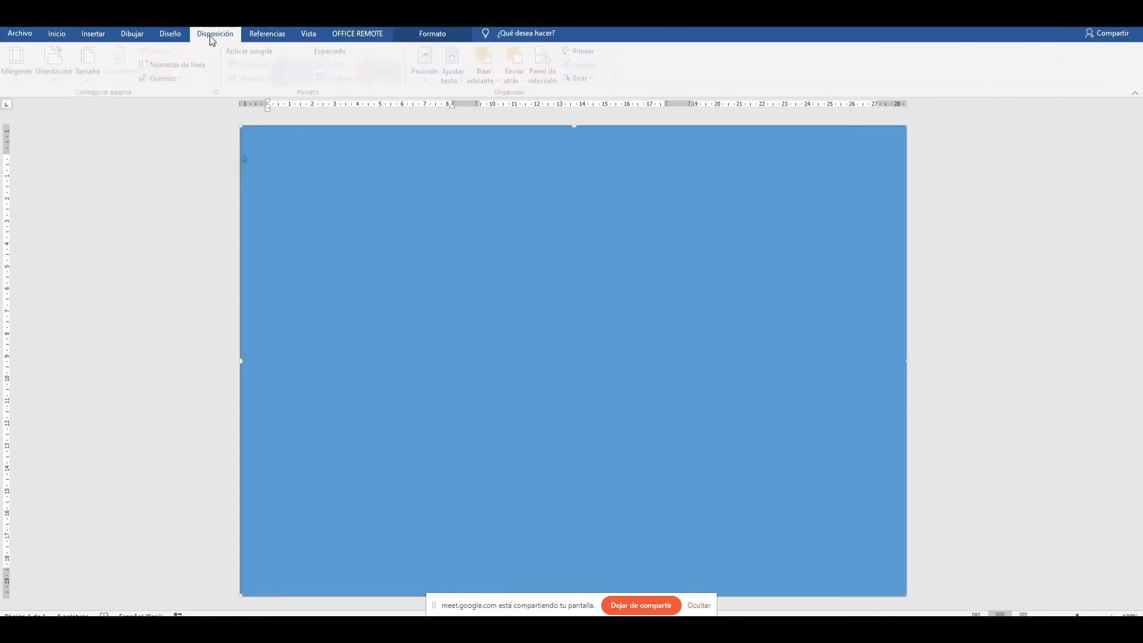
pyautogui.click(57, 64)
pyautogui.click(21, 64)
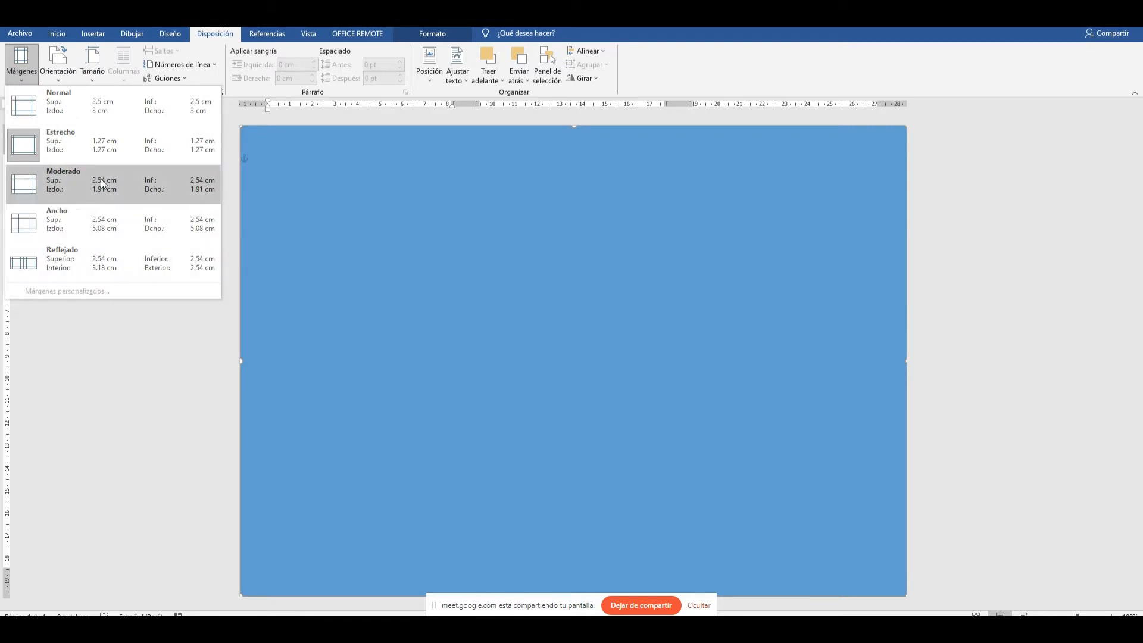
pyautogui.click(117, 145)
# - Review the custom margin settings, including the multiple-page and apply-to options, and close them without changes
pyautogui.click(18, 71)
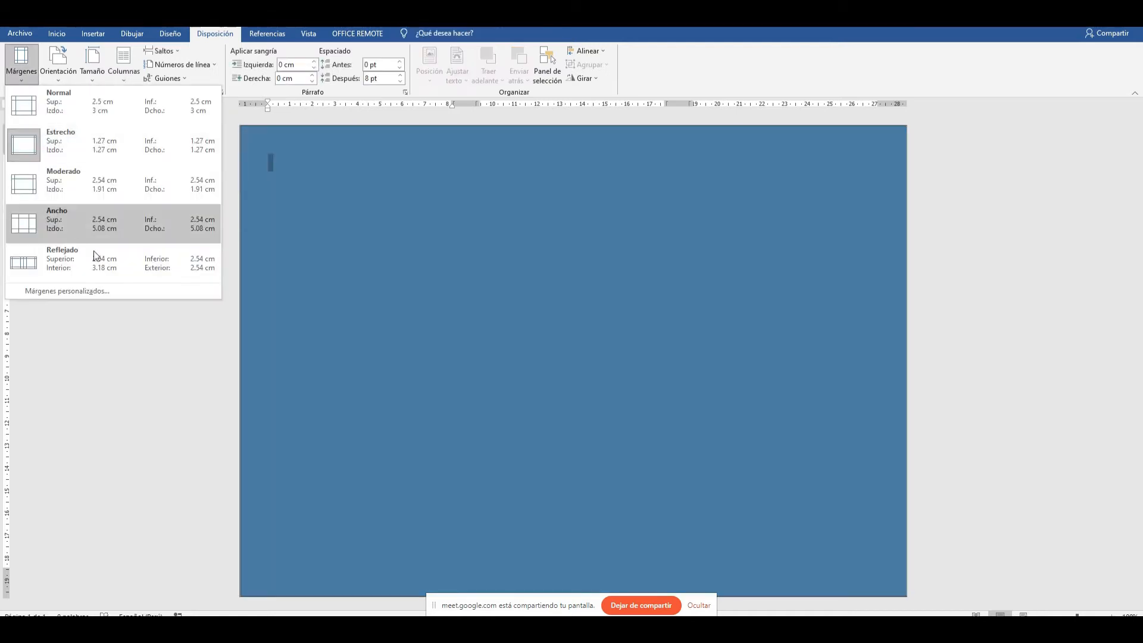
pyautogui.click(108, 292)
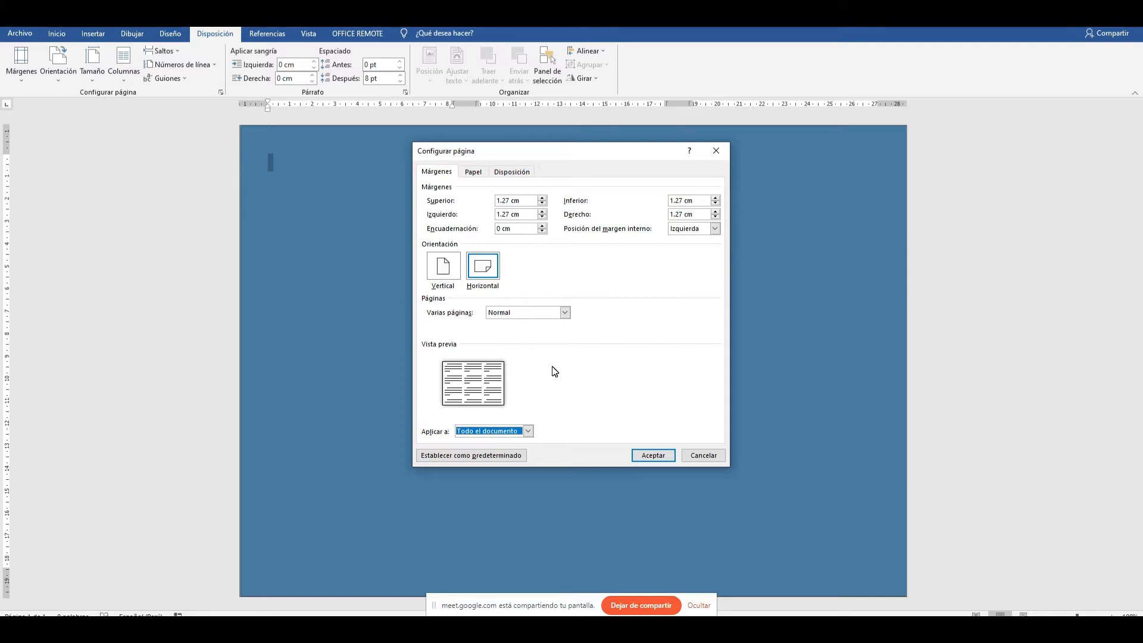
pyautogui.click(564, 313)
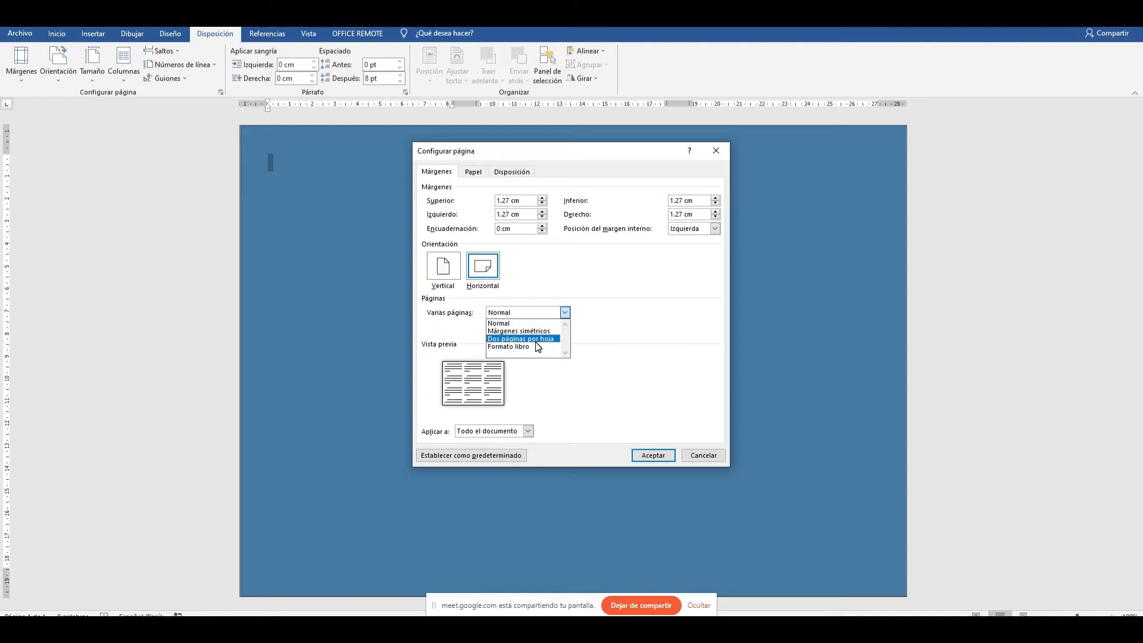
pyautogui.click(549, 405)
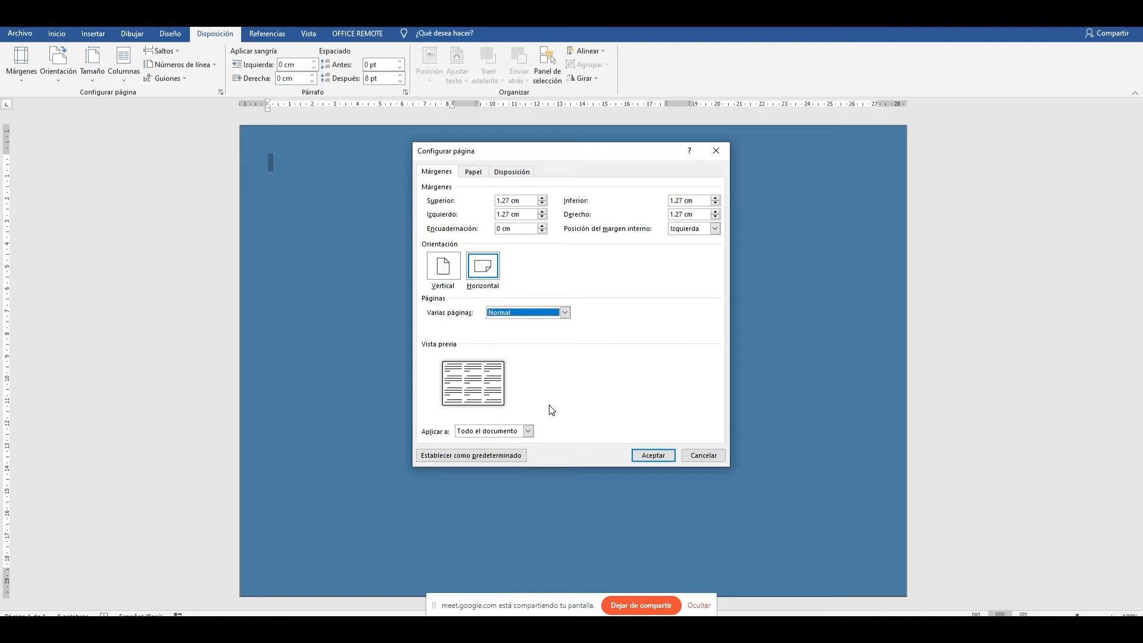
pyautogui.click(527, 432)
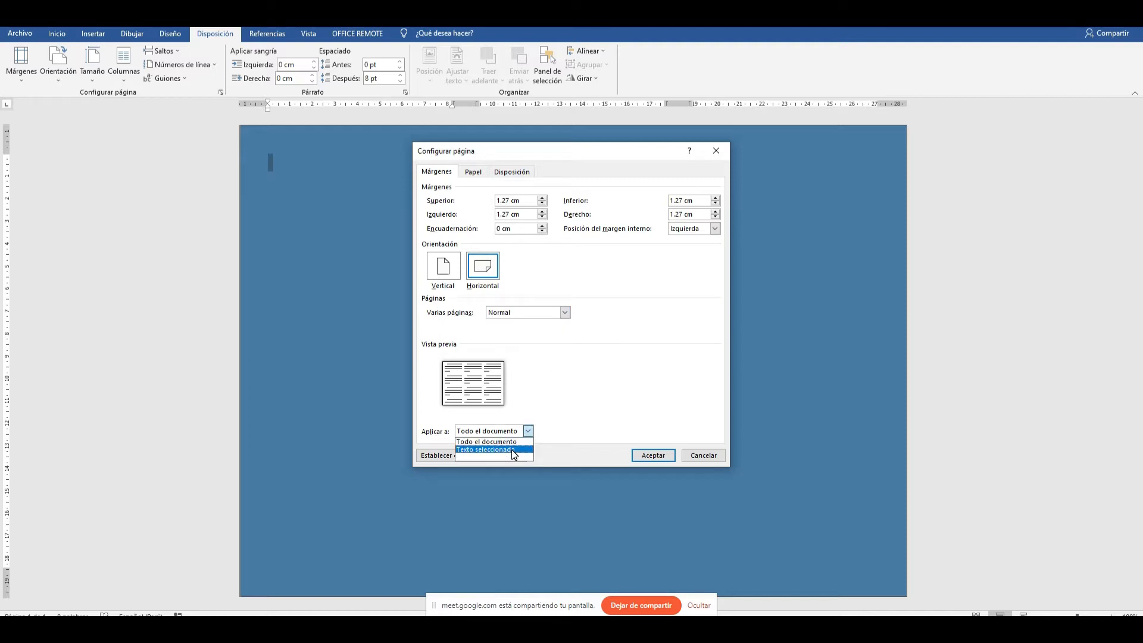
pyautogui.click(567, 390)
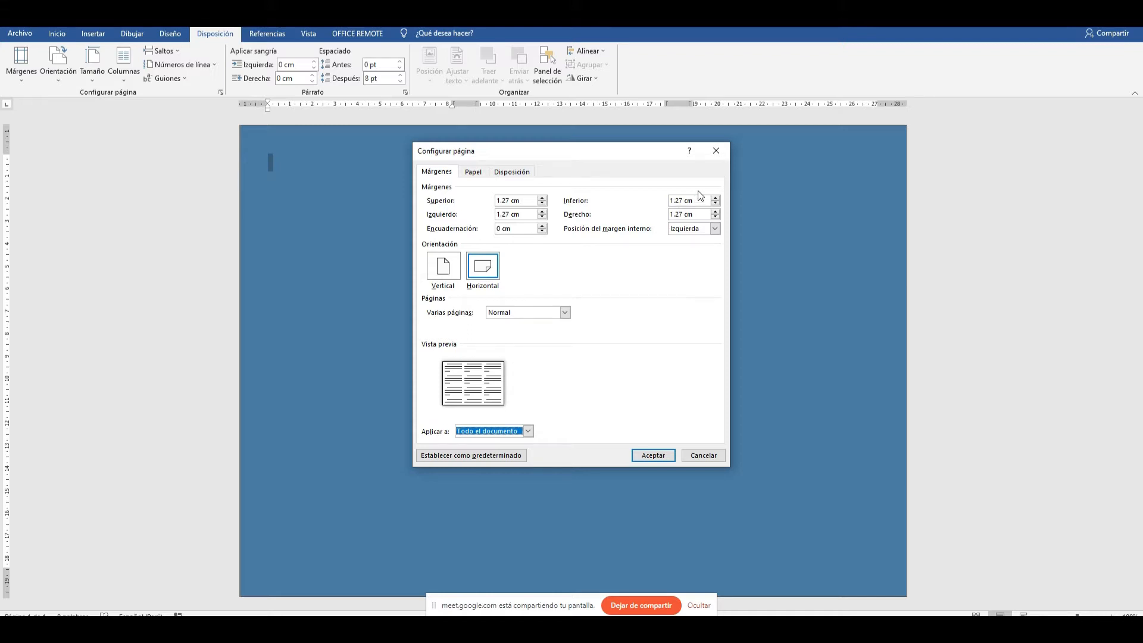
pyautogui.click(716, 150)
# - Pull the rectangle's left edge inward to leave a white strip along the page, making it about 28.13 cm wide
pyautogui.click(484, 306)
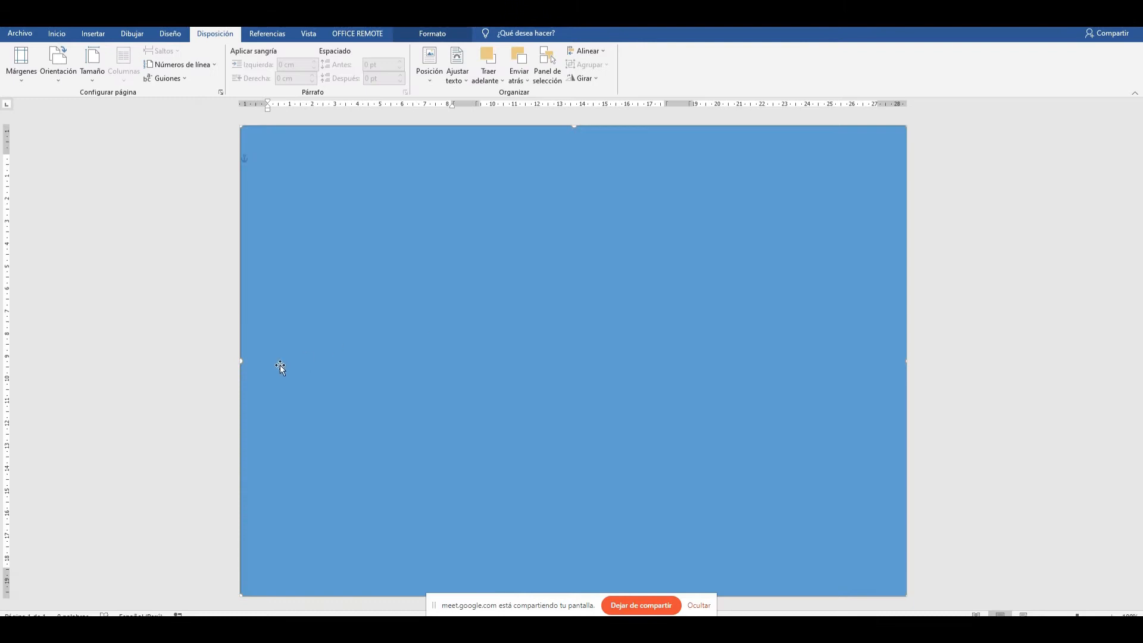
pyautogui.moveTo(241, 357); pyautogui.dragTo(274, 359)
pyautogui.click(103, 38)
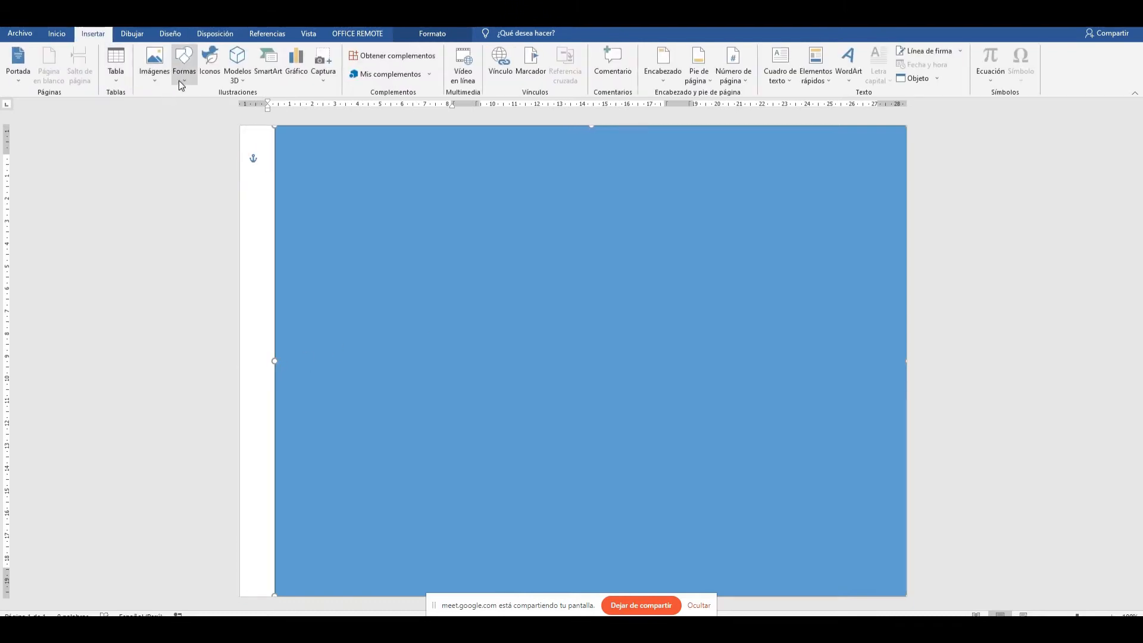
pyautogui.click(417, 33)
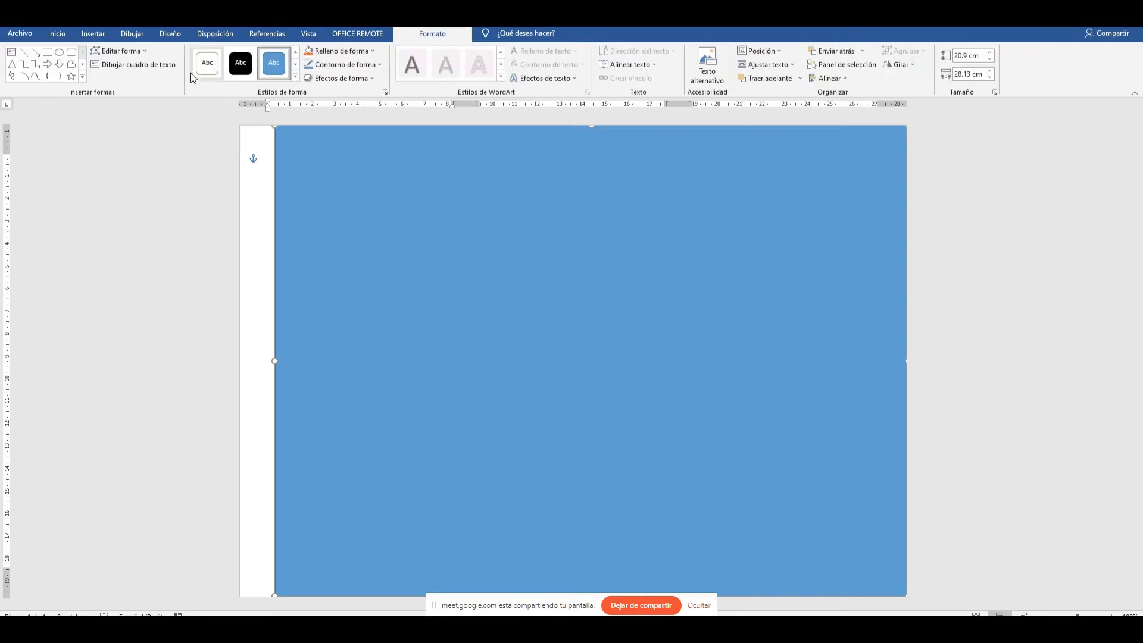
# - Change the page orientation to vertical
pyautogui.click(132, 34)
pyautogui.click(171, 34)
pyautogui.click(209, 36)
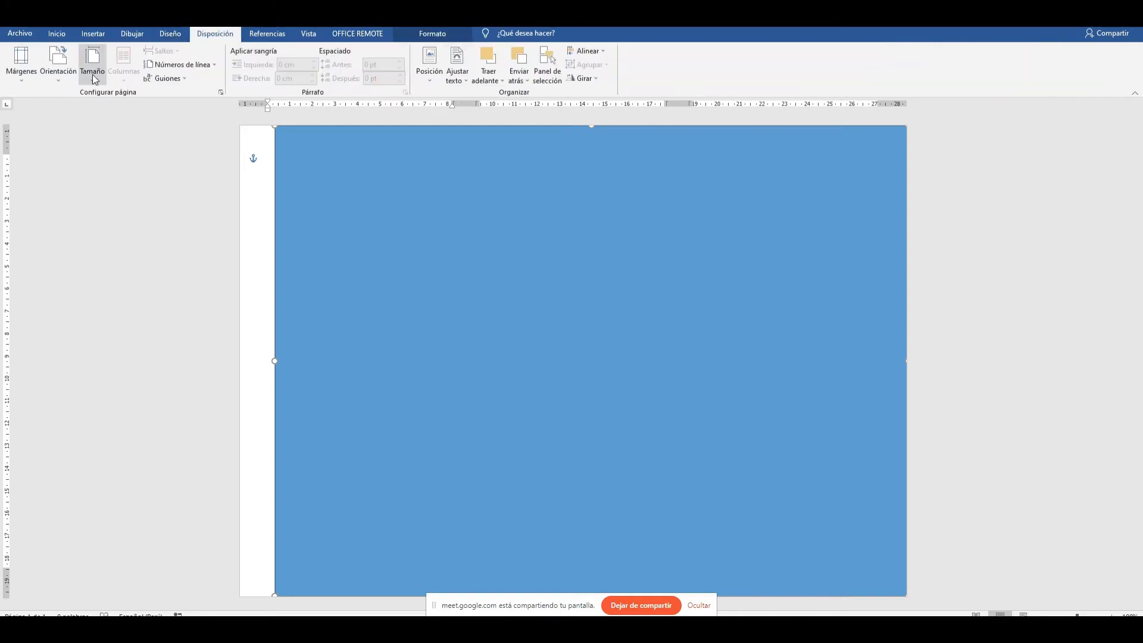
pyautogui.click(66, 78)
pyautogui.click(77, 98)
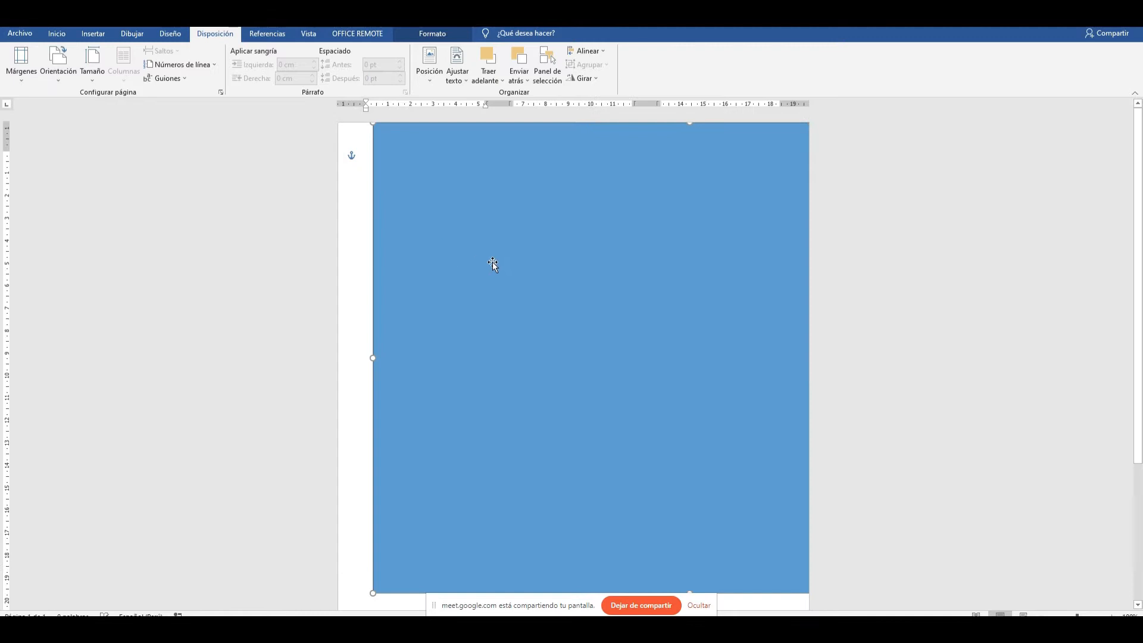
# - Stretch the rectangle down to the bottom edge of the vertical page
pyautogui.scroll(-4, 609, 417)
pyautogui.moveTo(584, 601); pyautogui.dragTo(965, 457)
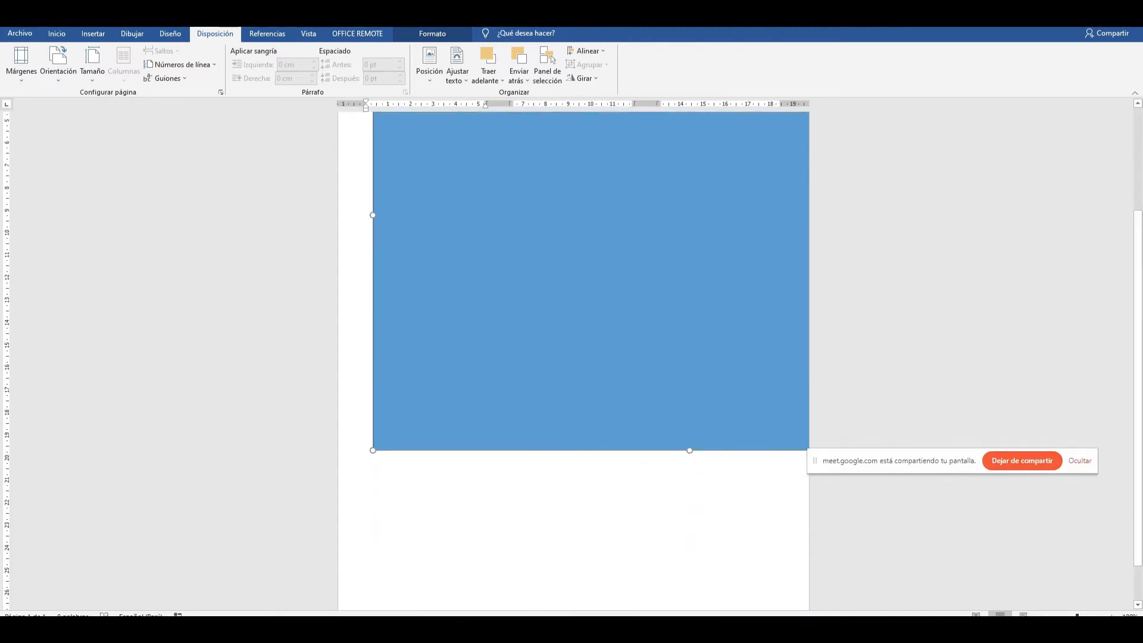
pyautogui.scroll(-3, 690, 427)
pyautogui.moveTo(648, 451); pyautogui.dragTo(656, 578)
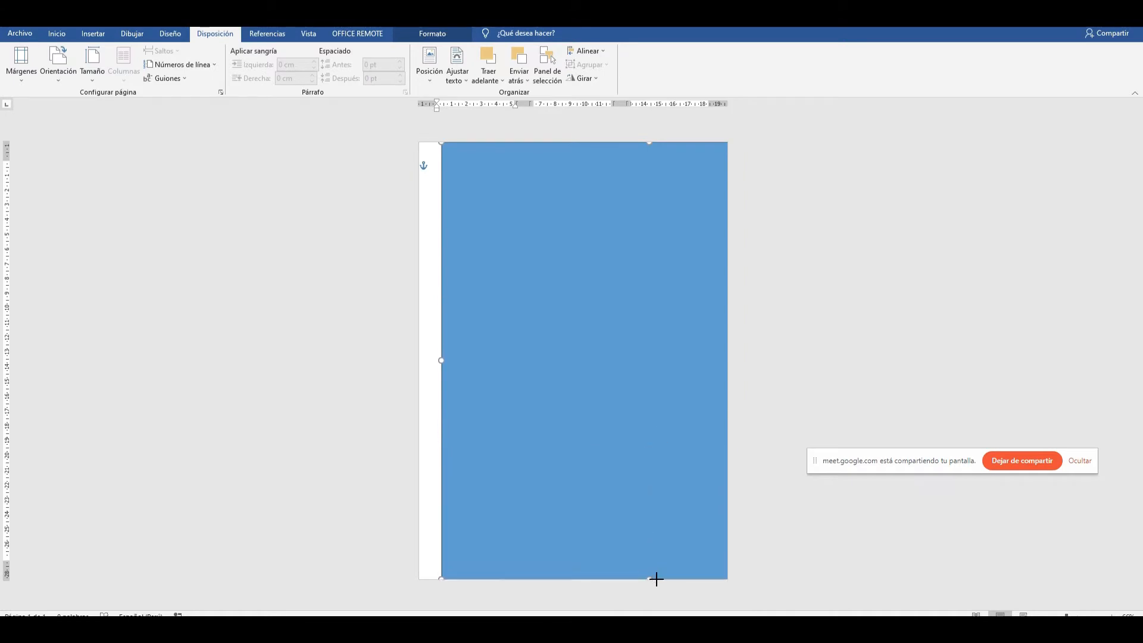
# - Extend the rectangle to the page's left edge, then pull it back to leave a binding strip, about 27.44 cm wide
pyautogui.click(381, 286)
pyautogui.click(721, 290)
pyautogui.moveTo(441, 359); pyautogui.dragTo(419, 356)
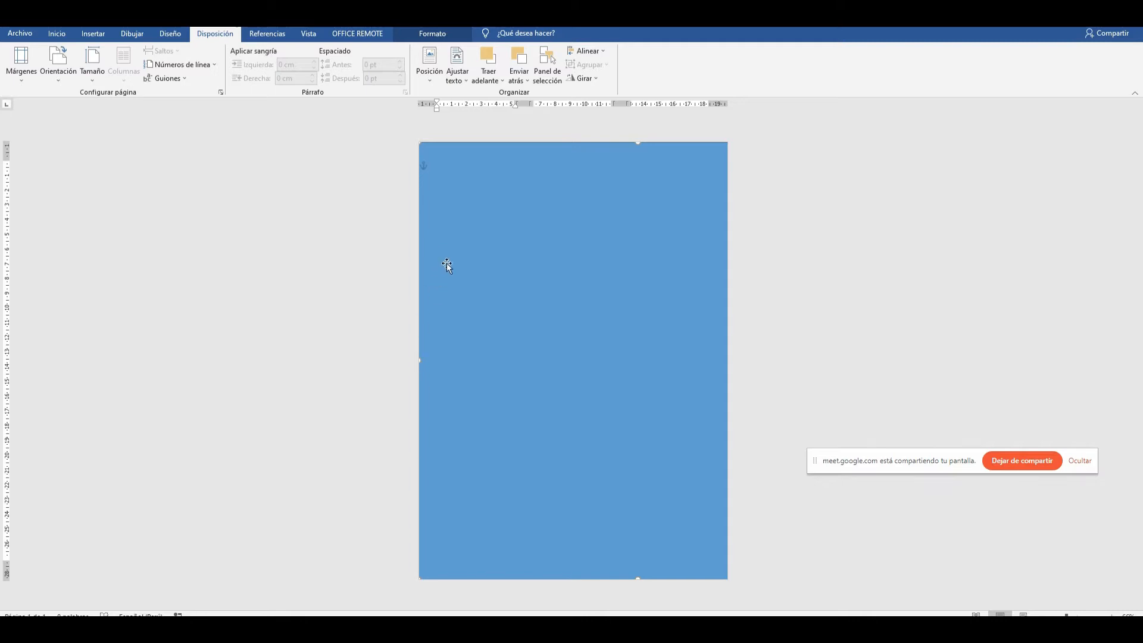
pyautogui.moveTo(420, 360); pyautogui.dragTo(451, 360)
# - Draw an oval about 1.49 by 1.25 cm in the white strip and place a copy below it as punch holes
pyautogui.click(94, 34)
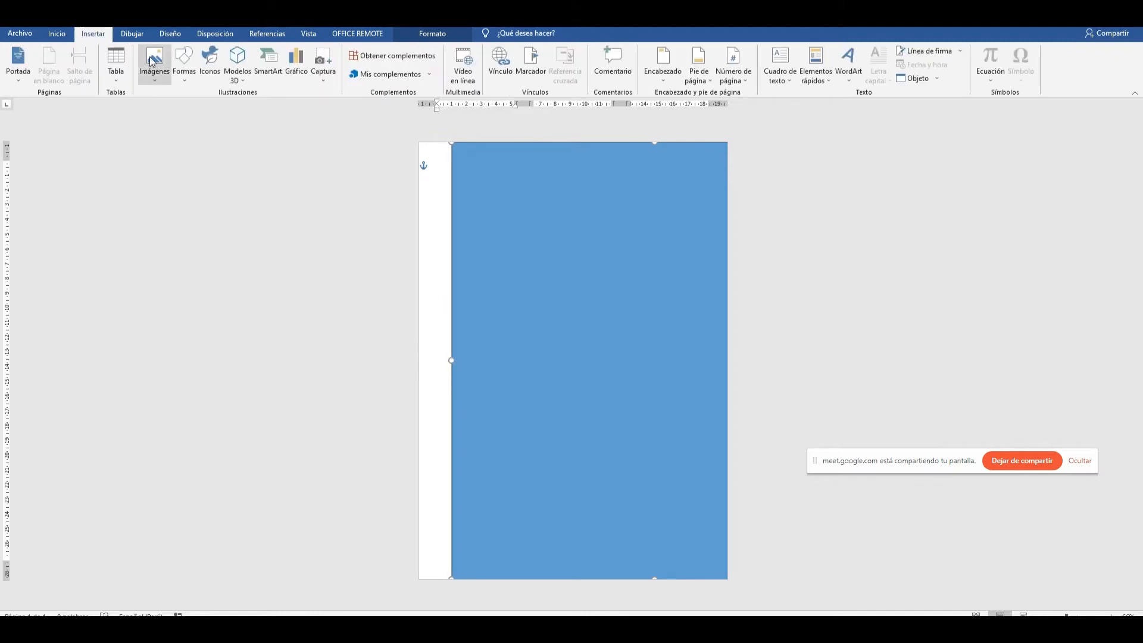
pyautogui.click(184, 60)
pyautogui.click(219, 111)
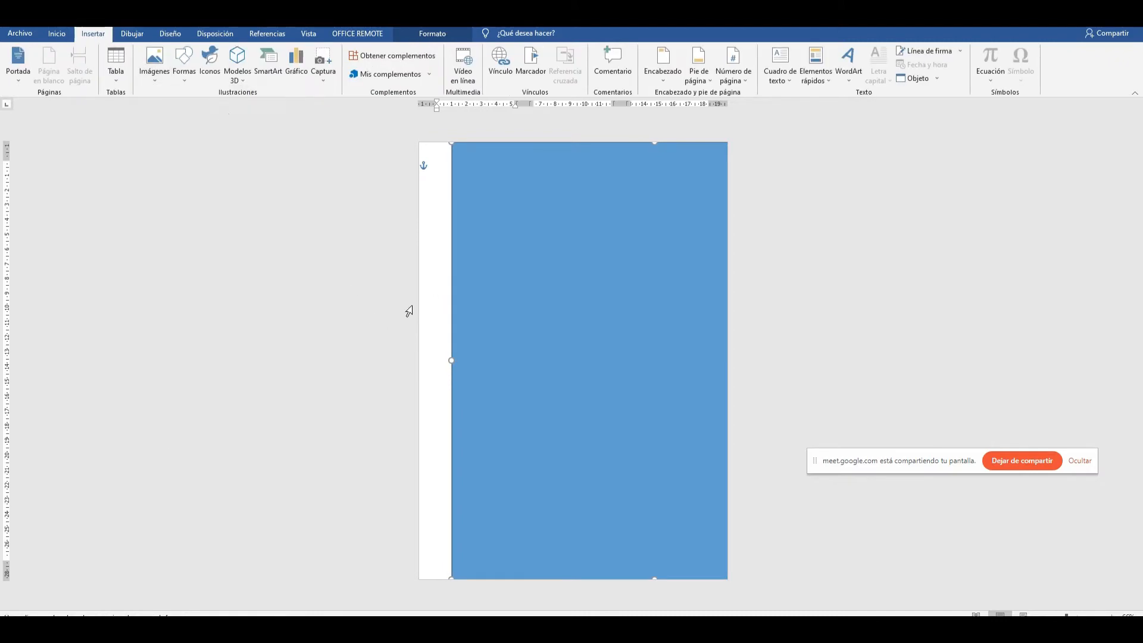
pyautogui.moveTo(422, 313)
pyautogui.mouseDown()
pyautogui.moveTo(441, 335)
pyautogui.moveTo(434, 401)
pyautogui.mouseUp()
pyautogui.hotkey('ctrl', 'c')
pyautogui.hotkey('ctrl', 'v')
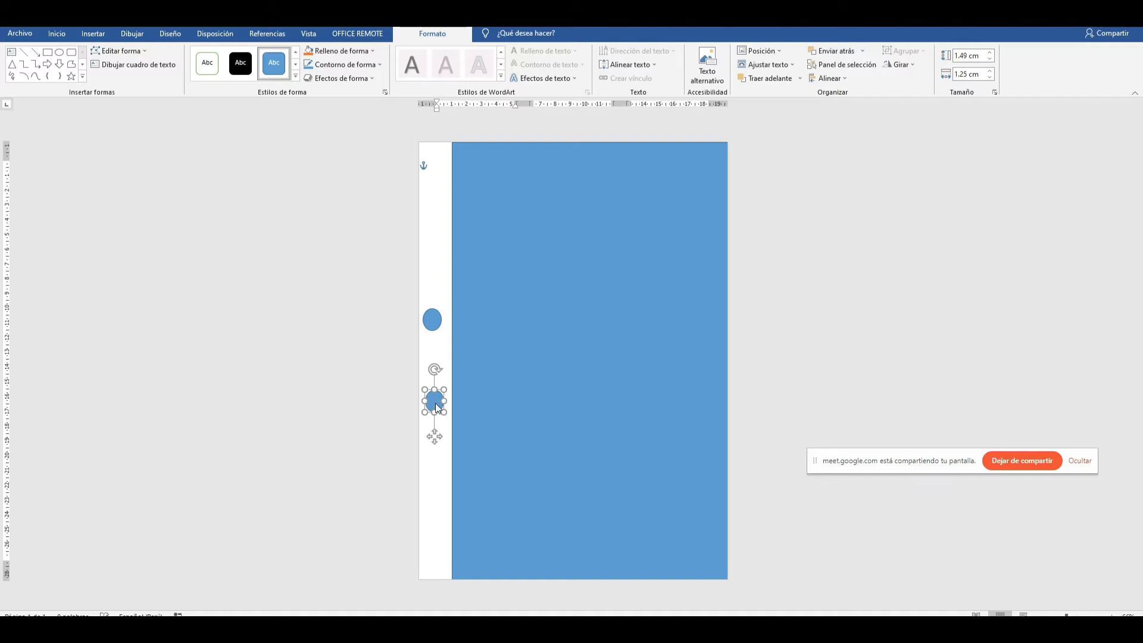
# - Delete the rectangle and both ovals from the page
pyautogui.click(711, 313)
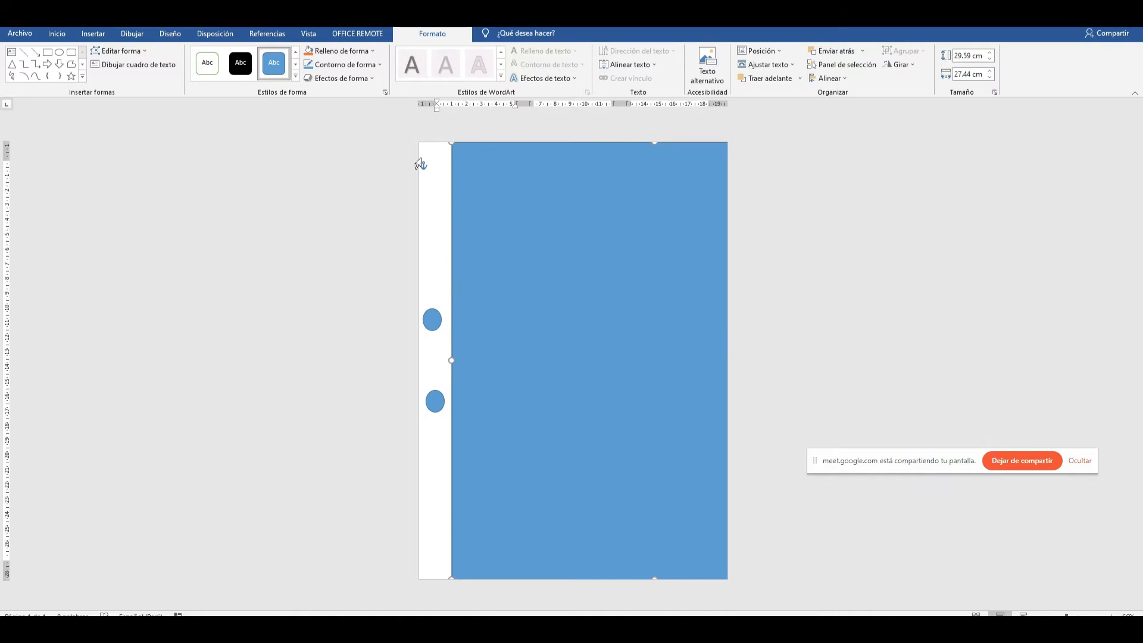
pyautogui.moveTo(377, 132); pyautogui.dragTo(533, 300)
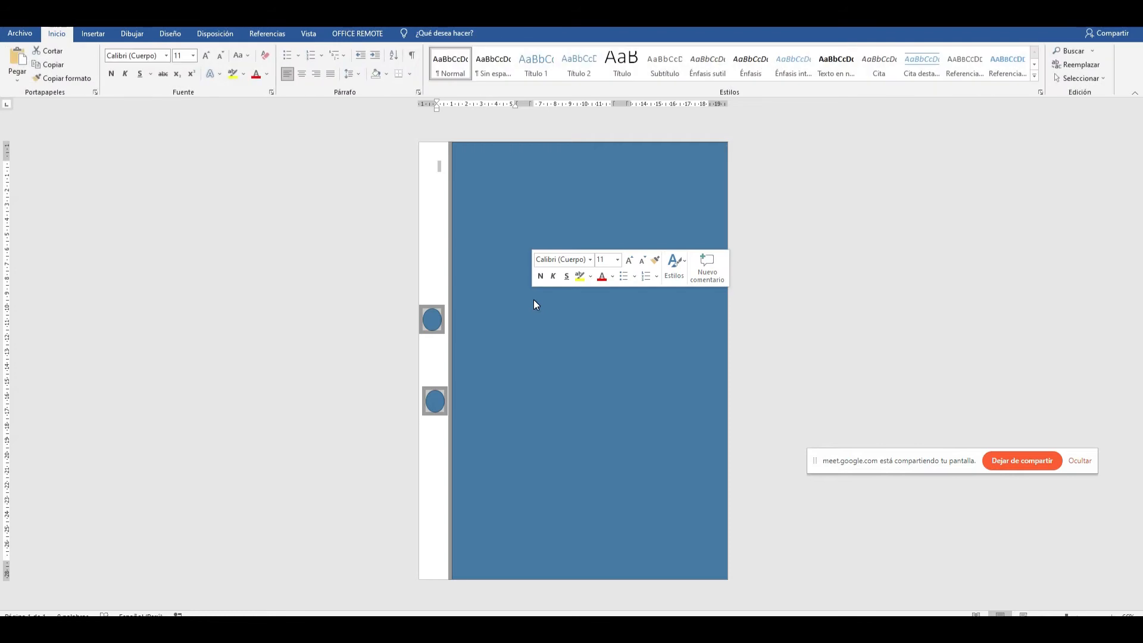
pyautogui.press('Delete')
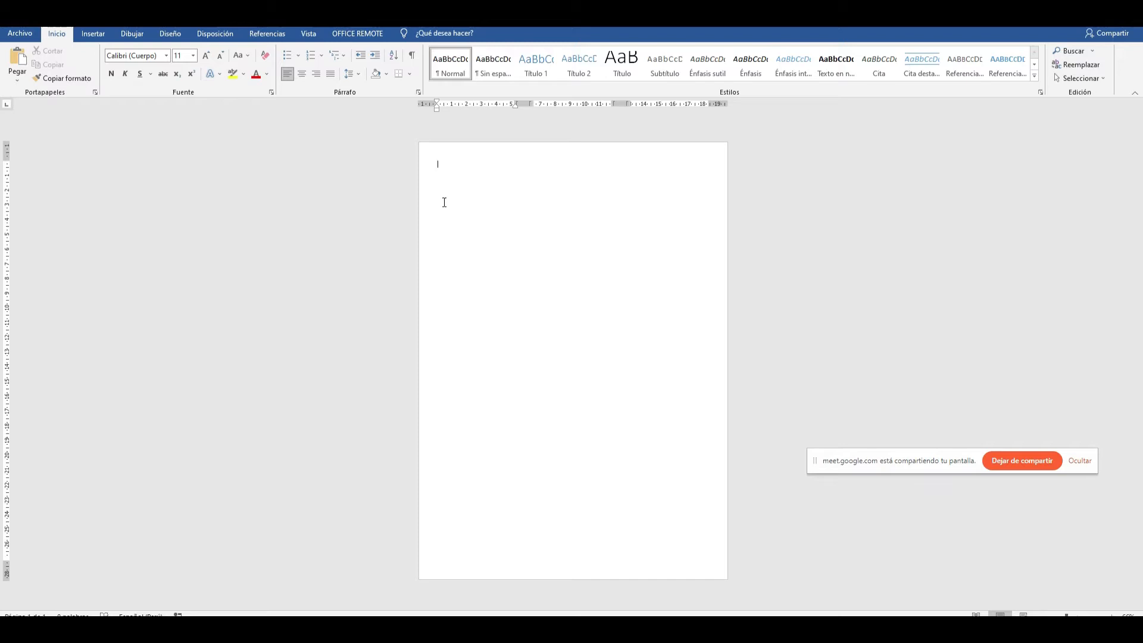
# - Set the page orientation to landscape and check the margin presets without choosing a different one
pyautogui.moveTo(902, 455); pyautogui.dragTo(1129, 535)
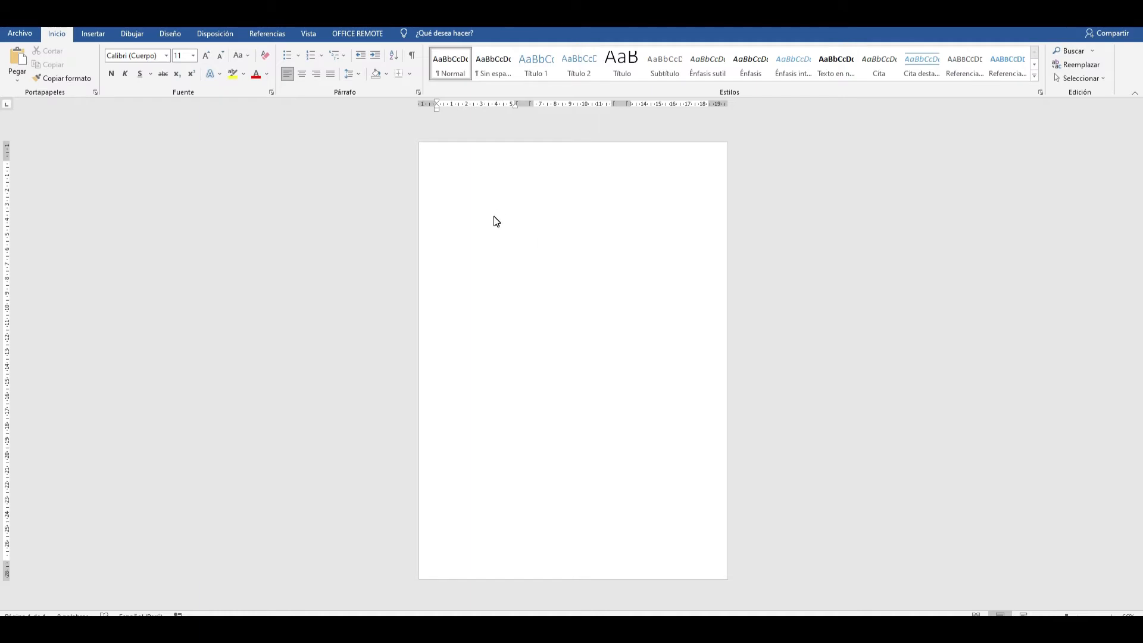
pyautogui.click(209, 36)
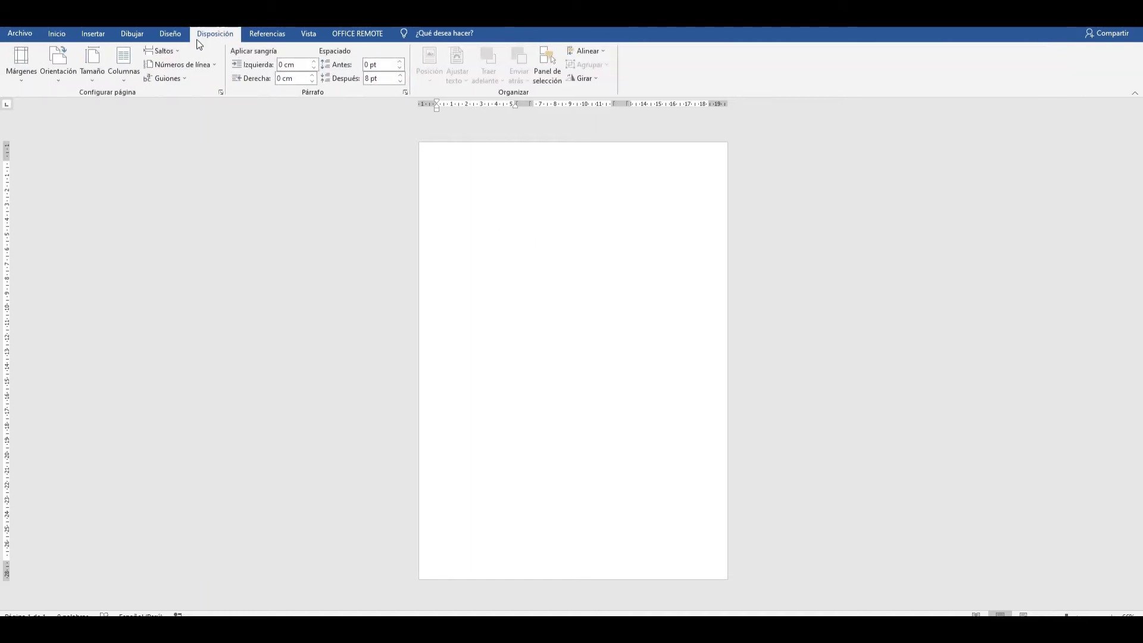
pyautogui.click(58, 74)
pyautogui.click(78, 123)
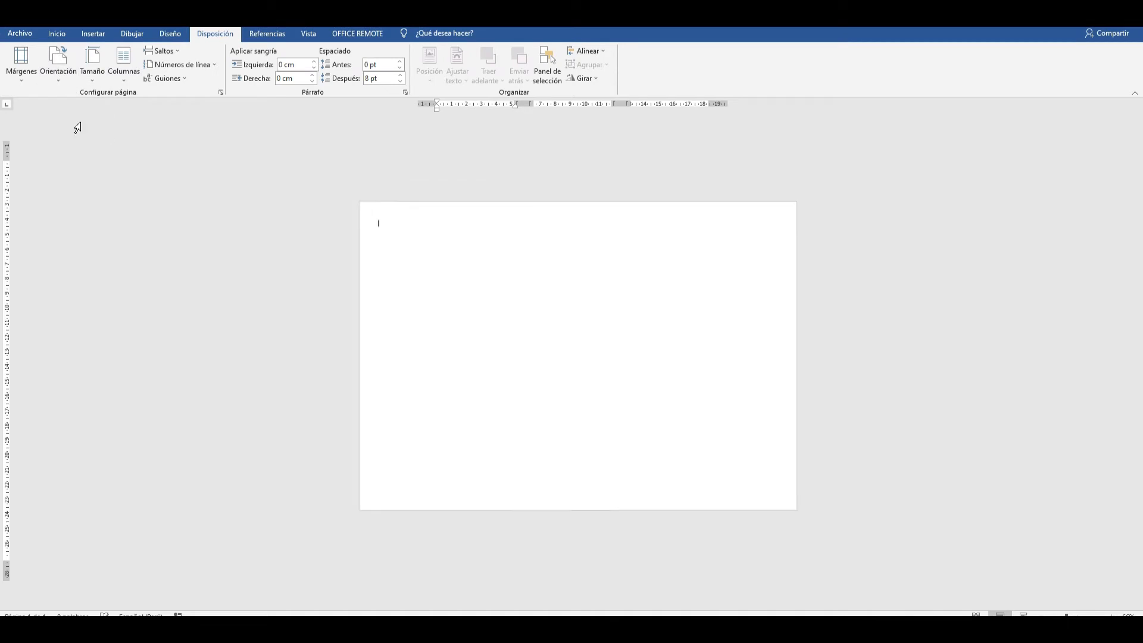
pyautogui.click(17, 71)
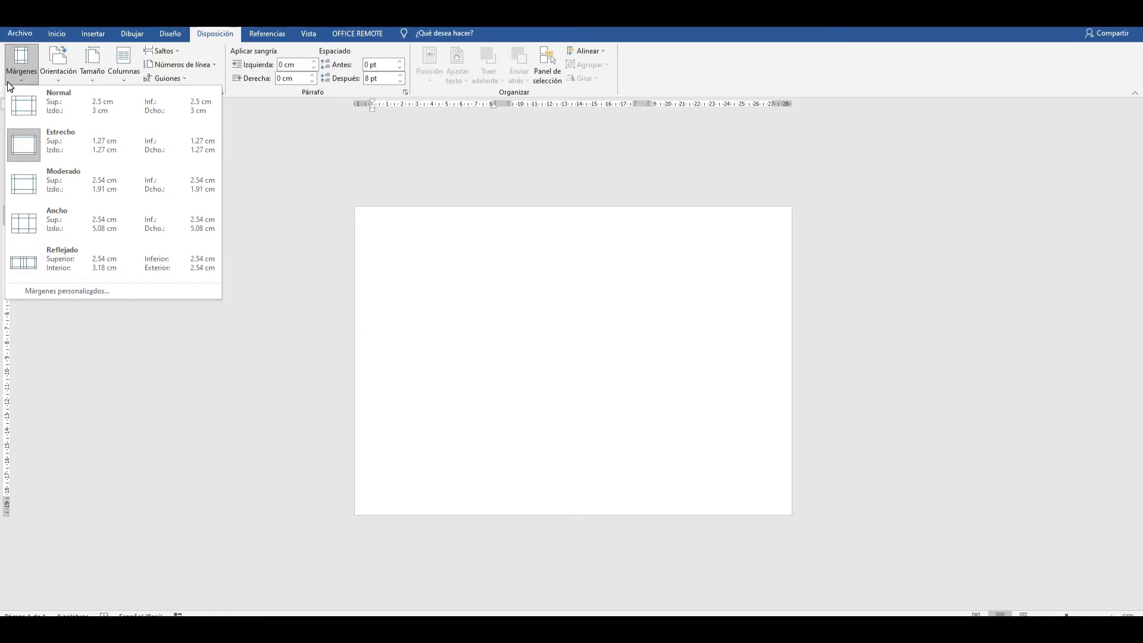
pyautogui.click(444, 267)
# - Switch to the PowerPoint presentation and review the slides following the three-column step, up to the slide on tables
pyautogui.click(502, 586)
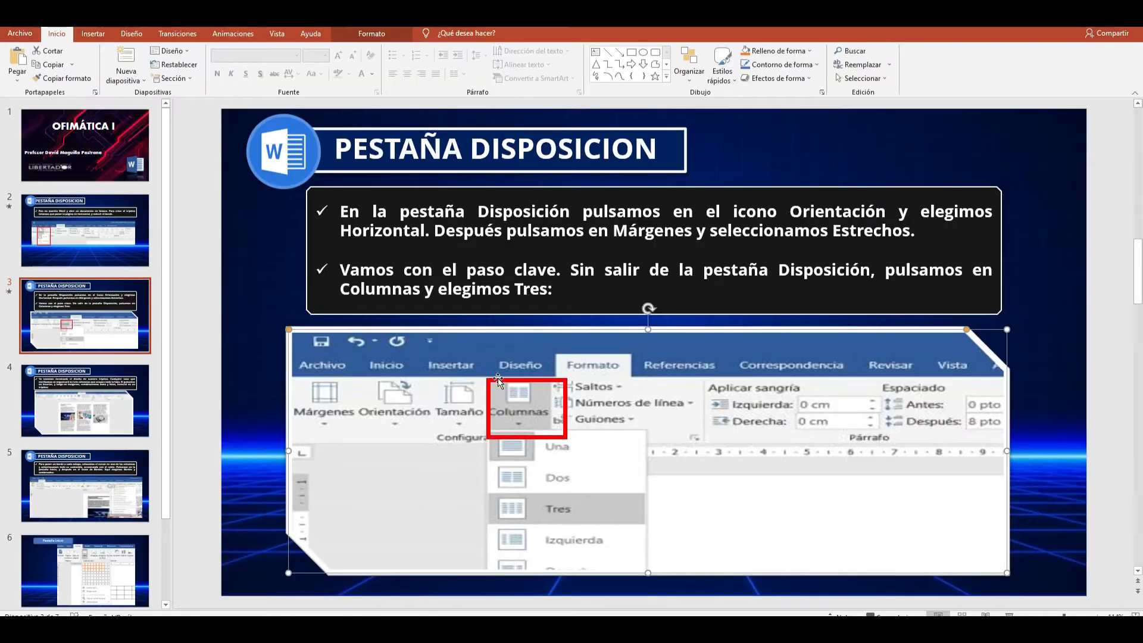
pyautogui.click(116, 394)
pyautogui.scroll(-2, 109, 397)
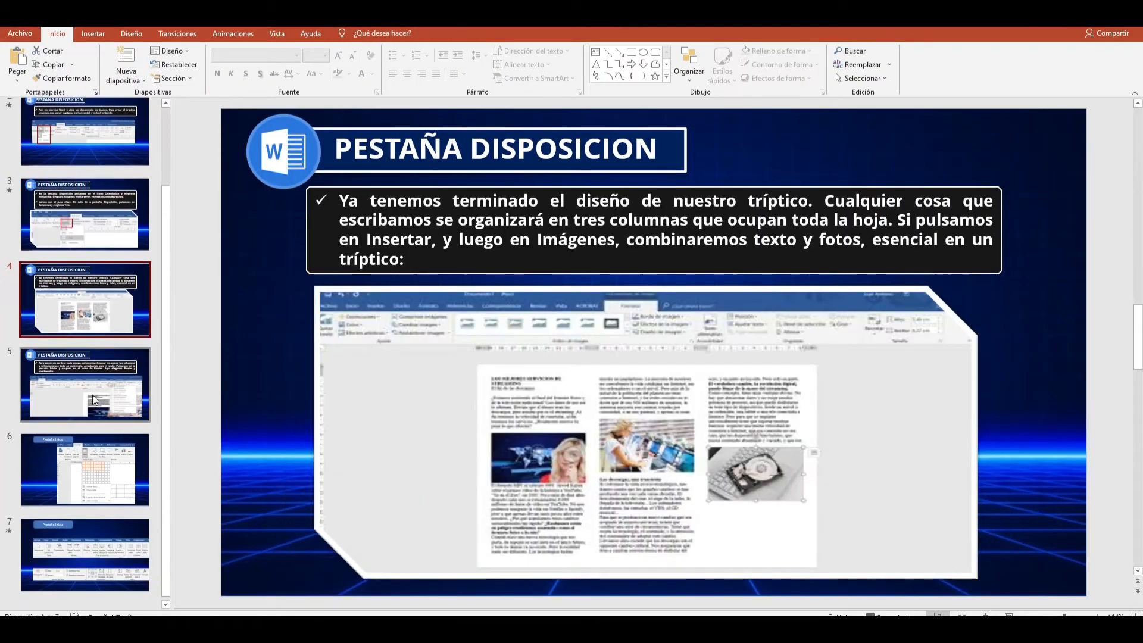
pyautogui.click(93, 407)
pyautogui.click(94, 462)
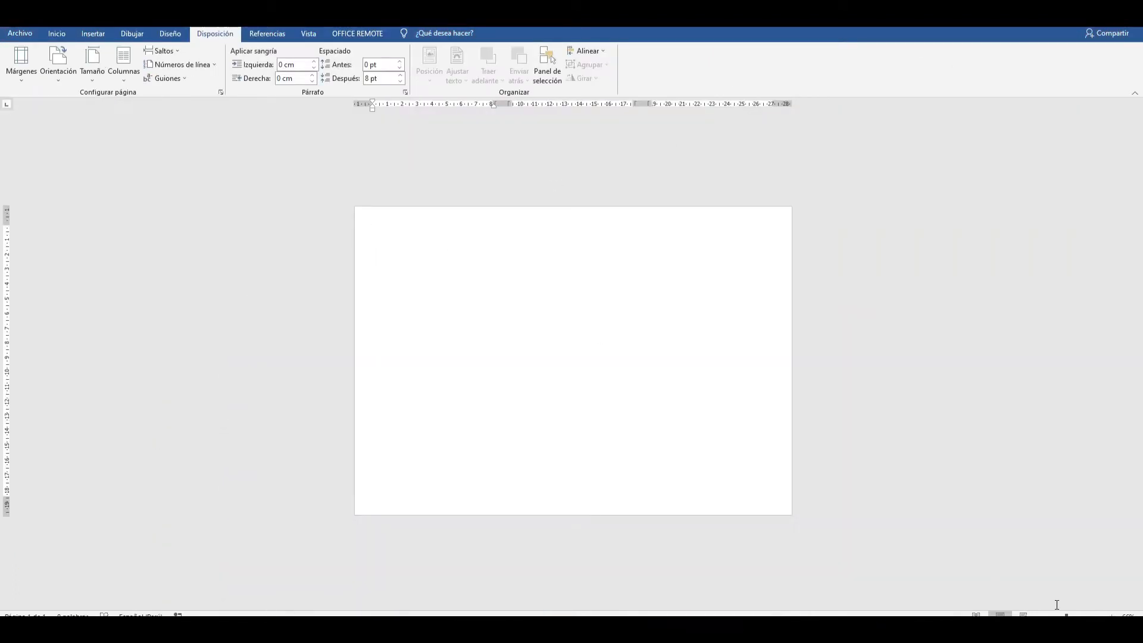
# - Insert a table of 10 columns by 8 rows and enlarge it to about 26 cm wide across the page
pyautogui.moveTo(1066, 615); pyautogui.dragTo(1079, 615)
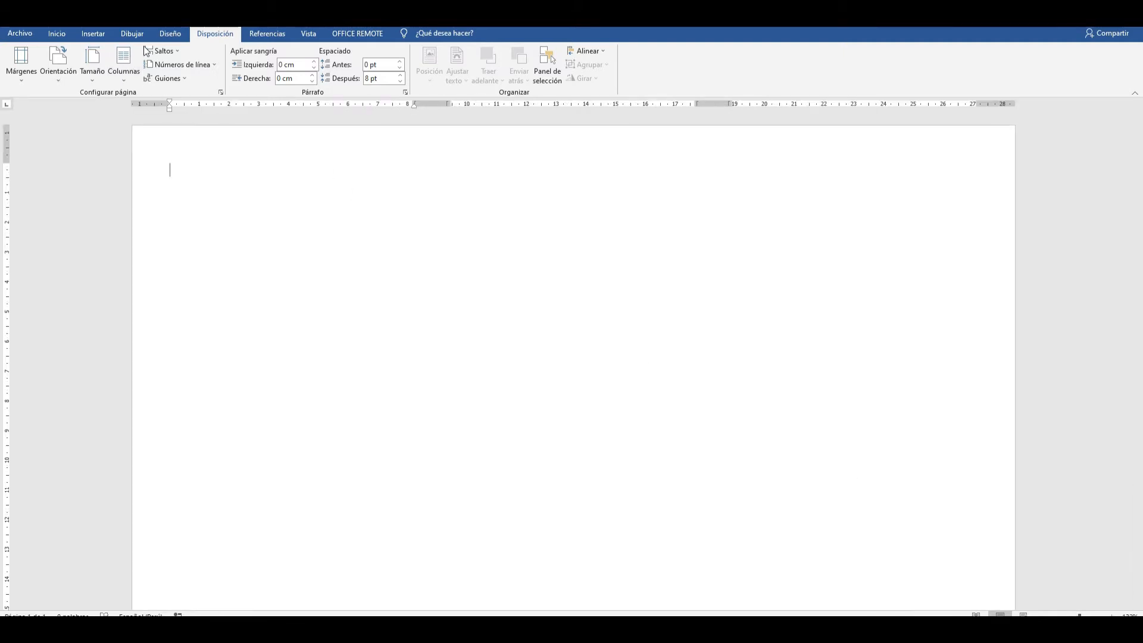
pyautogui.click(171, 33)
pyautogui.click(132, 33)
pyautogui.click(93, 33)
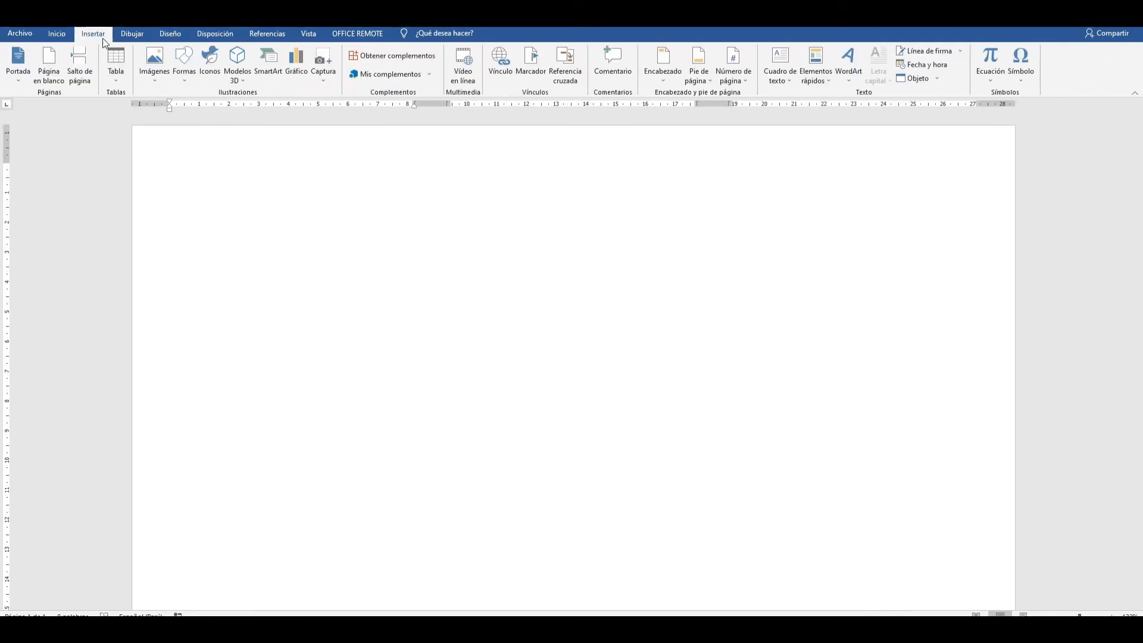
pyautogui.click(119, 71)
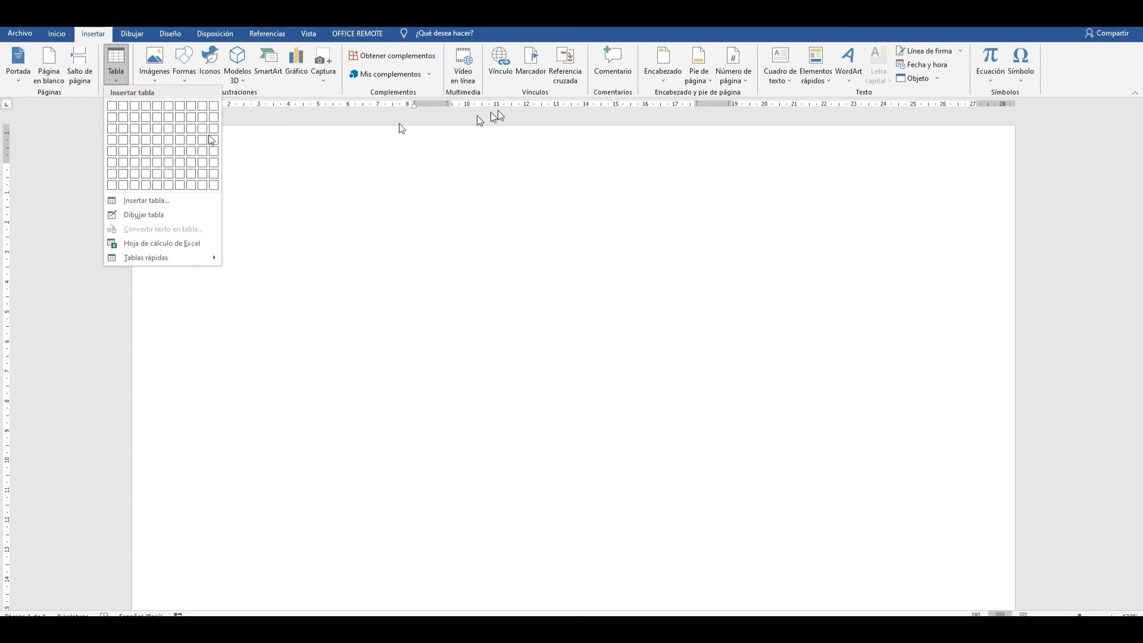
pyautogui.click(695, 137)
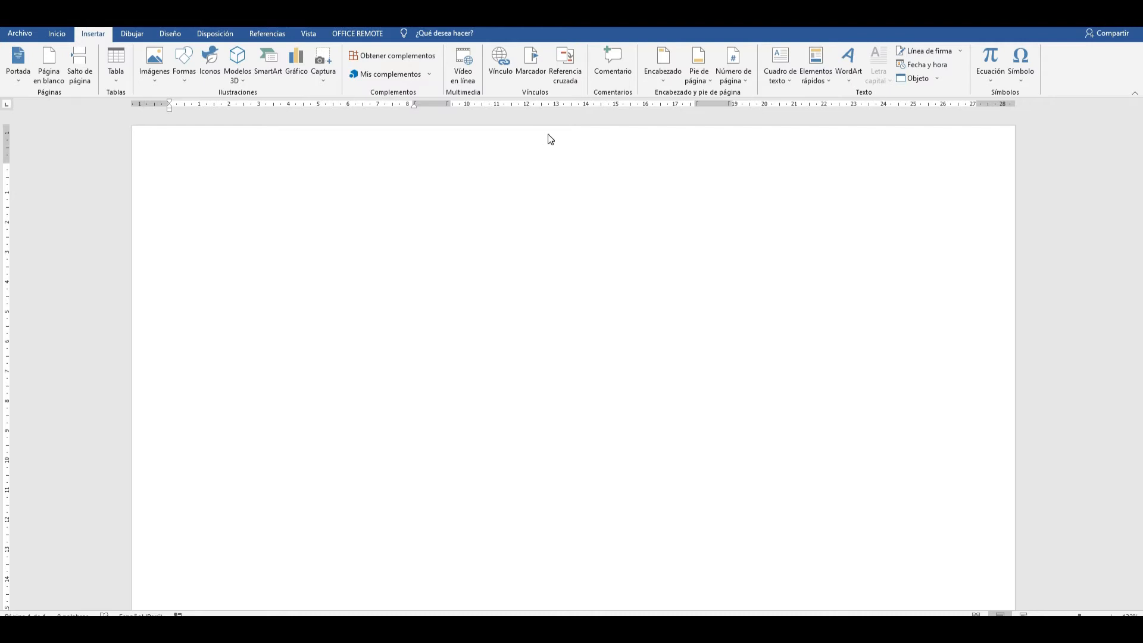
pyautogui.click(119, 77)
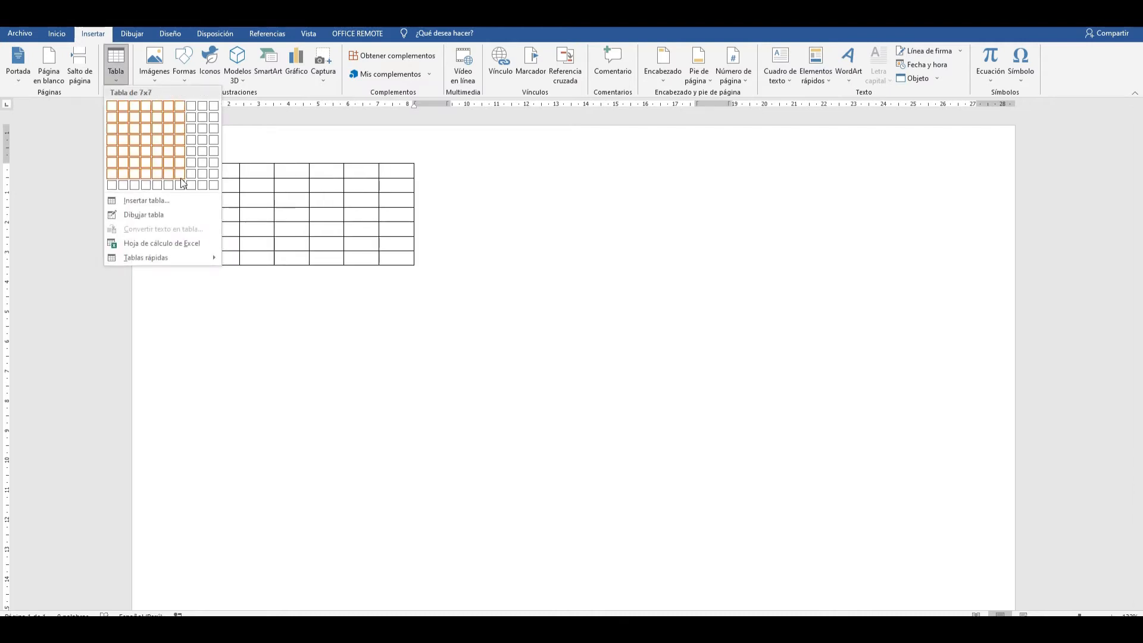
pyautogui.click(216, 187)
pyautogui.moveTo(418, 284); pyautogui.dragTo(937, 505)
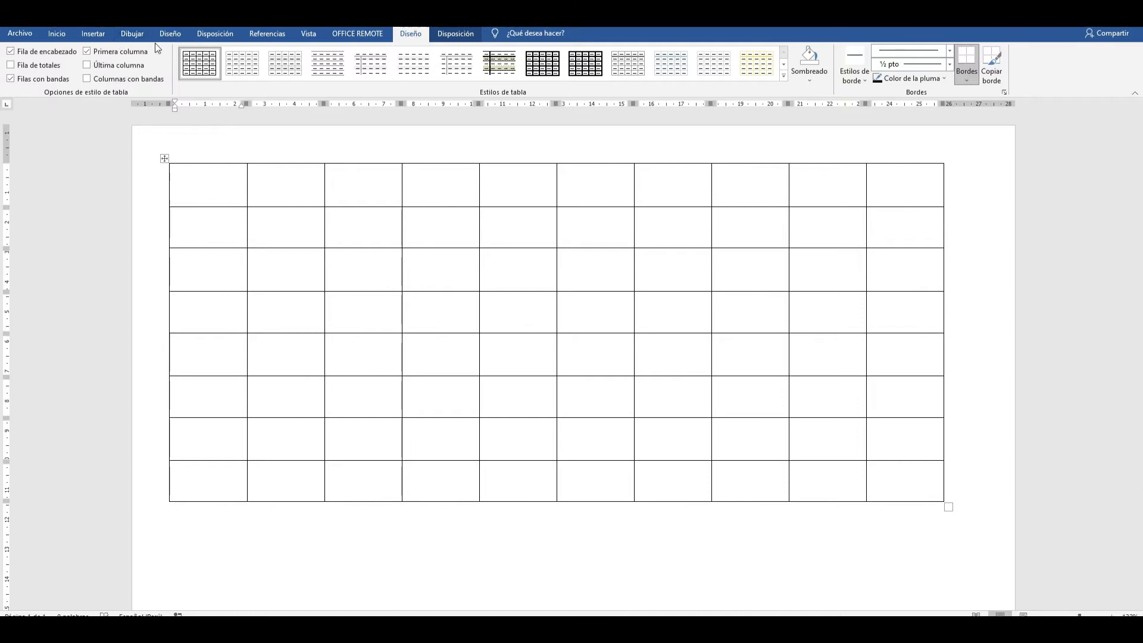
# - Examine the table size grid and the column, row and autofit settings for inserting a table, without inserting another one
pyautogui.click(93, 33)
pyautogui.click(119, 76)
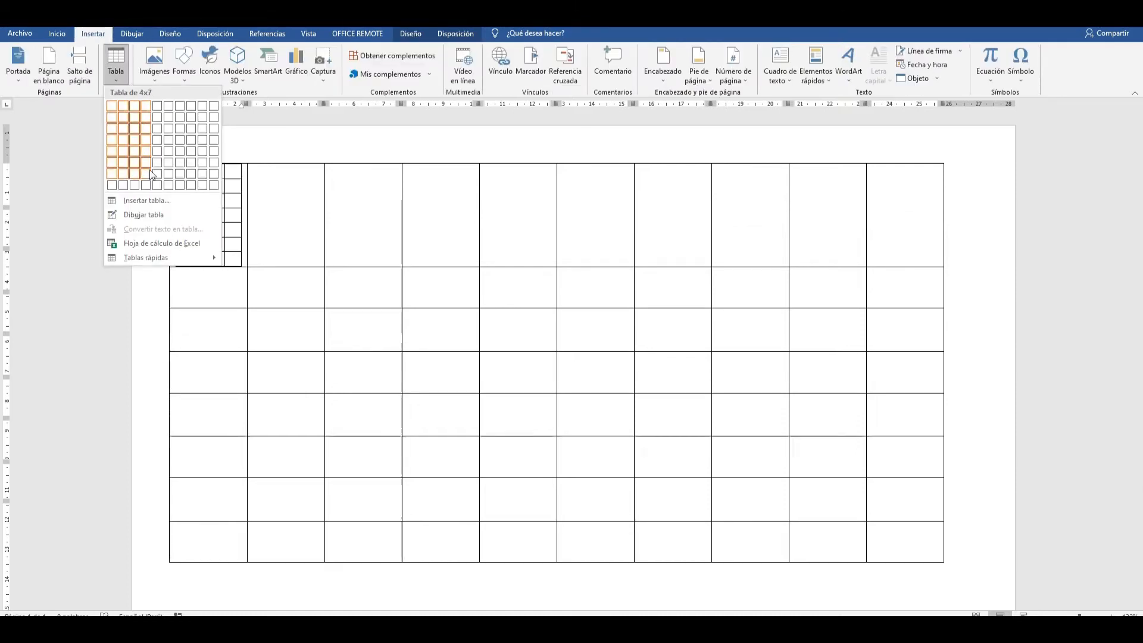
pyautogui.click(704, 143)
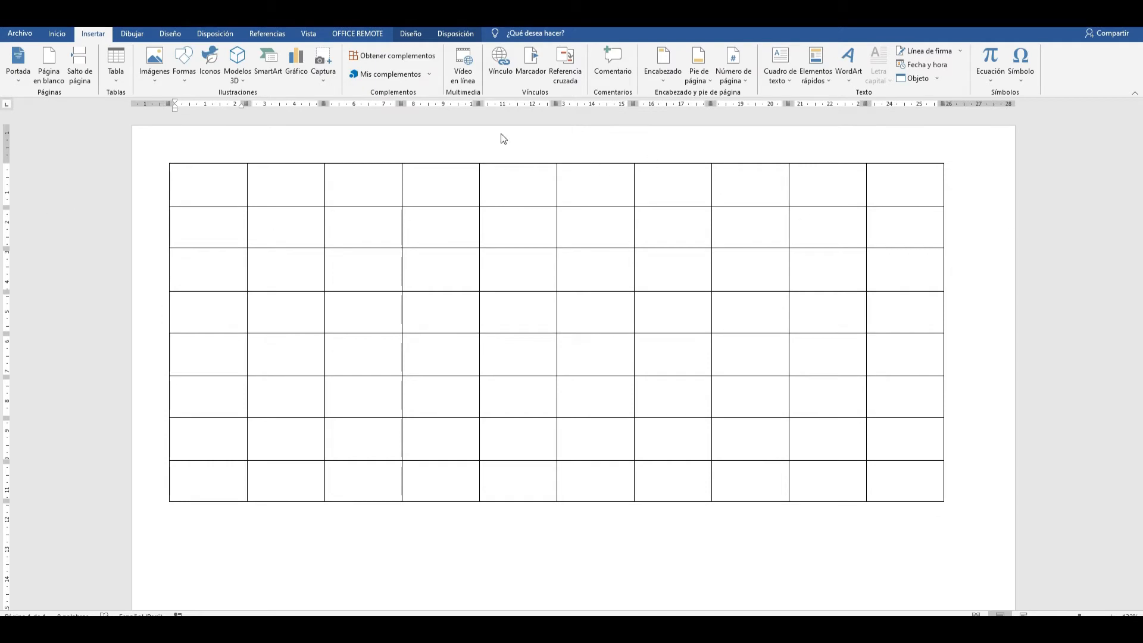
pyautogui.click(114, 81)
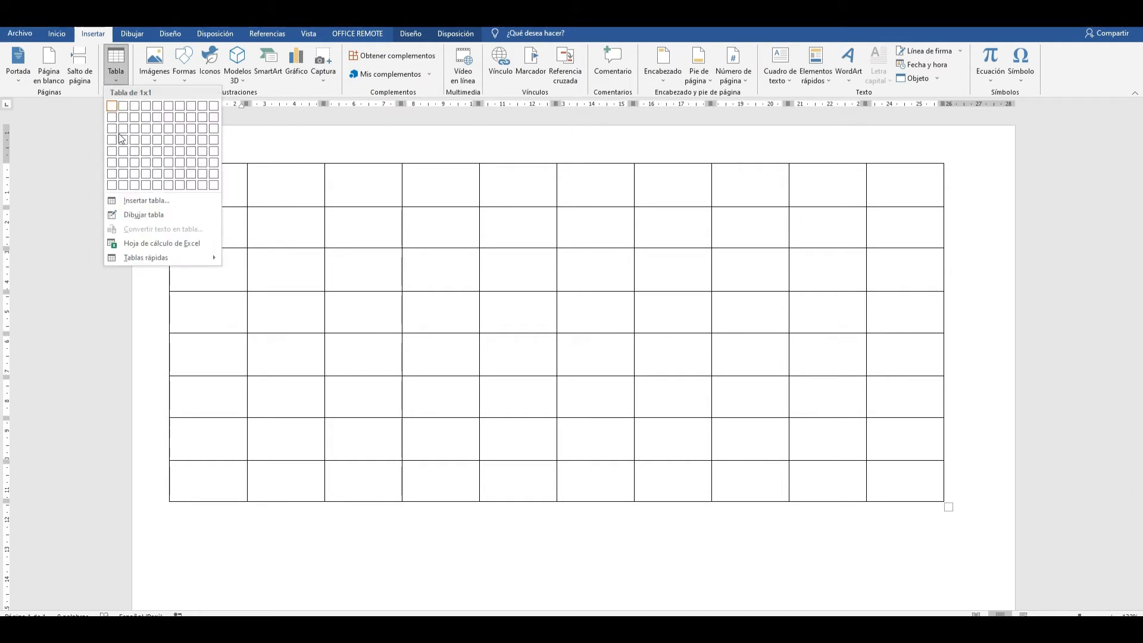
pyautogui.click(167, 208)
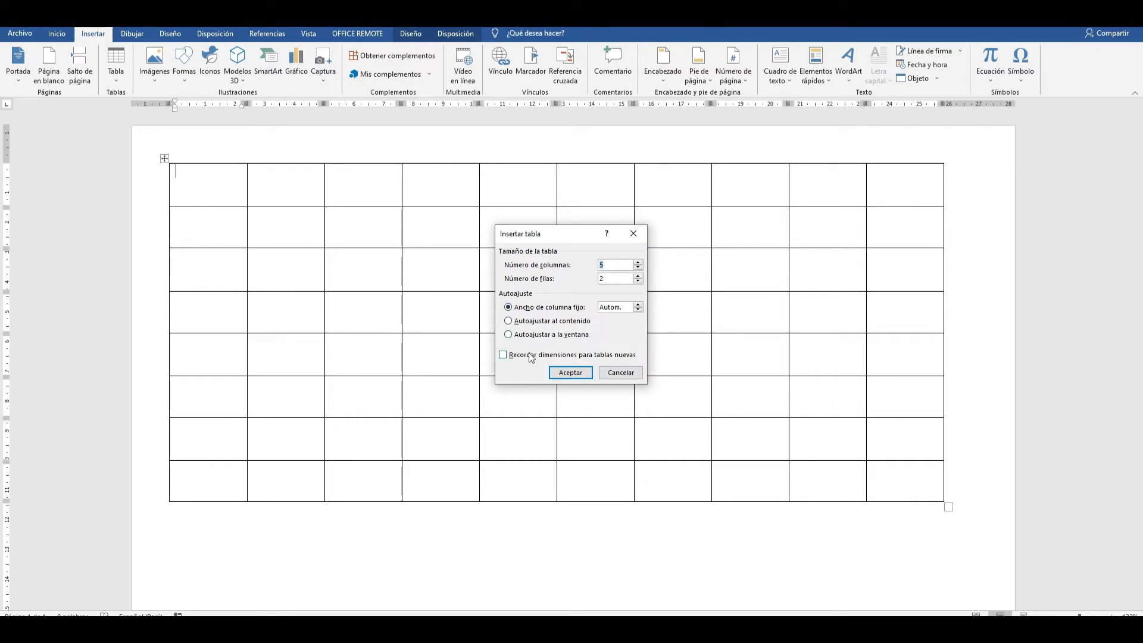
pyautogui.click(626, 374)
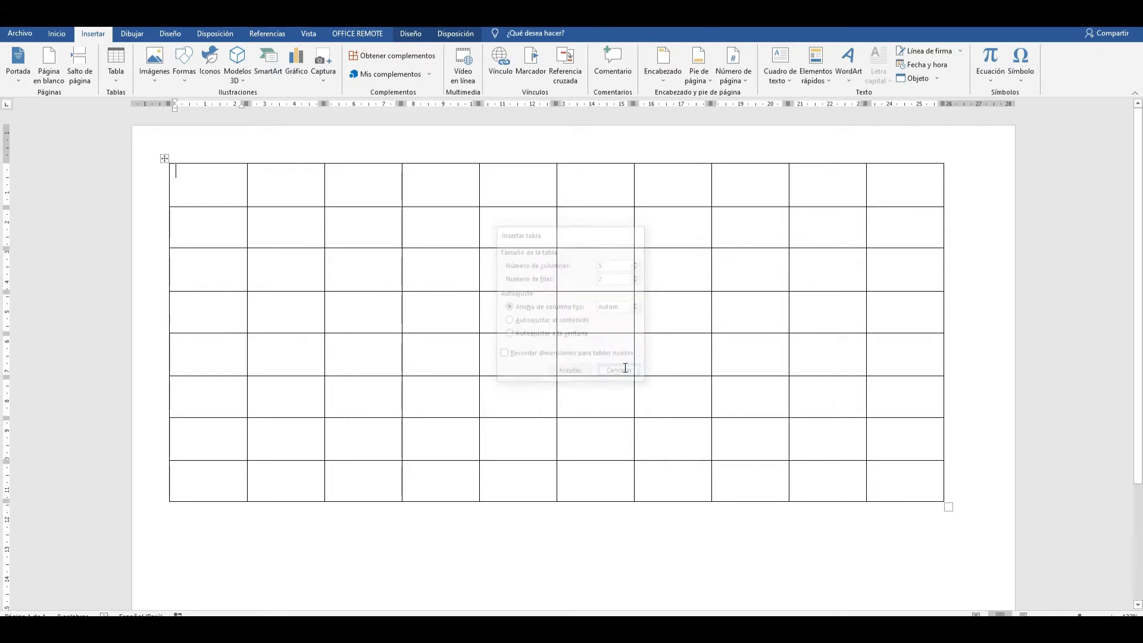
# - Examine the table-specific design and layout tools, comparing their availability with the cursor inside and outside the table
pyautogui.click(456, 34)
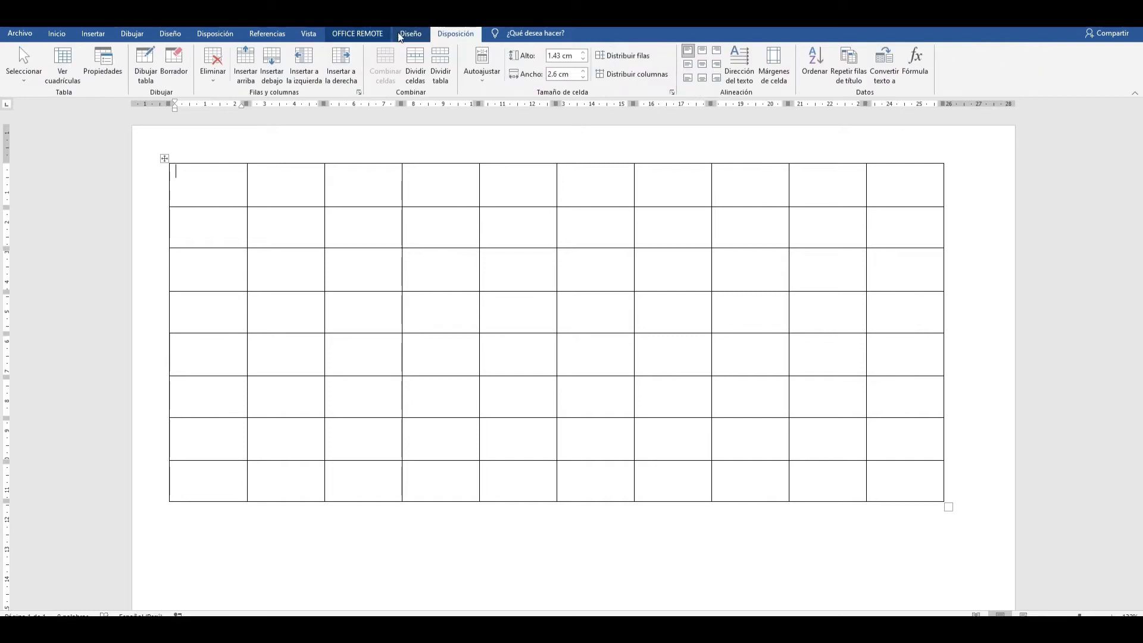
pyautogui.click(411, 33)
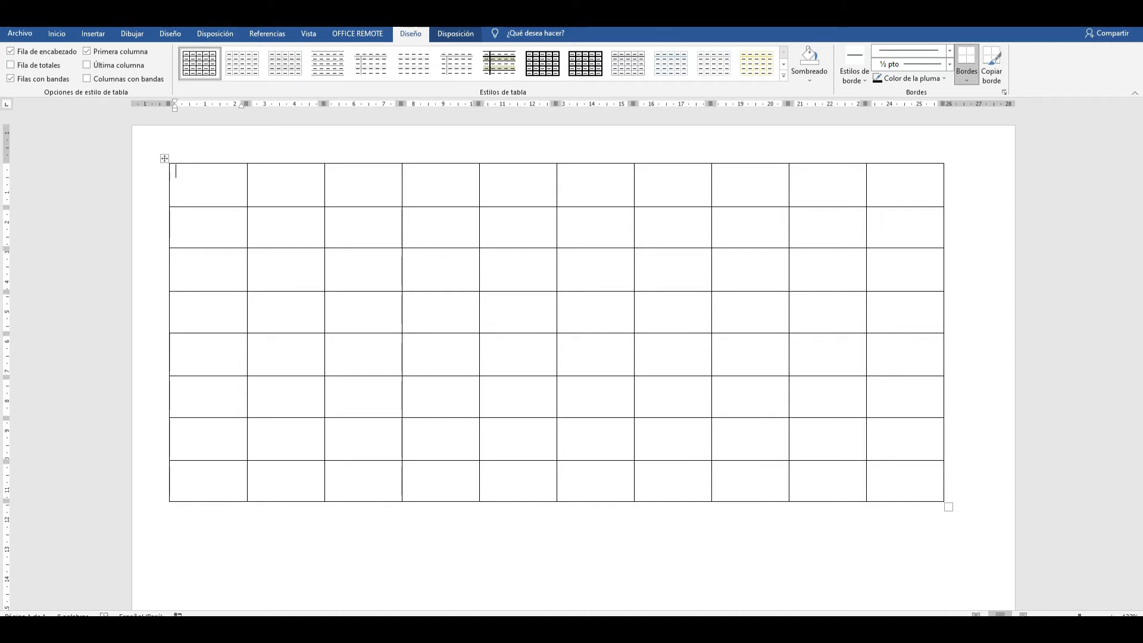
pyautogui.click(467, 156)
pyautogui.click(491, 156)
pyautogui.click(959, 535)
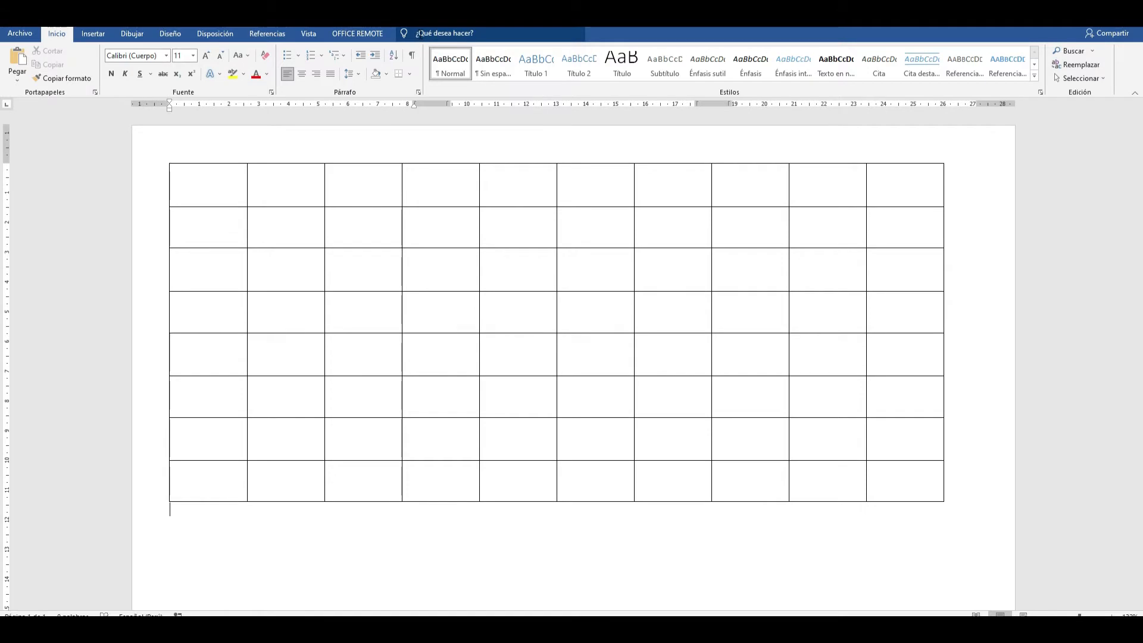
pyautogui.click(535, 192)
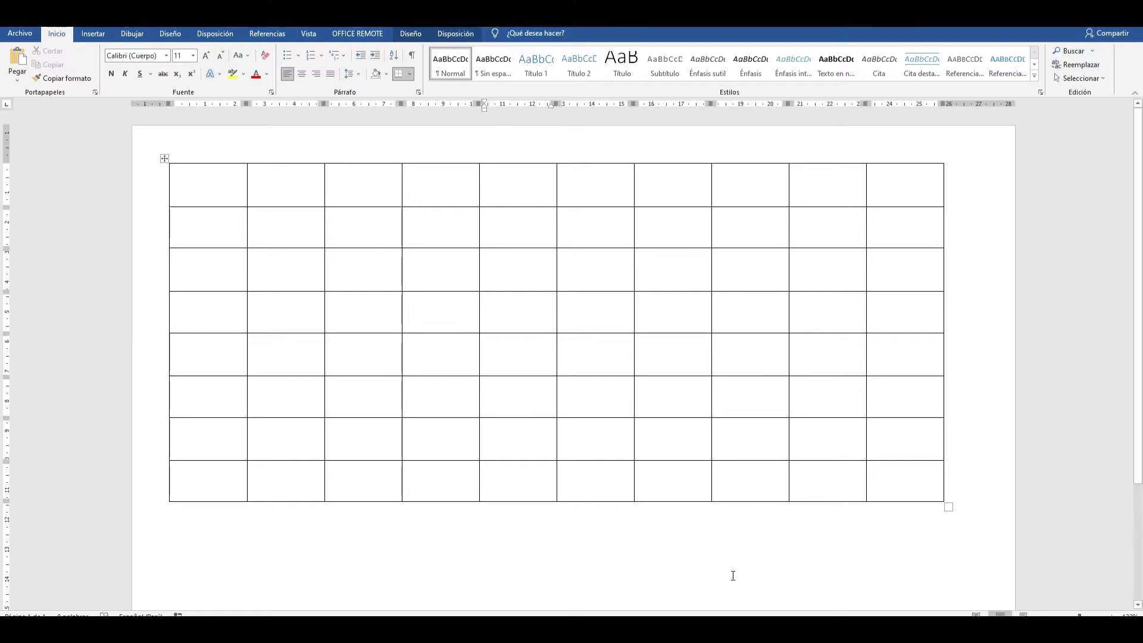
pyautogui.click(727, 531)
# - Apply the list table style with a blue header row and first column, grey banded rows and black horizontal lines
pyautogui.click(600, 264)
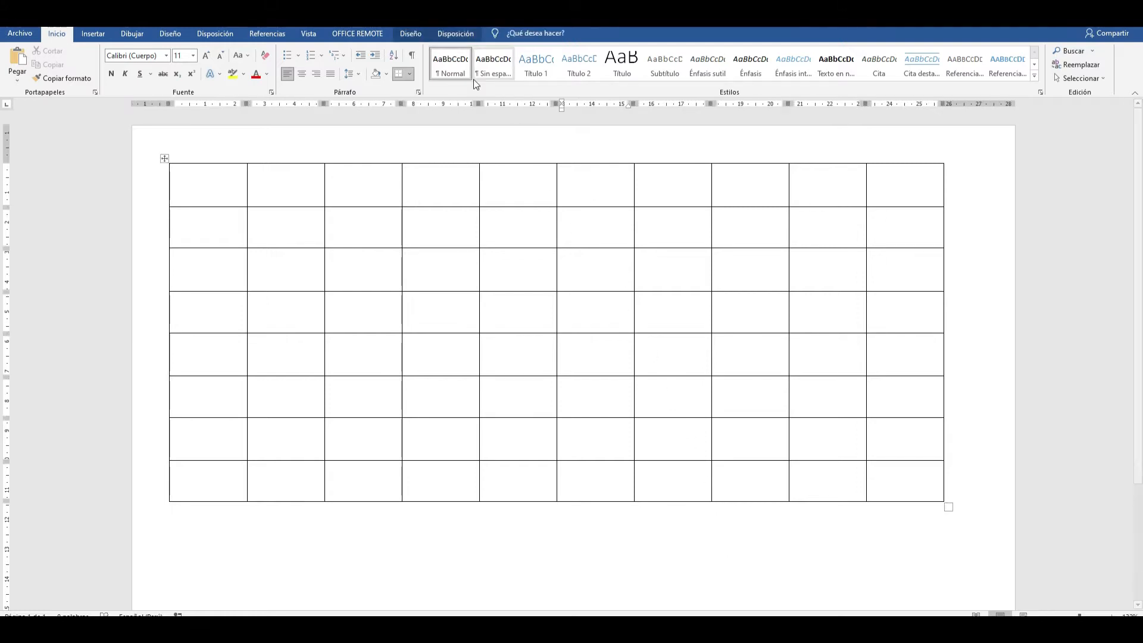
pyautogui.click(409, 35)
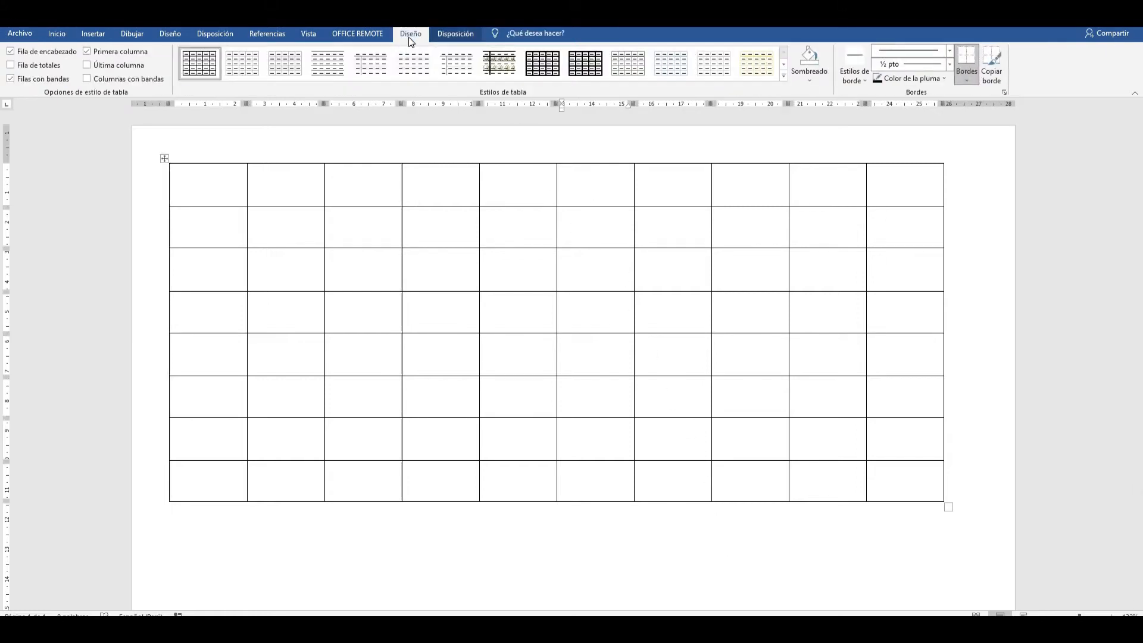
pyautogui.click(784, 76)
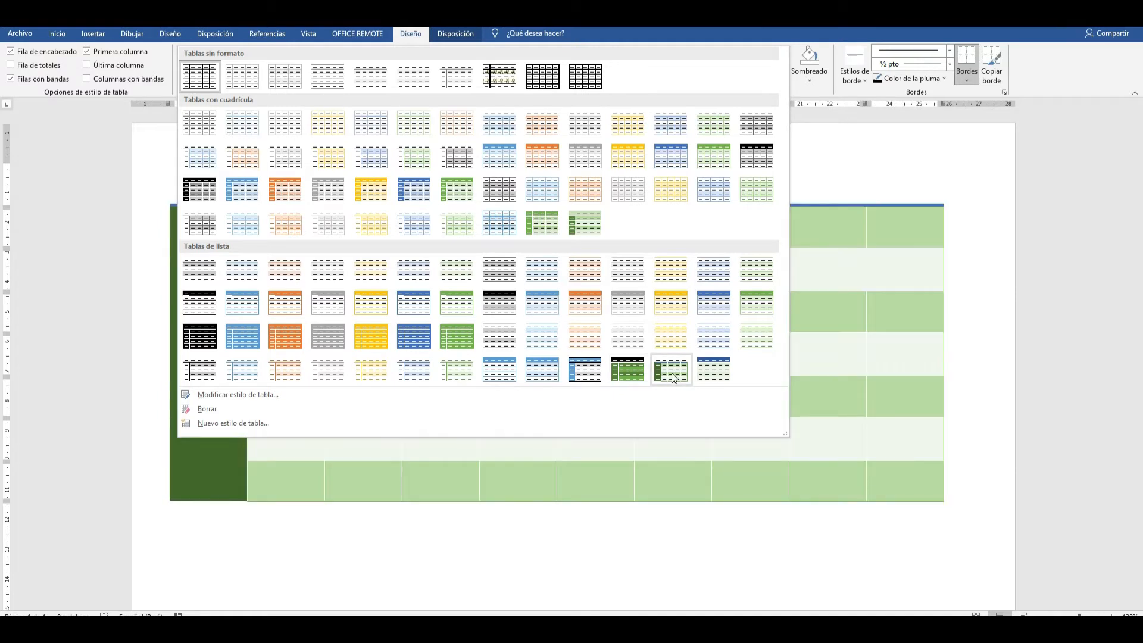
pyautogui.click(582, 372)
# - Show the table gridlines and centre the content of the cell in the third row, sixth column
pyautogui.click(460, 38)
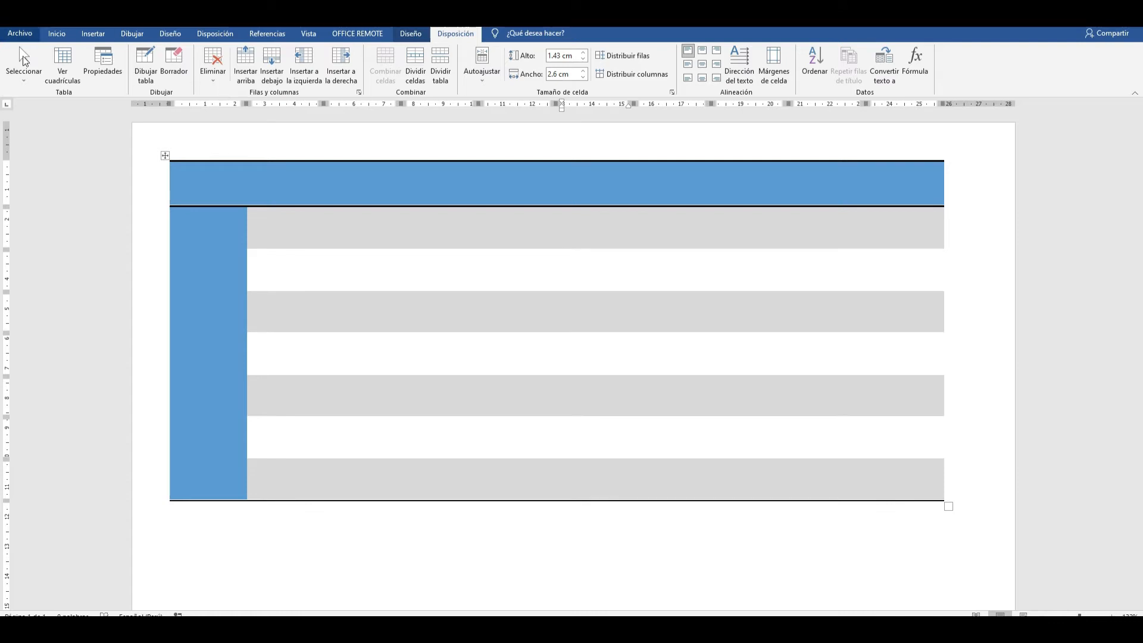
pyautogui.click(70, 79)
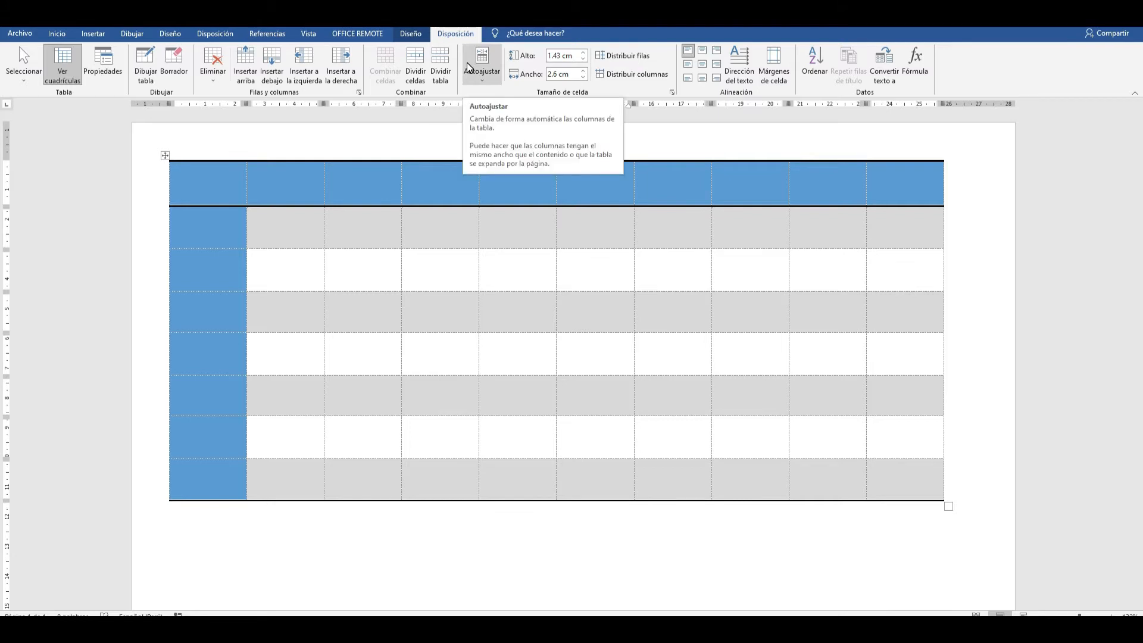
pyautogui.click(702, 65)
# - Shade the third-row, sixth-column cell purple and the fourth-row, eighth-column cell dark blue
pyautogui.click(411, 34)
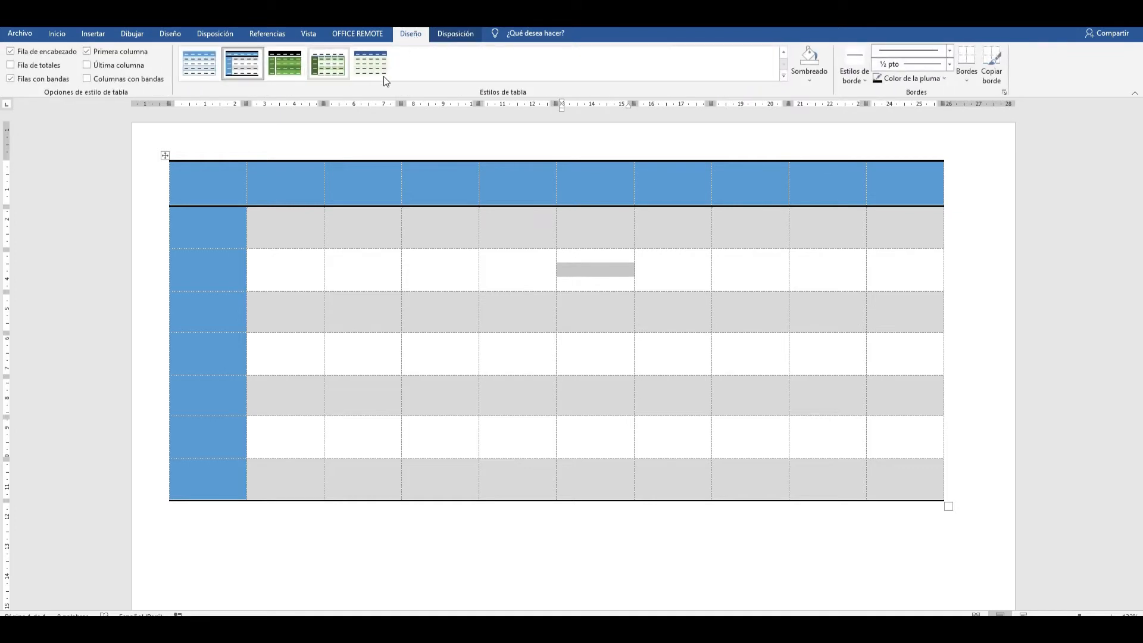
pyautogui.click(822, 84)
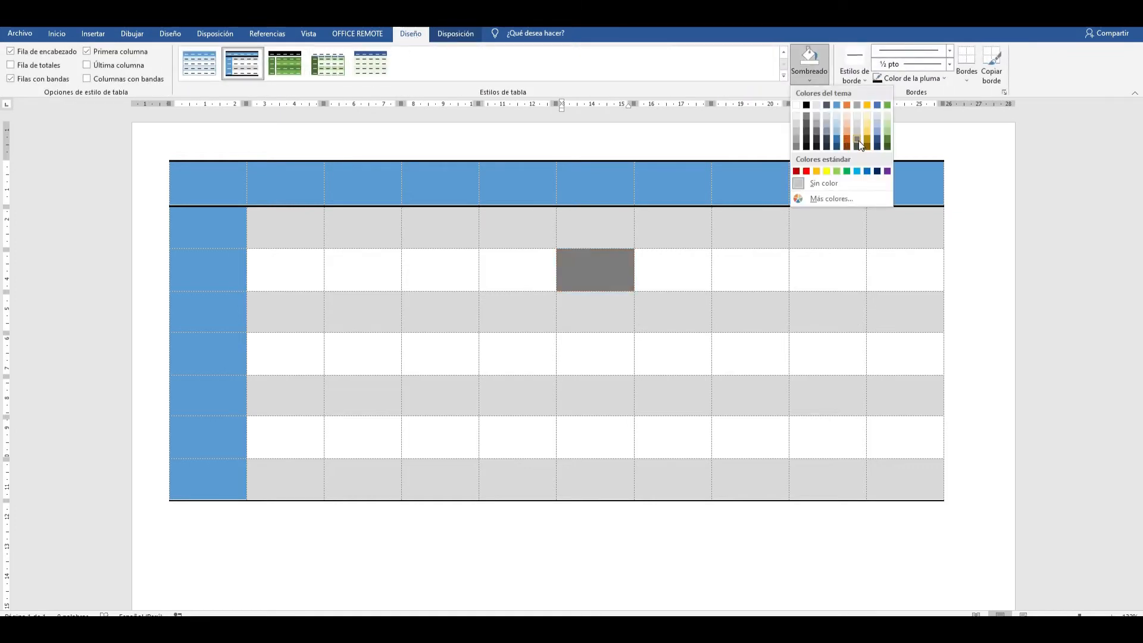
pyautogui.click(619, 272)
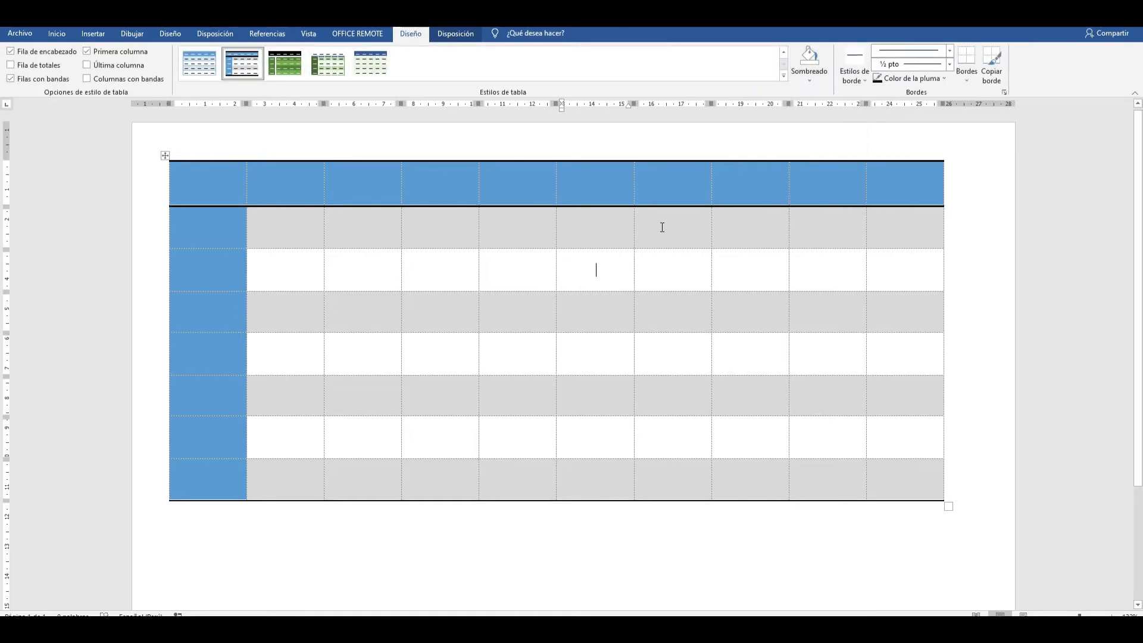
pyautogui.click(813, 84)
pyautogui.click(887, 171)
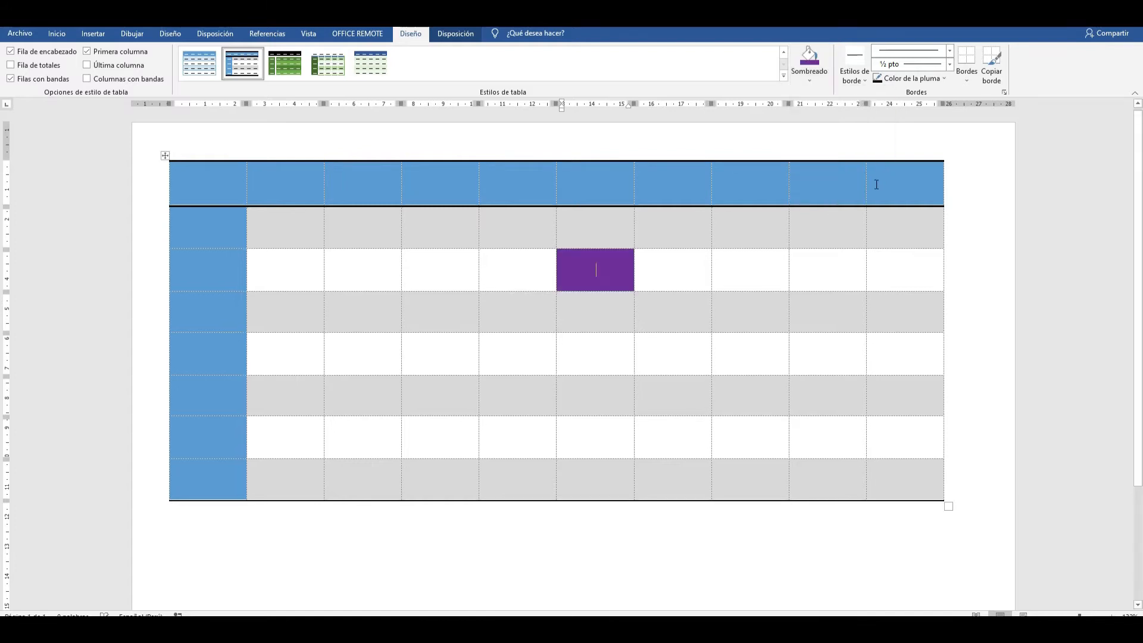
pyautogui.click(811, 78)
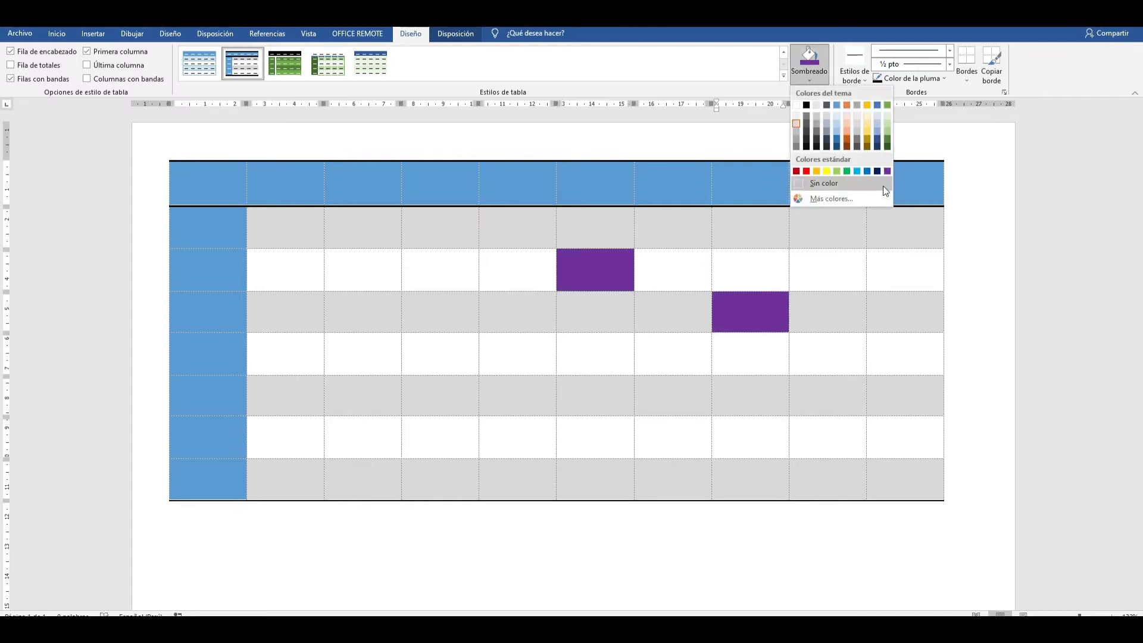
pyautogui.click(877, 171)
# - Try to sample borders from the table with the border sampler and paint a patterned 3 pt border across the table
pyautogui.click(863, 80)
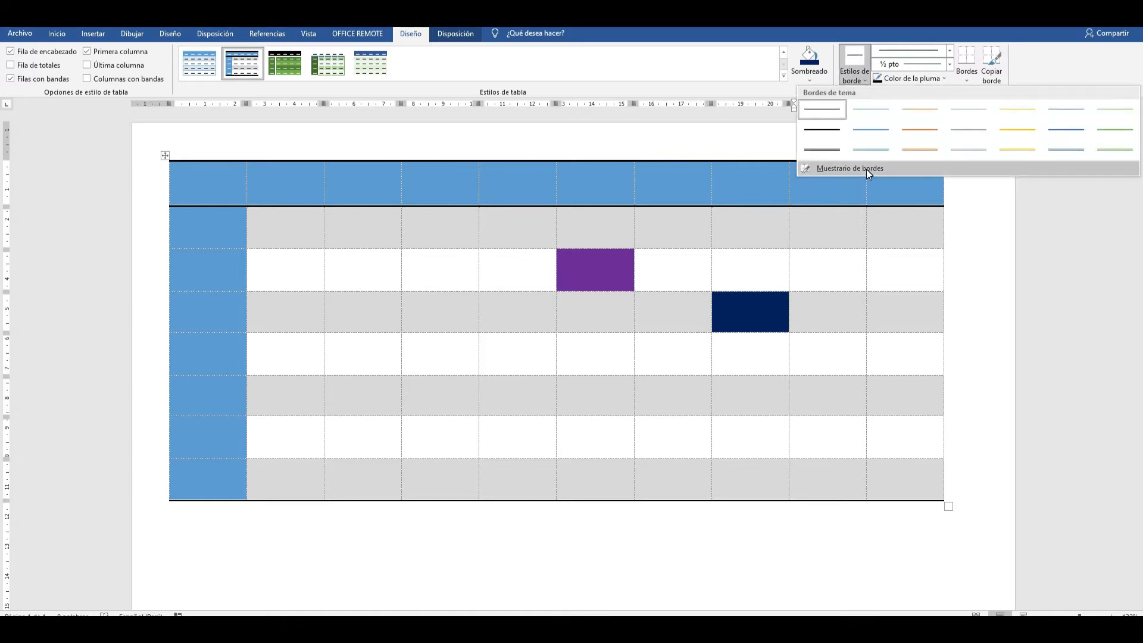
pyautogui.click(866, 169)
pyautogui.moveTo(789, 254); pyautogui.dragTo(888, 255)
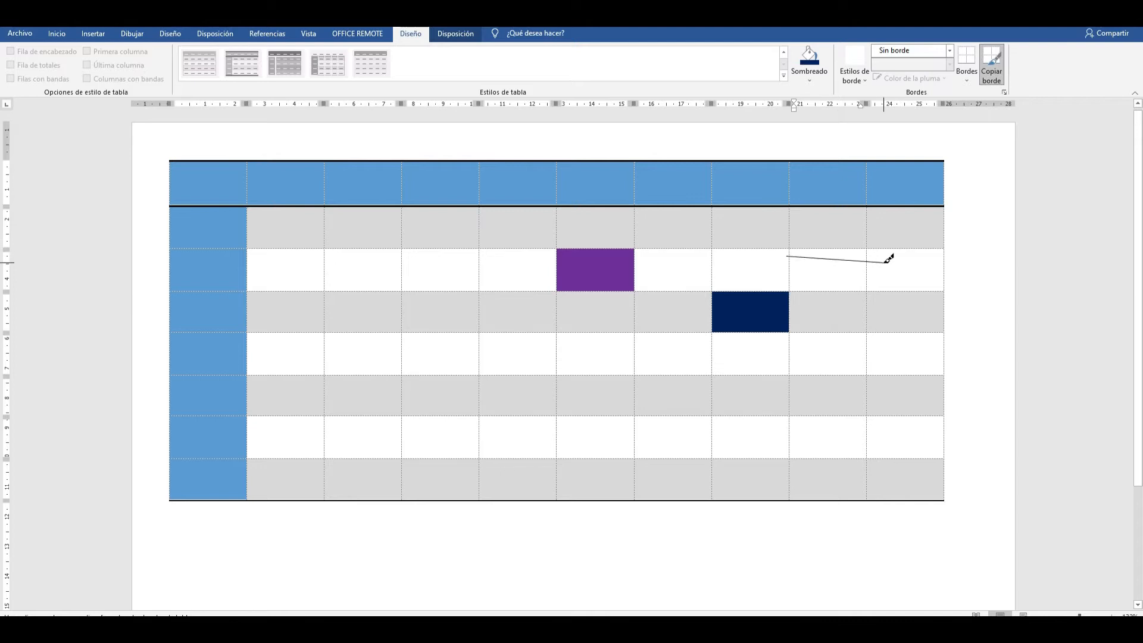
pyautogui.click(948, 52)
pyautogui.click(932, 353)
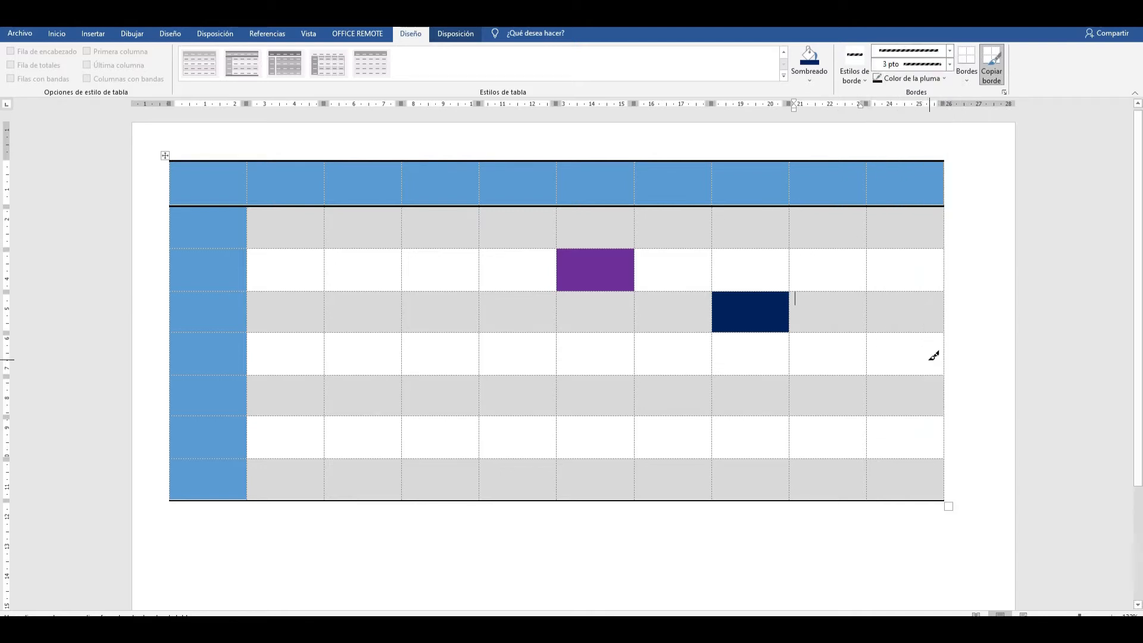
pyautogui.moveTo(171, 162); pyautogui.dragTo(950, 451)
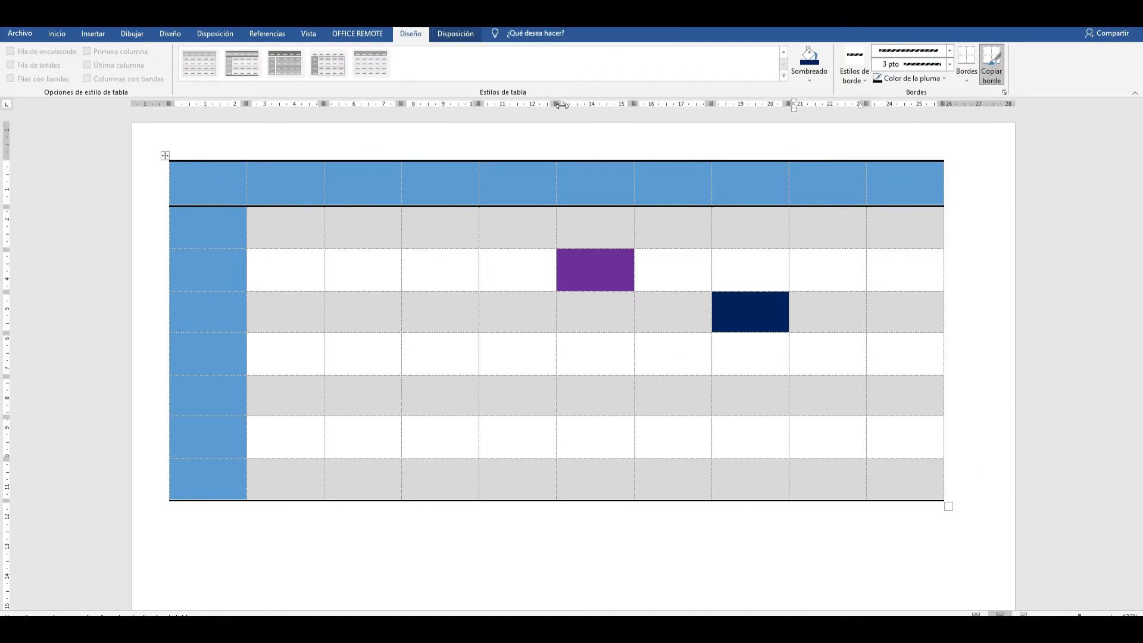
# - Undo the table's formatting, resizing and insertion until the page is blank
pyautogui.hotkey('ctrl', 'z')
pyautogui.hotkey('ctrl', 'z')
pyautogui.hotkey('ctrl', 'z')
pyautogui.hotkey('ctrl', 'z')
pyautogui.hotkey('ctrl', 'z')
pyautogui.hotkey('ctrl', 'z')
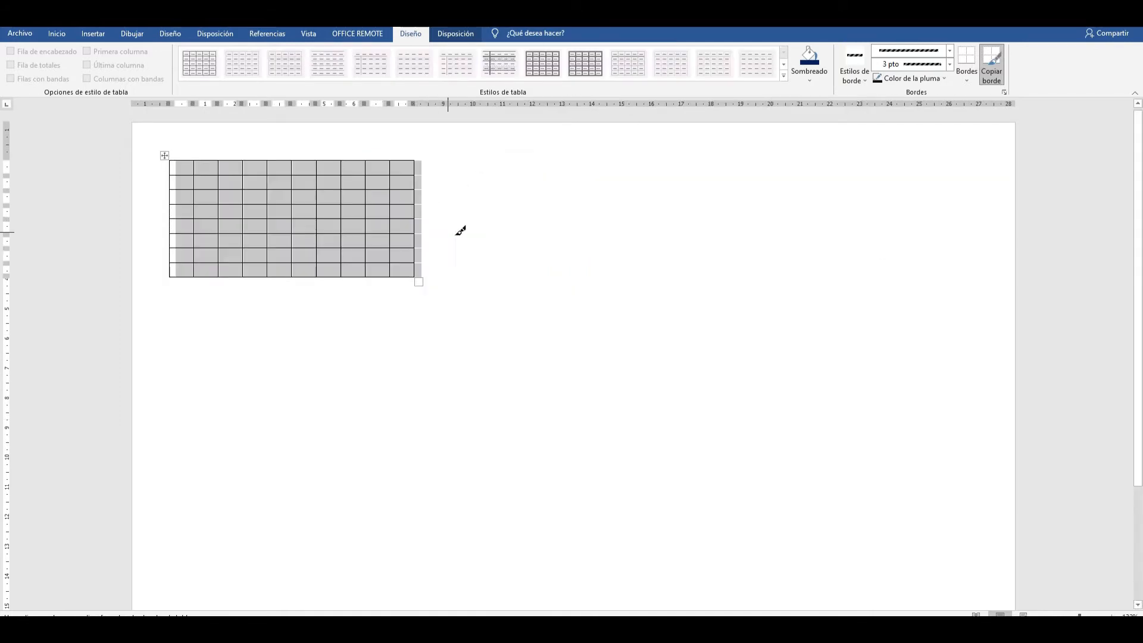
# - Browse the built-in quick tables and insert the Calendario 2 calendar on the blank page
pyautogui.click(132, 34)
pyautogui.click(169, 33)
pyautogui.click(92, 33)
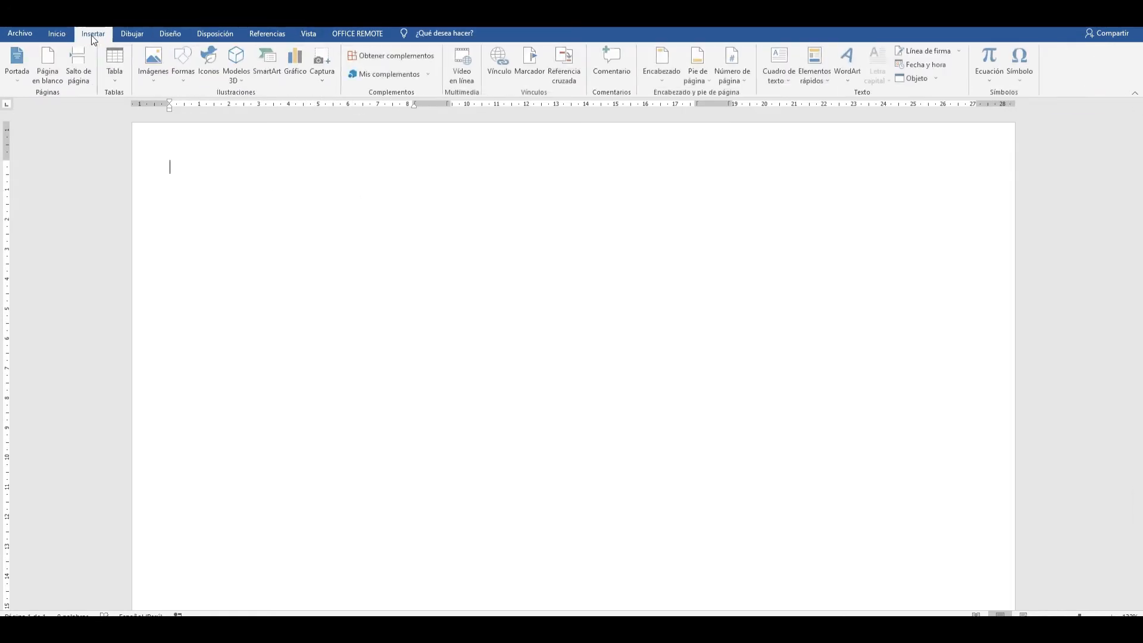
pyautogui.click(109, 81)
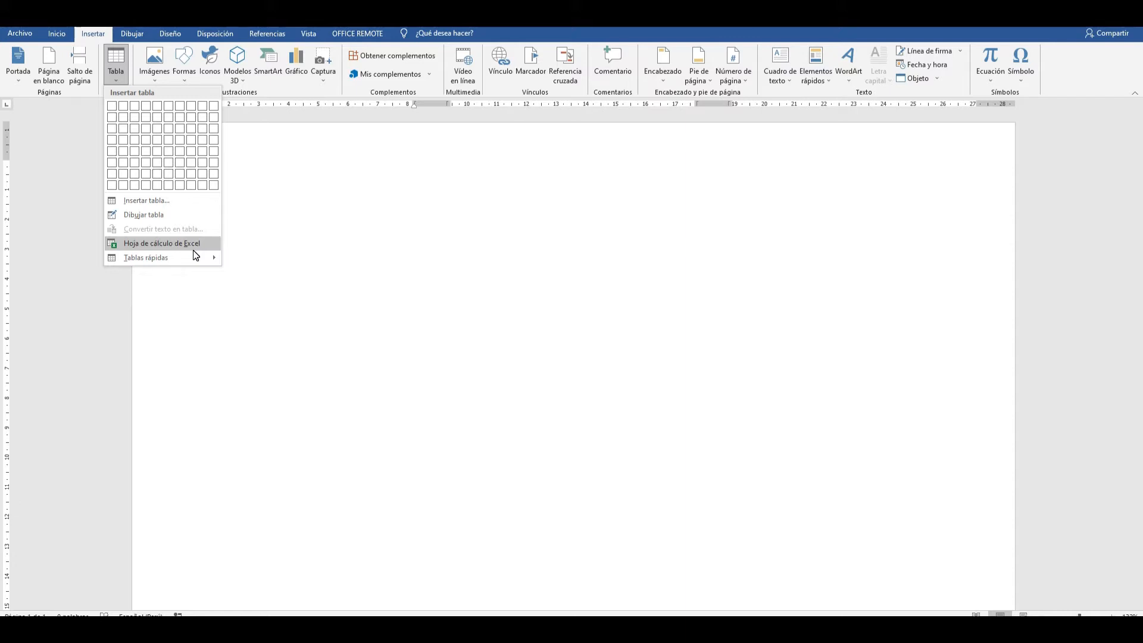
pyautogui.moveTo(199, 259)
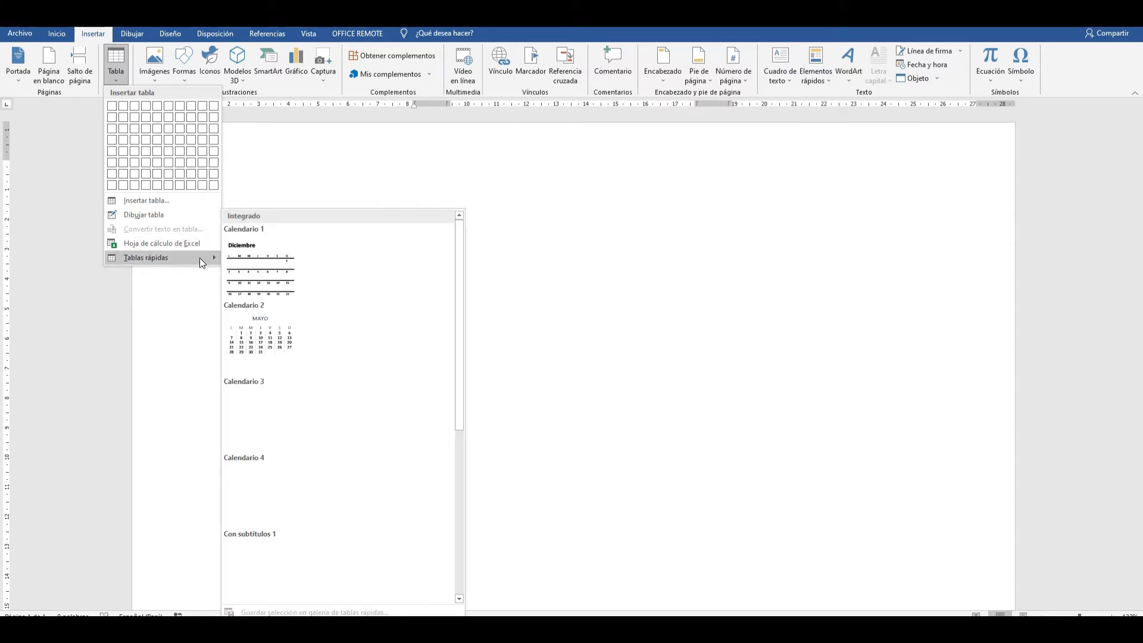
pyautogui.scroll(-4, 274, 325)
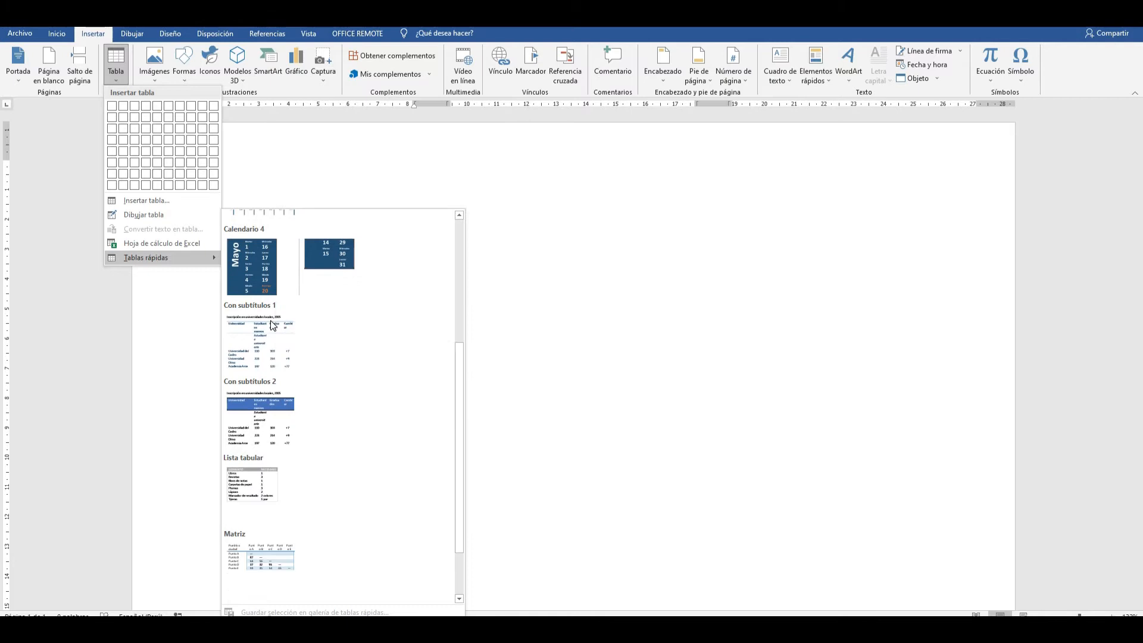
pyautogui.scroll(4, 274, 325)
pyautogui.scroll(-4, 272, 325)
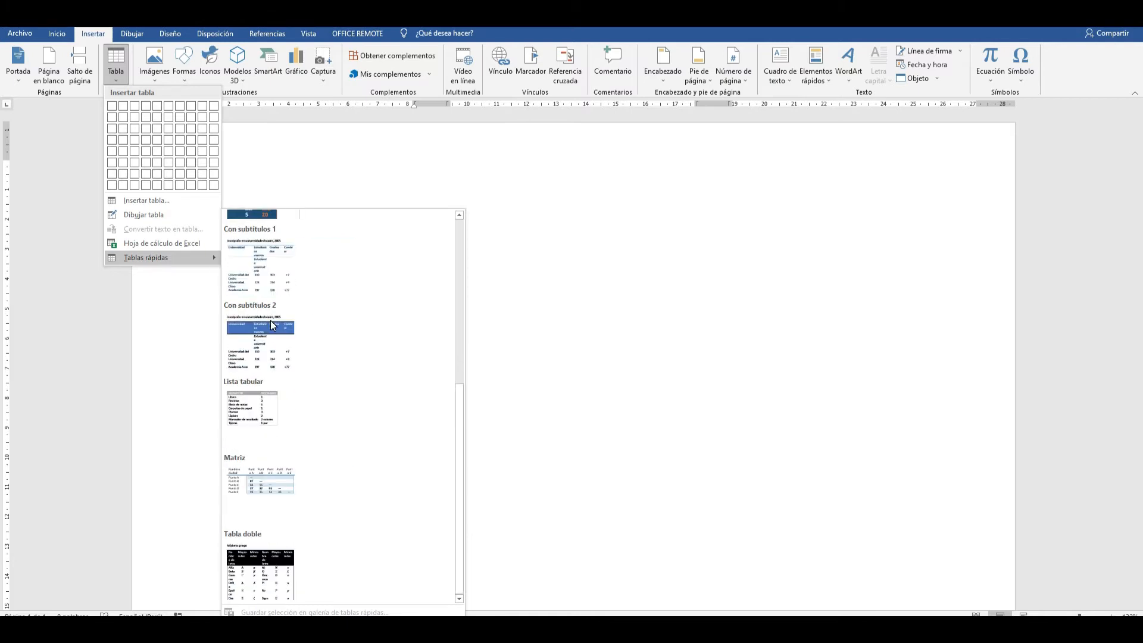
pyautogui.scroll(4, 273, 325)
pyautogui.scroll(-4, 272, 325)
pyautogui.scroll(4, 267, 344)
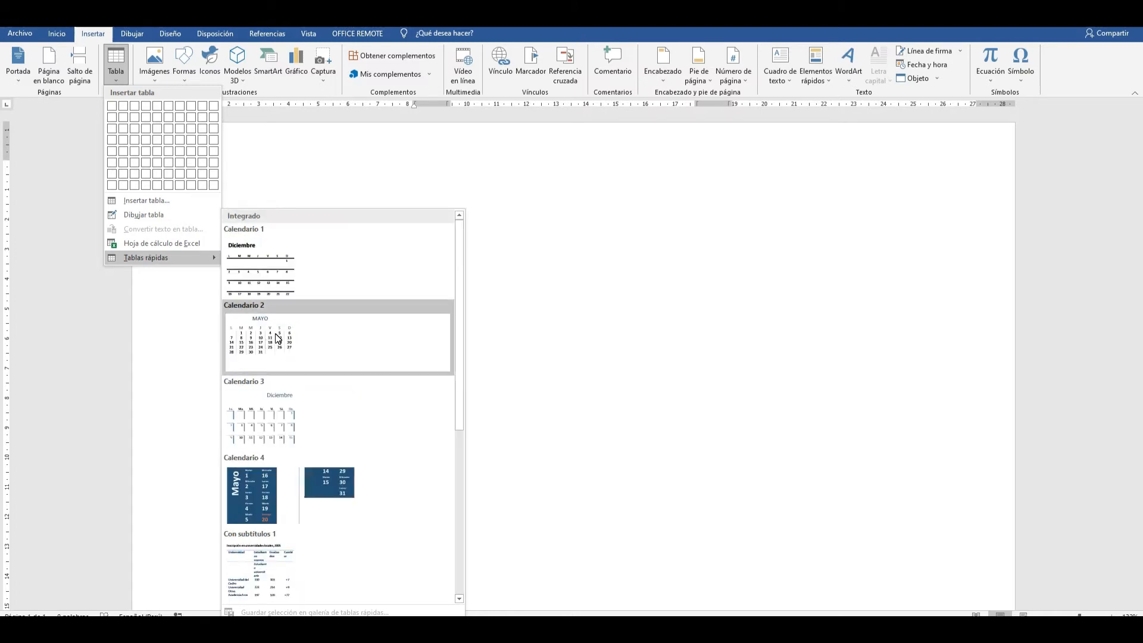
pyautogui.click(278, 338)
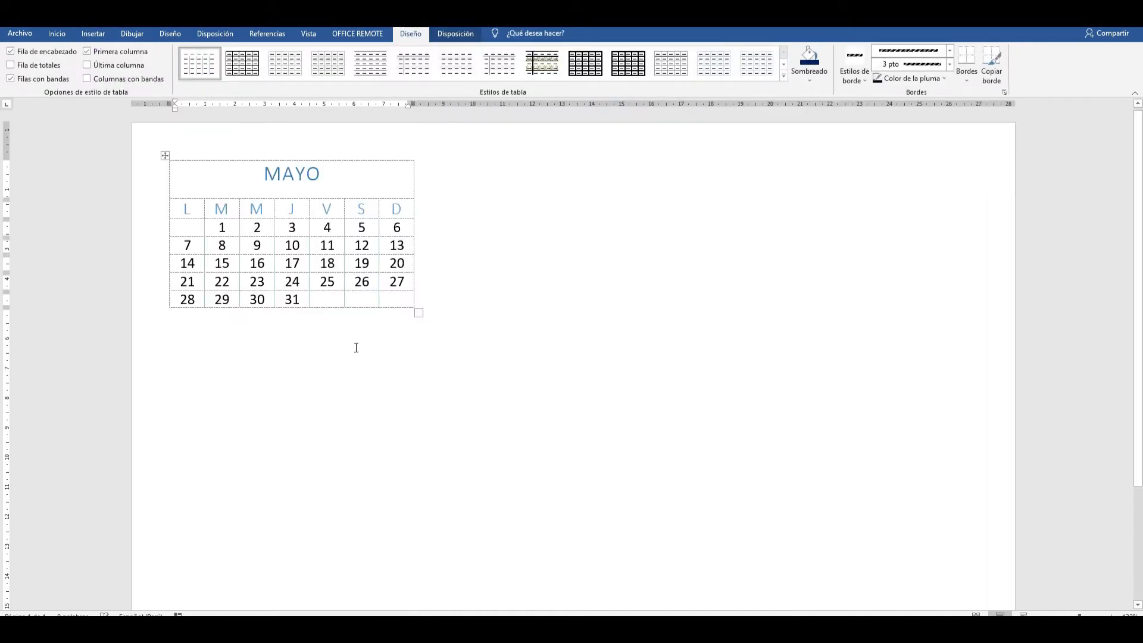
# - Try inserting the Calendario 1 quick table in the last cell of the MAYO calendar, and undo the insertion
pyautogui.click(398, 303)
pyautogui.click(132, 34)
pyautogui.click(95, 35)
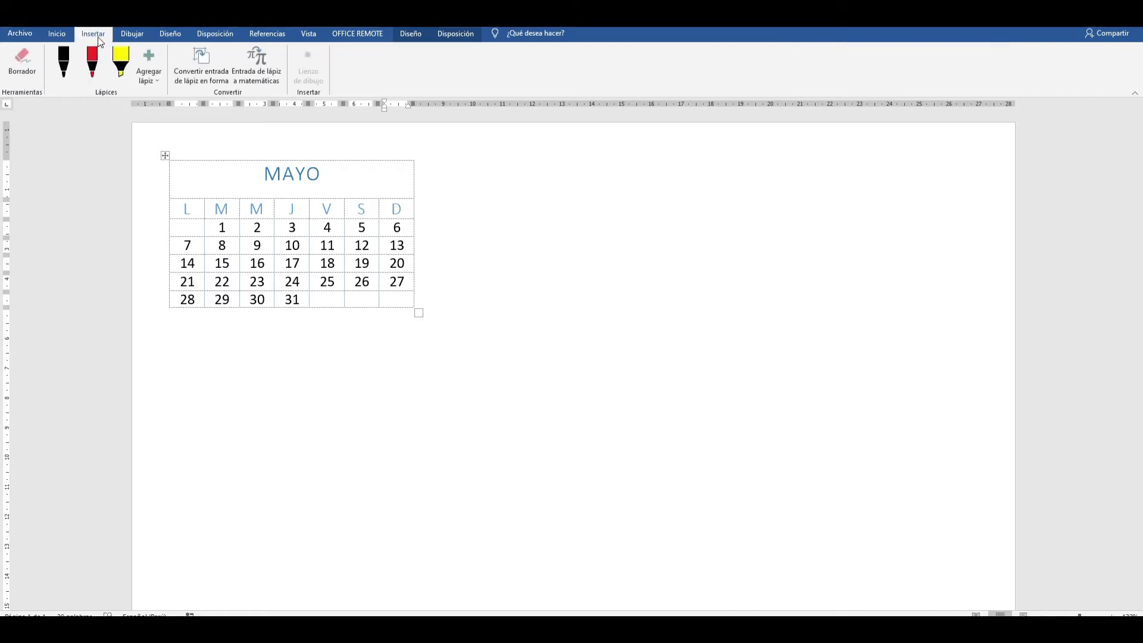
pyautogui.click(126, 69)
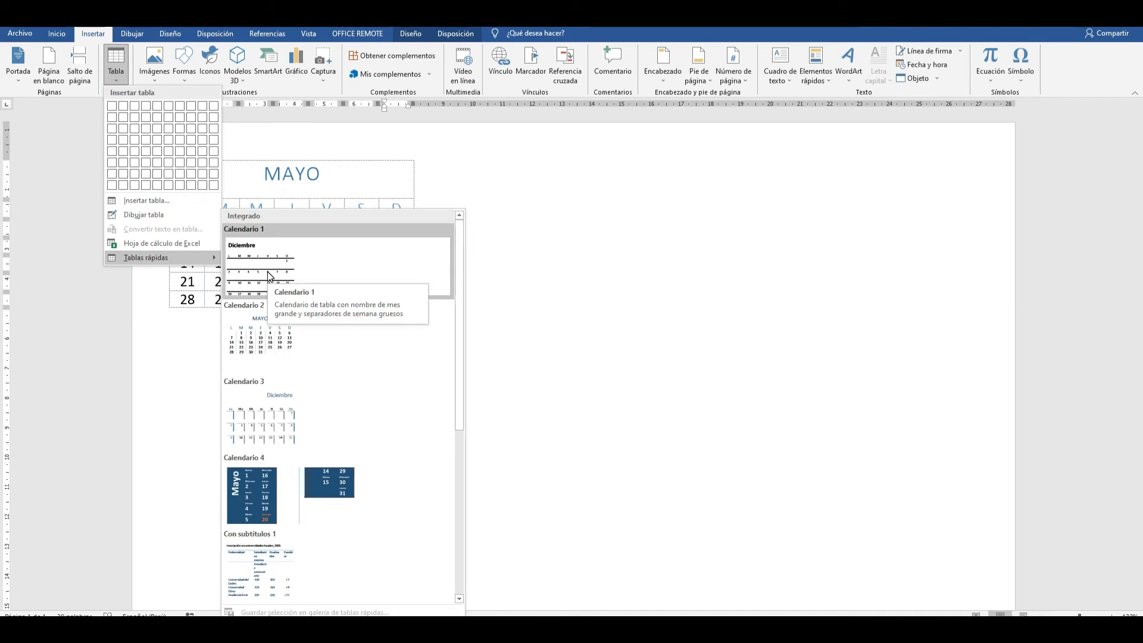
pyautogui.click(267, 271)
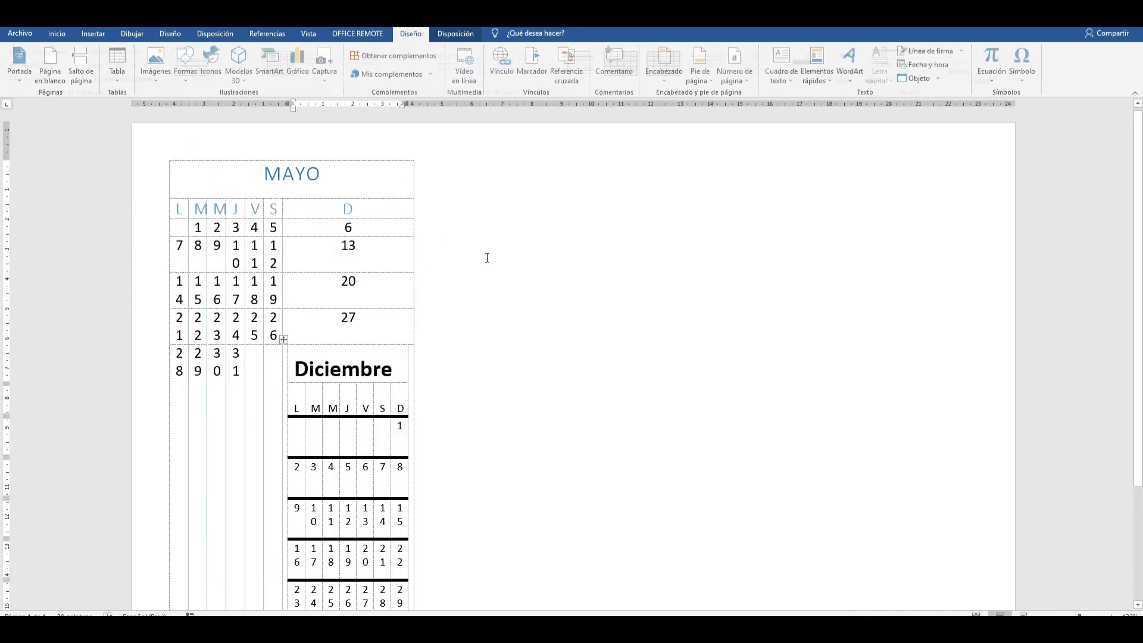
pyautogui.scroll(-3, 501, 257)
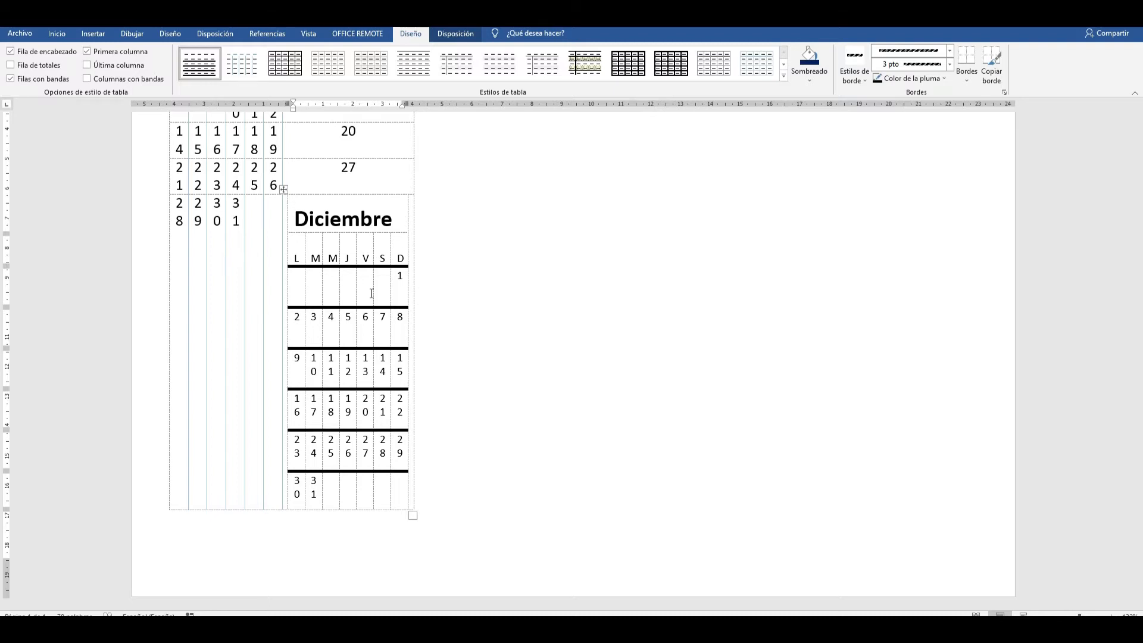
pyautogui.hotkey('ctrl', 'z')
pyautogui.scroll(4, 371, 294)
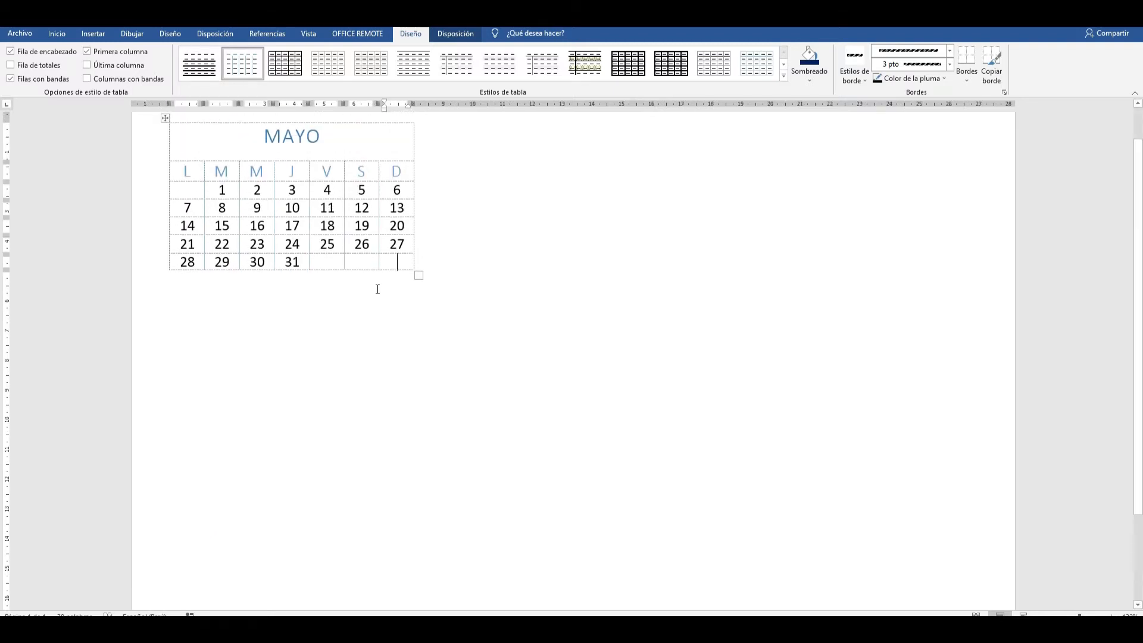
pyautogui.click(100, 33)
pyautogui.click(118, 71)
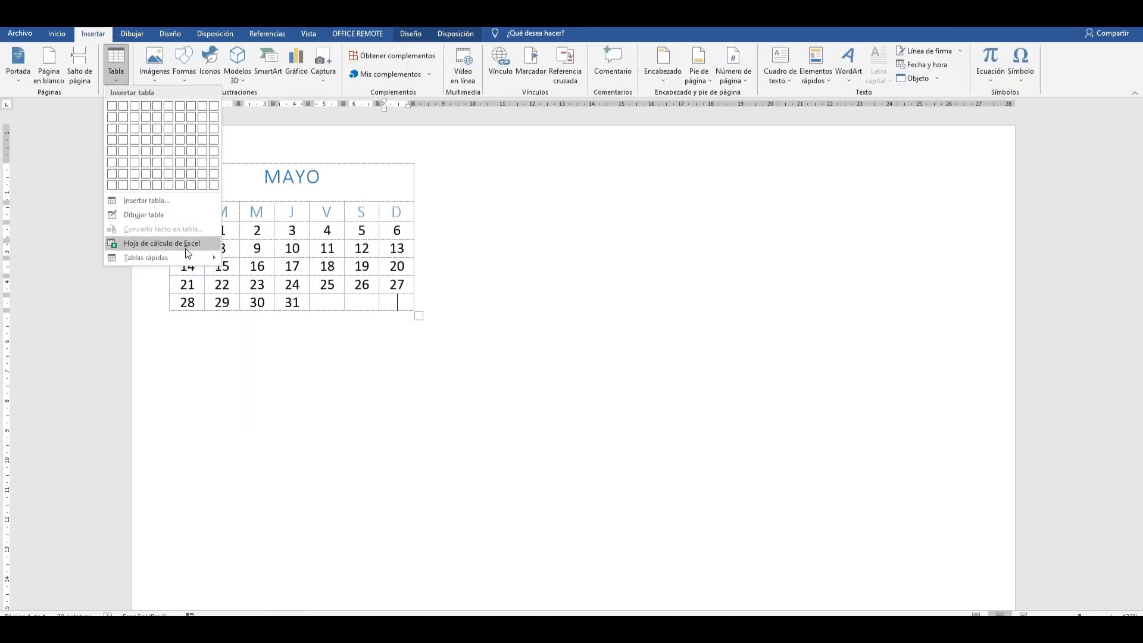
pyautogui.moveTo(187, 254)
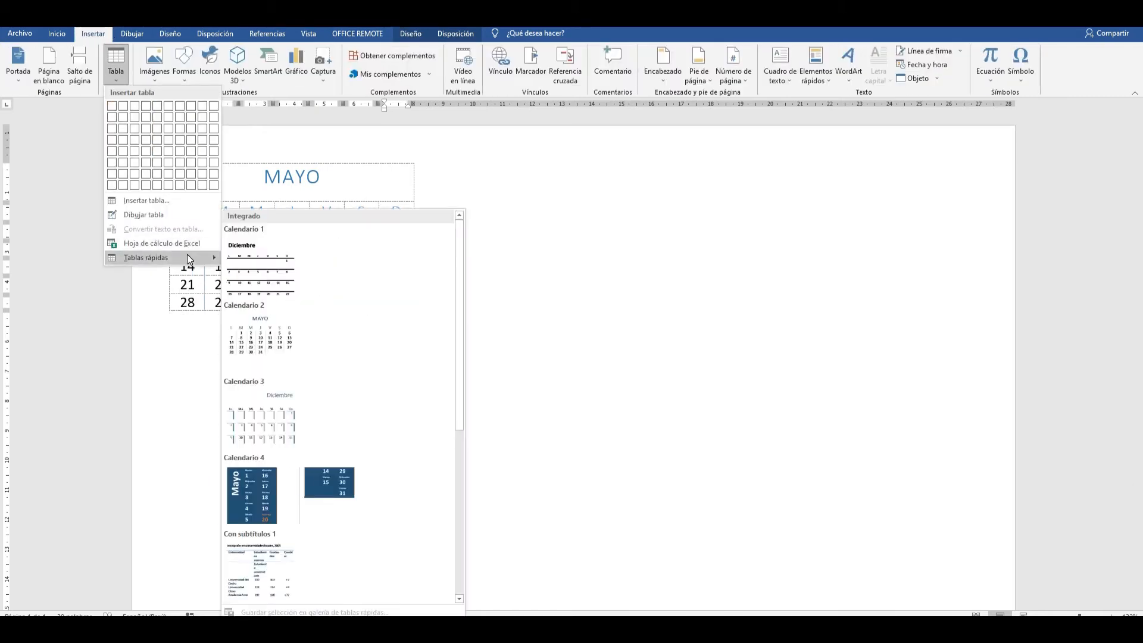
pyautogui.click(593, 301)
# - Enlarge the calendar table to span the page between its margins and replace the month title with JUNIO 2021
pyautogui.moveTo(419, 315); pyautogui.dragTo(942, 563)
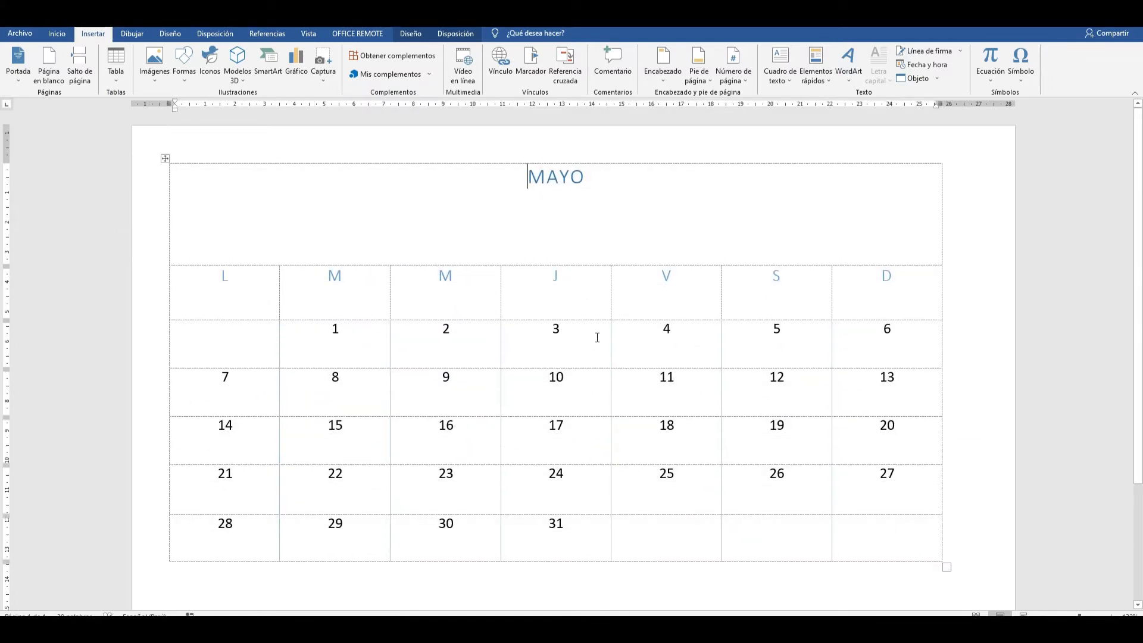
pyautogui.moveTo(592, 179); pyautogui.dragTo(529, 190)
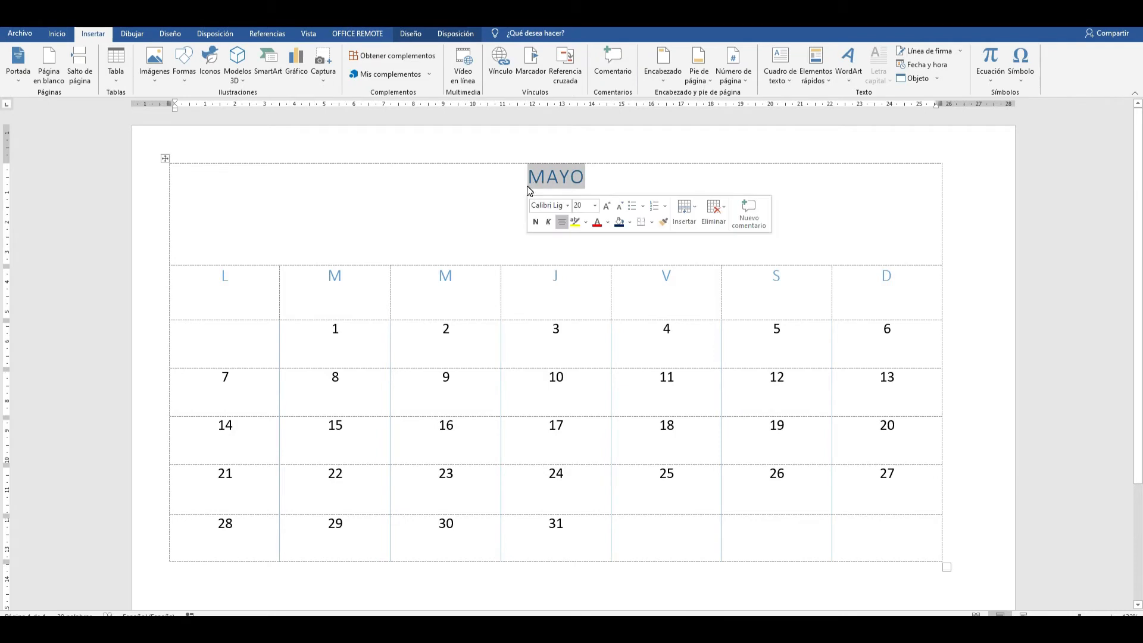
pyautogui.write('JUNIO 2021')
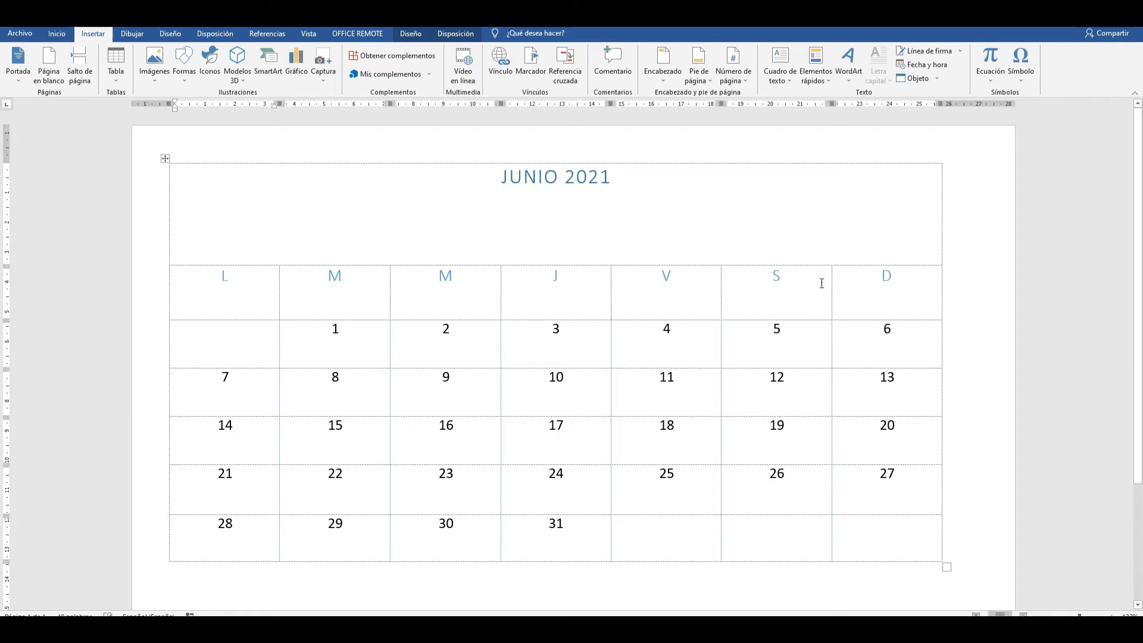
pyautogui.click(348, 335)
pyautogui.click(531, 312)
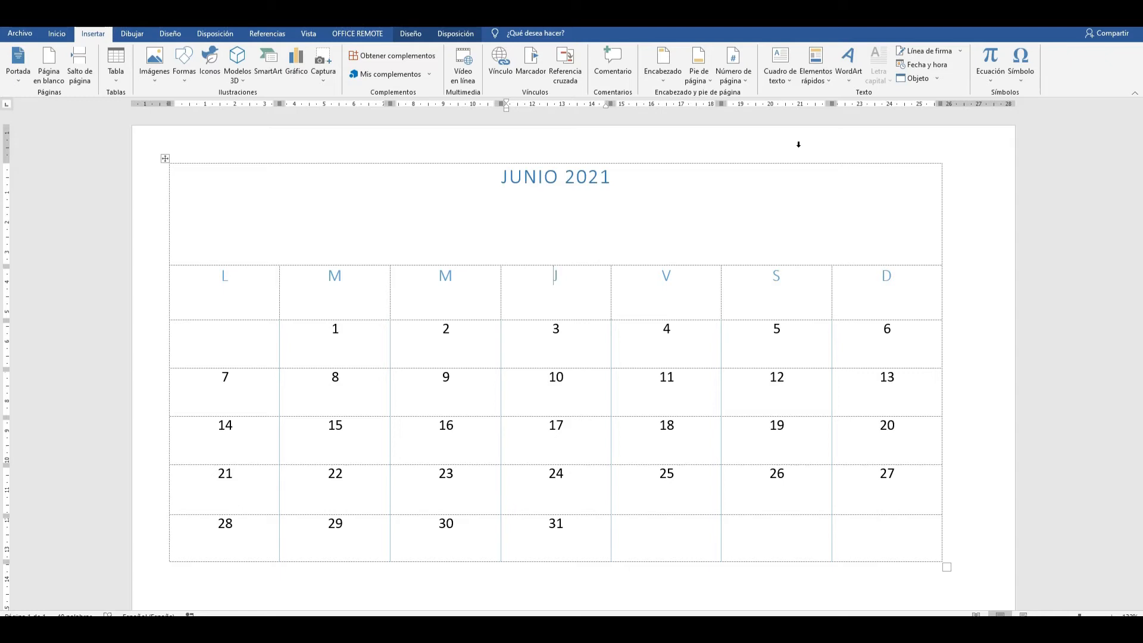
# - Change the calendar's first two weekday headings to D and L and the last one to S
pyautogui.click(240, 277)
pyautogui.press('BackSpace')
pyautogui.write('D')
pyautogui.press('Right')
pyautogui.press('Right')
pyautogui.press('BackSpace')
pyautogui.write('L')
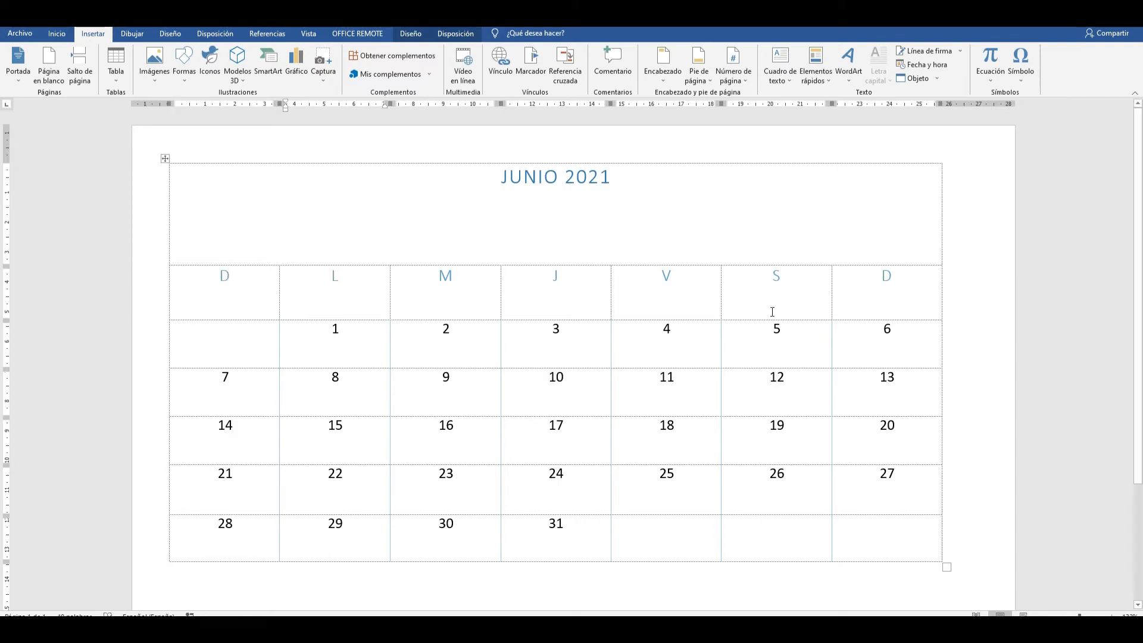
pyautogui.click(887, 277)
pyautogui.press('Right')
pyautogui.press('BackSpace')
pyautogui.write('S')
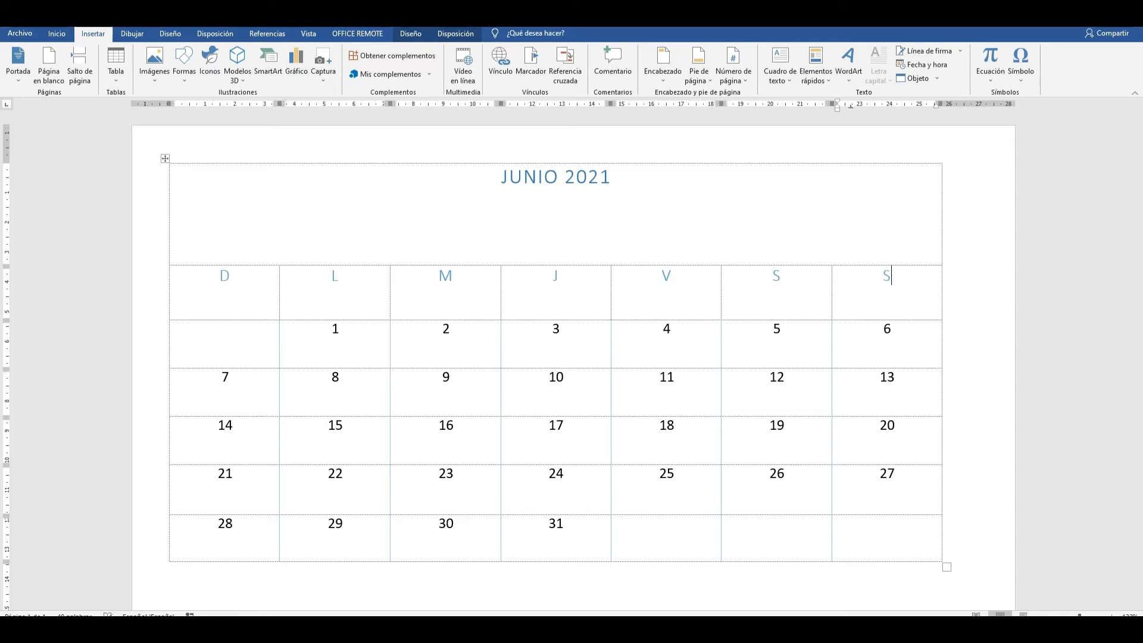
# - Change the fourth, fifth and sixth weekday headings to M, J and V
pyautogui.click(463, 280)
pyautogui.click(571, 279)
pyautogui.write('M')
pyautogui.press('BackSpace')
pyautogui.press('BackSpace')
pyautogui.write('M')
pyautogui.click(677, 280)
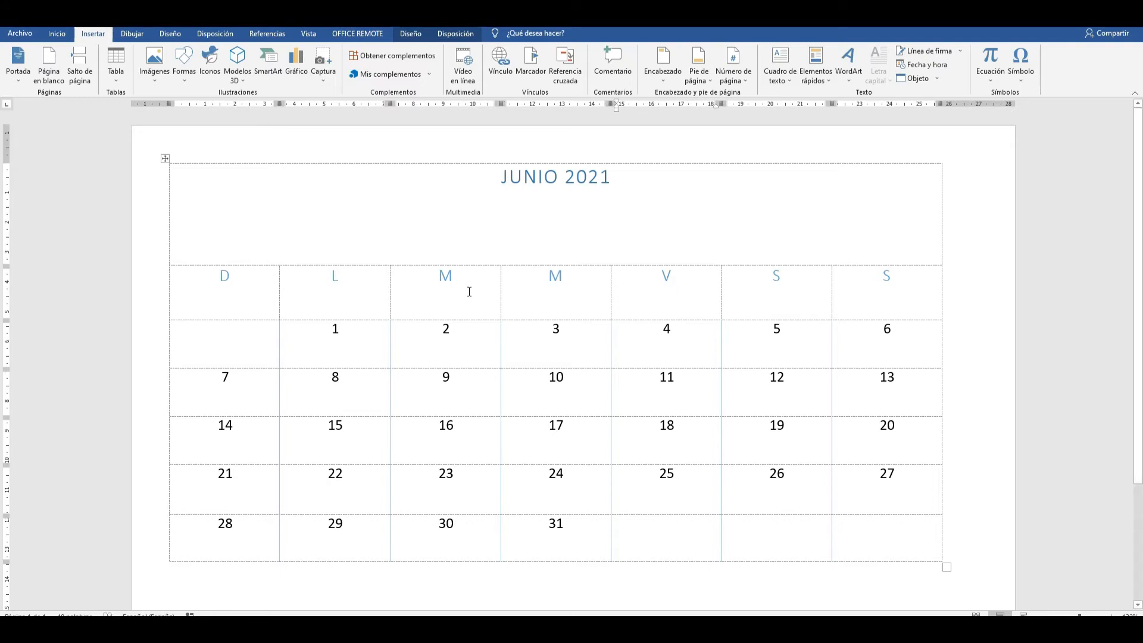
pyautogui.press('BackSpace')
pyautogui.write('J')
pyautogui.press('Right')
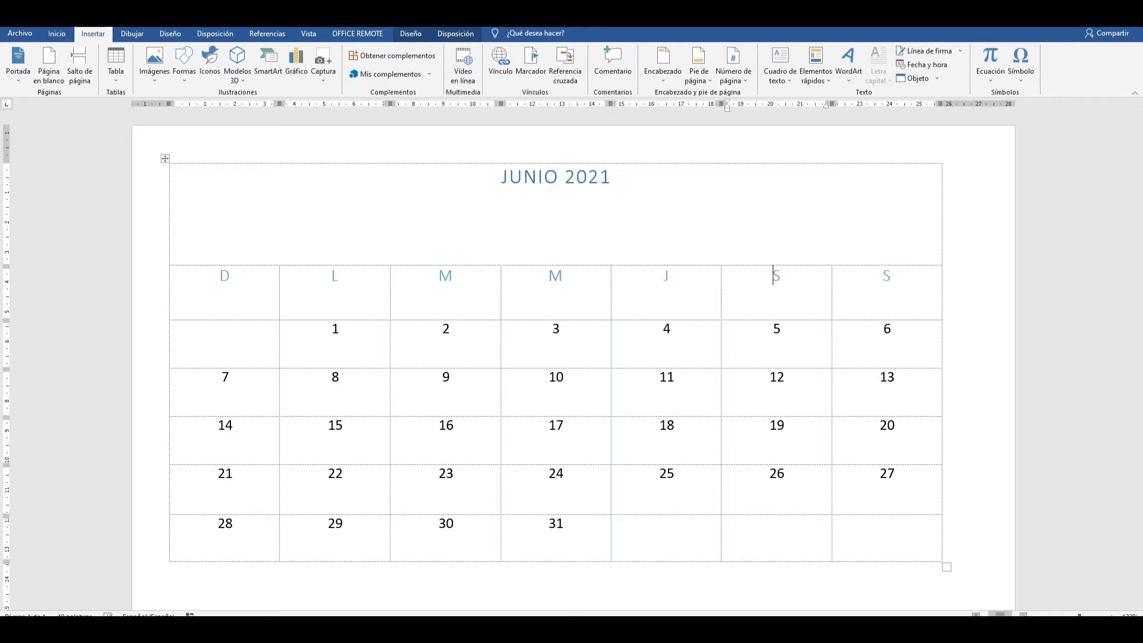
pyautogui.press('Delete')
pyautogui.write('V')
# - Switch to the browser and examine the Google image results for "calendario gregoriano"
pyautogui.moveTo(873, 279); pyautogui.dragTo(892, 280)
pyautogui.click(898, 385)
pyautogui.hotkey('alt', 'Tab')
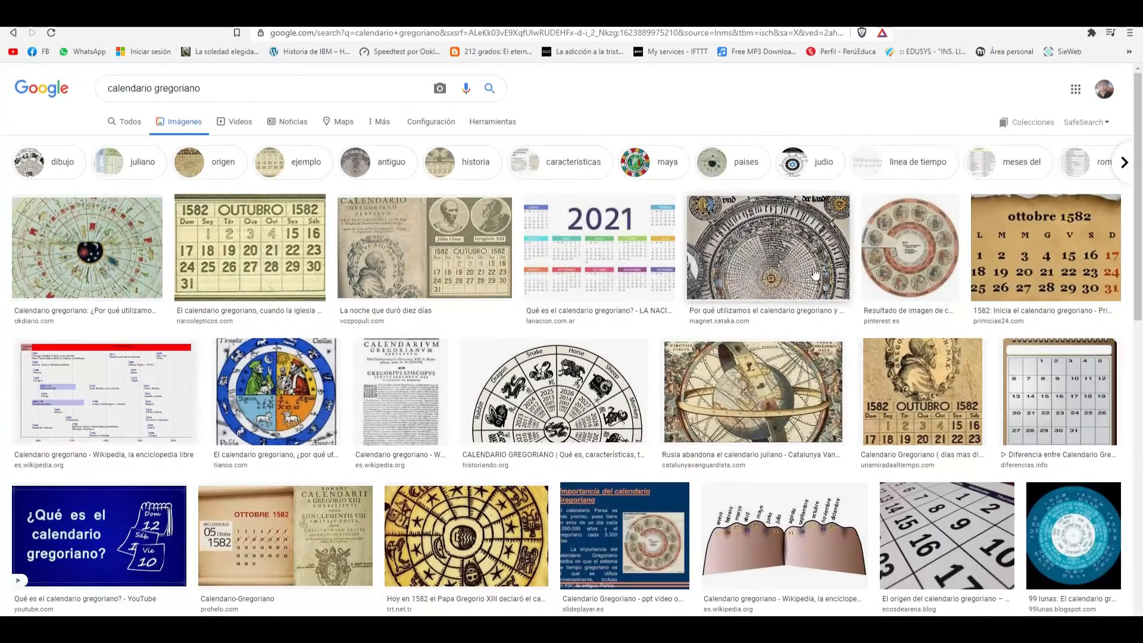
pyautogui.click(447, 259)
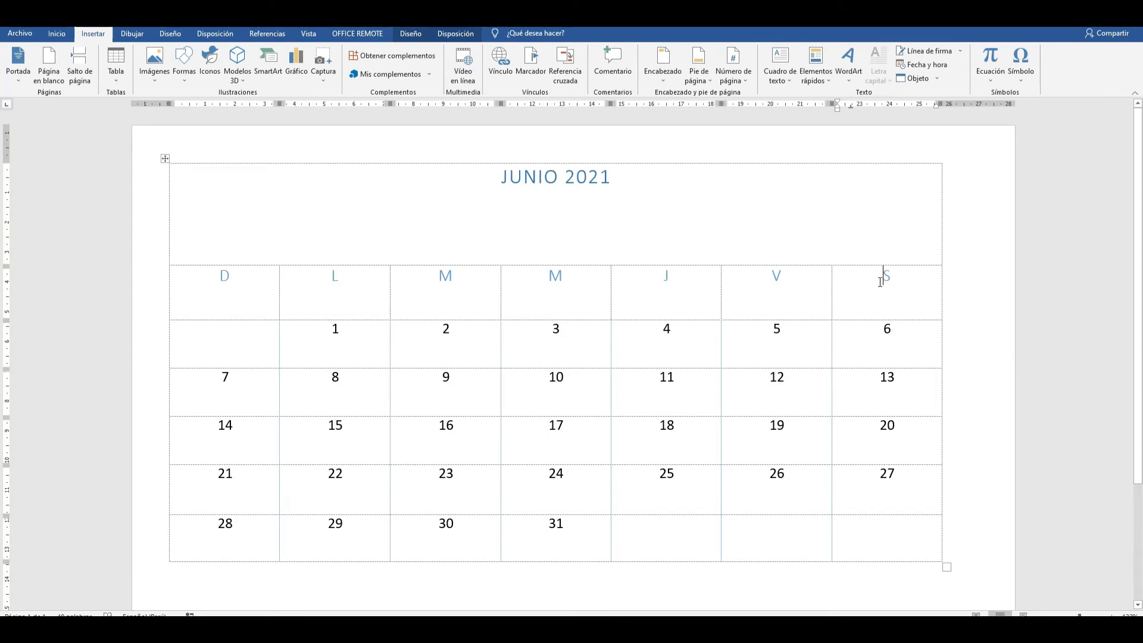
# - Examine the calendar's S column and compare the D and S headings at both ends of the week
pyautogui.moveTo(881, 293); pyautogui.dragTo(893, 500)
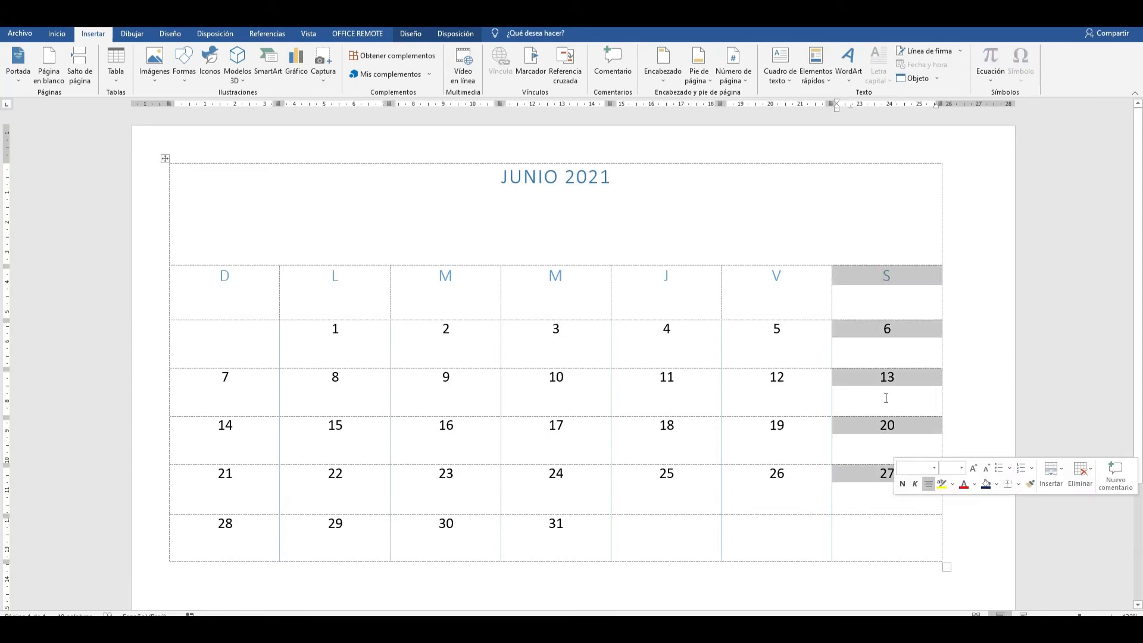
pyautogui.click(883, 329)
pyautogui.moveTo(878, 287); pyautogui.dragTo(900, 531)
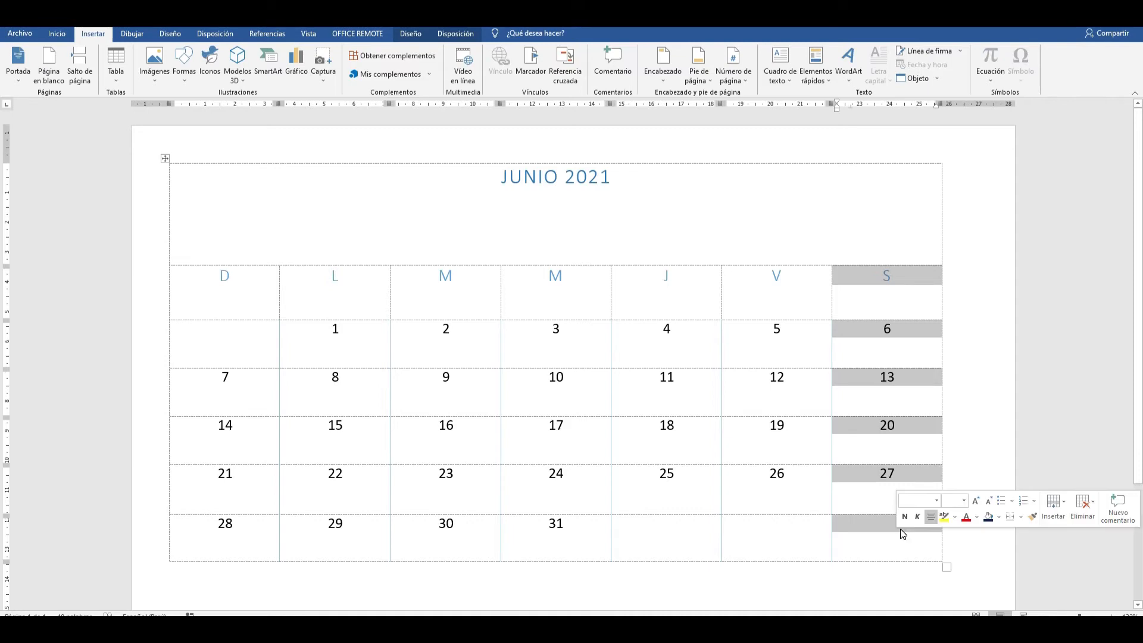
pyautogui.click(892, 344)
pyautogui.doubleClick(904, 275)
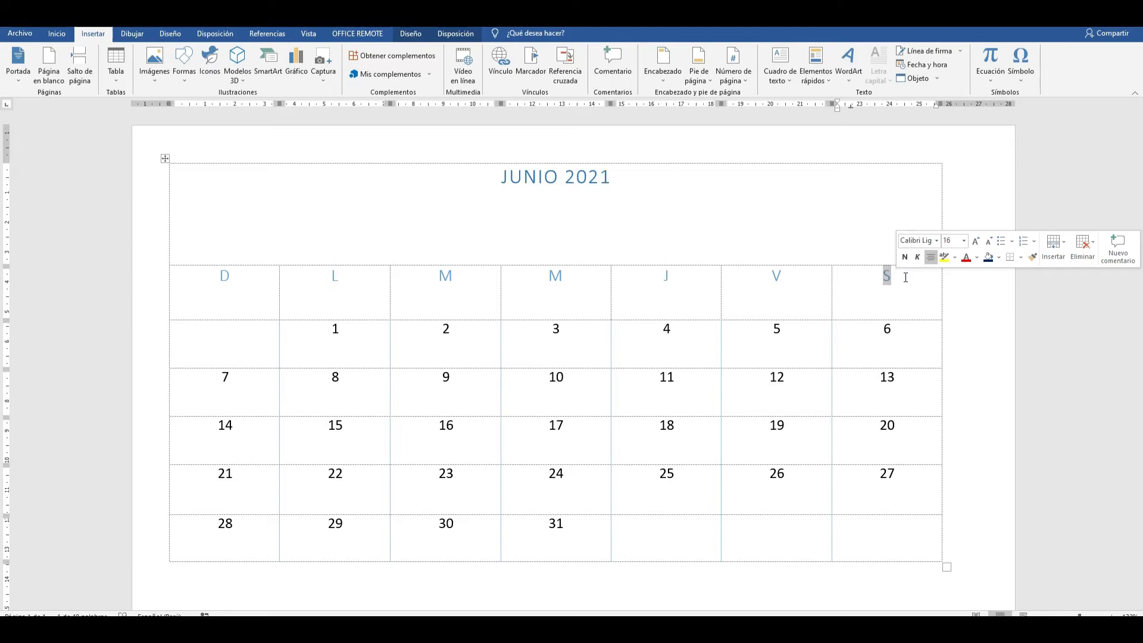
pyautogui.click(220, 277)
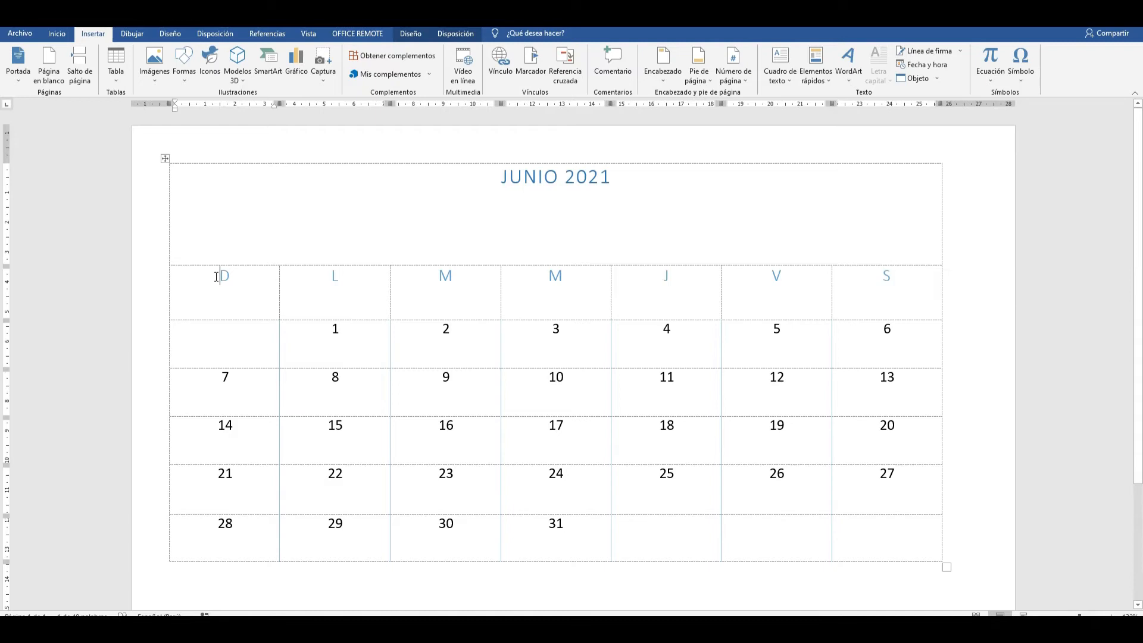
pyautogui.doubleClick(231, 282)
pyautogui.doubleClick(884, 278)
pyautogui.click(878, 303)
pyautogui.moveTo(881, 279); pyautogui.dragTo(895, 274)
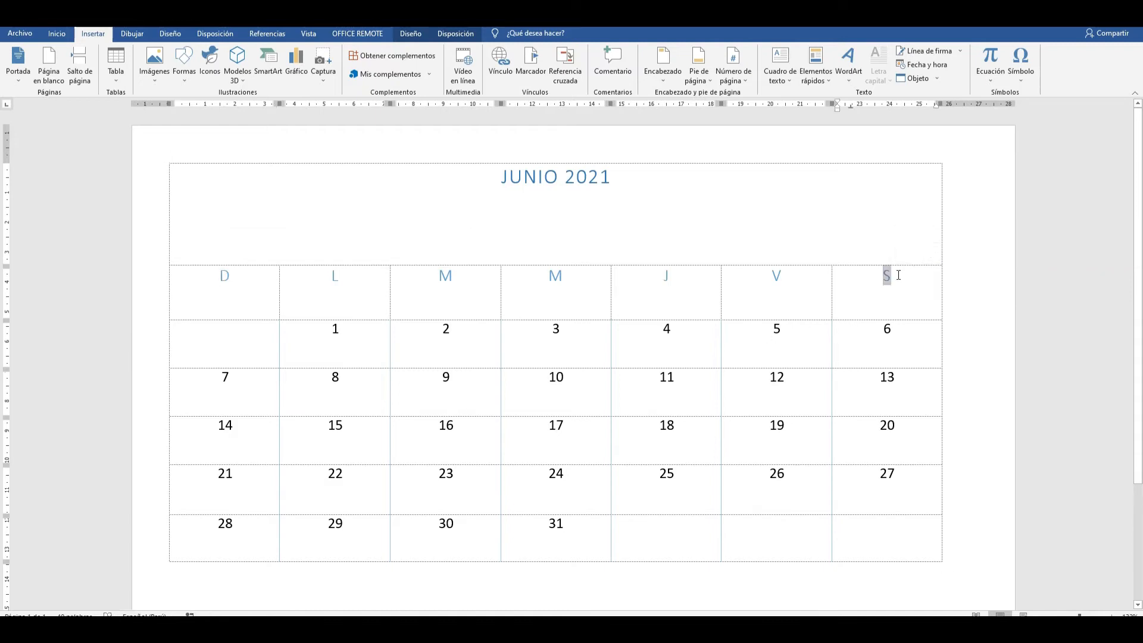
pyautogui.click(889, 314)
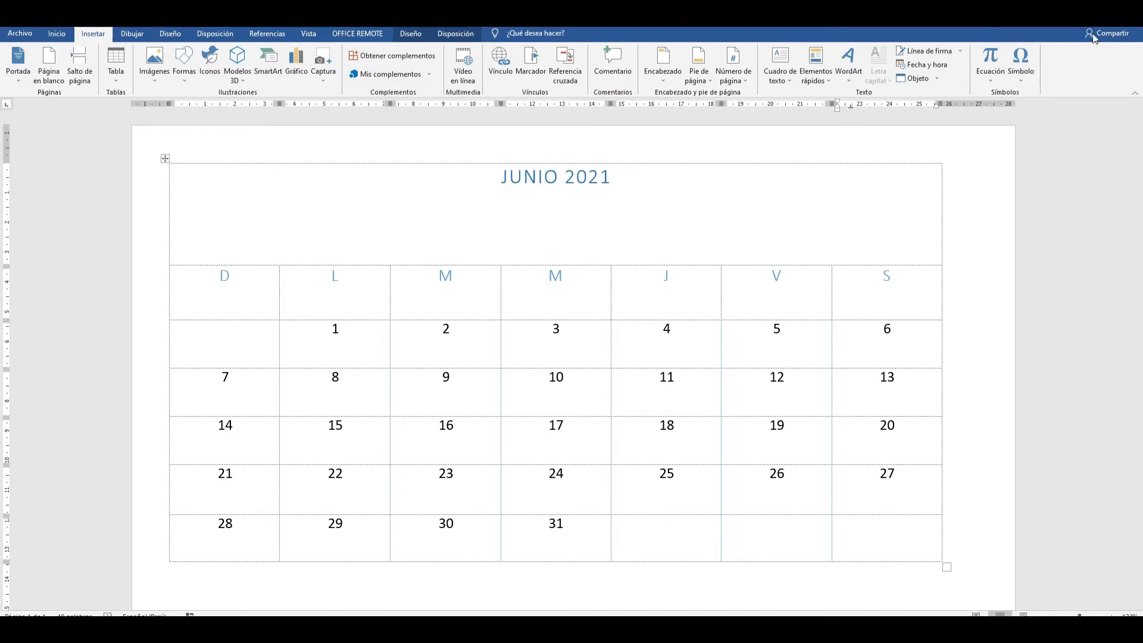
# - Switch to the browser and look over the related images and main results for "calendario gregoriano"
pyautogui.click(165, 159)
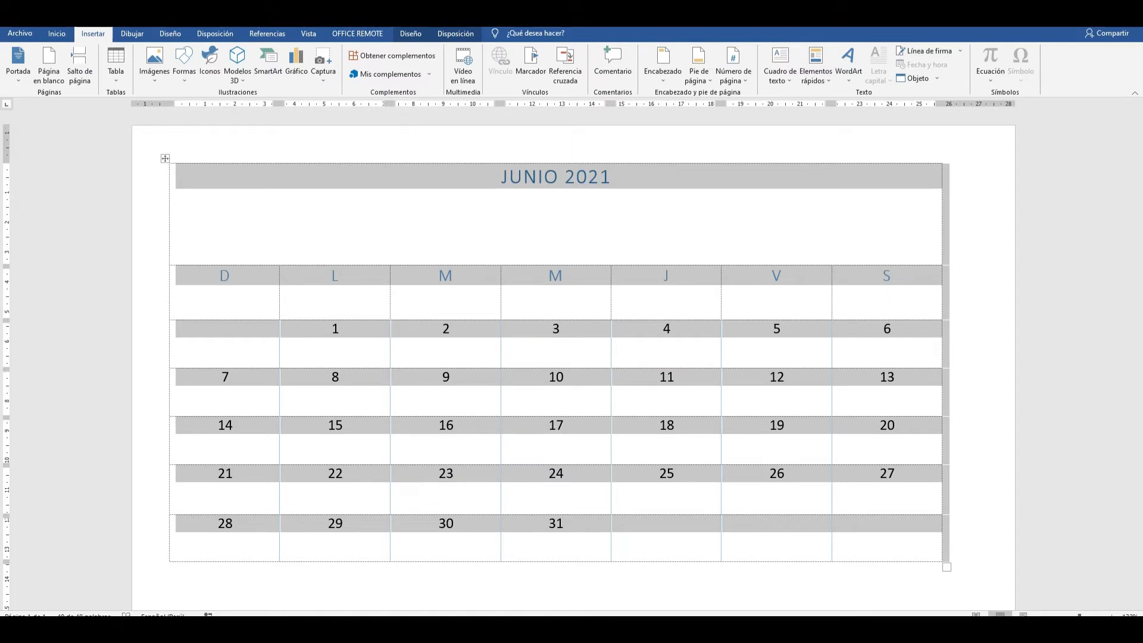
pyautogui.click(568, 629)
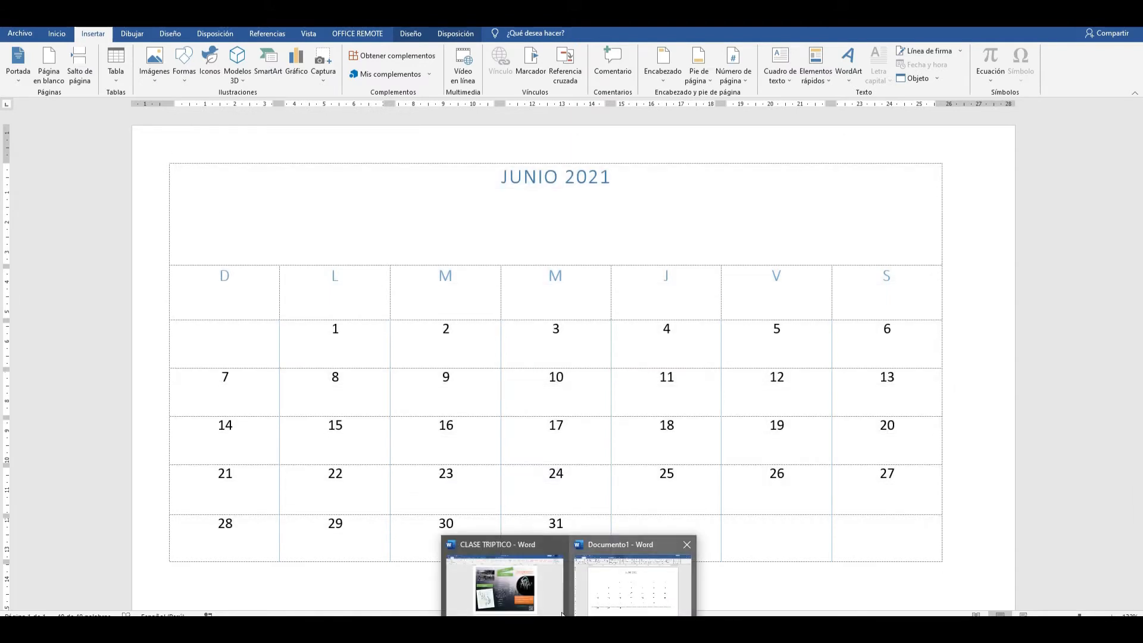
pyautogui.click(696, 586)
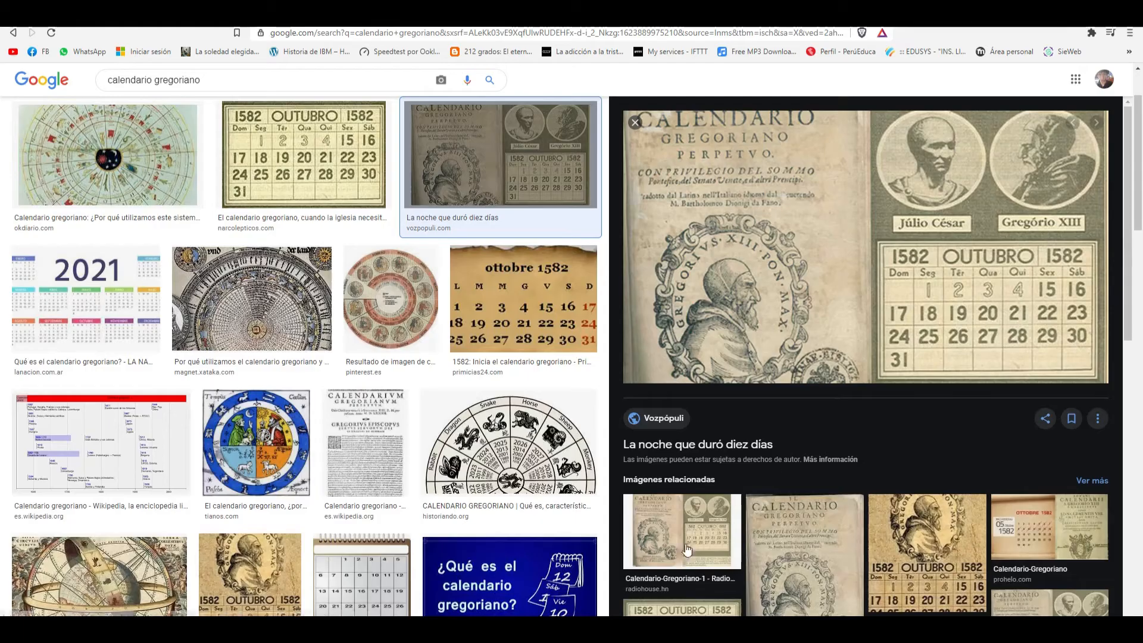
pyautogui.scroll(-4, 791, 390)
pyautogui.scroll(-4, 800, 403)
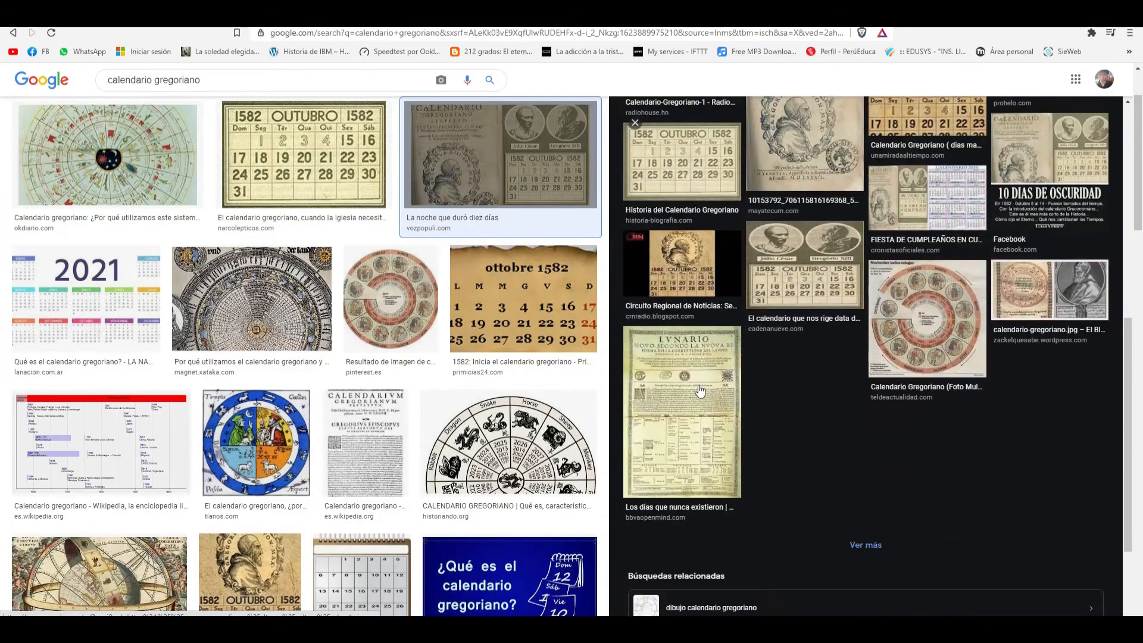
pyautogui.scroll(-6, 557, 369)
pyautogui.scroll(-4, 556, 369)
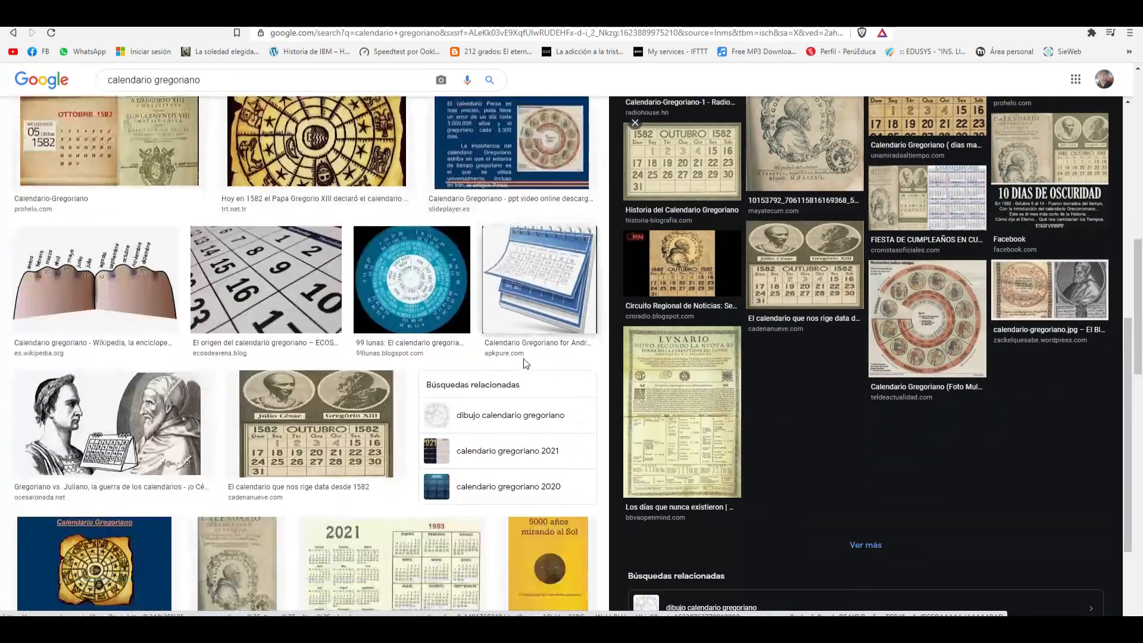
pyautogui.scroll(10, 527, 357)
pyautogui.scroll(8, 640, 367)
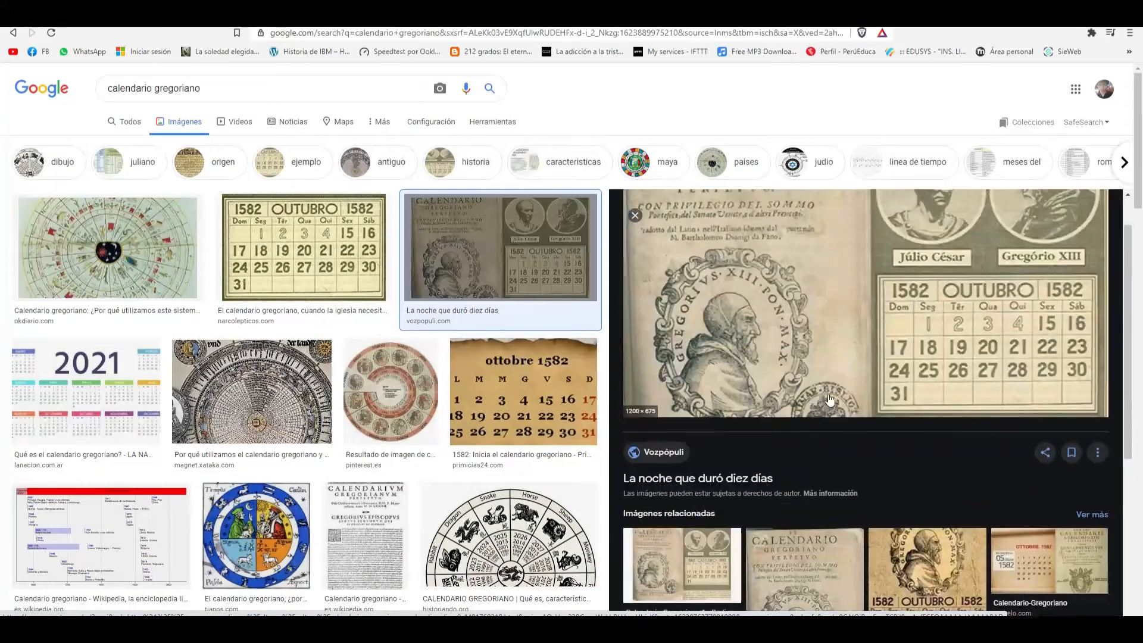
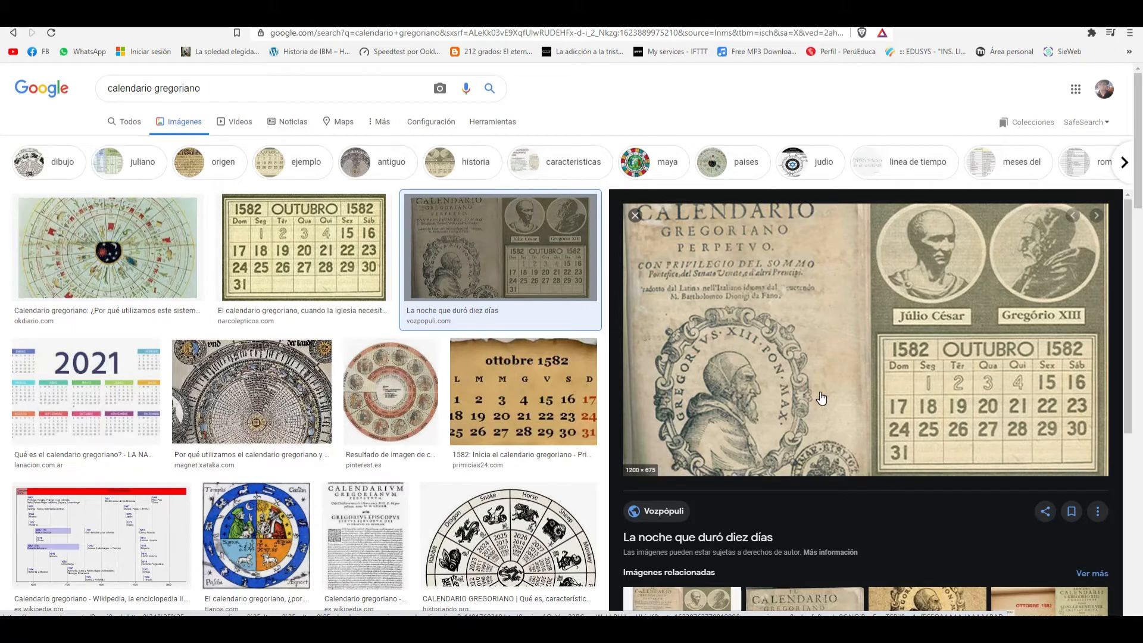
# - Browse further down the Gregorian calendar image results and compare which weekday the pictured calendars start on
pyautogui.scroll(-2, 362, 326)
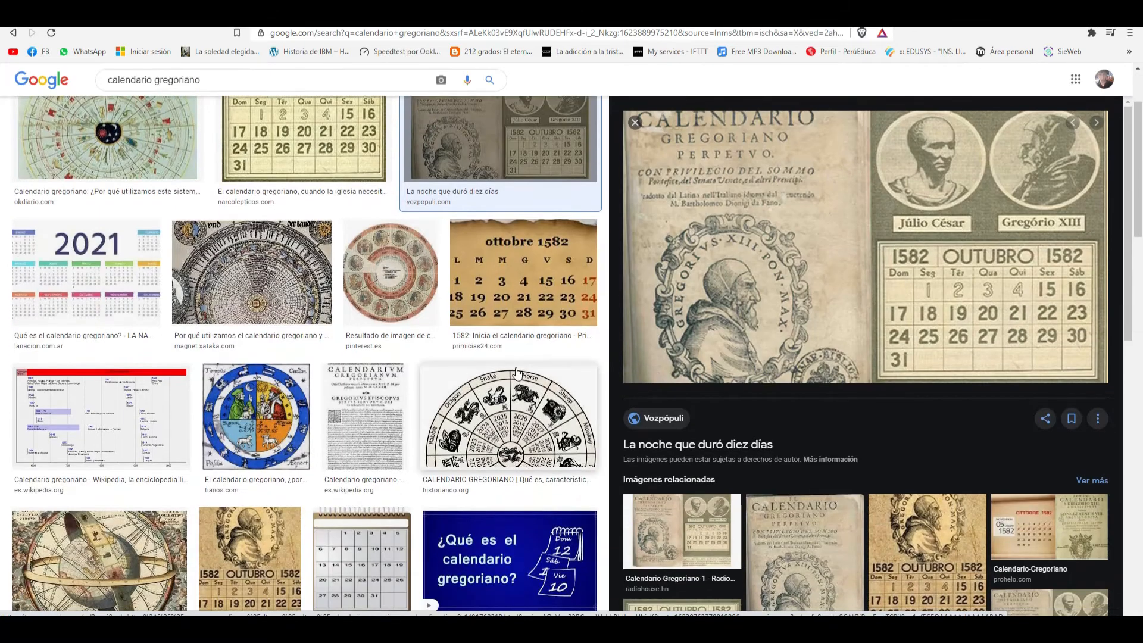
pyautogui.scroll(-5, 517, 372)
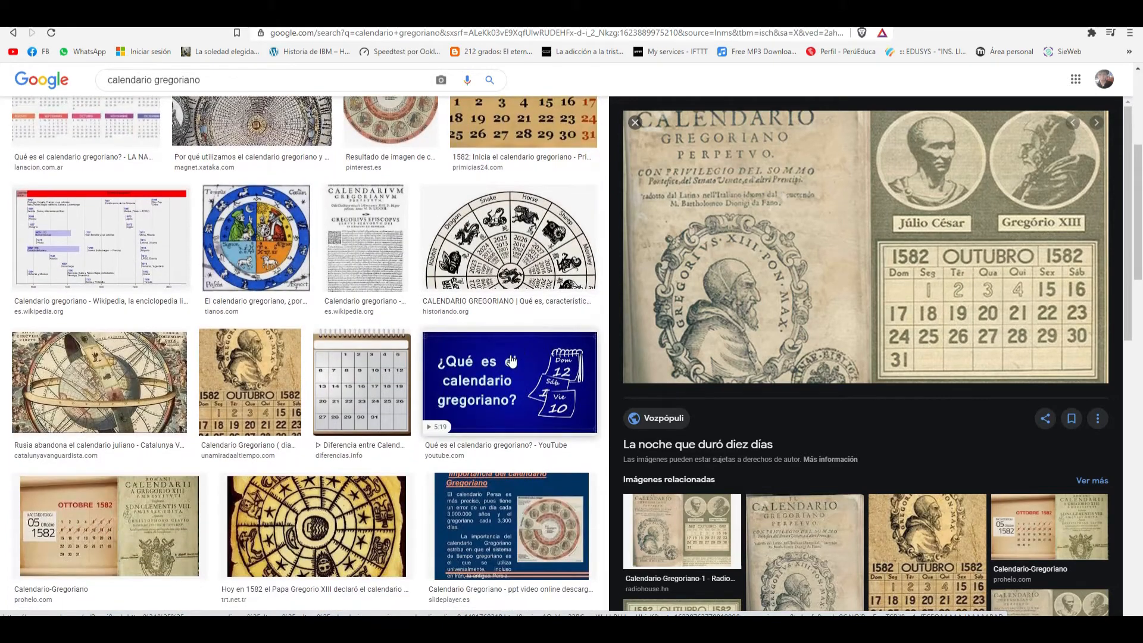
pyautogui.scroll(-6, 551, 324)
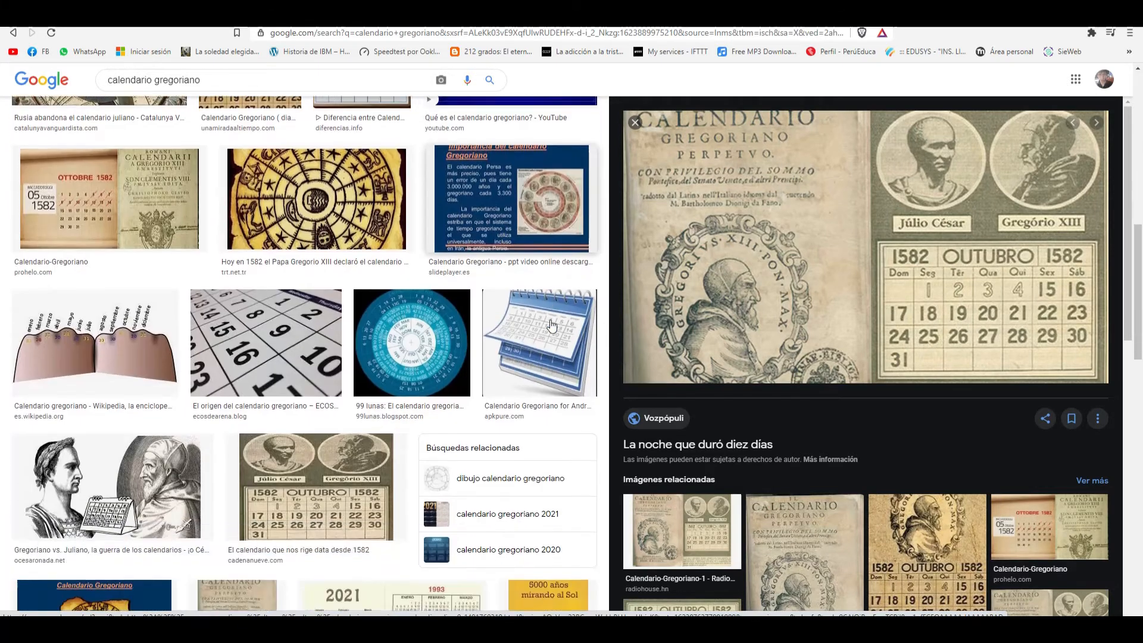
pyautogui.scroll(14, 551, 324)
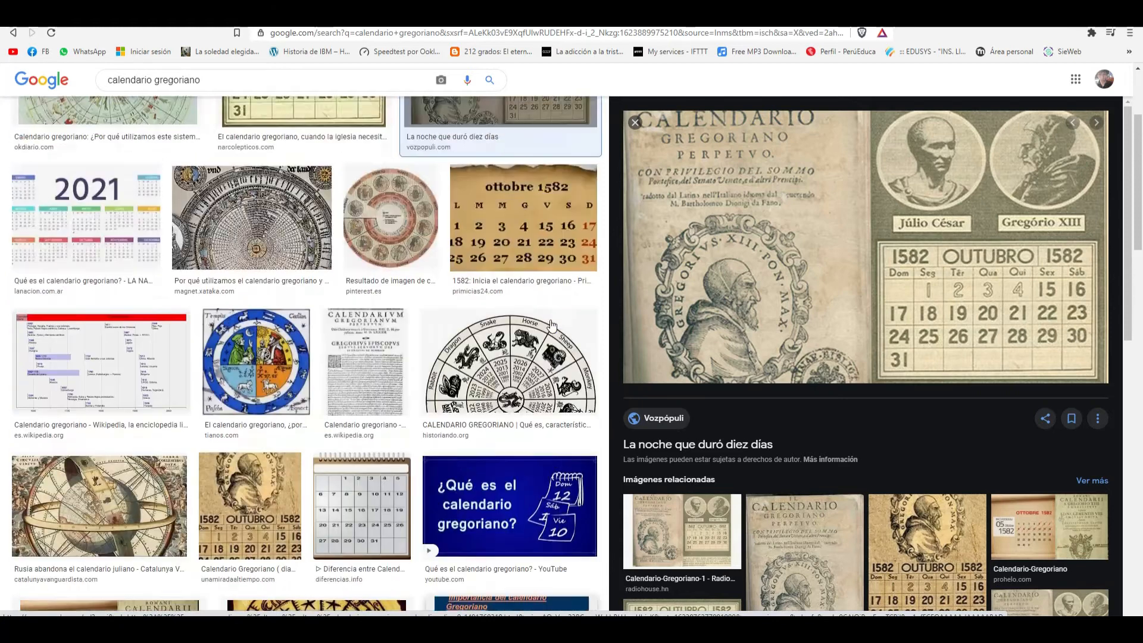
pyautogui.scroll(-12, 551, 324)
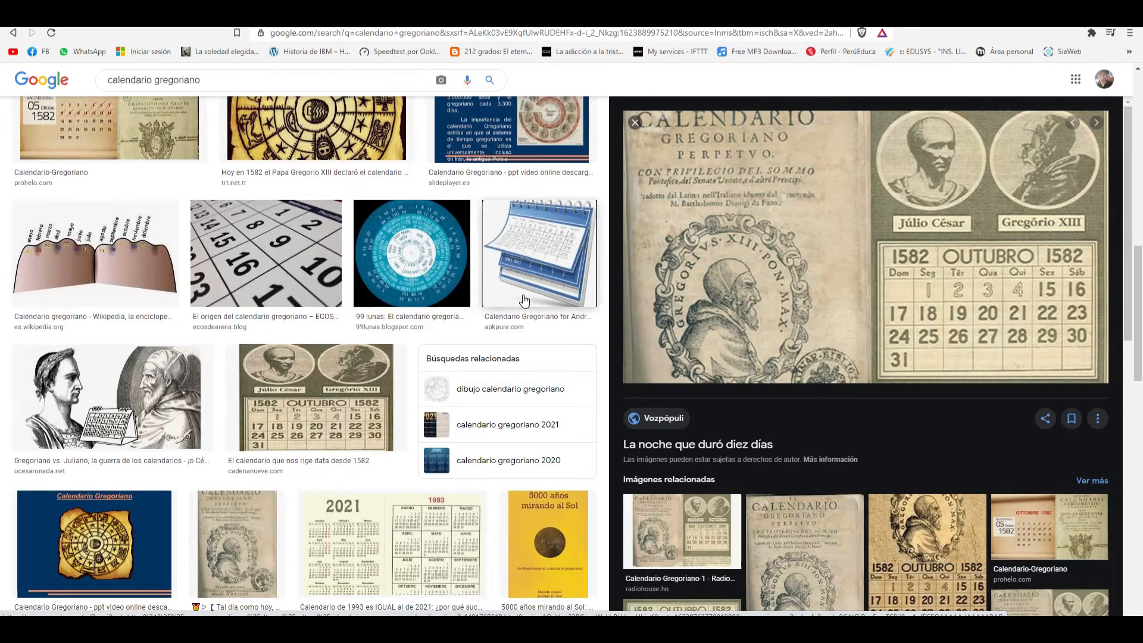
pyautogui.scroll(-2, 523, 294)
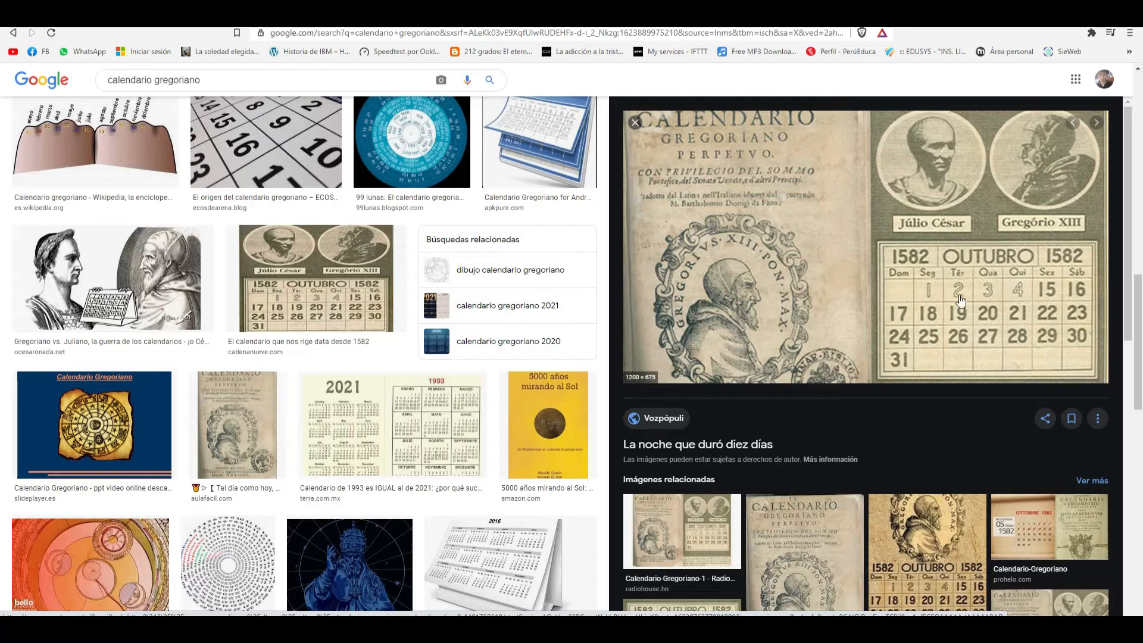
pyautogui.scroll(-1, 582, 319)
pyautogui.scroll(-8, 582, 318)
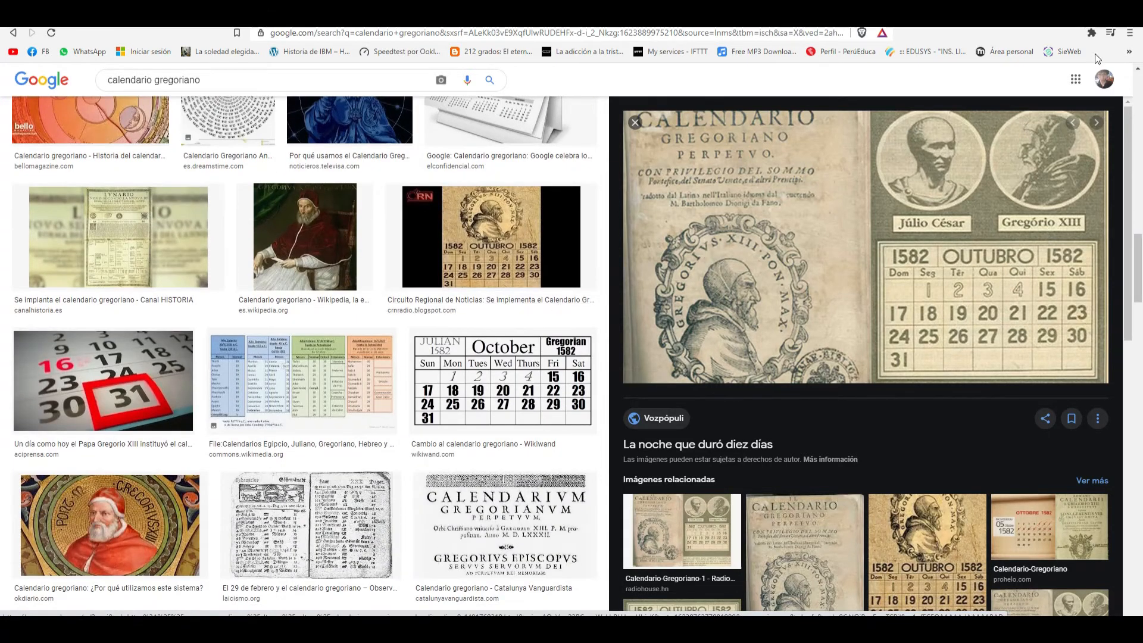
# - Return to the Word document, clear the June 2021 calendar's contents and delete the whole table
pyautogui.hotkey('alt', 'Tab')
pyautogui.click(732, 307)
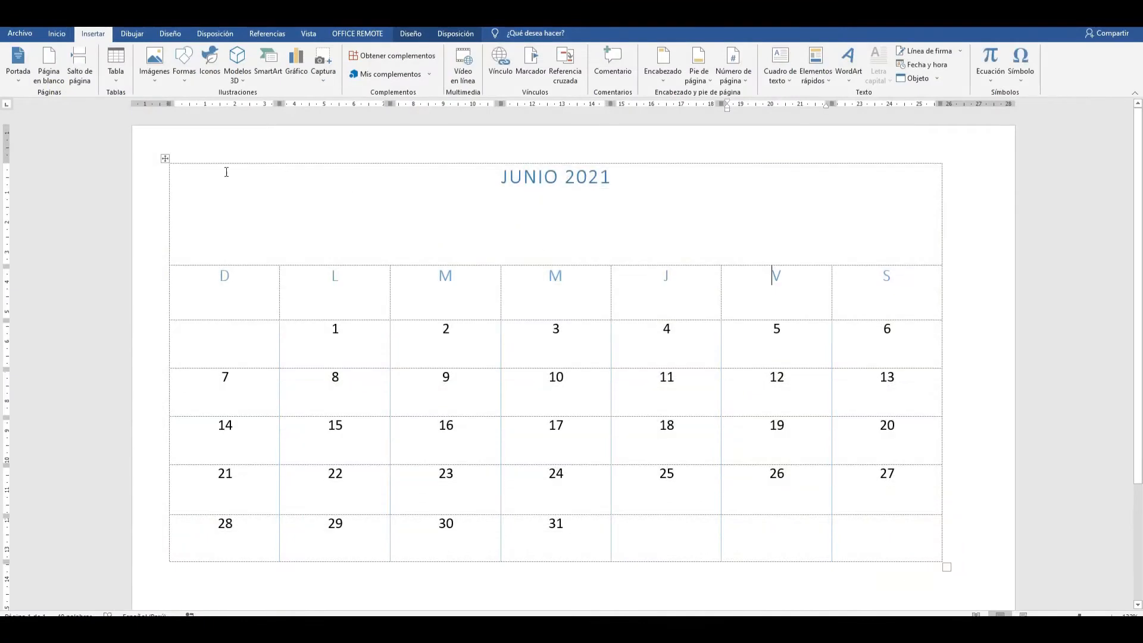
pyautogui.click(165, 159)
pyautogui.press('Delete')
pyautogui.rightClick(166, 160)
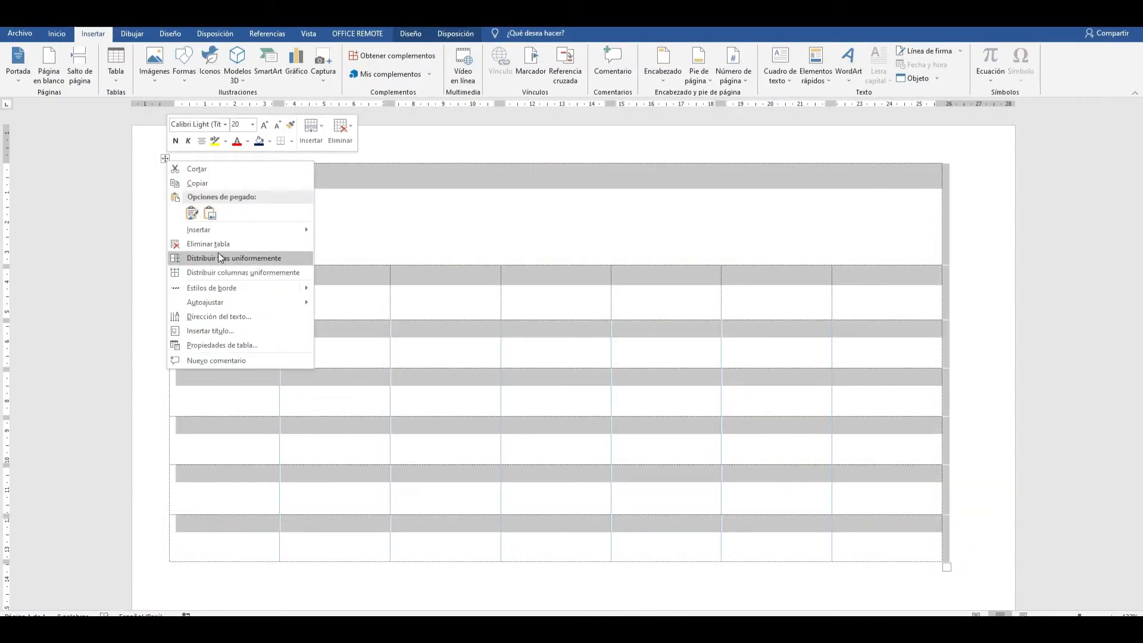
pyautogui.click(231, 242)
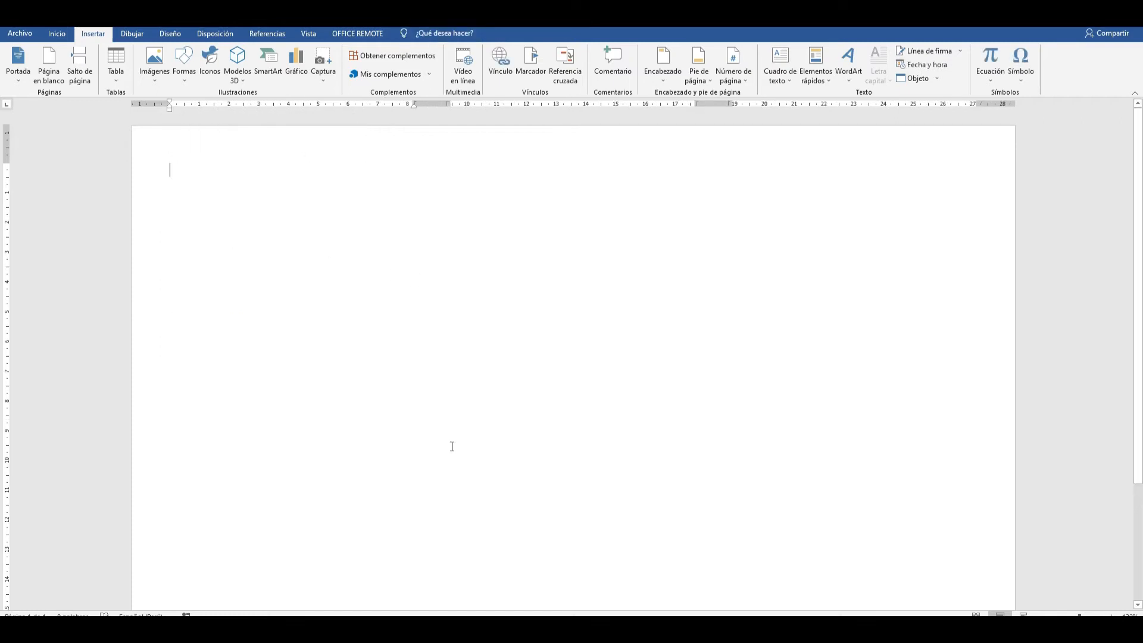
# - Browse the built-in quick tables and insert the Calendario 4 calendar on the blank page
pyautogui.click(115, 78)
pyautogui.moveTo(194, 257)
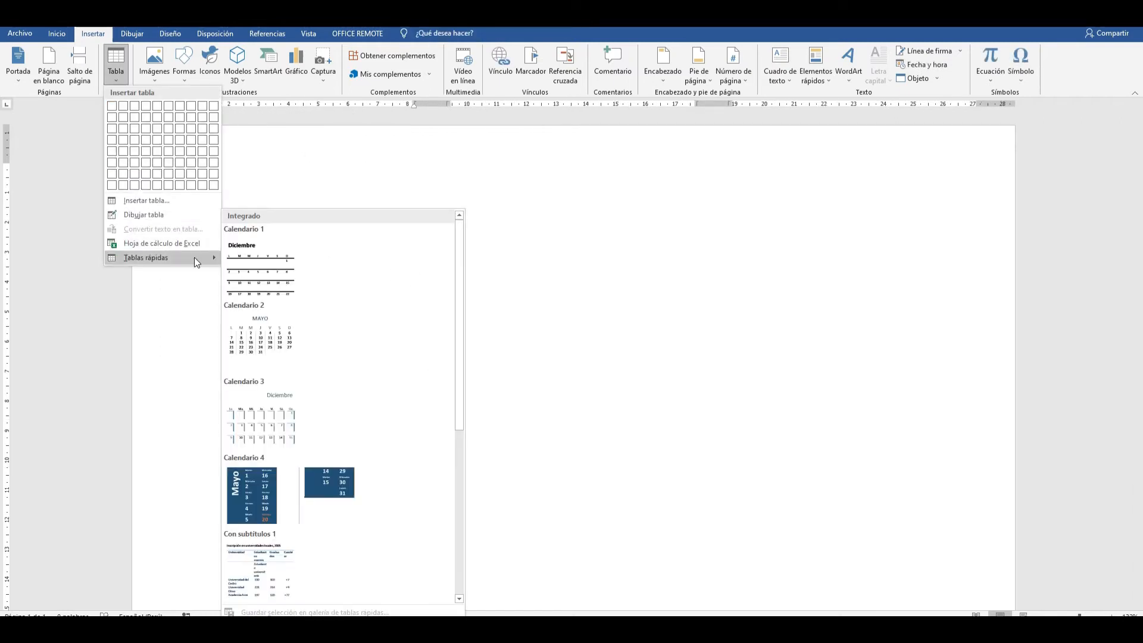
pyautogui.scroll(-5, 313, 331)
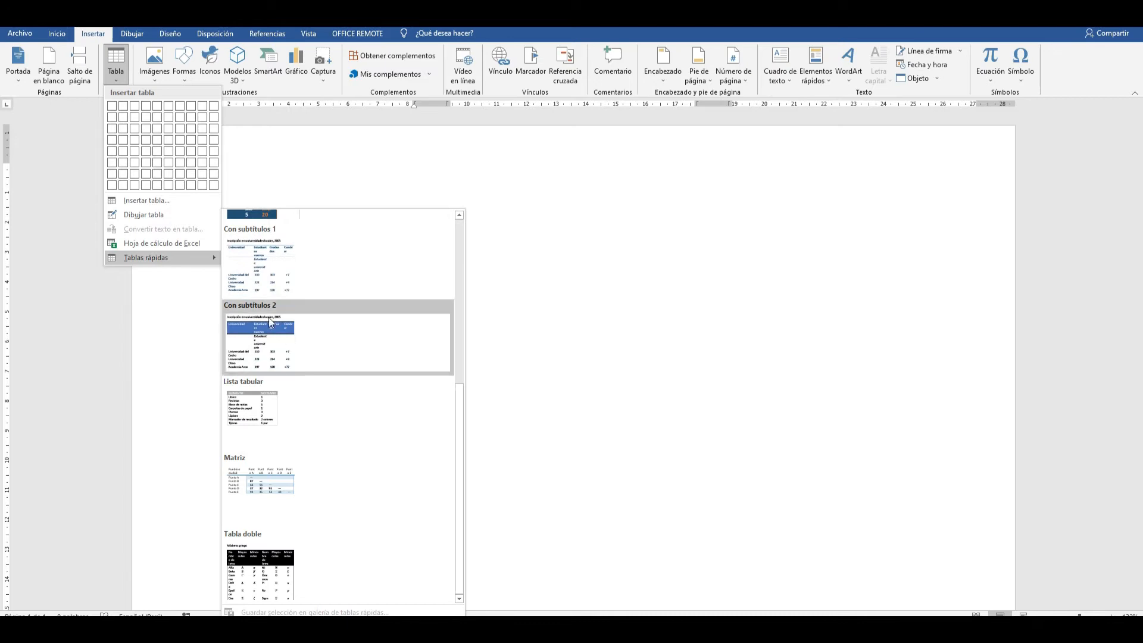
pyautogui.scroll(5, 276, 423)
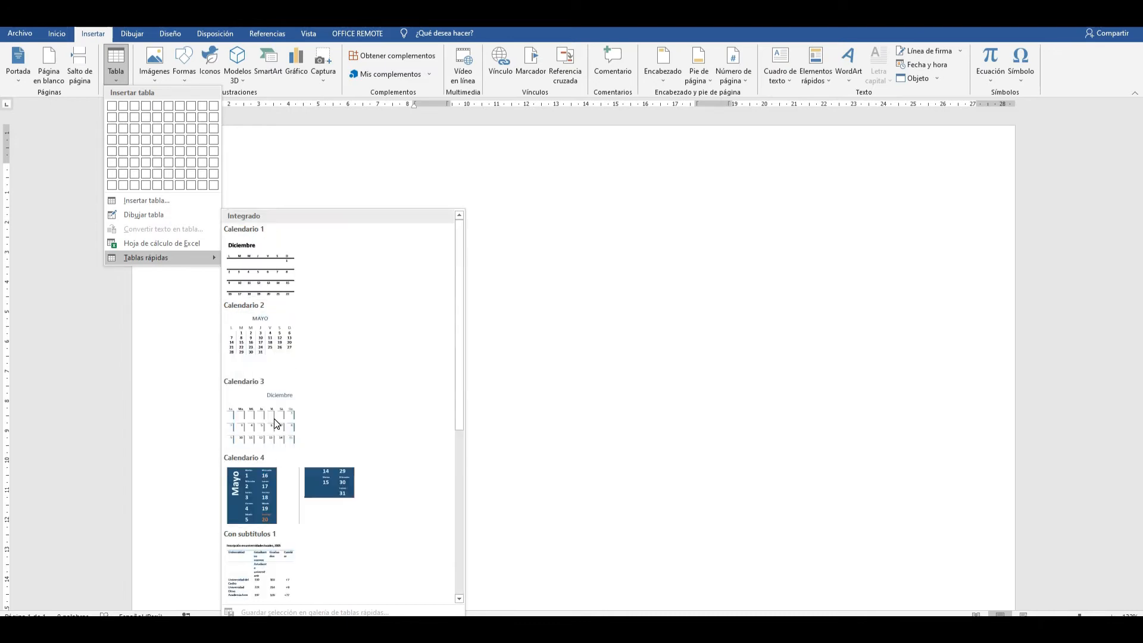
pyautogui.scroll(-3, 276, 423)
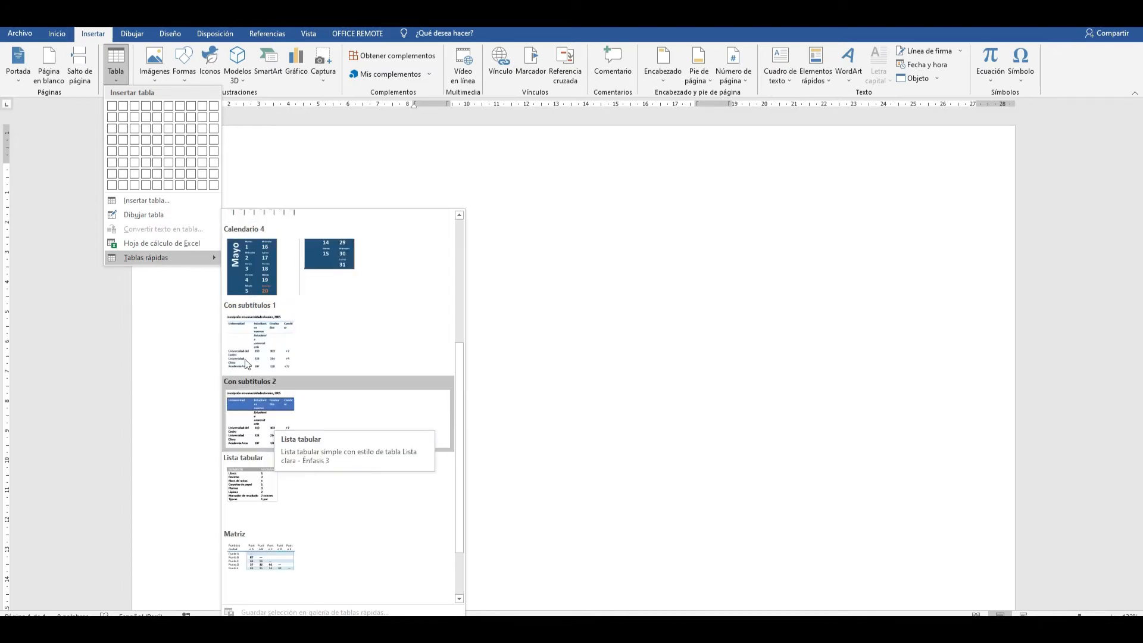
pyautogui.click(255, 281)
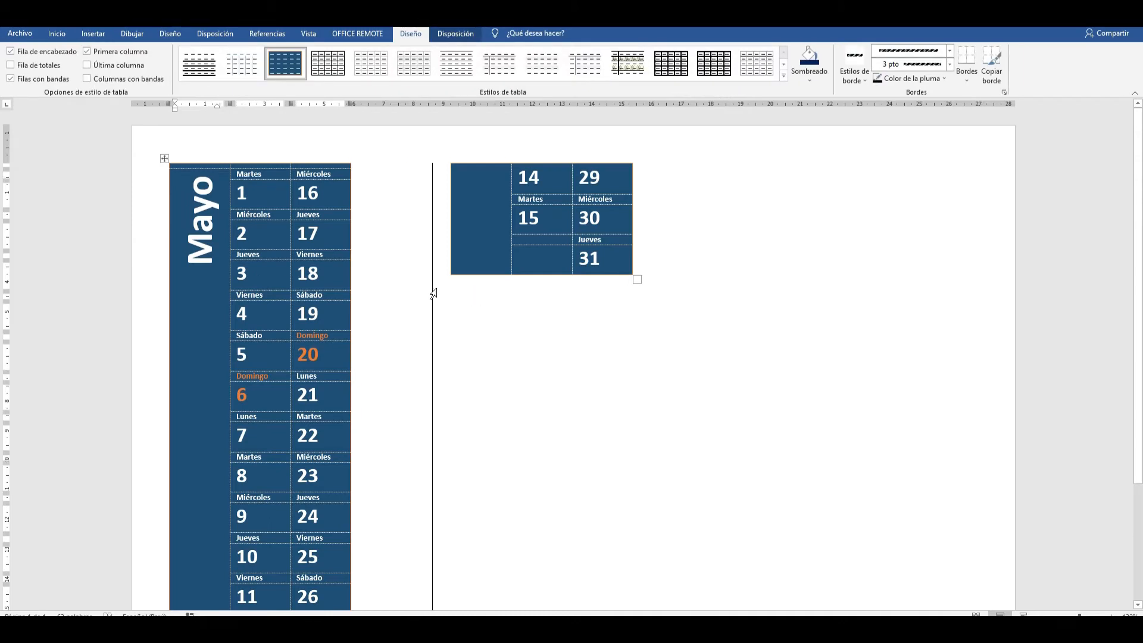
# - Examine how the vertical Mayo heading is laid out by selecting parts of its rotated text
pyautogui.moveTo(199, 259); pyautogui.dragTo(203, 188)
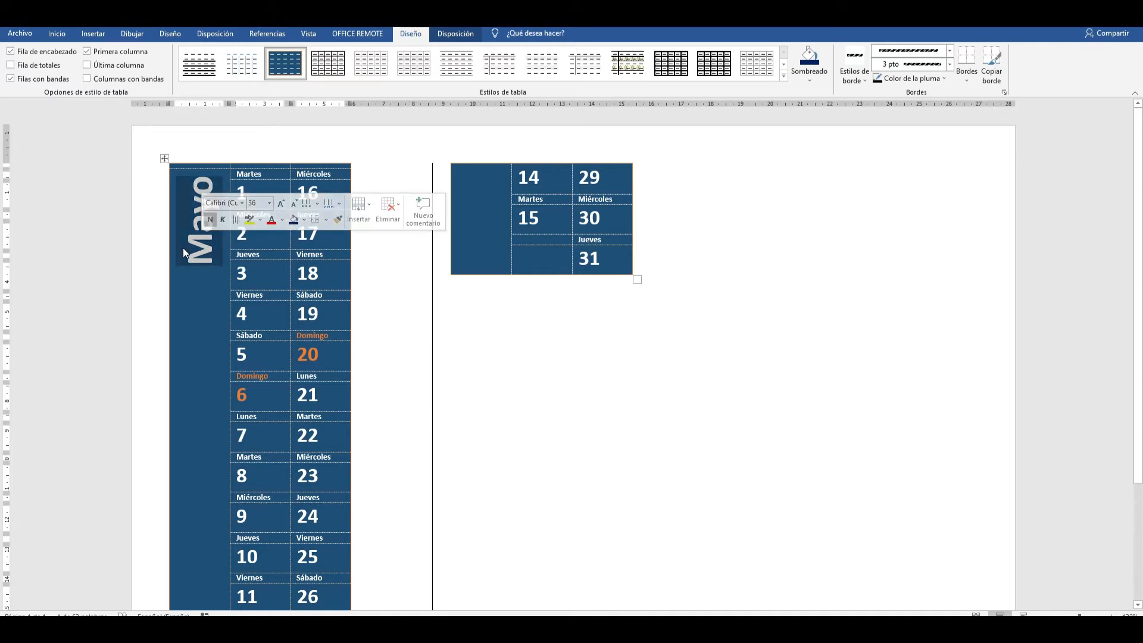
pyautogui.click(199, 265)
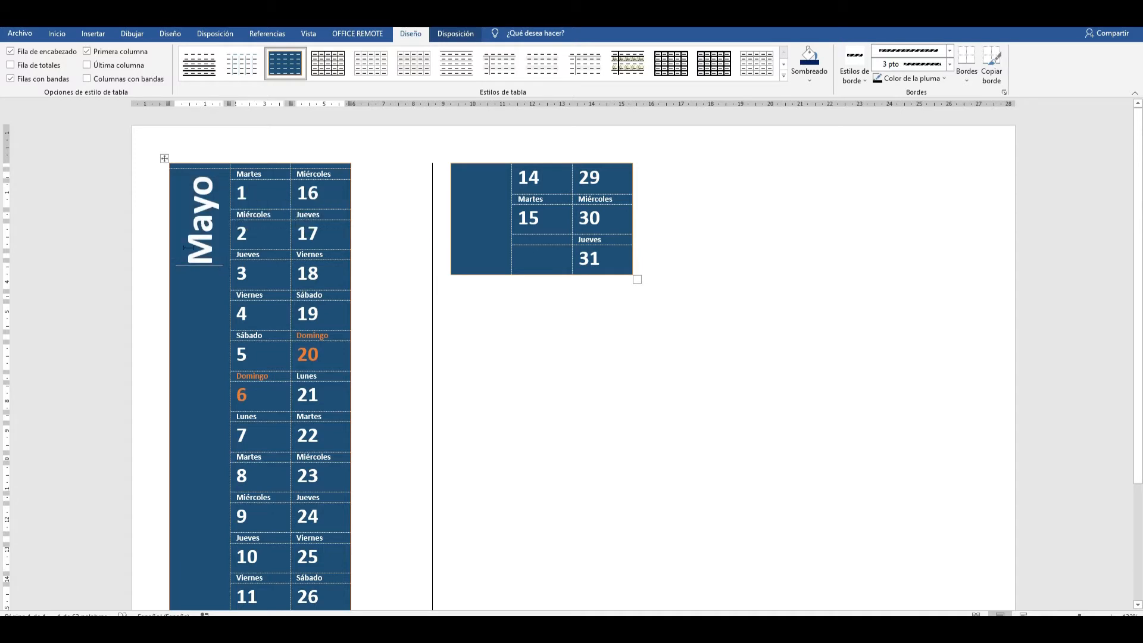
pyautogui.moveTo(199, 264); pyautogui.dragTo(209, 195)
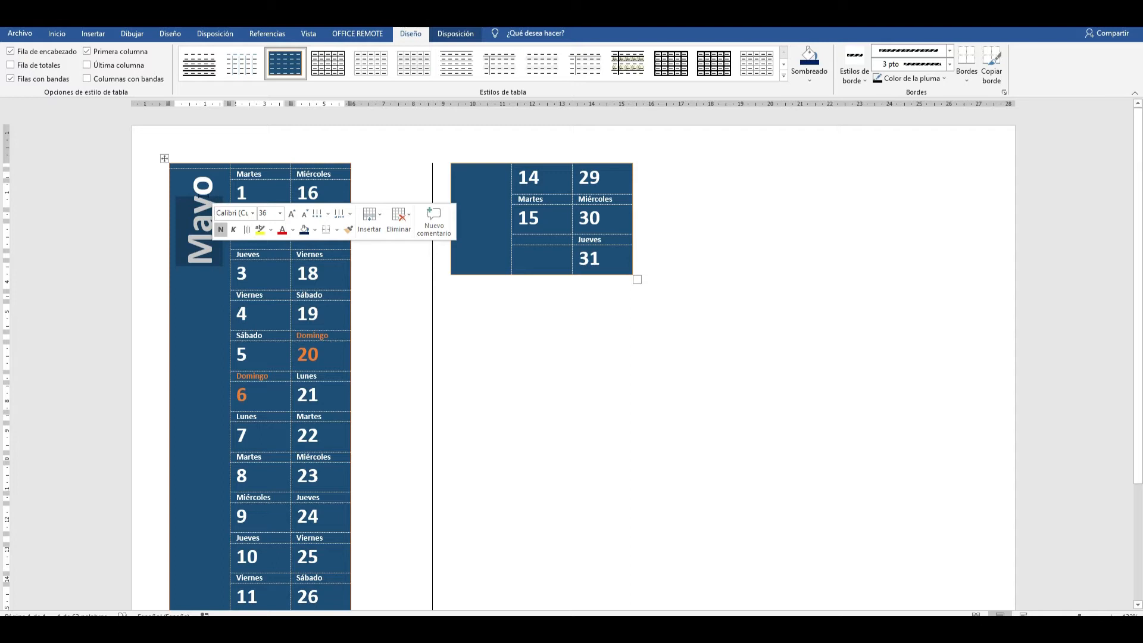
pyautogui.click(195, 212)
pyautogui.moveTo(200, 234); pyautogui.dragTo(204, 201)
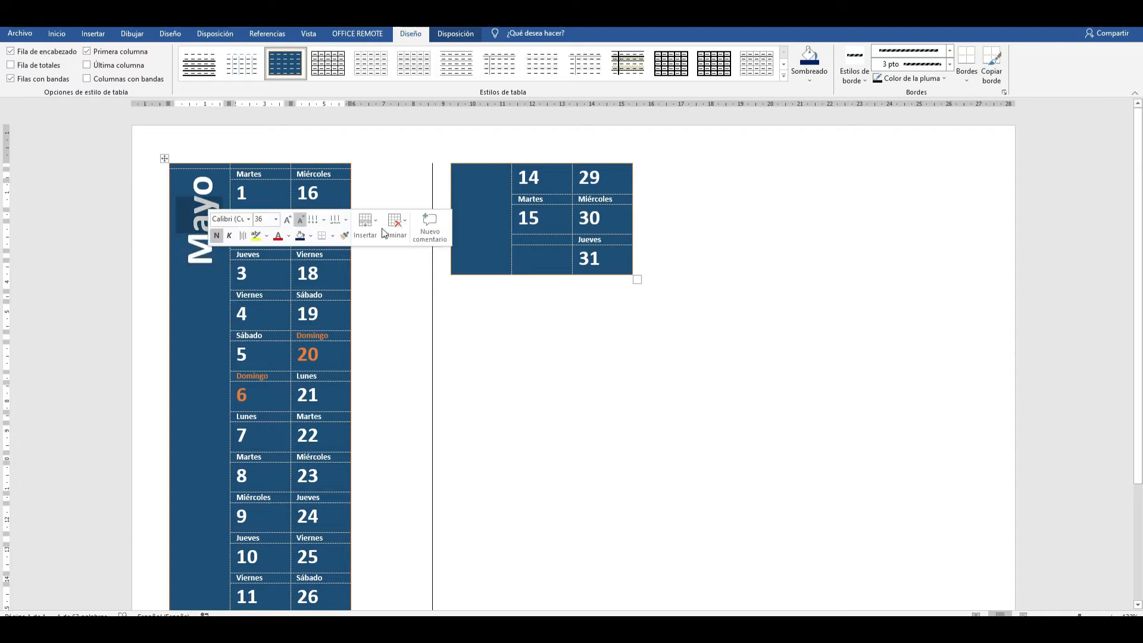
pyautogui.click(596, 304)
# - Clear the contents of the blue Mayo calendar and delete the whole table from the page
pyautogui.click(165, 158)
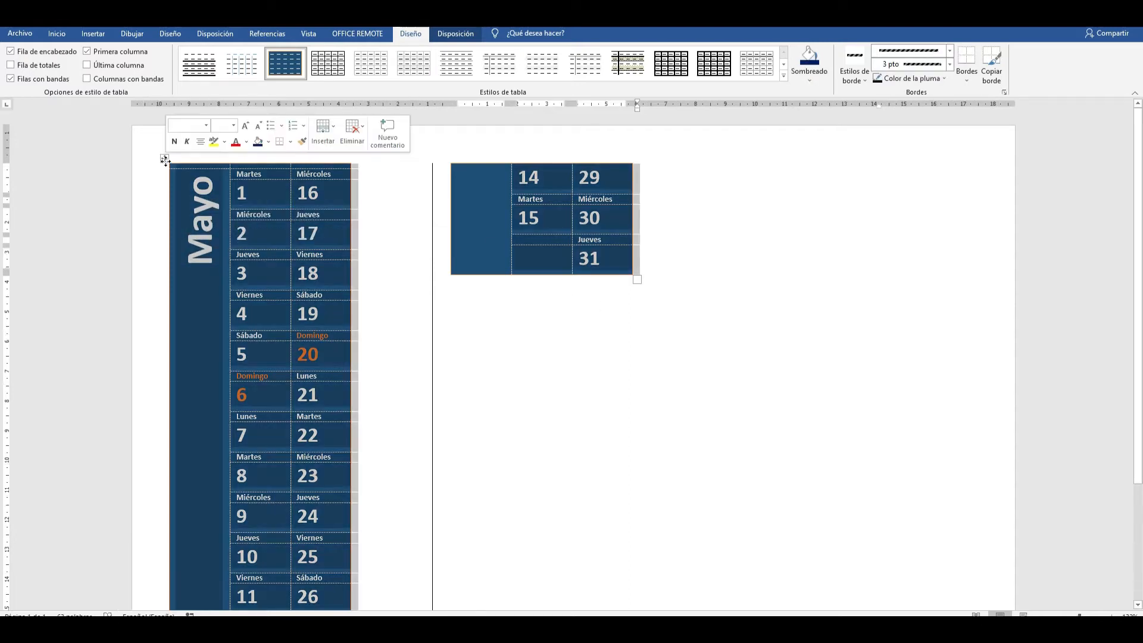
pyautogui.press('Delete')
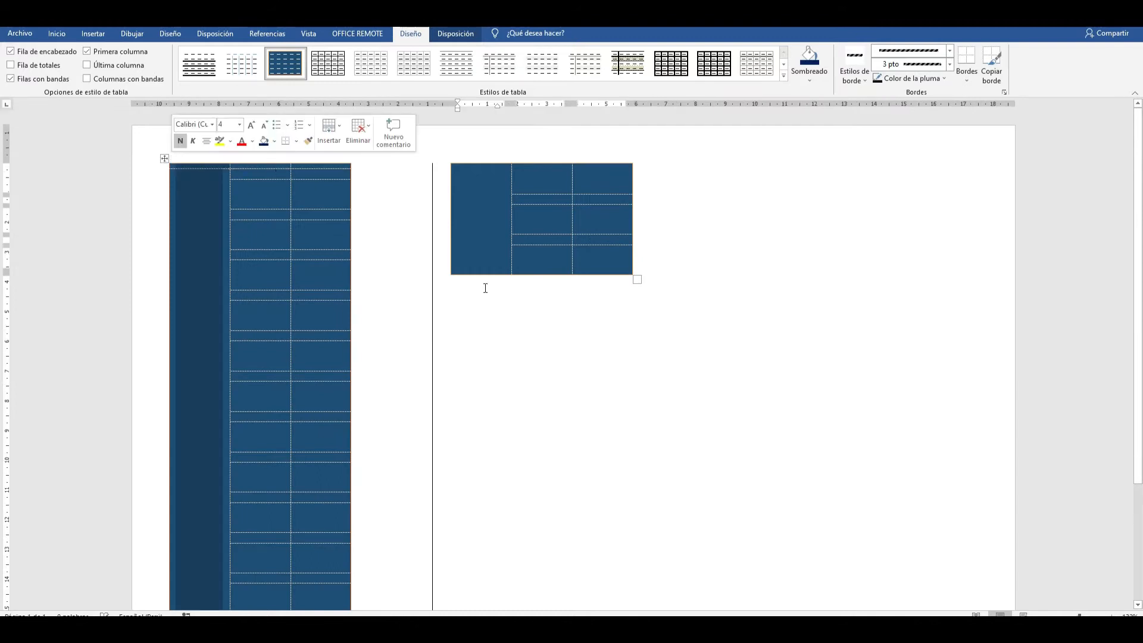
pyautogui.click(495, 302)
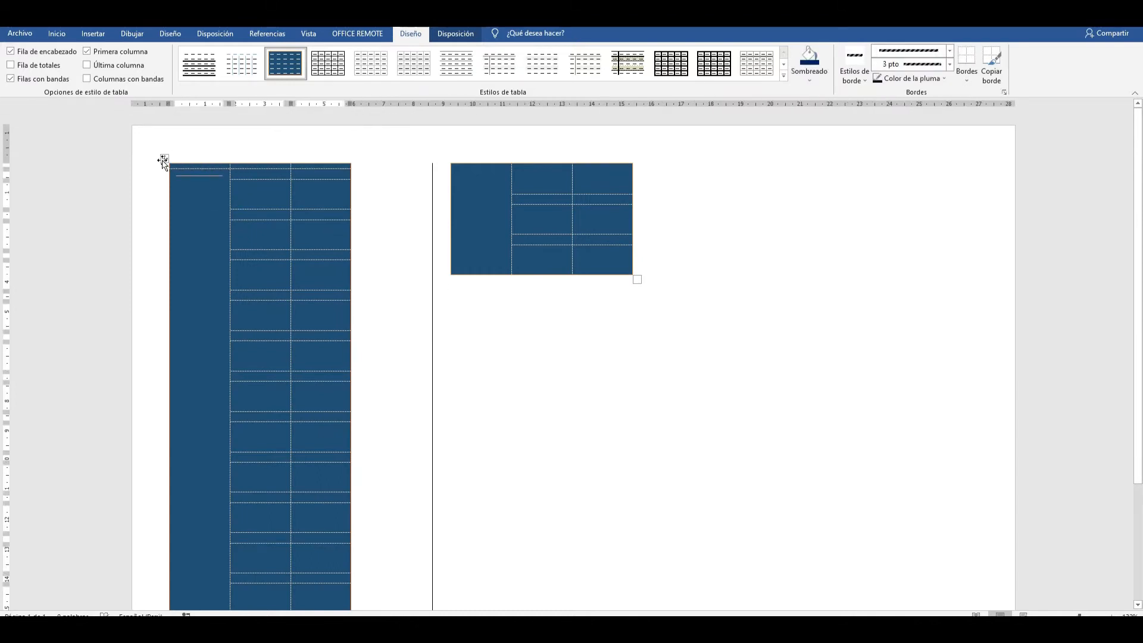
pyautogui.click(164, 159)
pyautogui.press('Delete')
pyautogui.click(163, 159)
pyautogui.rightClick(163, 159)
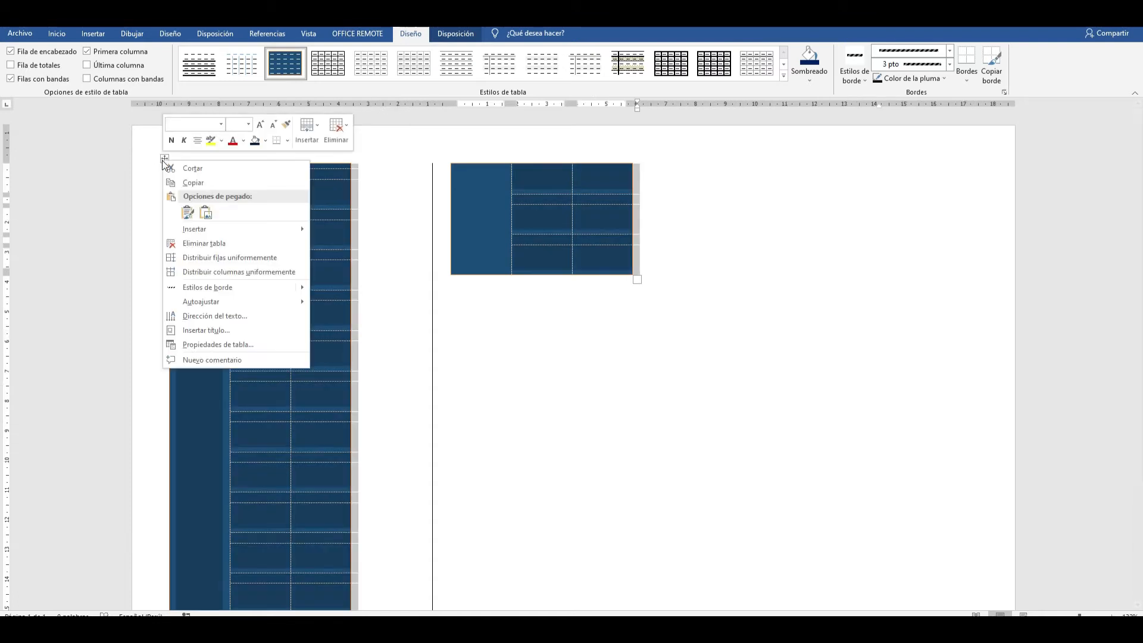
pyautogui.click(230, 243)
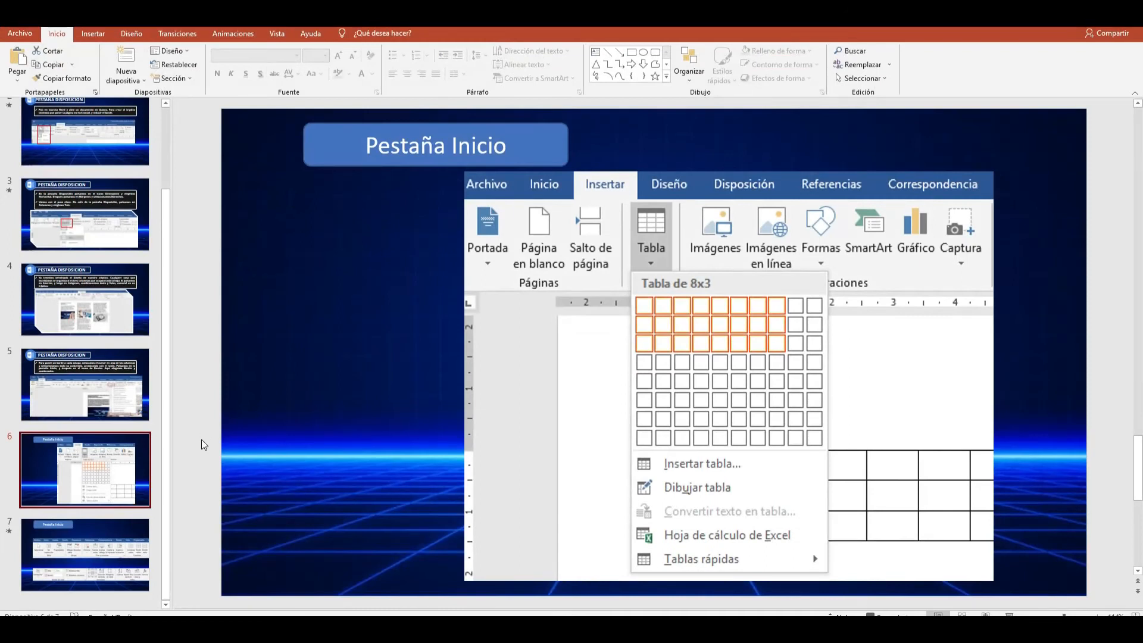
# - View the seventh slide of the PowerPoint presentation and switch to Word to look at the CLASE TRIPTICO document
pyautogui.click(85, 553)
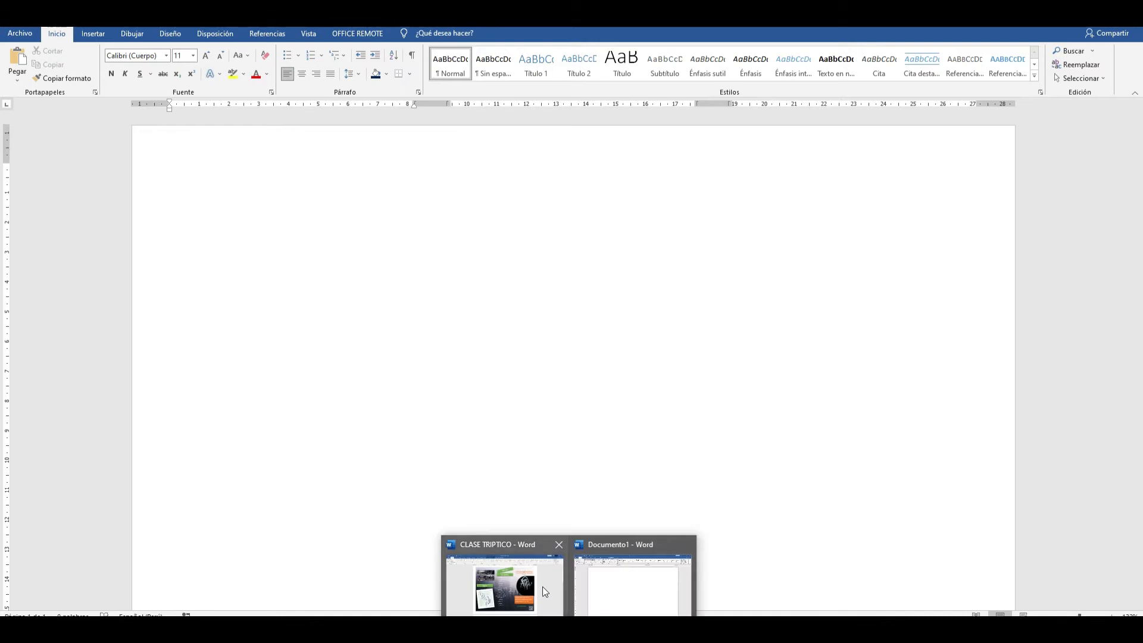
pyautogui.click(543, 588)
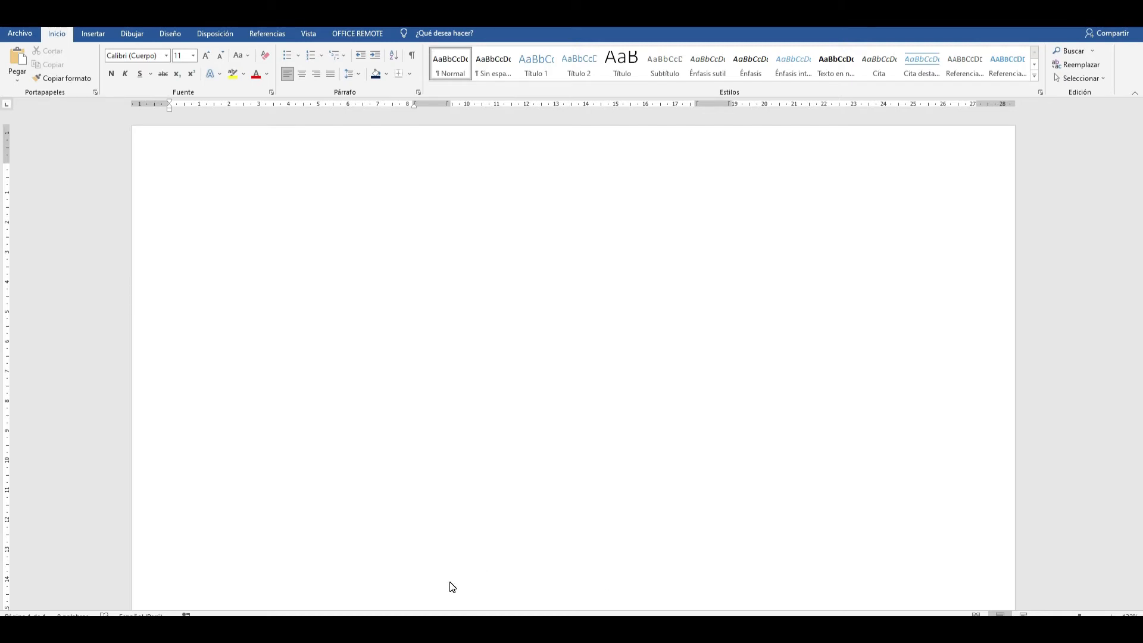
# - Enter the sample title LA 2DA GUERRA MUNDIAL in the blank document and erase it completely
pyautogui.click(407, 233)
pyautogui.write('LA 2DA GUERRA MUNDIAL')
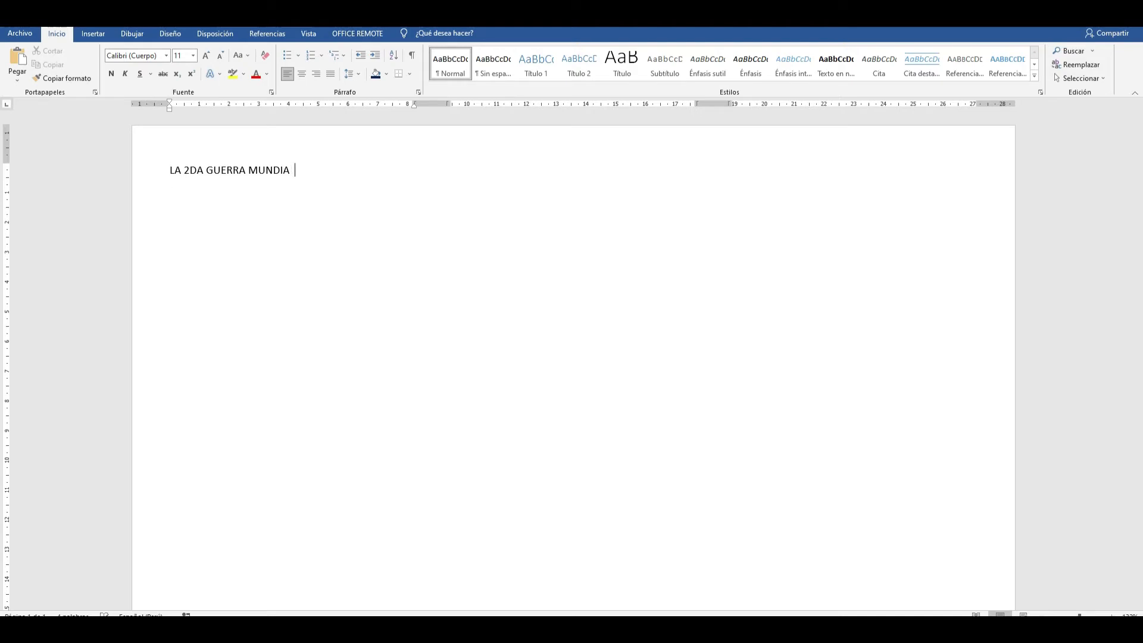
pyautogui.press('BackSpace')
pyautogui.press('BackSpace')
pyautogui.press('BackSpace')
pyautogui.press('BackSpace')
pyautogui.press('BackSpace')
pyautogui.press('BackSpace')
pyautogui.press('BackSpace')
pyautogui.press('BackSpace')
pyautogui.press('BackSpace')
pyautogui.press('BackSpace')
pyautogui.press('BackSpace')
pyautogui.press('BackSpace')
pyautogui.press('BackSpace')
pyautogui.press('BackSpace')
pyautogui.press('BackSpace')
pyautogui.press('BackSpace')
pyautogui.press('BackSpace')
pyautogui.press('BackSpace')
pyautogui.press('BackSpace')
pyautogui.press('BackSpace')
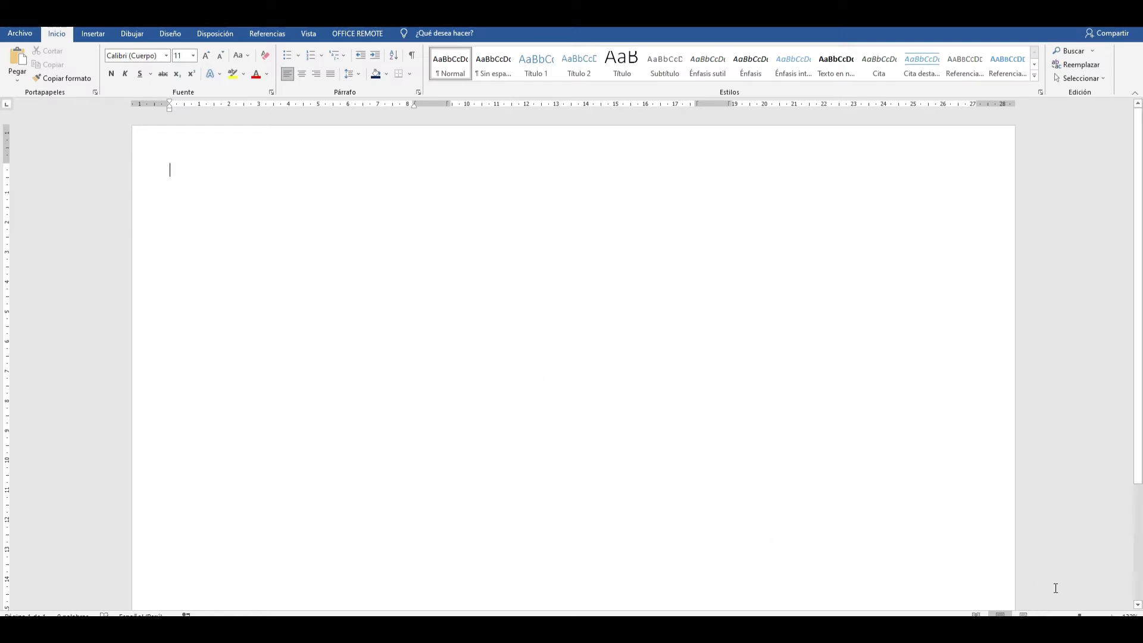
pyautogui.keyDown('ctrl'); pyautogui.scroll(-3, 951, 489); pyautogui.keyUp('ctrl')
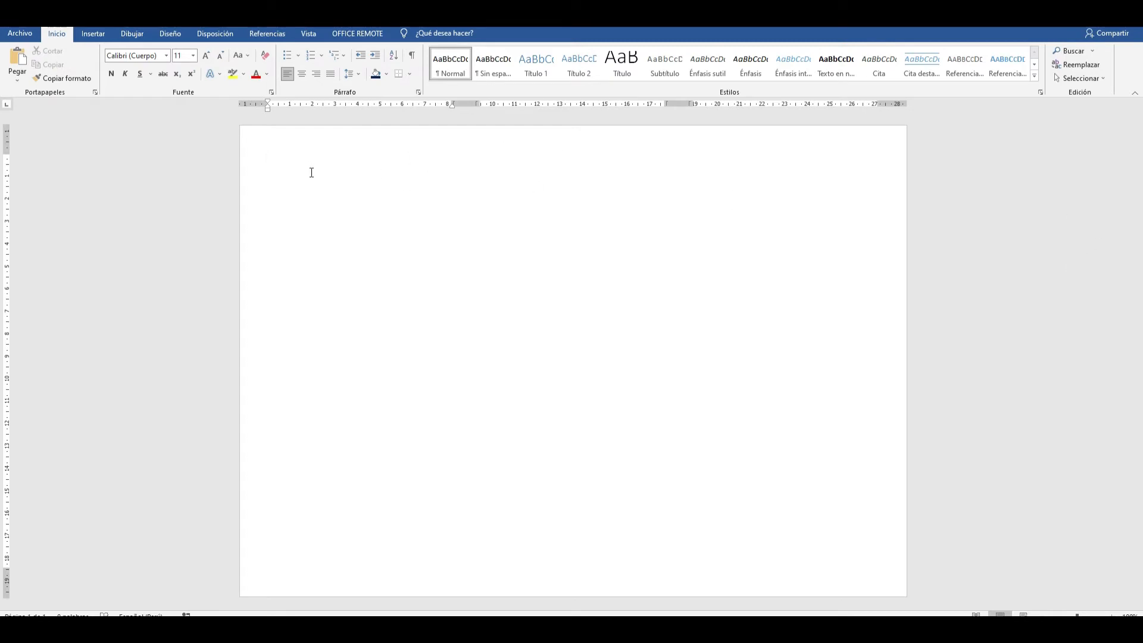
pyautogui.click(96, 34)
pyautogui.click(182, 70)
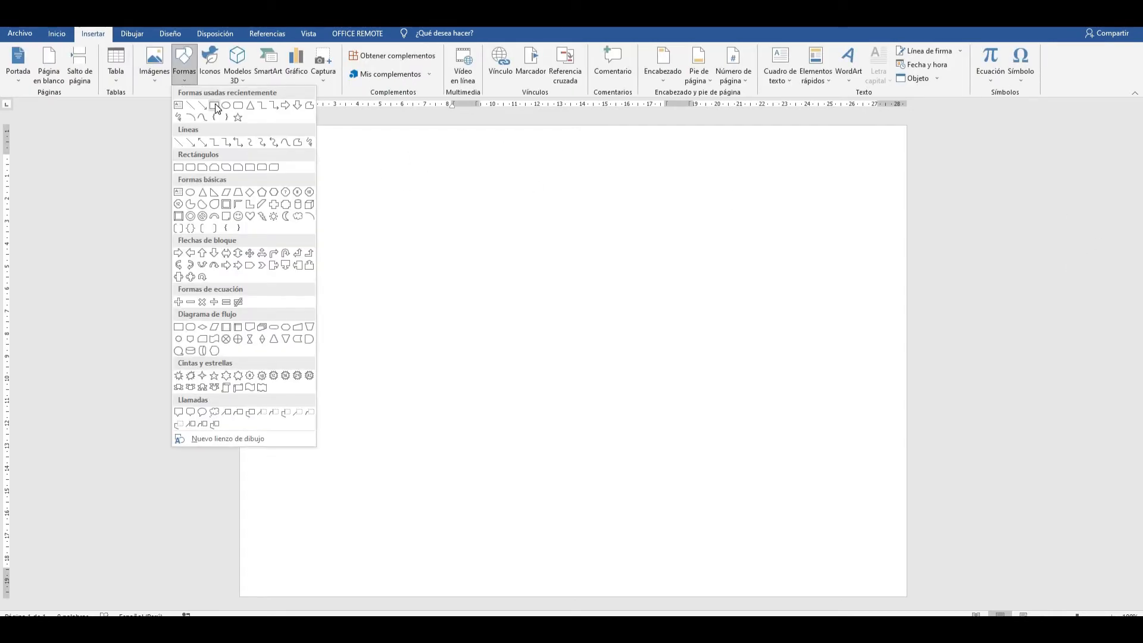
pyautogui.press('Escape')
pyautogui.moveTo(268, 151)
pyautogui.mouseDown()
pyautogui.moveTo(571, 357)
pyautogui.moveTo(761, 465)
pyautogui.moveTo(875, 595)
pyautogui.moveTo(870, 576)
pyautogui.mouseUp()
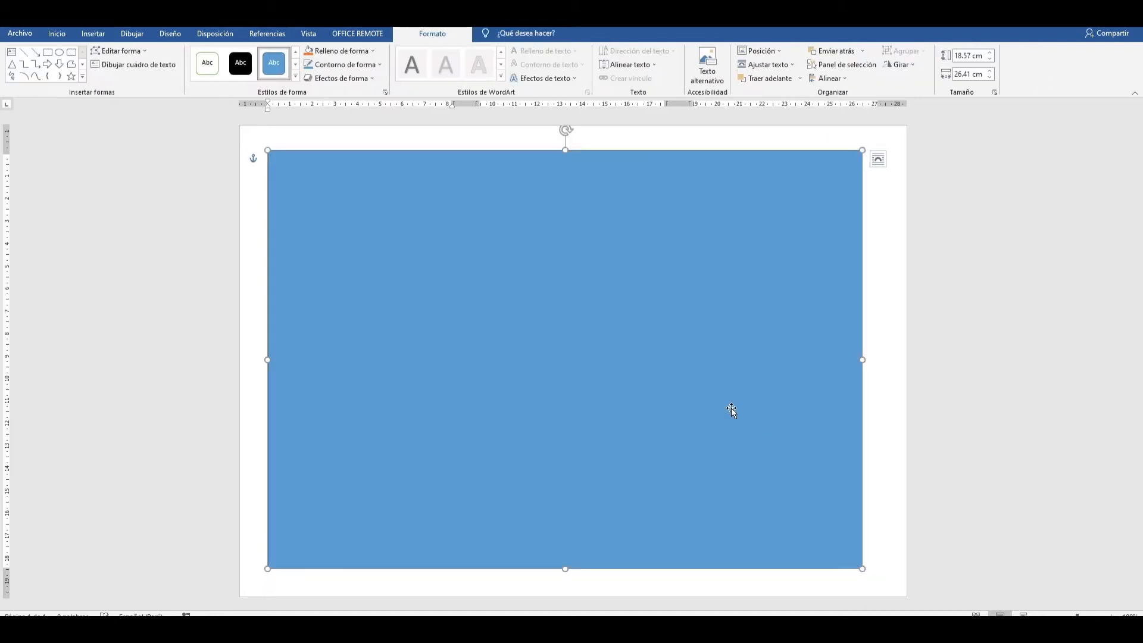
pyautogui.press('Delete')
# - Turn on the document gridlines and leave the navigation pane hidden
pyautogui.click(309, 36)
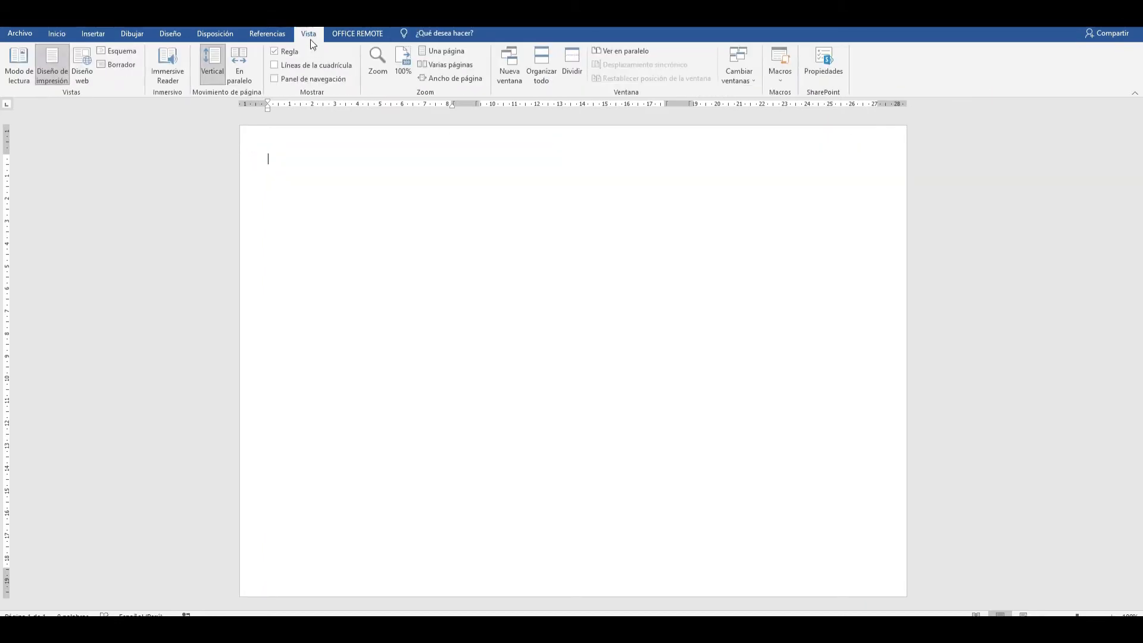
pyautogui.click(277, 80)
pyautogui.click(277, 80)
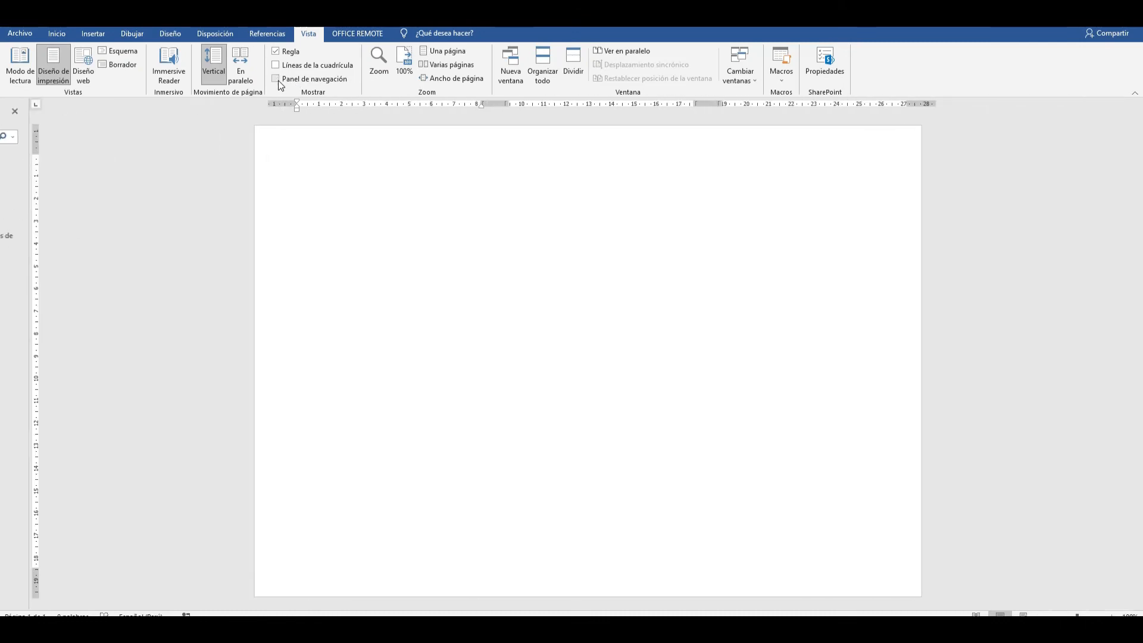
pyautogui.click(275, 65)
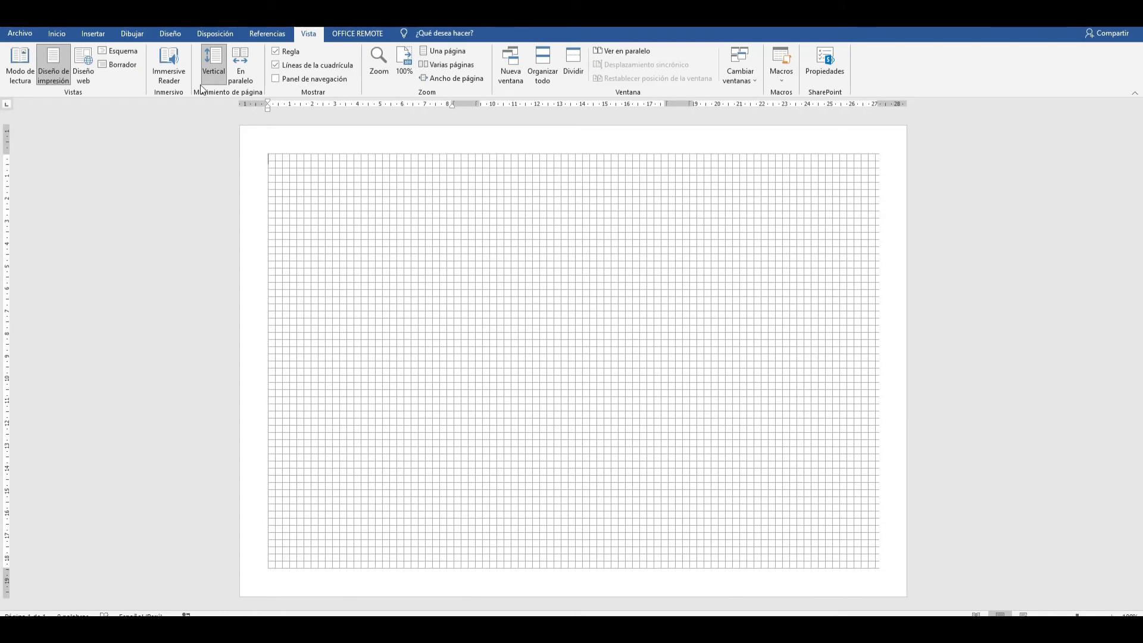
# - Draw a rectangle about 18.42 cm high and 27.31 cm wide that covers the whole gridded area
pyautogui.click(100, 33)
pyautogui.click(184, 63)
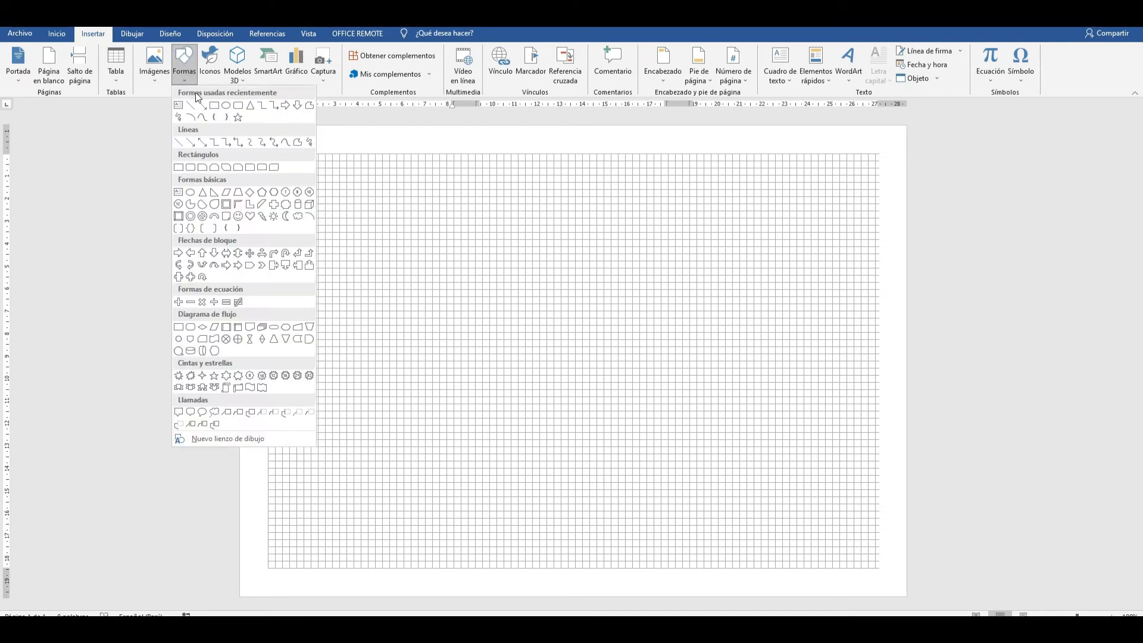
pyautogui.click(215, 106)
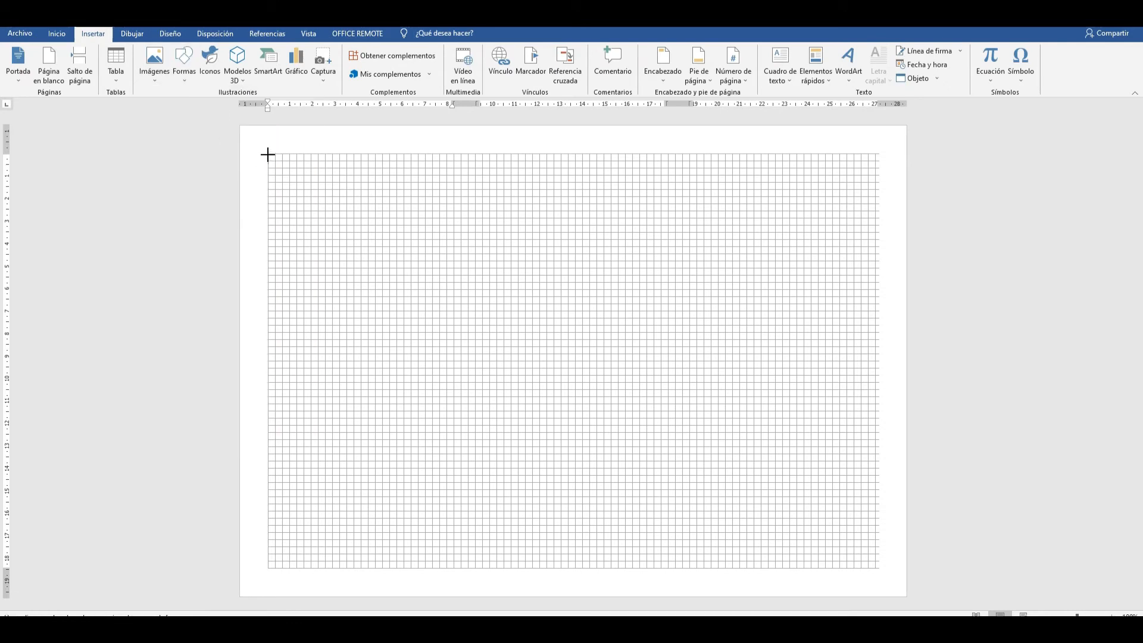
pyautogui.moveTo(268, 154); pyautogui.dragTo(882, 569)
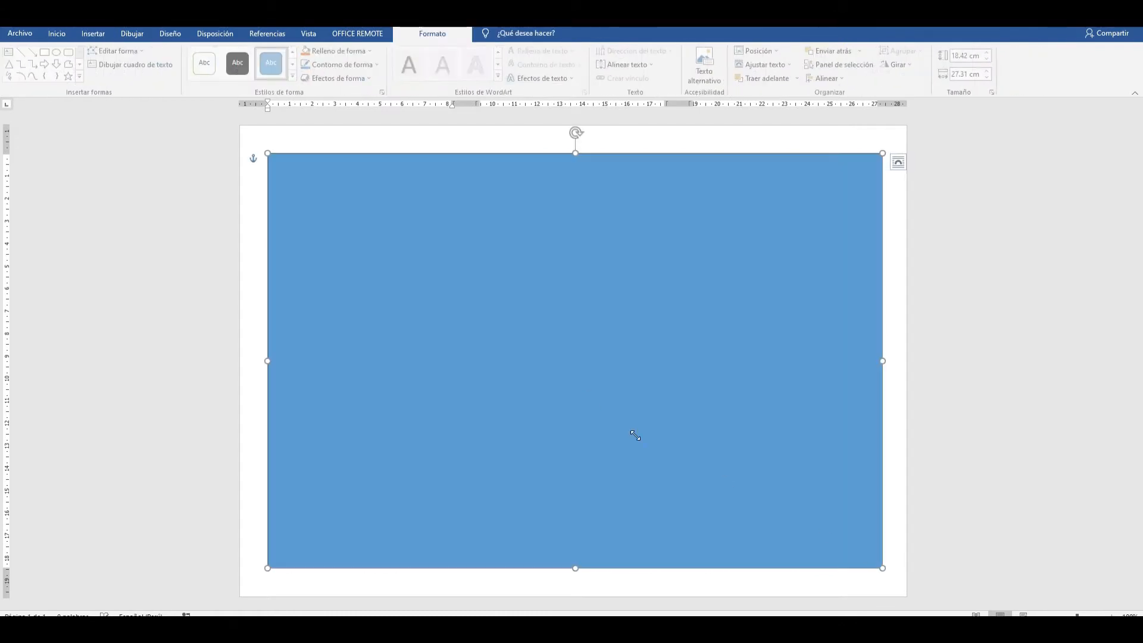
pyautogui.click(897, 293)
pyautogui.click(623, 273)
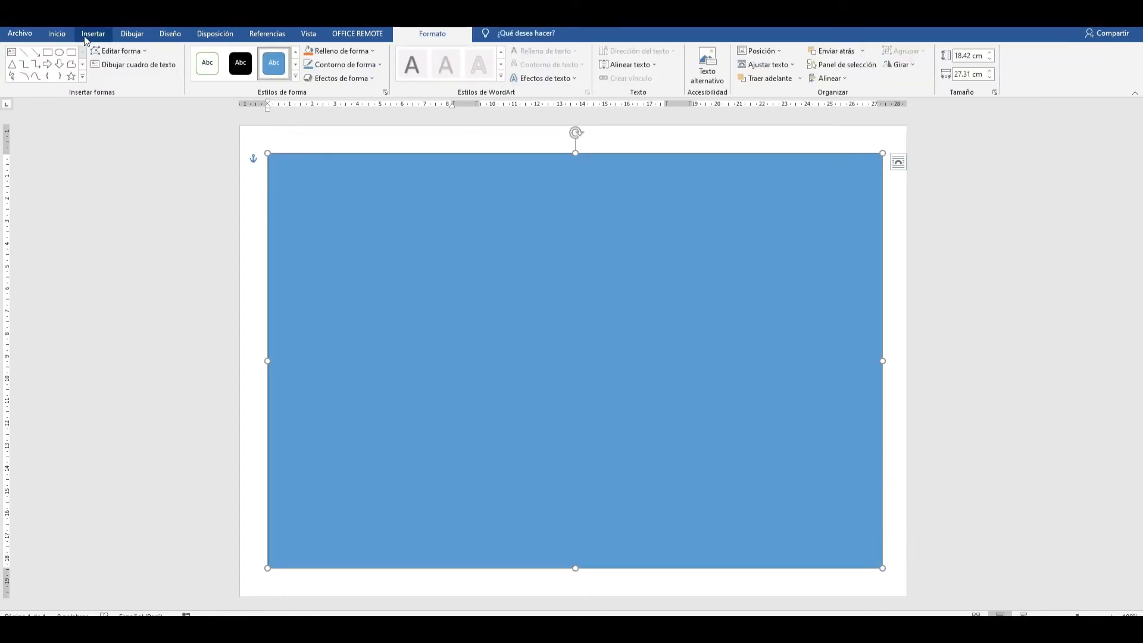
# - Draw a full-height rectangle about 18.42 by 7.94 cm in the middle of the page and fill it with standard purple
pyautogui.click(93, 34)
pyautogui.click(184, 60)
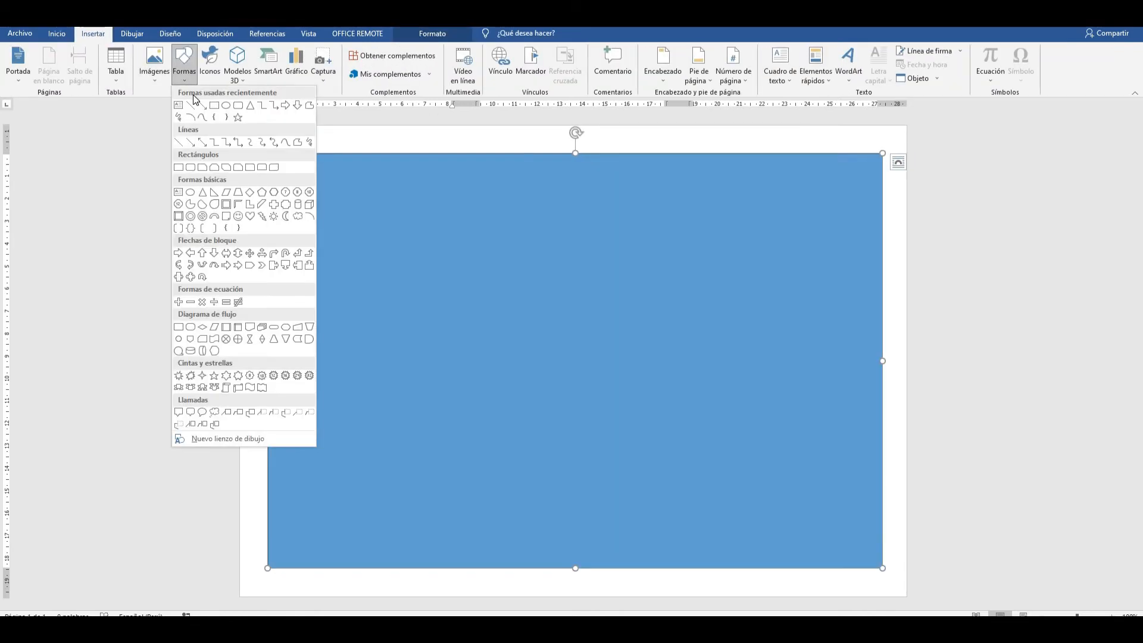
pyautogui.click(212, 105)
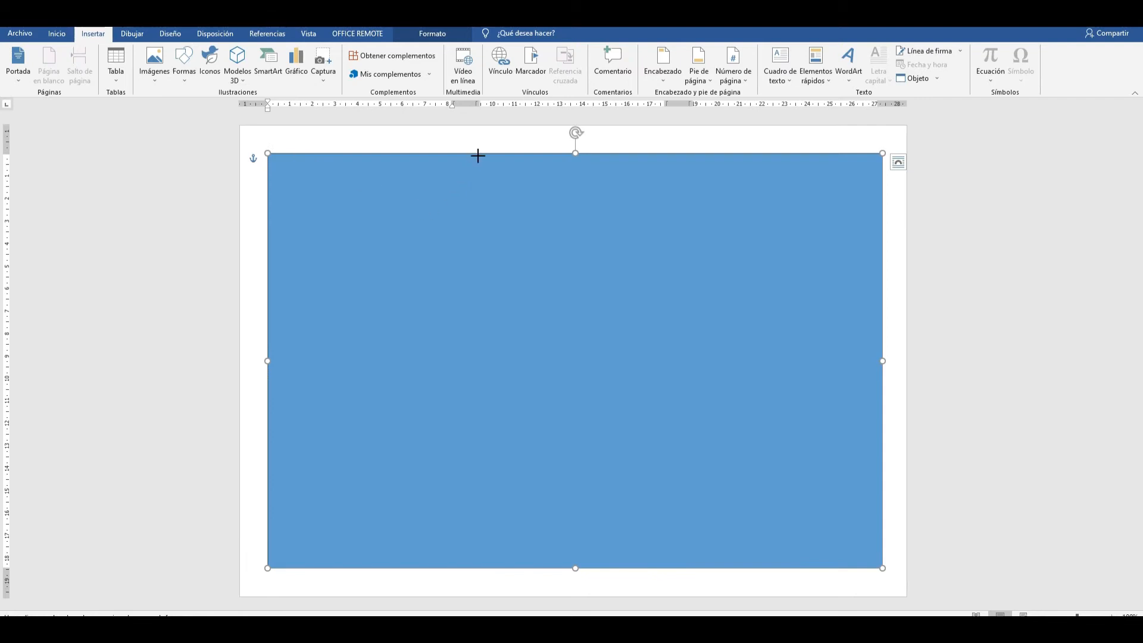
pyautogui.moveTo(482, 154)
pyautogui.mouseDown()
pyautogui.moveTo(630, 367)
pyautogui.moveTo(691, 564)
pyautogui.moveTo(660, 568)
pyautogui.mouseUp()
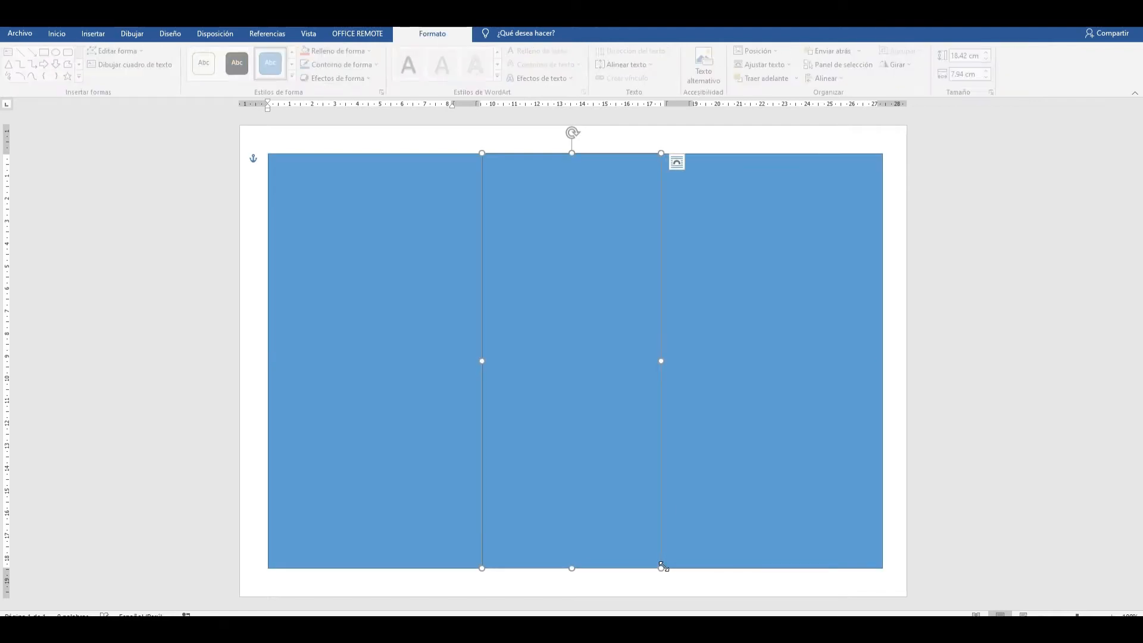
pyautogui.click(332, 55)
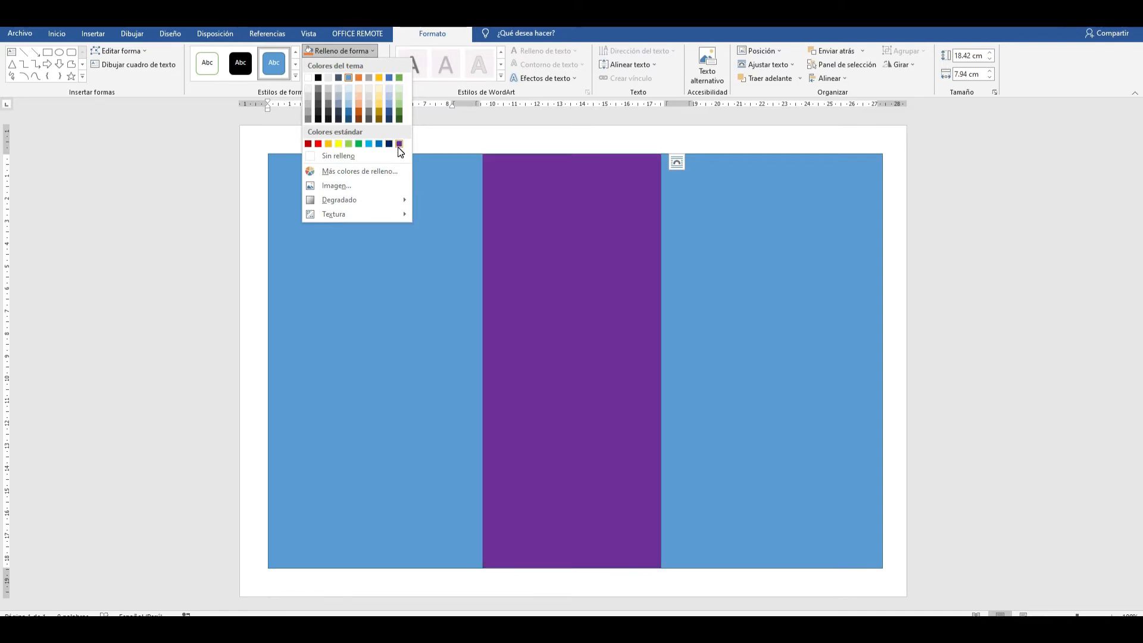
pyautogui.click(399, 143)
# - Fill the large background rectangle with standard blue
pyautogui.click(680, 220)
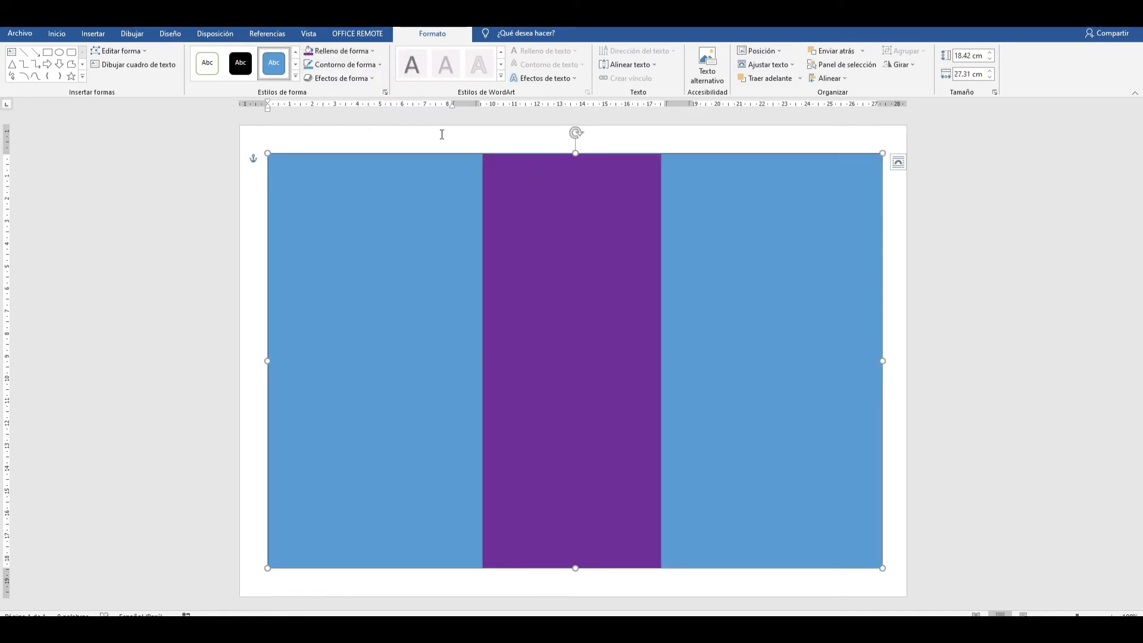
pyautogui.click(344, 47)
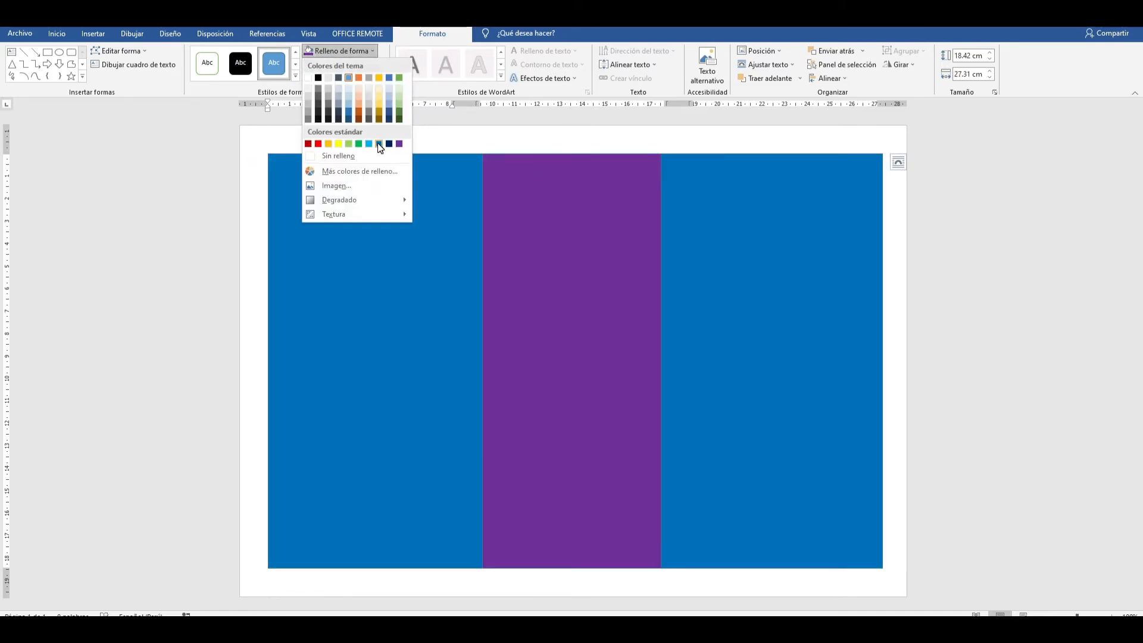
pyautogui.click(379, 144)
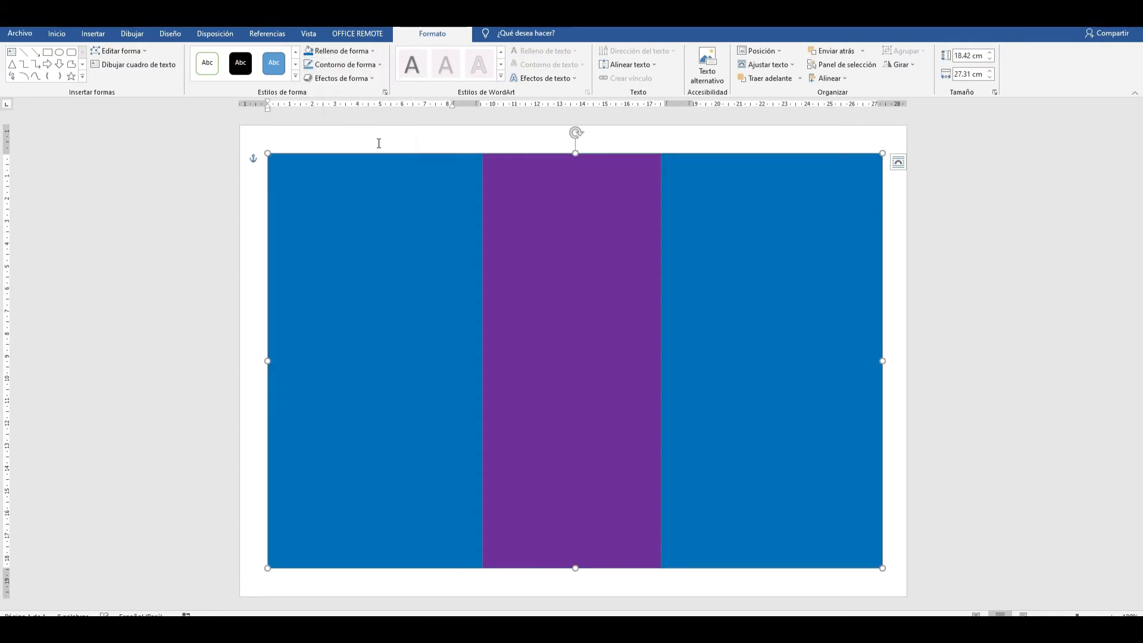
pyautogui.click(891, 299)
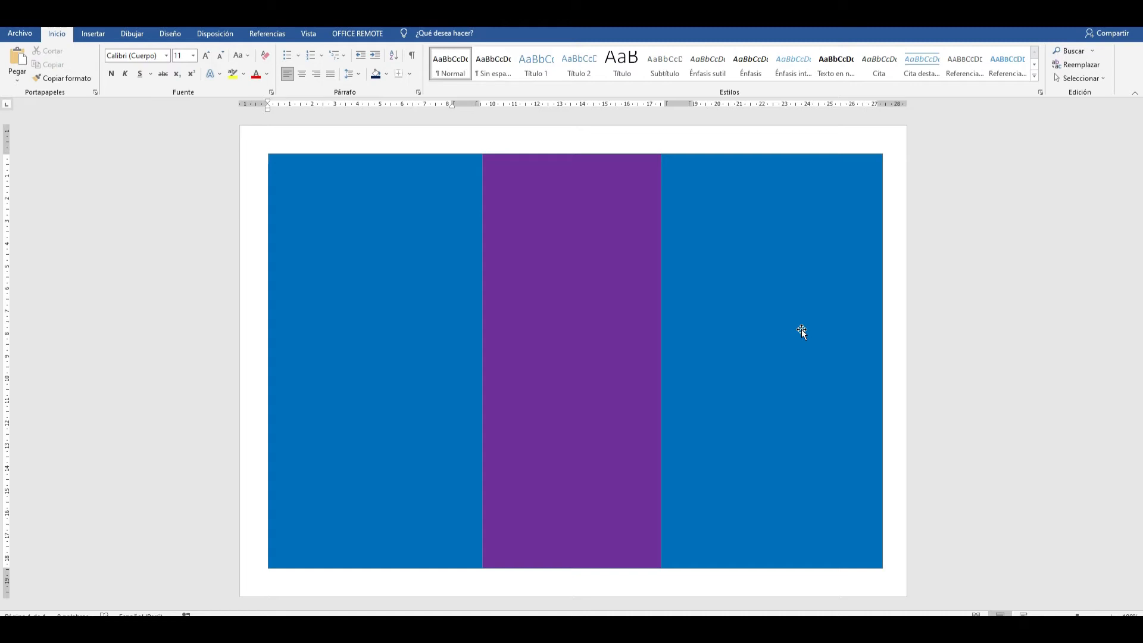
# - Widen the central purple rectangle outward on both sides to about 8.89 cm
pyautogui.click(544, 295)
pyautogui.moveTo(482, 357); pyautogui.dragTo(475, 360)
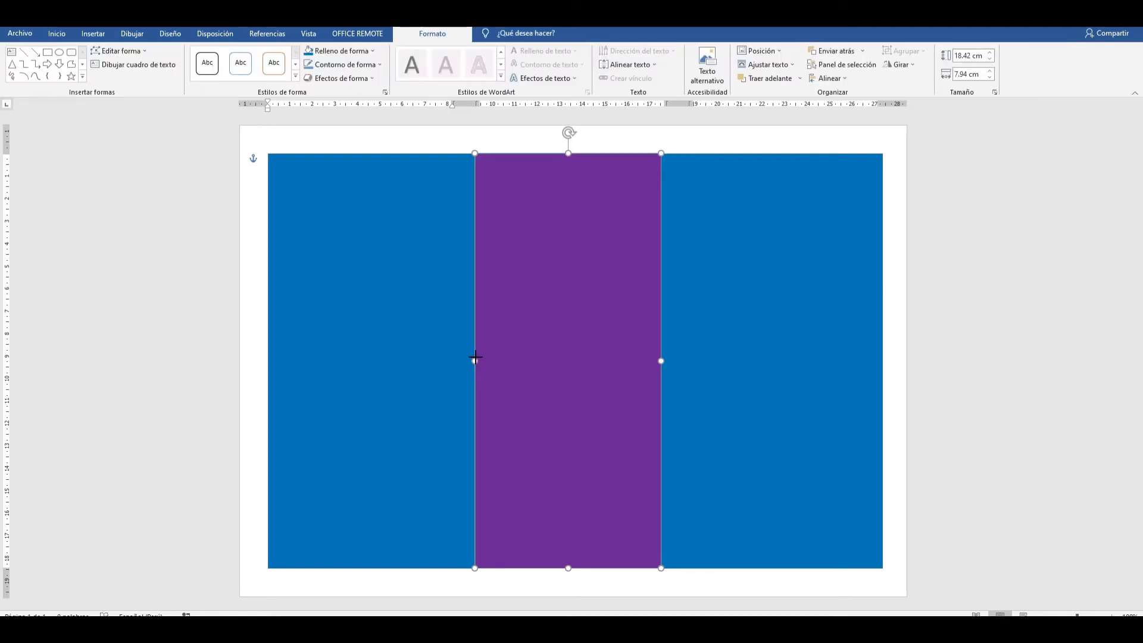
pyautogui.moveTo(661, 361); pyautogui.dragTo(673, 361)
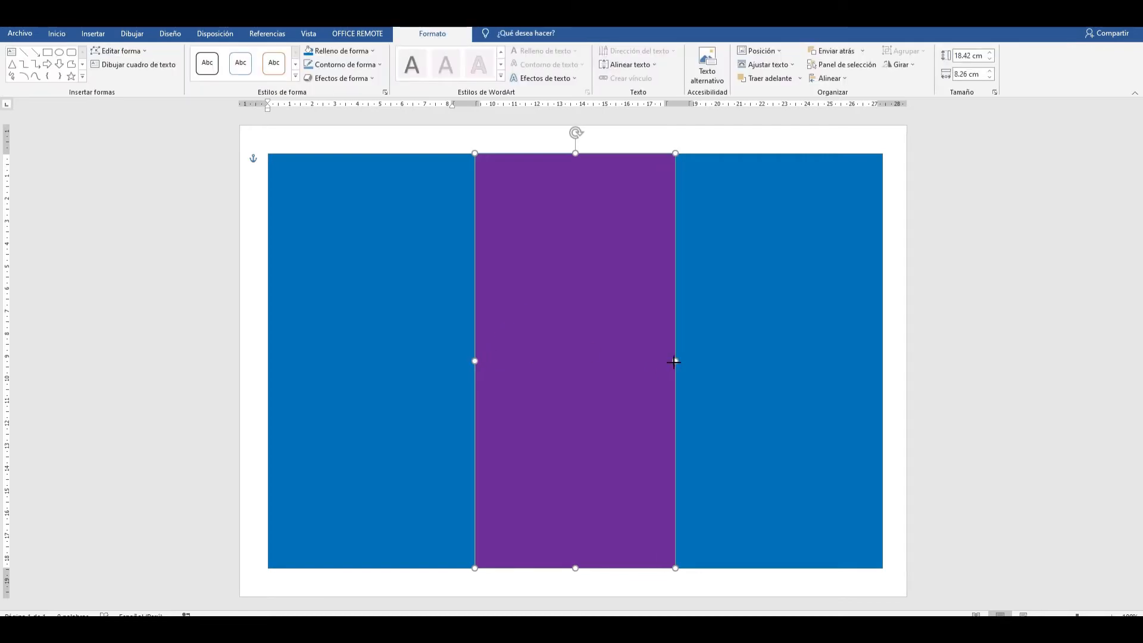
pyautogui.click(903, 340)
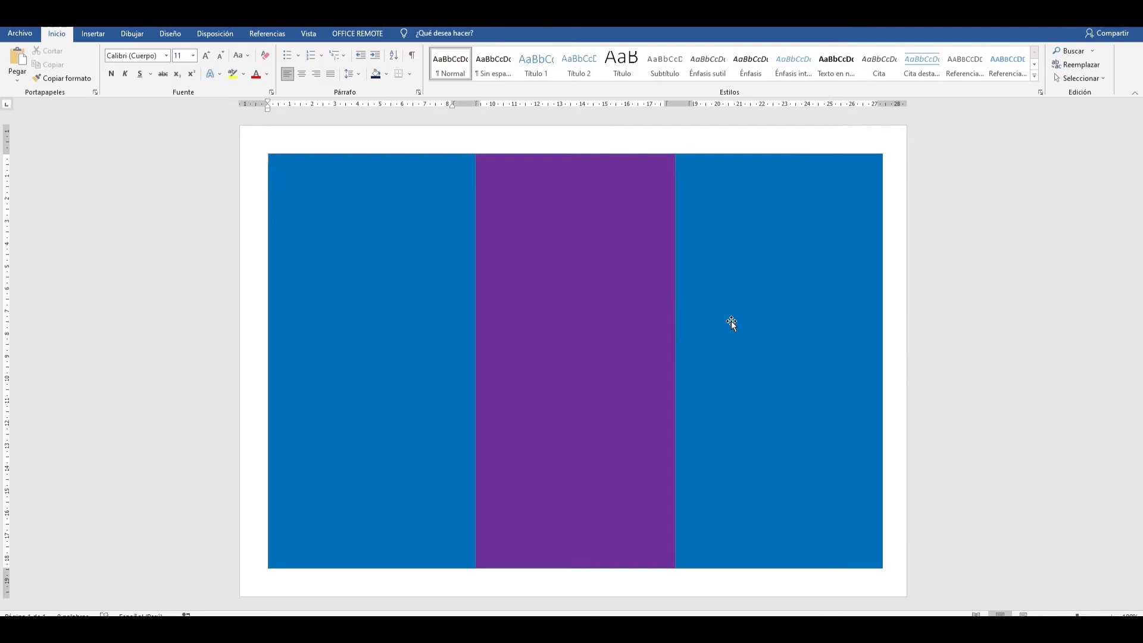
# - Delete the large blue background rectangle and hide the gridlines
pyautogui.click(452, 215)
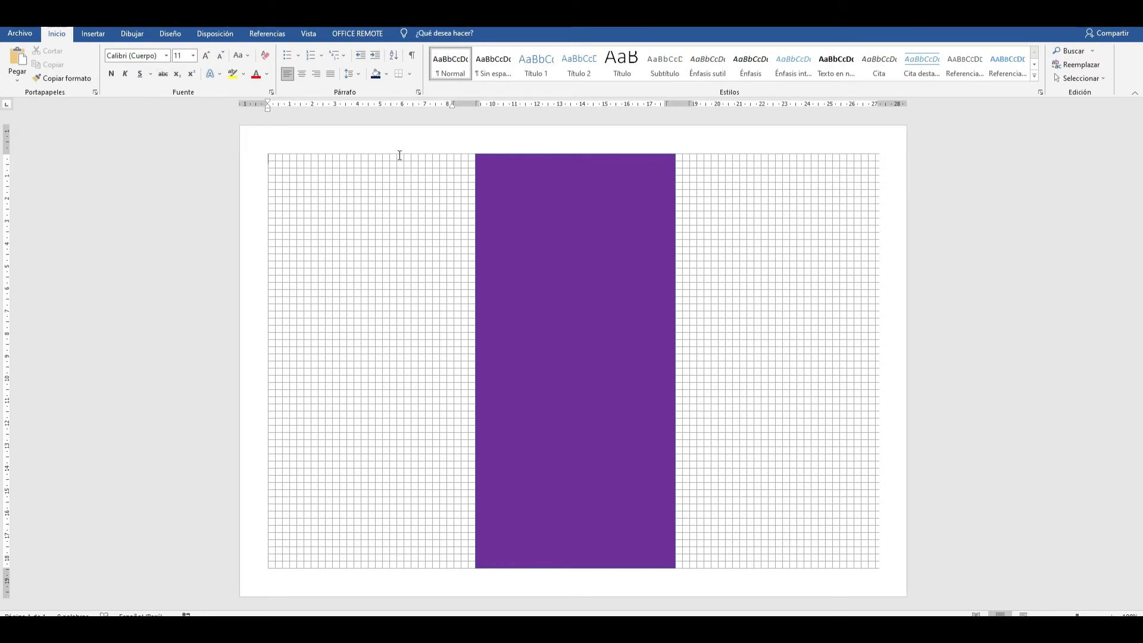
pyautogui.click(307, 33)
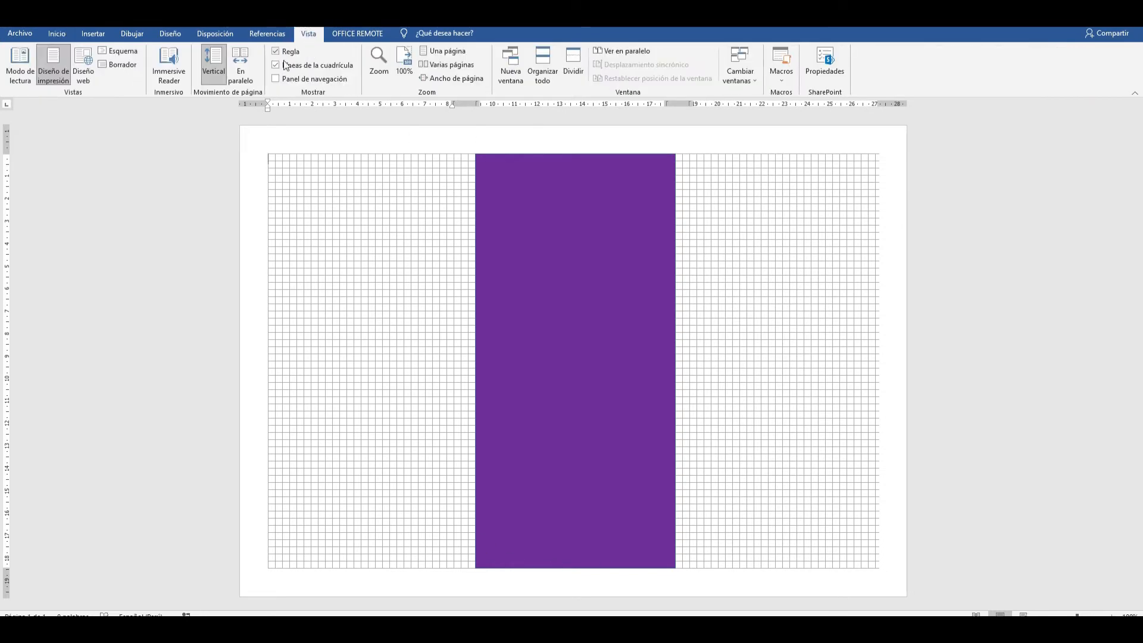
pyautogui.click(276, 65)
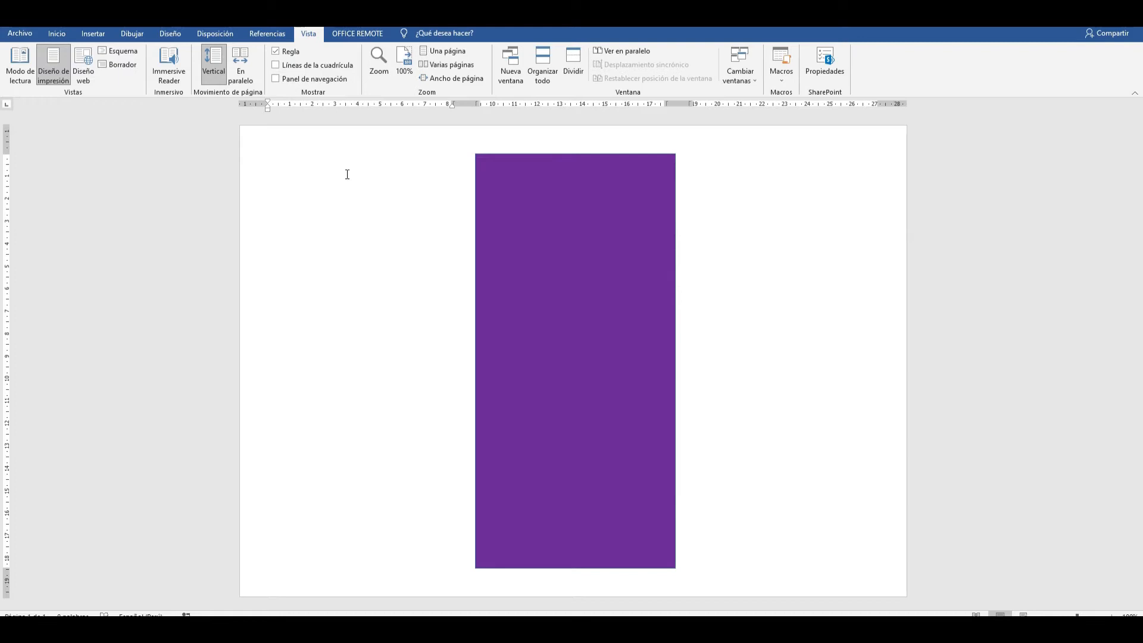
# - Try to draw a rectangle from margin to margin across the page without the gridlines
pyautogui.click(93, 34)
pyautogui.click(184, 59)
pyautogui.click(215, 106)
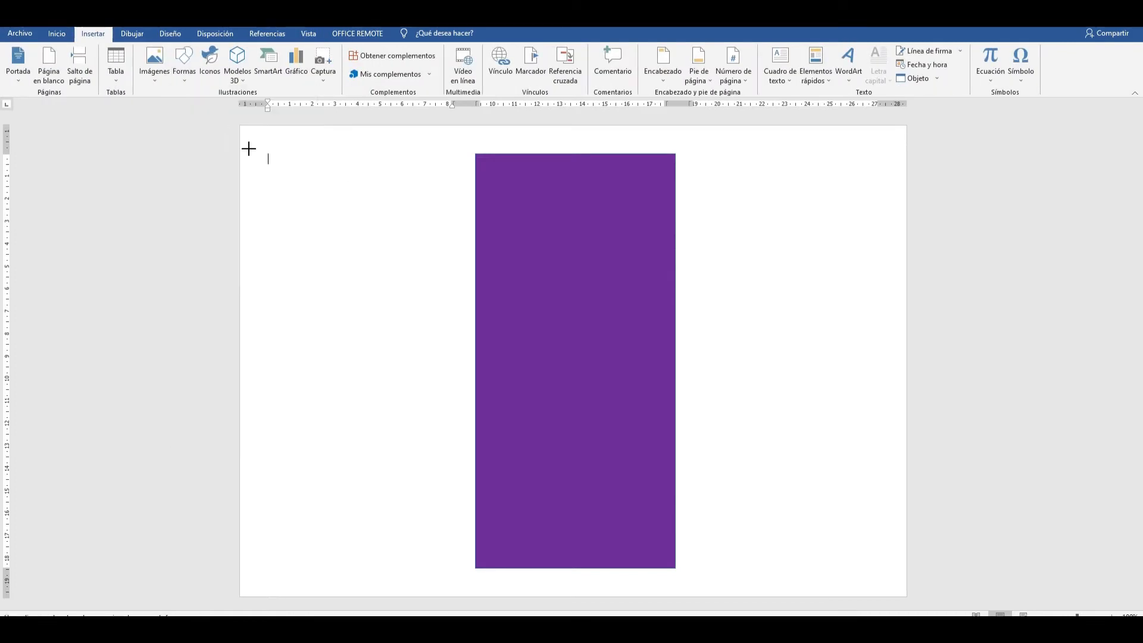
pyautogui.moveTo(267, 154); pyautogui.dragTo(885, 567)
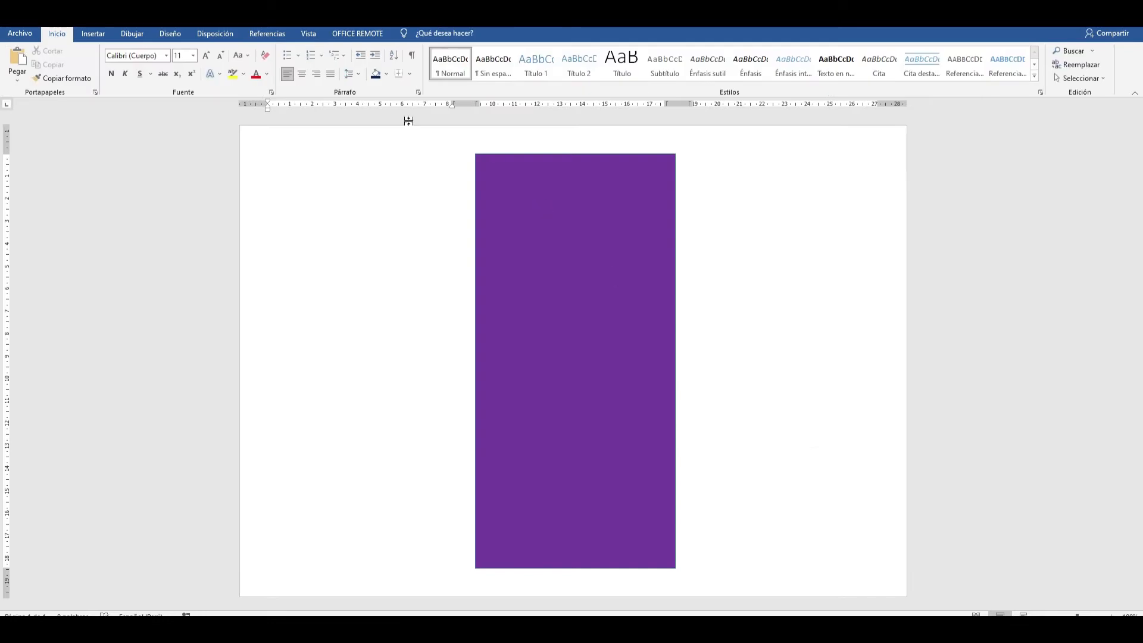
# - Show the gridlines again and draw a rectangle about 18.42 by 27.31 cm over the whole gridded area
pyautogui.click(308, 33)
pyautogui.click(277, 67)
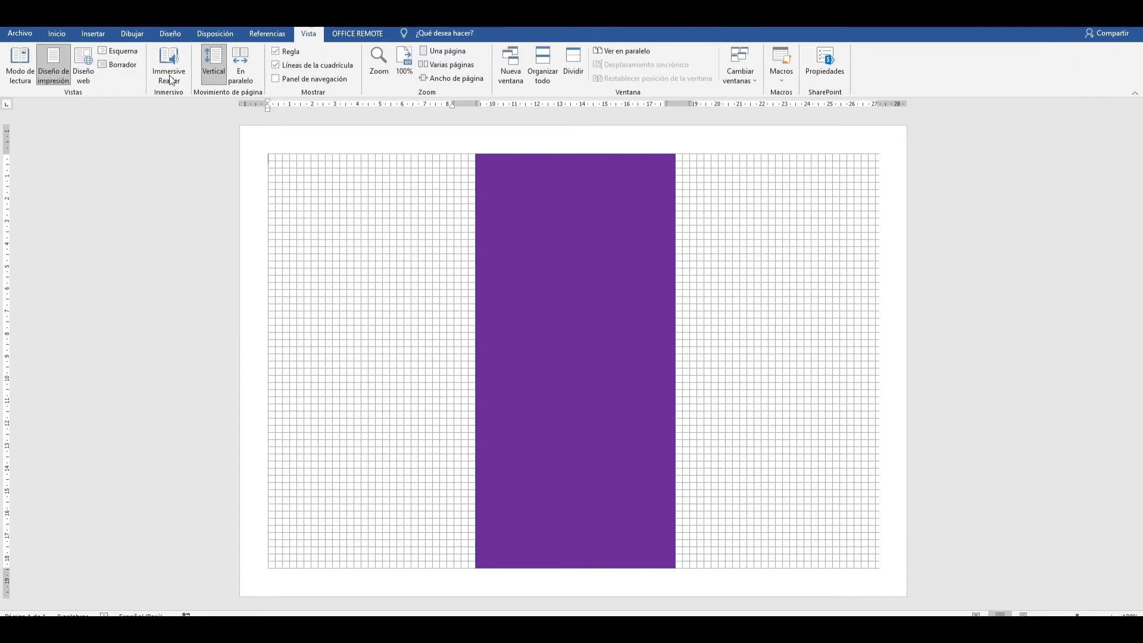
pyautogui.click(93, 33)
pyautogui.click(184, 80)
pyautogui.click(214, 107)
pyautogui.moveTo(267, 154)
pyautogui.mouseDown()
pyautogui.moveTo(867, 572)
pyautogui.moveTo(882, 568)
pyautogui.mouseUp()
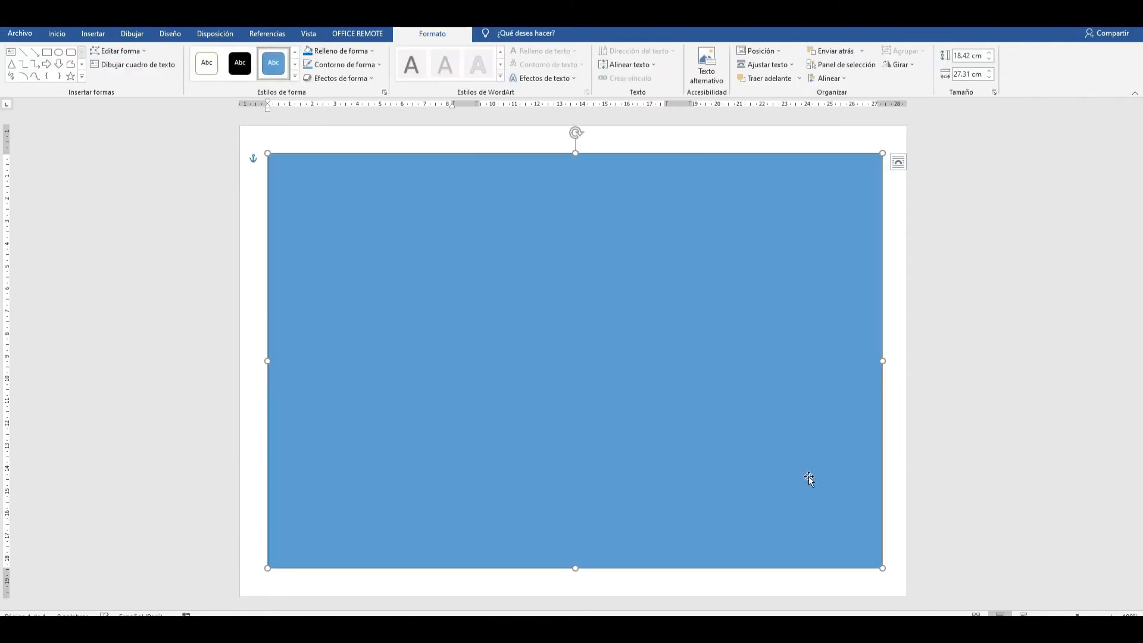
# - Send the large rectangle to the back, behind the purple one, and fill it with the darkest theme blue
pyautogui.rightClick(615, 303)
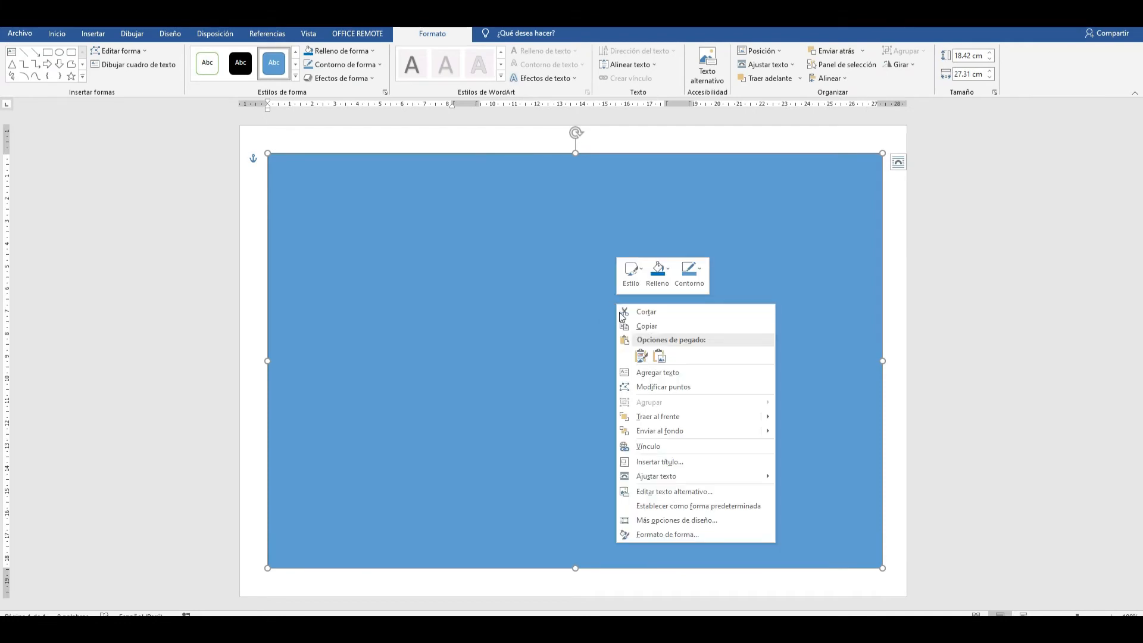
pyautogui.click(700, 427)
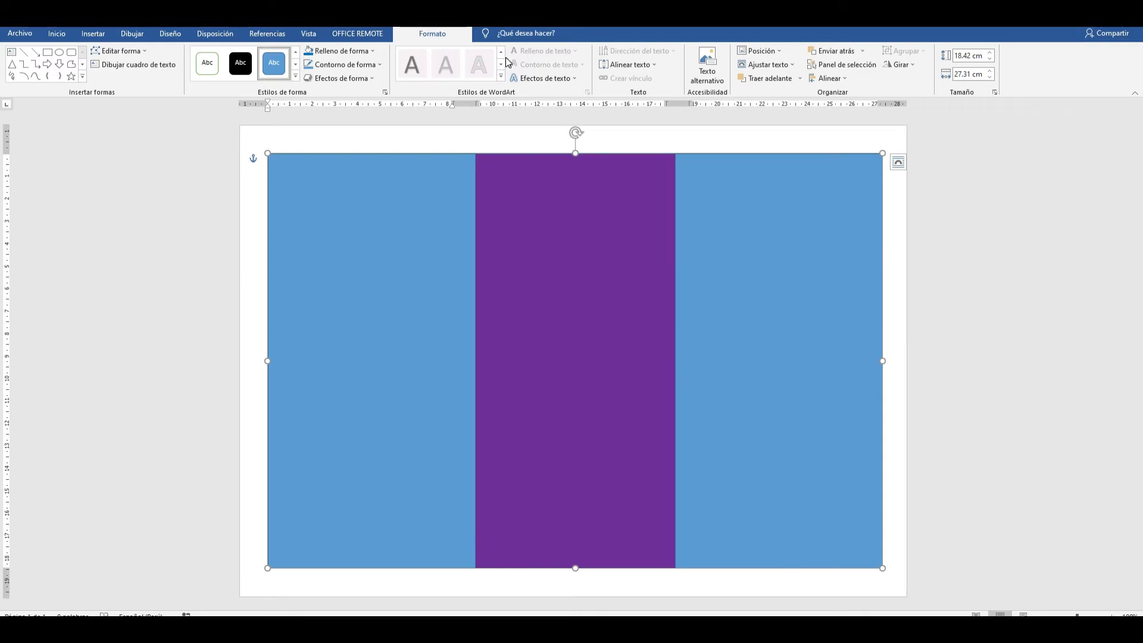
pyautogui.click(367, 63)
pyautogui.click(361, 51)
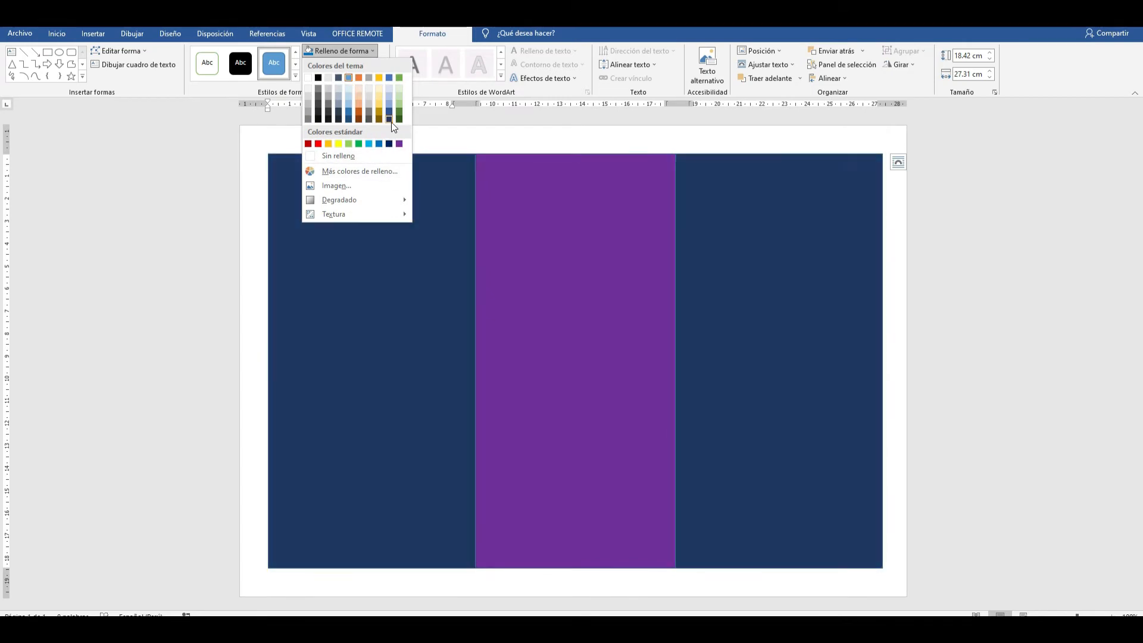
pyautogui.click(389, 119)
# - Remove the outlines from the purple rectangle and the dark blue background rectangle
pyautogui.click(617, 223)
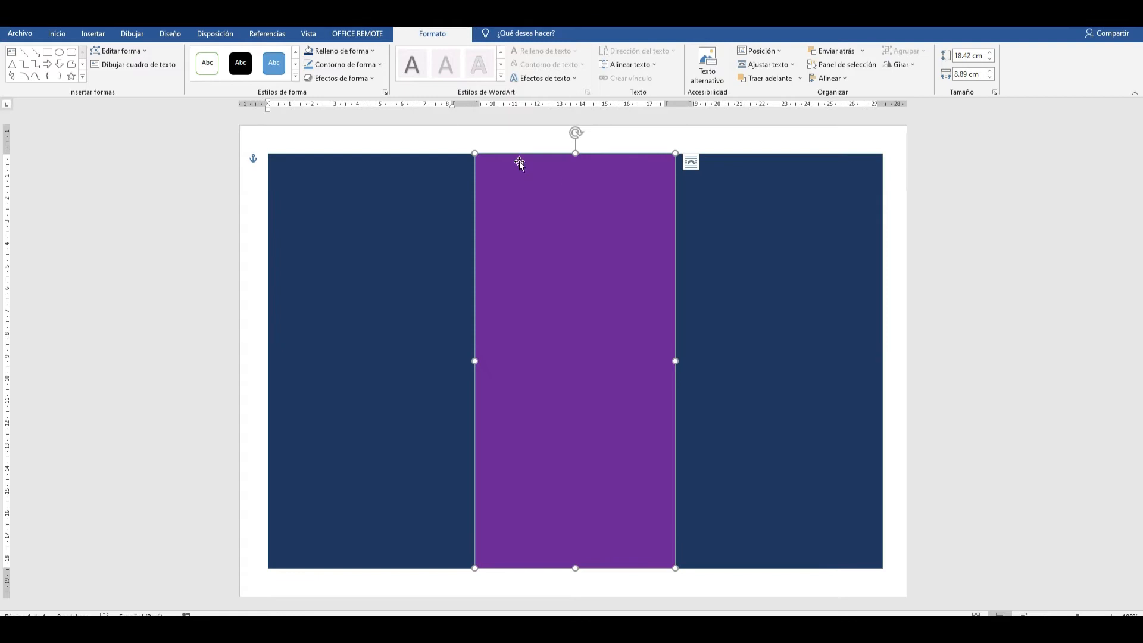
pyautogui.click(356, 65)
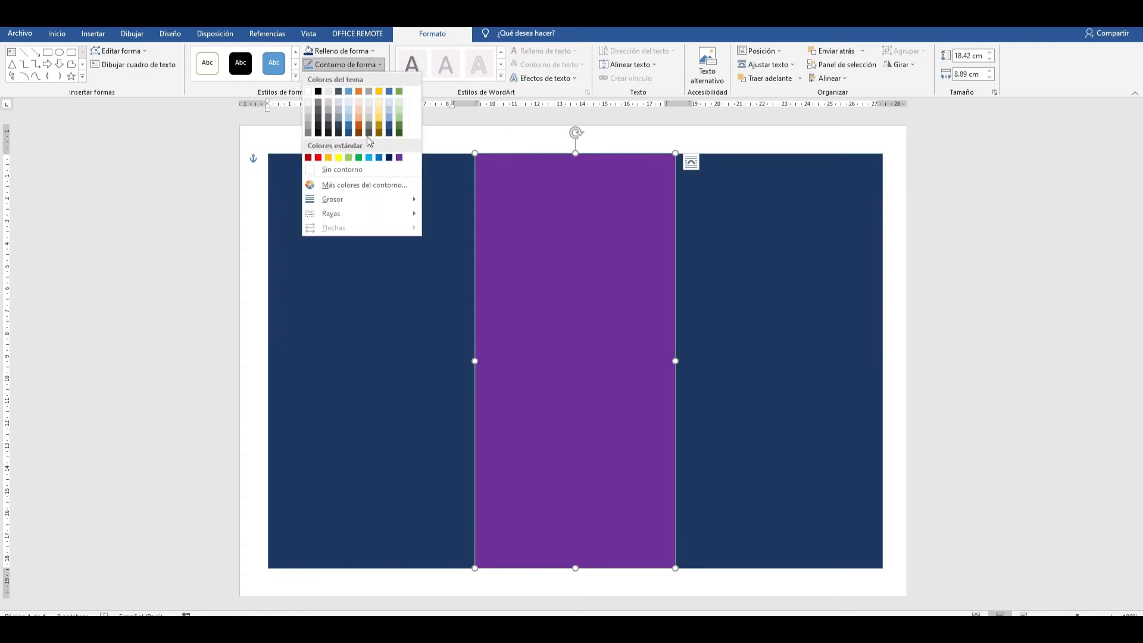
pyautogui.click(370, 169)
pyautogui.click(732, 245)
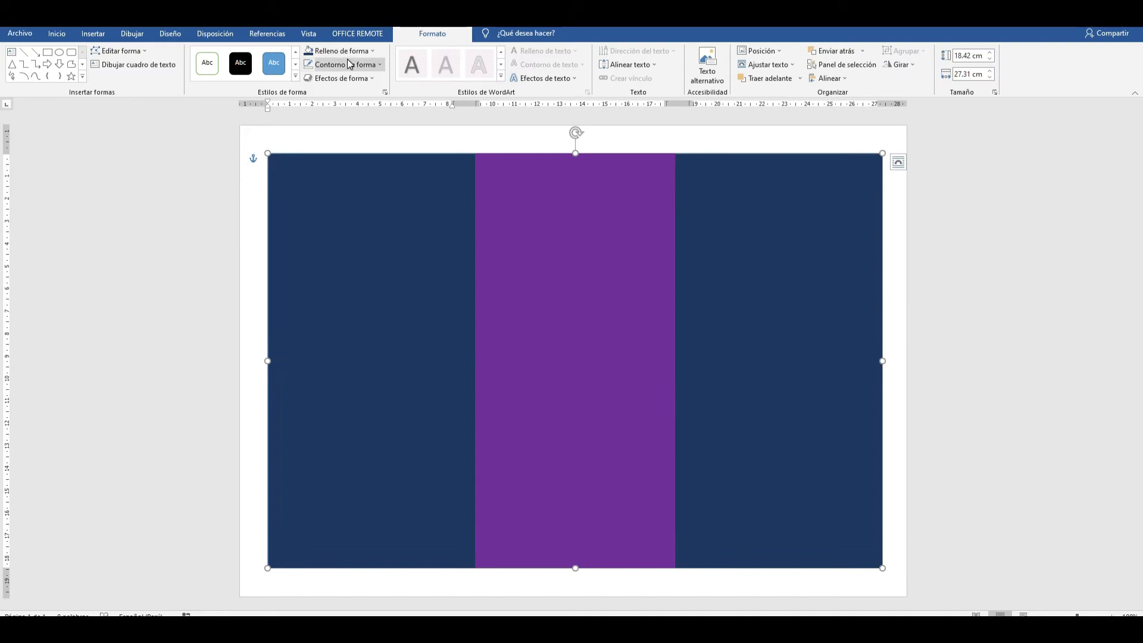
pyautogui.click(348, 61)
pyautogui.click(384, 169)
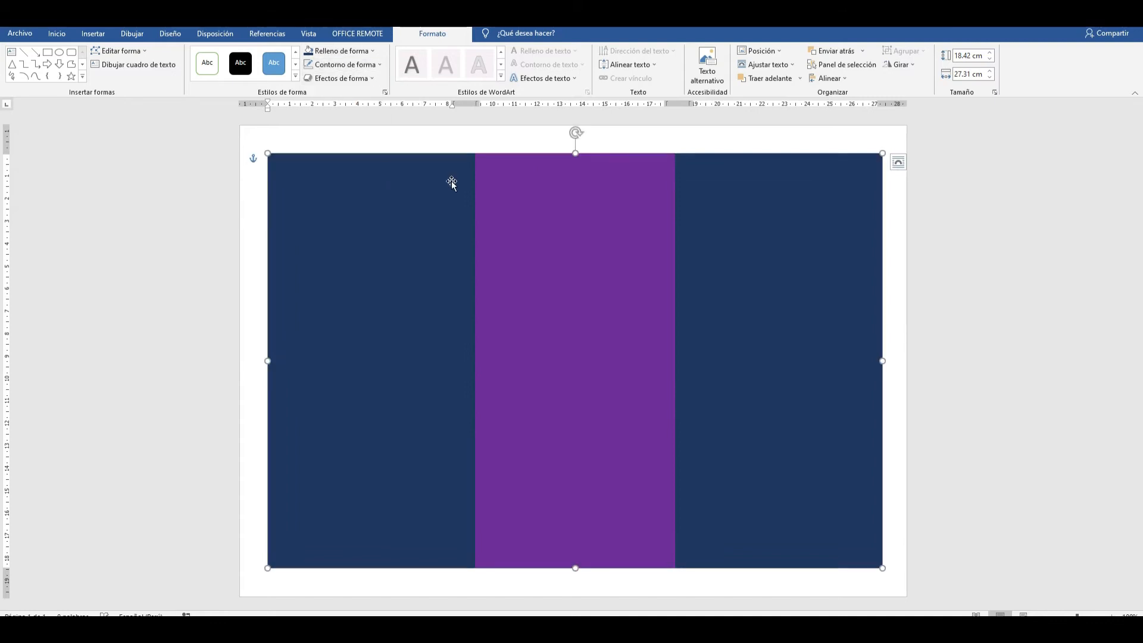
# - Set the fill transparency of the dark blue background rectangle to 14%
pyautogui.click(893, 299)
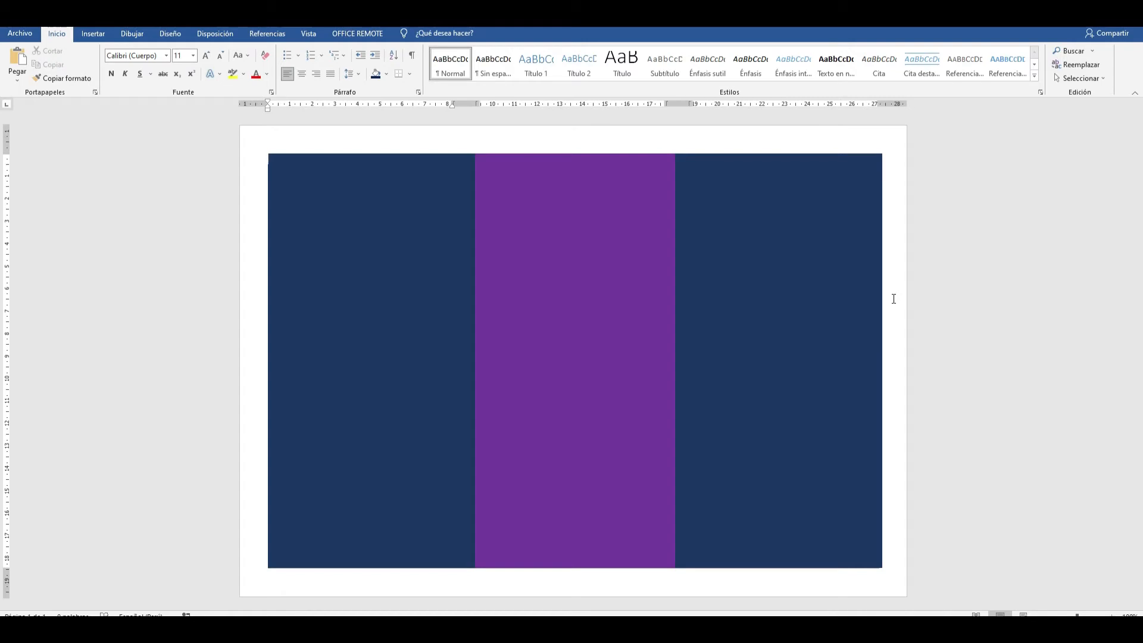
pyautogui.click(805, 302)
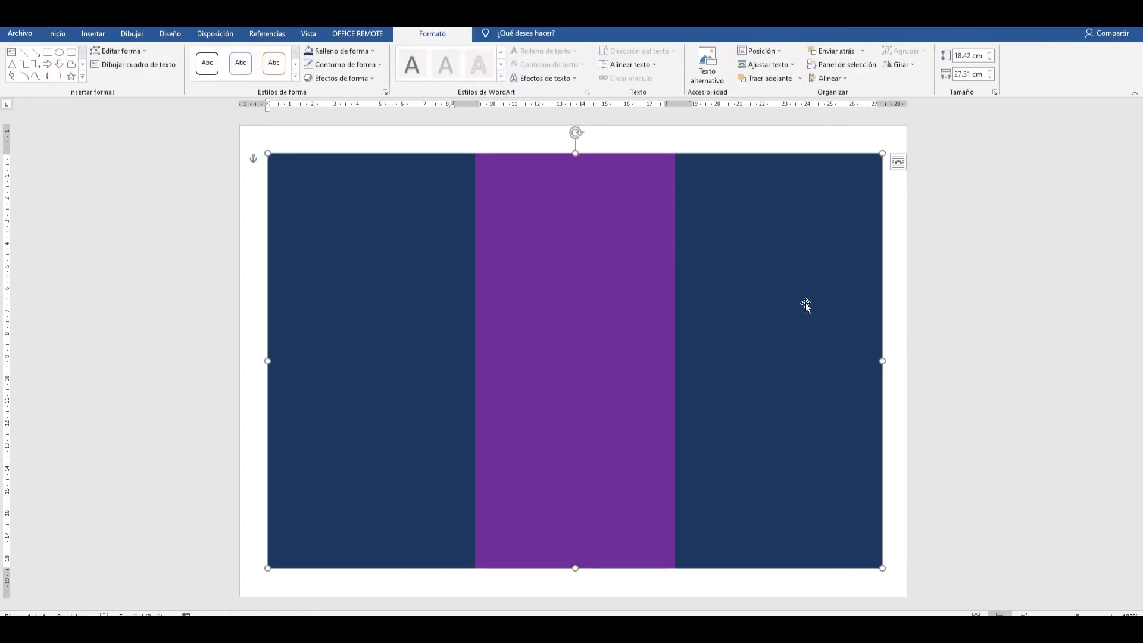
pyautogui.rightClick(764, 284)
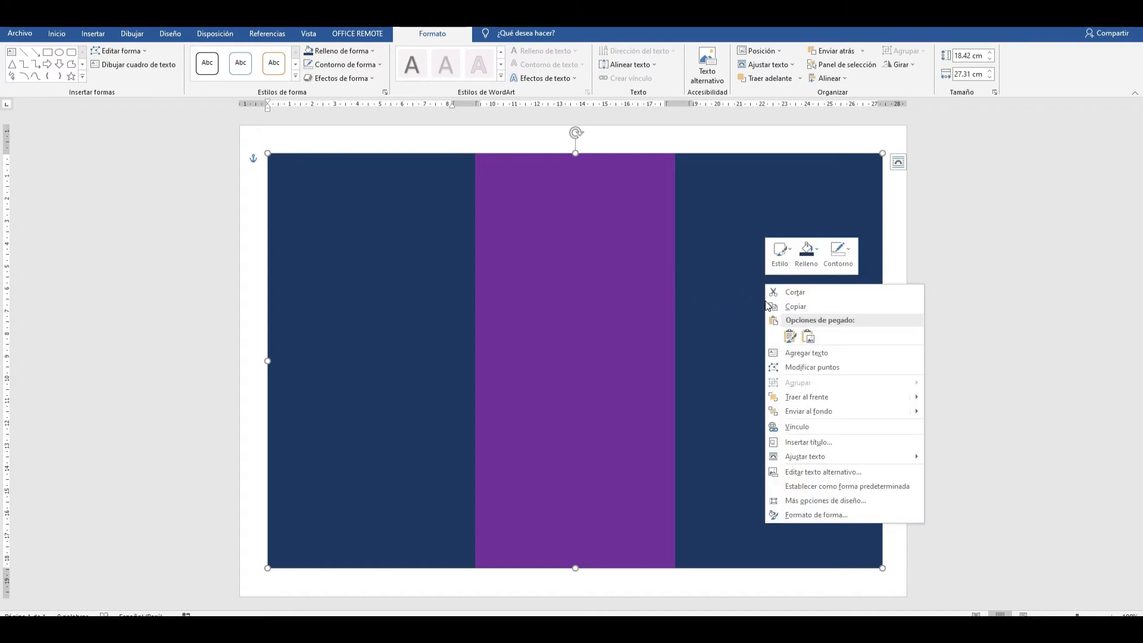
pyautogui.click(836, 500)
pyautogui.click(735, 179)
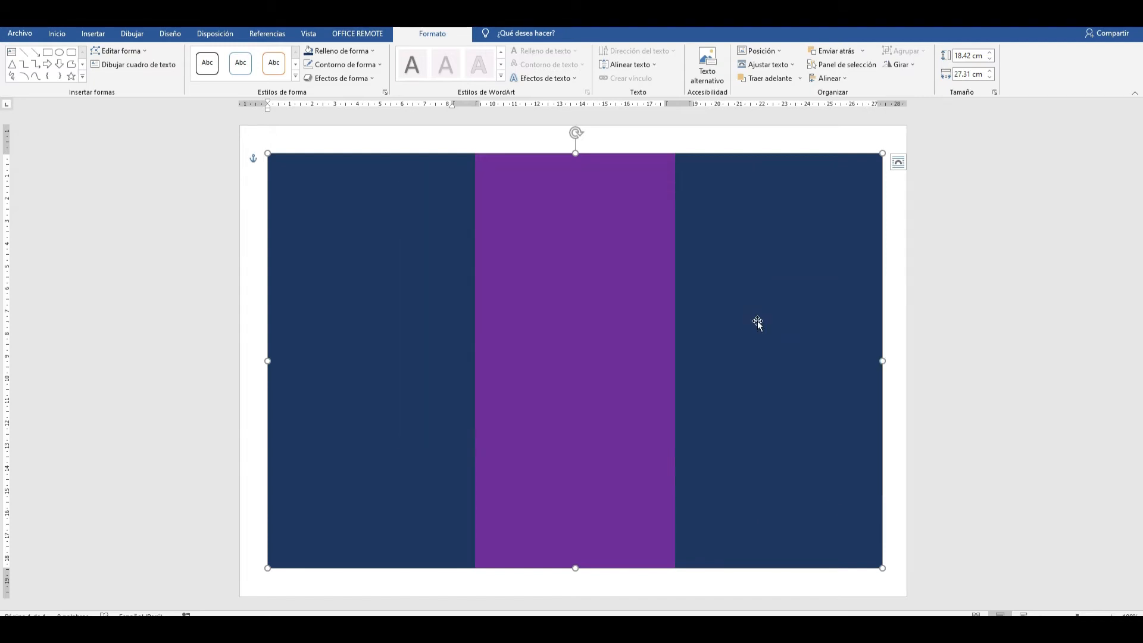
pyautogui.rightClick(757, 322)
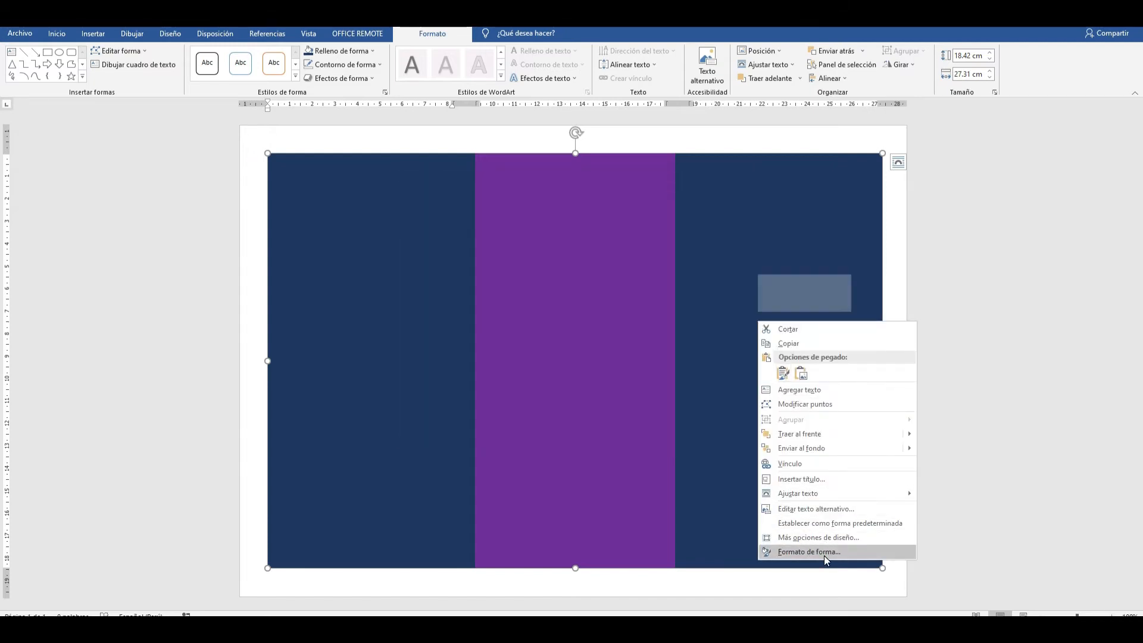
pyautogui.click(824, 553)
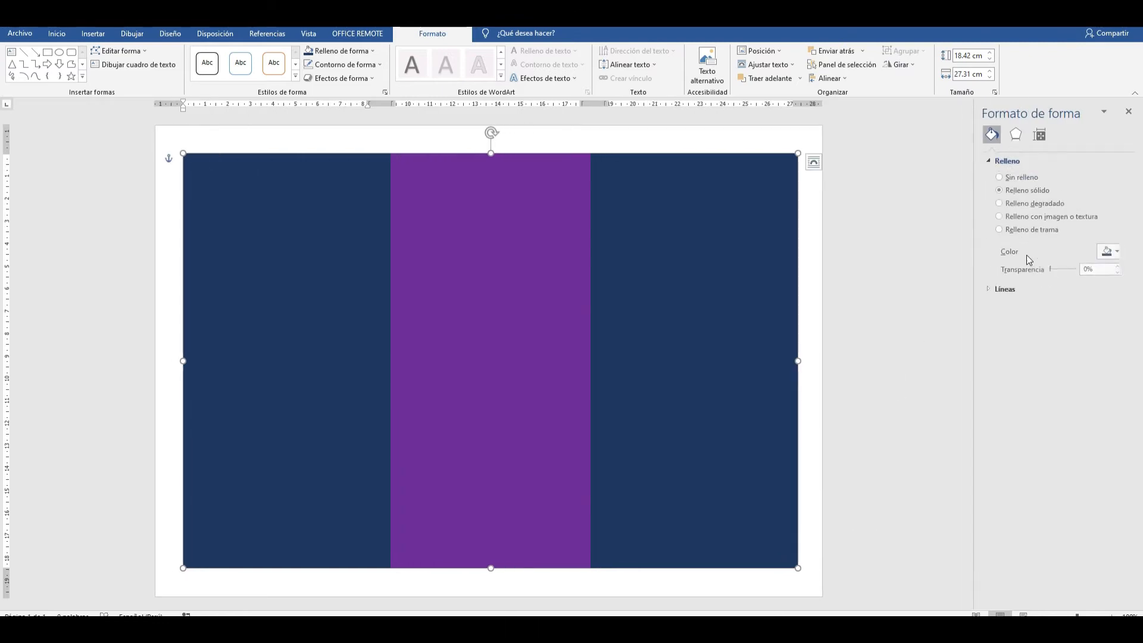
pyautogui.moveTo(1049, 270); pyautogui.dragTo(1053, 271)
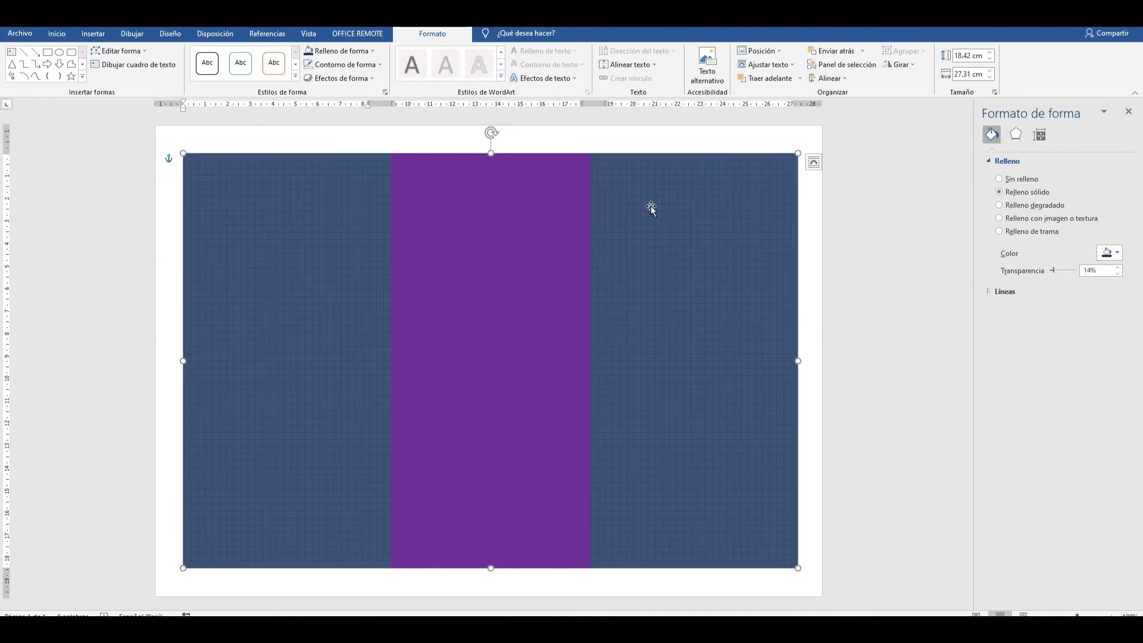
# - Hide the gridlines and restore the background rectangle's fill transparency to 0%
pyautogui.click(308, 35)
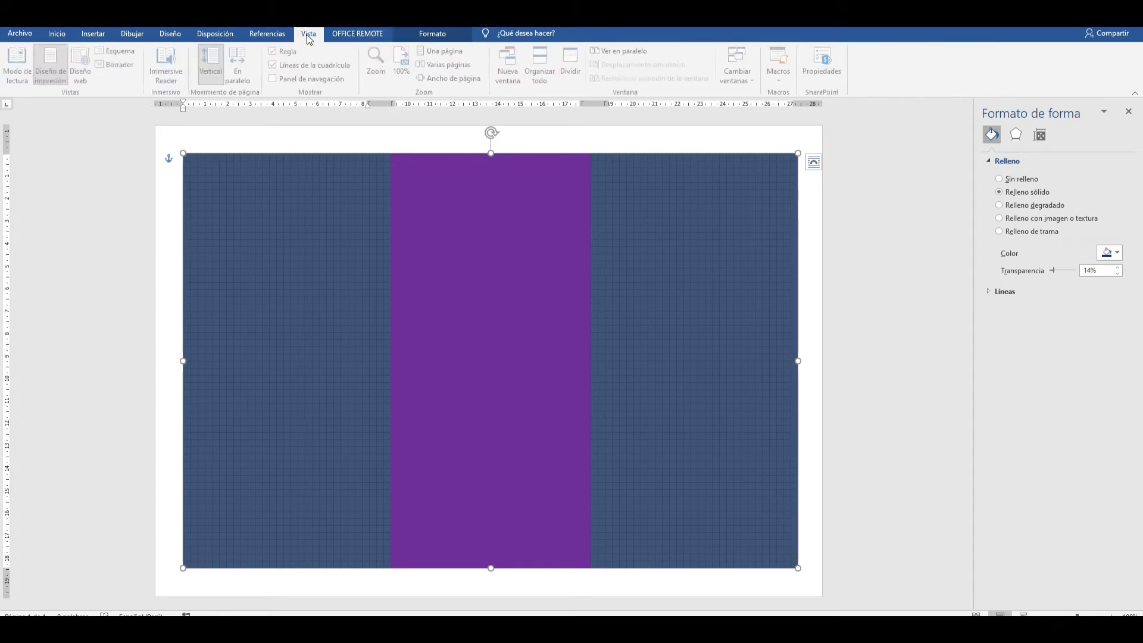
pyautogui.click(276, 65)
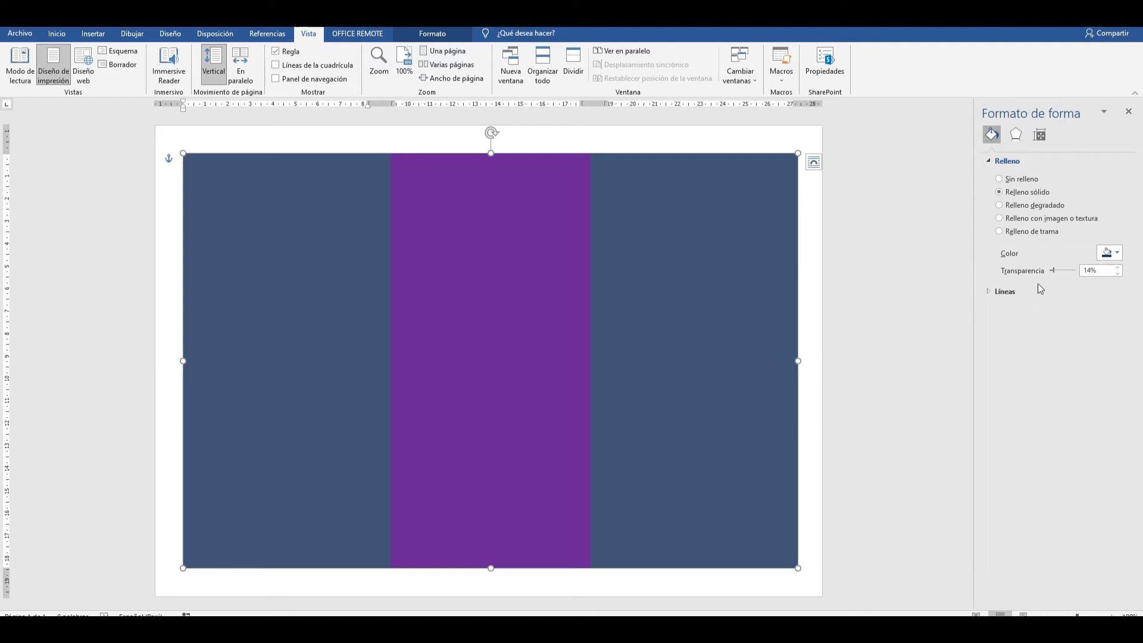
pyautogui.moveTo(1055, 271)
pyautogui.mouseDown()
pyautogui.moveTo(1071, 275)
pyautogui.moveTo(1051, 274)
pyautogui.mouseUp()
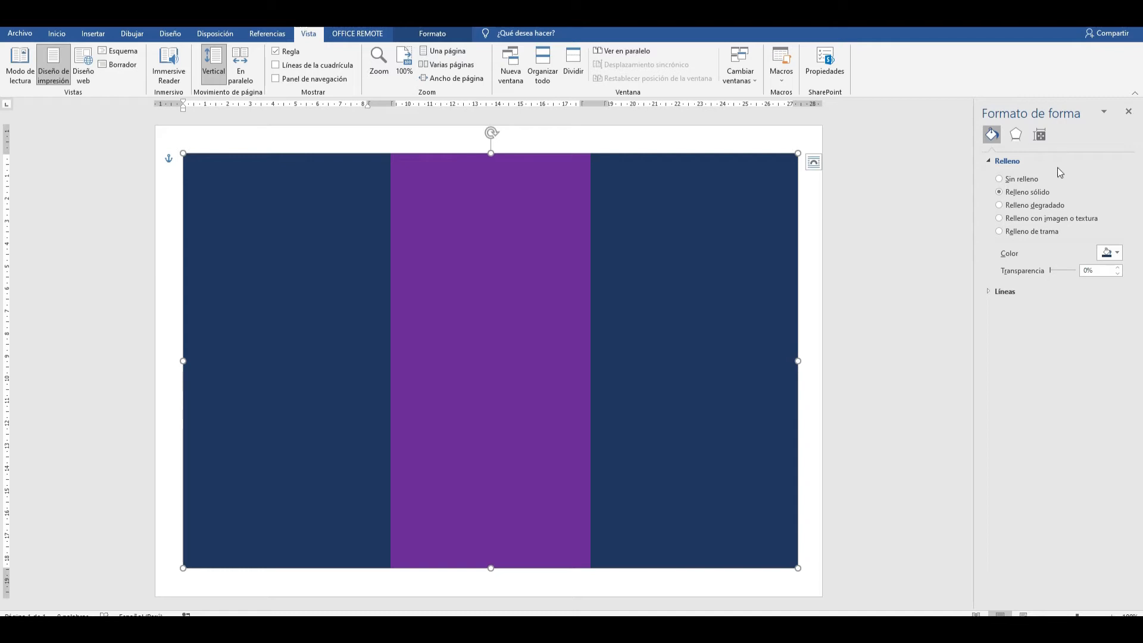
pyautogui.click(1127, 114)
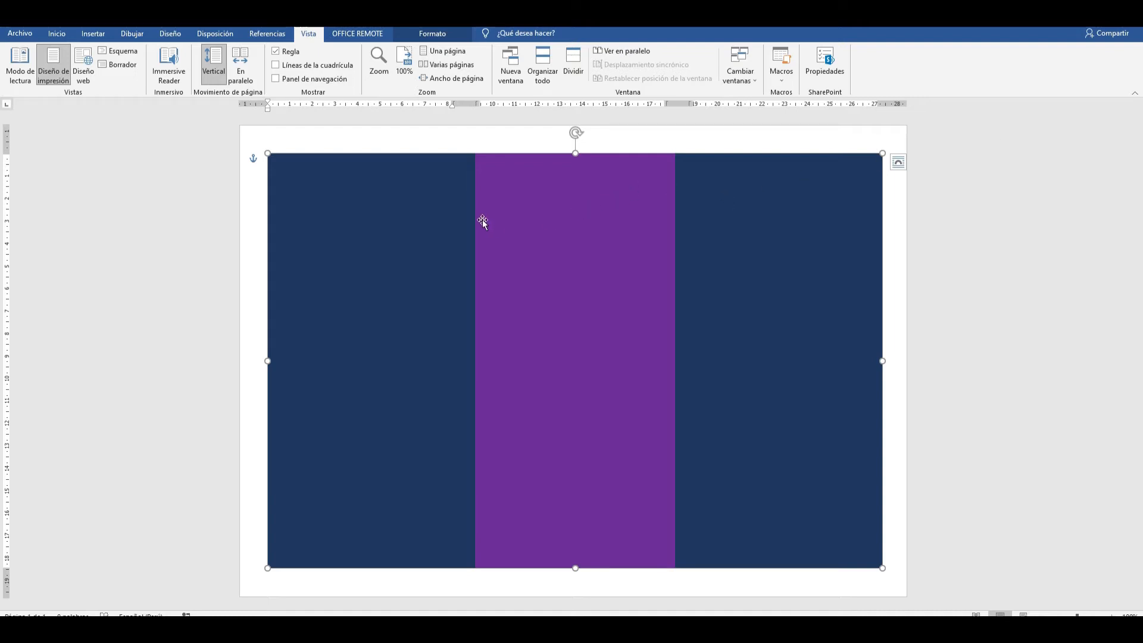
# - Insert a simple text box and place it in the upper part of the first dark blue panel, about 8.55 by 6.93 cm
pyautogui.click(218, 211)
pyautogui.click(281, 241)
pyautogui.click(92, 33)
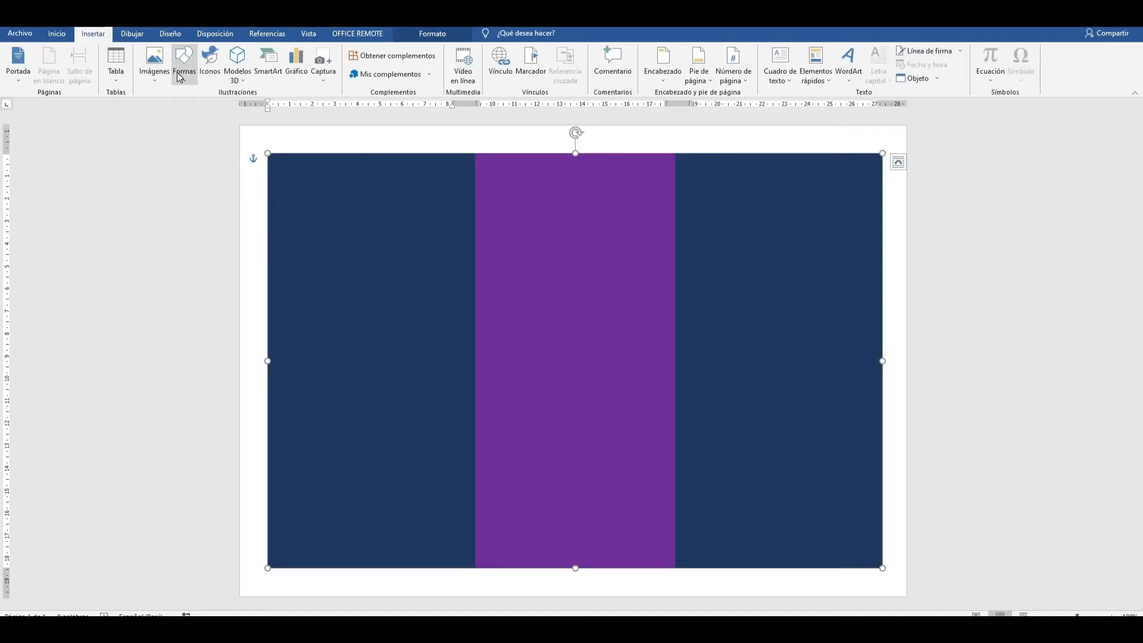
pyautogui.click(184, 63)
pyautogui.click(216, 106)
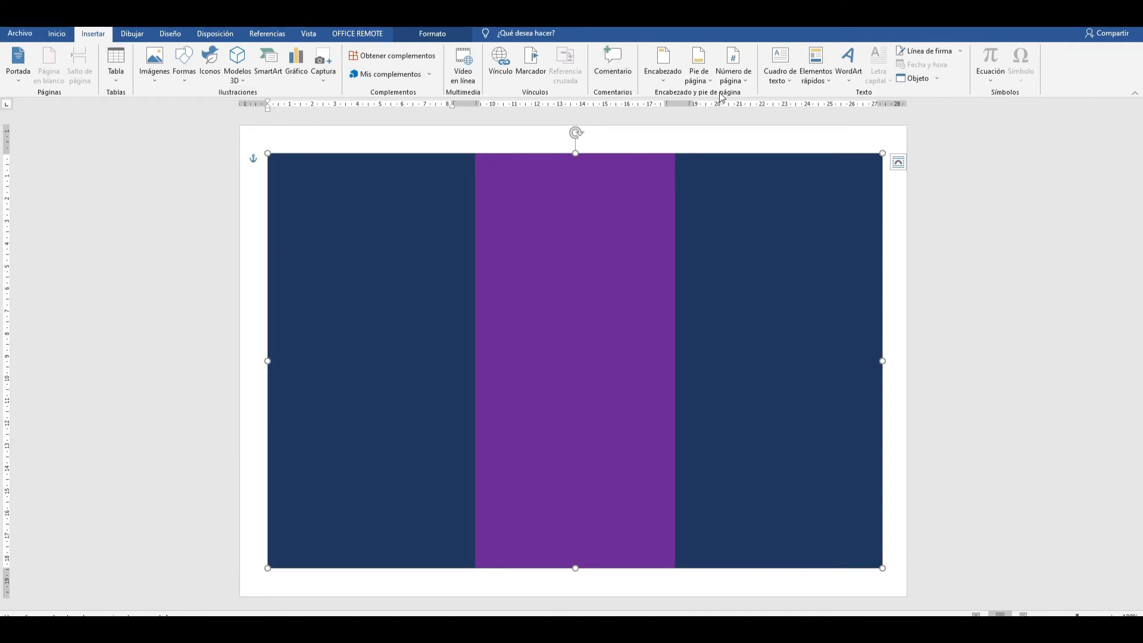
pyautogui.click(780, 70)
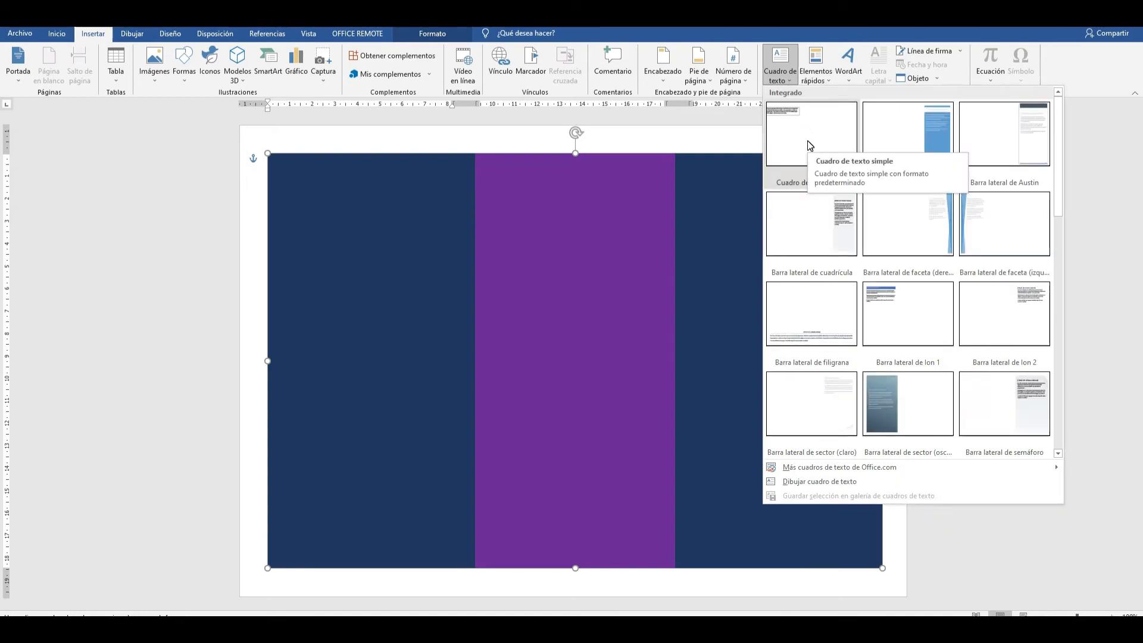
pyautogui.click(810, 145)
pyautogui.moveTo(482, 223); pyautogui.dragTo(411, 376)
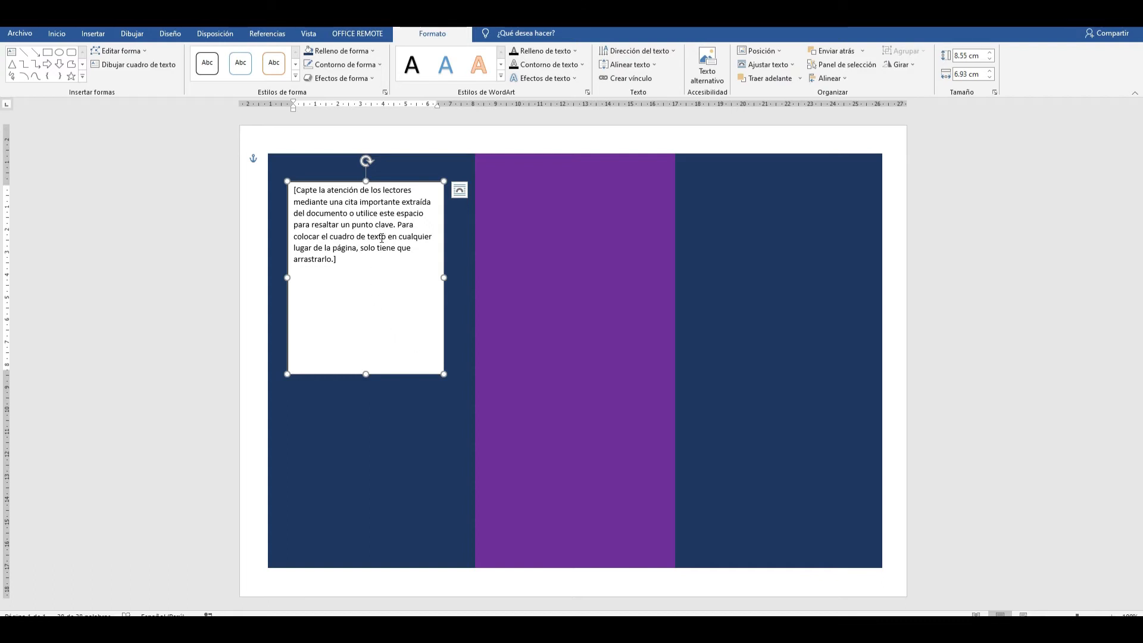
# - Remove the fill and the outline of the new text box
pyautogui.click(356, 51)
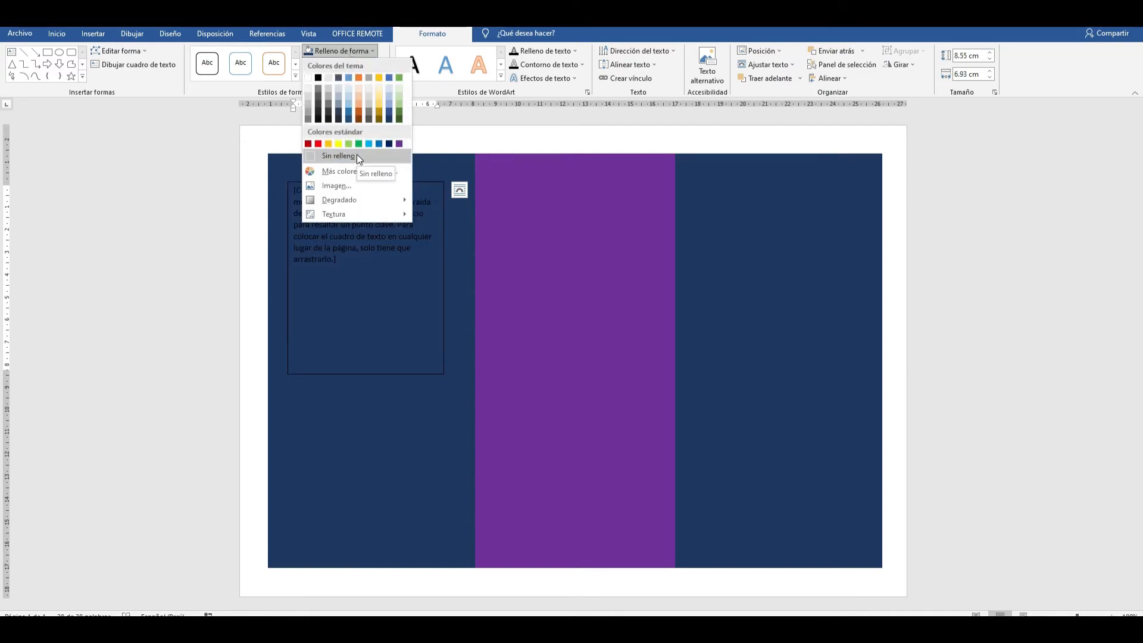
pyautogui.click(356, 154)
pyautogui.click(356, 65)
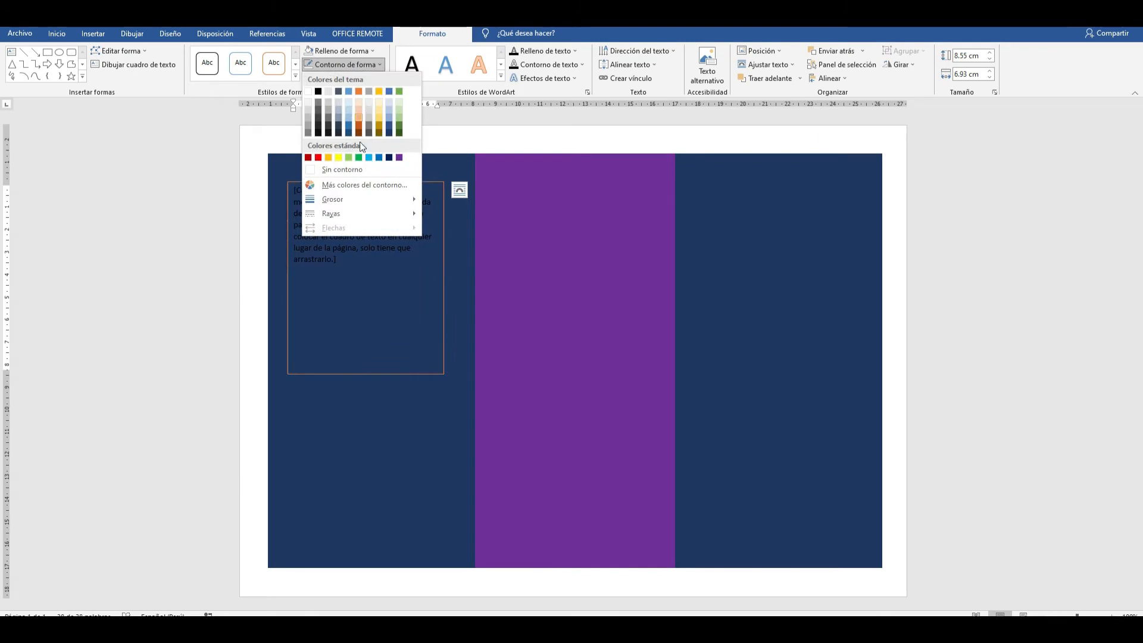
pyautogui.click(361, 169)
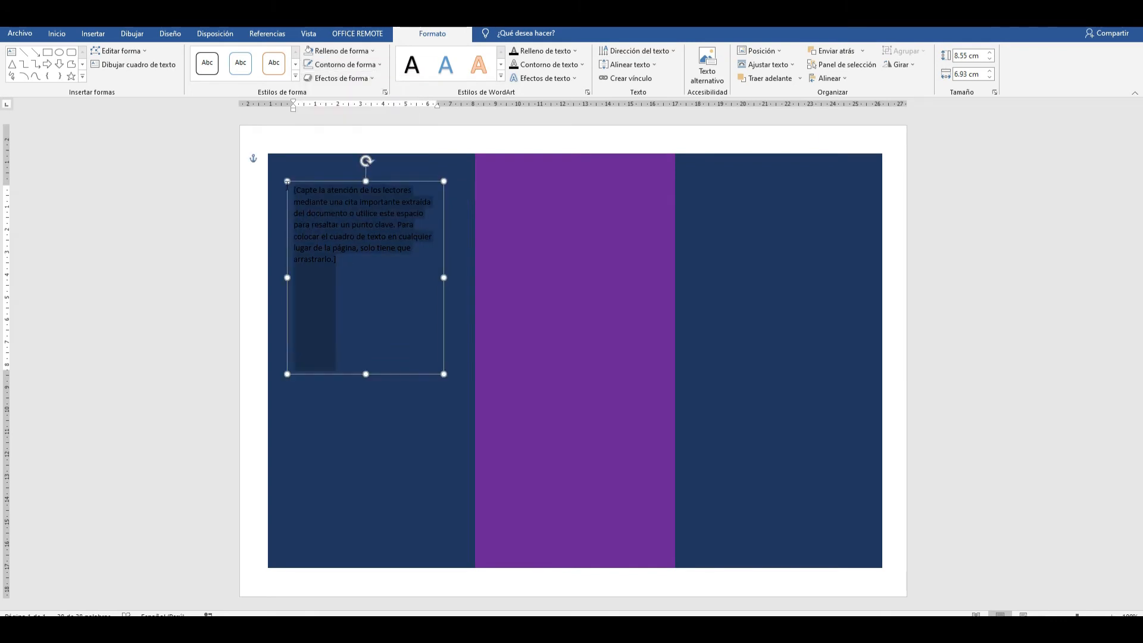
# - Change the font color of the text box's placeholder text to white
pyautogui.click(88, 36)
pyautogui.click(57, 35)
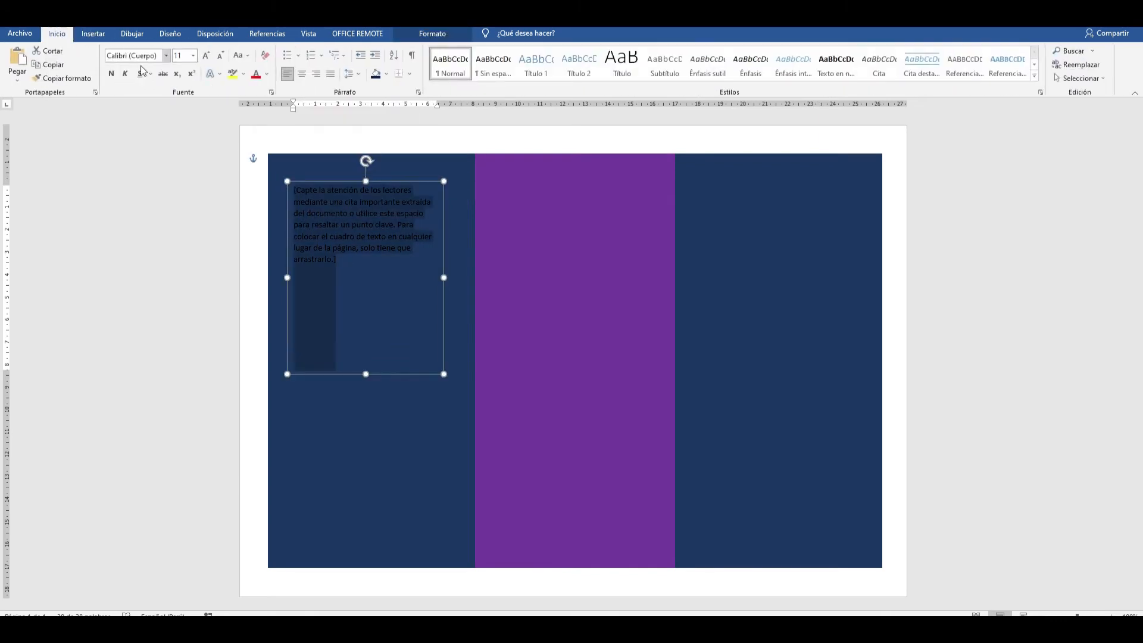
pyautogui.click(266, 74)
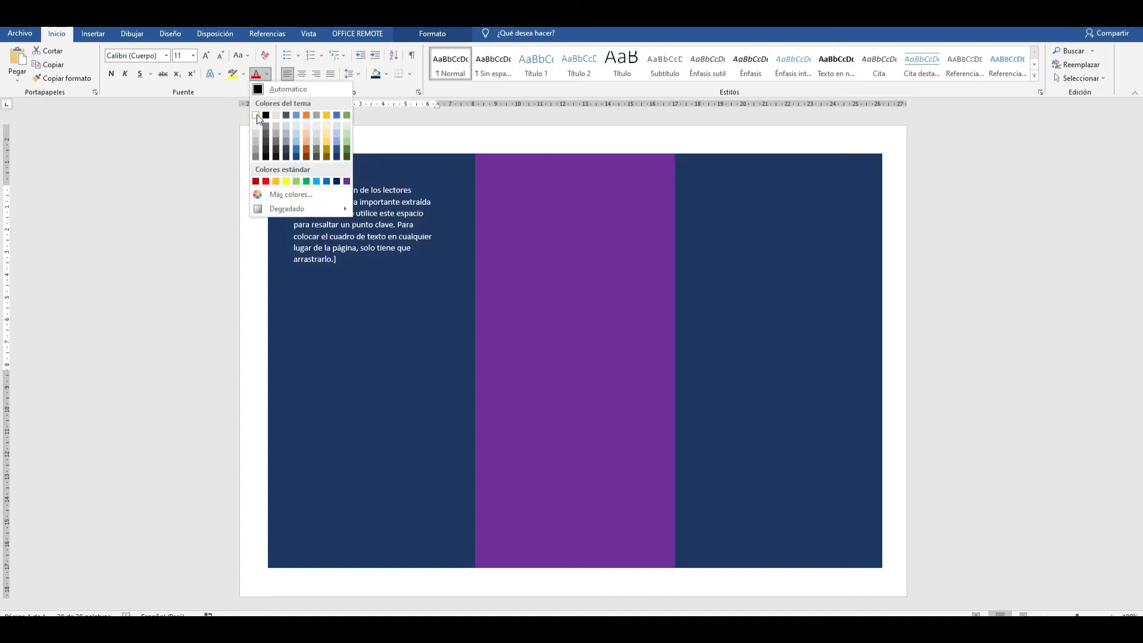
pyautogui.click(256, 115)
pyautogui.click(415, 396)
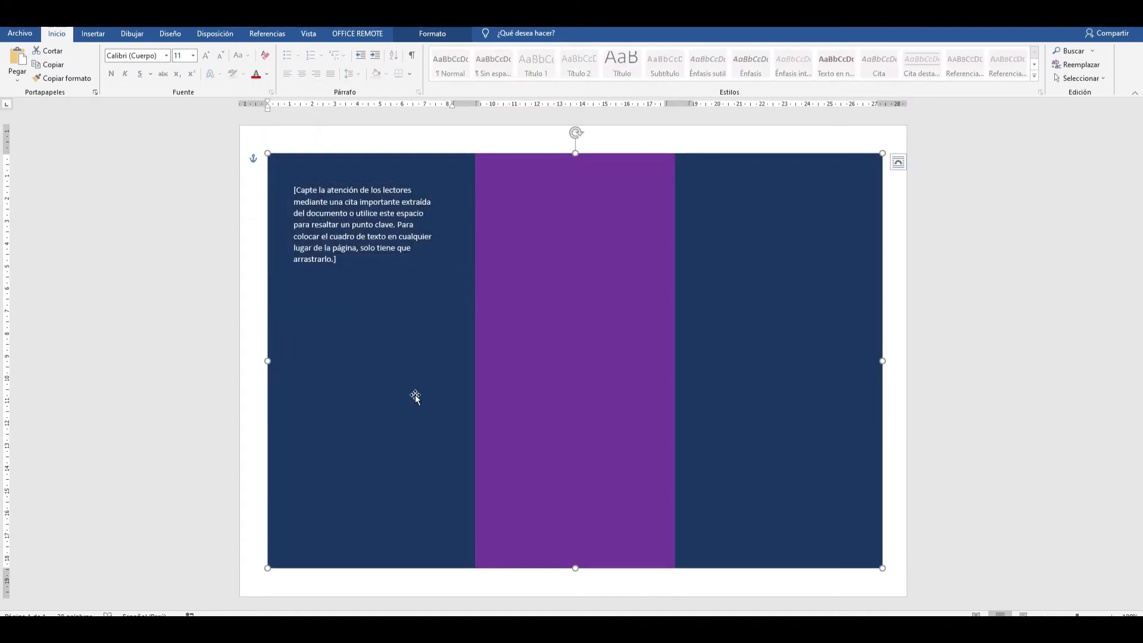
# - Move the text box to the lower part of the last dark blue panel, past the purple one
pyautogui.click(379, 230)
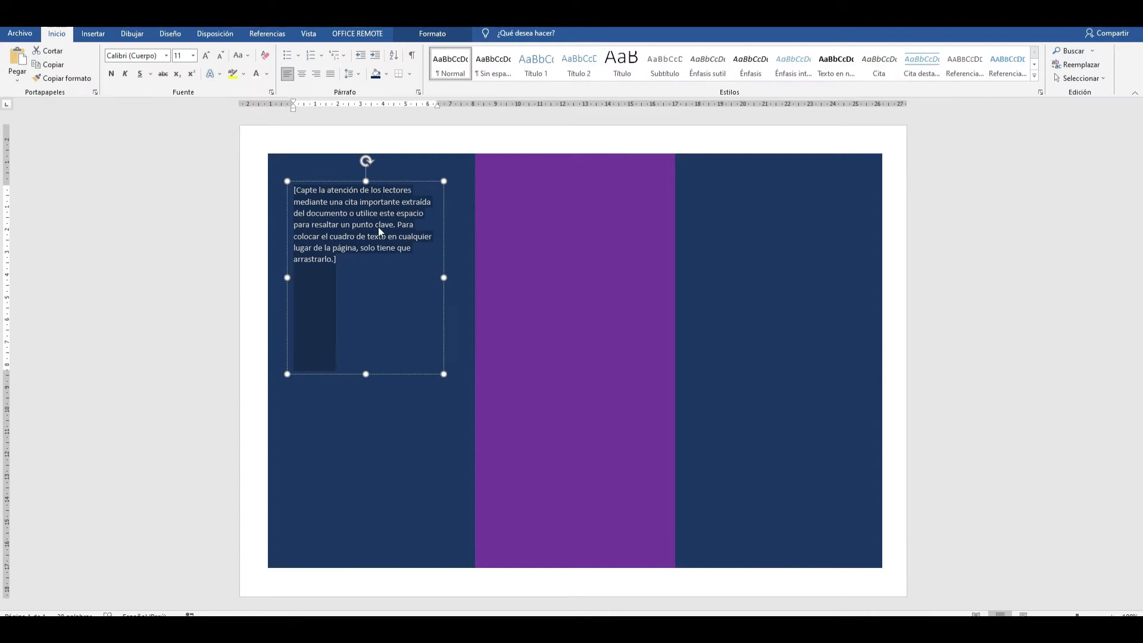
pyautogui.moveTo(393, 182)
pyautogui.mouseDown()
pyautogui.moveTo(571, 247)
pyautogui.moveTo(645, 248)
pyautogui.moveTo(463, 179)
pyautogui.moveTo(702, 219)
pyautogui.moveTo(459, 225)
pyautogui.moveTo(410, 171)
pyautogui.moveTo(398, 186)
pyautogui.mouseUp()
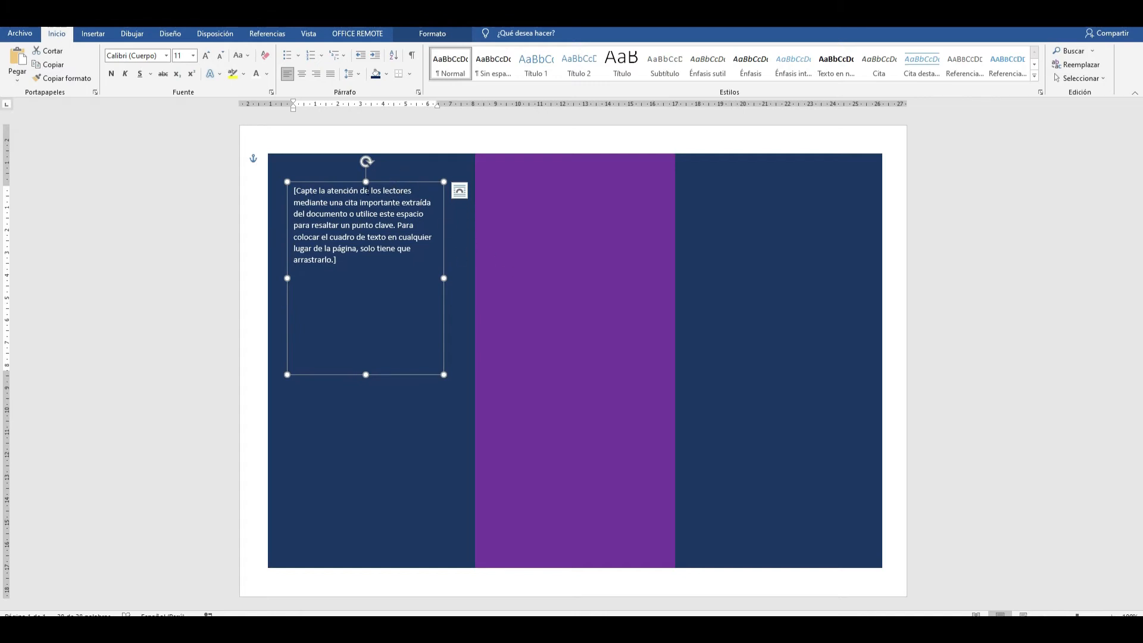
pyautogui.moveTo(395, 182); pyautogui.dragTo(824, 390)
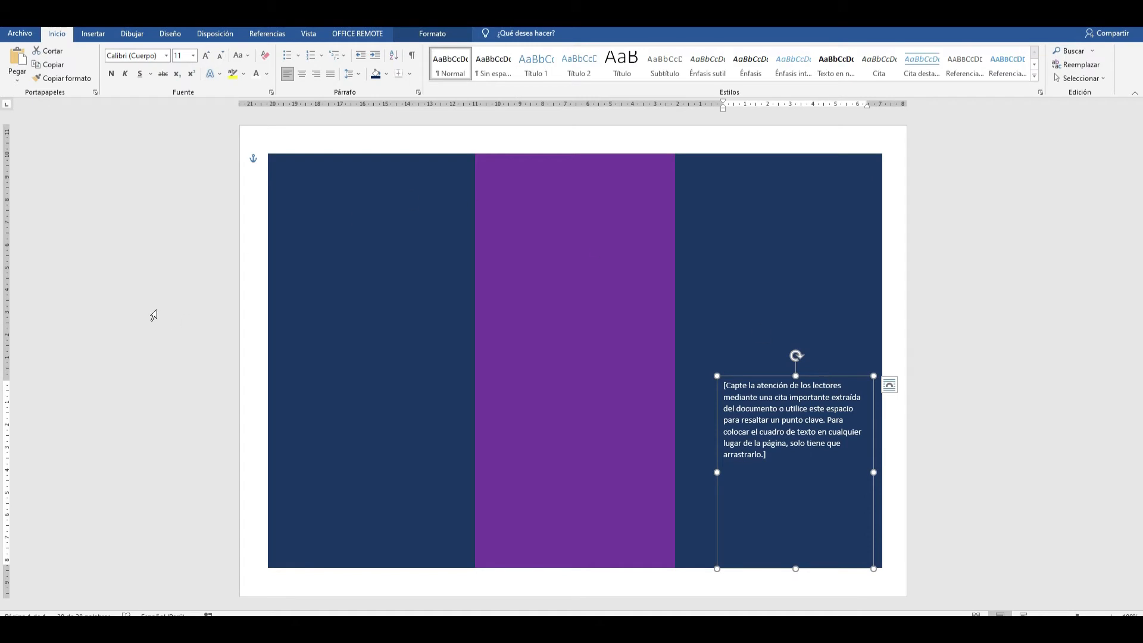
# - Create a new blank document
pyautogui.click(20, 34)
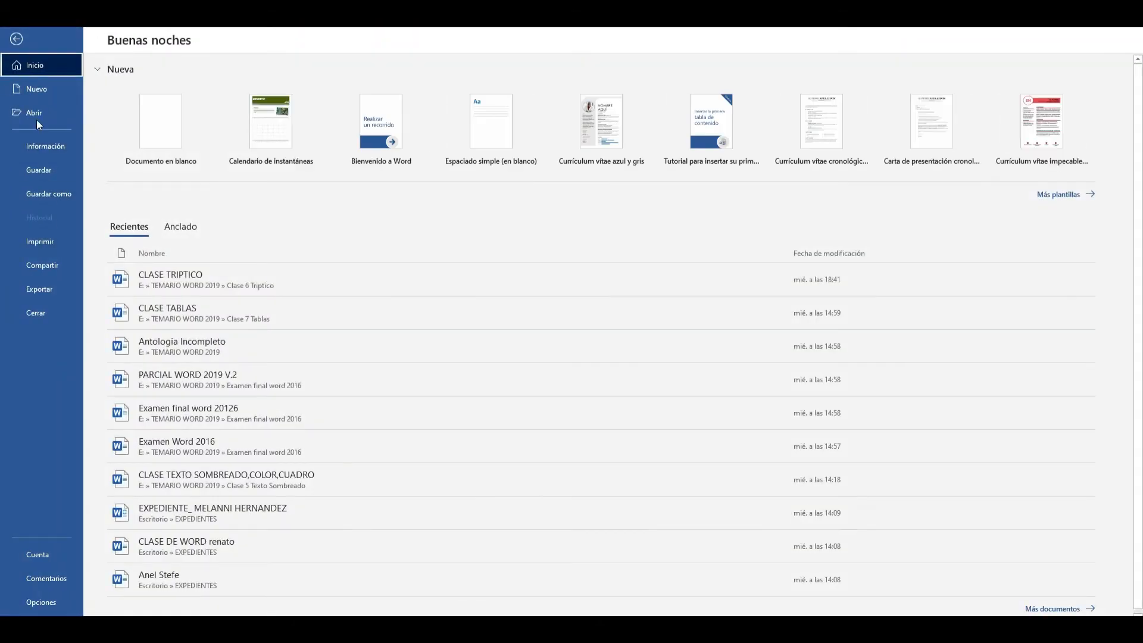
pyautogui.click(35, 92)
pyautogui.press('Escape')
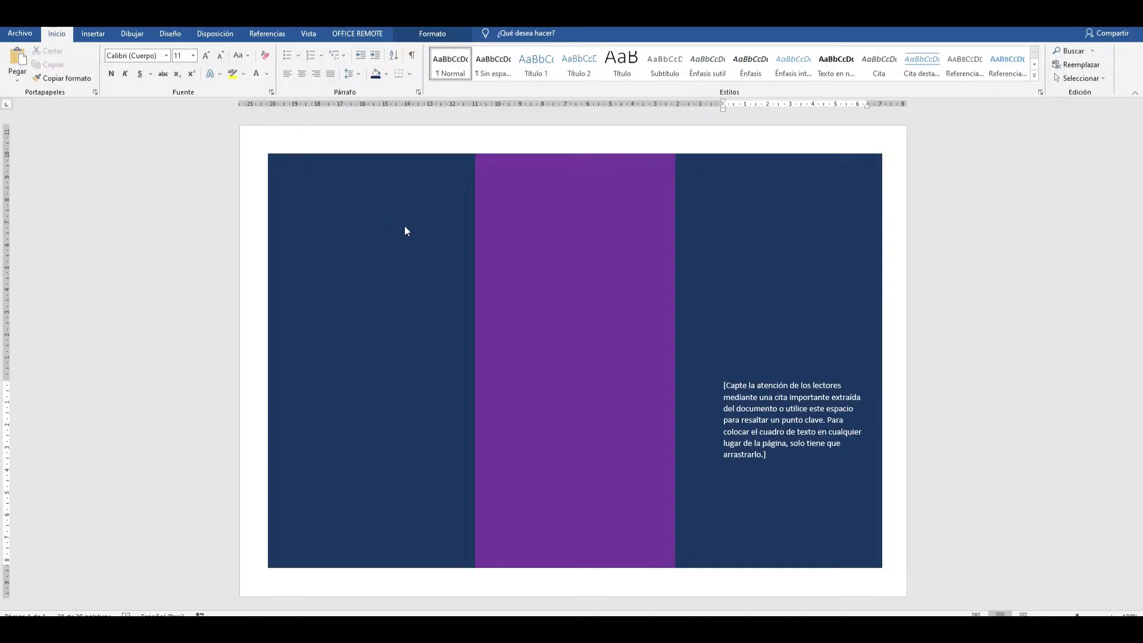
# - Lay out the blank document in three columns and change the page orientation to landscape
pyautogui.click(211, 34)
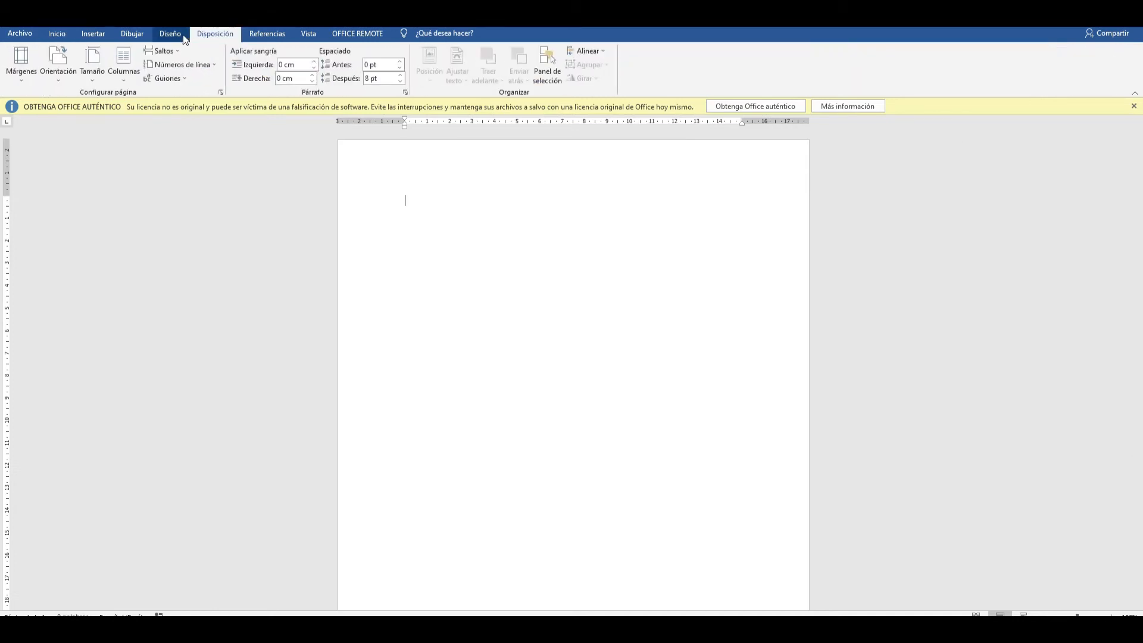
pyautogui.click(132, 71)
pyautogui.click(141, 153)
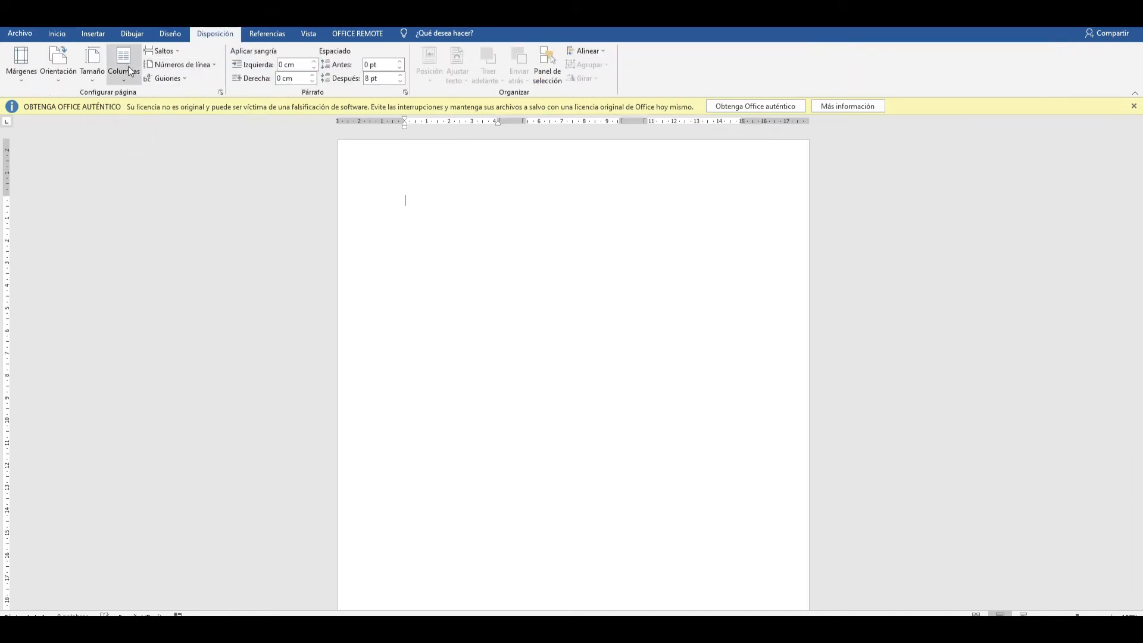
pyautogui.click(52, 80)
pyautogui.click(81, 126)
pyautogui.click(58, 81)
# - Enter the text "Buenos dias a todos" on the first line of the first column
pyautogui.click(418, 209)
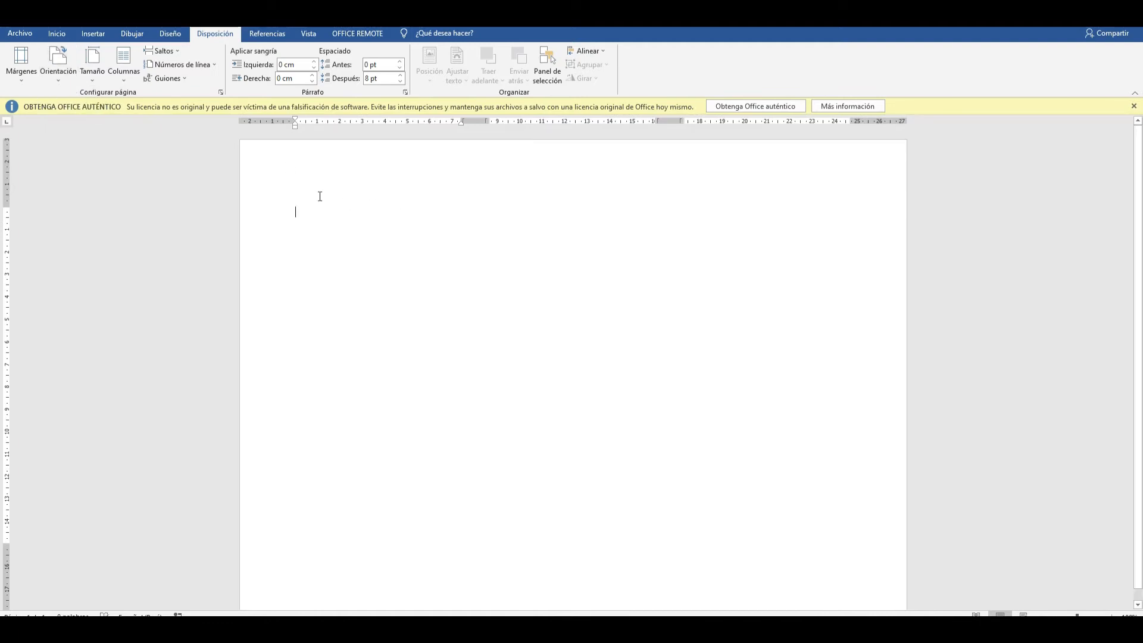
pyautogui.write('h')
pyautogui.write('uenos dias a todos')
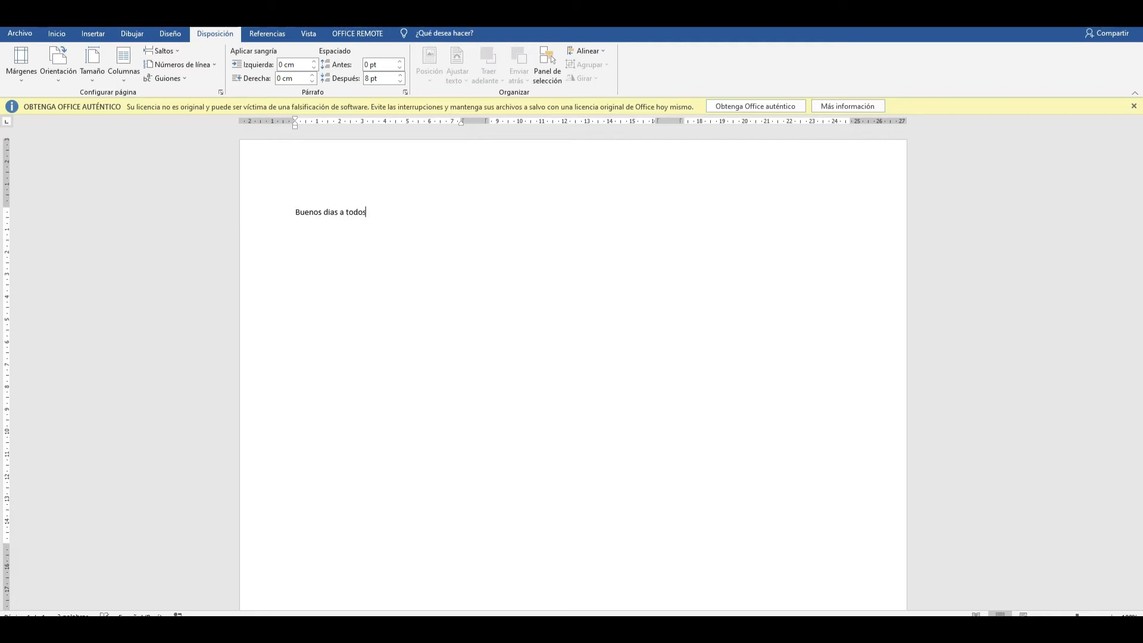
# - Add blank lines above "Buenos dias a todos" until the text moves into the second column
pyautogui.moveTo(383, 217); pyautogui.dragTo(252, 202)
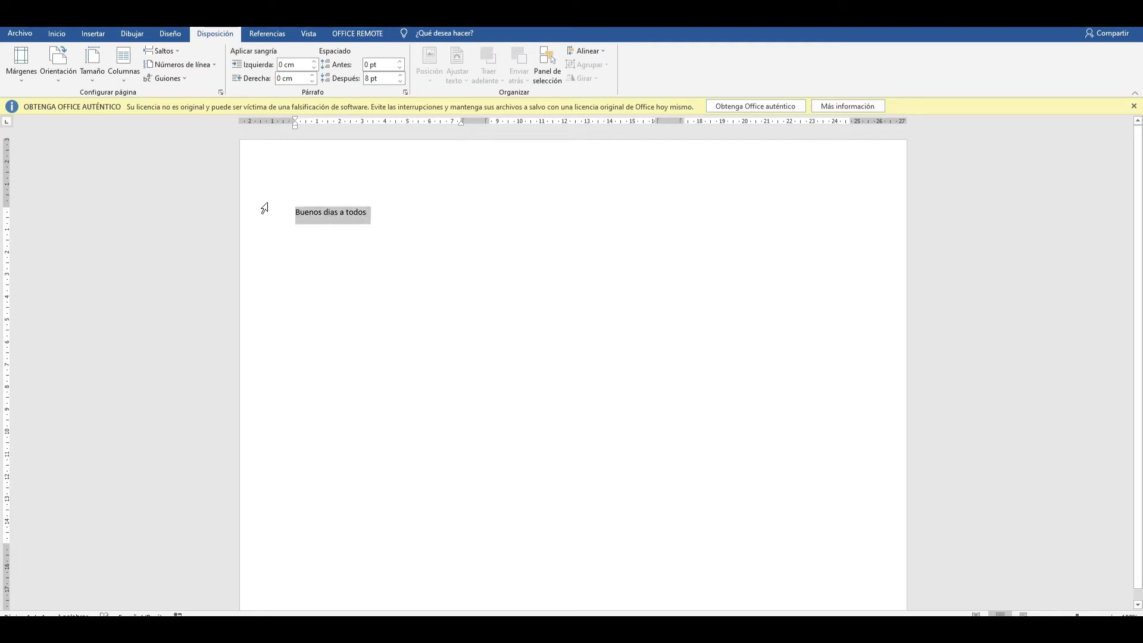
pyautogui.click(382, 221)
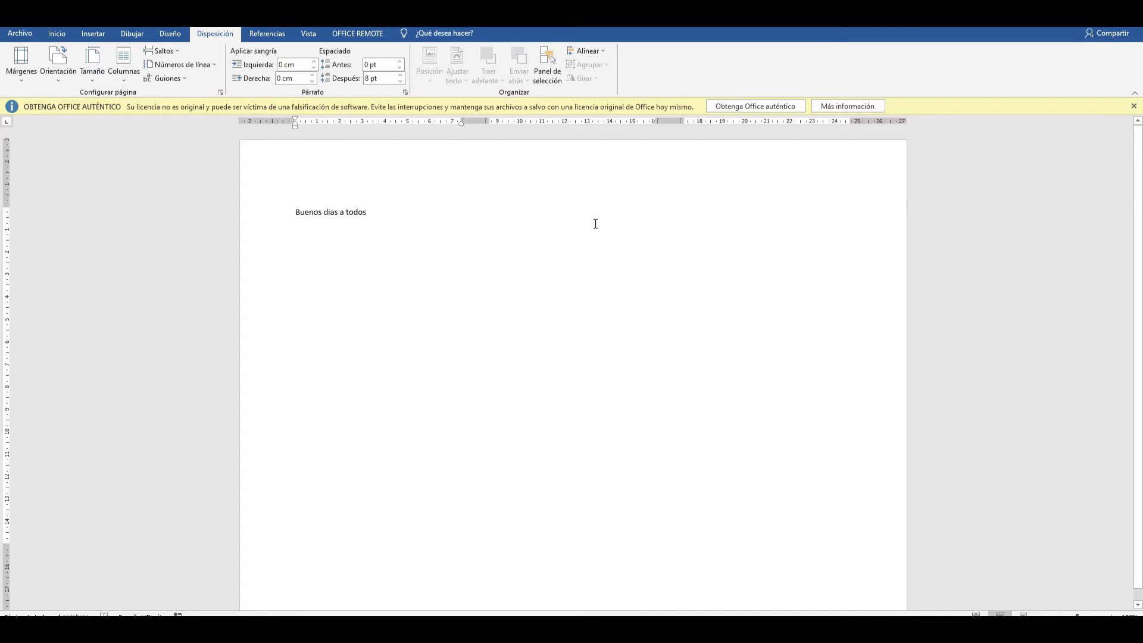
pyautogui.press('Return')
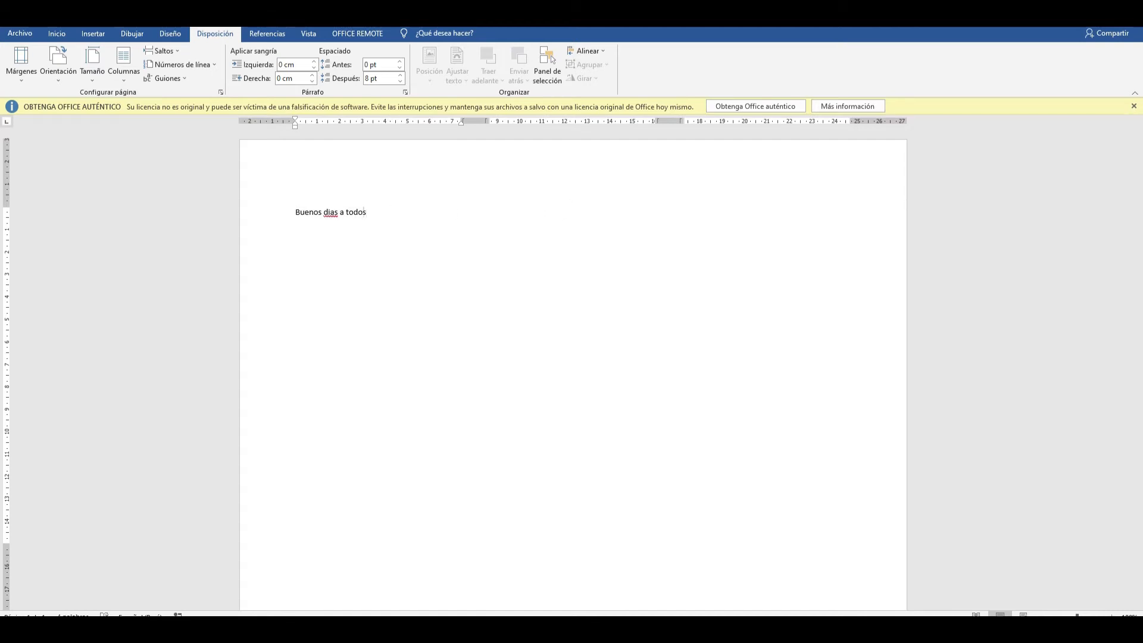
pyautogui.press('Return')
pyautogui.press('Return')
pyautogui.press('Return')
pyautogui.press('Return')
pyautogui.press('Return')
pyautogui.press('Return')
pyautogui.press('Return')
pyautogui.press('Return')
pyautogui.press('Return')
pyautogui.press('Return')
pyautogui.press('Return')
pyautogui.press('Return')
pyautogui.press('Return')
pyautogui.press('Return')
pyautogui.press('Return')
pyautogui.press('Return')
pyautogui.press('Return')
pyautogui.press('Return')
pyautogui.press('Return')
pyautogui.press('Return')
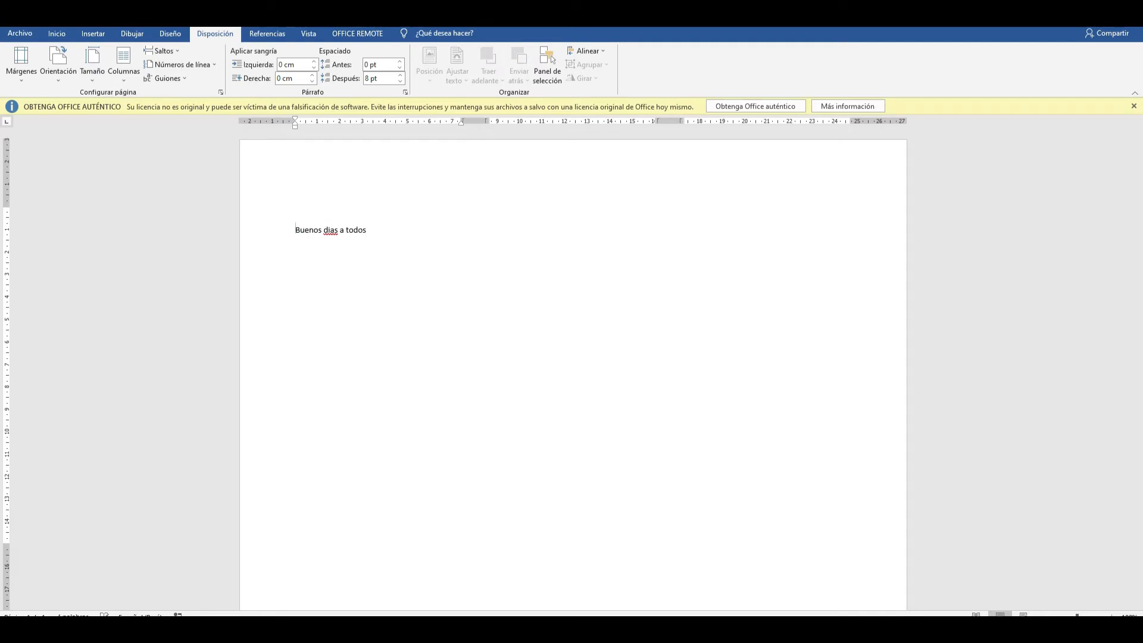
pyautogui.press('BackSpace')
pyautogui.press('BackSpace')
pyautogui.press('BackSpace')
pyautogui.press('BackSpace')
pyautogui.press('BackSpace')
pyautogui.press('BackSpace')
pyautogui.press('BackSpace')
pyautogui.press('BackSpace')
pyautogui.press('BackSpace')
pyautogui.press('BackSpace')
pyautogui.press('BackSpace')
pyautogui.press('BackSpace')
pyautogui.press('BackSpace')
pyautogui.press('BackSpace')
pyautogui.press('BackSpace')
pyautogui.press('BackSpace')
pyautogui.press('BackSpace')
pyautogui.press('BackSpace')
pyautogui.press('BackSpace')
pyautogui.press('BackSpace')
pyautogui.press('BackSpace')
pyautogui.press('BackSpace')
pyautogui.press('BackSpace')
pyautogui.press('BackSpace')
pyautogui.press('BackSpace')
pyautogui.press('BackSpace')
pyautogui.press('BackSpace')
pyautogui.press('BackSpace')
pyautogui.press('BackSpace')
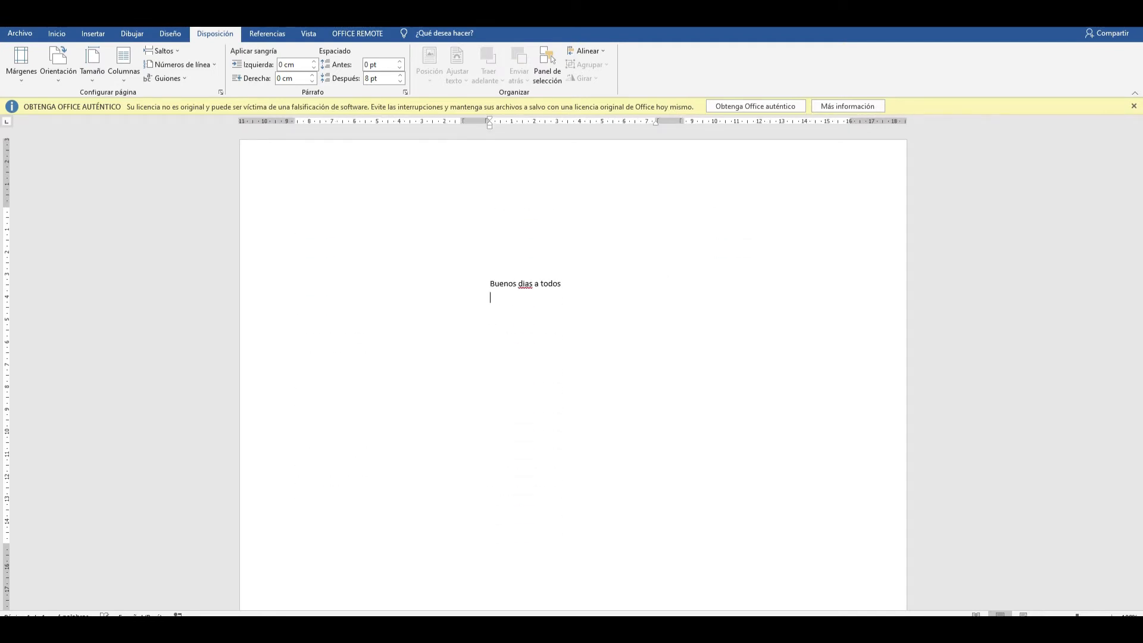
# - Adjust the blank lines around "Buenos dias a todos" and close the three-column document without saving it
pyautogui.press('BackSpace')
pyautogui.press('Return')
pyautogui.press('Return')
pyautogui.press('Return')
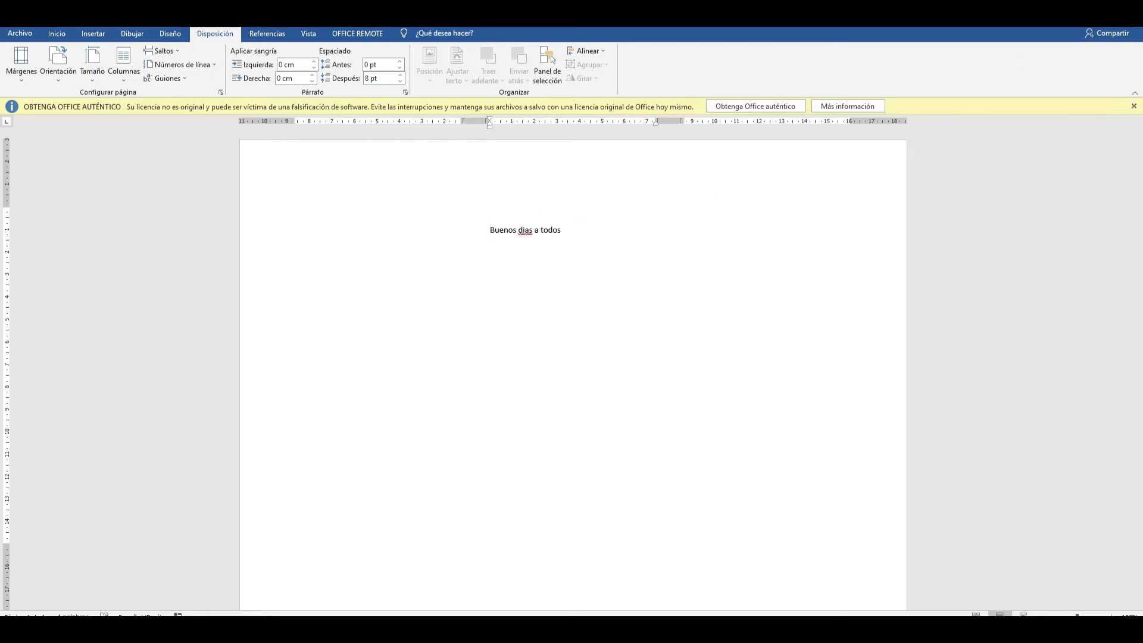
pyautogui.click(1129, 14)
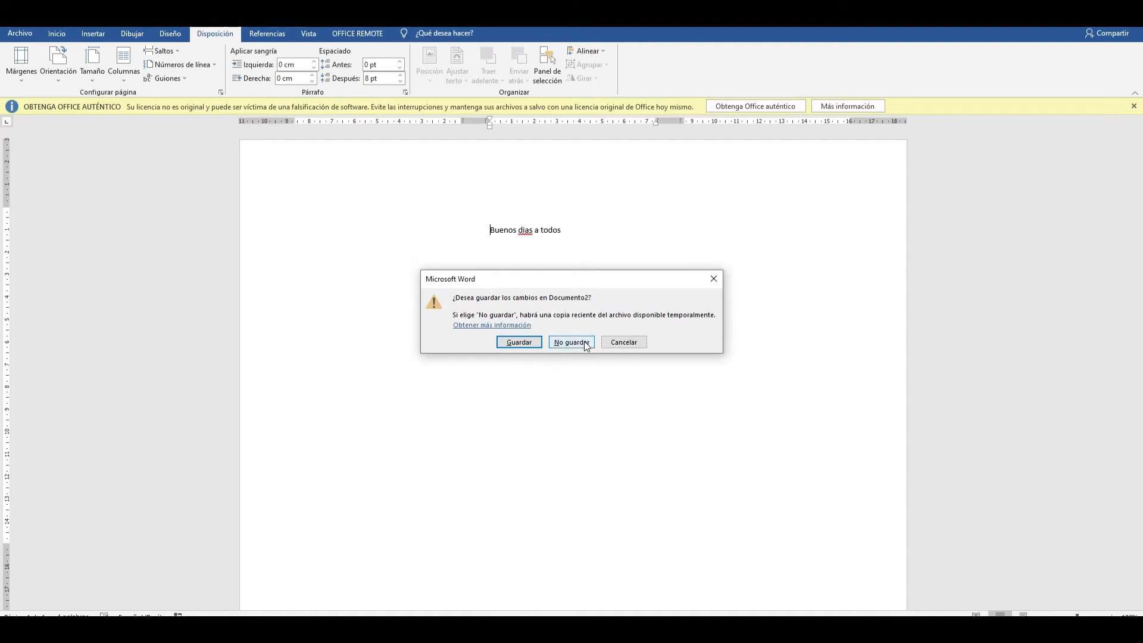
pyautogui.click(584, 343)
# - Stretch the dark blue rectangle to the page's opposite corners so it covers the entire page
pyautogui.moveTo(757, 381); pyautogui.dragTo(332, 191)
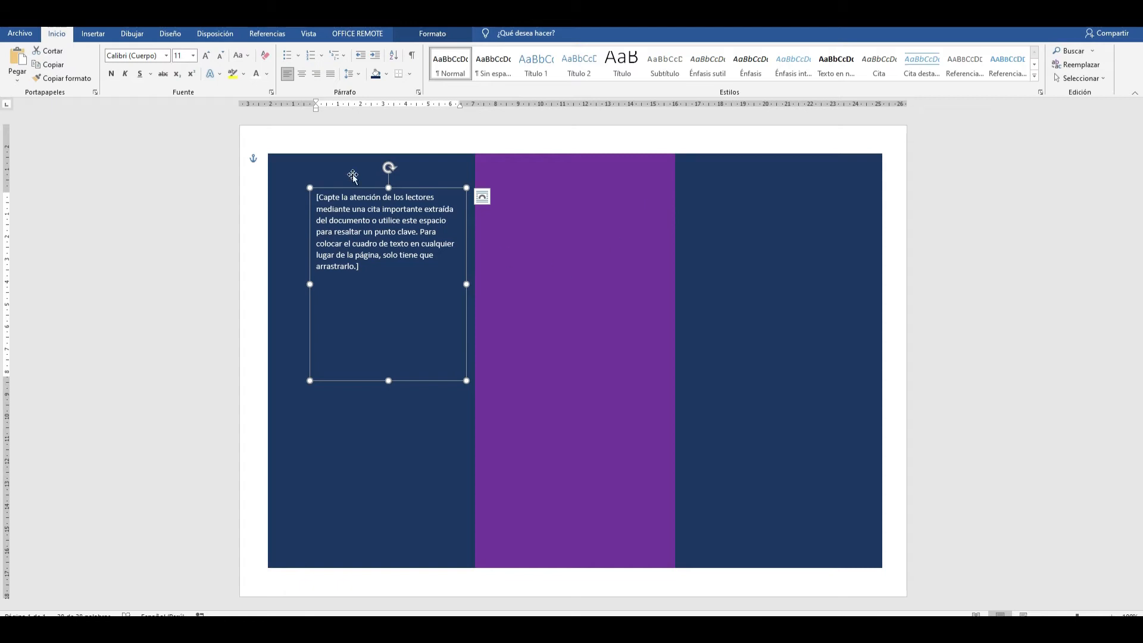
pyautogui.click(291, 158)
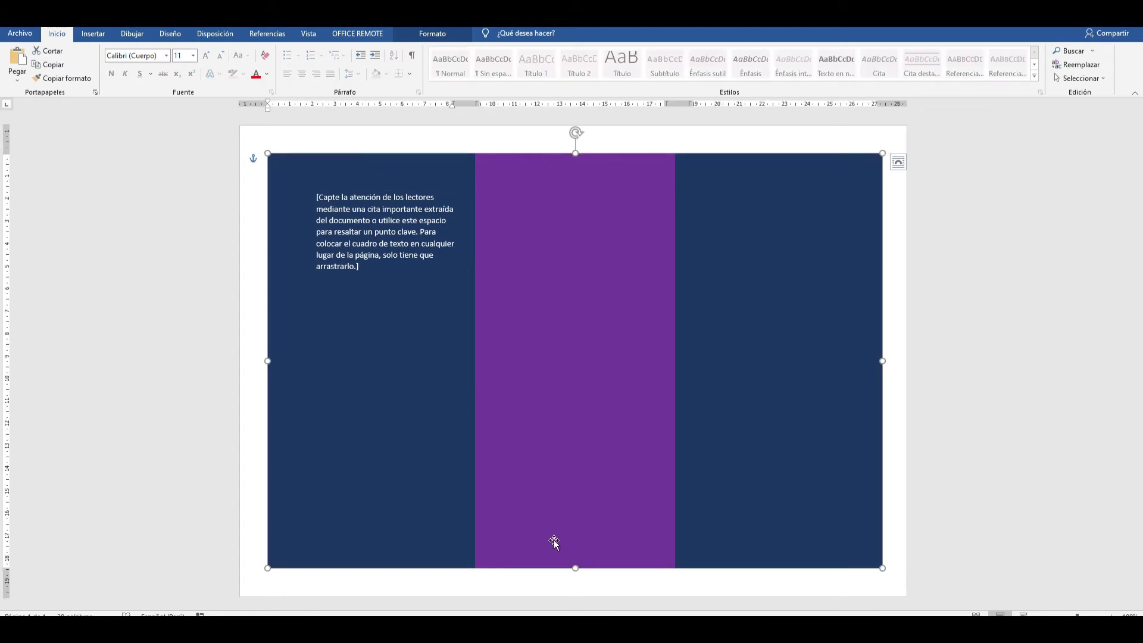
pyautogui.moveTo(613, 589)
pyautogui.moveTo(267, 153); pyautogui.dragTo(241, 127)
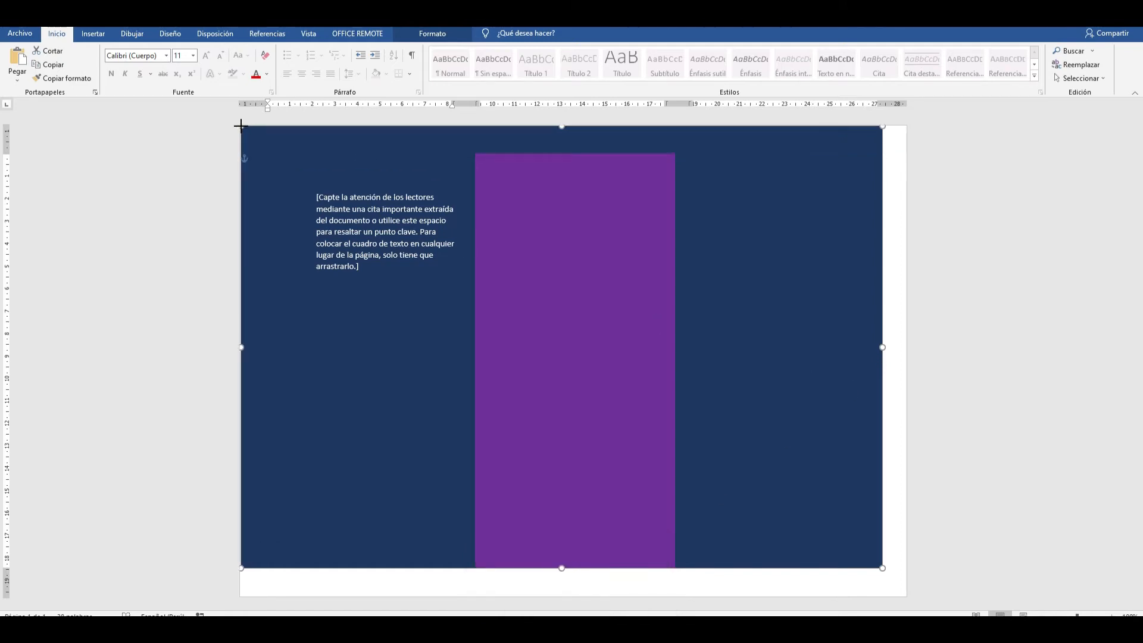
pyautogui.moveTo(882, 568); pyautogui.dragTo(909, 598)
# - Extend the purple rectangle to the page's full height and move the text box toward the upper-left corner of the first panel
pyautogui.click(448, 236)
pyautogui.click(580, 256)
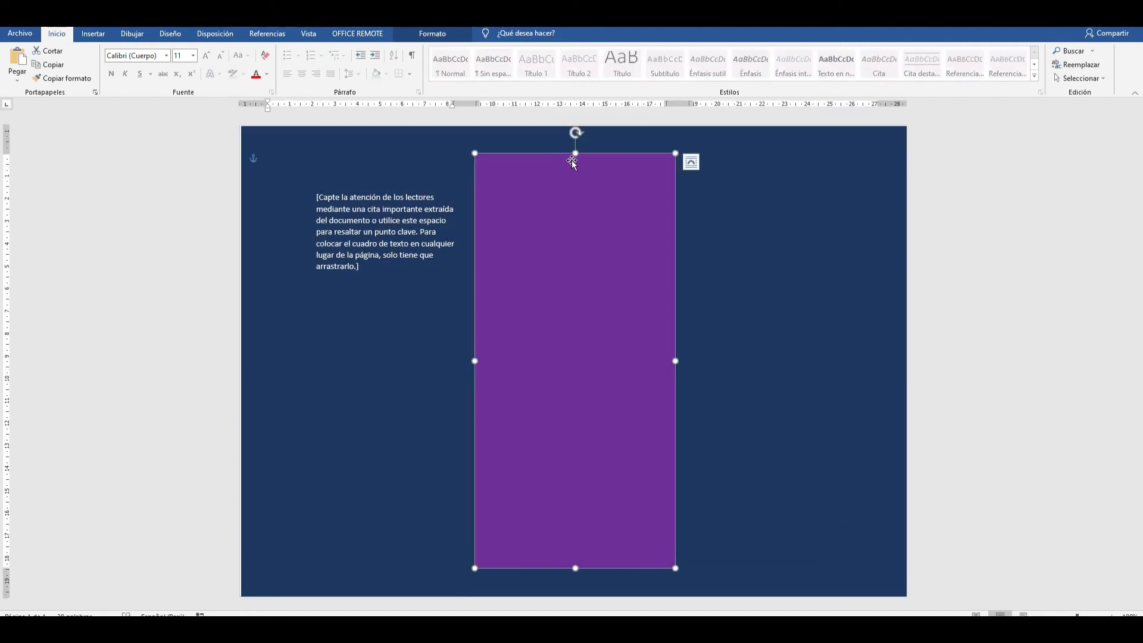
pyautogui.moveTo(575, 153); pyautogui.dragTo(580, 127)
pyautogui.moveTo(575, 567); pyautogui.dragTo(583, 594)
pyautogui.click(406, 186)
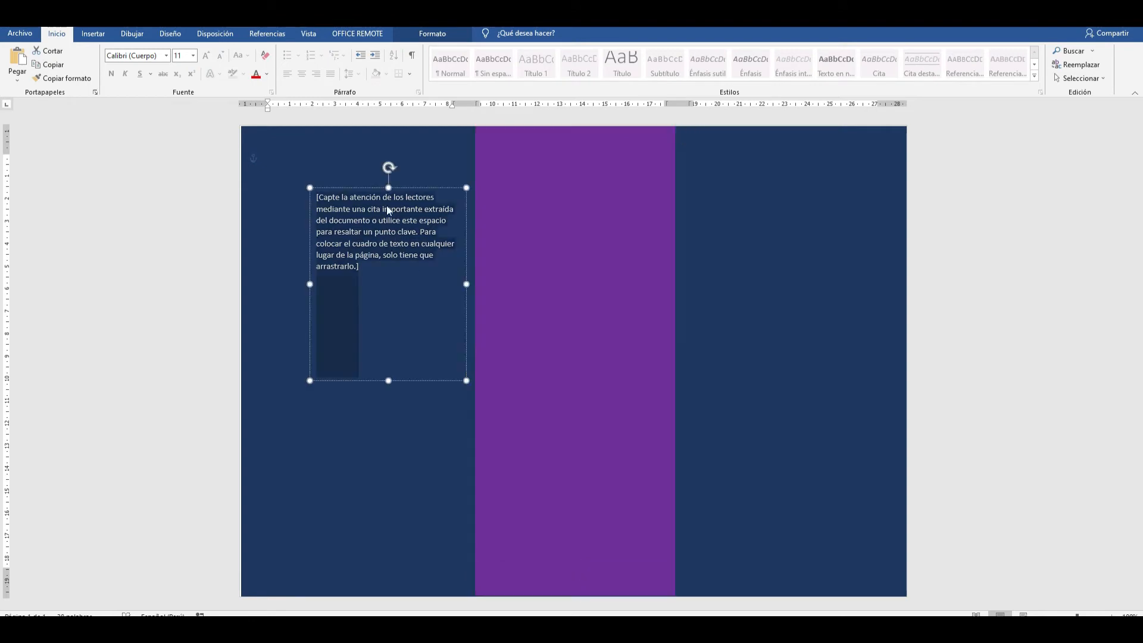
pyautogui.moveTo(405, 184); pyautogui.dragTo(361, 153)
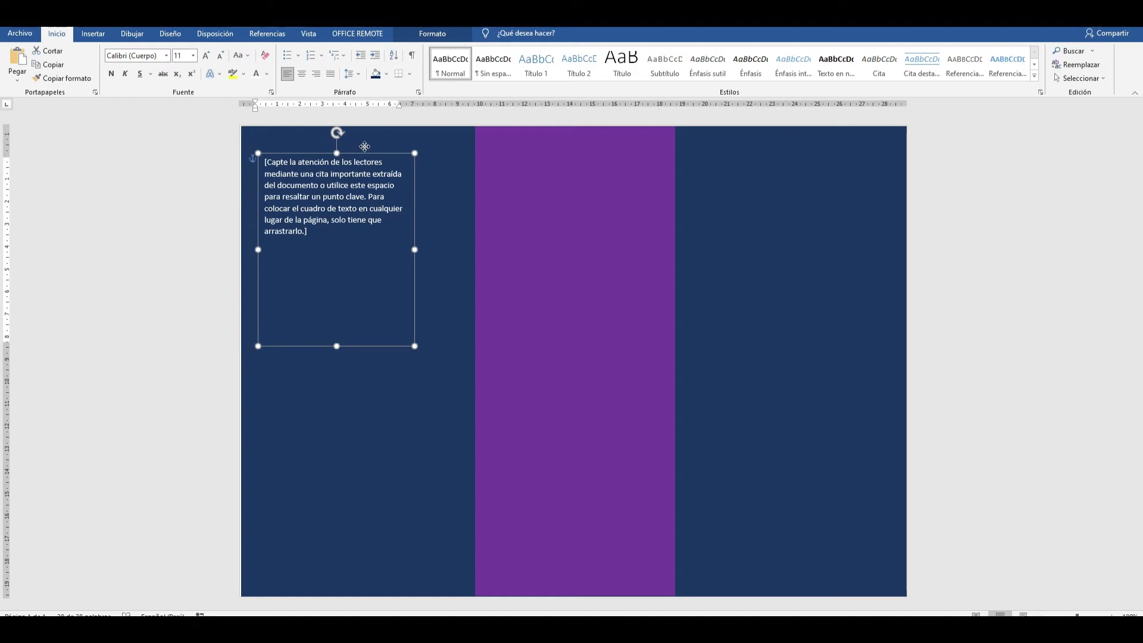
# - Undo the text box move and the resizing of the purple and dark blue rectangles
pyautogui.click(546, 297)
pyautogui.hotkey('ctrl', 'z')
pyautogui.hotkey('ctrl', 'z')
pyautogui.hotkey('ctrl', 'z')
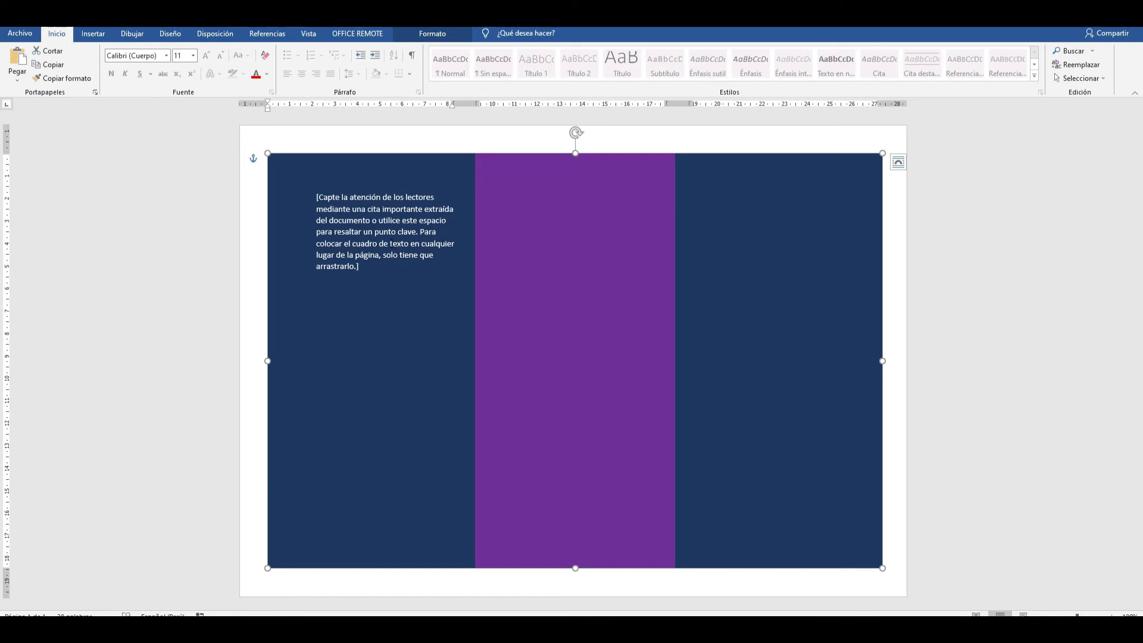
# - Delete the placeholder text box from the first panel, keeping the colored rectangles in place
pyautogui.click(384, 211)
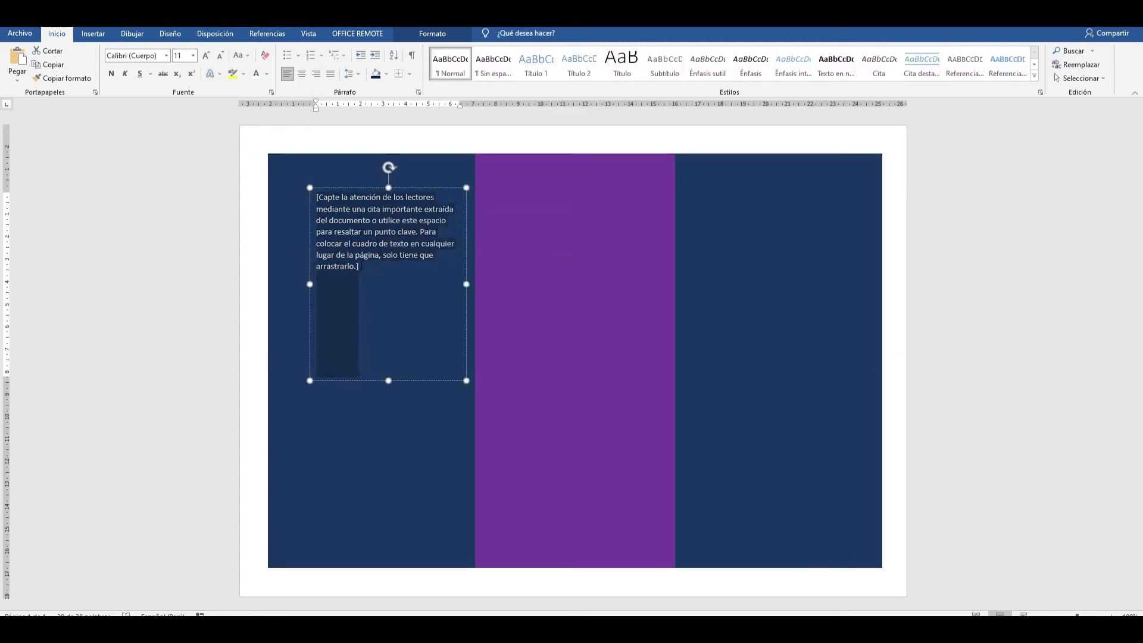
pyautogui.doubleClick(361, 266)
pyautogui.doubleClick(303, 192)
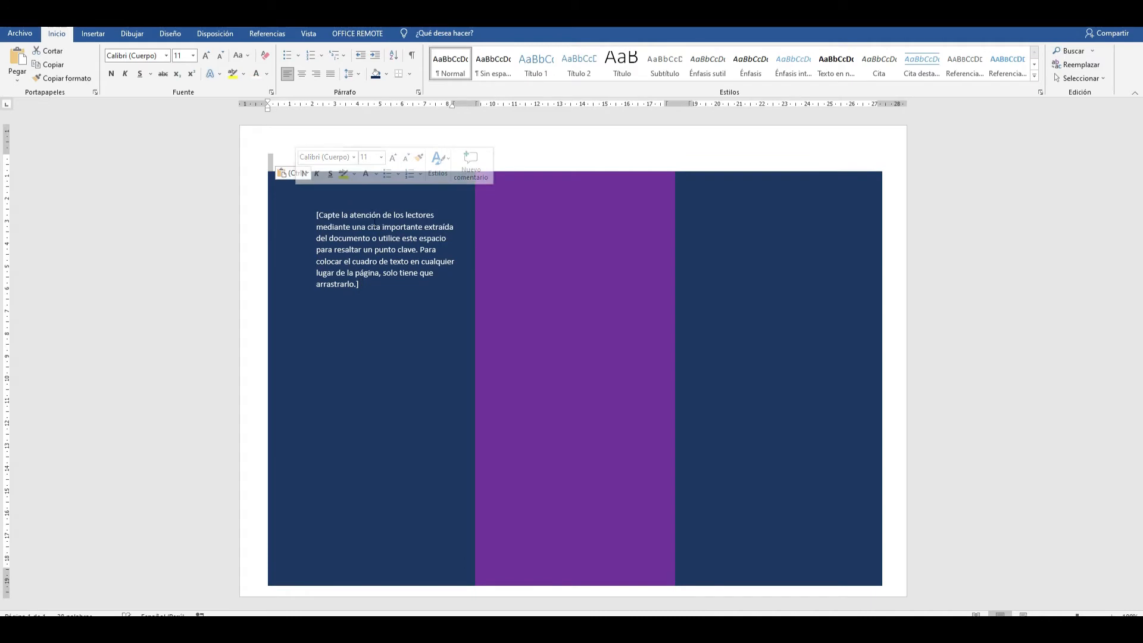
pyautogui.hotkey('ctrl', 'z')
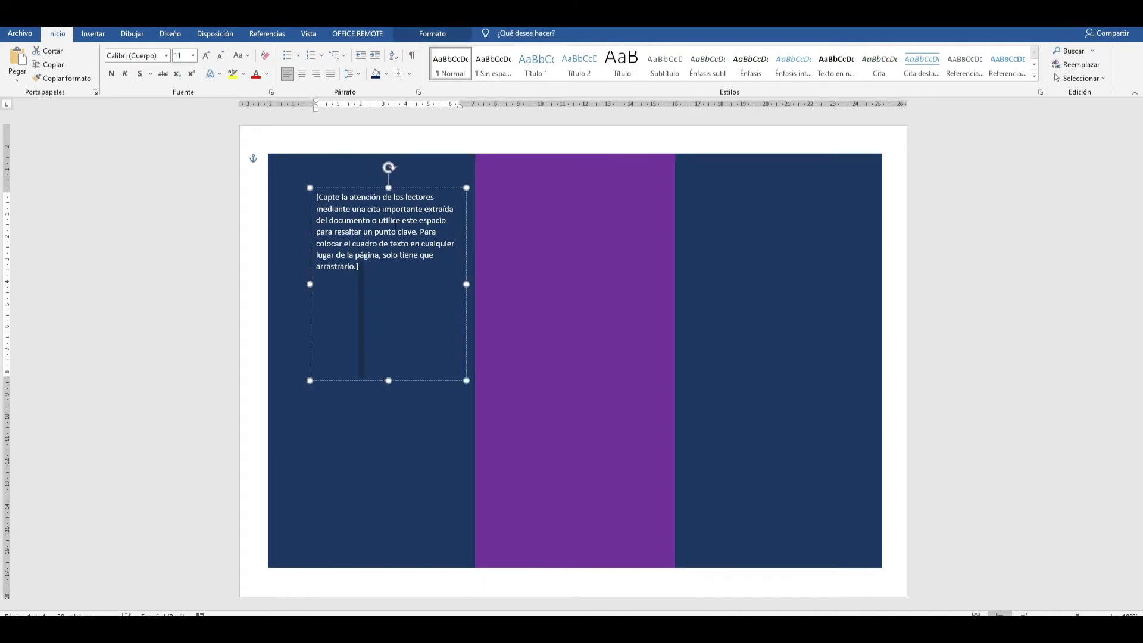
pyautogui.hotkey('ctrl', 'a')
pyautogui.click(426, 188)
pyautogui.press('Delete')
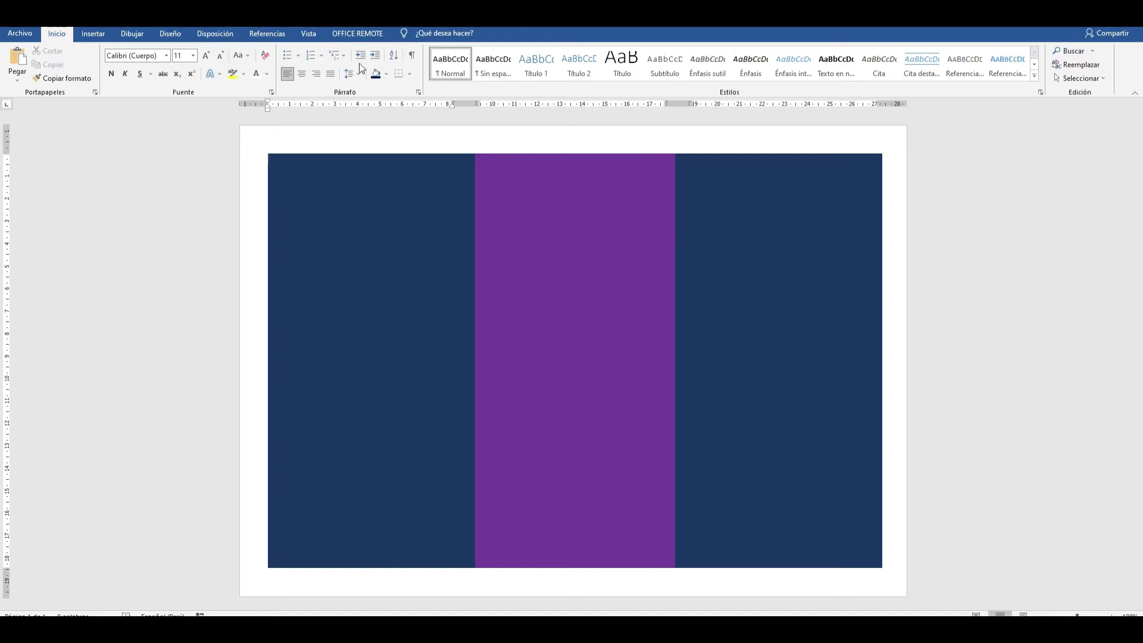
# - Insert a WordArt in the white style with orange outline and shadow, and place it at the top of the third panel
pyautogui.click(93, 33)
pyautogui.click(846, 63)
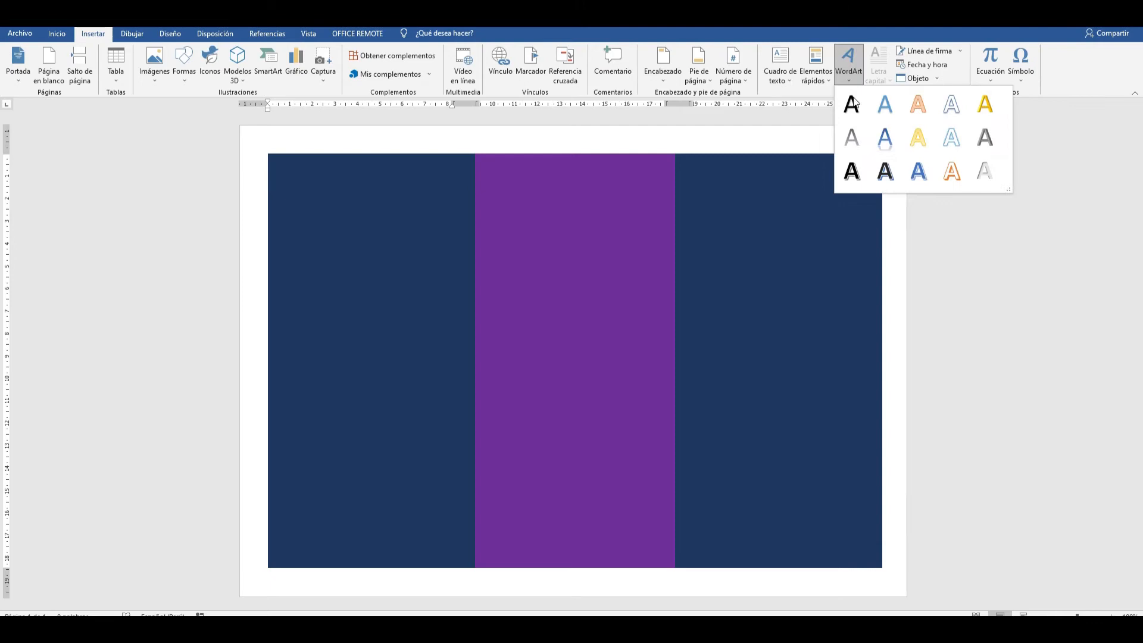
pyautogui.click(952, 171)
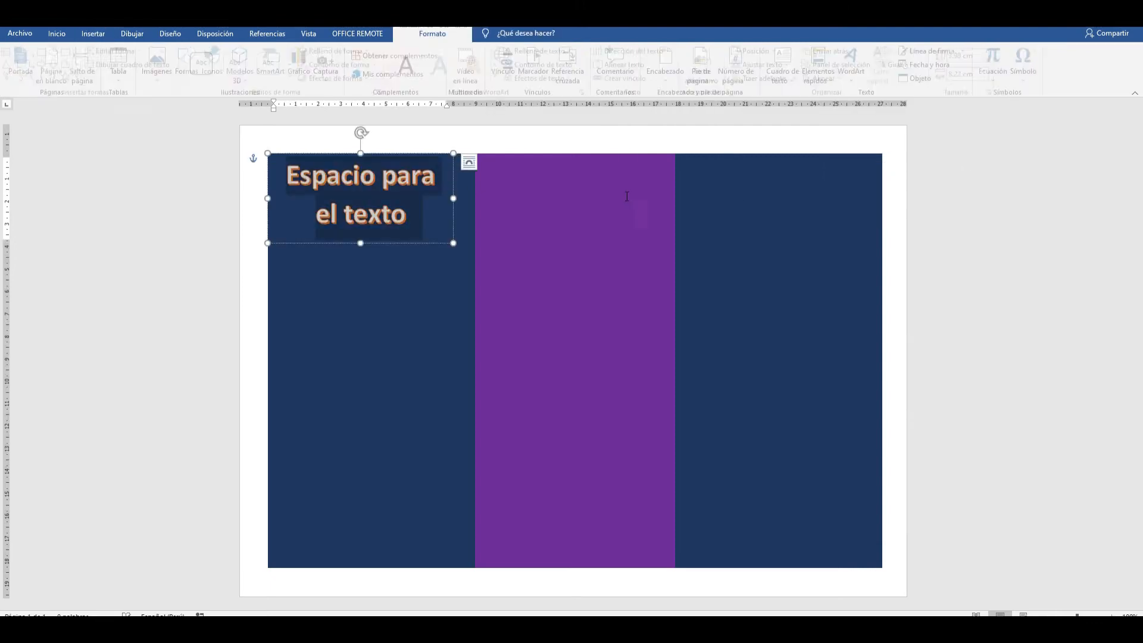
pyautogui.moveTo(423, 243); pyautogui.dragTo(593, 185)
# - Enter "¿Cómo elaborar un triptico?" as the text of the WordArt title
pyautogui.write('¿?')
pyautogui.press('Left')
pyautogui.write('Cómo ')
pyautogui.write('elaborar un tript')
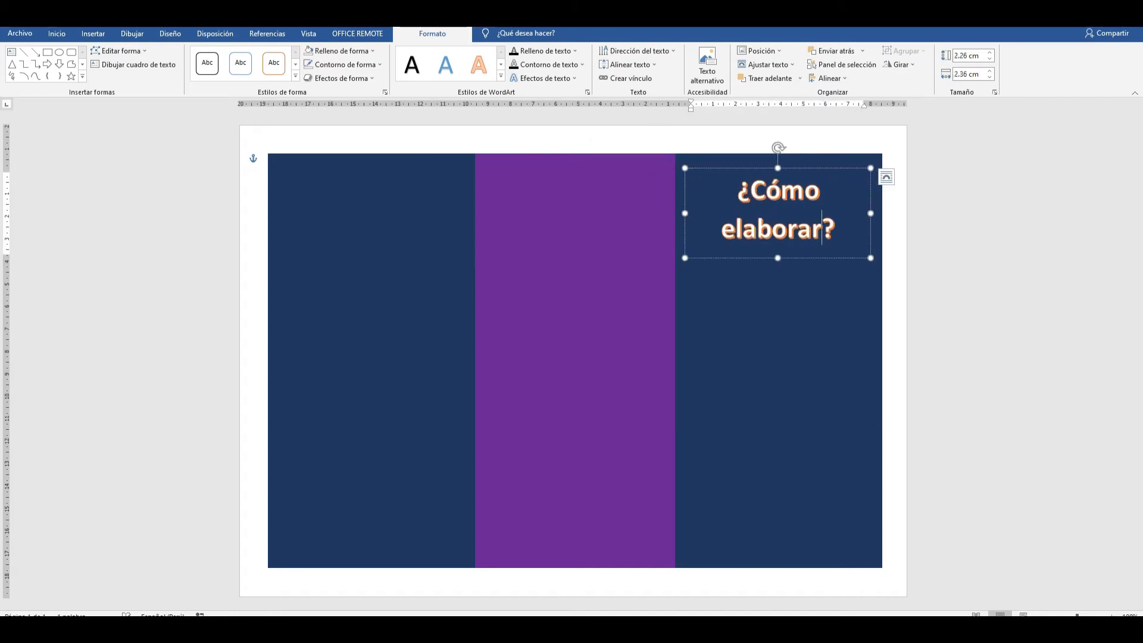
pyautogui.write('ico')
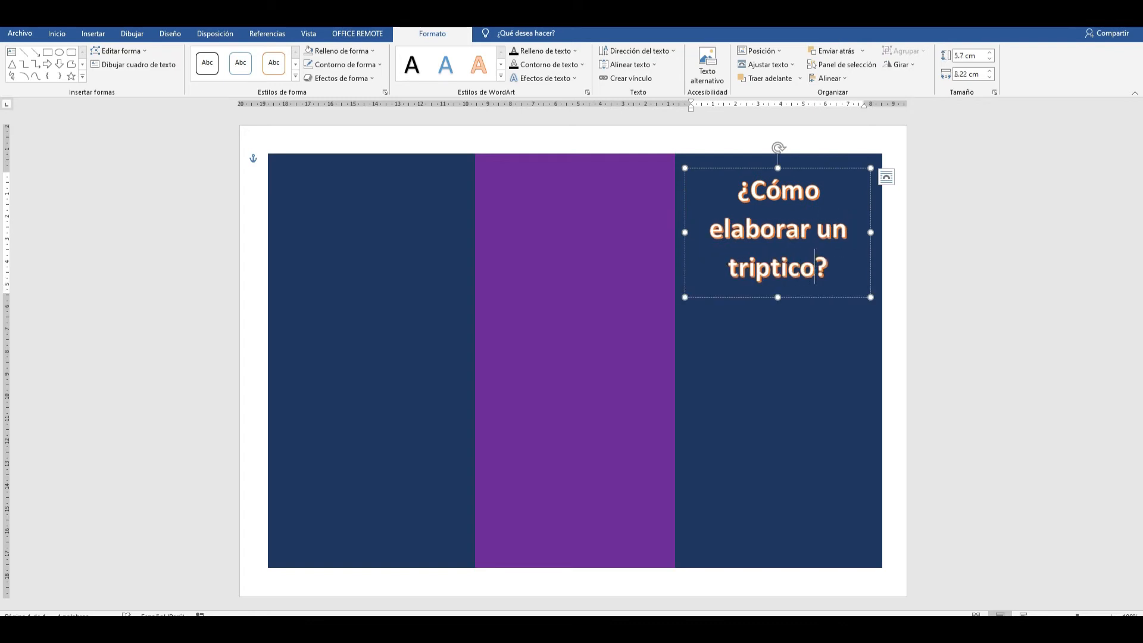
pyautogui.moveTo(830, 273); pyautogui.dragTo(737, 182)
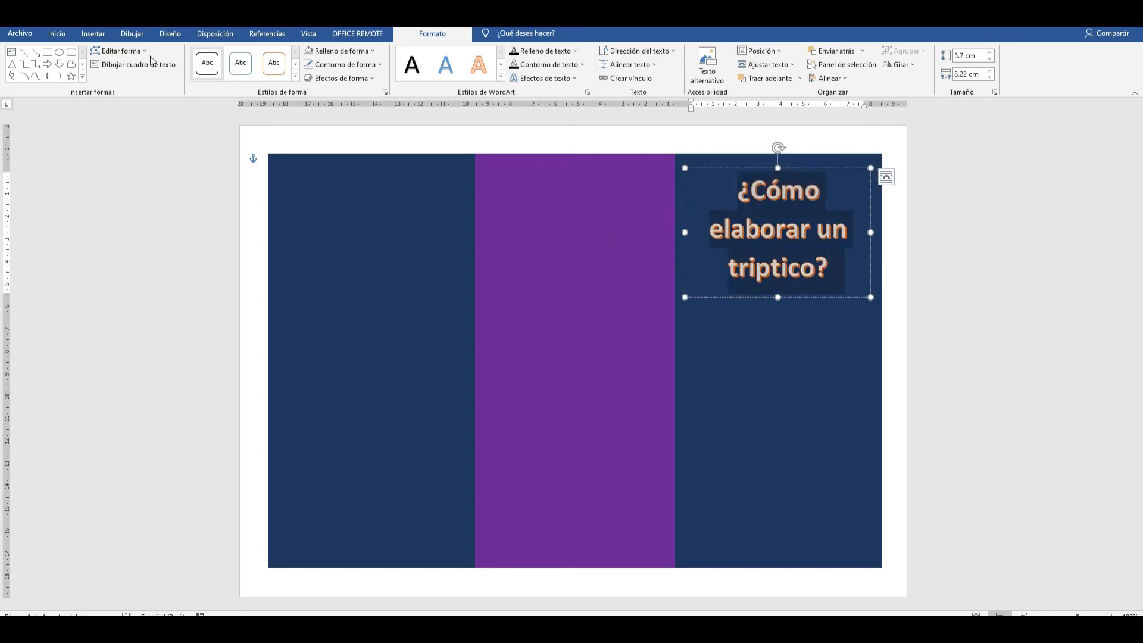
pyautogui.click(57, 34)
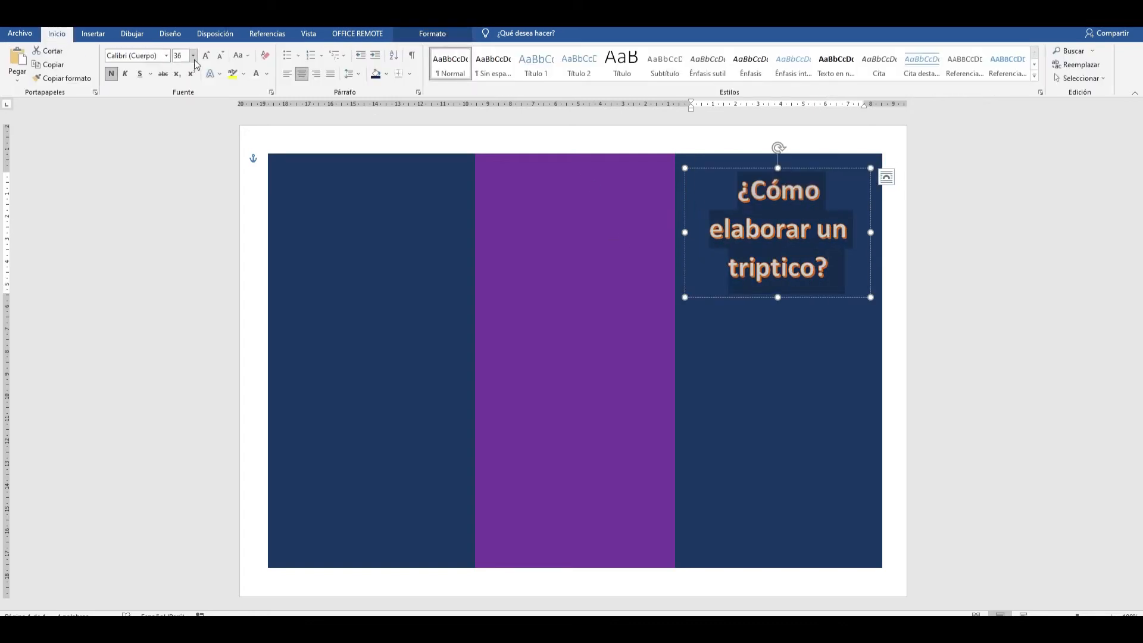
pyautogui.click(445, 36)
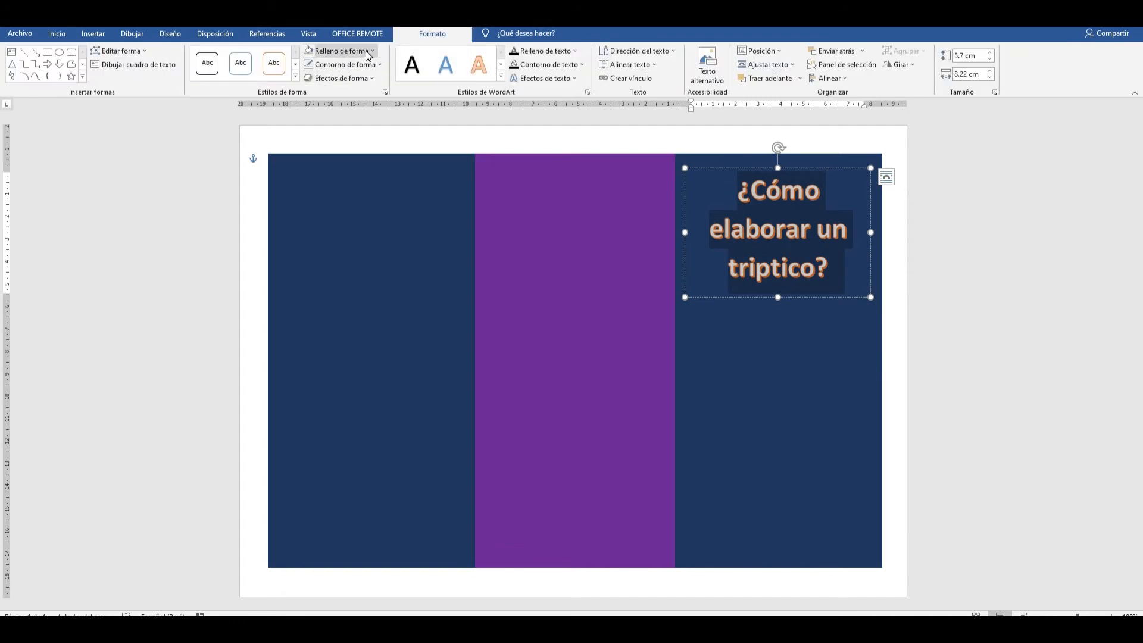
pyautogui.click(365, 51)
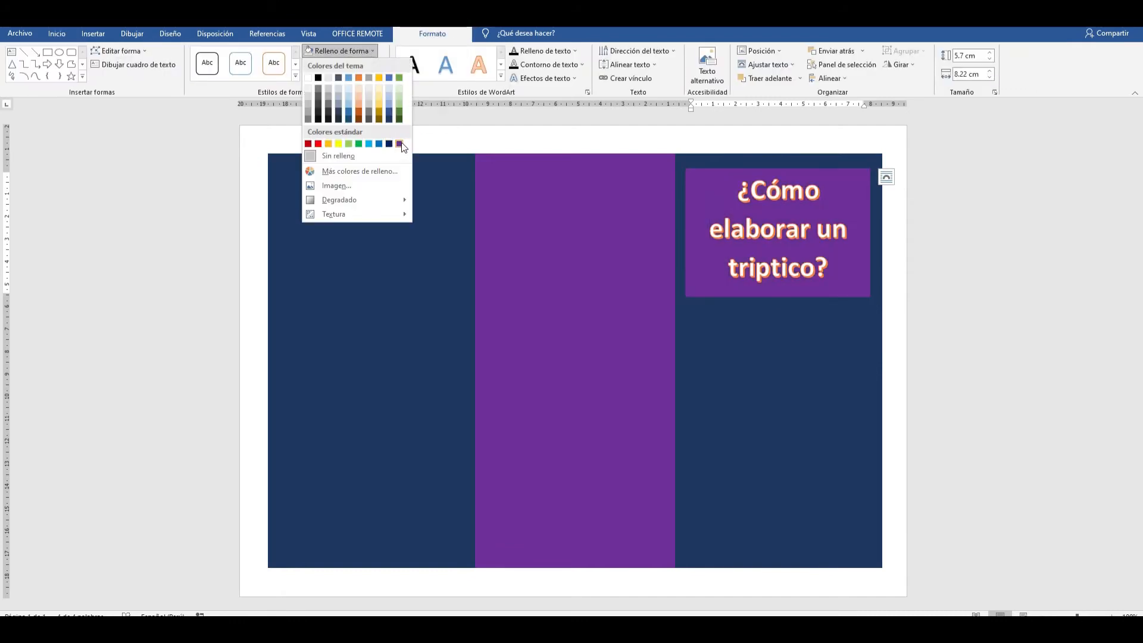
pyautogui.click(357, 52)
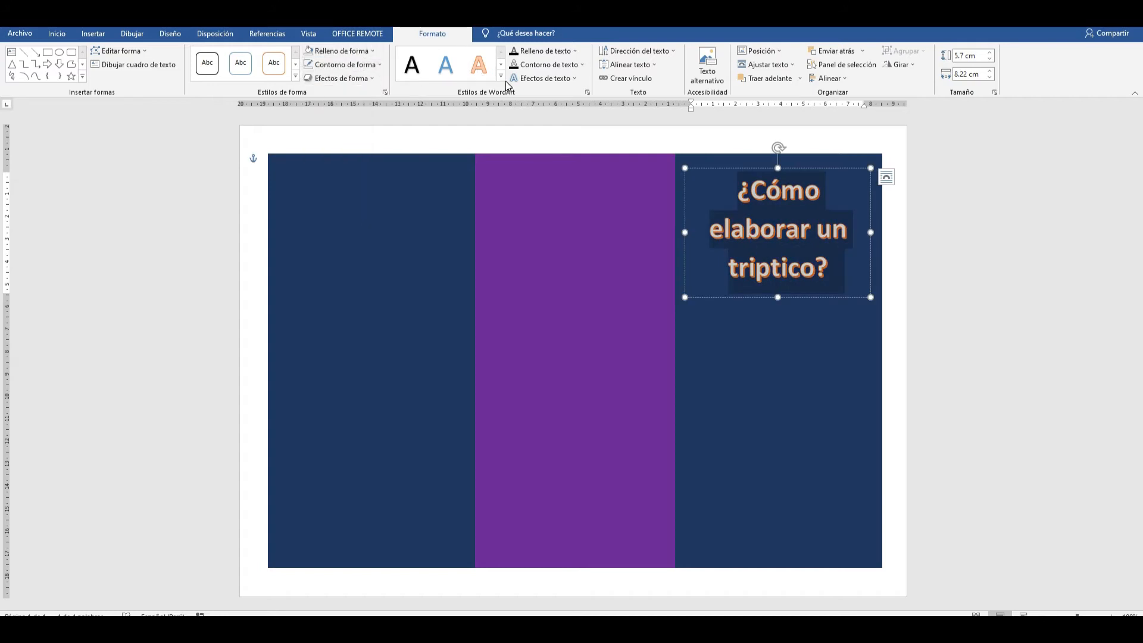
pyautogui.click(543, 51)
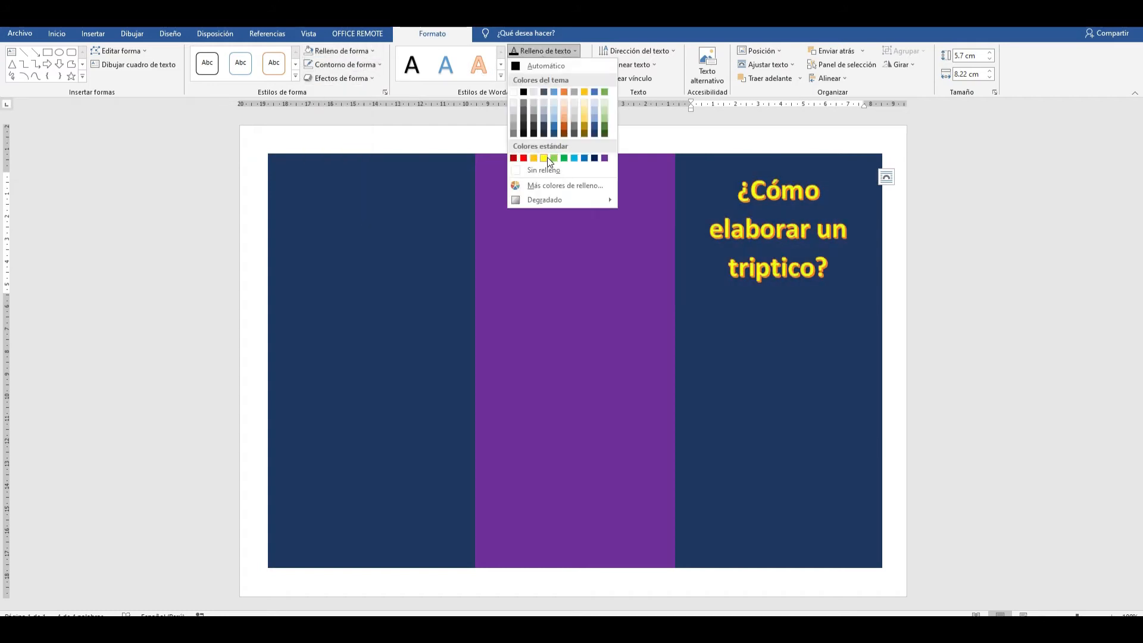
pyautogui.click(553, 64)
pyautogui.moveTo(840, 256); pyautogui.dragTo(735, 186)
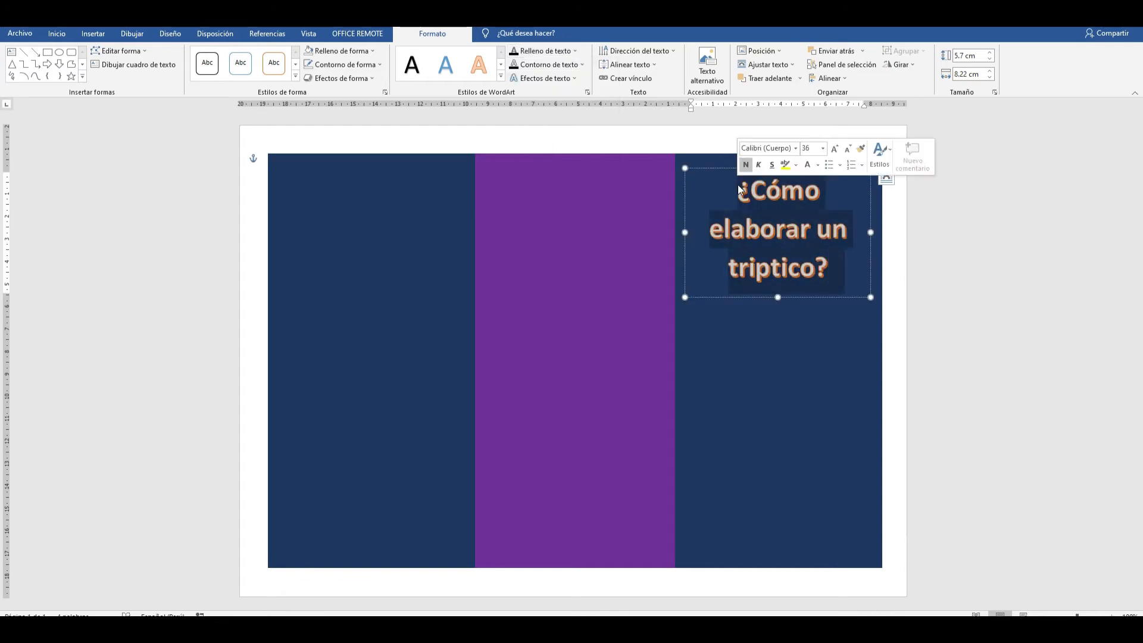
pyautogui.click(575, 51)
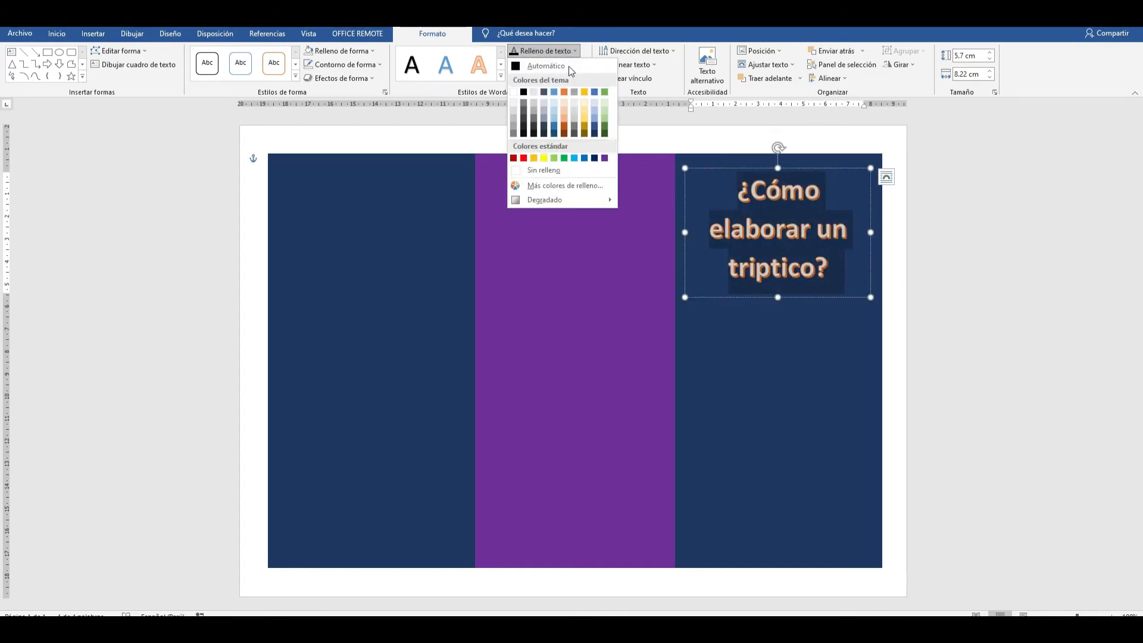
pyautogui.click(555, 51)
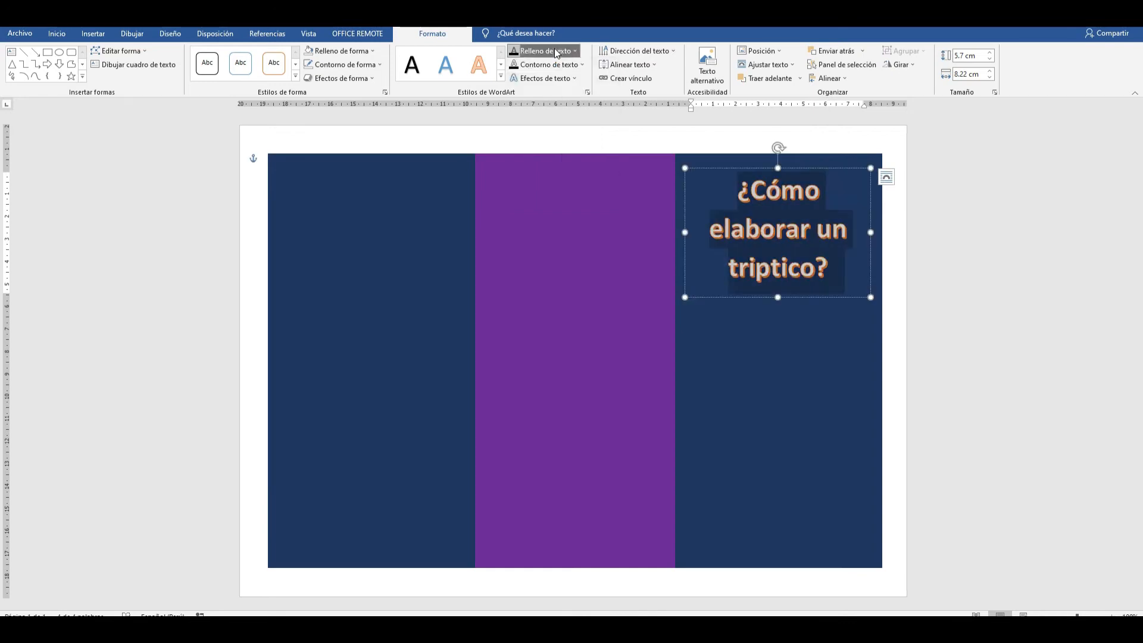
pyautogui.click(782, 203)
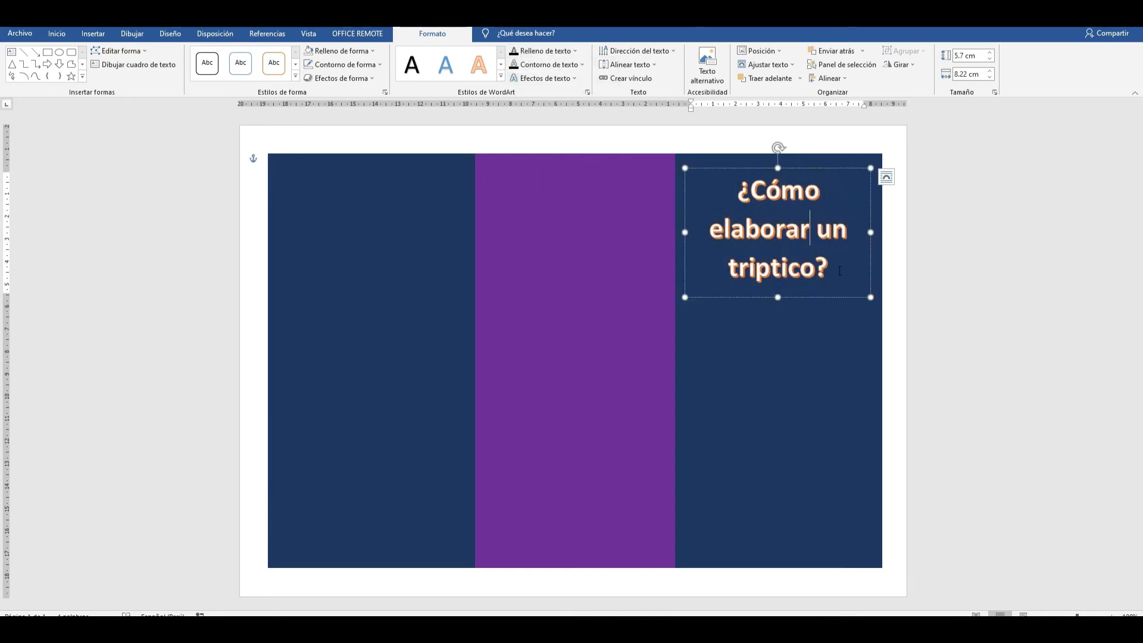
# - Apply a large gold glow text effect to the WordArt title in the third panel
pyautogui.click(840, 169)
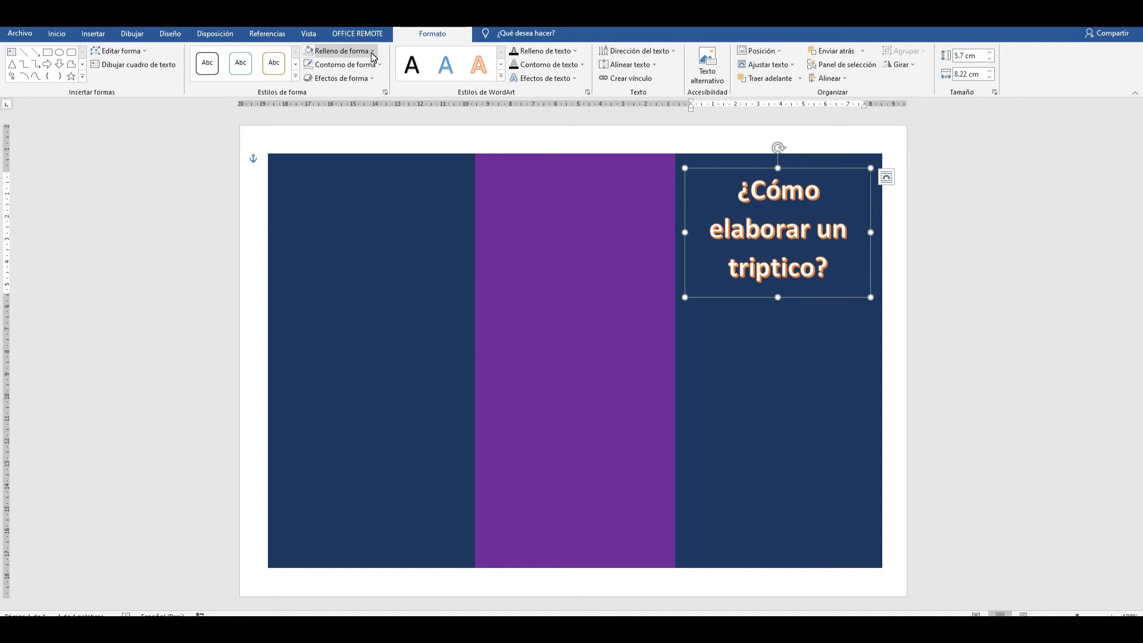
pyautogui.click(544, 78)
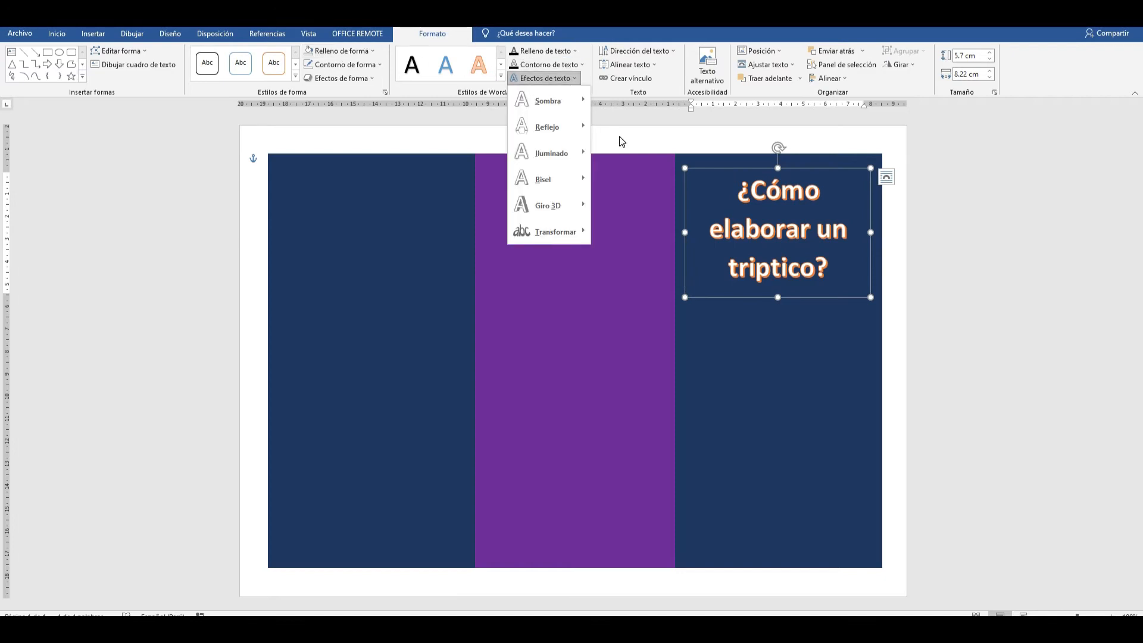
pyautogui.moveTo(551, 153)
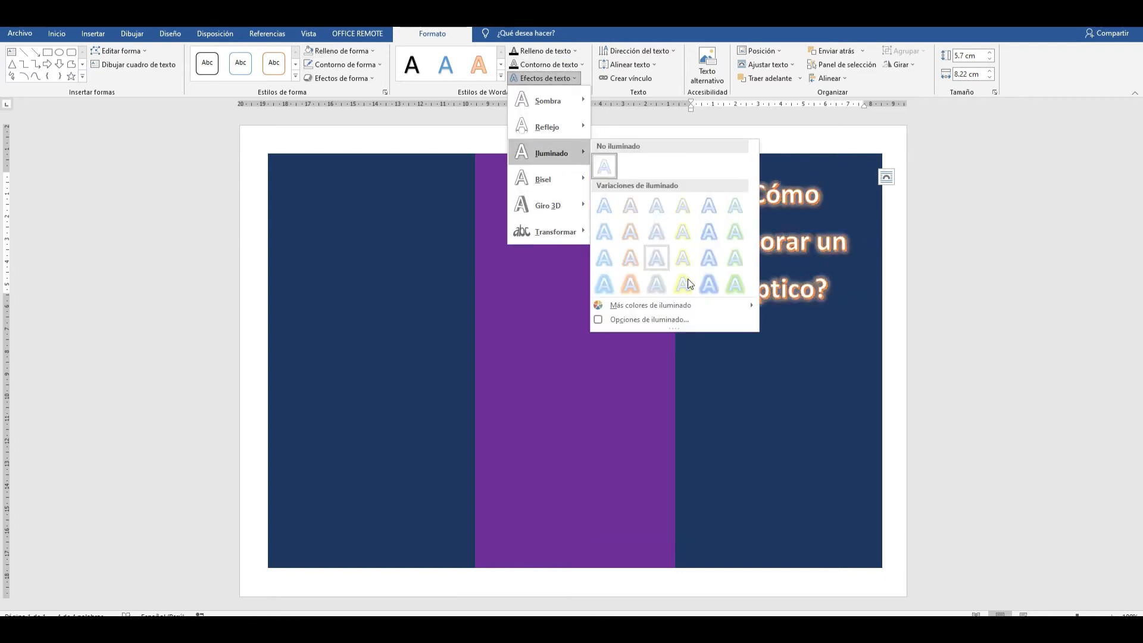
pyautogui.click(726, 281)
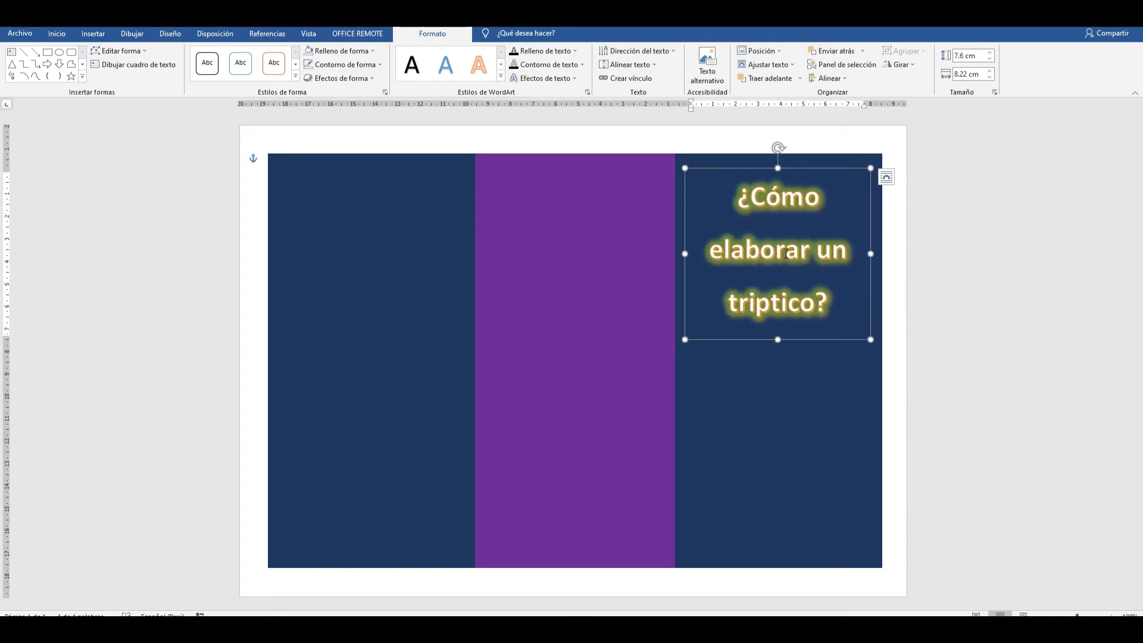
# - Set the whole WordArt title to 1.0 line spacing and a font size of 26
pyautogui.hotkey('ctrl', 'a')
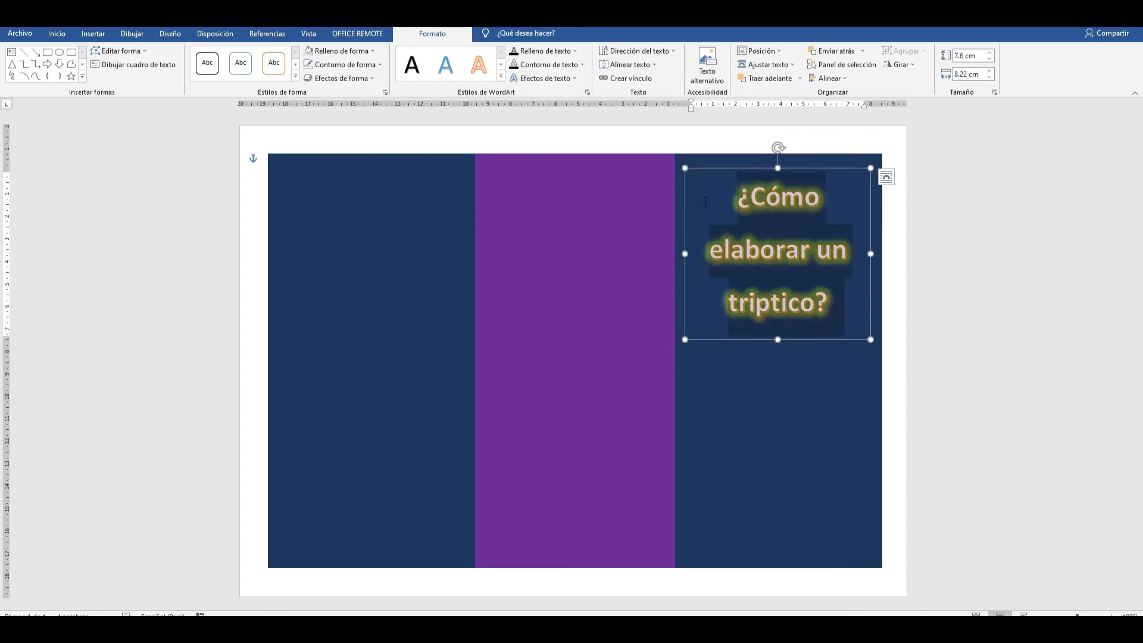
pyautogui.click(57, 33)
pyautogui.click(350, 74)
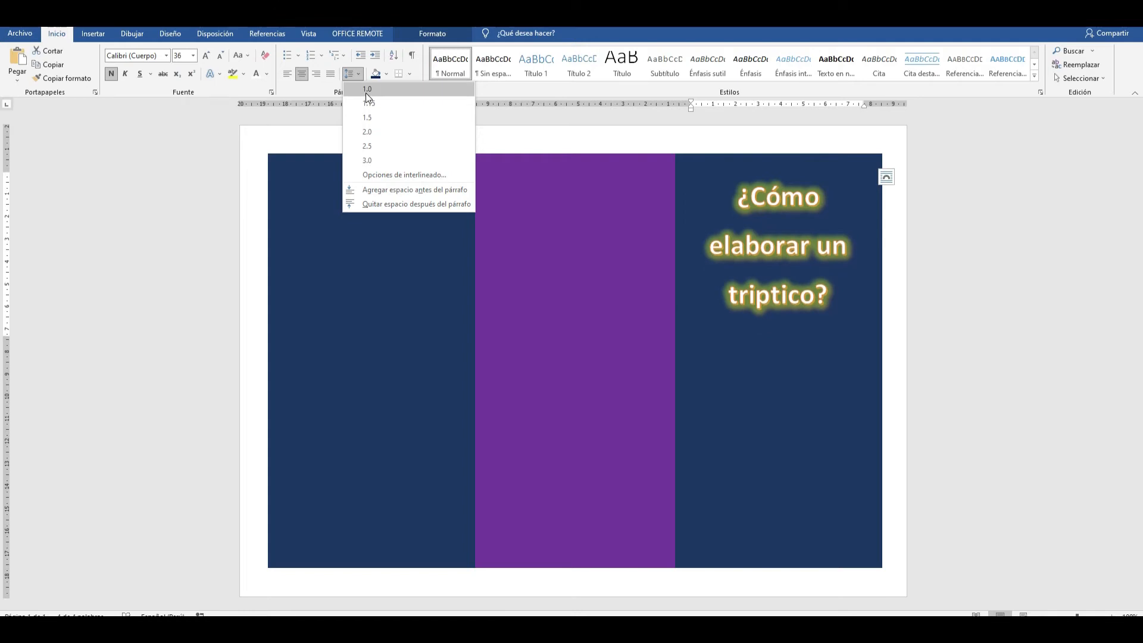
pyautogui.click(365, 90)
pyautogui.click(192, 55)
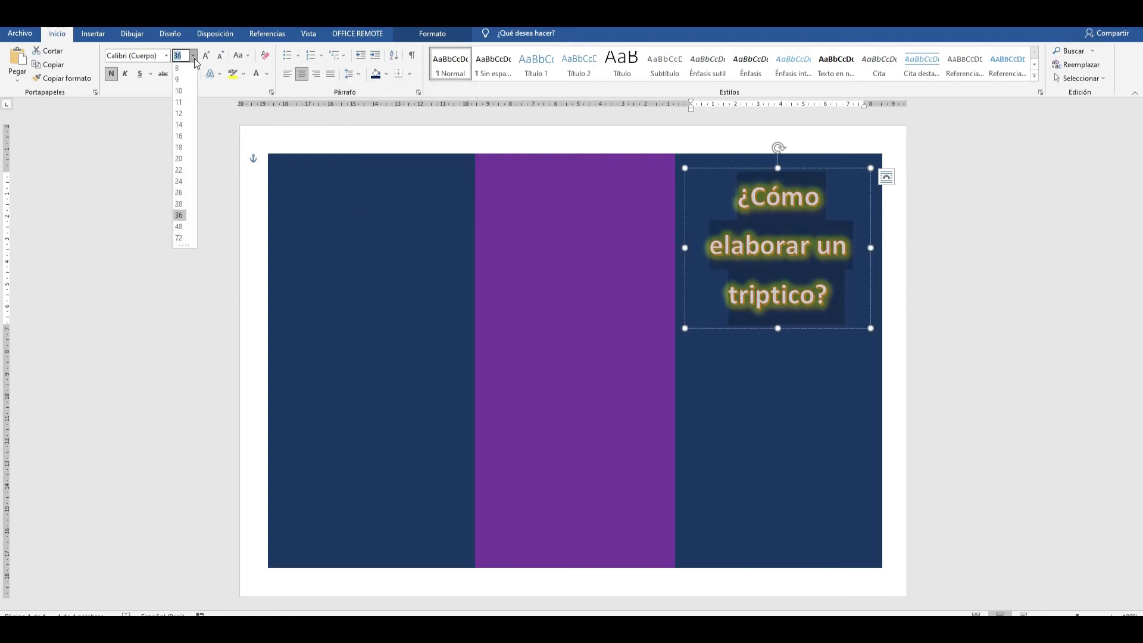
pyautogui.click(180, 193)
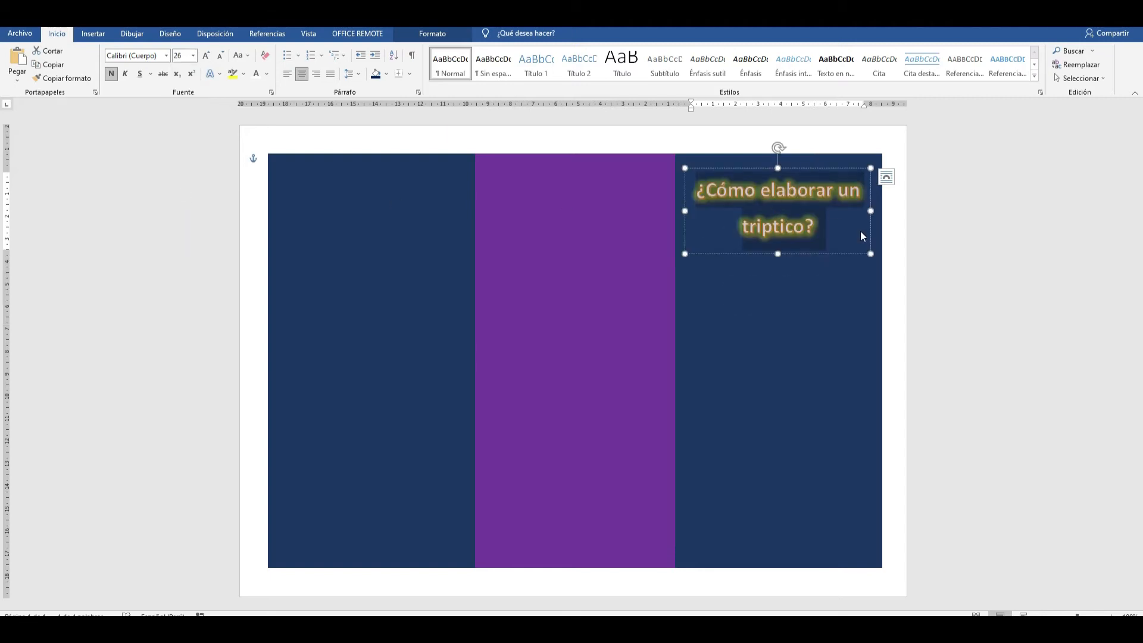
# - Draw a rounded rectangle about 8.41 cm high and 7.57 cm wide below the WordArt title in the third panel
pyautogui.click(897, 303)
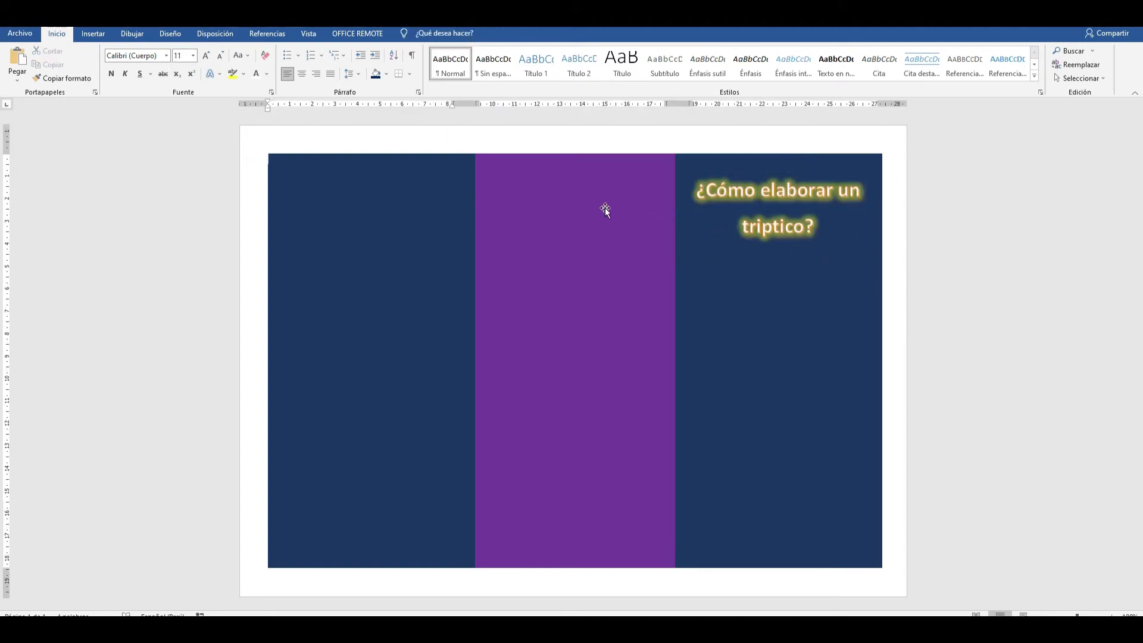
pyautogui.click(94, 33)
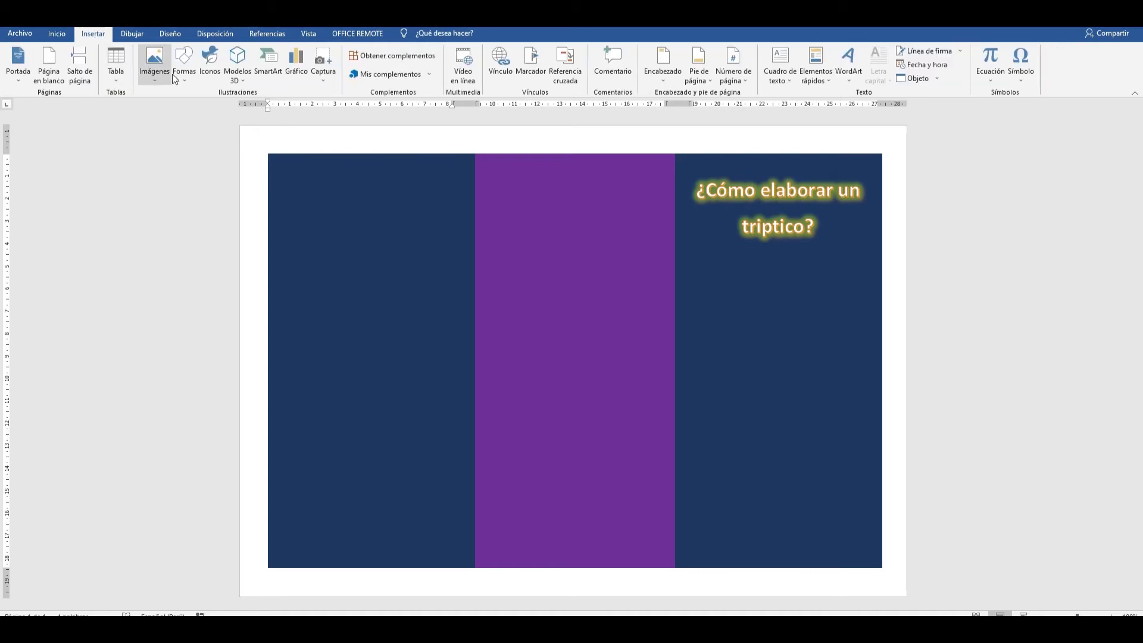
pyautogui.click(184, 63)
pyautogui.click(239, 107)
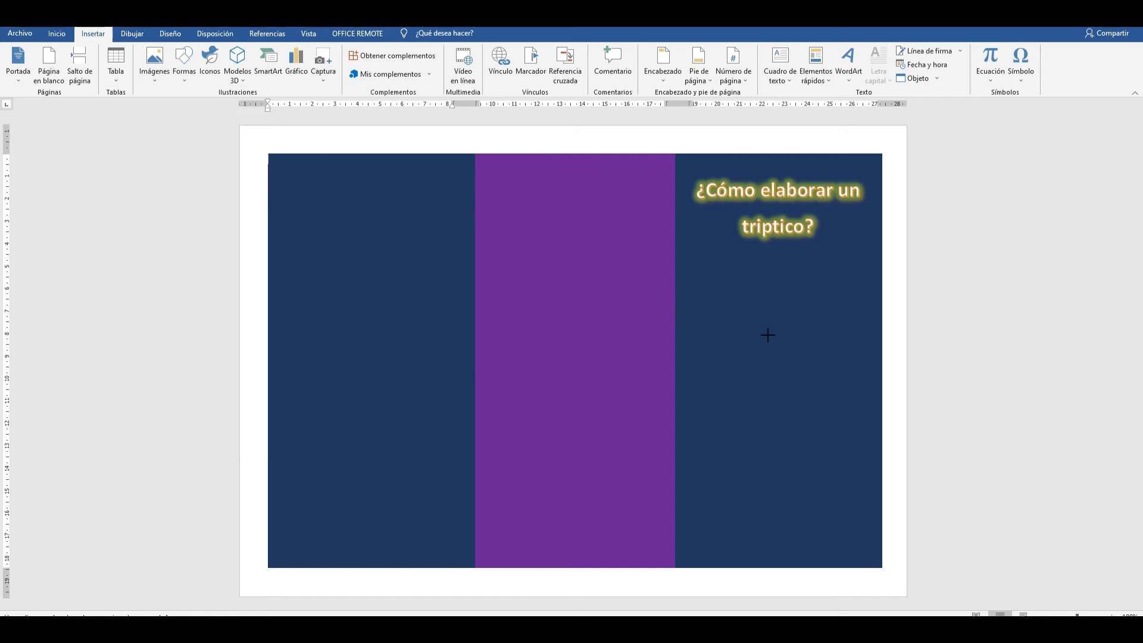
pyautogui.moveTo(697, 255)
pyautogui.mouseDown()
pyautogui.moveTo(846, 390)
pyautogui.moveTo(867, 443)
pyautogui.mouseUp()
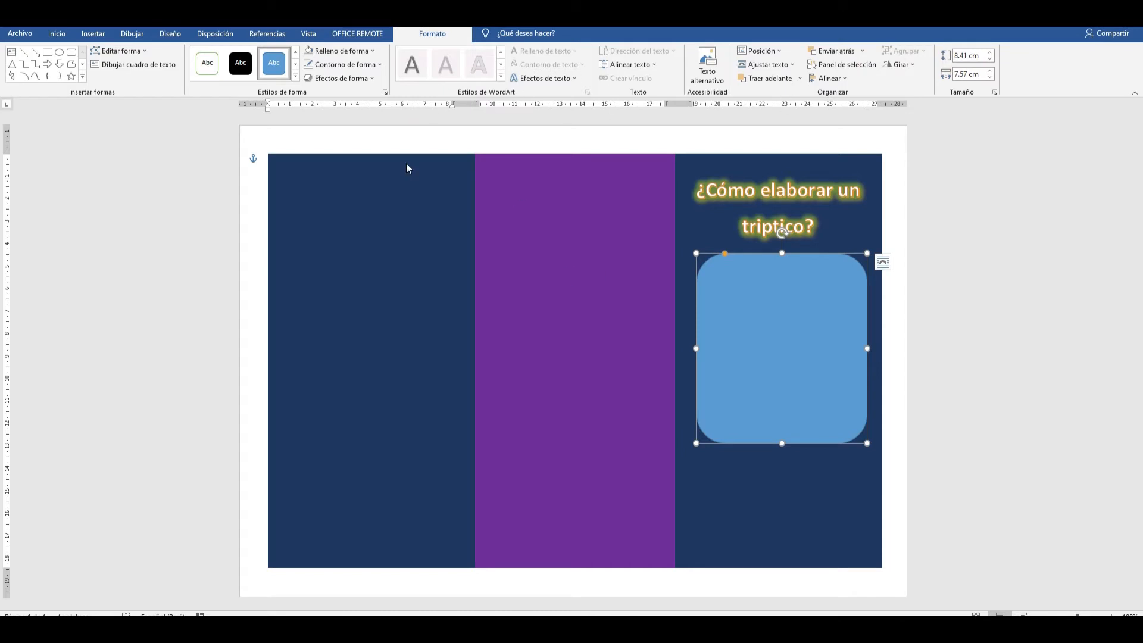
# - Remove the rounded rectangle's outline and fill it with the standard light blue color
pyautogui.click(406, 241)
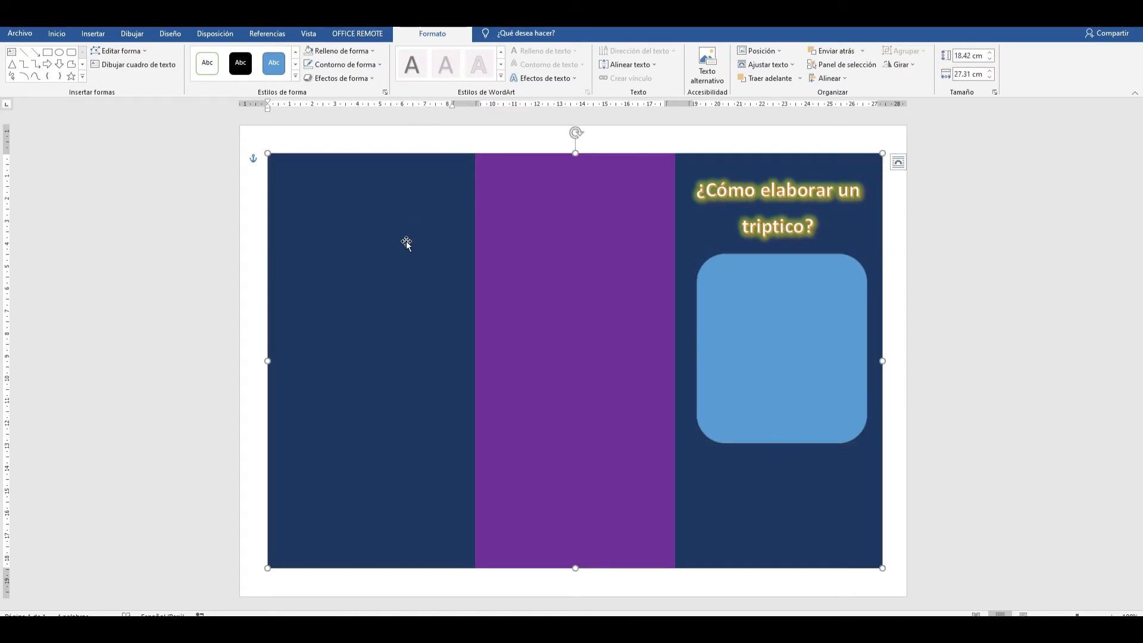
pyautogui.click(783, 293)
pyautogui.click(344, 66)
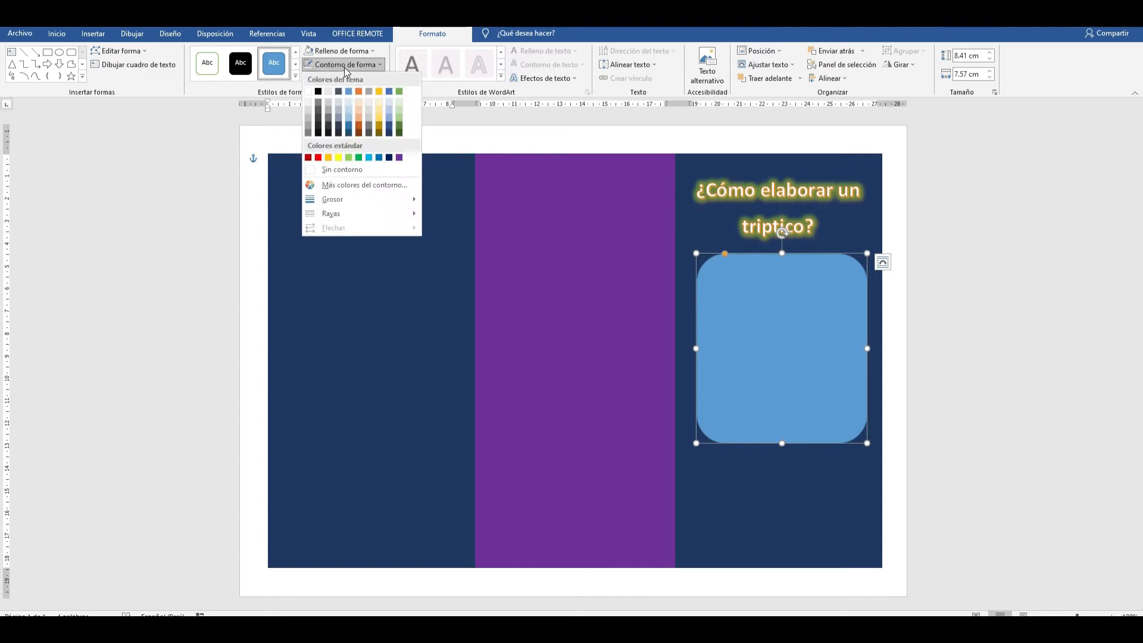
pyautogui.click(363, 170)
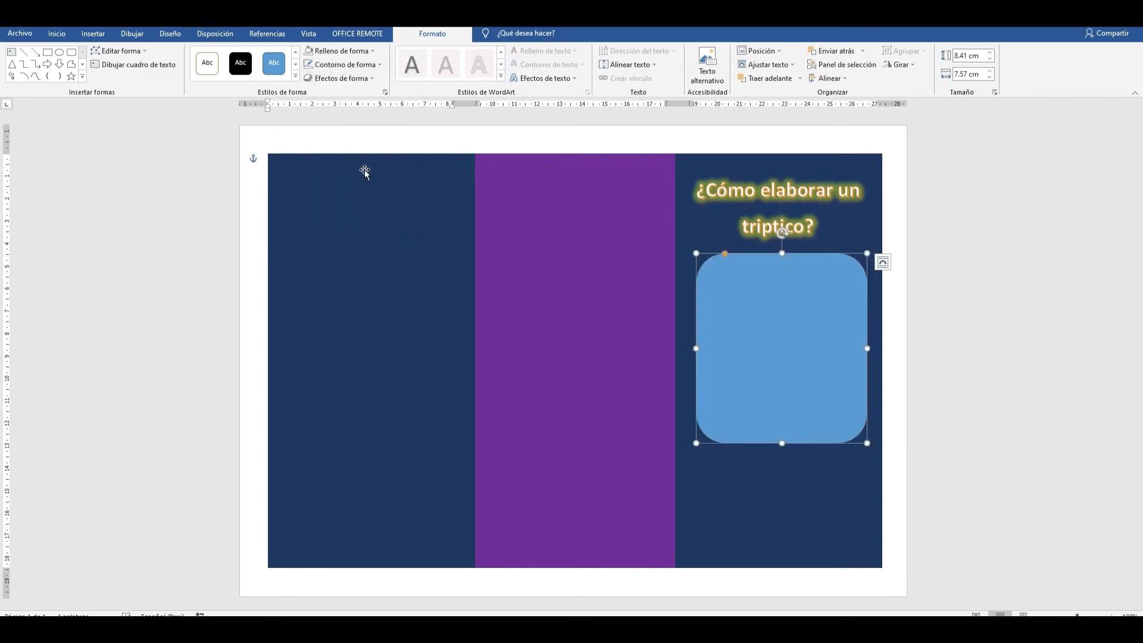
pyautogui.click(340, 51)
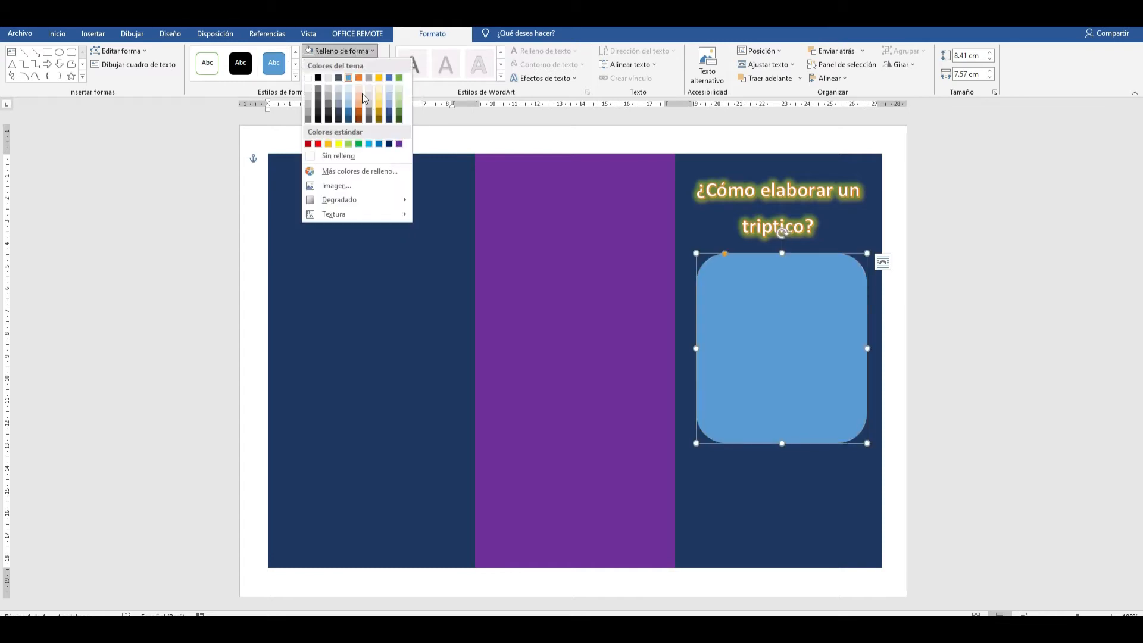
pyautogui.click(379, 144)
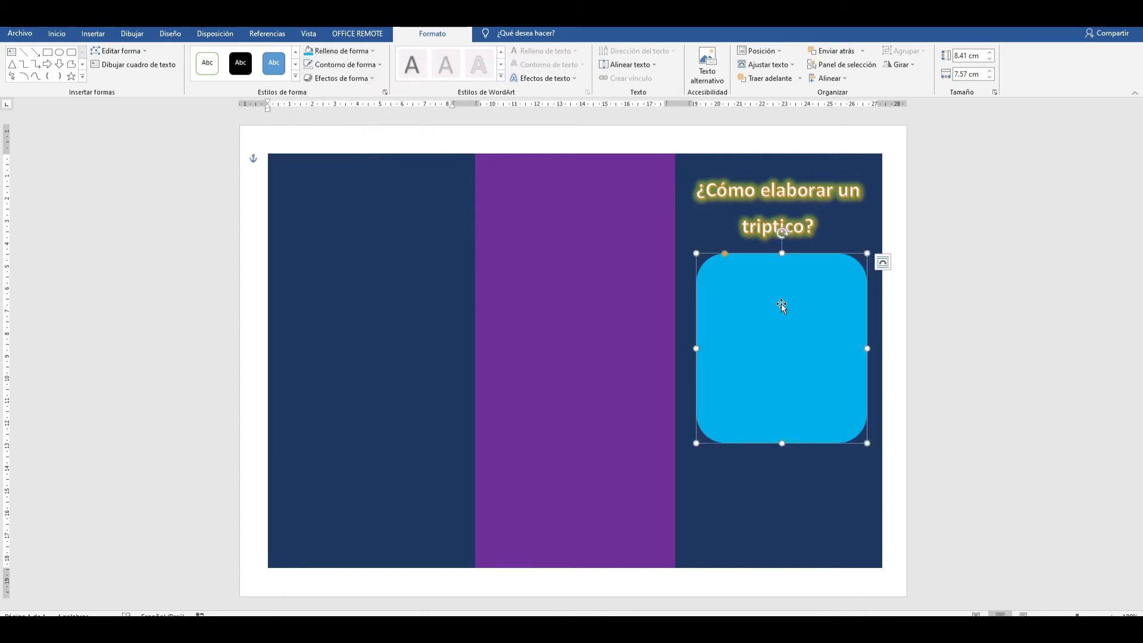
# - Set the fill transparency of the rounded rectangle to 66%
pyautogui.rightClick(811, 314)
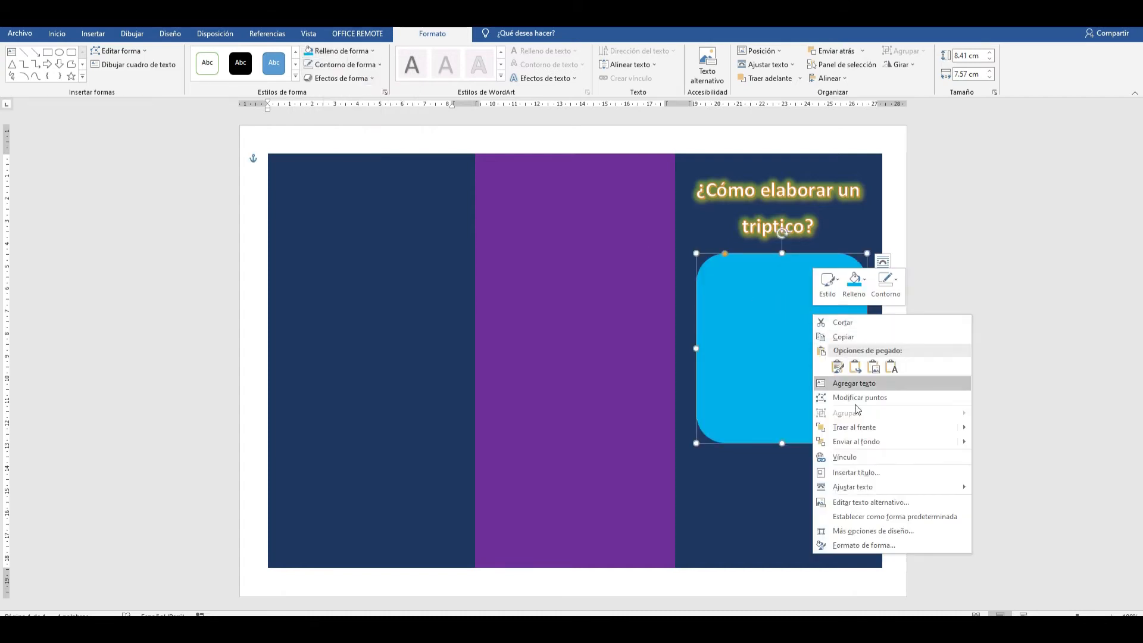
pyautogui.click(884, 544)
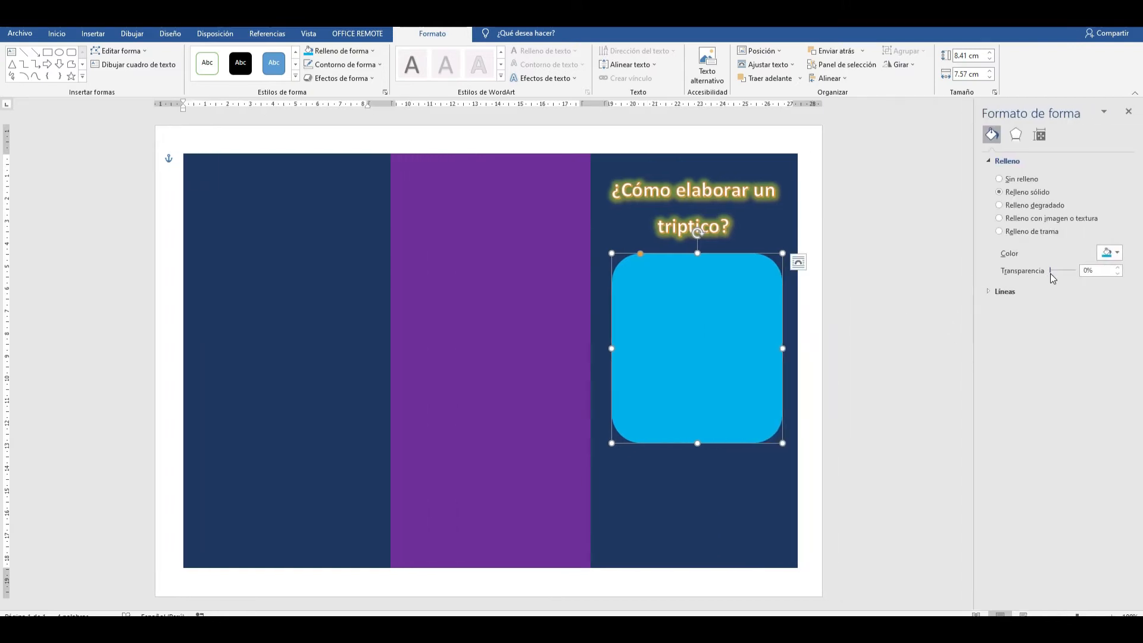
pyautogui.moveTo(1051, 269)
pyautogui.mouseDown()
pyautogui.moveTo(1084, 281)
pyautogui.moveTo(1066, 285)
pyautogui.mouseUp()
pyautogui.click(671, 487)
pyautogui.click(679, 343)
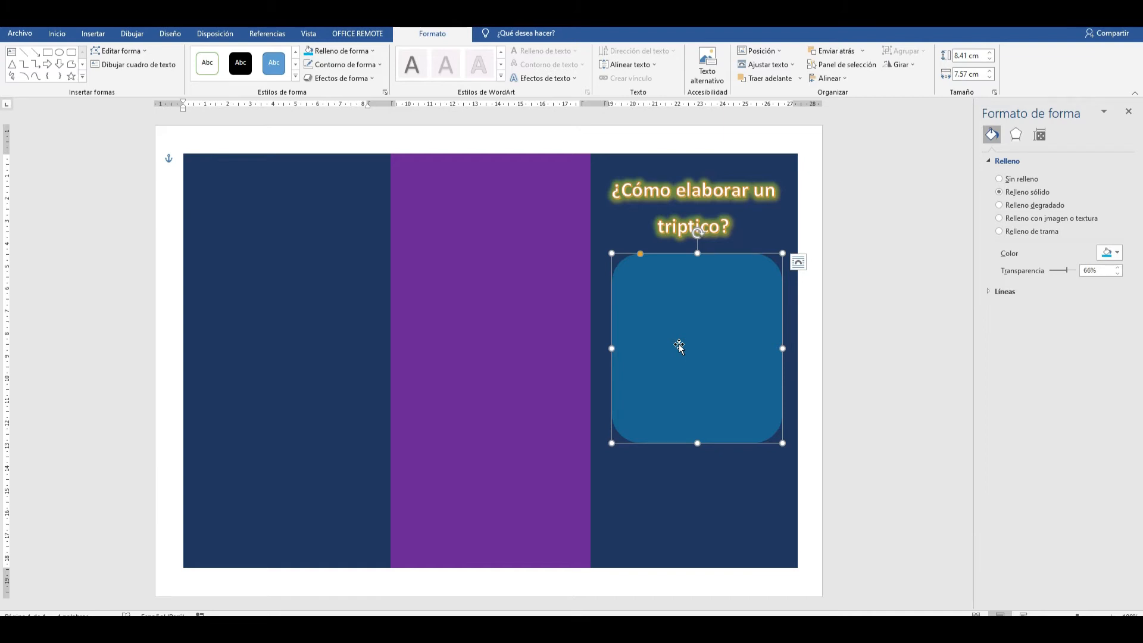
# - Add the two paragraphs beginning "En esta primera parte o sección" and "Este titulo o mensaje deberá" inside the rounded rectangle
pyautogui.write('E')
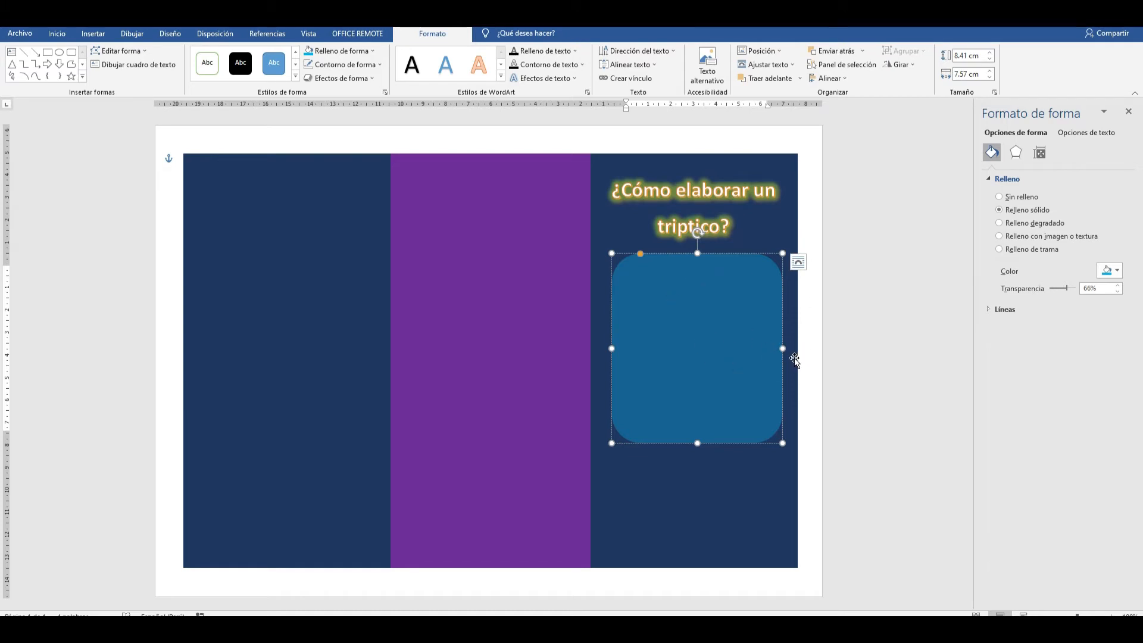
pyautogui.click(470, 357)
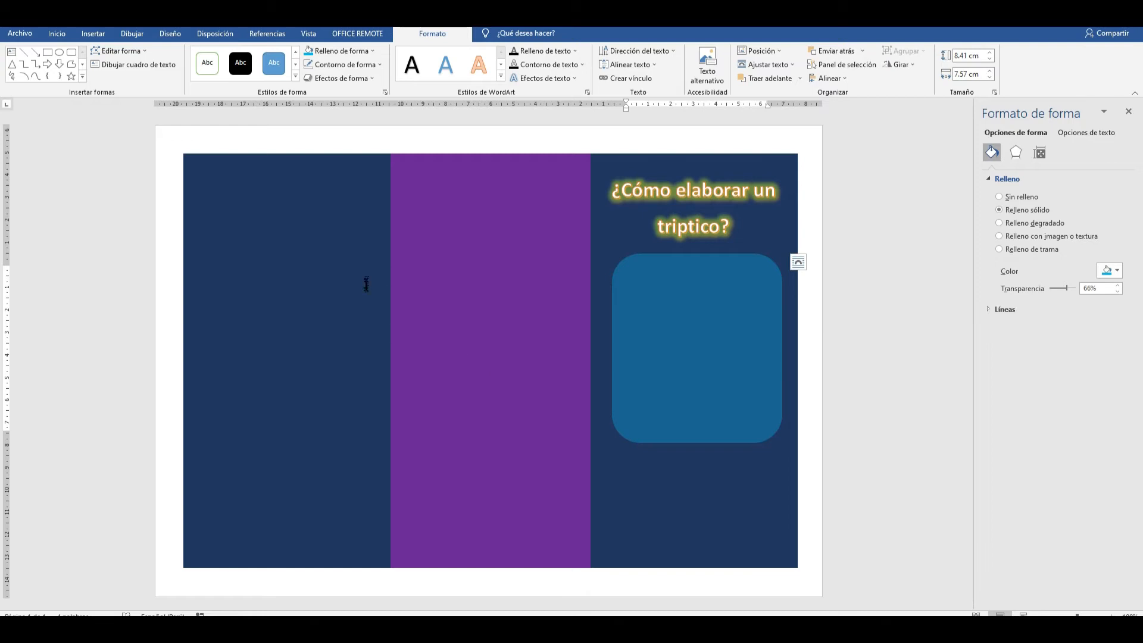
pyautogui.click(685, 296)
pyautogui.write('En esta primera parte o sección estará ubicado el titulo o mensaje son respecto al tema a desarrollar. Este titulo o mensaje deberá ser presentado en forma creativa, invitándonos a conocer la información y centrándonos en el tema.')
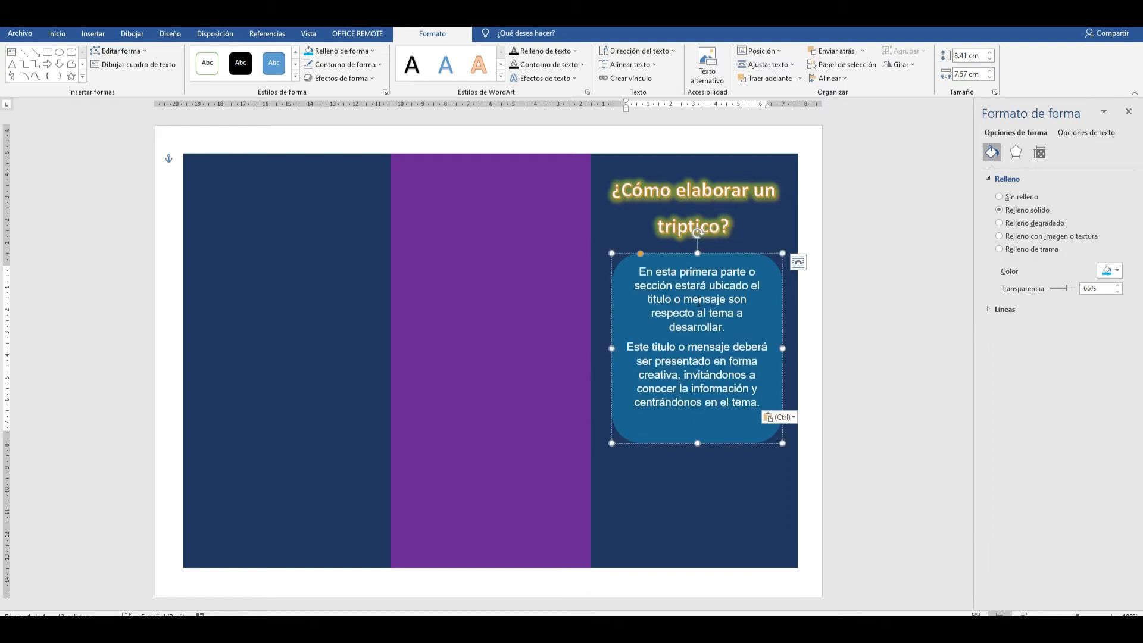
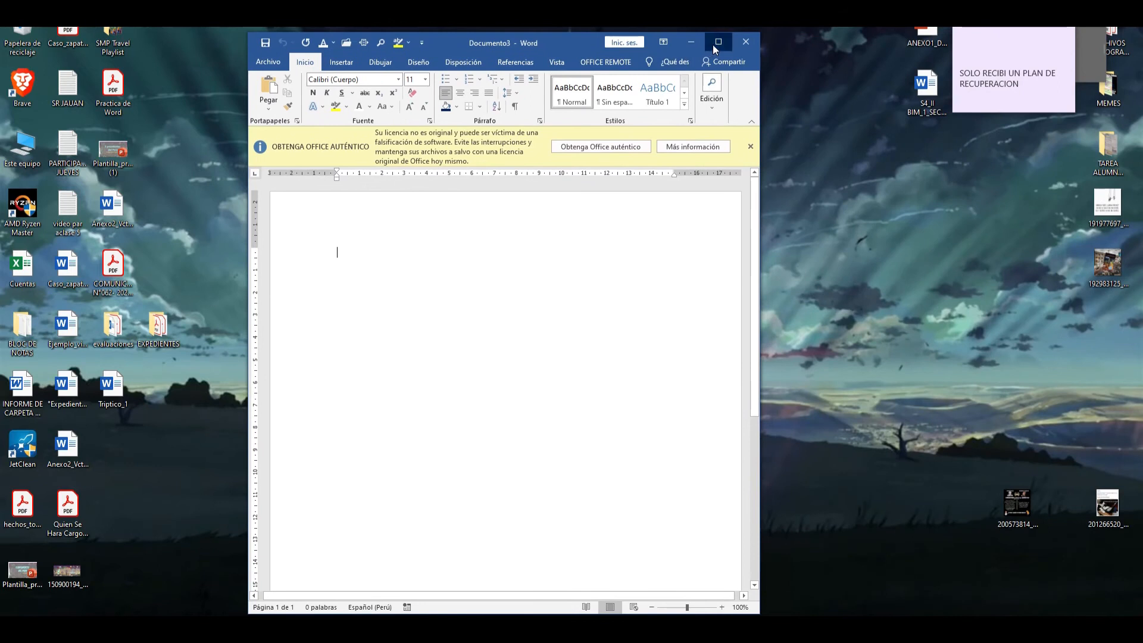
# - Maximize the new blank Word document and set its page orientation to landscape
pyautogui.click(1133, 106)
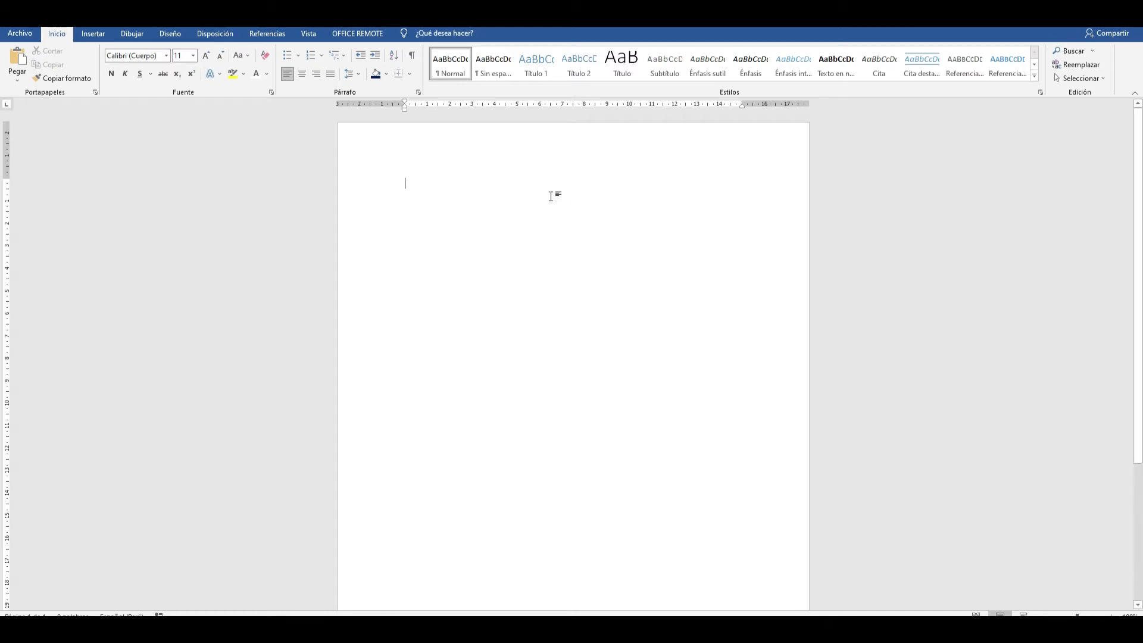
pyautogui.click(132, 34)
pyautogui.click(169, 34)
pyautogui.click(127, 34)
pyautogui.click(86, 32)
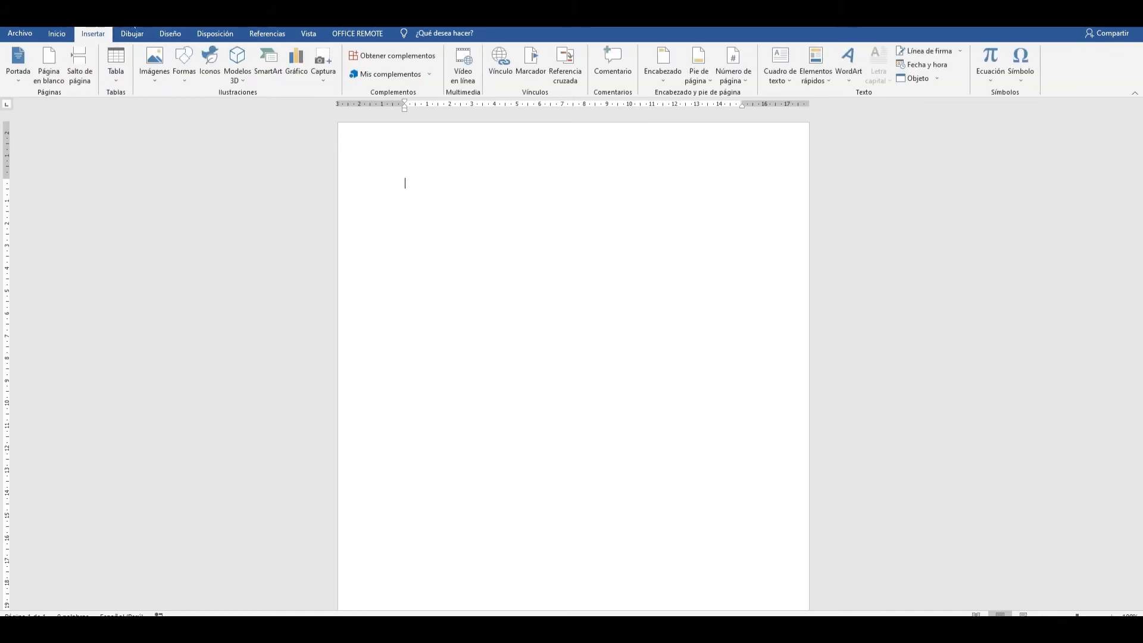
pyautogui.click(170, 34)
pyautogui.click(213, 34)
pyautogui.click(74, 80)
pyautogui.click(78, 126)
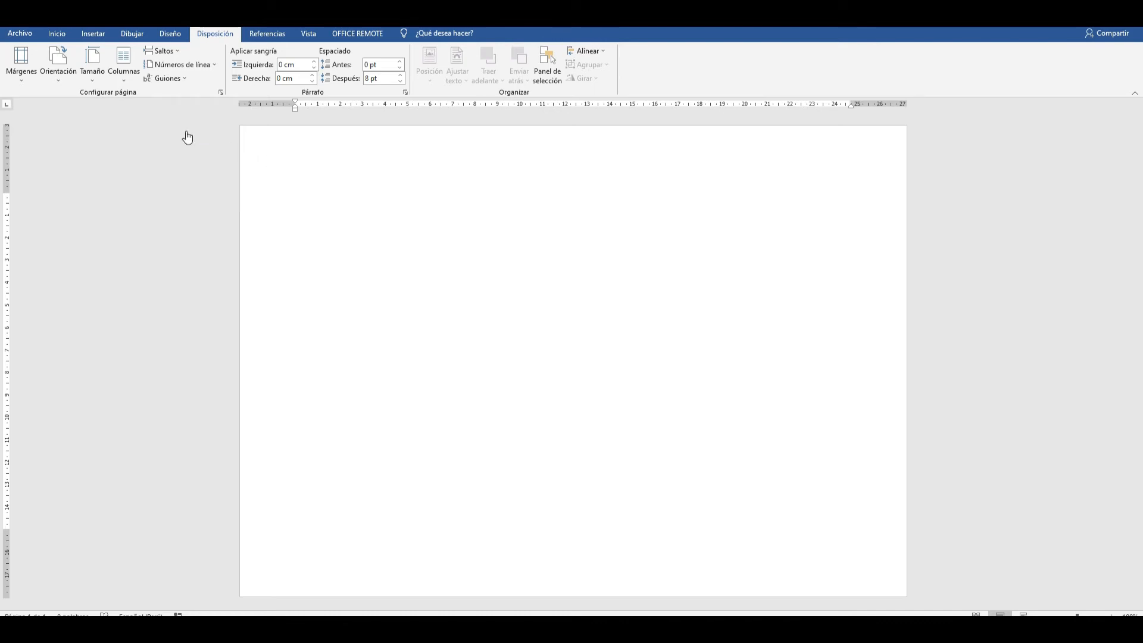
# - Switch to the browser and examine the "wallpaper escenario" image results for a suitable stage background
pyautogui.moveTo(572, 30); pyautogui.dragTo(619, 2)
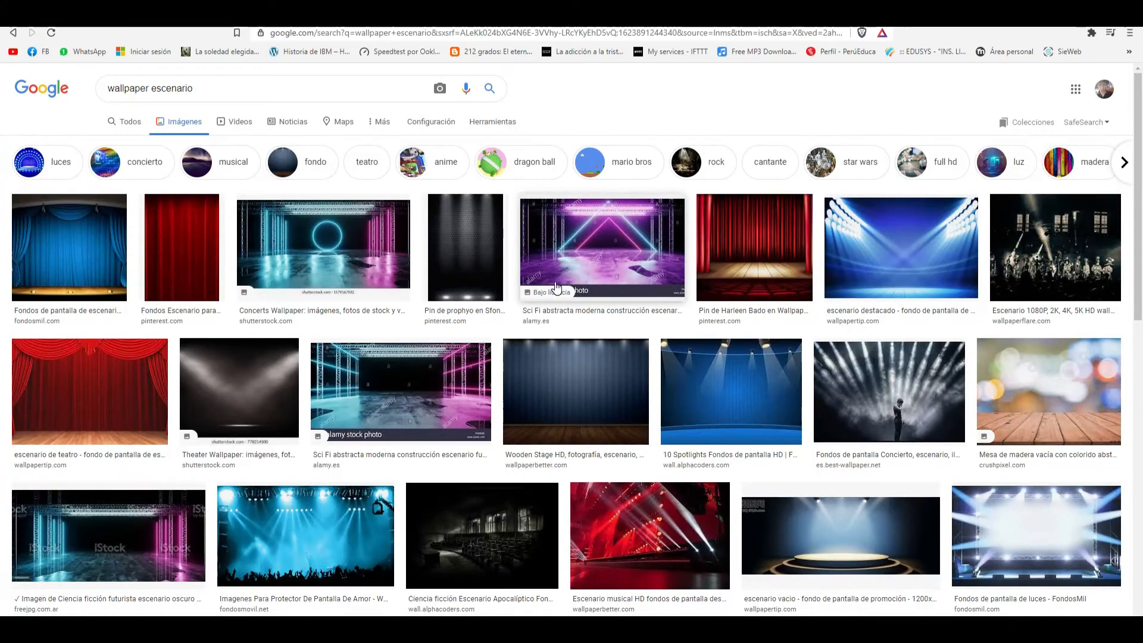
pyautogui.scroll(-2, 571, 268)
pyautogui.scroll(2, 556, 288)
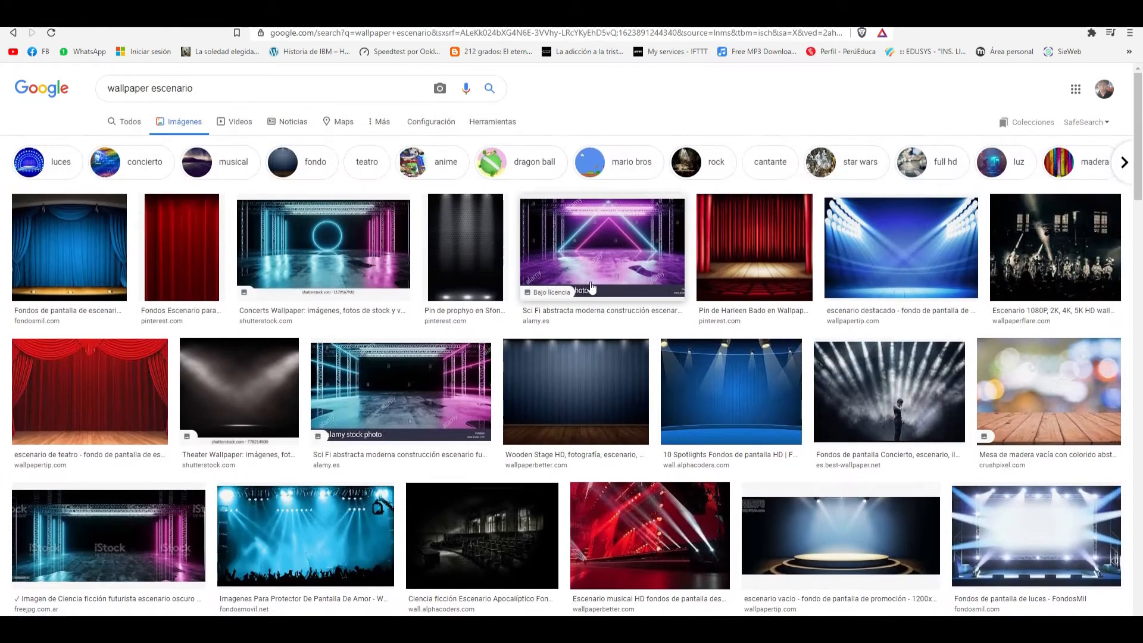
pyautogui.scroll(-1, 610, 339)
pyautogui.click(603, 339)
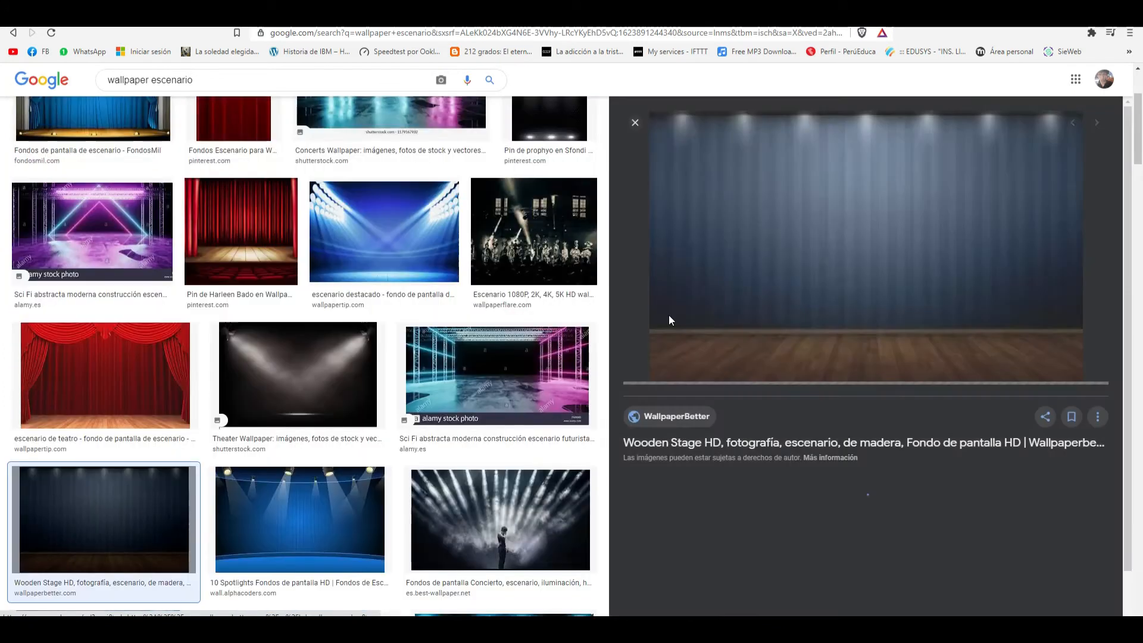
pyautogui.scroll(-6, 883, 402)
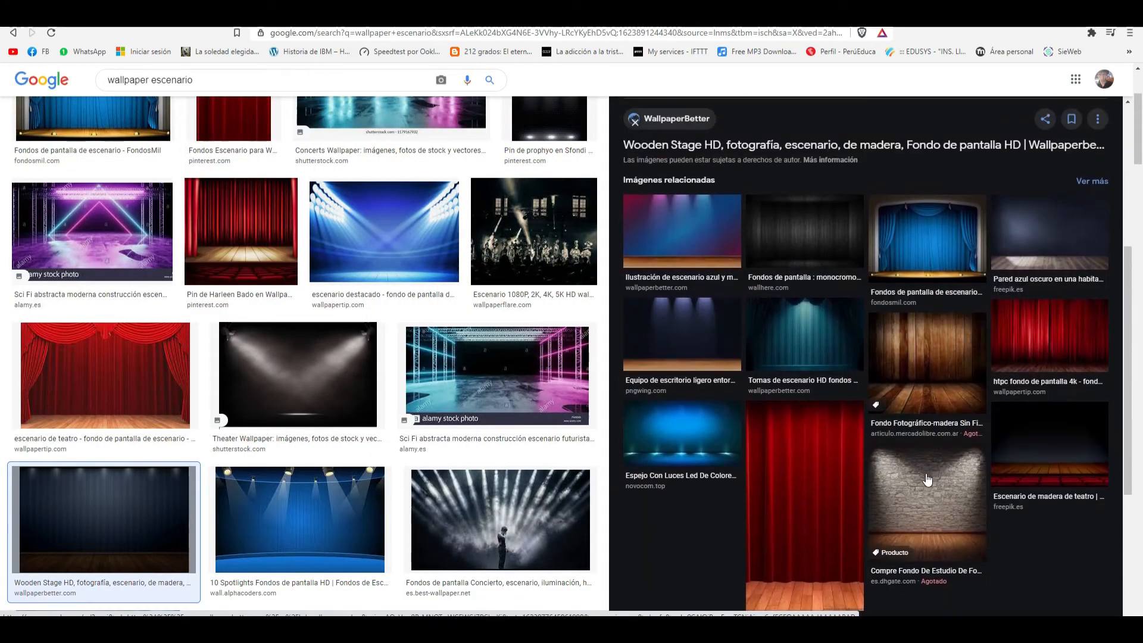
pyautogui.click(927, 480)
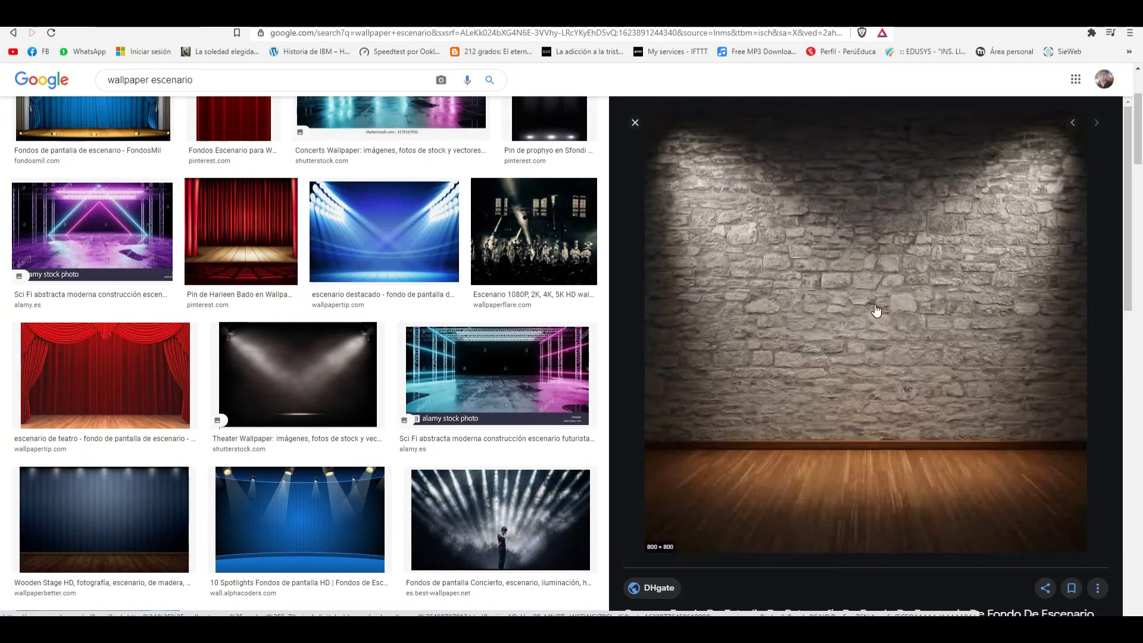
pyautogui.scroll(-8, 875, 310)
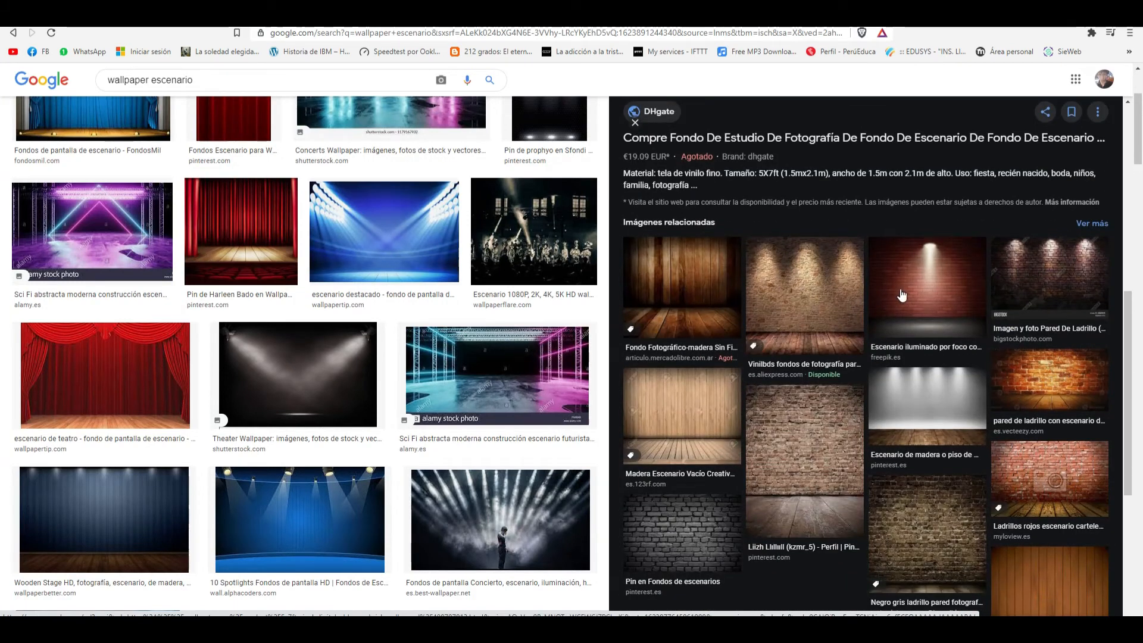
pyautogui.scroll(-3, 958, 315)
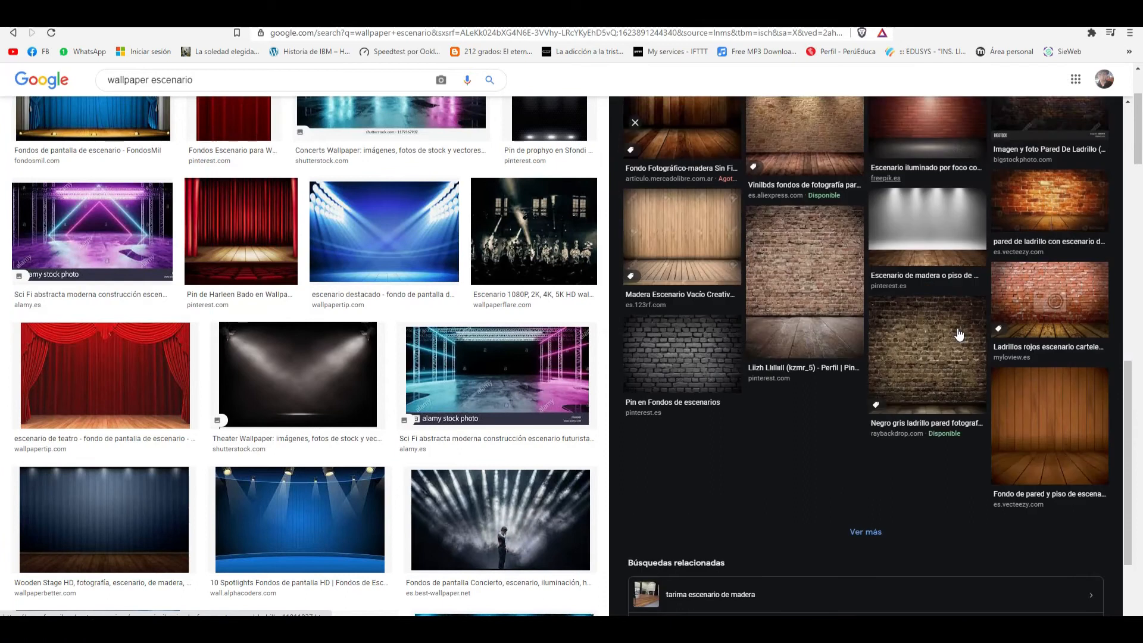
pyautogui.scroll(5, 958, 334)
pyautogui.scroll(-6, 449, 324)
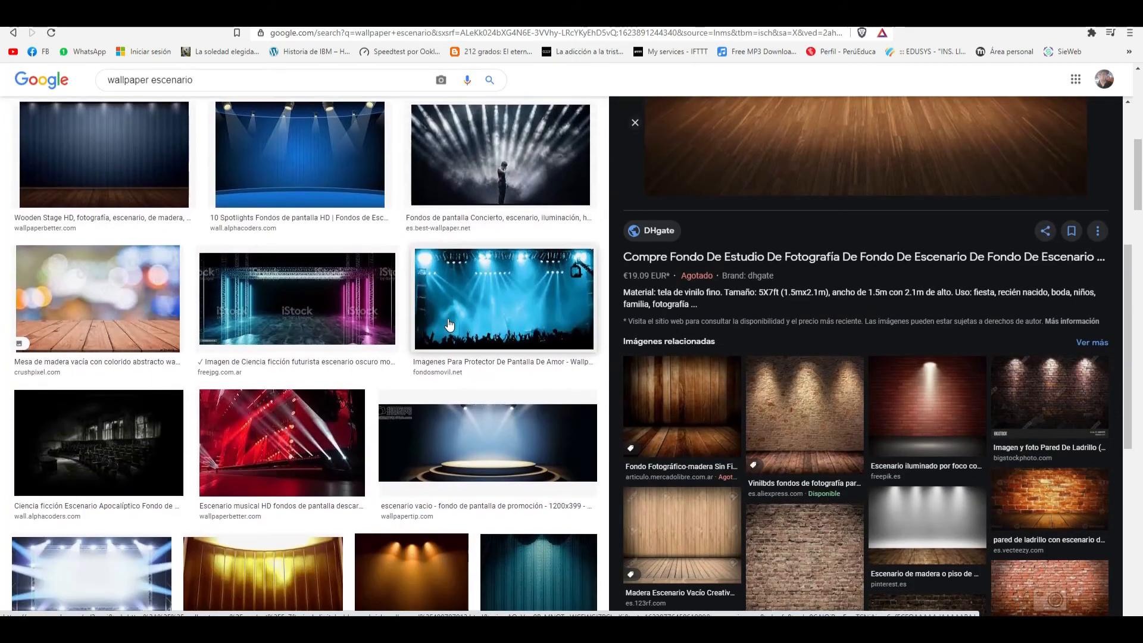
pyautogui.scroll(-3, 449, 324)
# - Save the dark "Ciencia ficción Escenario Apocalíptico" wallpaper from Wallpaper Abyss to the Escritorio folder
pyautogui.click(98, 271)
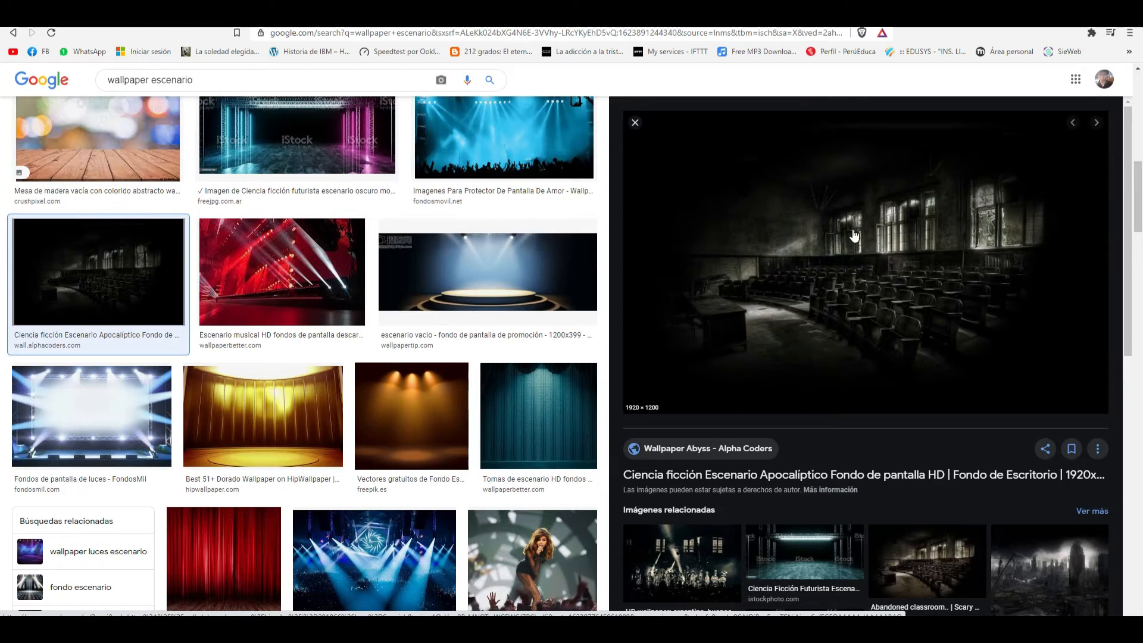
pyautogui.rightClick(892, 248)
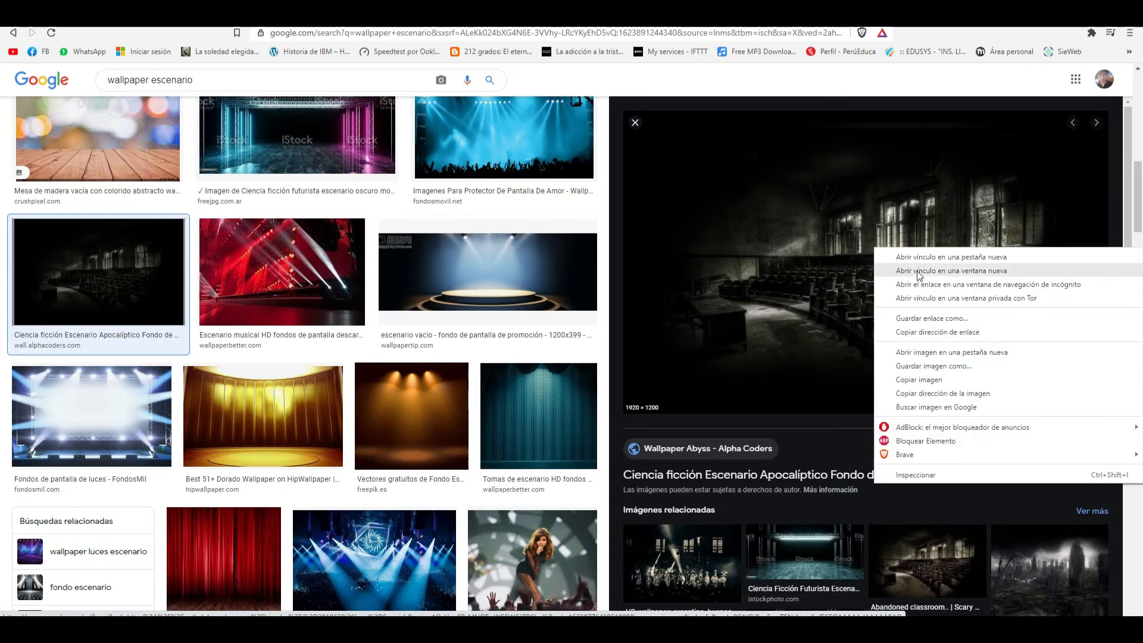
pyautogui.click(954, 367)
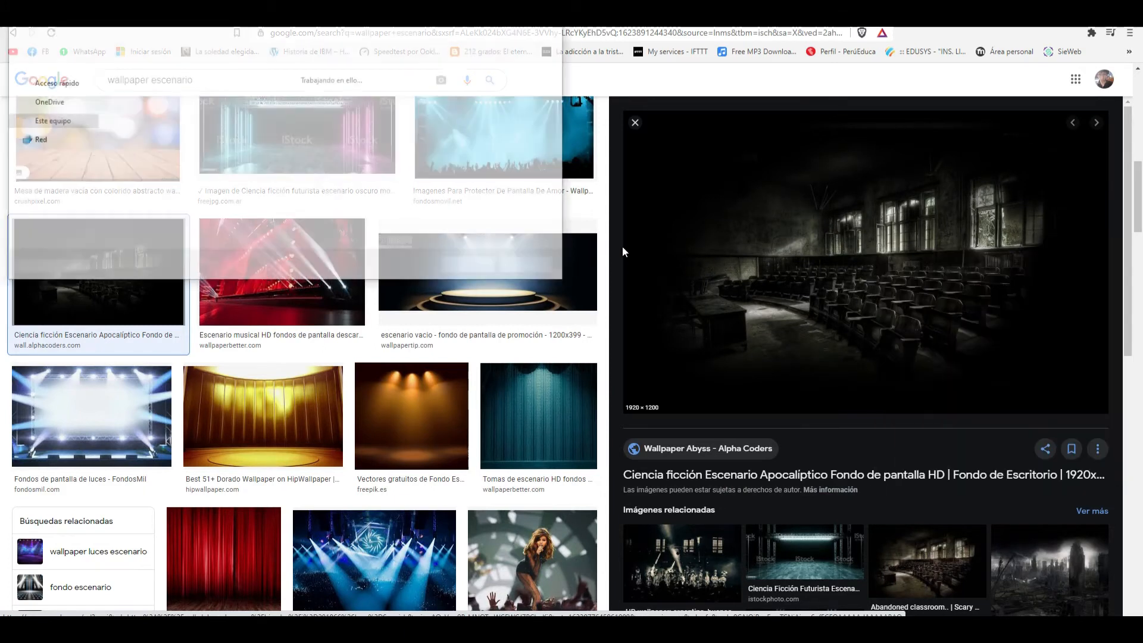
pyautogui.click(483, 268)
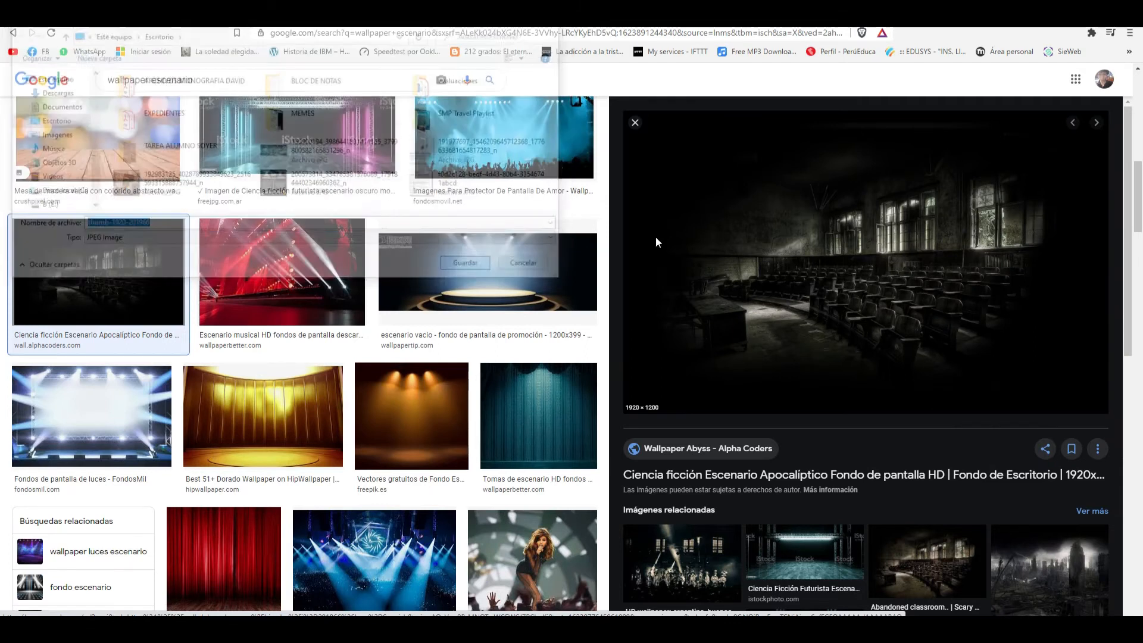
pyautogui.scroll(4, 851, 244)
pyautogui.scroll(4, 961, 227)
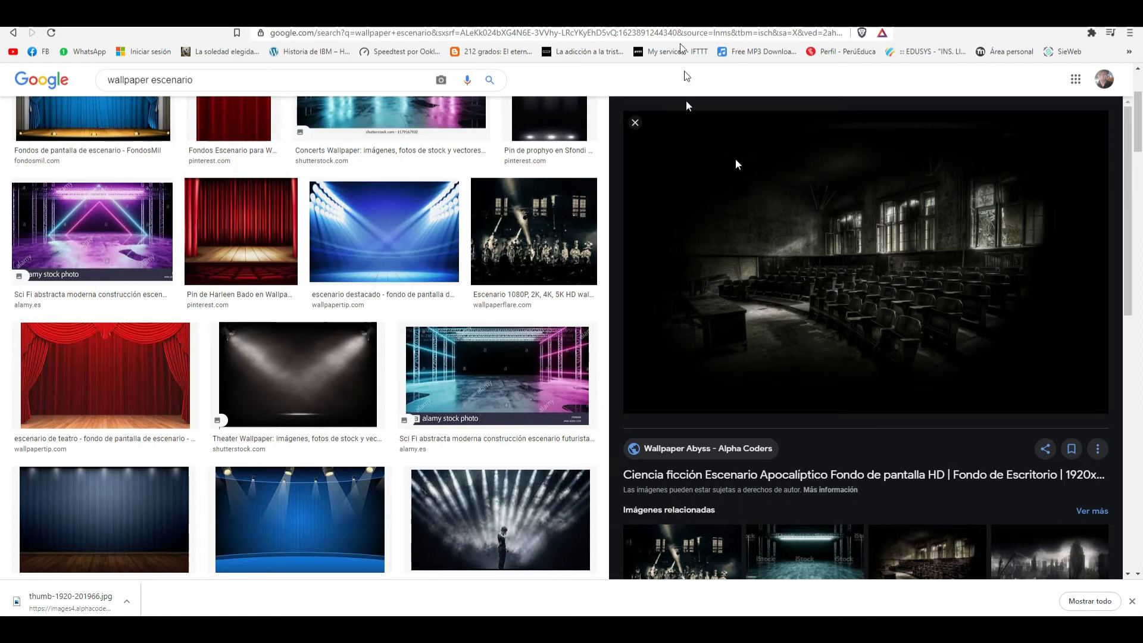
# - Save the TreceBits Google Maps logo image from the "ubicacion google maps" image results as Google-Maps.jpg
pyautogui.click(1102, 10)
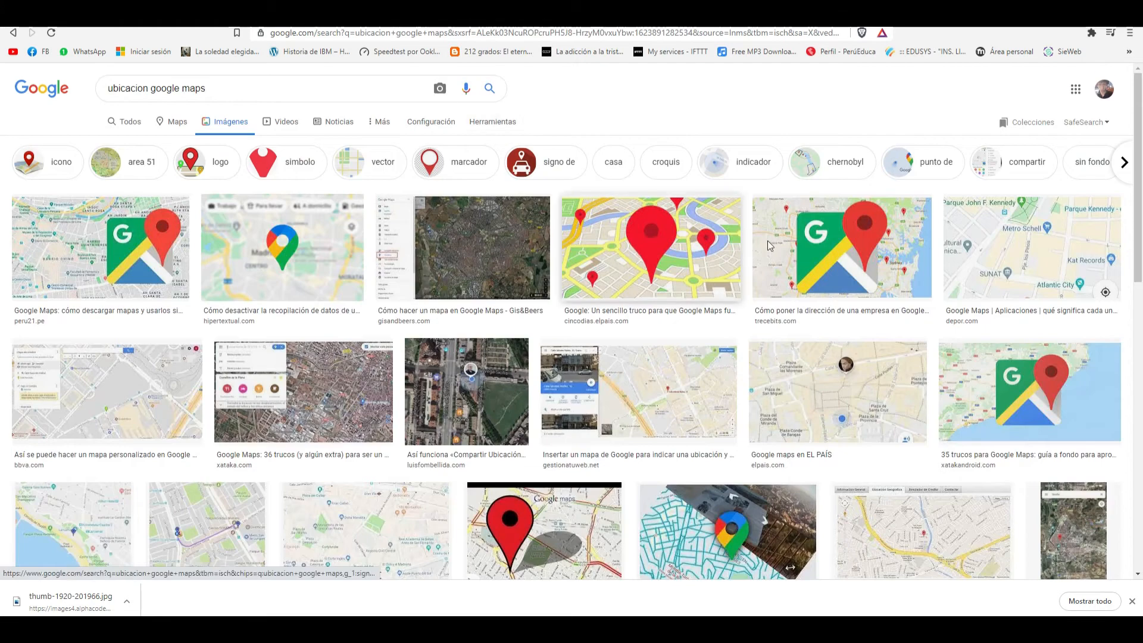
pyautogui.click(682, 245)
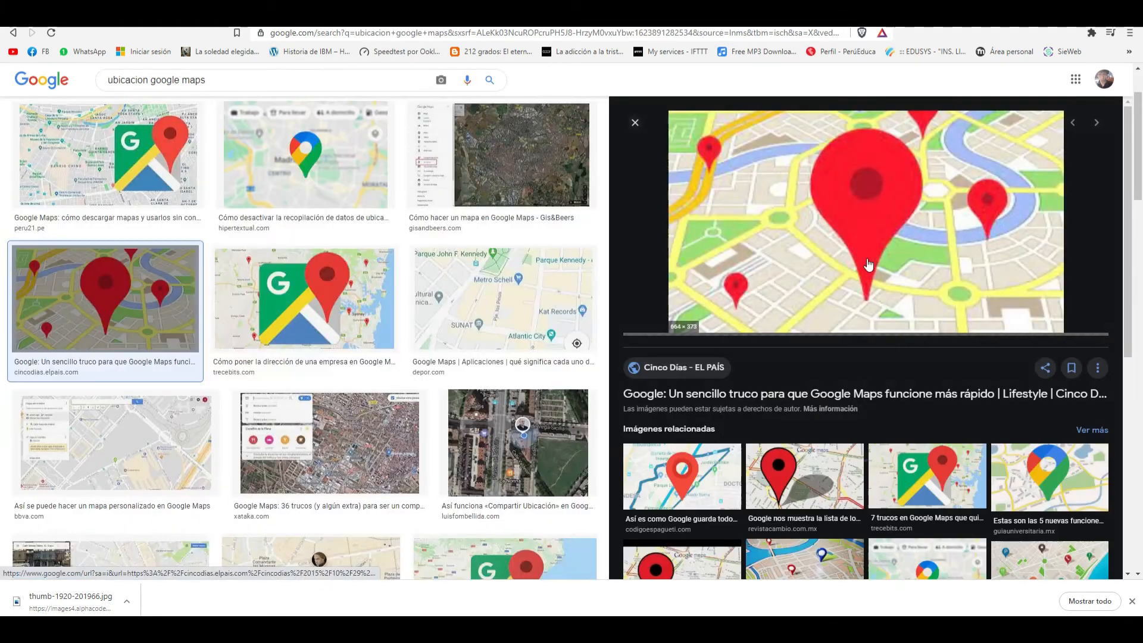
pyautogui.rightClick(897, 210)
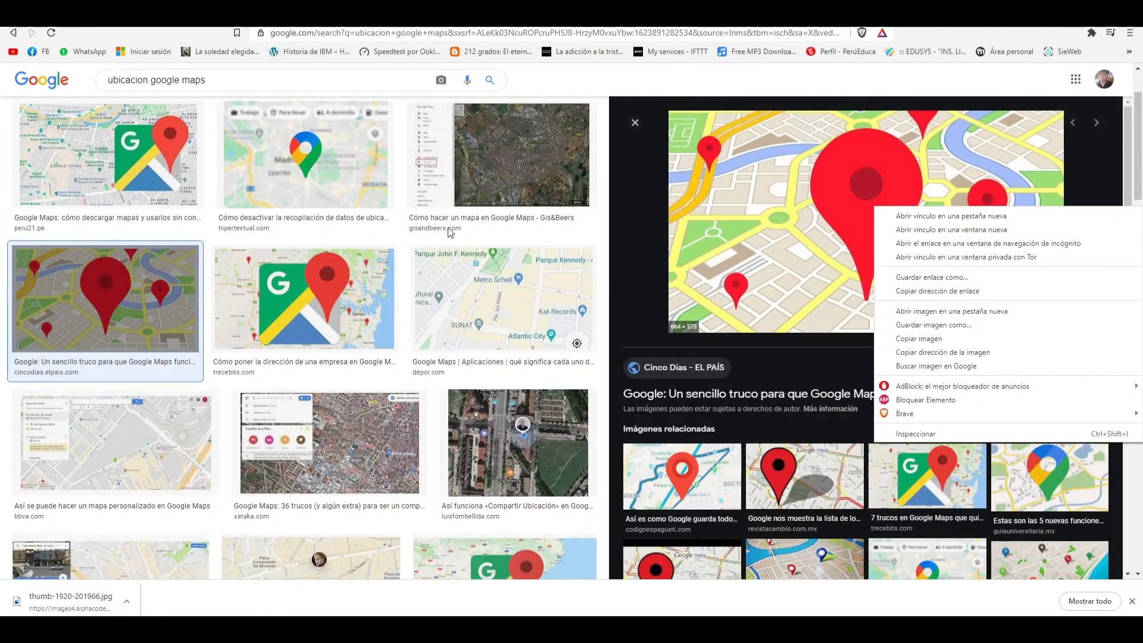
pyautogui.click(310, 301)
pyautogui.click(310, 300)
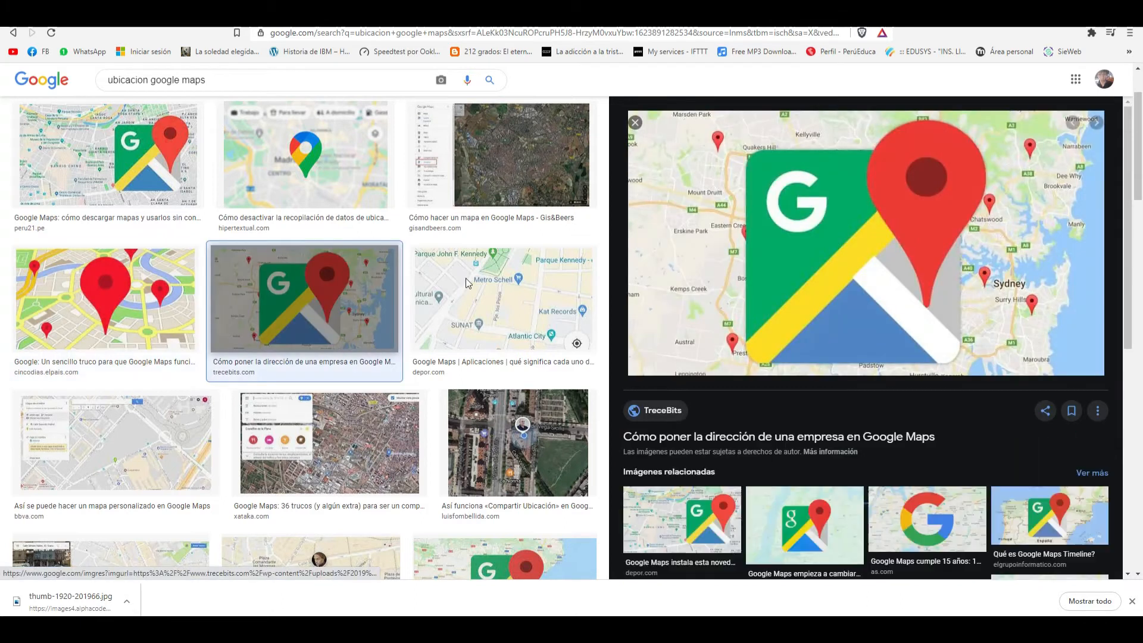
pyautogui.rightClick(802, 244)
pyautogui.click(887, 361)
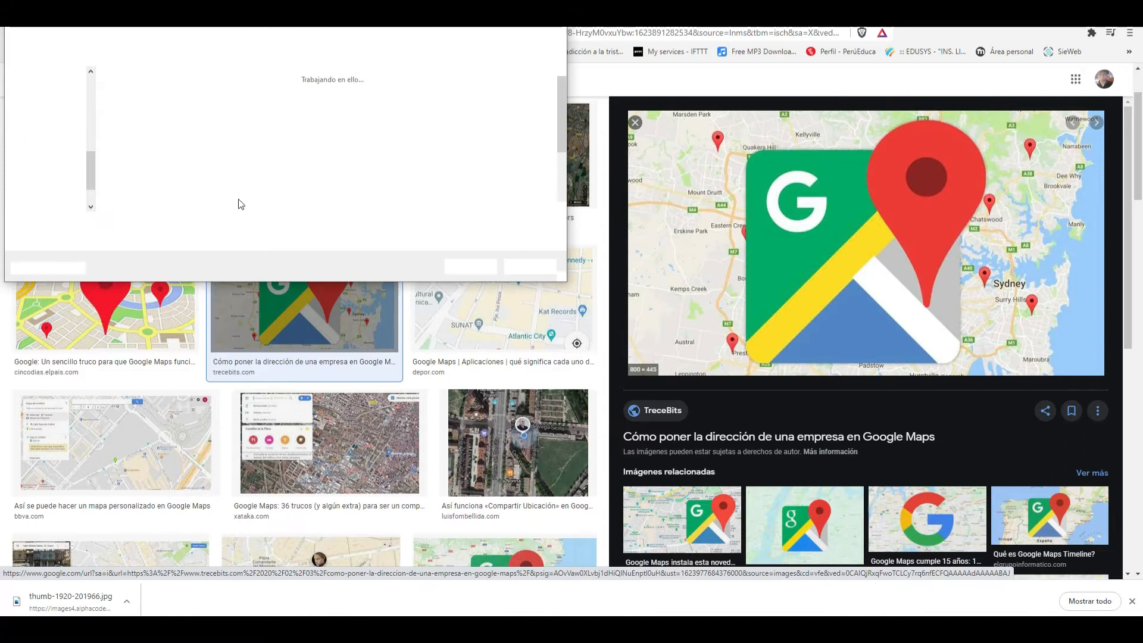
pyautogui.press('Return')
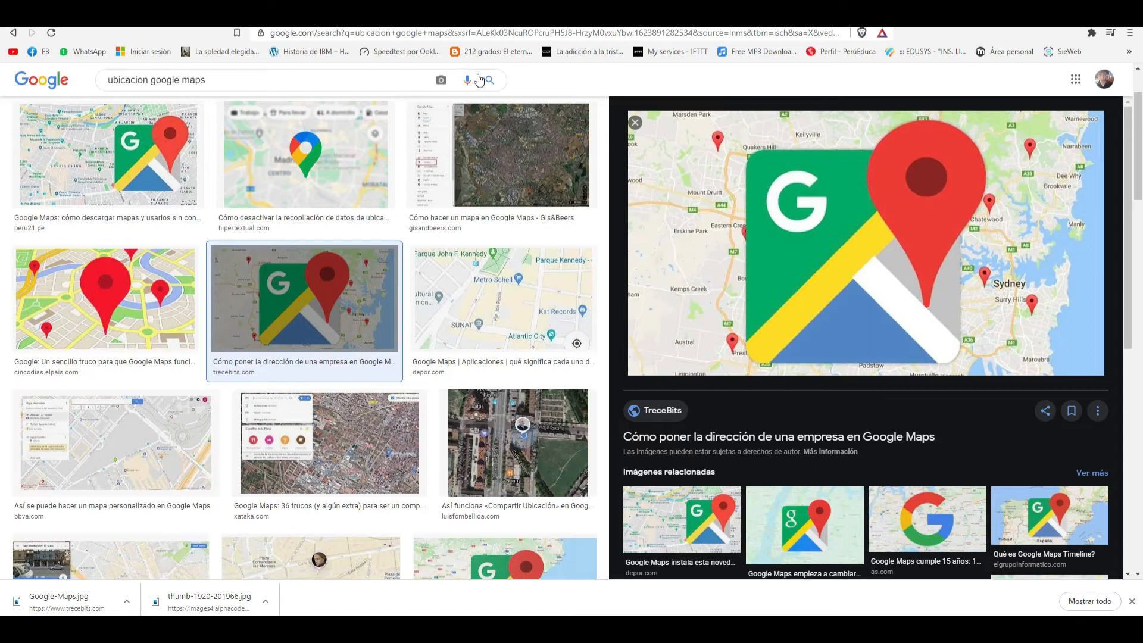
# - Examine the "vivo por el rock png" image results and related images for a suitable festival logo
pyautogui.moveTo(630, 18); pyautogui.dragTo(666, 20)
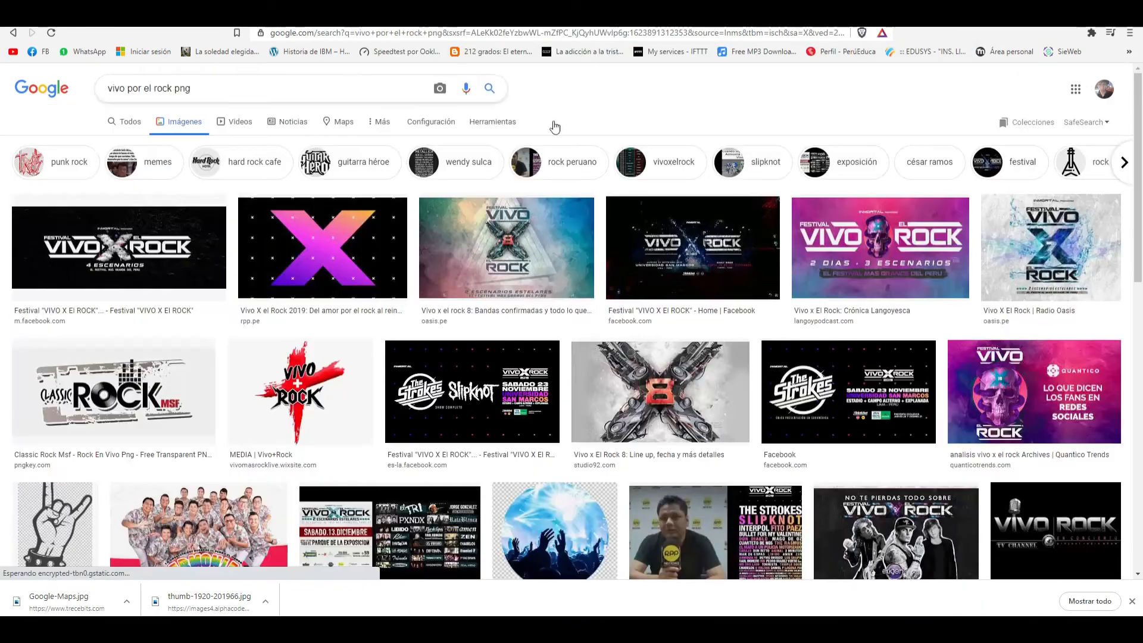
pyautogui.scroll(-12, 431, 236)
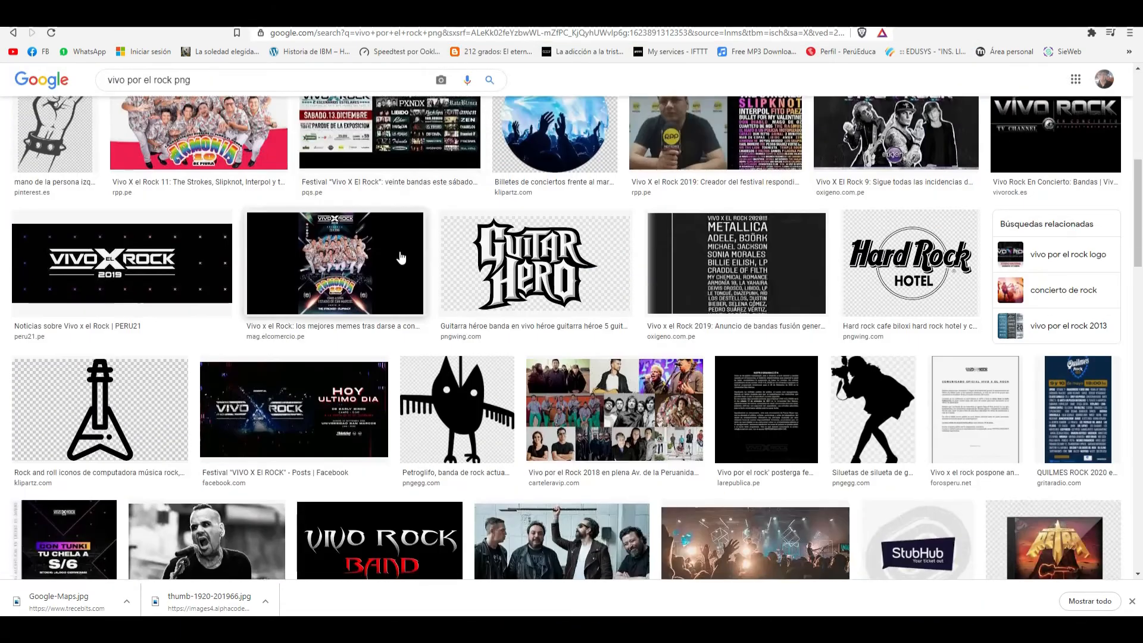
pyautogui.scroll(12, 402, 256)
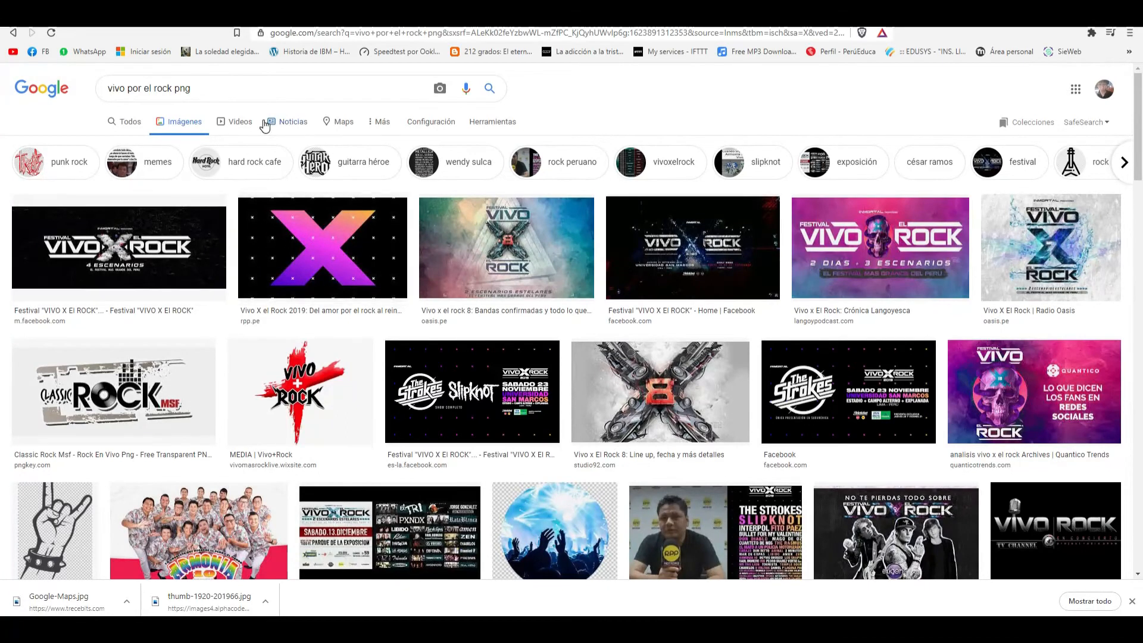
pyautogui.click(170, 283)
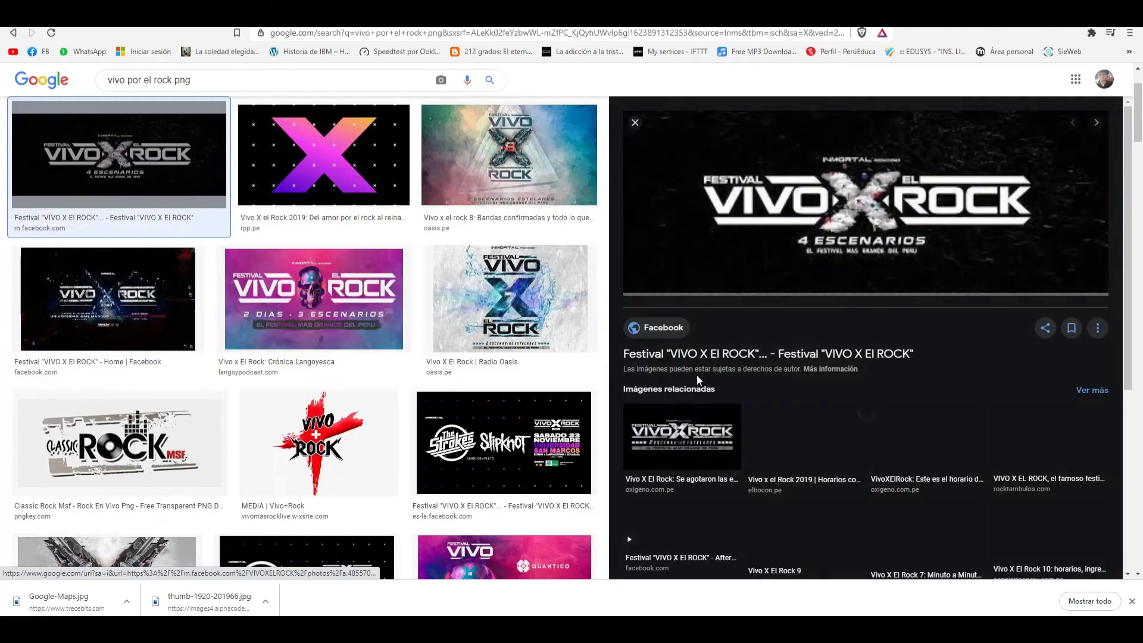
pyautogui.scroll(-2, 710, 373)
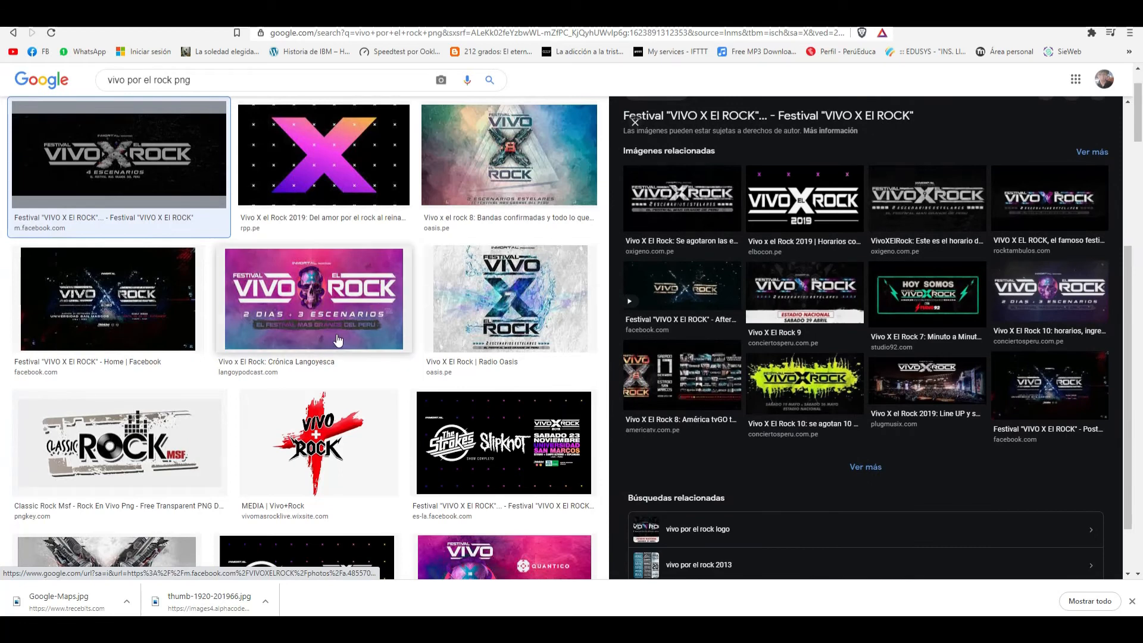
pyautogui.scroll(-15, 364, 331)
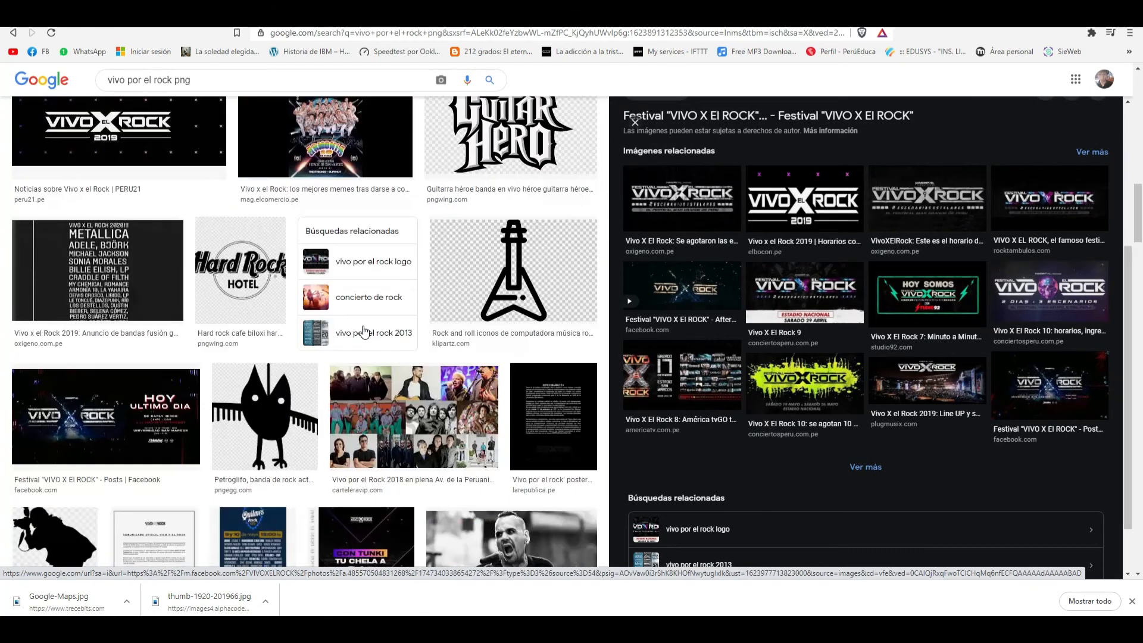
pyautogui.scroll(-15, 364, 331)
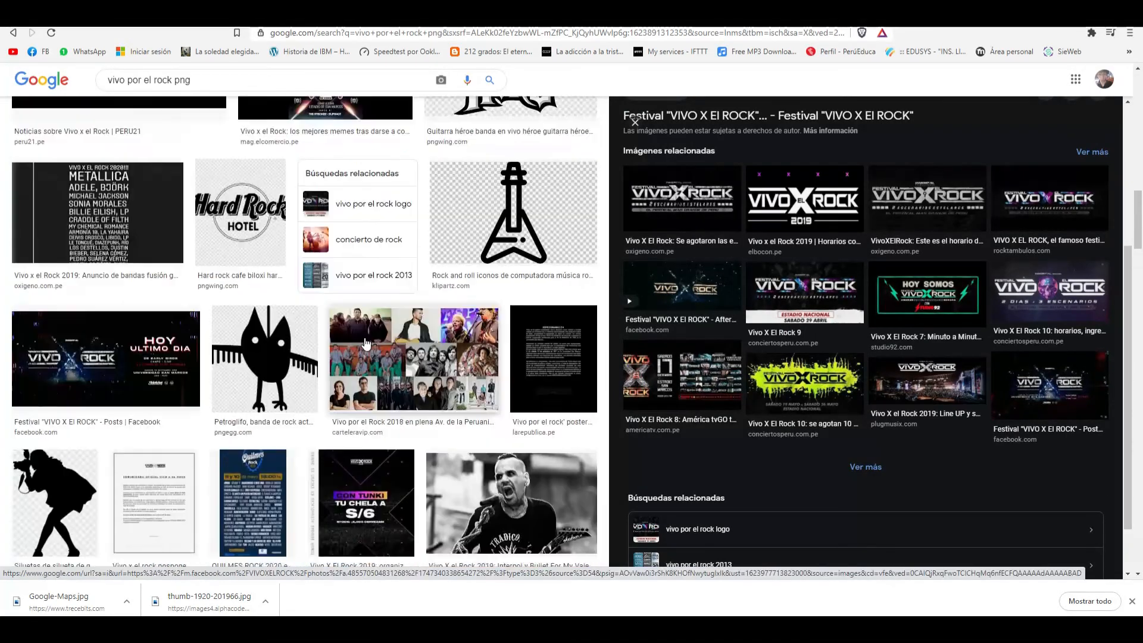
pyautogui.scroll(7, 365, 344)
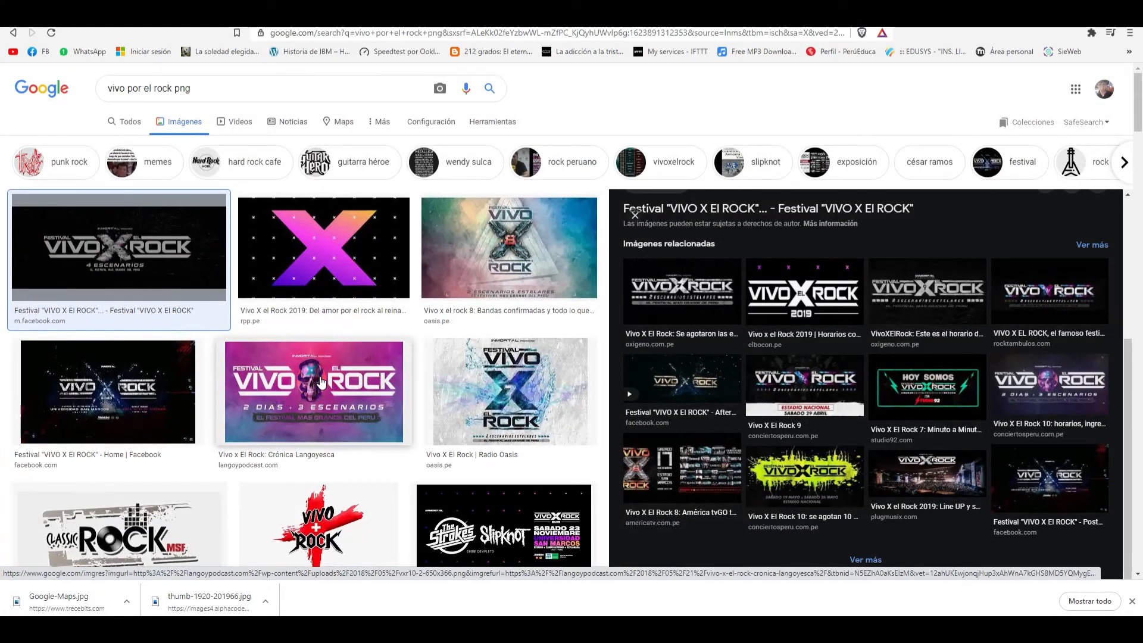
pyautogui.click(238, 381)
pyautogui.scroll(-2, 892, 388)
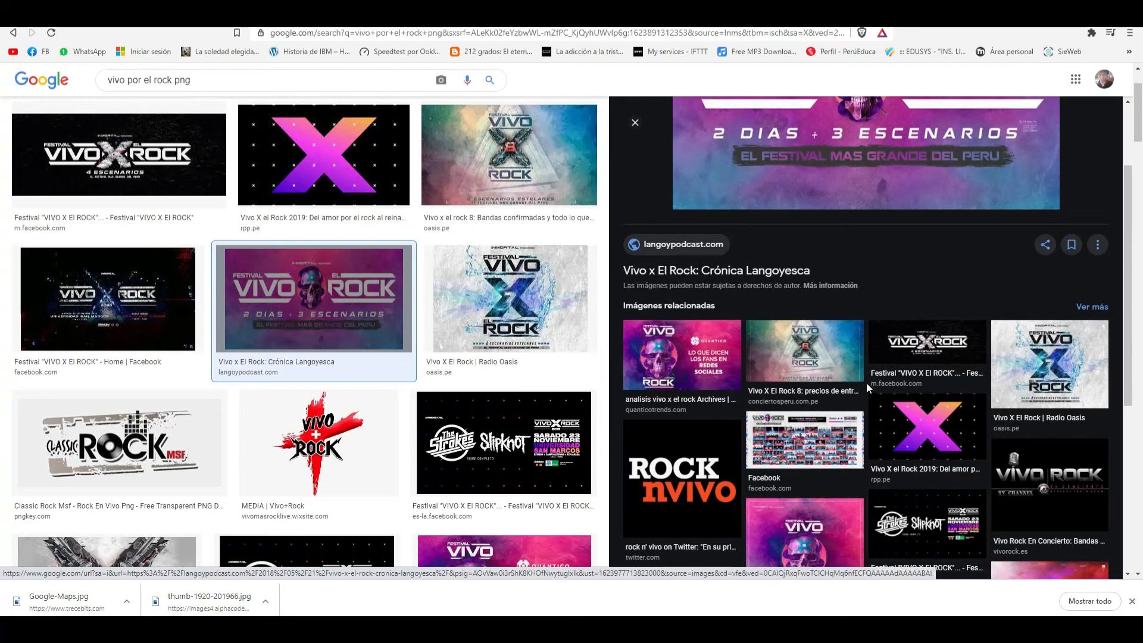
pyautogui.scroll(1, 866, 387)
pyautogui.scroll(-4, 866, 382)
pyautogui.scroll(-2, 866, 382)
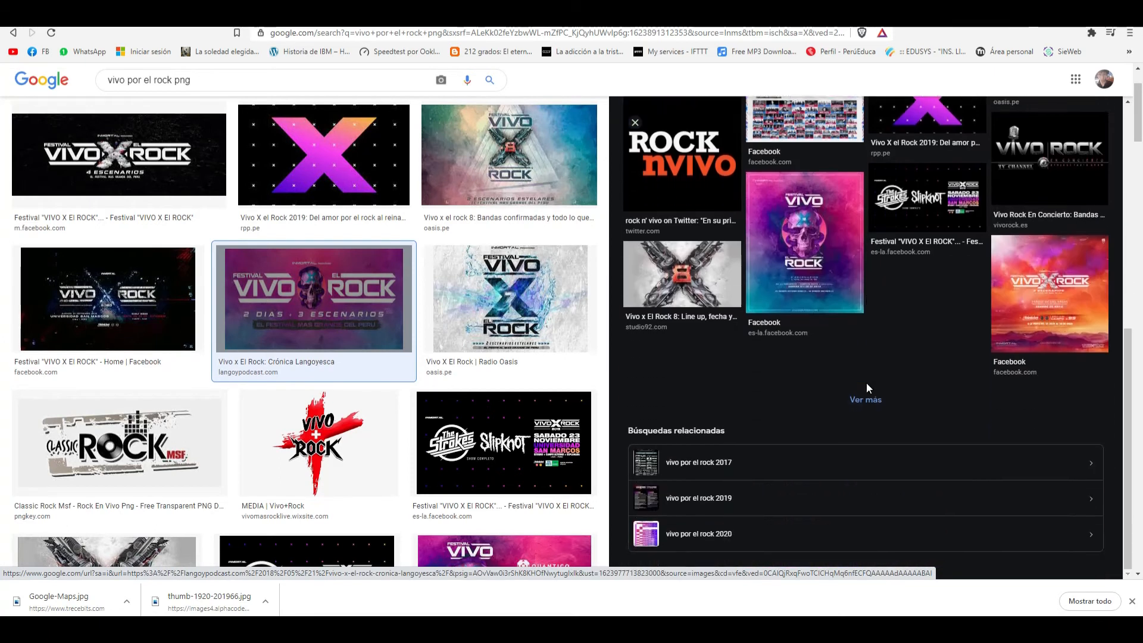
pyautogui.scroll(-9, 523, 384)
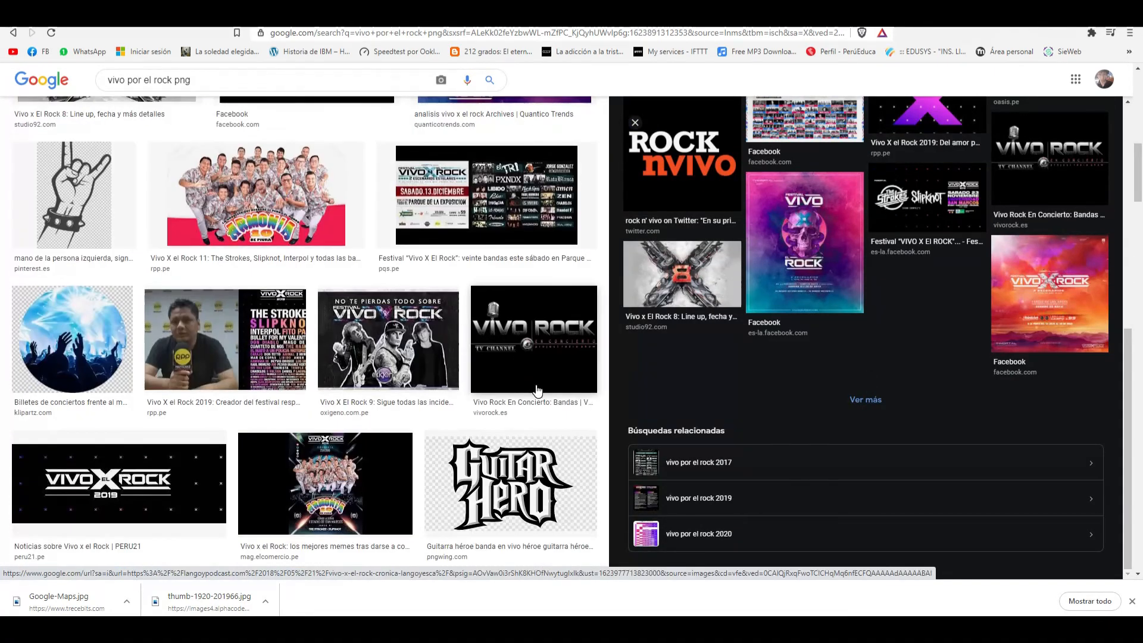
pyautogui.scroll(-3, 535, 389)
# - Save the Perú 21 "Vivo X el Rock 2019" logo as a PNG image in the Escritorio folder
pyautogui.click(119, 300)
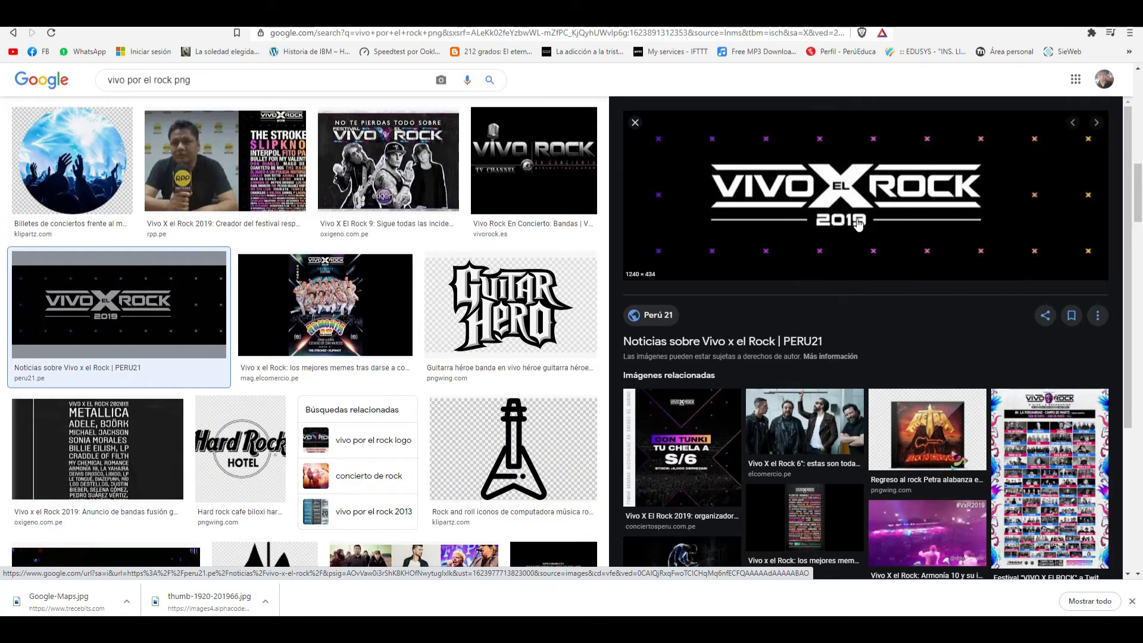
pyautogui.scroll(-1, 872, 220)
pyautogui.scroll(-2, 871, 220)
pyautogui.scroll(-8, 445, 307)
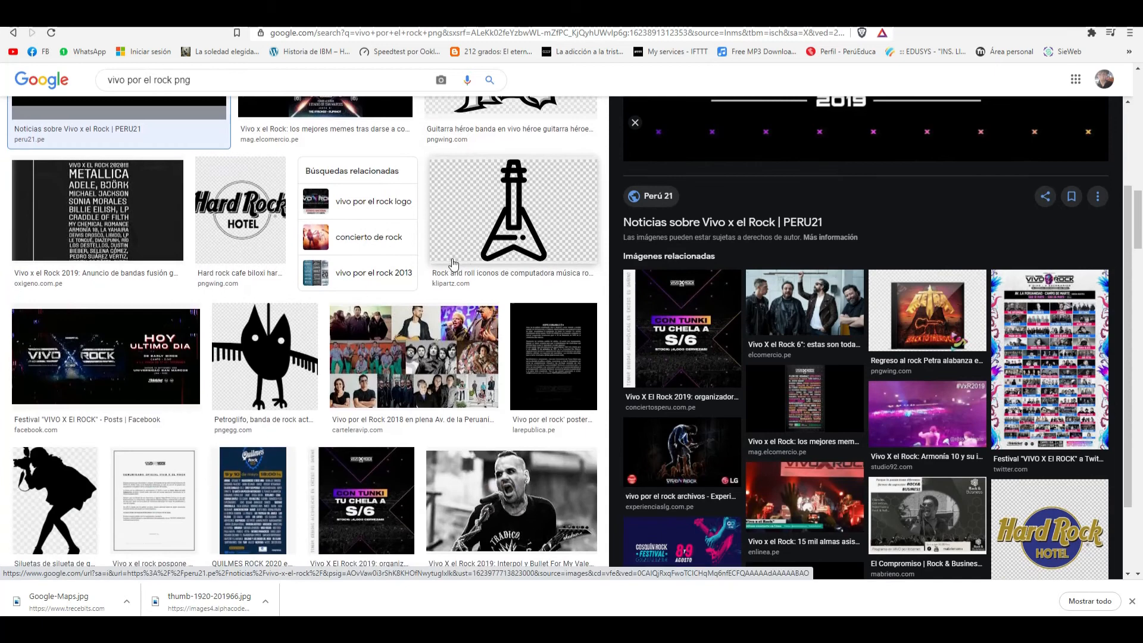
pyautogui.scroll(-4, 415, 284)
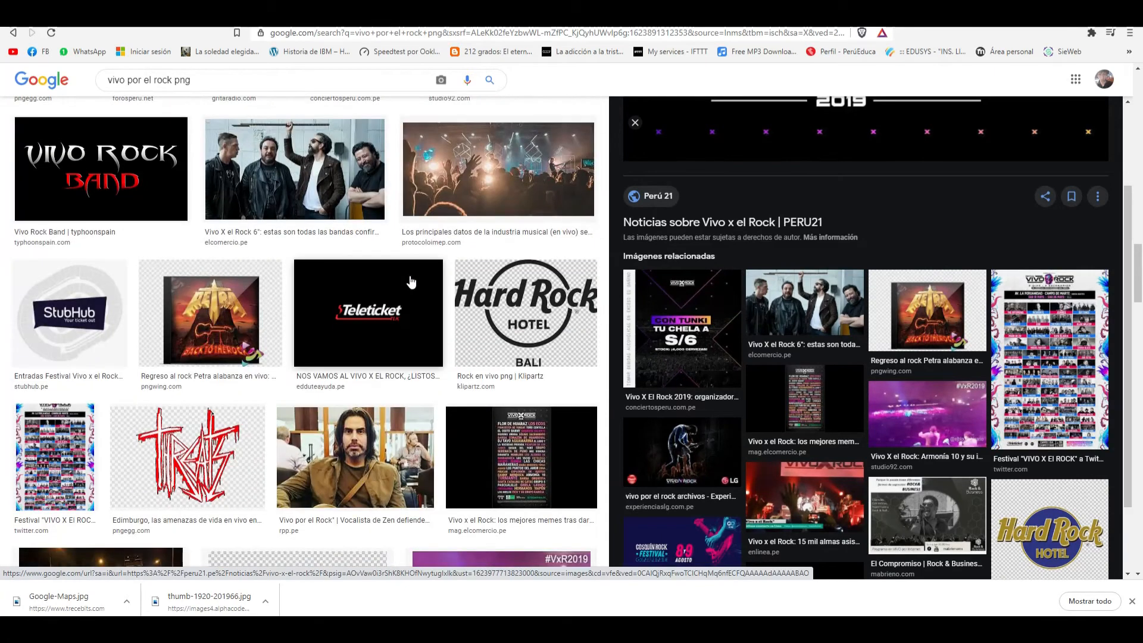
pyautogui.scroll(12, 413, 282)
pyautogui.scroll(10, 661, 292)
pyautogui.rightClick(861, 225)
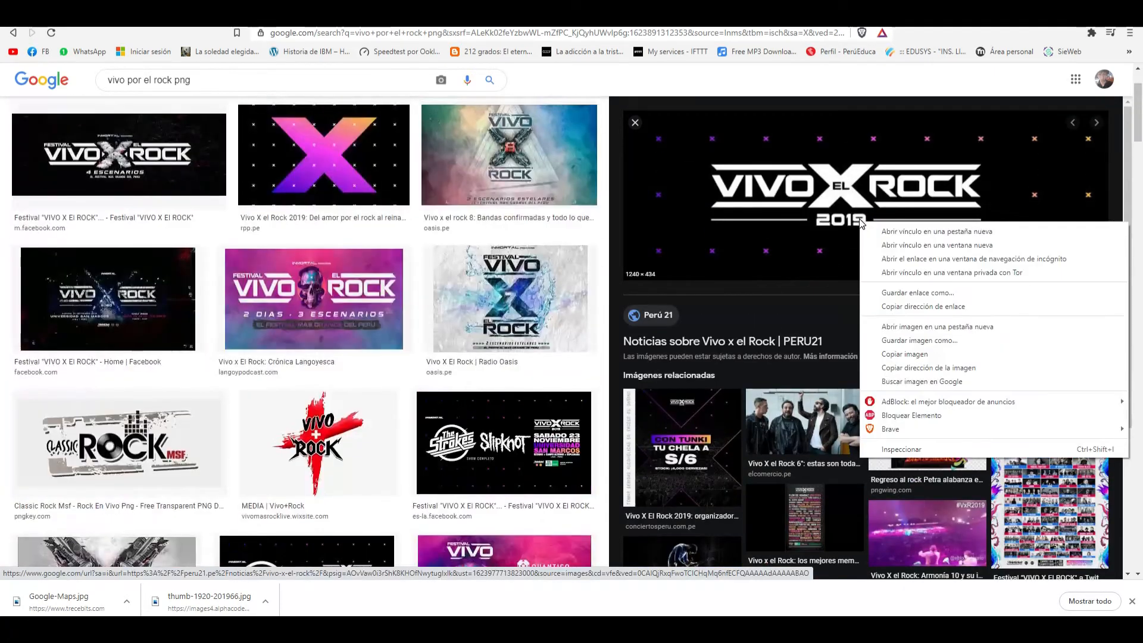
pyautogui.click(910, 355)
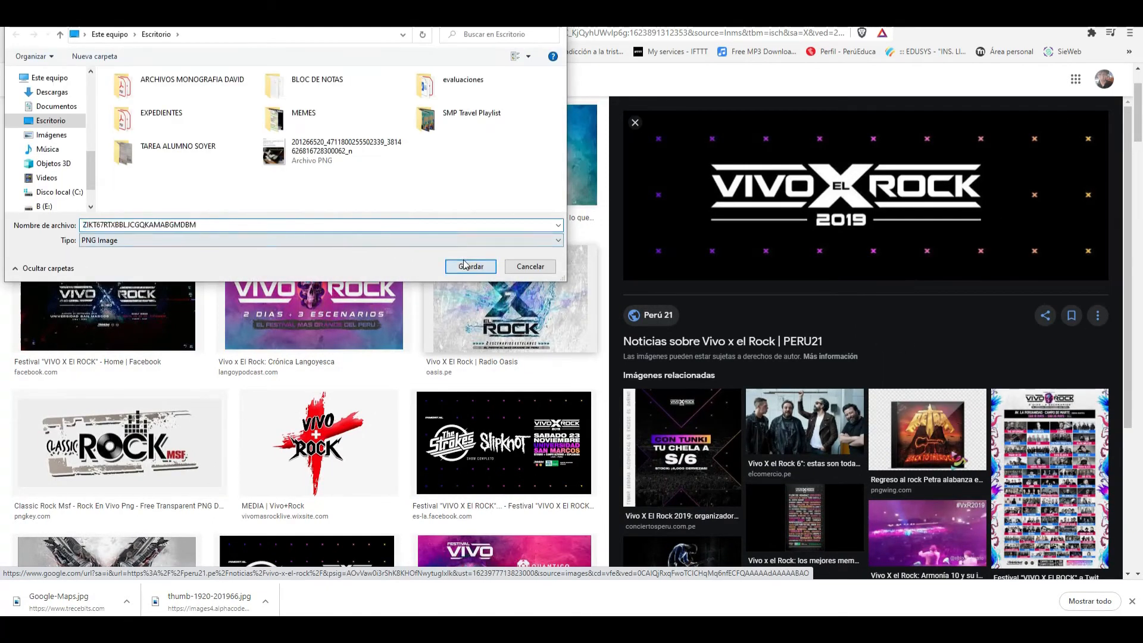
pyautogui.click(465, 264)
# - Save the Cultture stage photo from the "the kooks" image results to the Escritorio folder and minimize the browser
pyautogui.scroll(2, 465, 265)
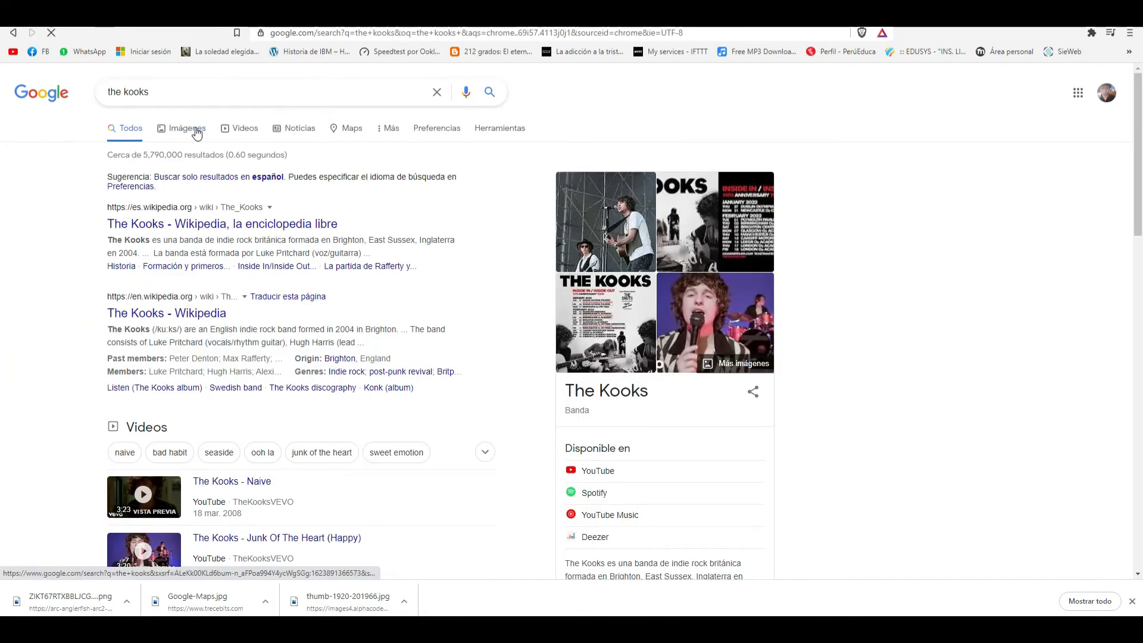
pyautogui.click(197, 130)
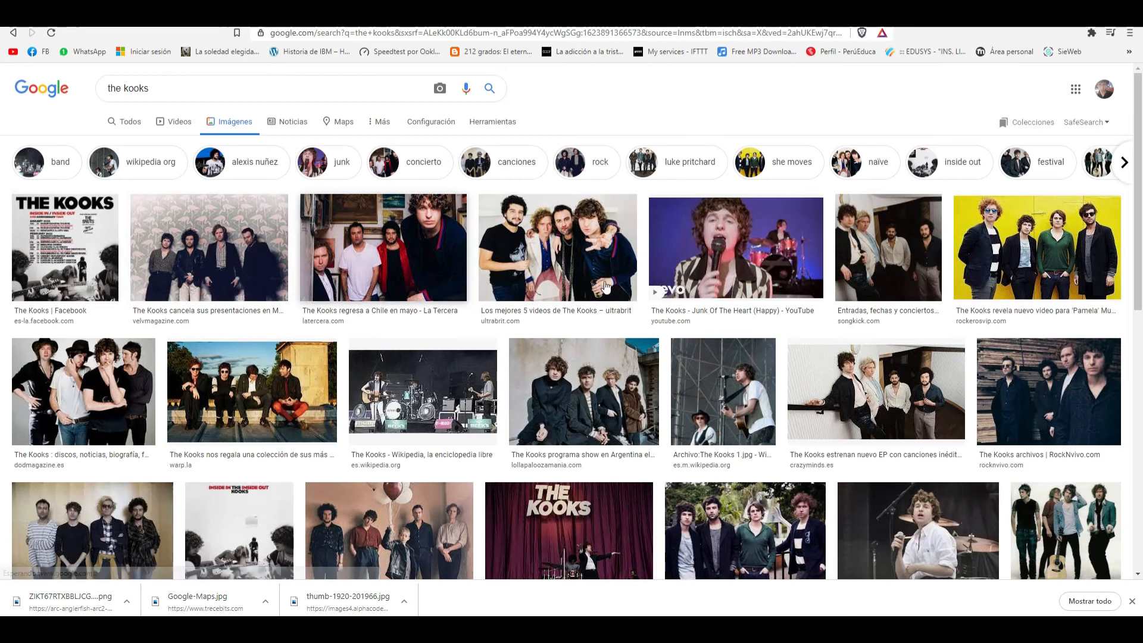
pyautogui.scroll(-1, 595, 357)
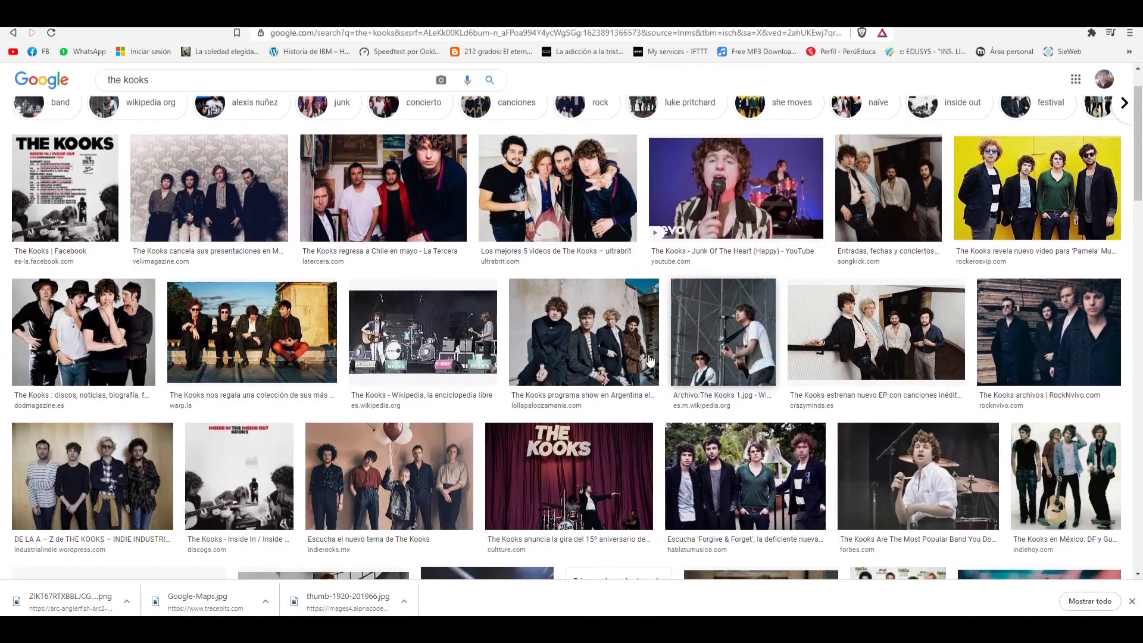
pyautogui.click(577, 446)
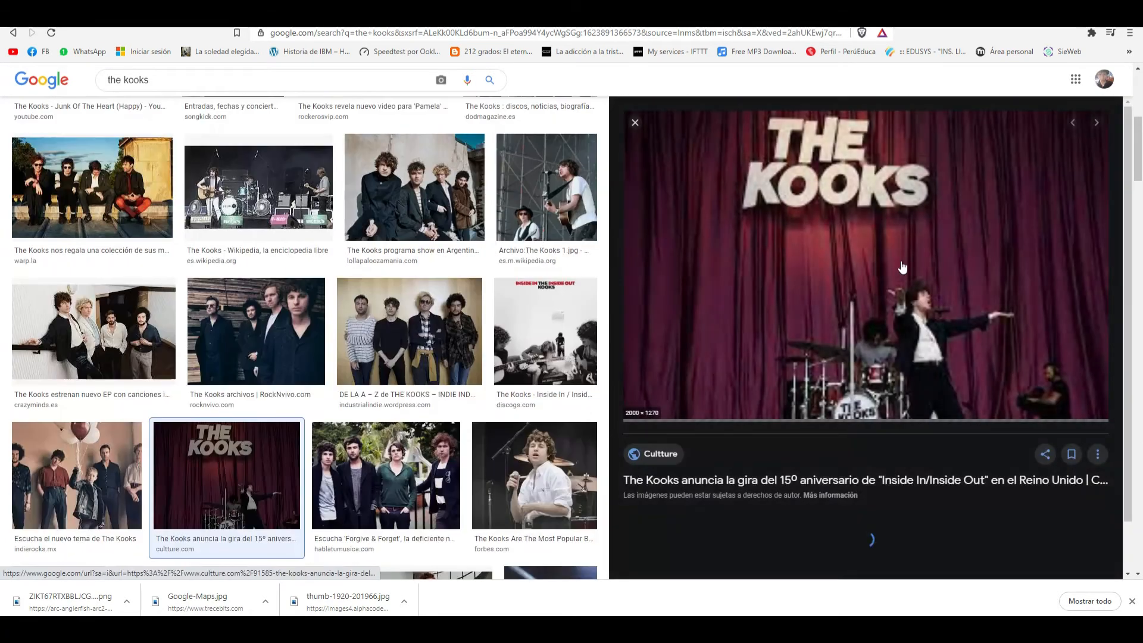
pyautogui.rightClick(813, 250)
pyautogui.click(875, 369)
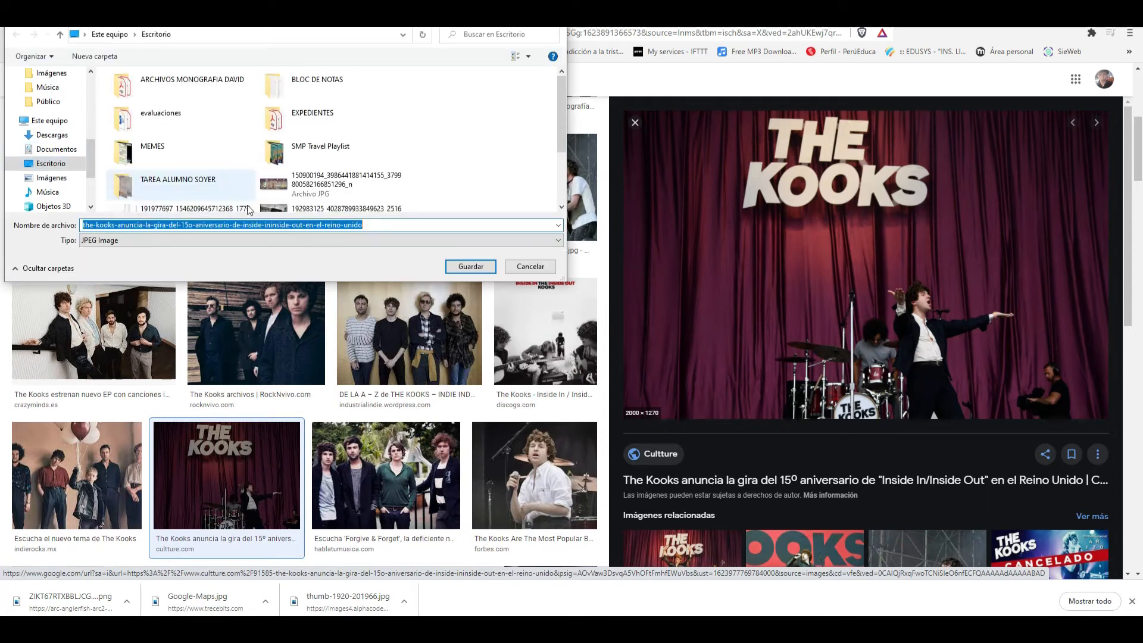
pyautogui.click(470, 266)
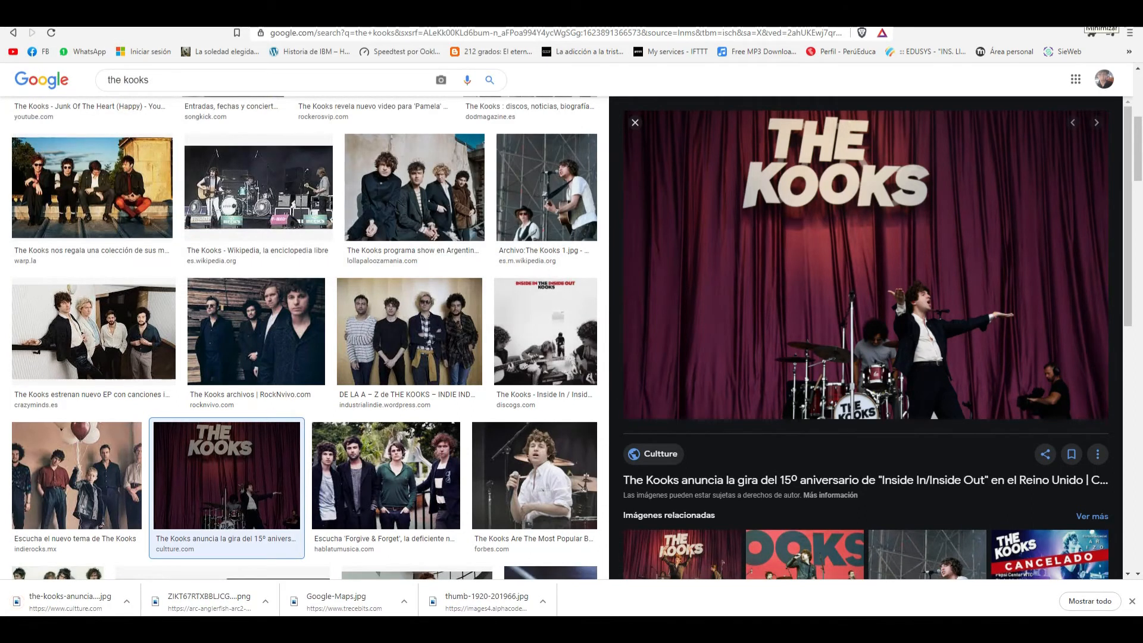
pyautogui.click(1084, 15)
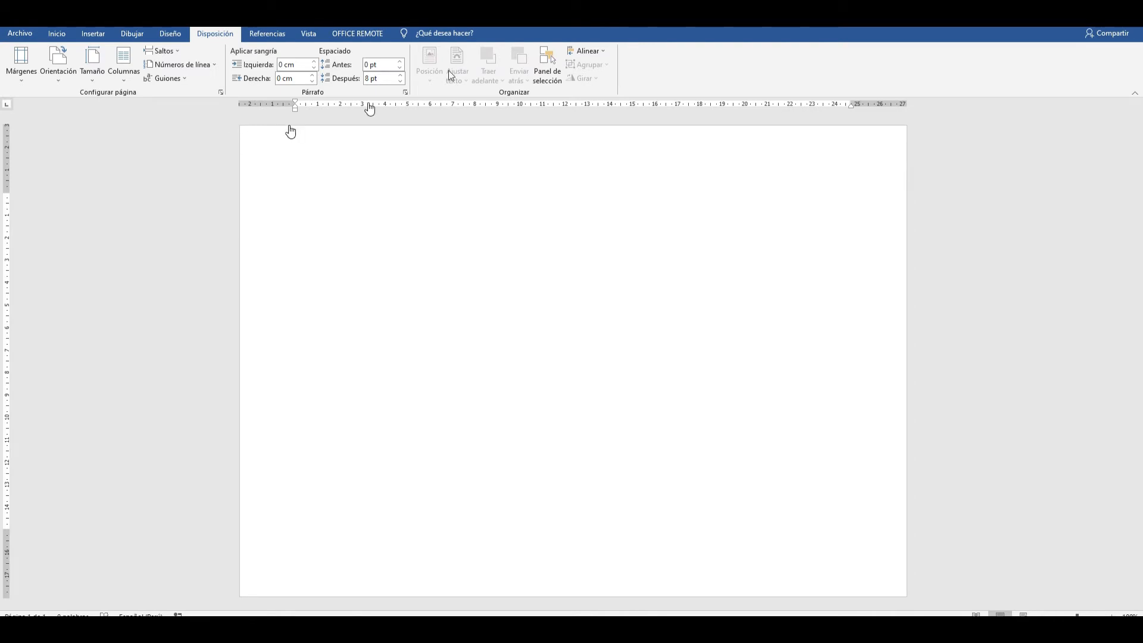
# - Switch back to the browser and refine the Interbank image search to "logo banco interbank png"
pyautogui.moveTo(681, 86); pyautogui.dragTo(649, 12)
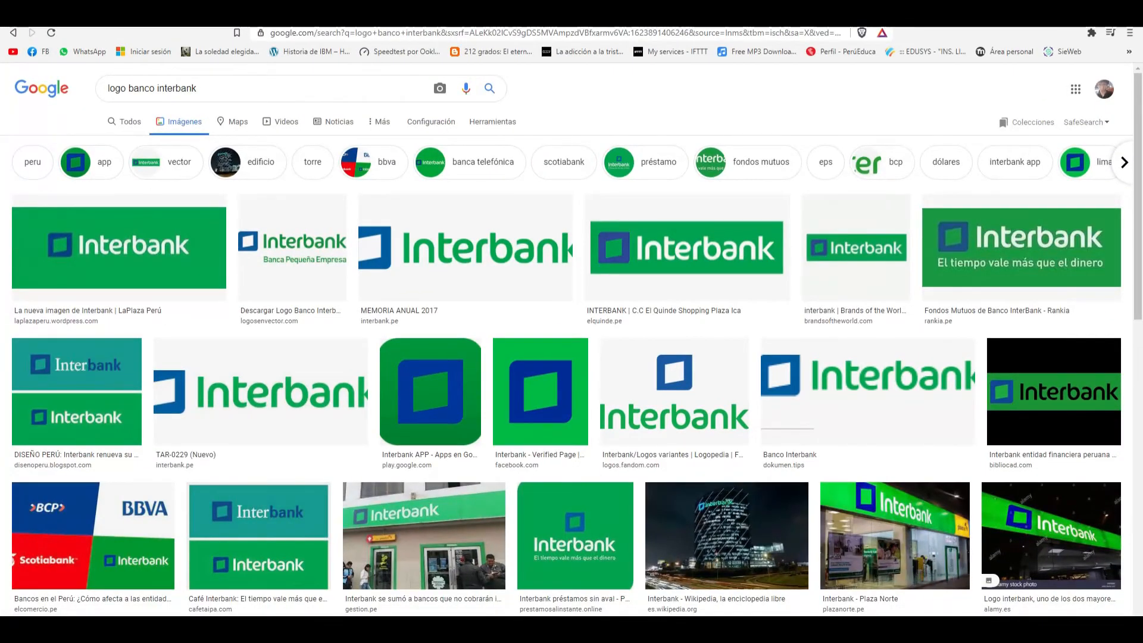
pyautogui.click(317, 87)
pyautogui.write('png')
pyautogui.press('Return')
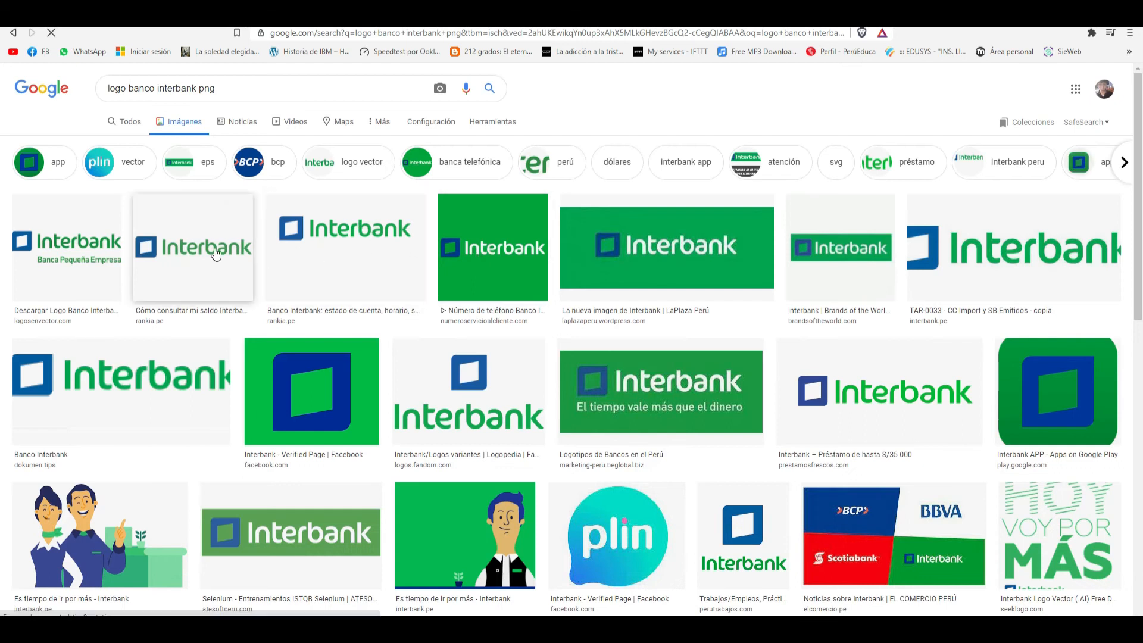
# - Save the transparent Rankia Perú Interbank logo as a PNG image in the Escritorio folder
pyautogui.click(191, 221)
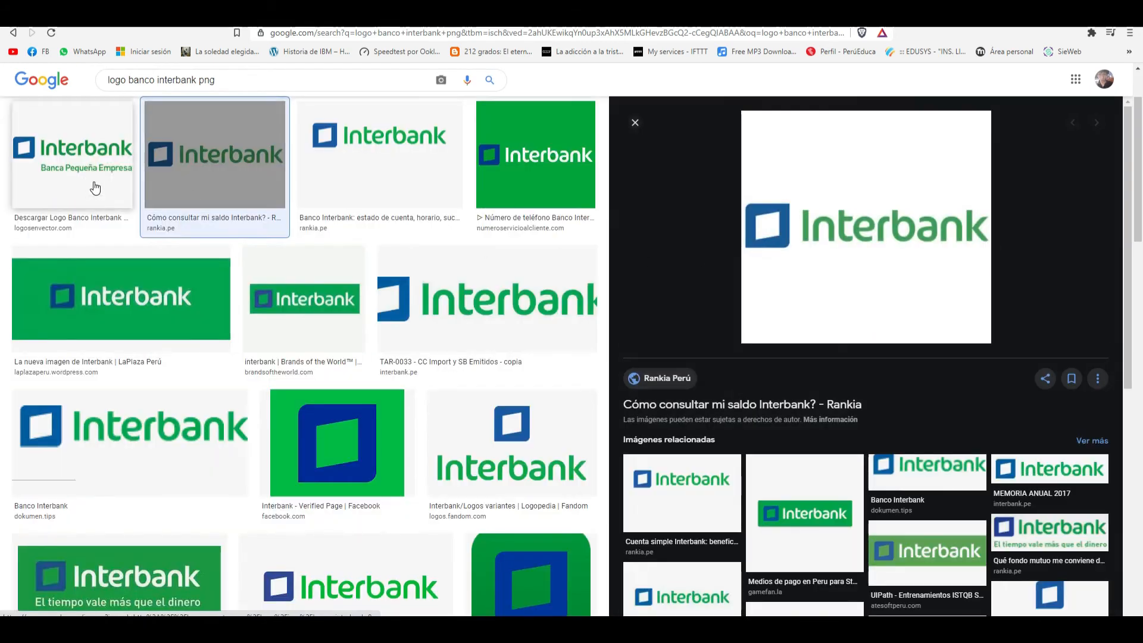
pyautogui.click(91, 185)
pyautogui.click(390, 179)
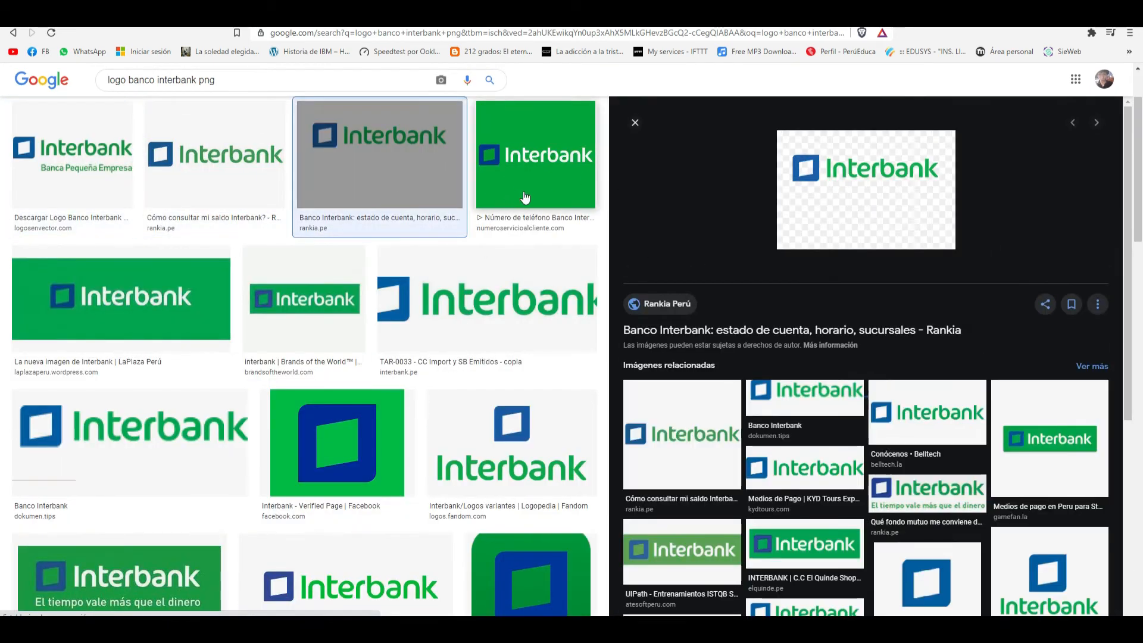
pyautogui.rightClick(820, 180)
pyautogui.click(891, 302)
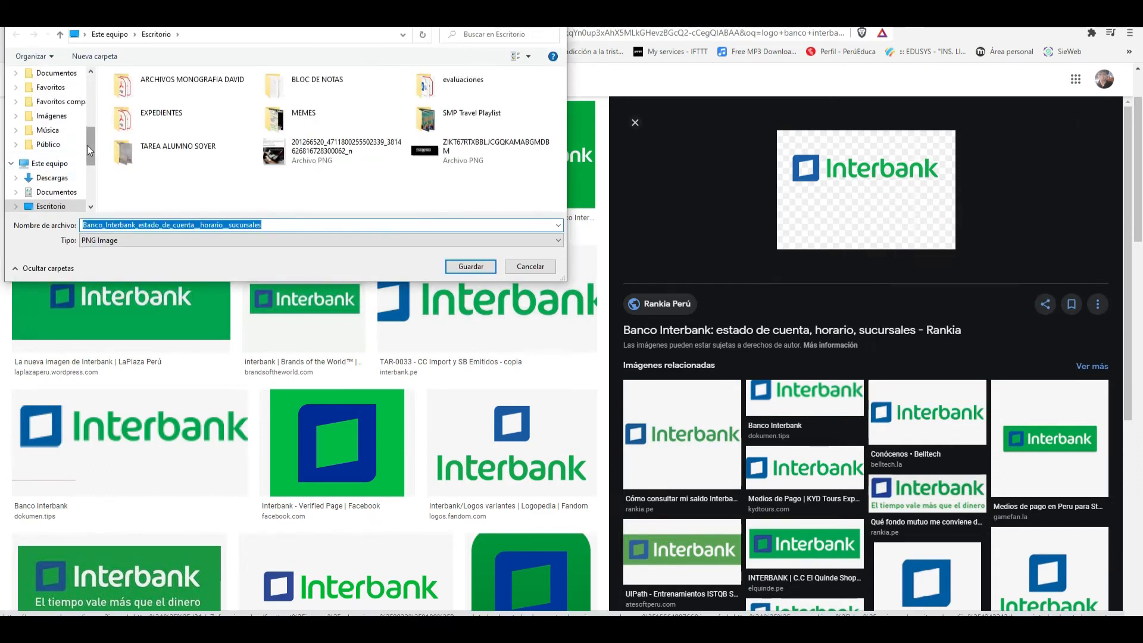
pyautogui.click(481, 265)
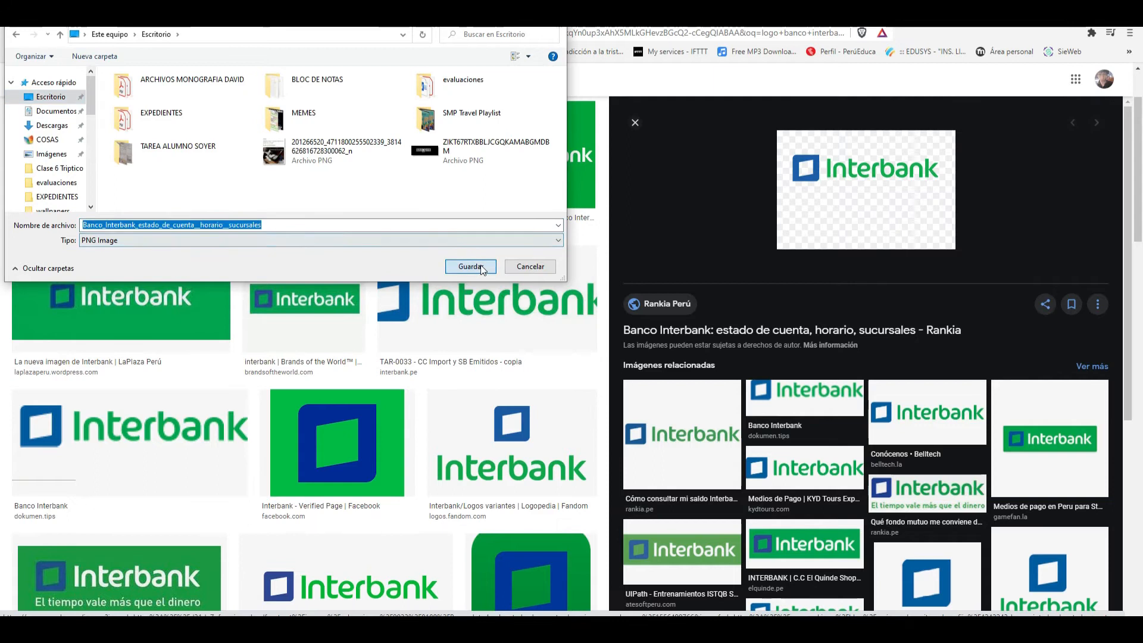
# - Replace the Interbank image search with a search for "yape png"
pyautogui.scroll(2, 474, 205)
pyautogui.scroll(1, 474, 205)
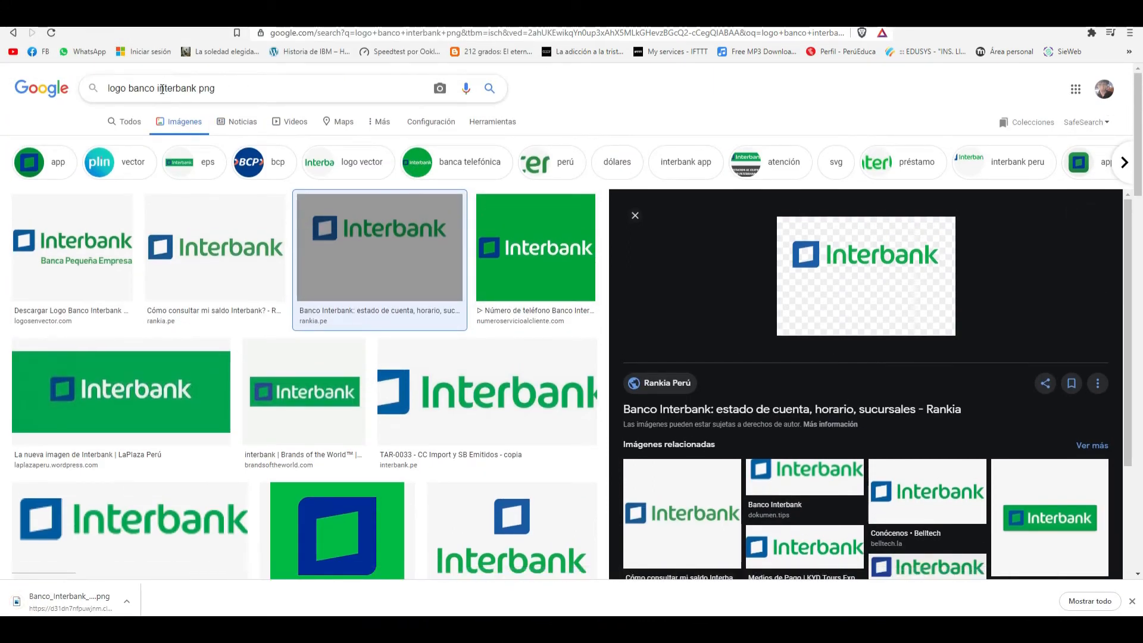
pyautogui.moveTo(197, 88); pyautogui.dragTo(3, 83)
pyautogui.write('ya')
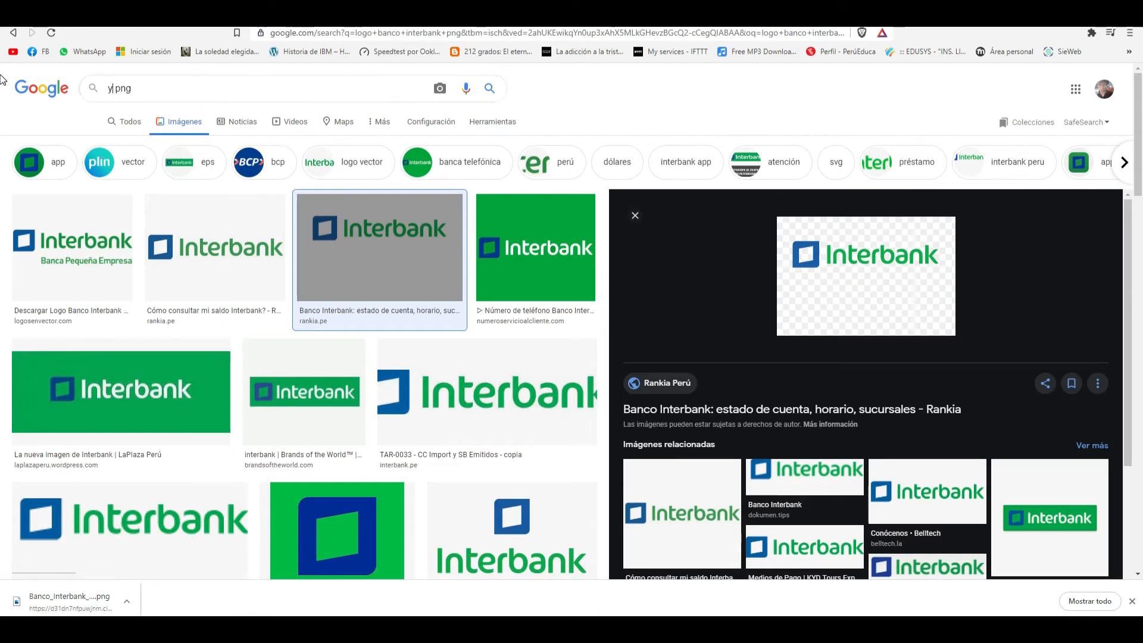
pyautogui.write('pe')
pyautogui.press('Return')
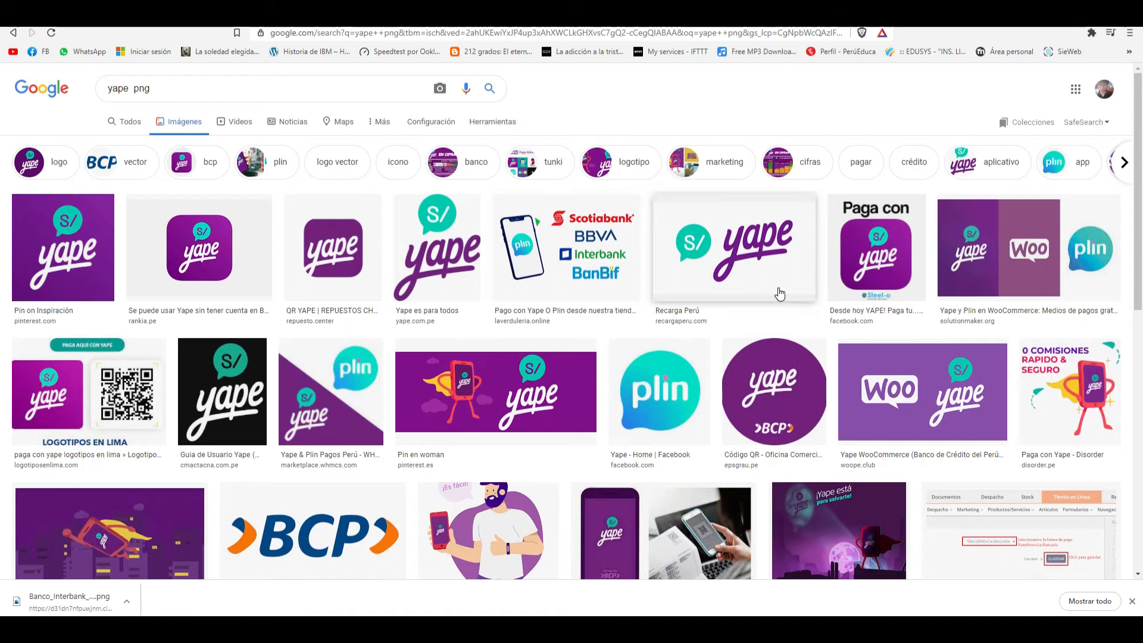
pyautogui.click(438, 247)
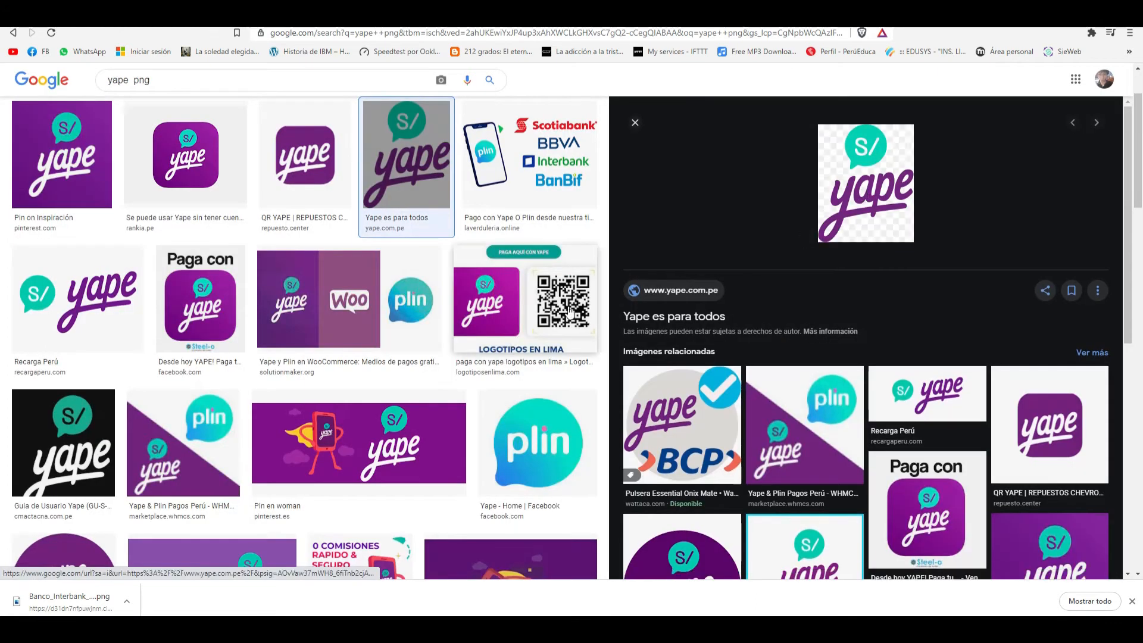
pyautogui.rightClick(874, 203)
pyautogui.click(934, 321)
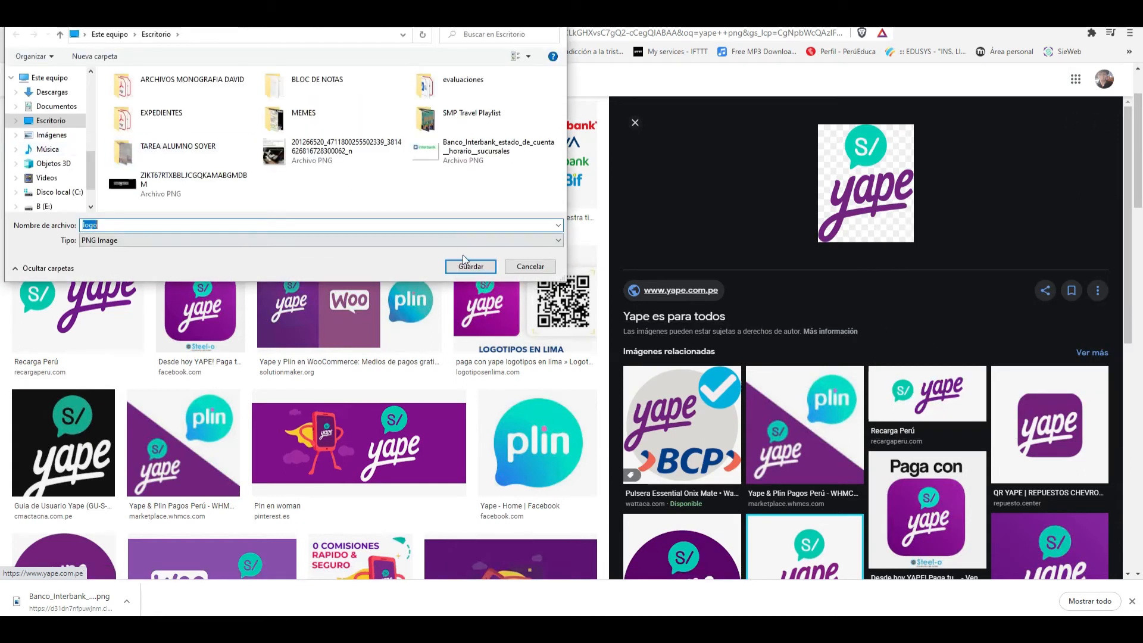
pyautogui.click(470, 266)
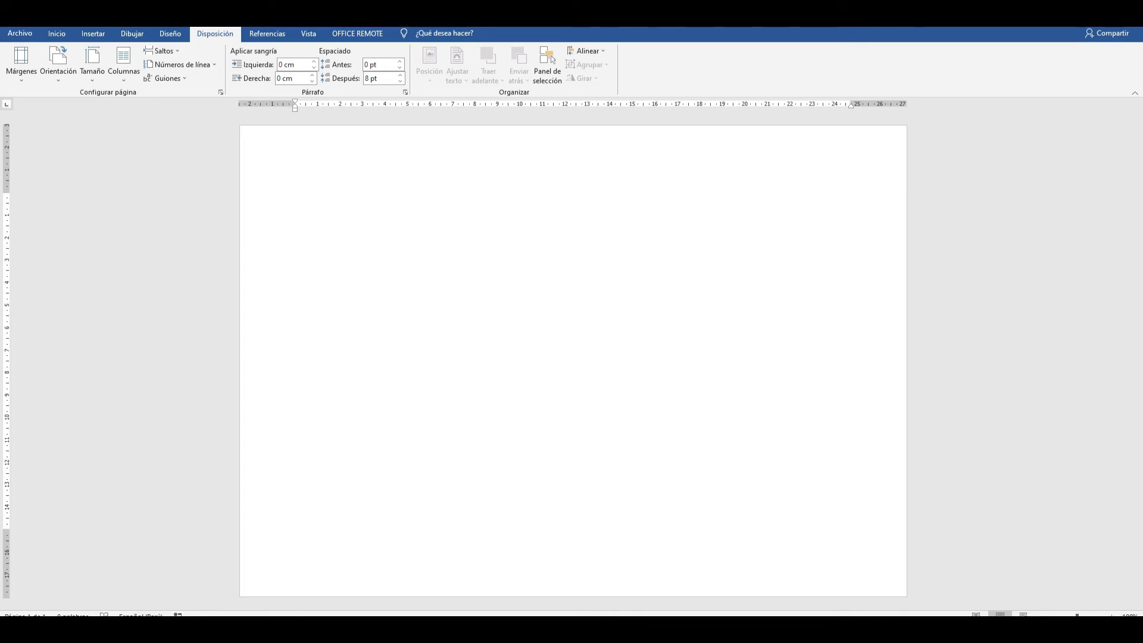
# - Switch back to the browser's image results for "teleticket png" and shrink the window so the desktop shows beside it
pyautogui.hotkey('alt', 'Tab')
pyautogui.doubleClick(417, 20)
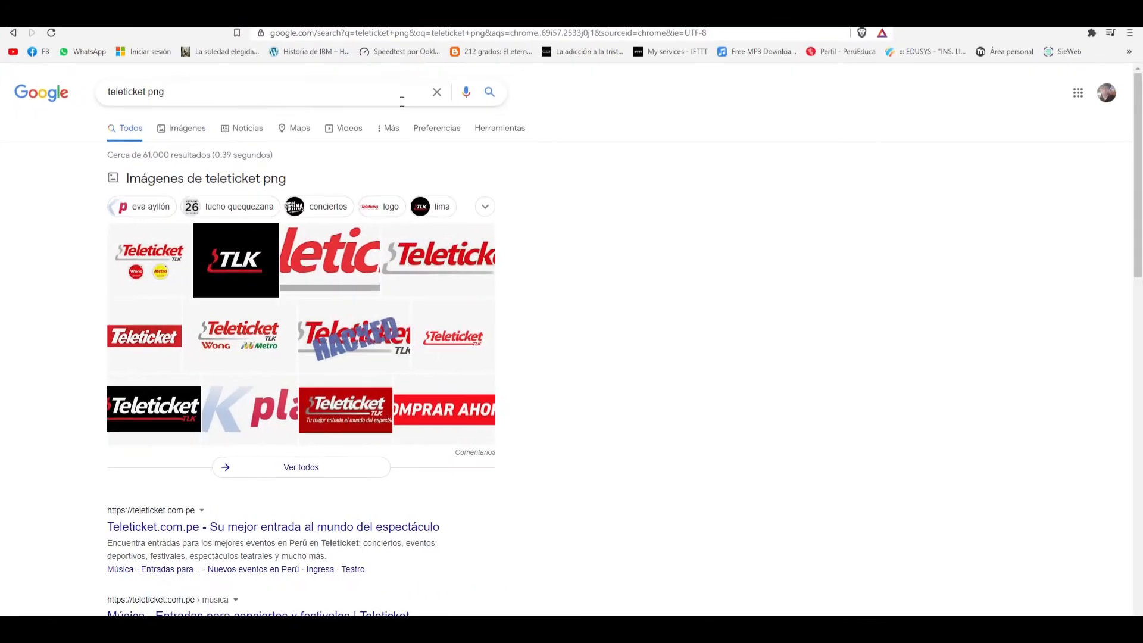
pyautogui.click(190, 130)
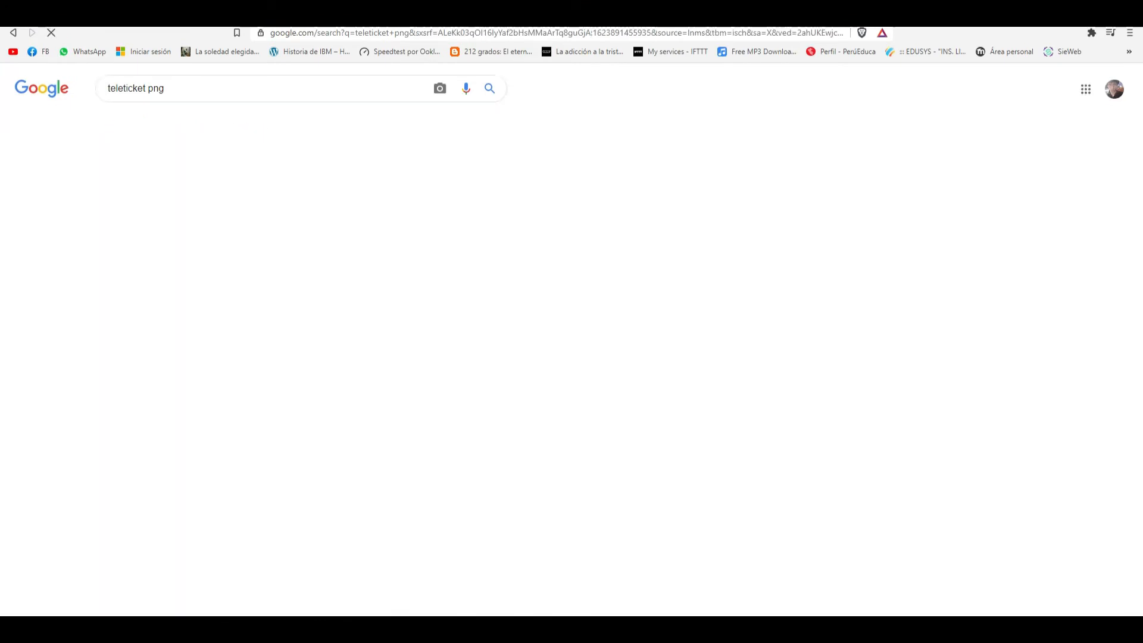
pyautogui.click(1101, 10)
pyautogui.click(1073, 10)
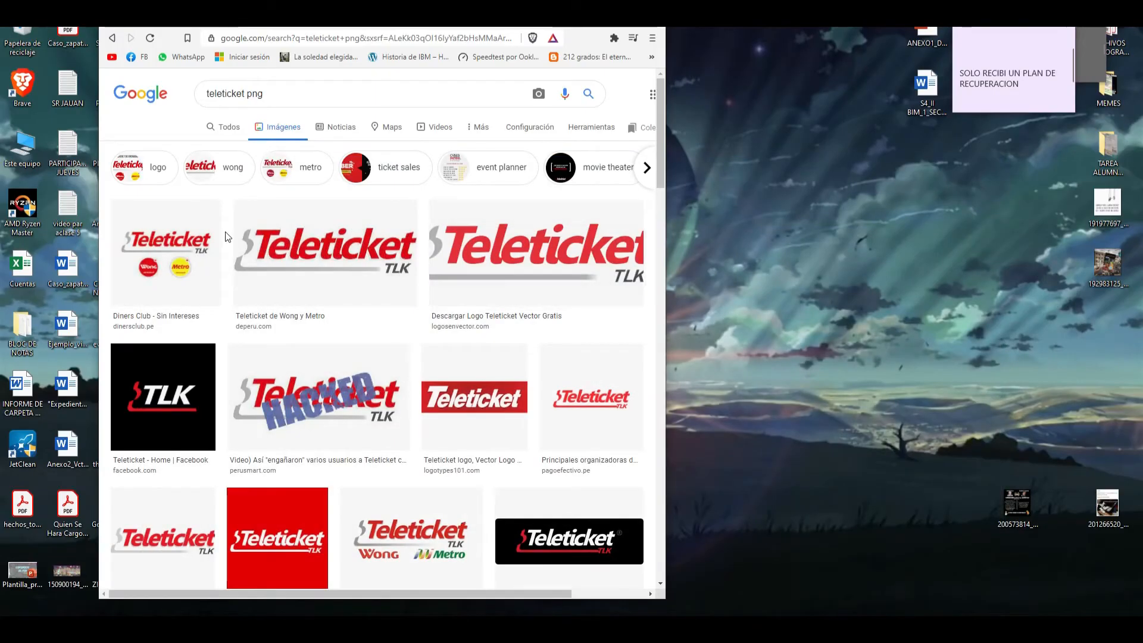
# - Preview several Teleticket logos and save the red-banner version from LogoTypes101.com onto the desktop
pyautogui.click(302, 244)
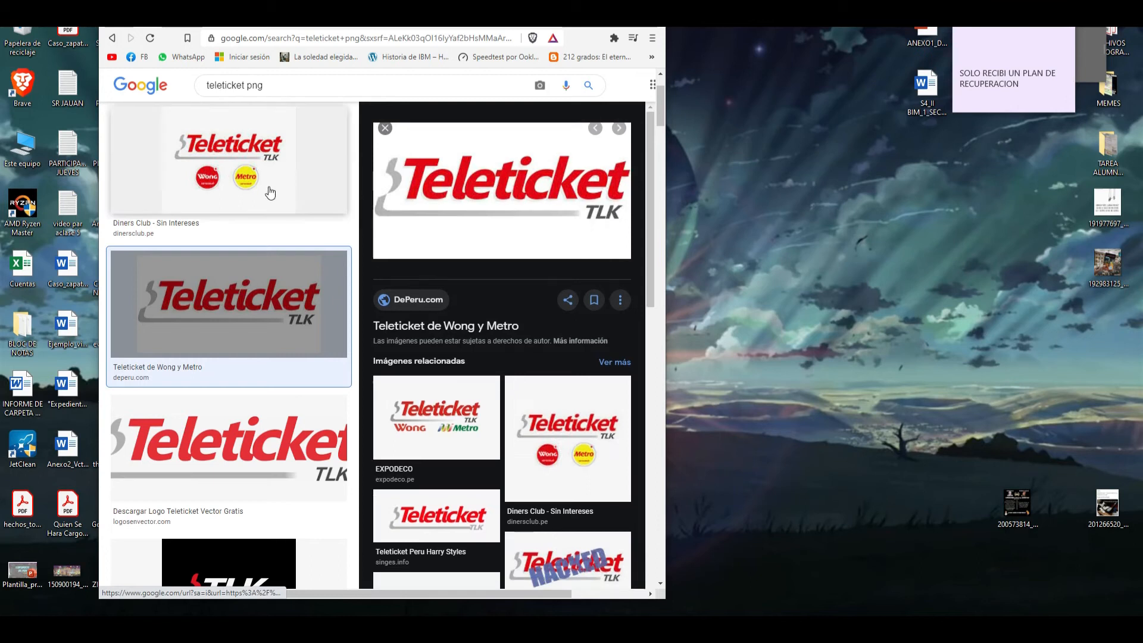
pyautogui.click(270, 447)
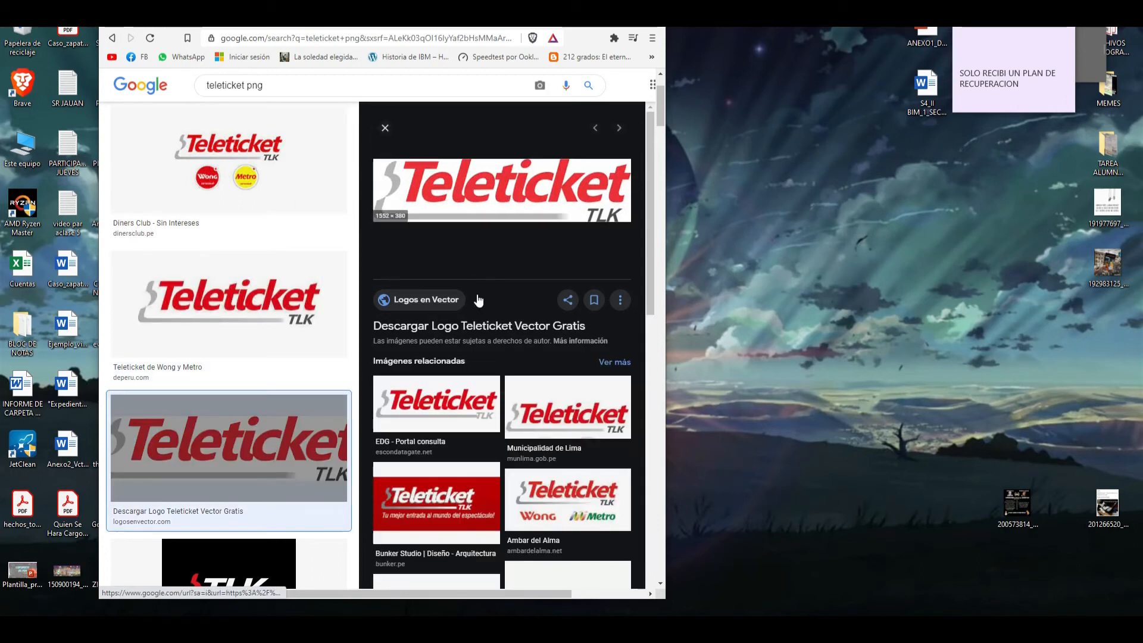
pyautogui.scroll(-1, 283, 418)
pyautogui.scroll(-2, 283, 419)
pyautogui.click(559, 416)
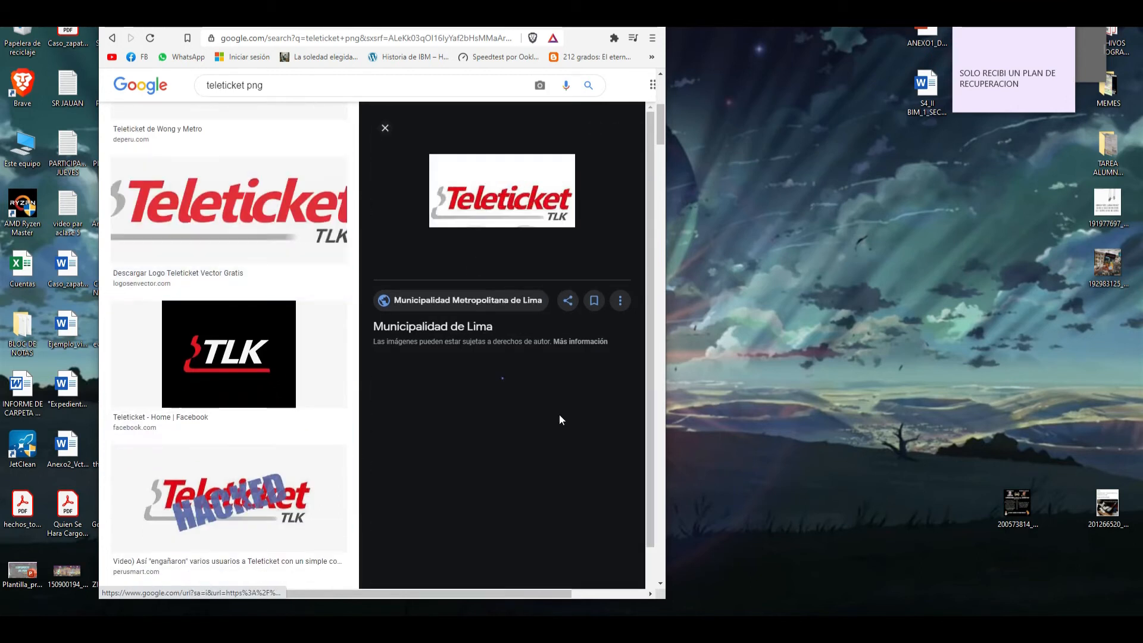
pyautogui.click(227, 251)
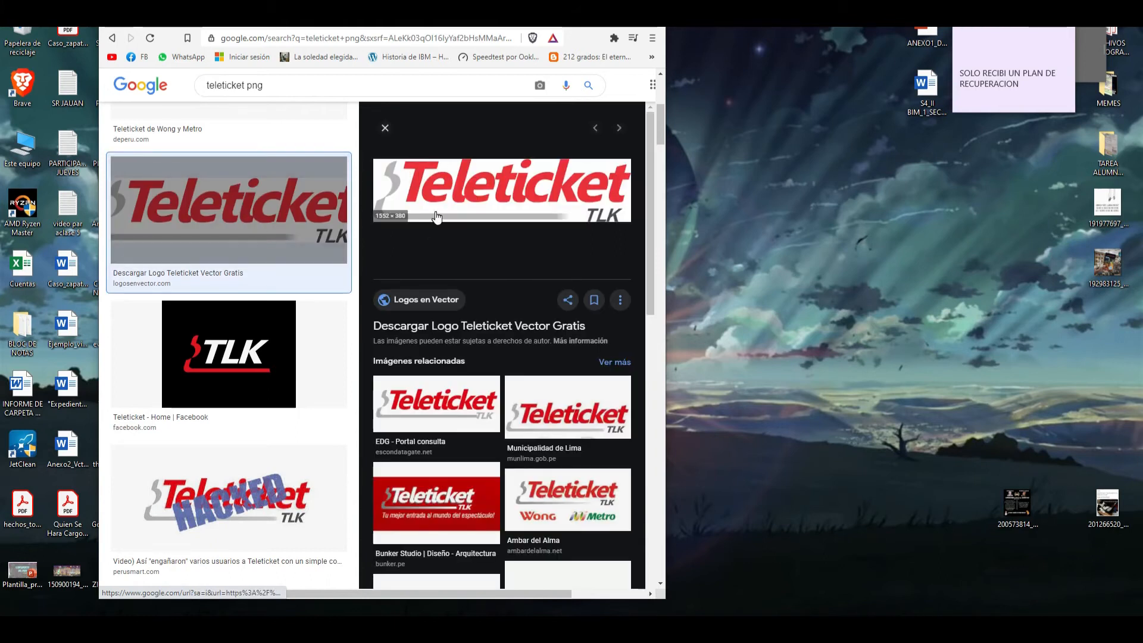
pyautogui.scroll(-5, 283, 322)
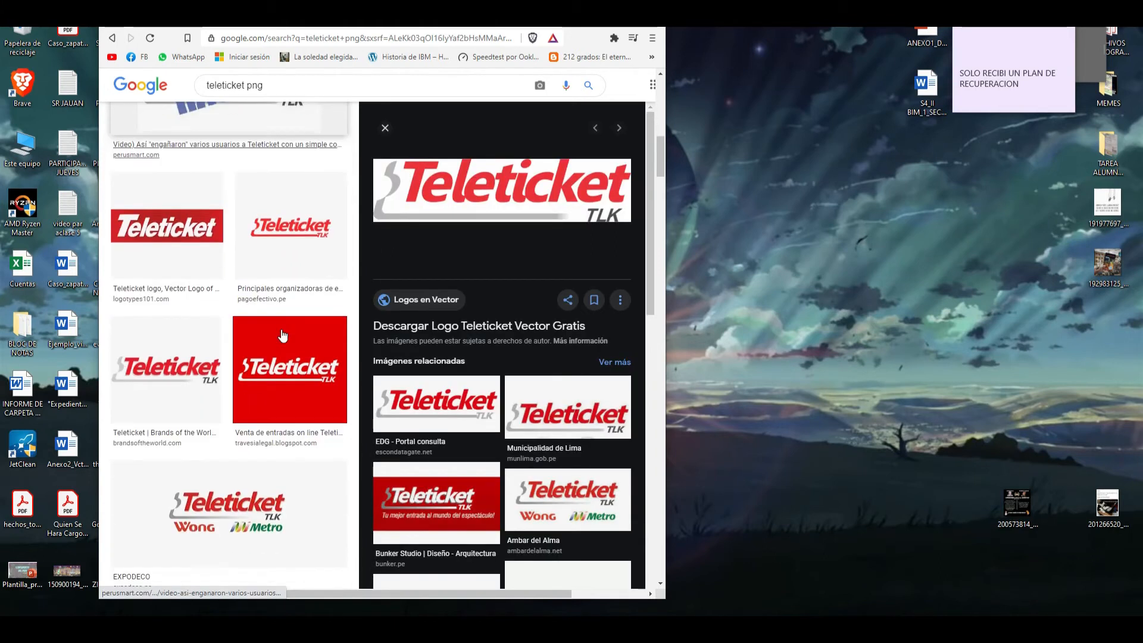
pyautogui.click(199, 231)
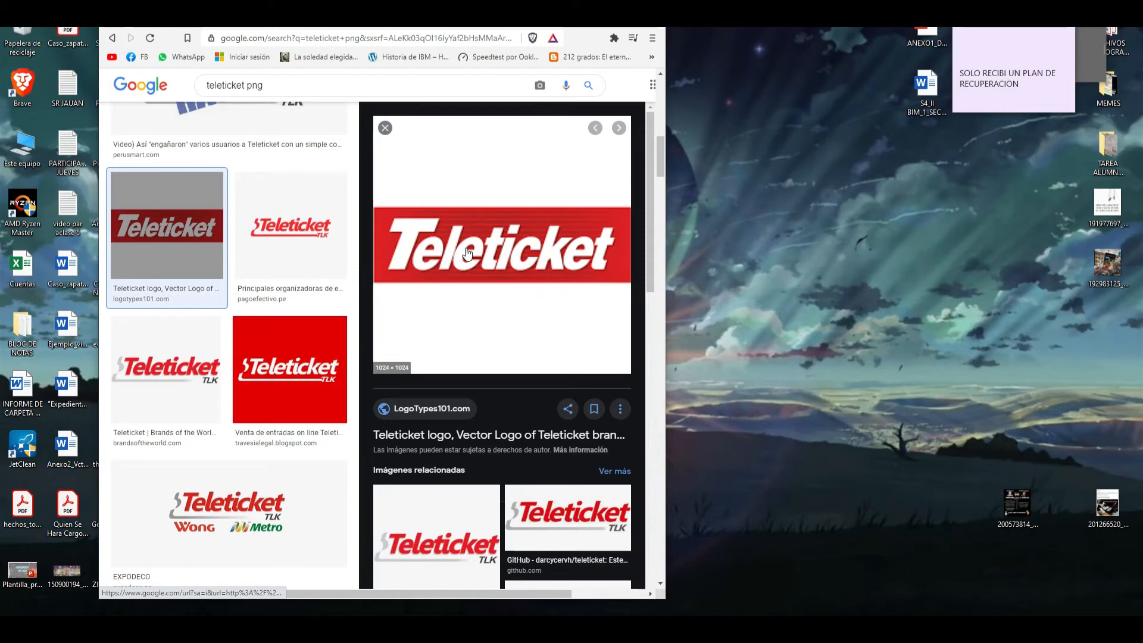
pyautogui.moveTo(409, 274); pyautogui.dragTo(805, 234)
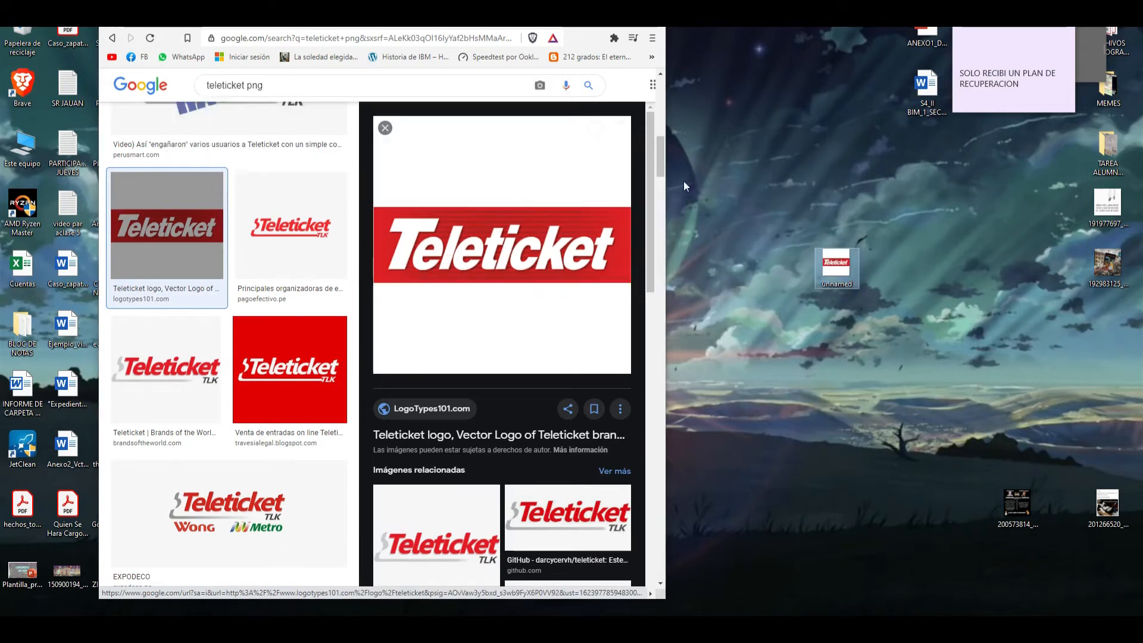
# - Minimize the browser and switch to the blank landscape Word document Documento3
pyautogui.click(596, 14)
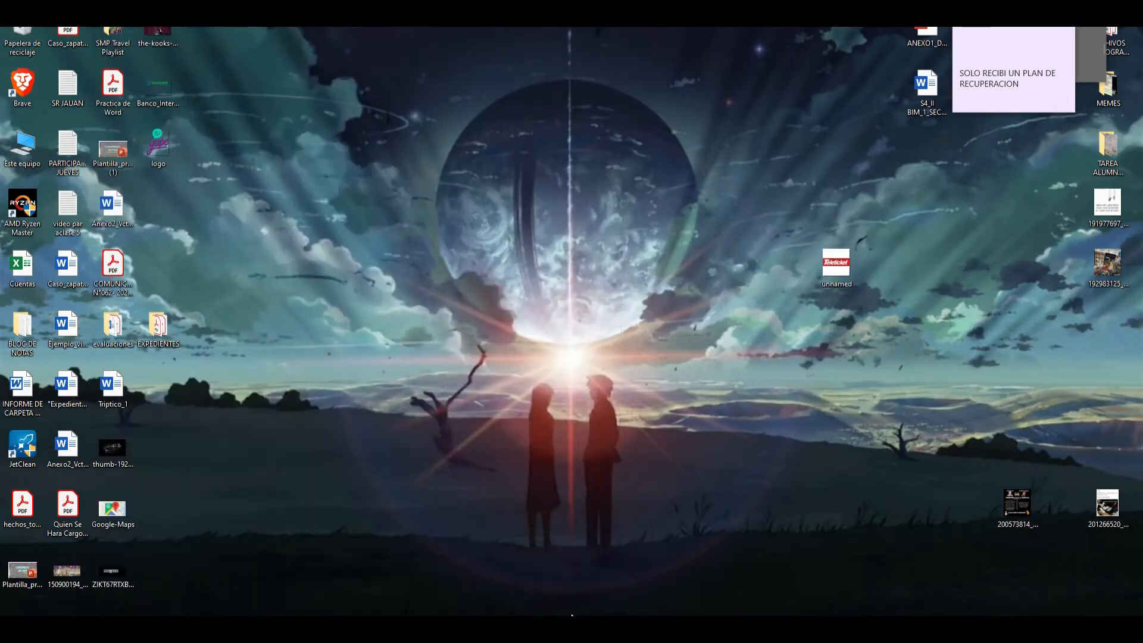
pyautogui.moveTo(568, 625)
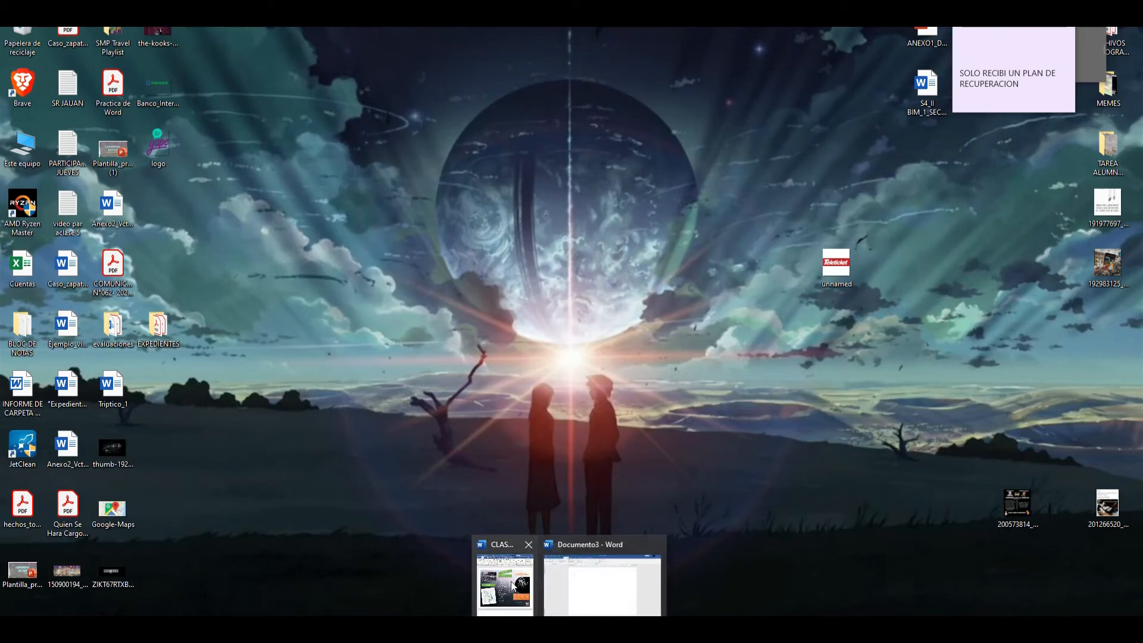
pyautogui.click(585, 582)
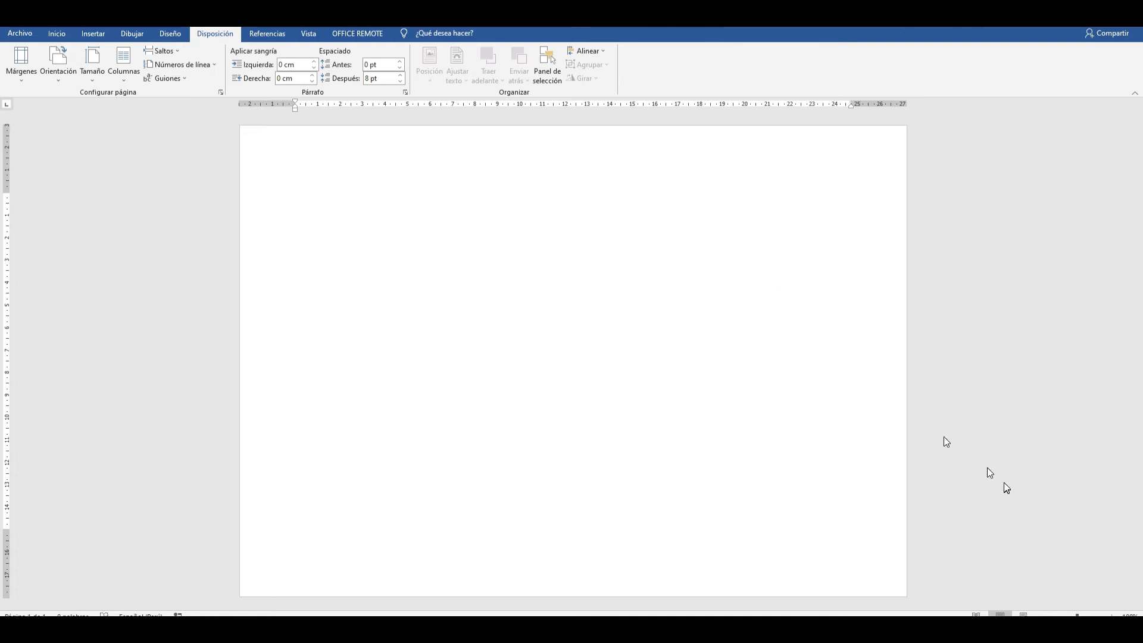
# - Join the MS Word Trivia 4 Kahoot with the player's name, declining the Google Translate extension, and continue past the first question and scoreboard
pyautogui.moveTo(347, 25); pyautogui.dragTo(458, 27)
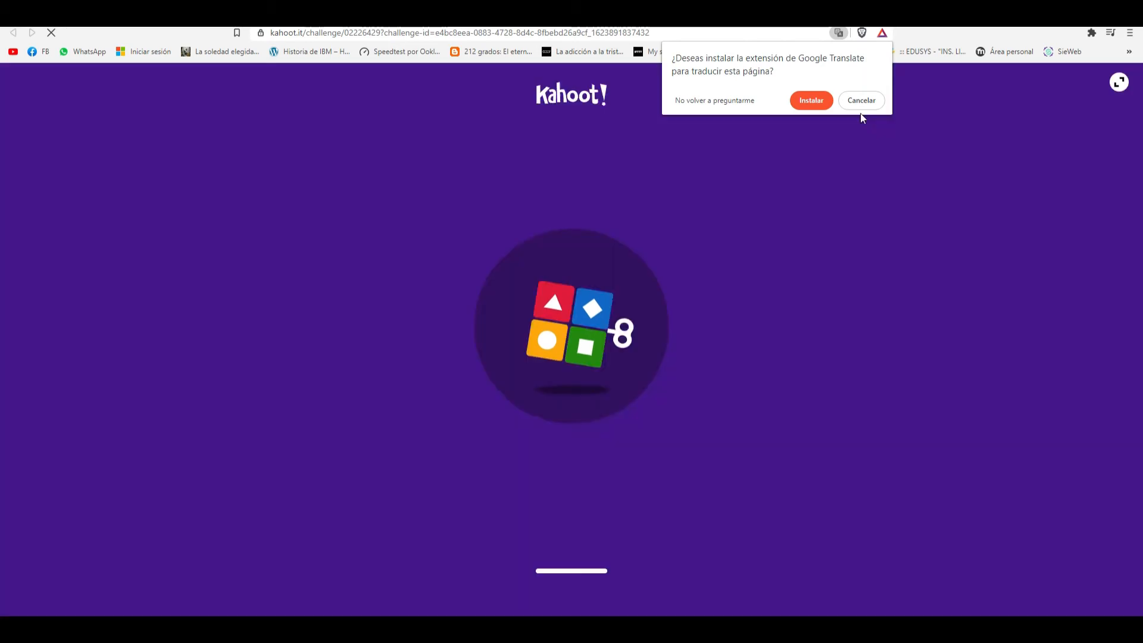
pyautogui.click(863, 101)
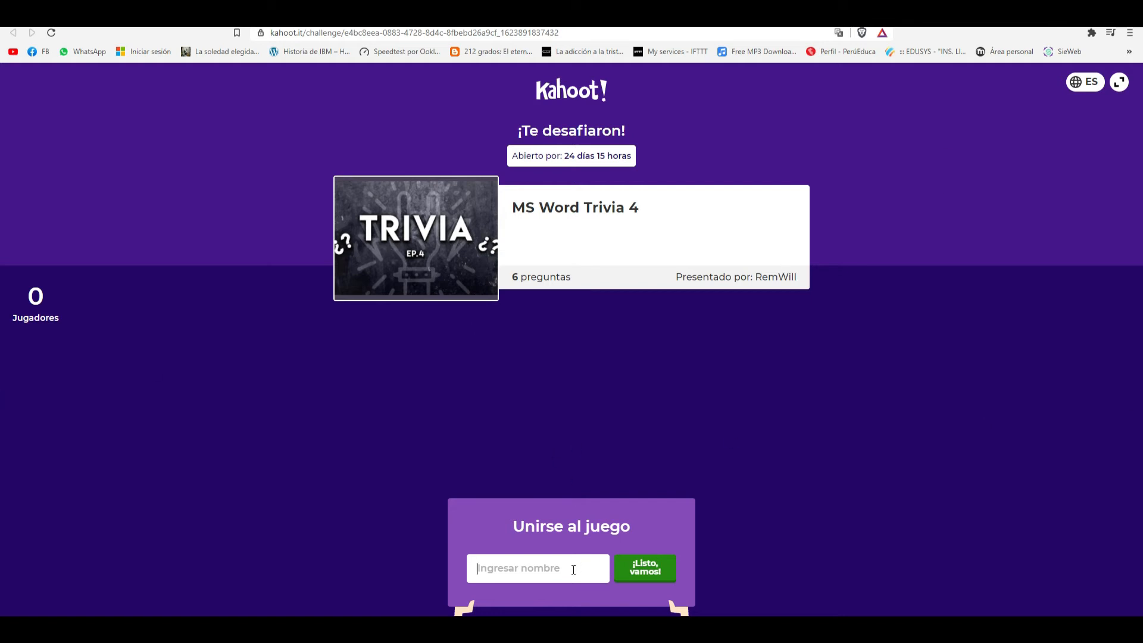
pyautogui.write('david')
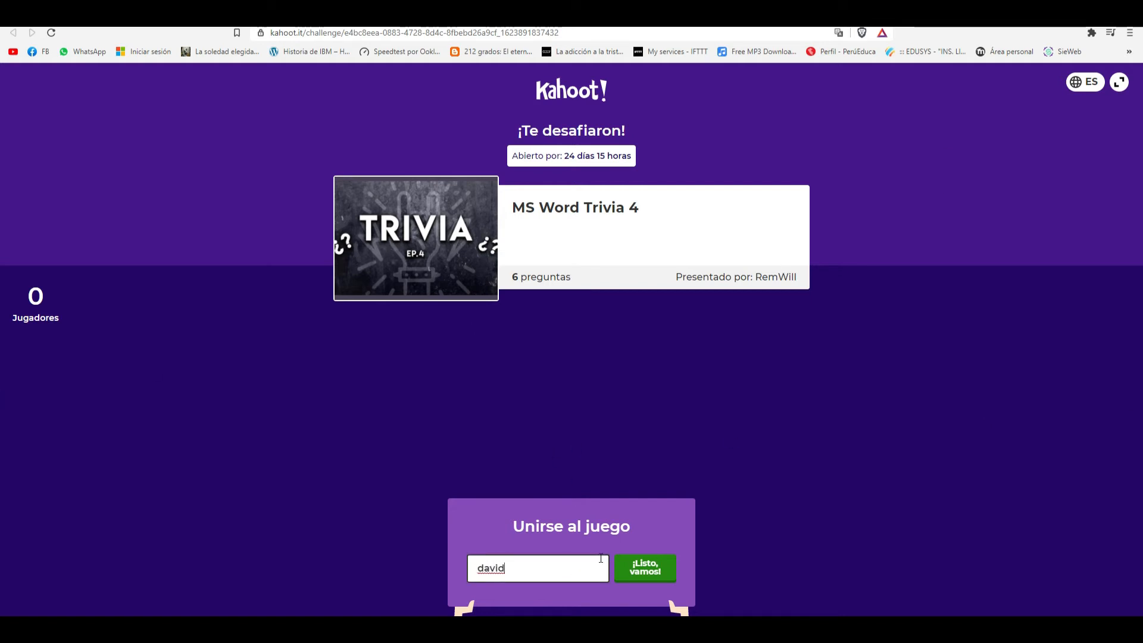
pyautogui.click(642, 567)
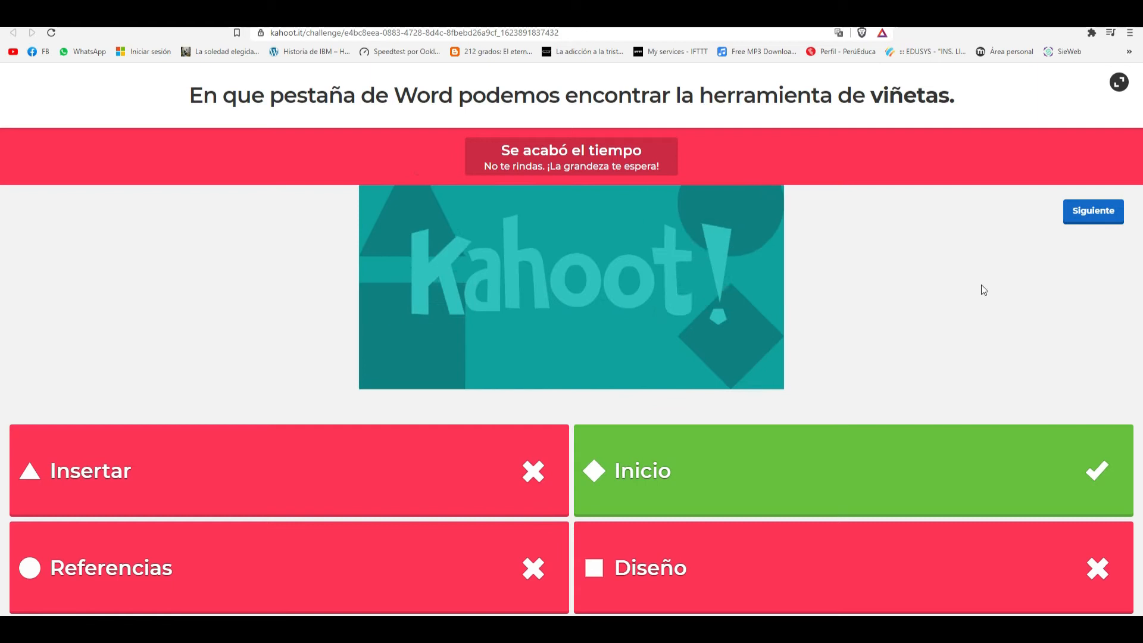
pyautogui.click(1087, 230)
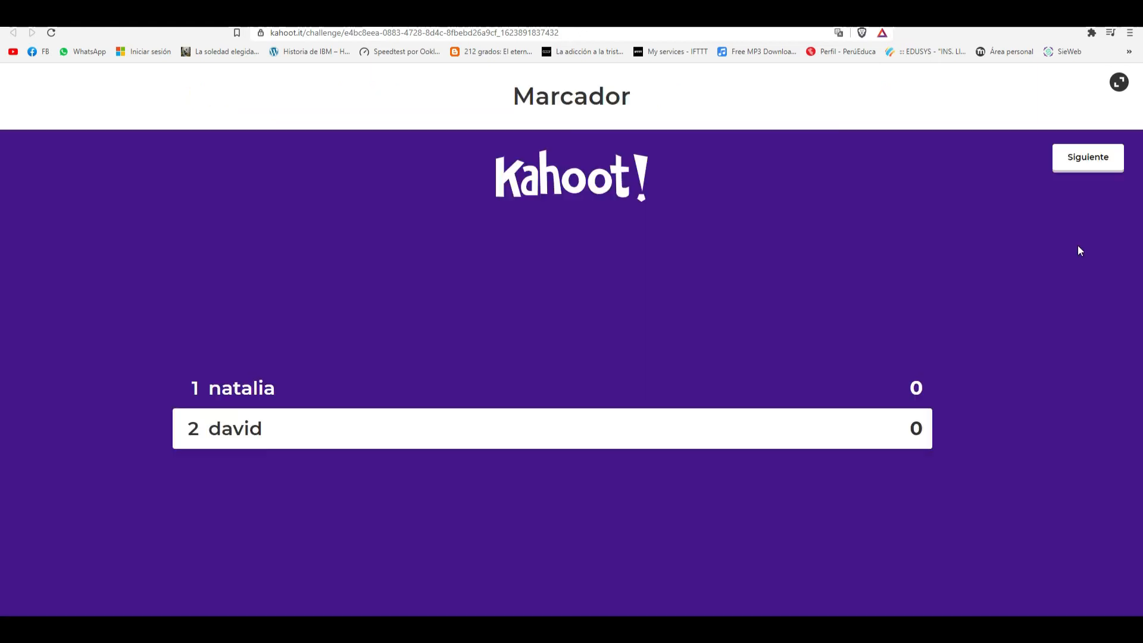
pyautogui.click(1097, 169)
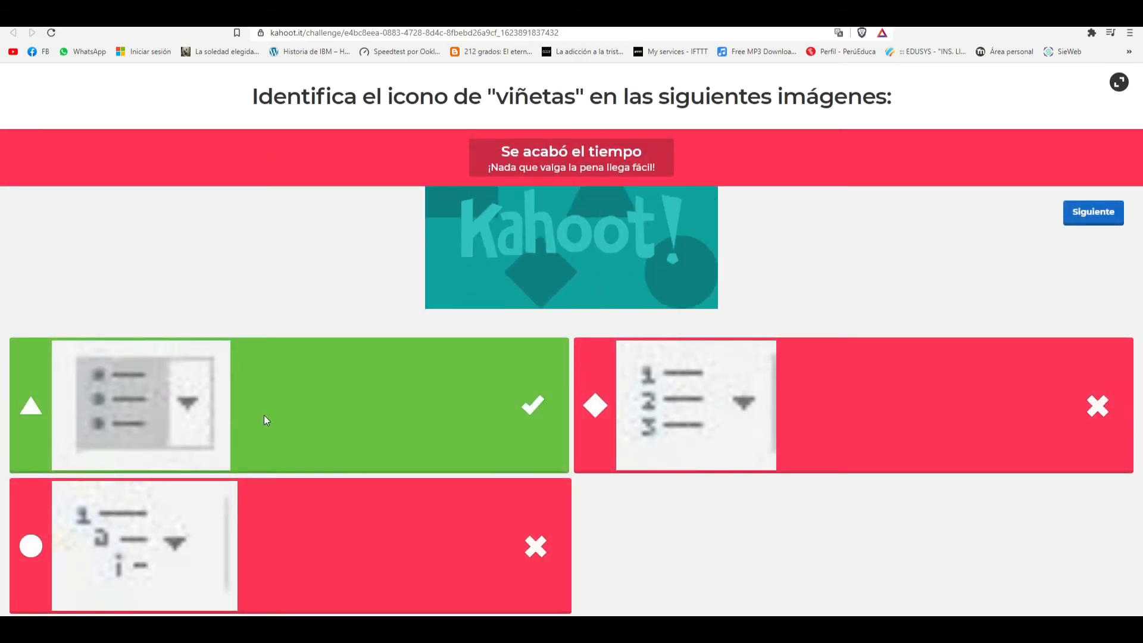
# - Switch to the blank Word document and look through its insert and home commands for the bullets tool
pyautogui.moveTo(571, 625)
pyautogui.click(604, 581)
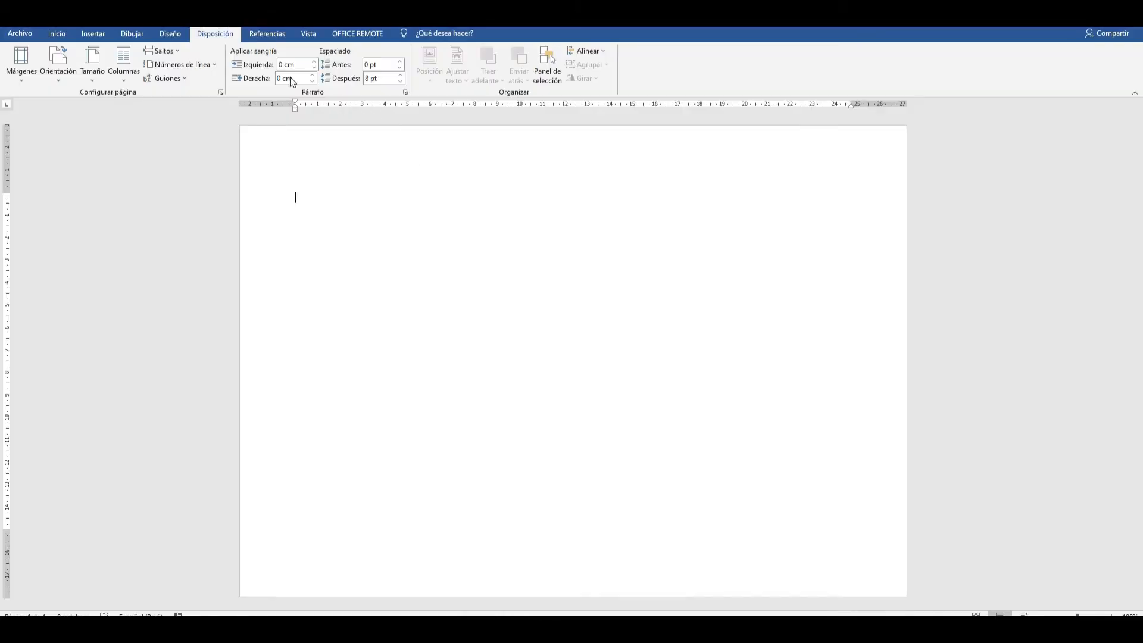
pyautogui.click(132, 36)
pyautogui.click(92, 33)
pyautogui.click(57, 34)
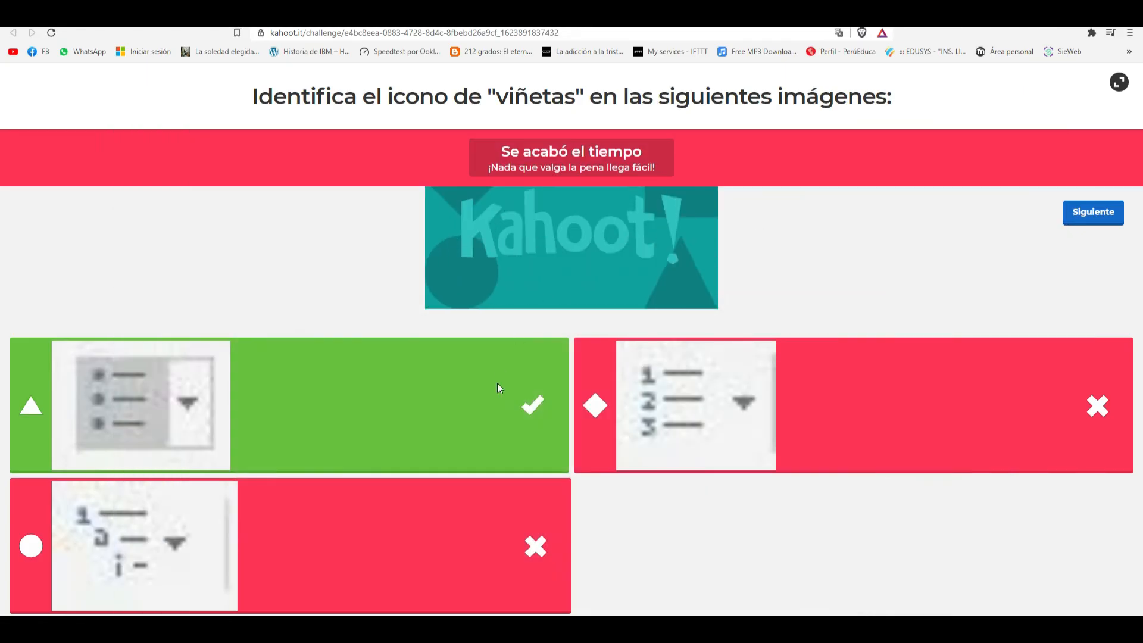
# - Return to the Kahoot and advance through the questions and scoreboards up to the numbering icon question
pyautogui.click(1084, 215)
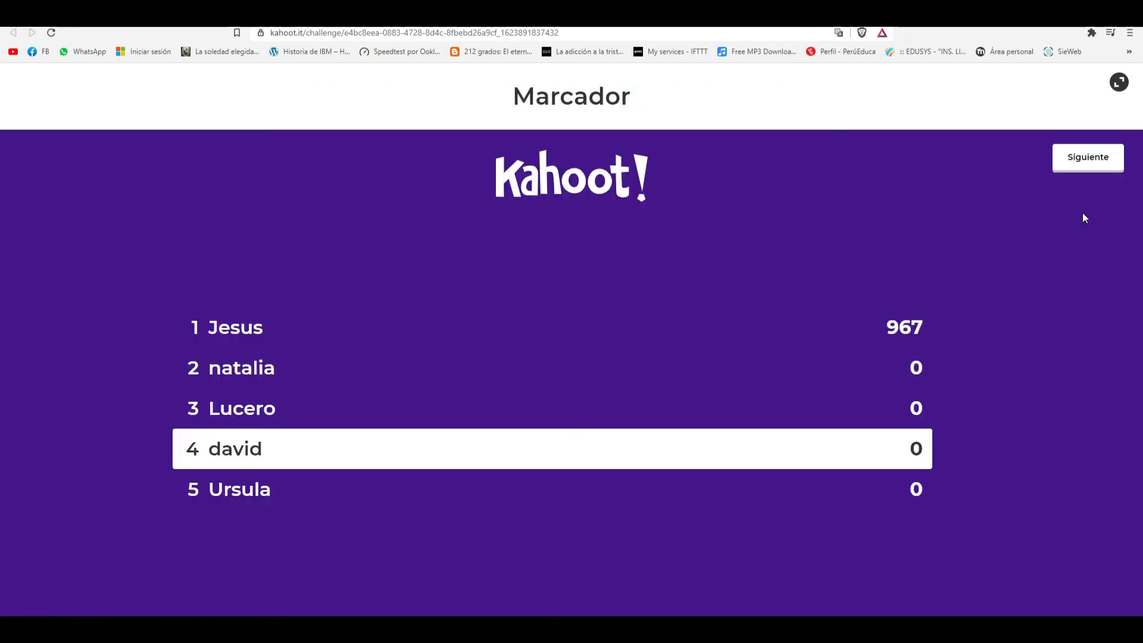
pyautogui.click(1066, 167)
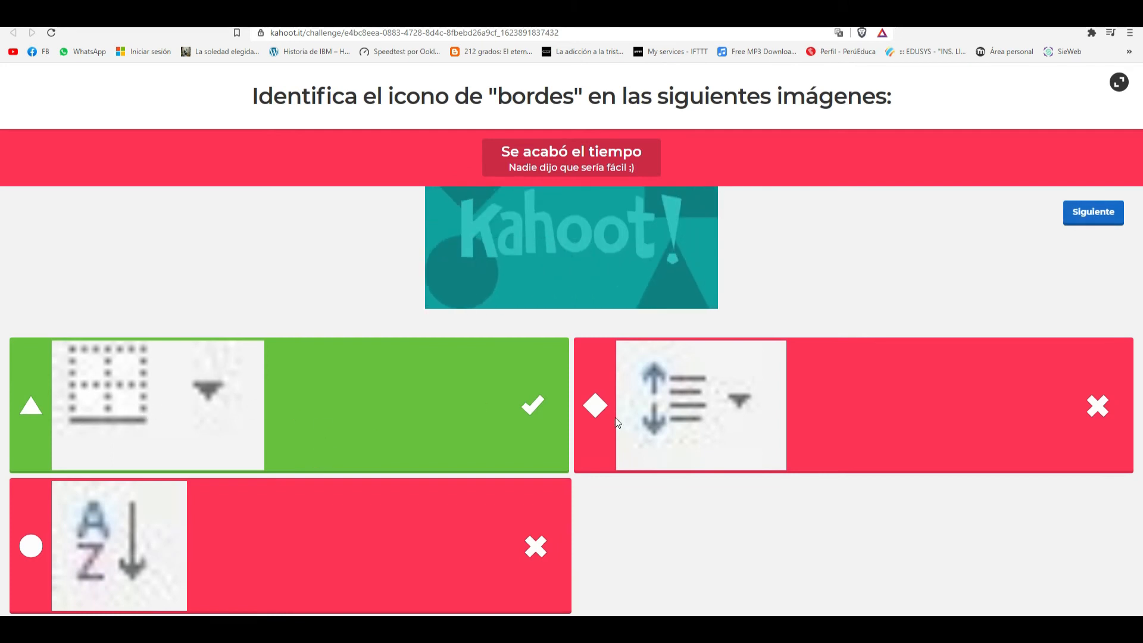
pyautogui.click(1100, 219)
pyautogui.click(1071, 156)
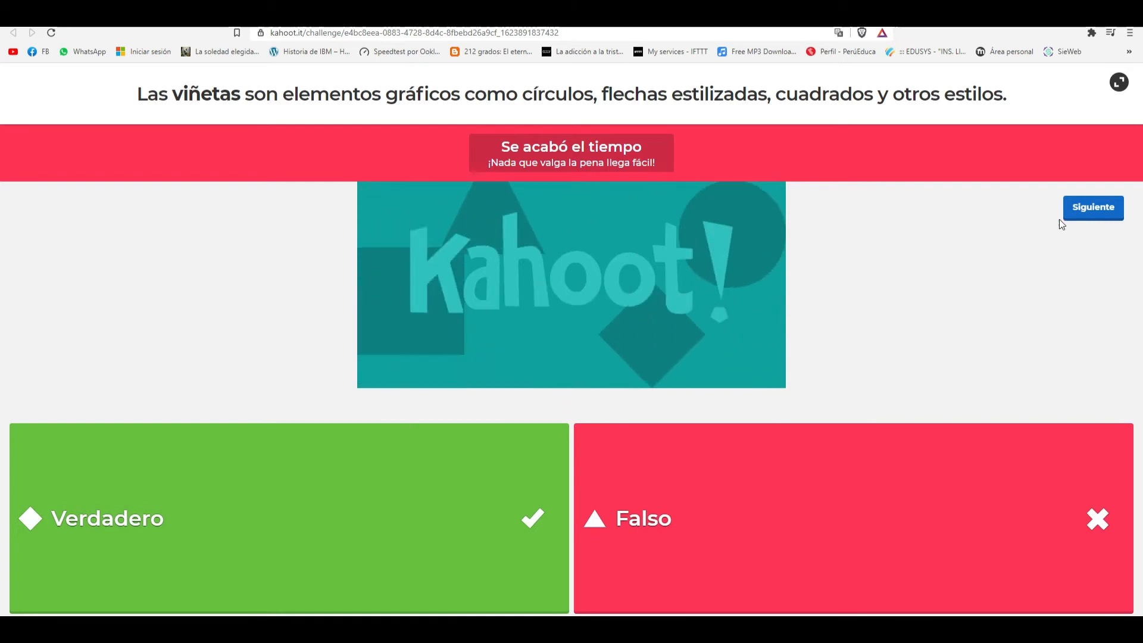
pyautogui.click(1074, 212)
pyautogui.click(1087, 158)
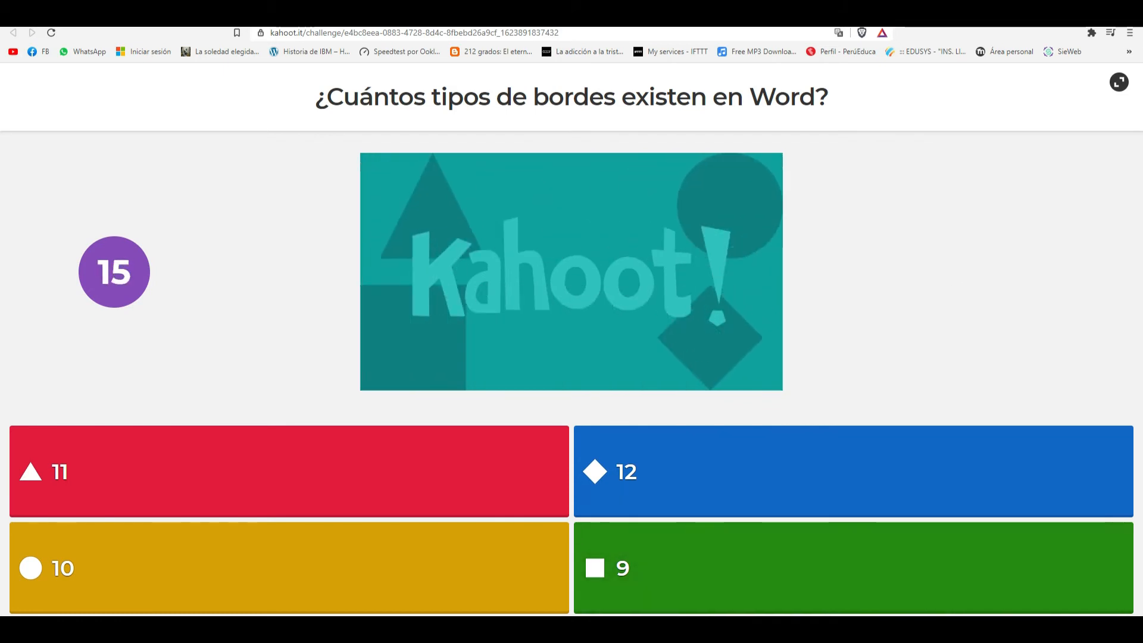
pyautogui.moveTo(568, 629)
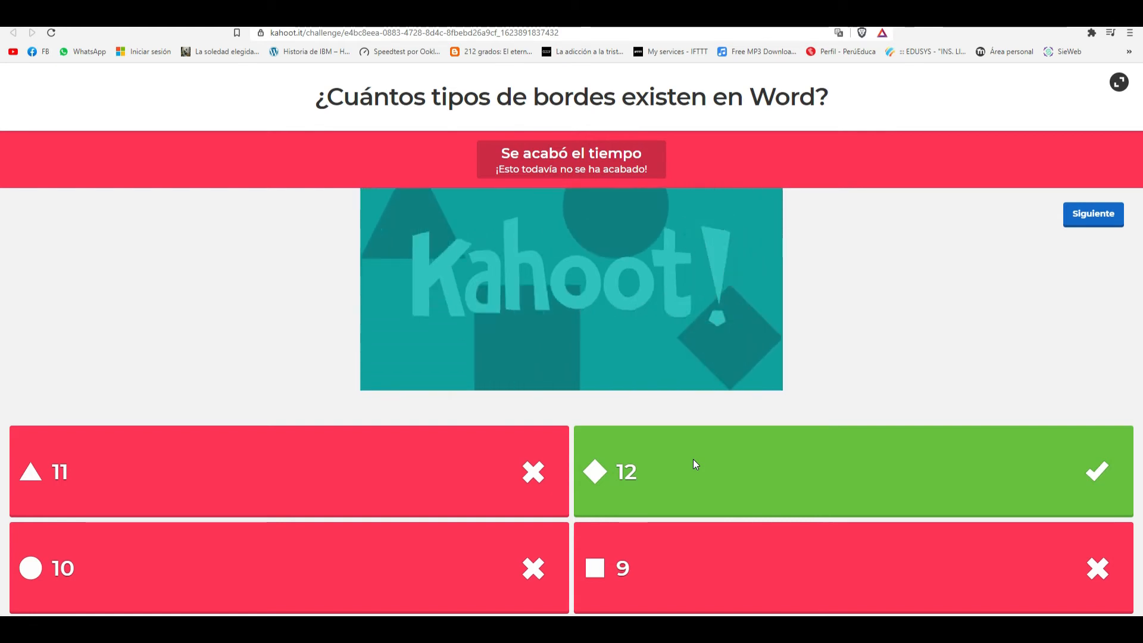
pyautogui.click(1092, 216)
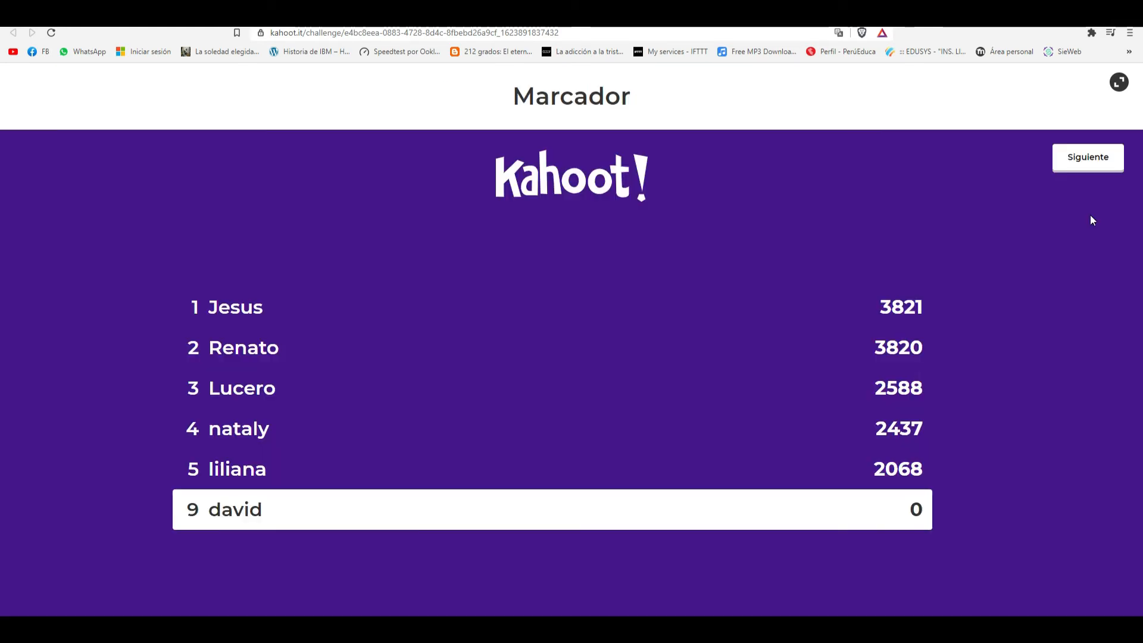
pyautogui.click(1104, 161)
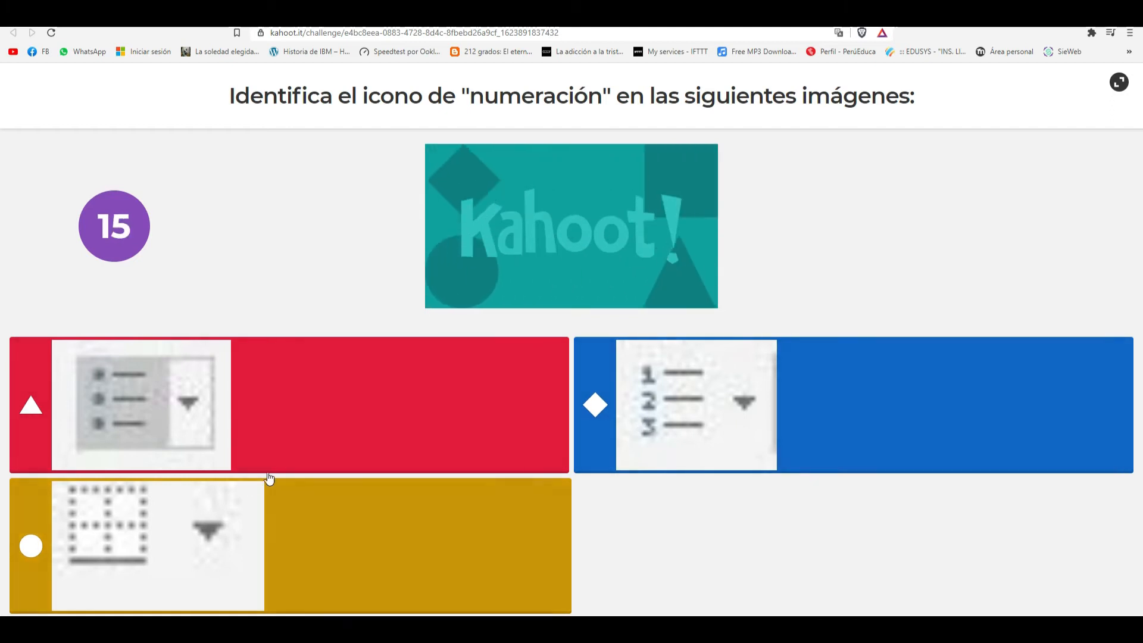
# - Answer the "numeración" icon question with the numbered list image and continue
pyautogui.click(821, 416)
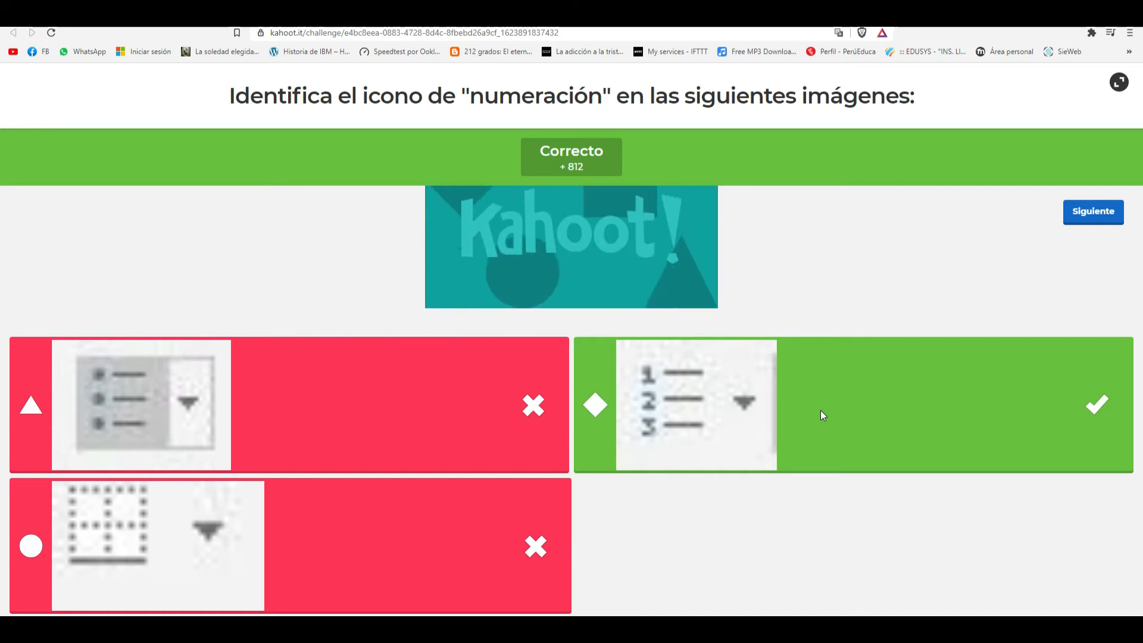
pyautogui.click(1083, 215)
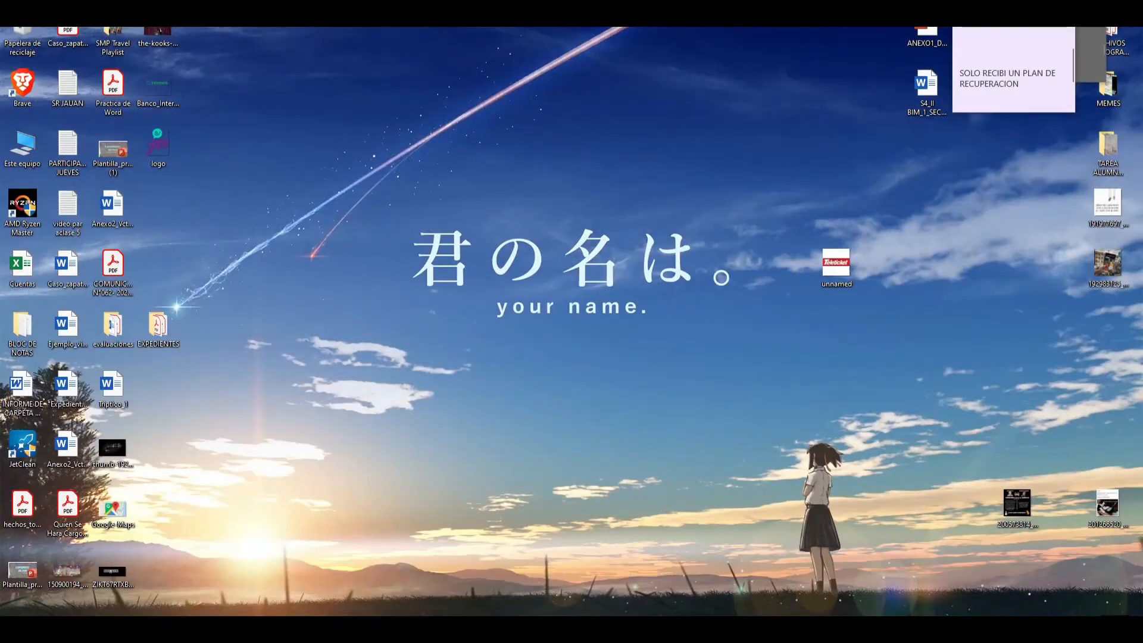
# - Switch to the blank Documento3 in Word and lay out its page in three columns
pyautogui.moveTo(568, 628)
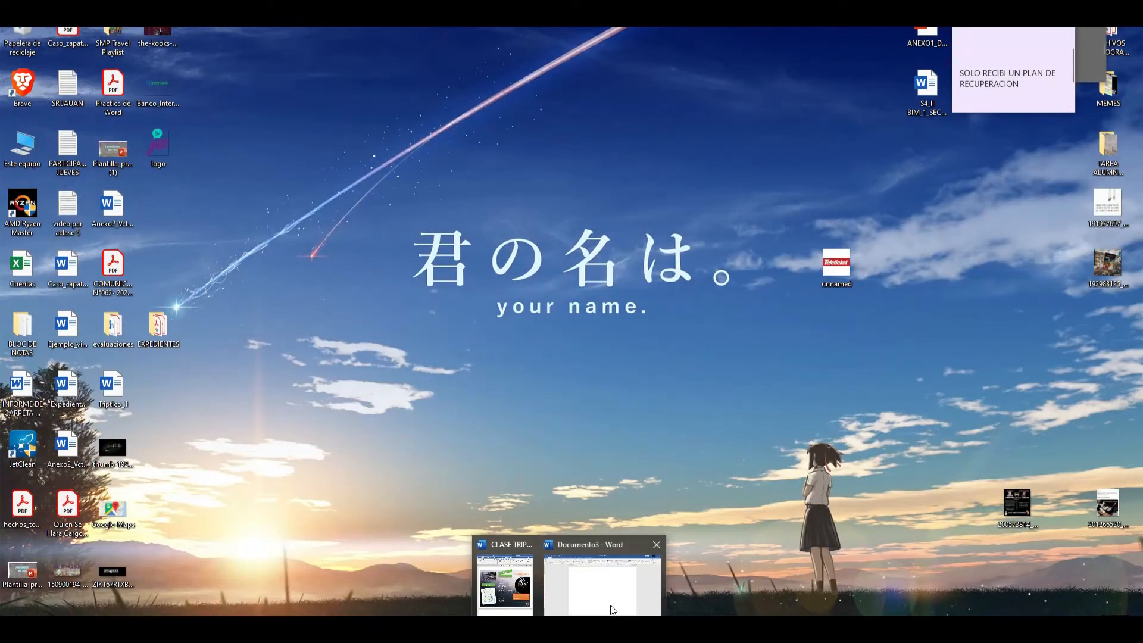
pyautogui.click(612, 608)
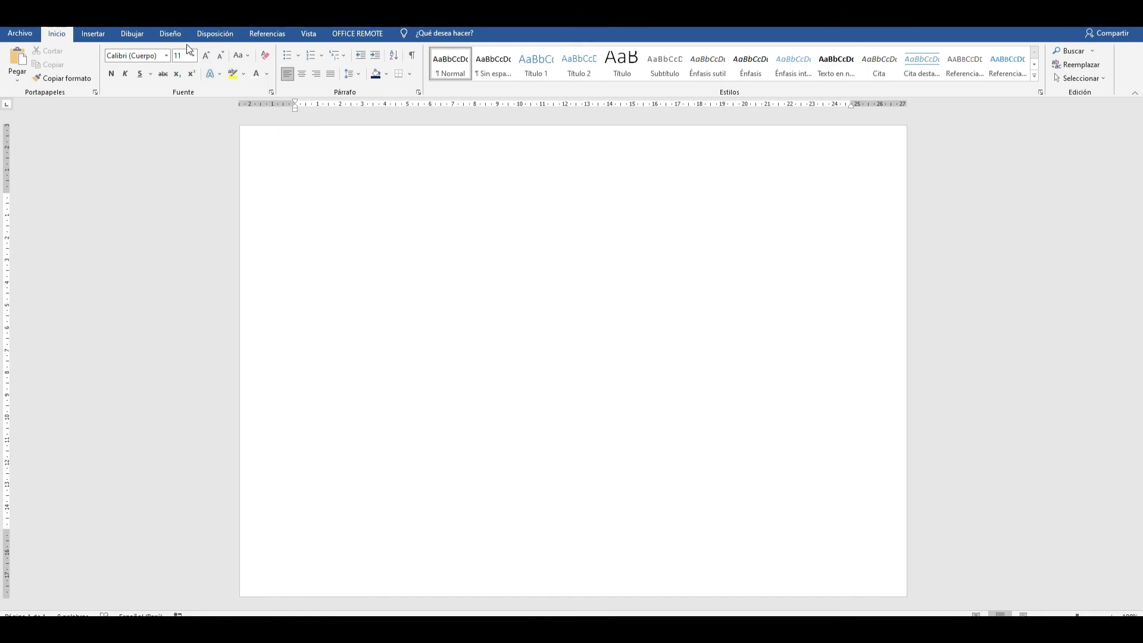
pyautogui.click(168, 34)
pyautogui.click(130, 33)
pyautogui.click(173, 33)
pyautogui.click(214, 35)
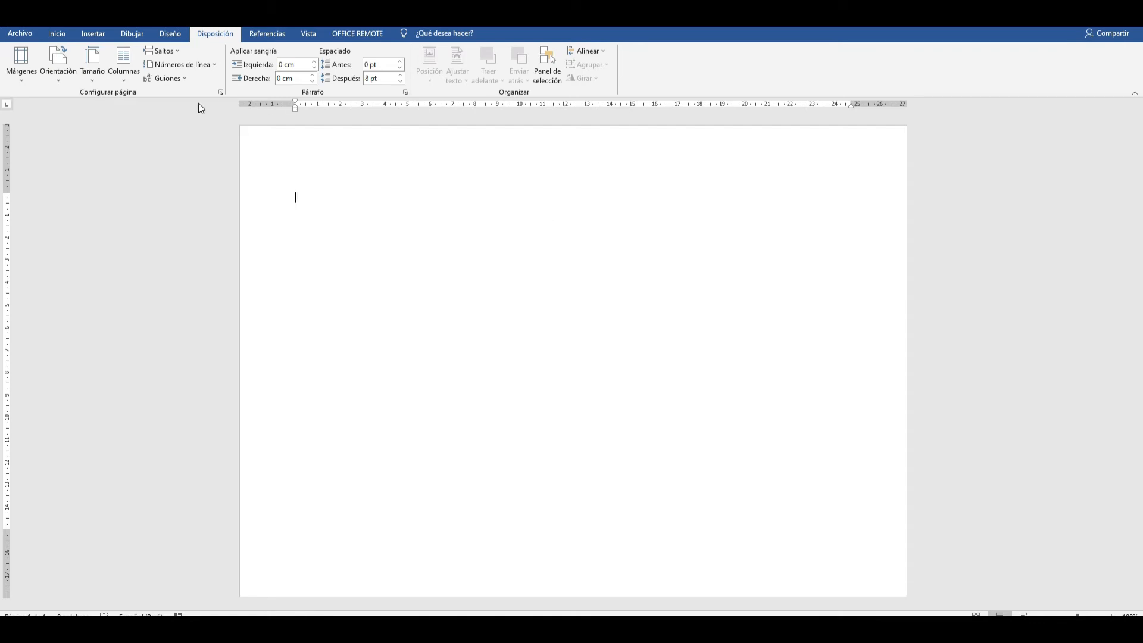
pyautogui.click(126, 78)
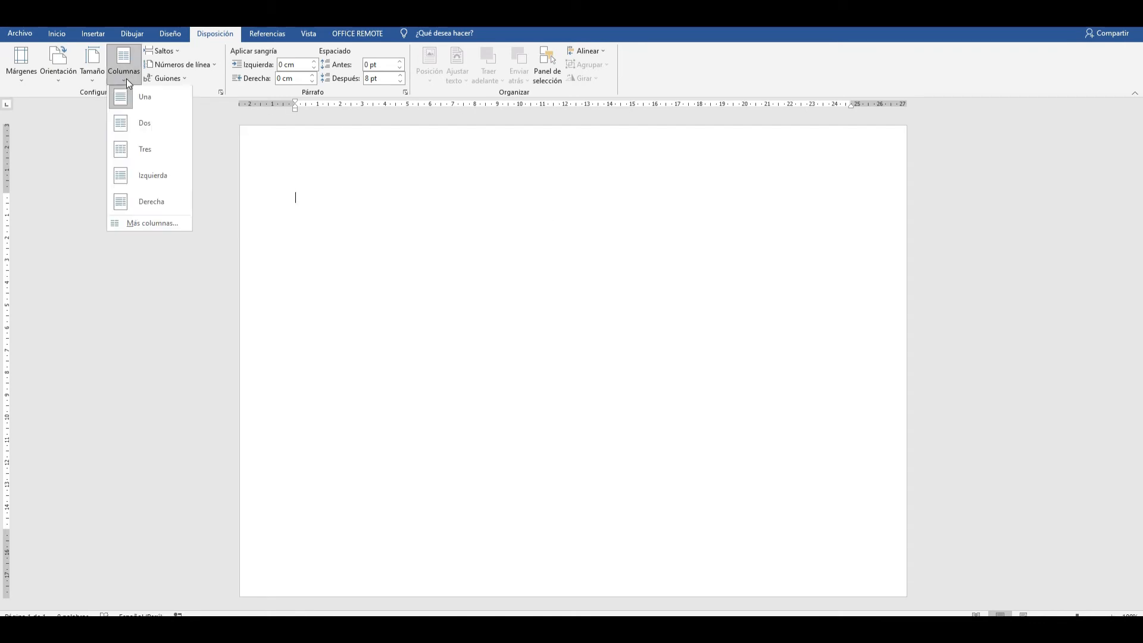
pyautogui.click(146, 153)
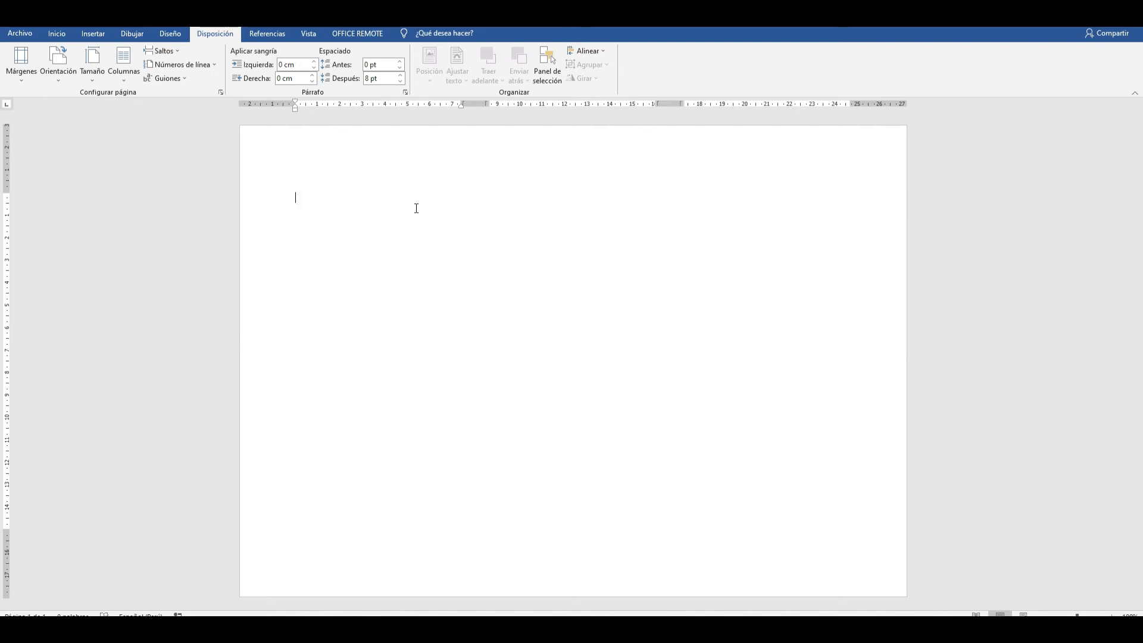
pyautogui.click(93, 35)
pyautogui.click(159, 77)
pyautogui.click(175, 106)
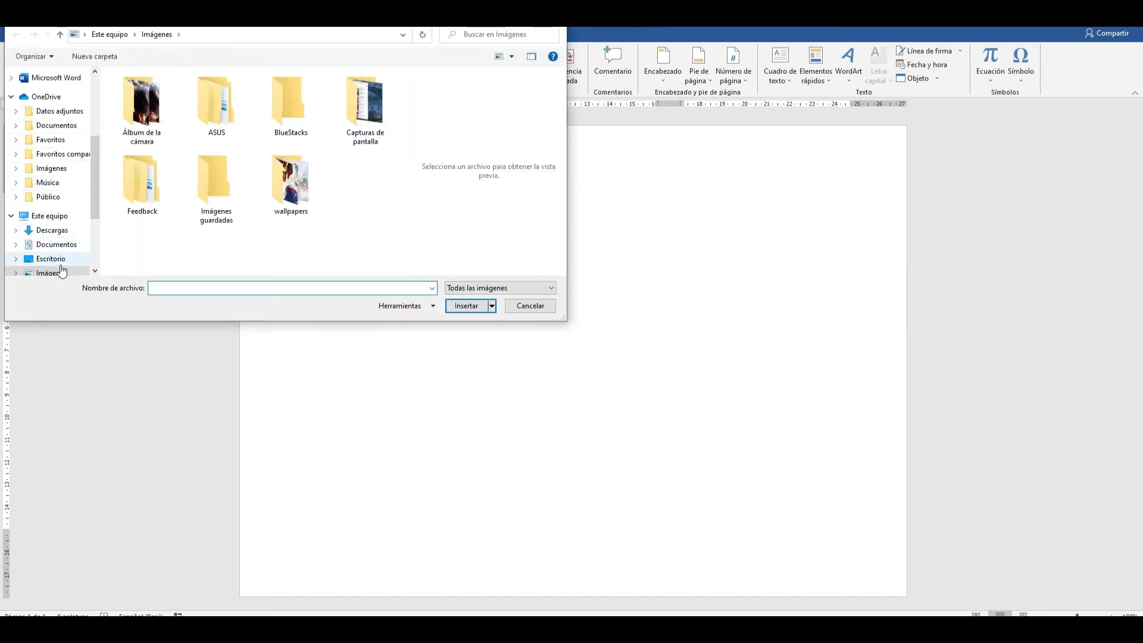
pyautogui.click(52, 259)
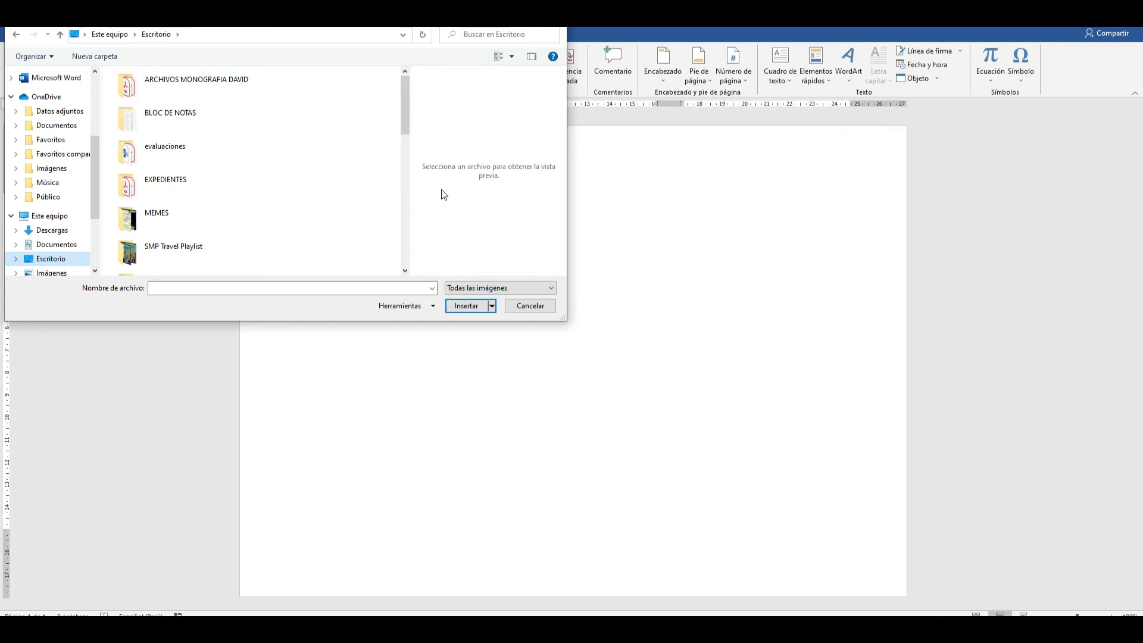
pyautogui.click(834, 332)
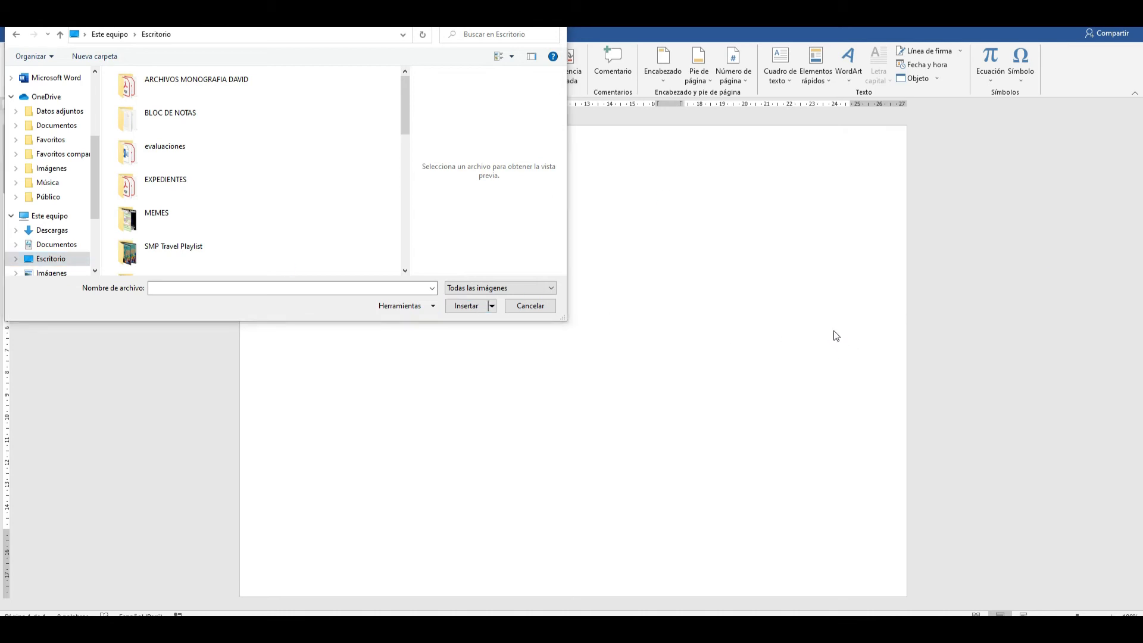
pyautogui.scroll(-6, 339, 149)
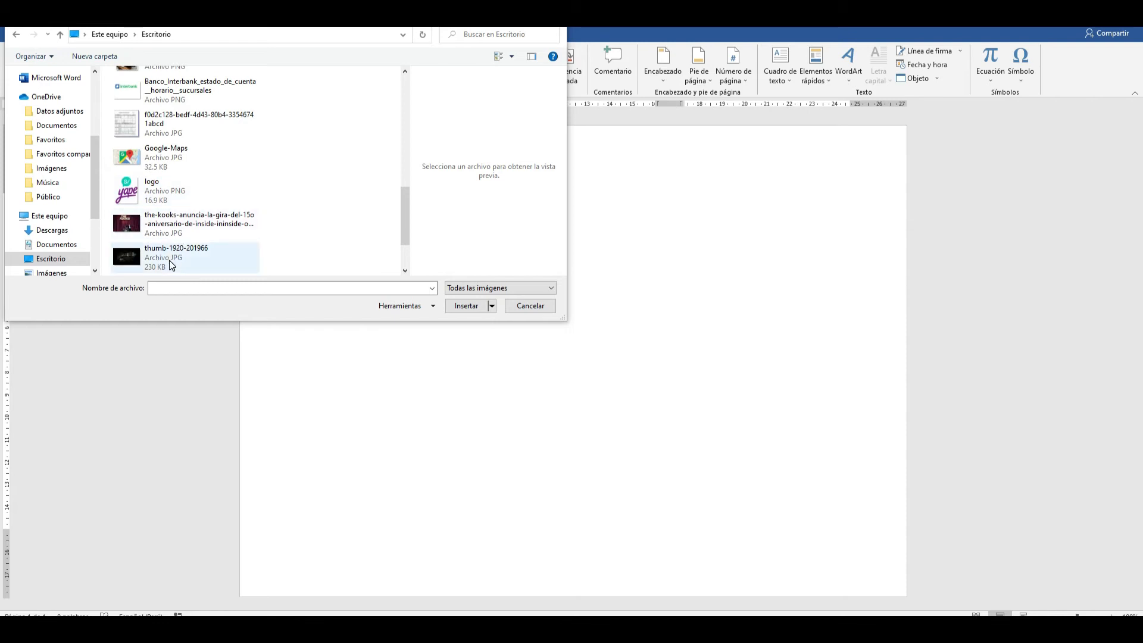
pyautogui.doubleClick(170, 257)
# - Enlarge the inserted picture to about 25.22 cm wide by 15.76 cm high and change its text wrapping from inline to floating
pyautogui.moveTo(462, 296); pyautogui.dragTo(862, 545)
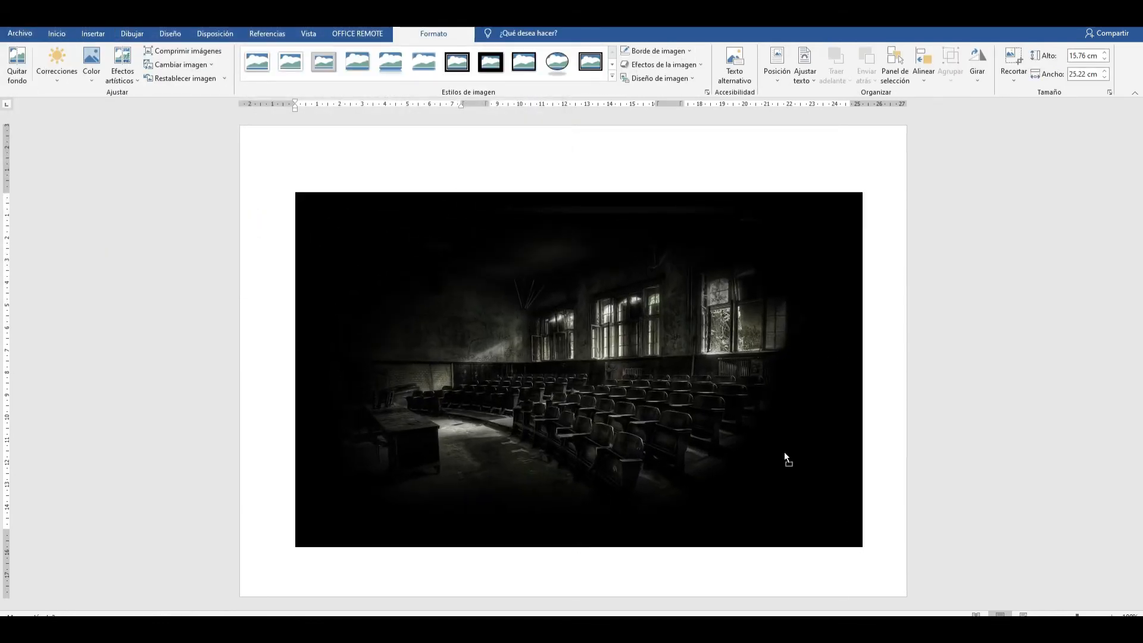
pyautogui.click(795, 85)
pyautogui.click(830, 109)
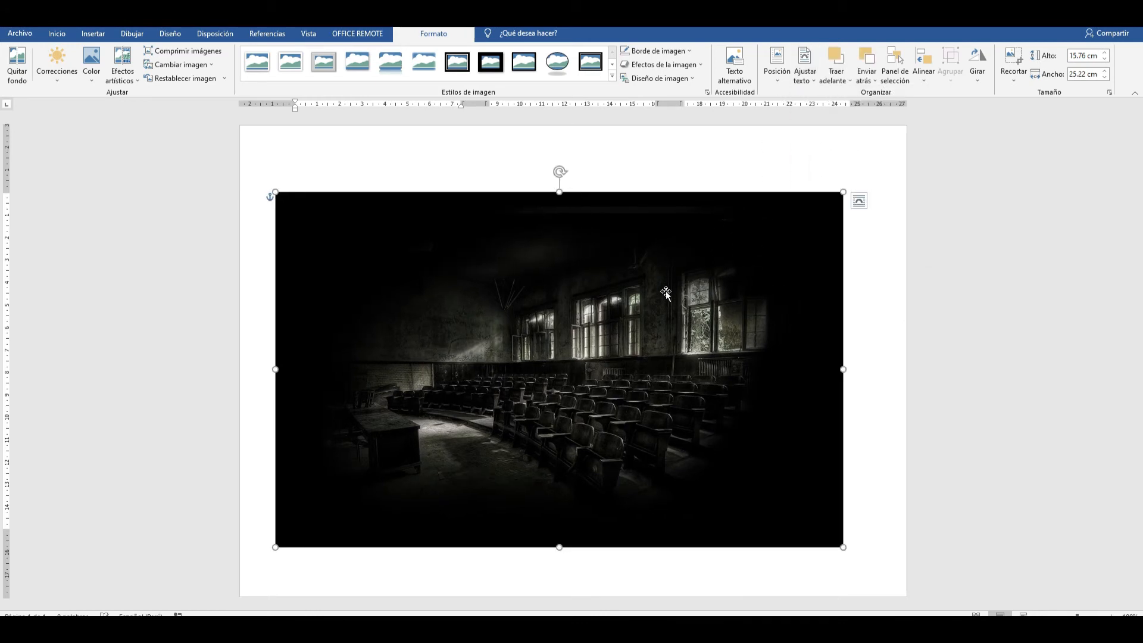
# - Change the page margins to the narrow preset
pyautogui.click(132, 34)
pyautogui.click(93, 34)
pyautogui.click(132, 34)
pyautogui.click(93, 34)
pyautogui.click(133, 34)
pyautogui.click(169, 34)
pyautogui.click(132, 34)
pyautogui.click(84, 34)
pyautogui.click(132, 34)
pyautogui.click(226, 35)
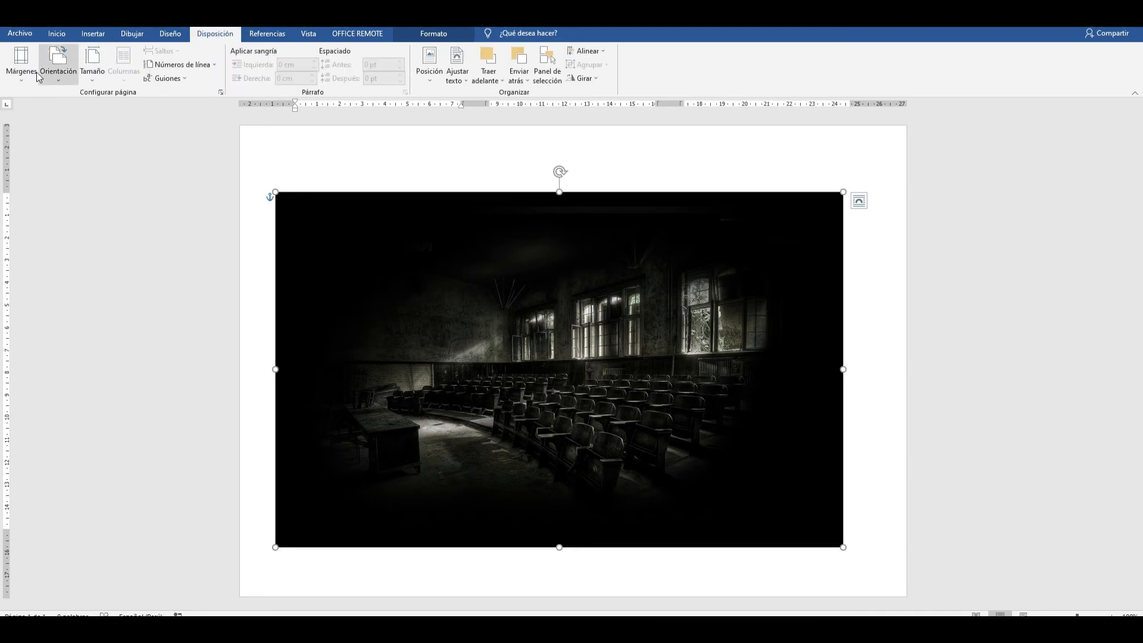
pyautogui.click(21, 63)
pyautogui.click(52, 147)
# - Reposition the classroom picture and stretch it to cover nearly the whole page, leaving a thin white border
pyautogui.moveTo(336, 261); pyautogui.dragTo(344, 243)
pyautogui.moveTo(831, 522); pyautogui.dragTo(854, 540)
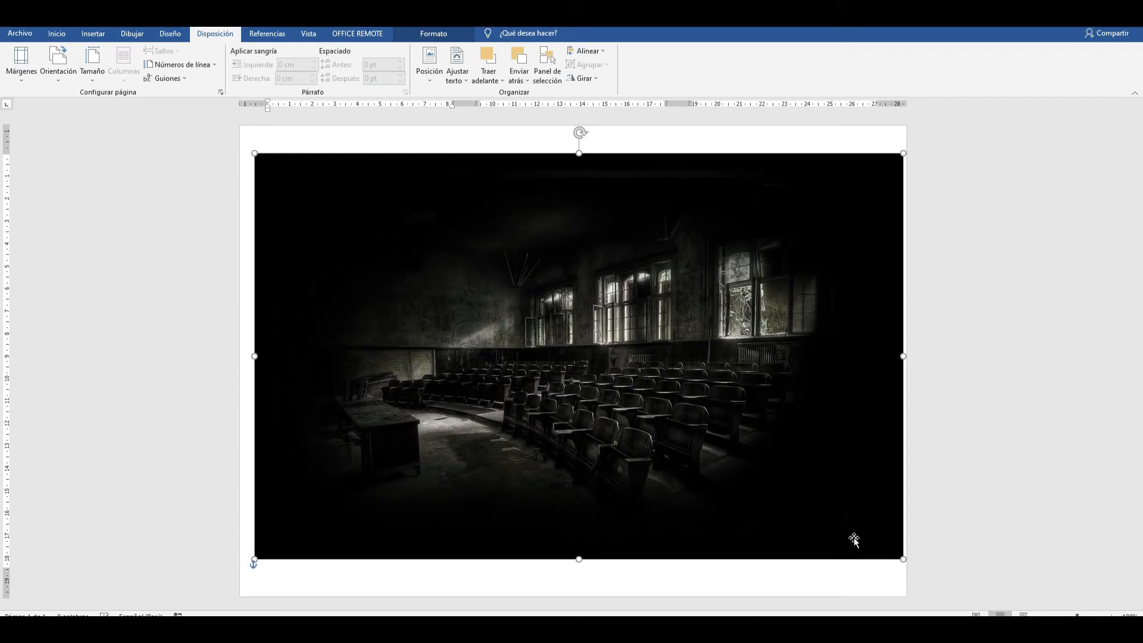
pyautogui.moveTo(902, 356); pyautogui.dragTo(888, 356)
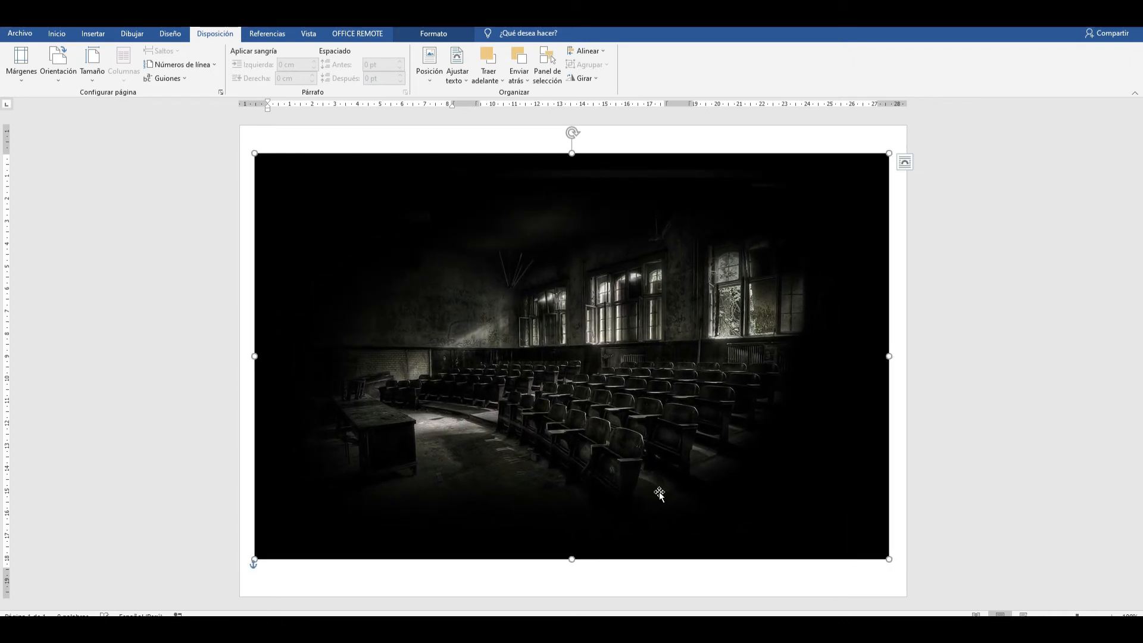
pyautogui.moveTo(571, 559); pyautogui.dragTo(576, 575)
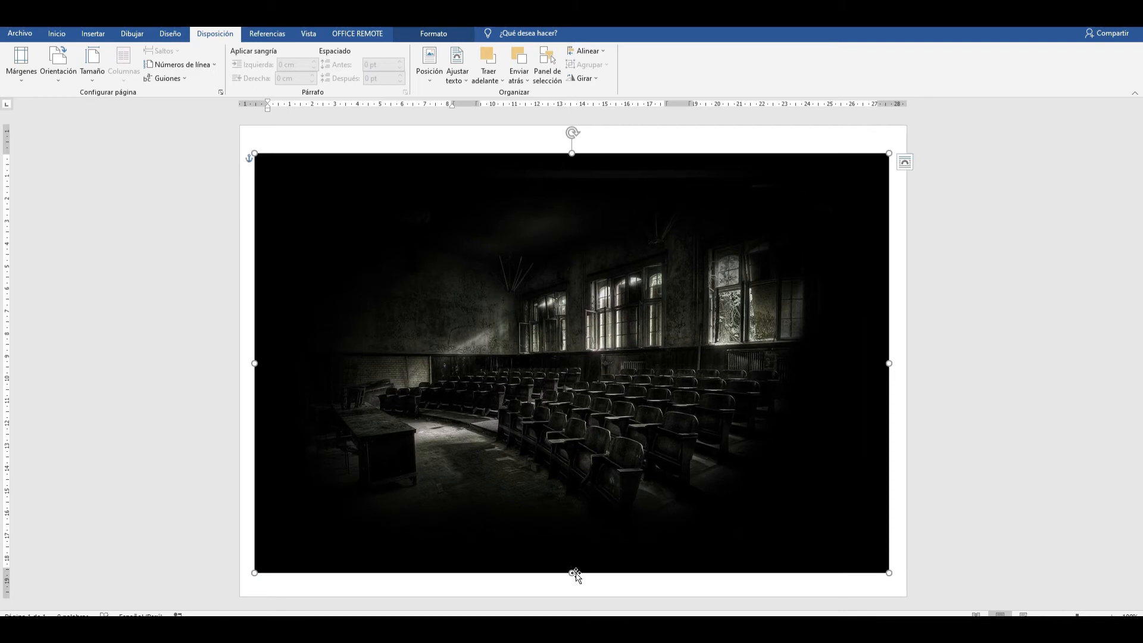
pyautogui.click(419, 136)
pyautogui.click(93, 35)
pyautogui.click(132, 34)
pyautogui.click(172, 37)
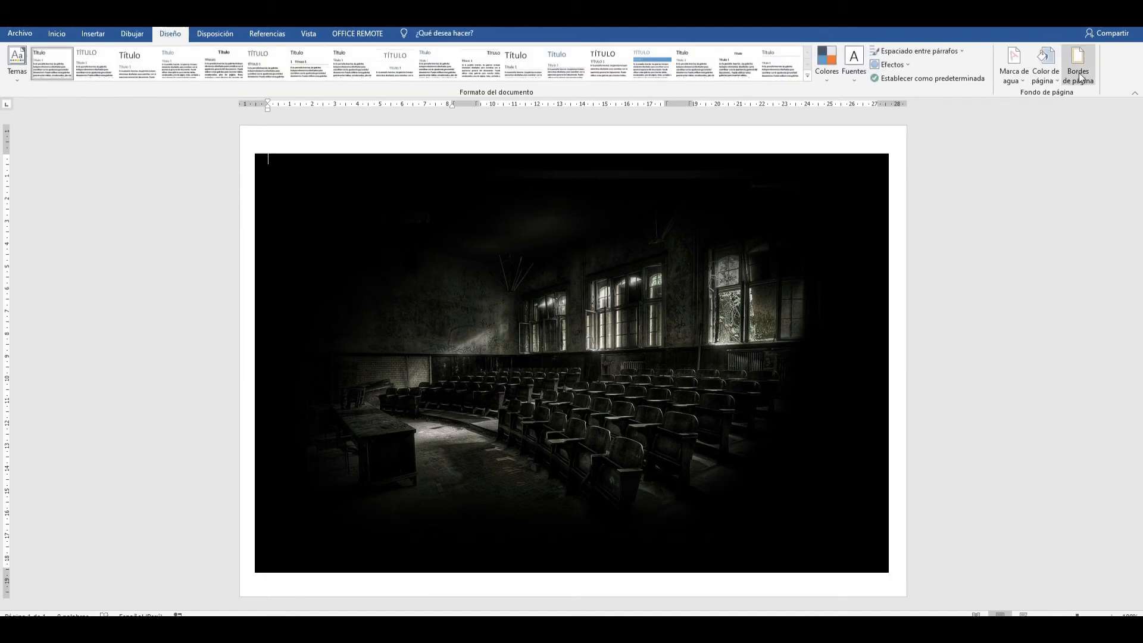
pyautogui.click(1020, 79)
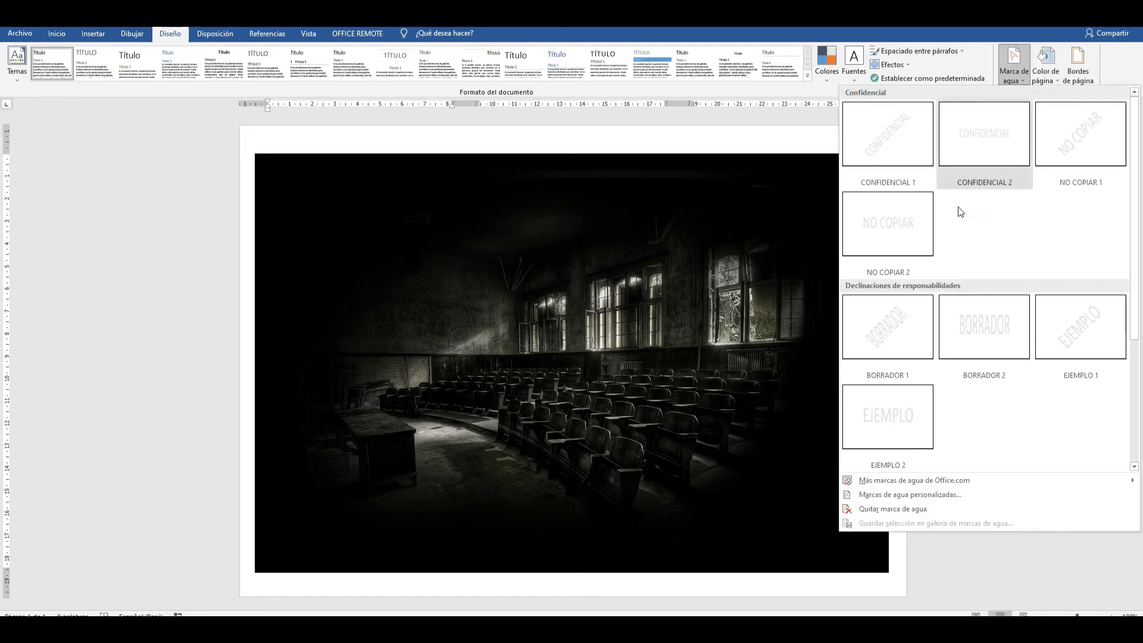
pyautogui.click(941, 494)
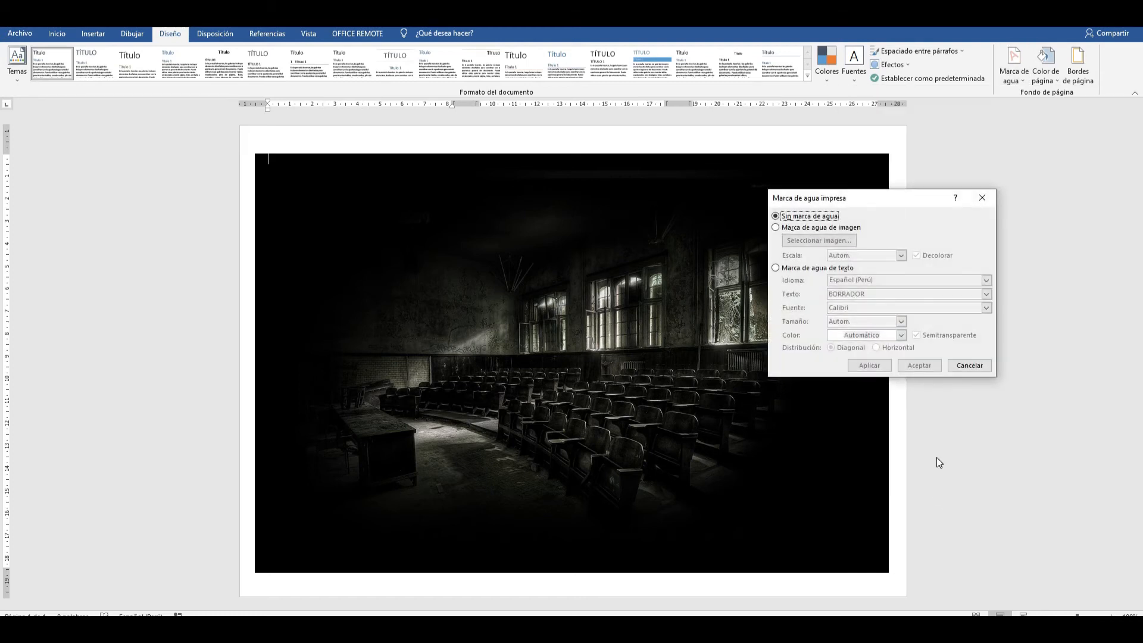
pyautogui.click(789, 229)
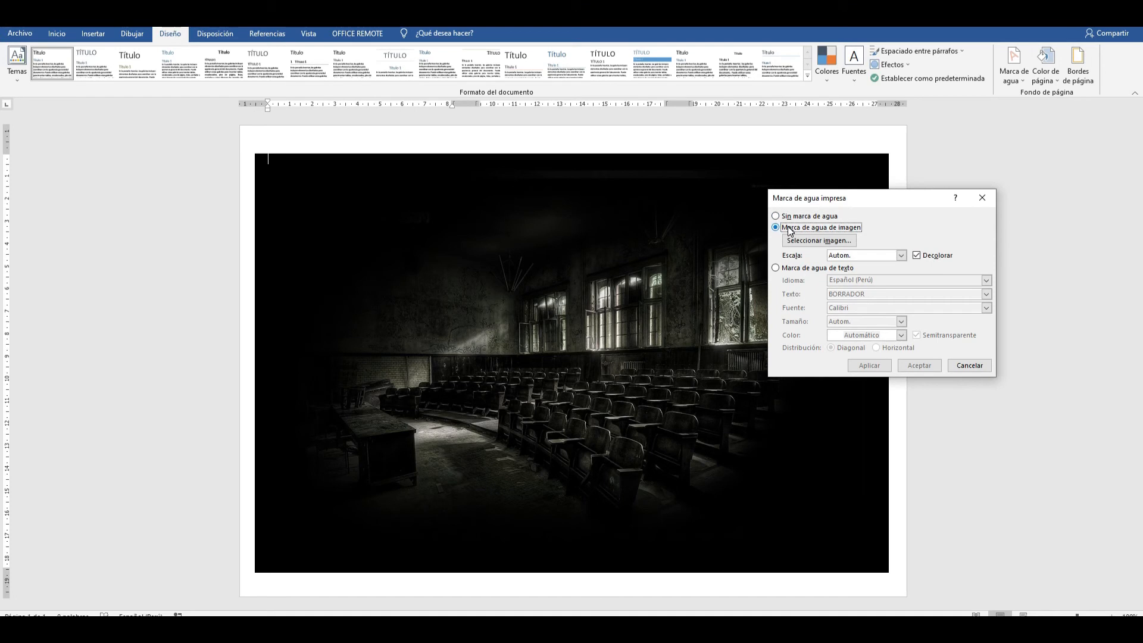
pyautogui.click(845, 241)
pyautogui.click(881, 314)
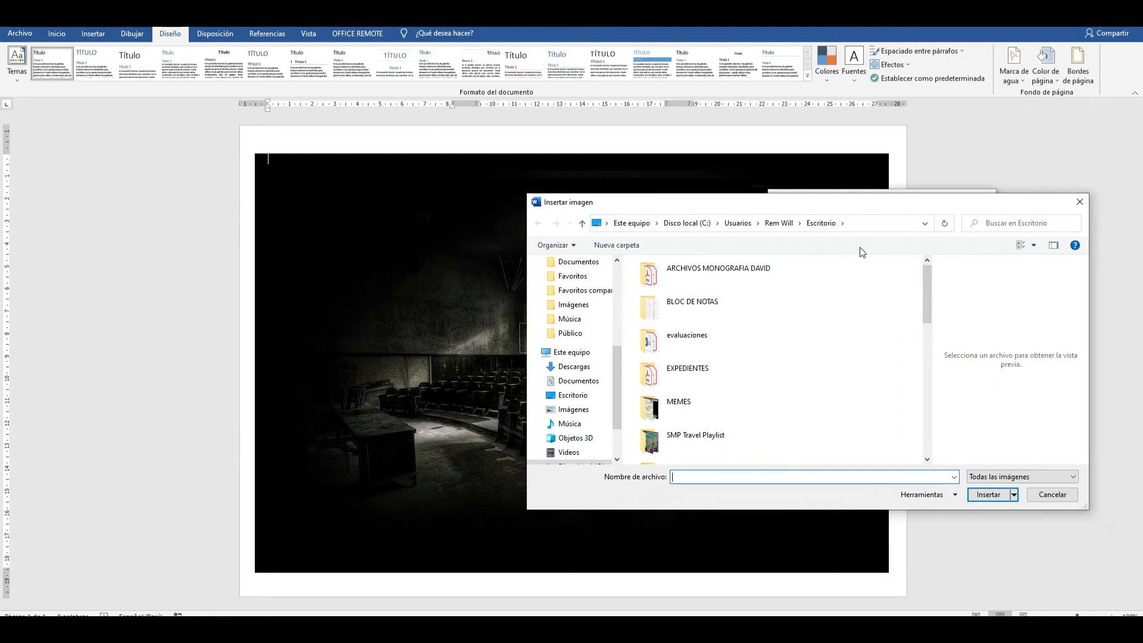
pyautogui.scroll(-10, 756, 381)
pyautogui.click(727, 382)
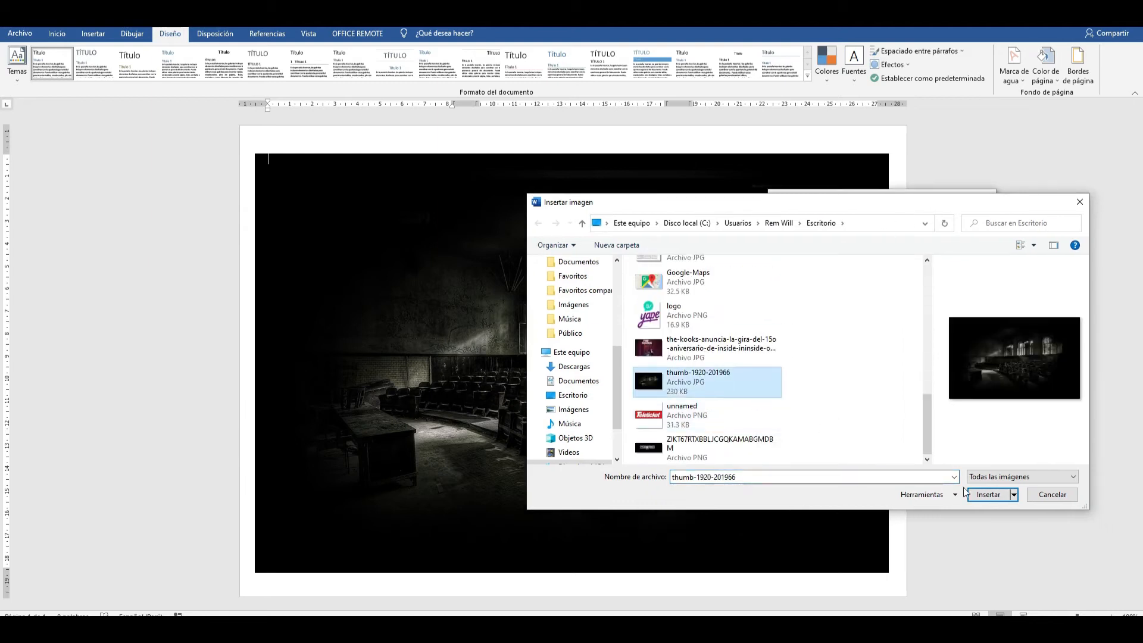
pyautogui.click(968, 493)
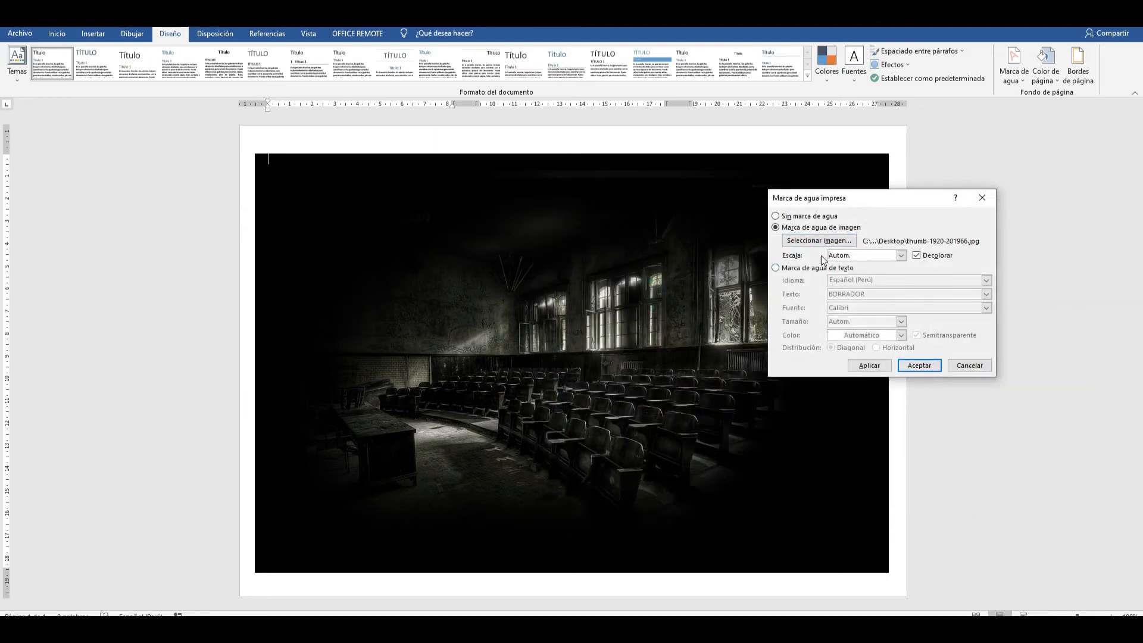
# - Turn off the washout effect for the picture watermark and apply it at 100% scale
pyautogui.click(919, 256)
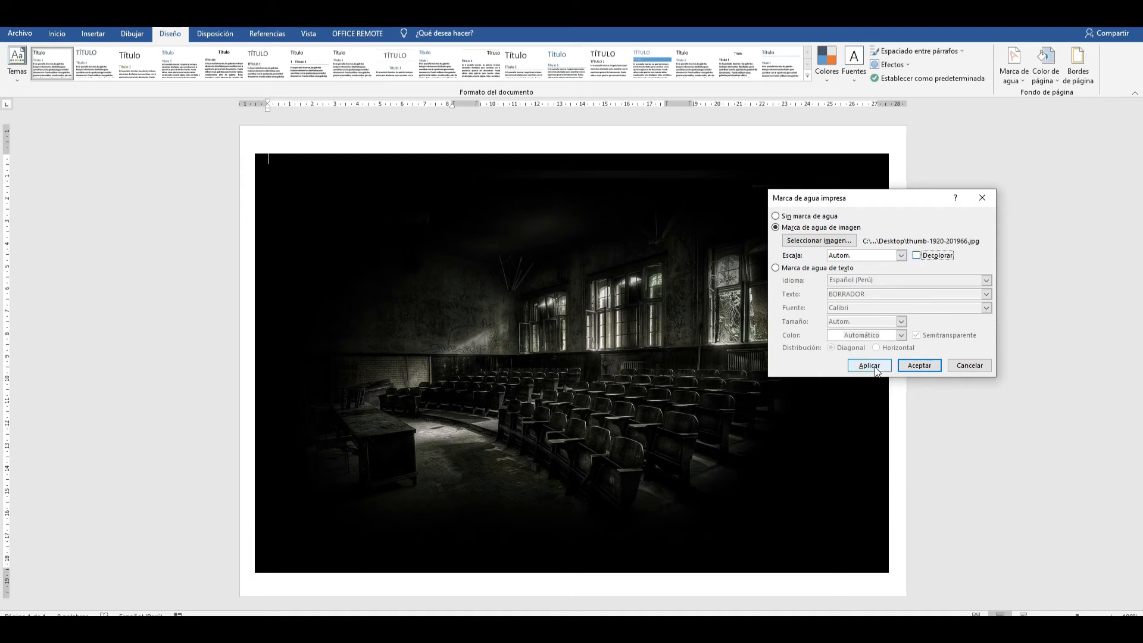
pyautogui.click(868, 366)
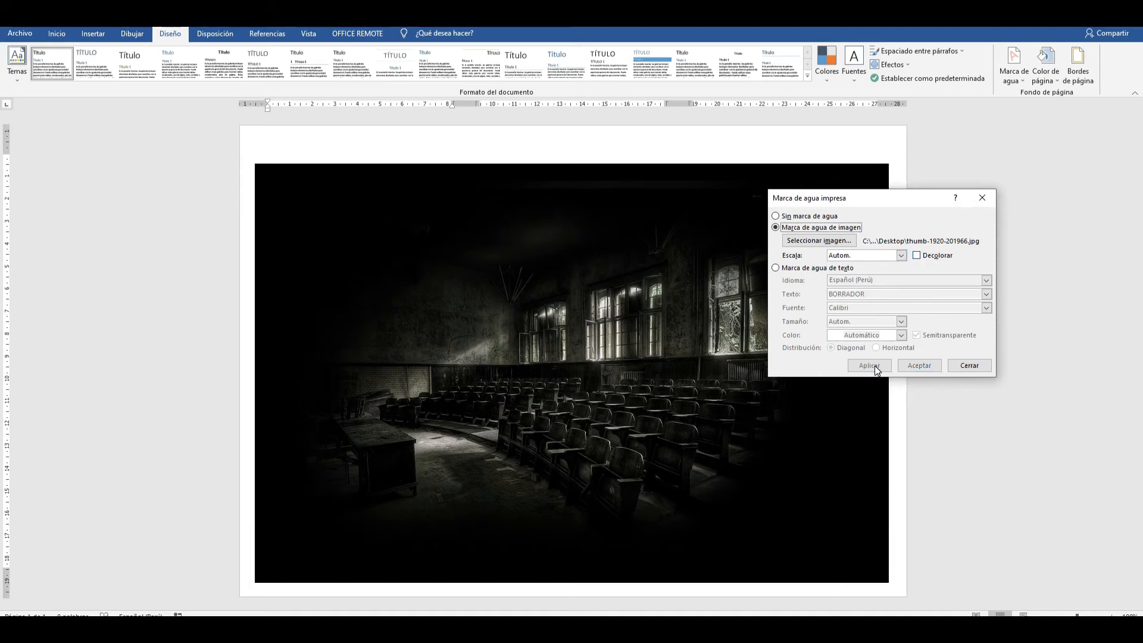
pyautogui.click(901, 255)
pyautogui.click(872, 296)
pyautogui.click(869, 365)
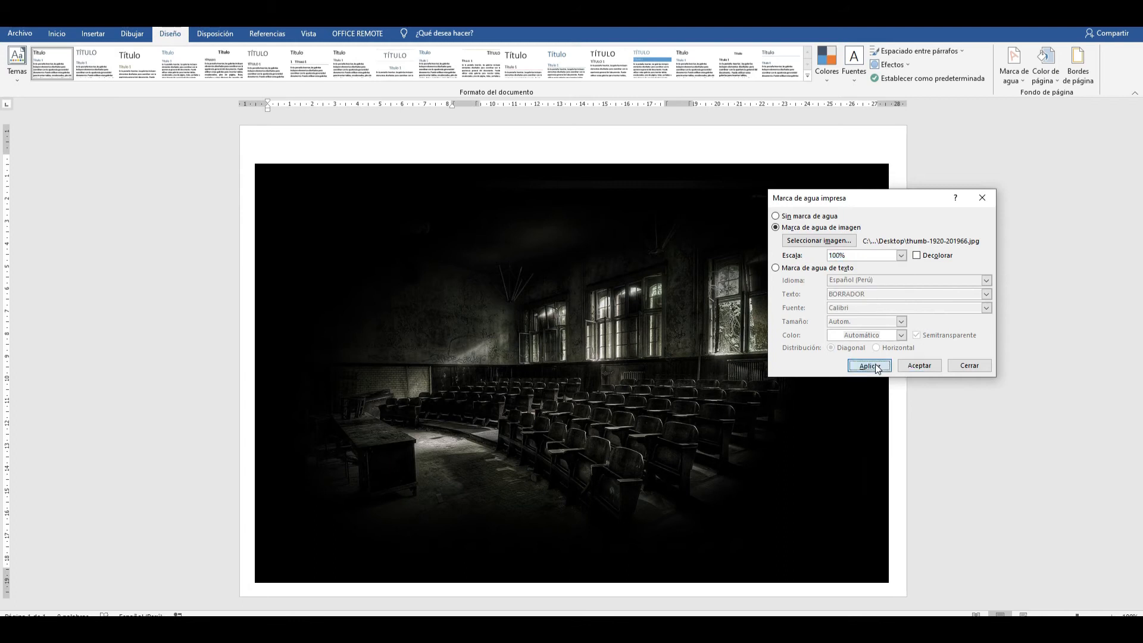
pyautogui.click(969, 365)
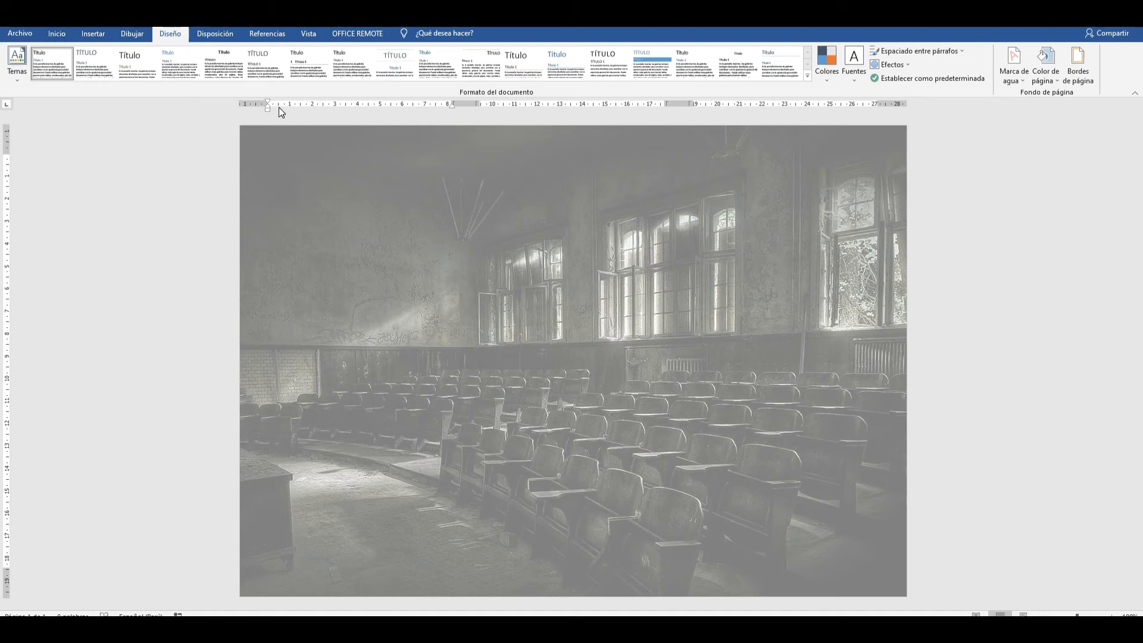
# - Save the document as a PDF named Doc3 on the desktop and enlarge the PDF viewer window
pyautogui.click(24, 34)
pyautogui.click(52, 198)
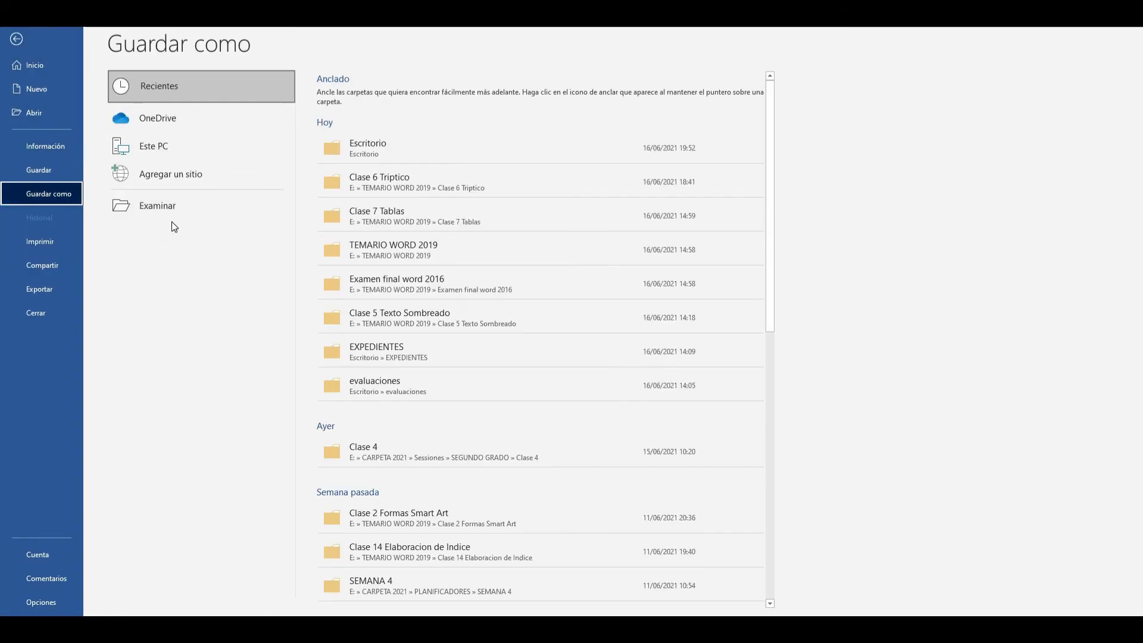
pyautogui.click(288, 198)
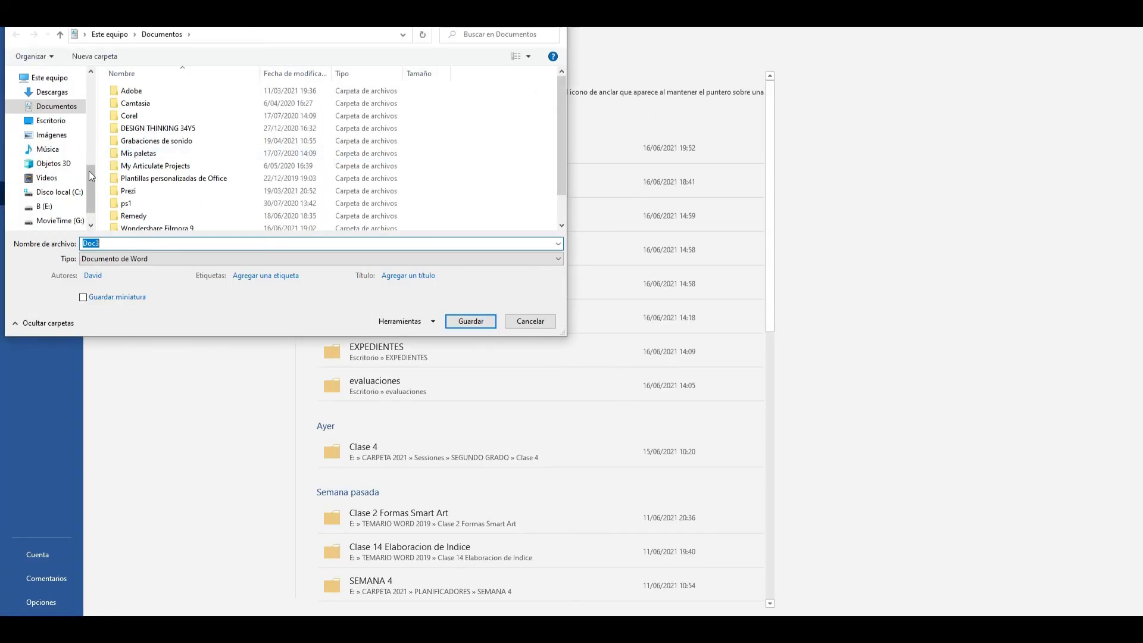
pyautogui.click(175, 258)
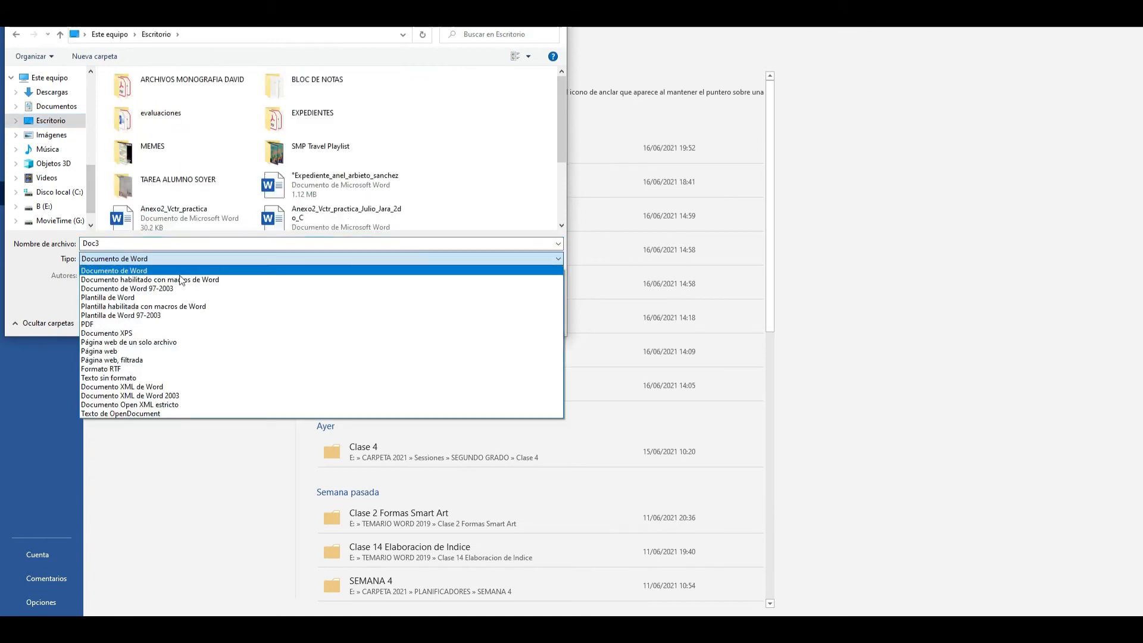
pyautogui.click(179, 328)
pyautogui.click(470, 351)
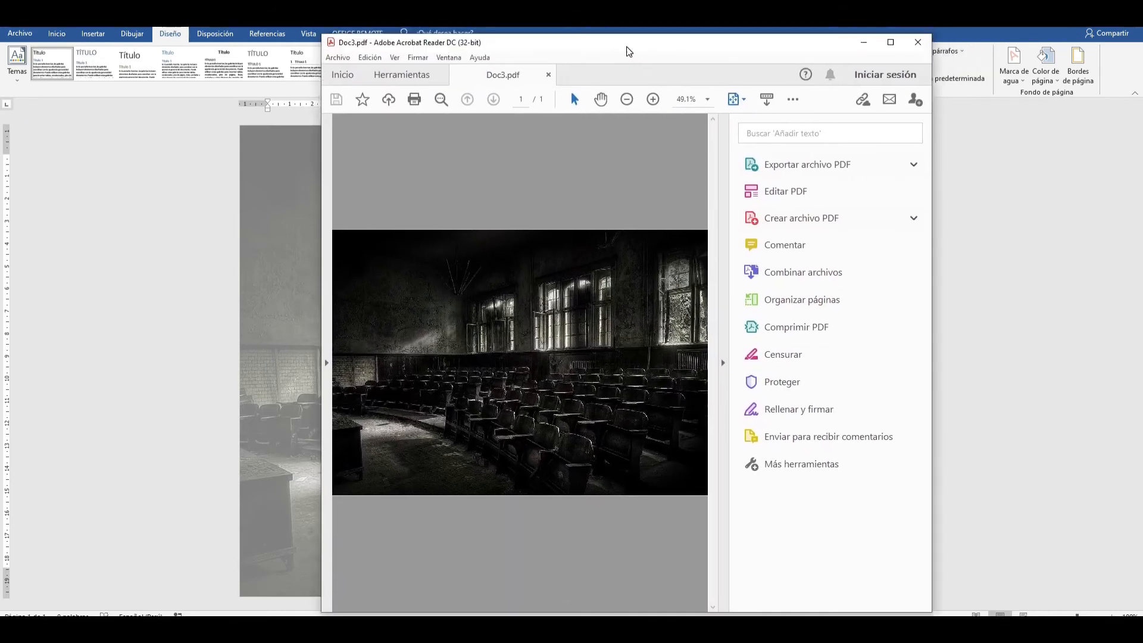
pyautogui.click(890, 42)
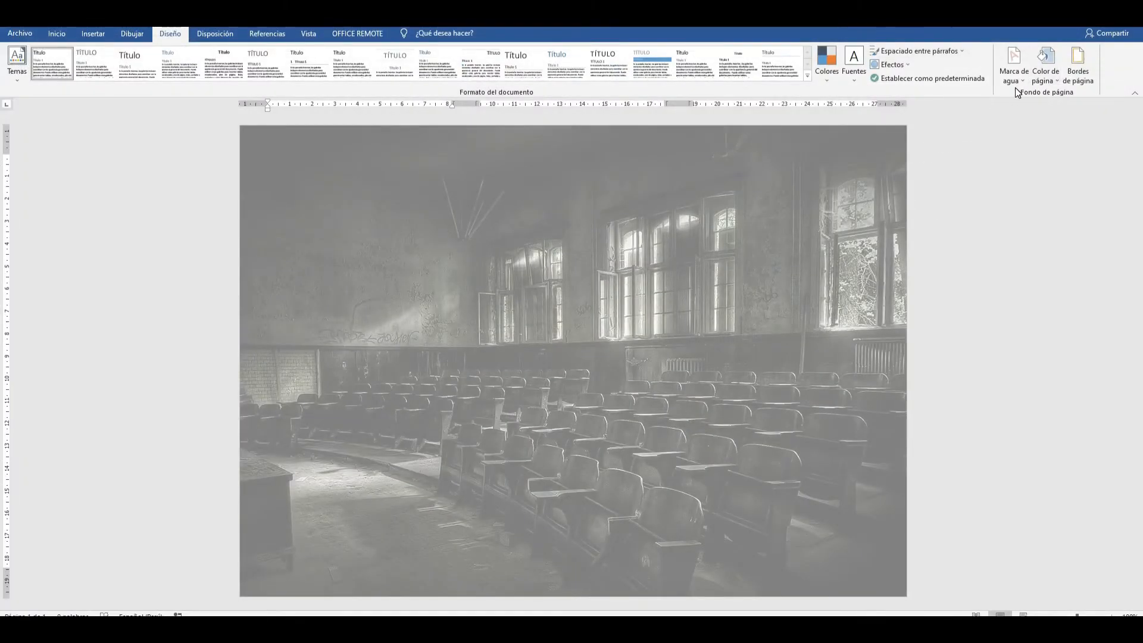
pyautogui.click(1015, 83)
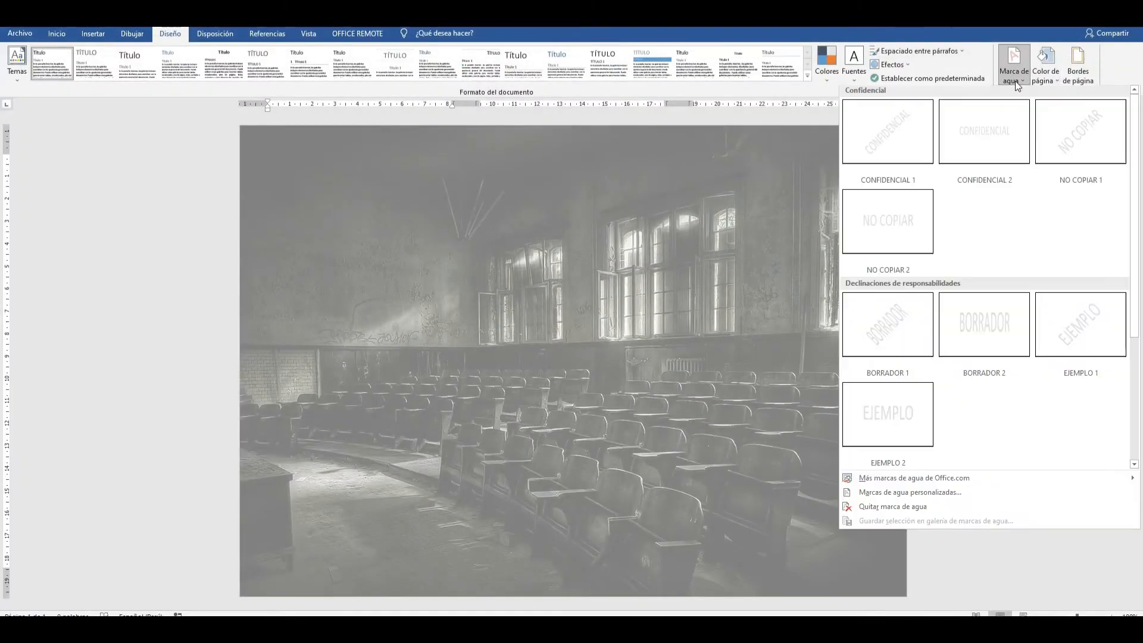
pyautogui.click(910, 492)
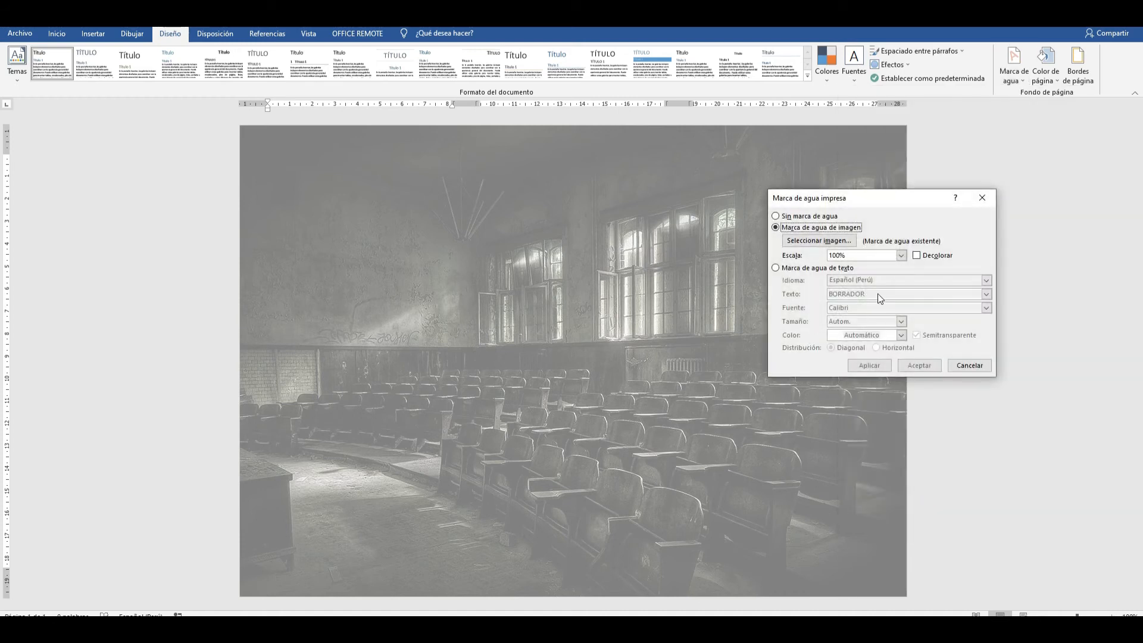
pyautogui.click(917, 255)
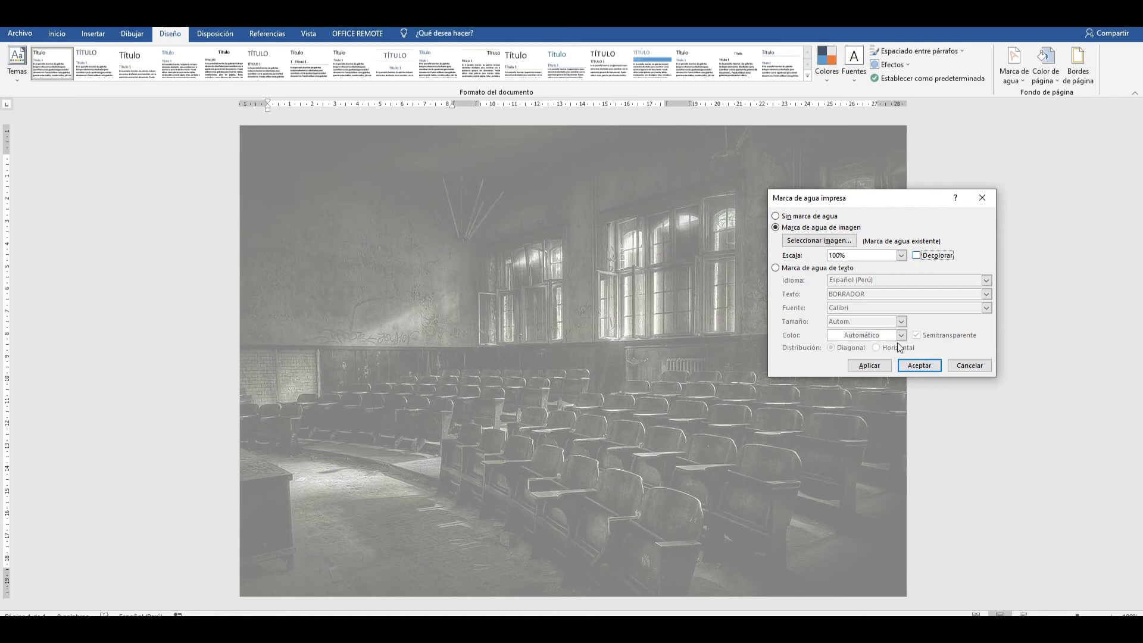
pyautogui.click(948, 369)
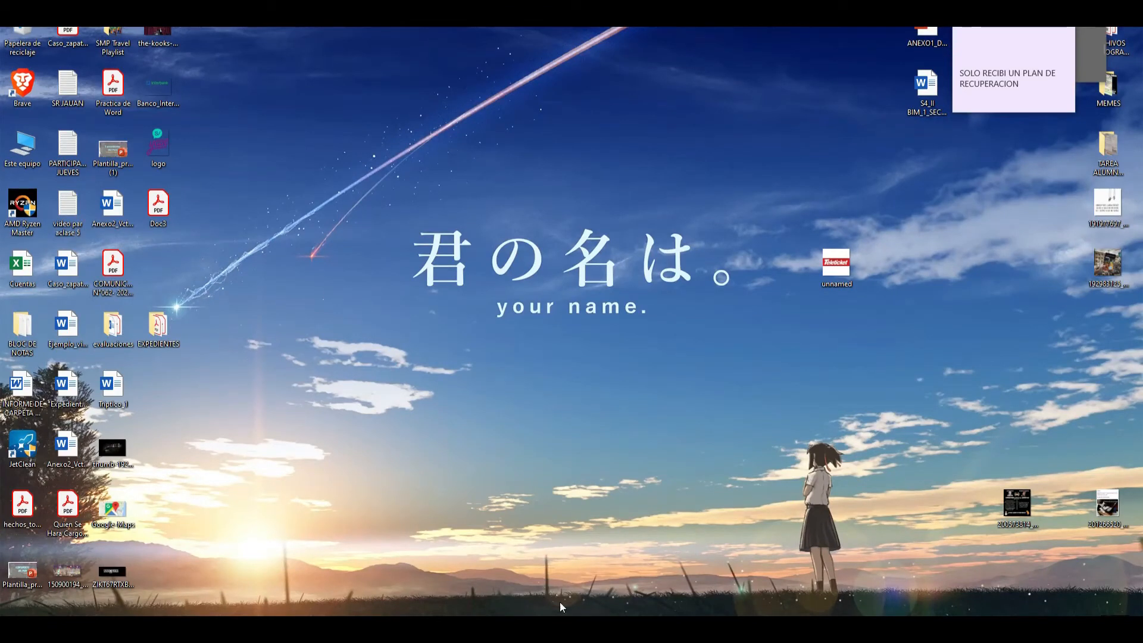
pyautogui.moveTo(562, 608)
pyautogui.click(617, 594)
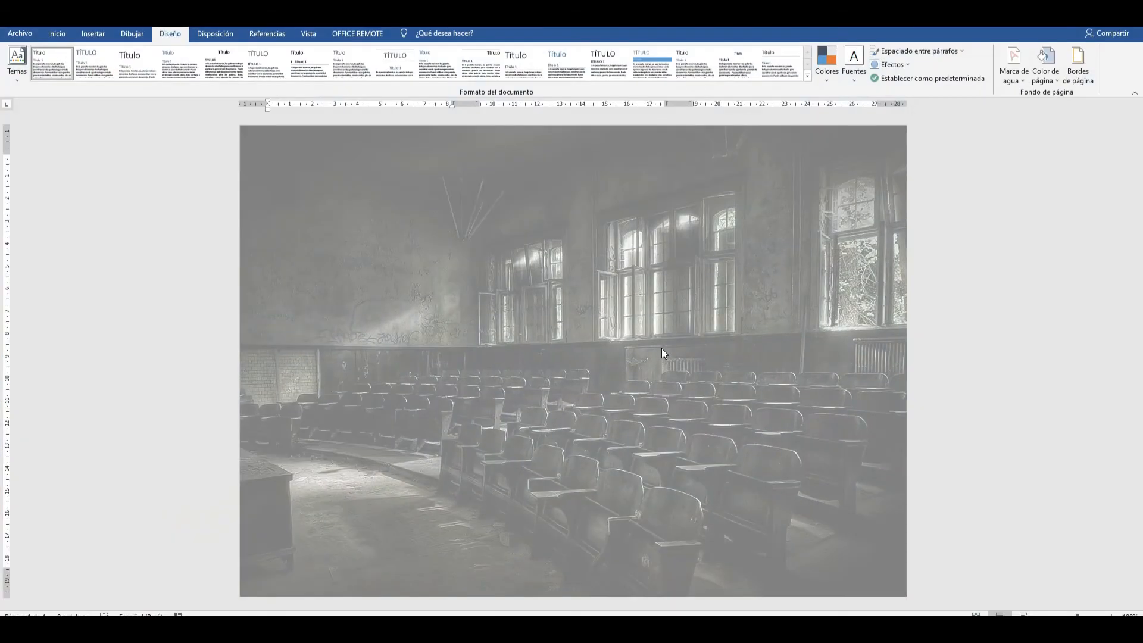
# - Try the picture watermark at 50% scale, and apply a scale of 80 instead
pyautogui.click(1014, 62)
pyautogui.click(945, 496)
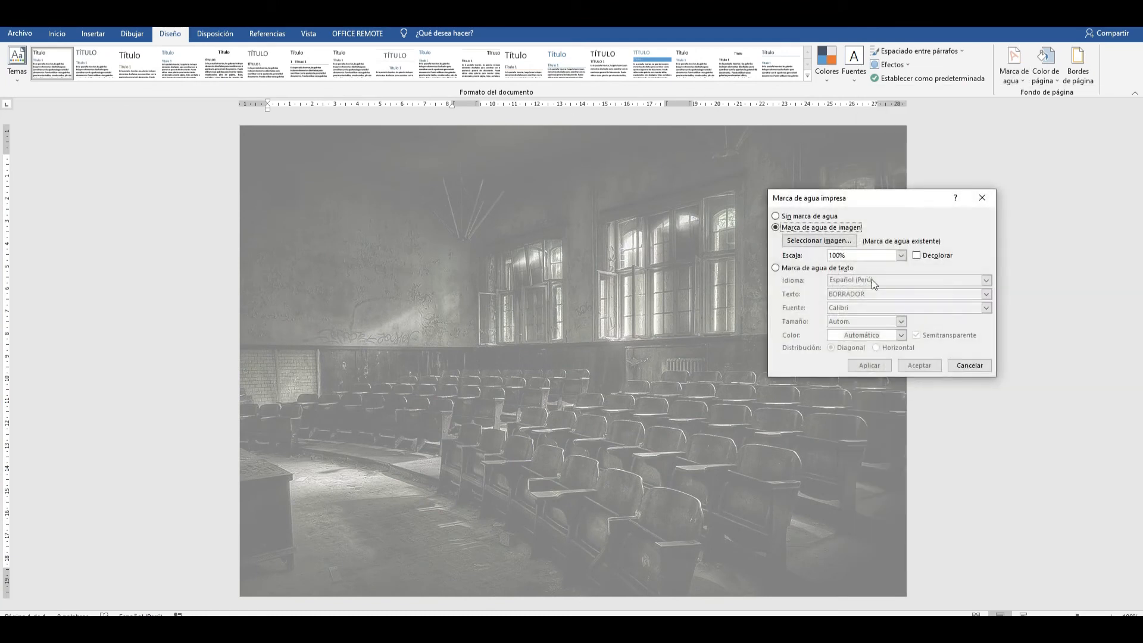
pyautogui.click(898, 255)
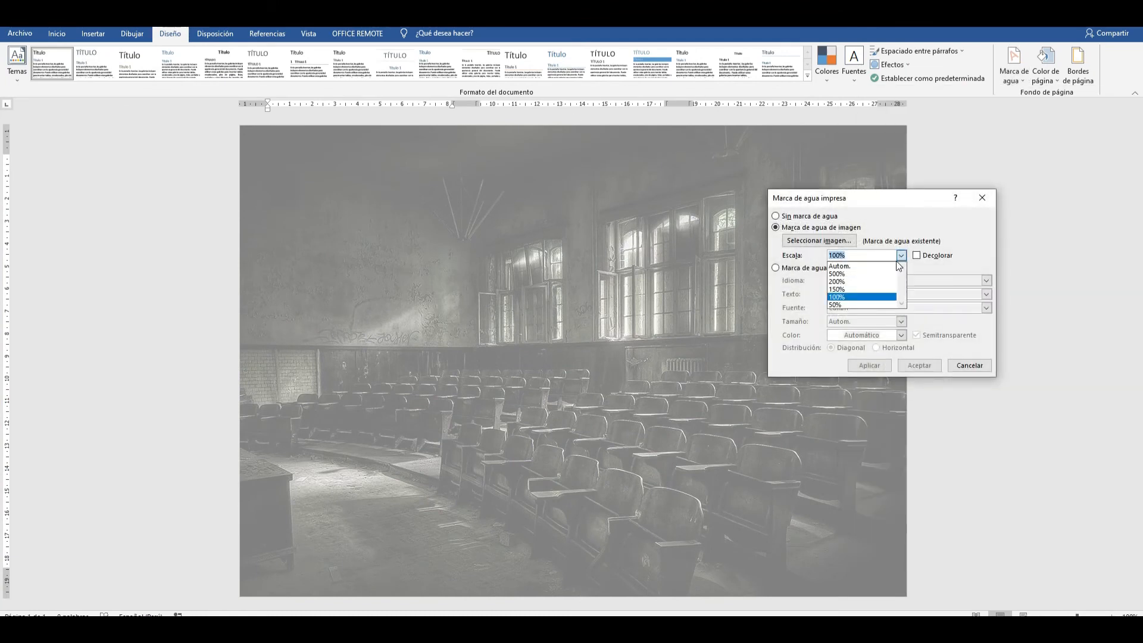
pyautogui.click(858, 304)
pyautogui.click(866, 366)
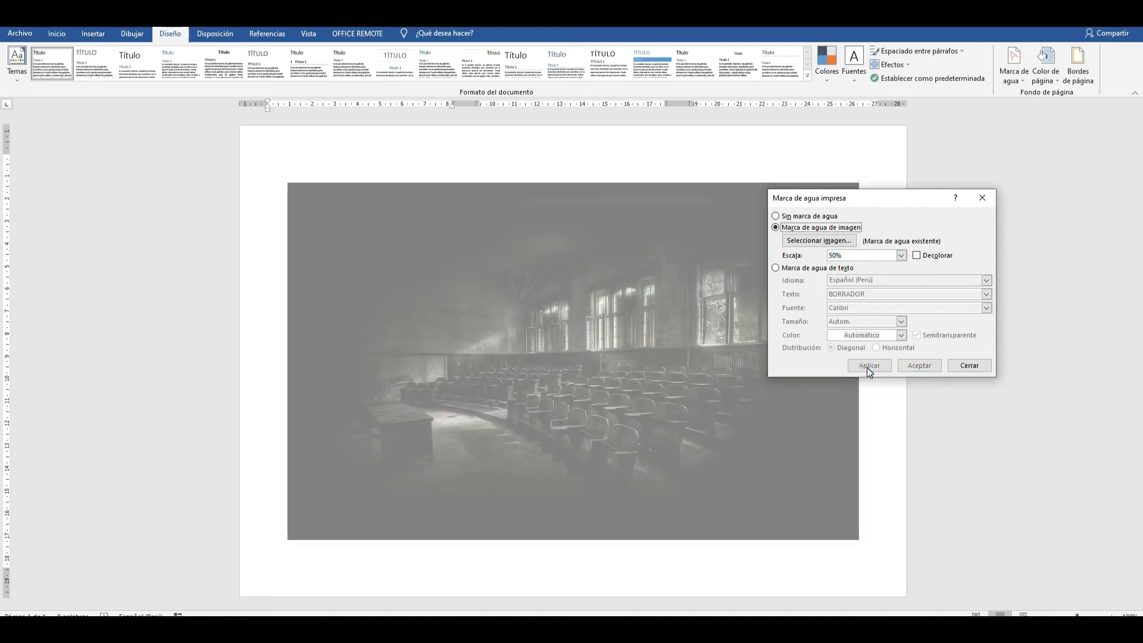
pyautogui.click(868, 258)
pyautogui.moveTo(867, 257); pyautogui.dragTo(734, 256)
pyautogui.write('80')
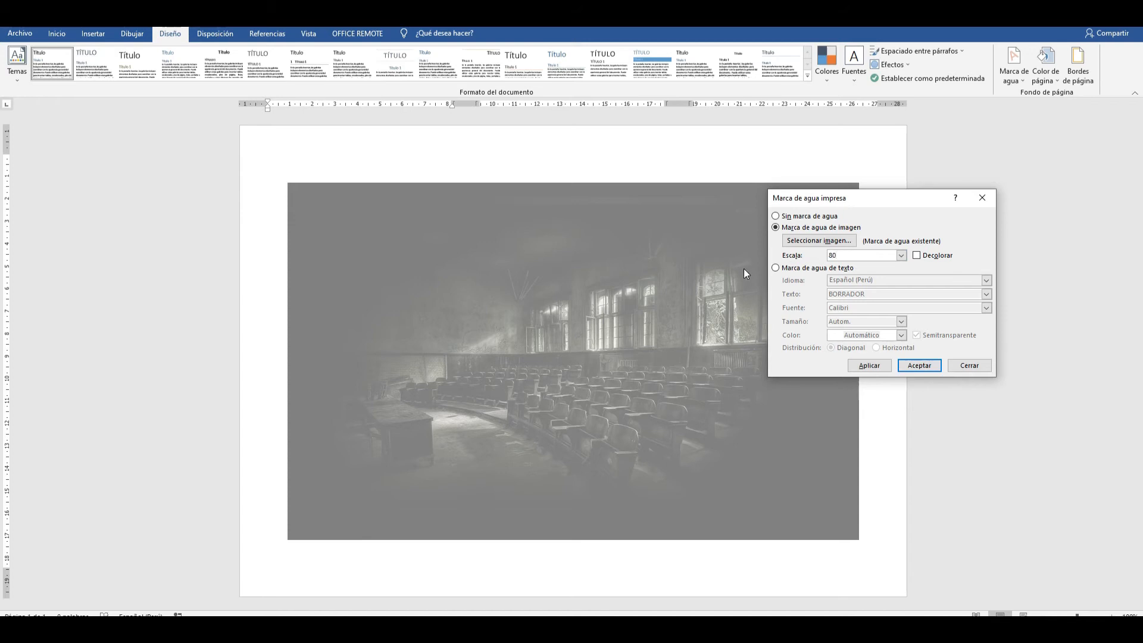
pyautogui.click(879, 367)
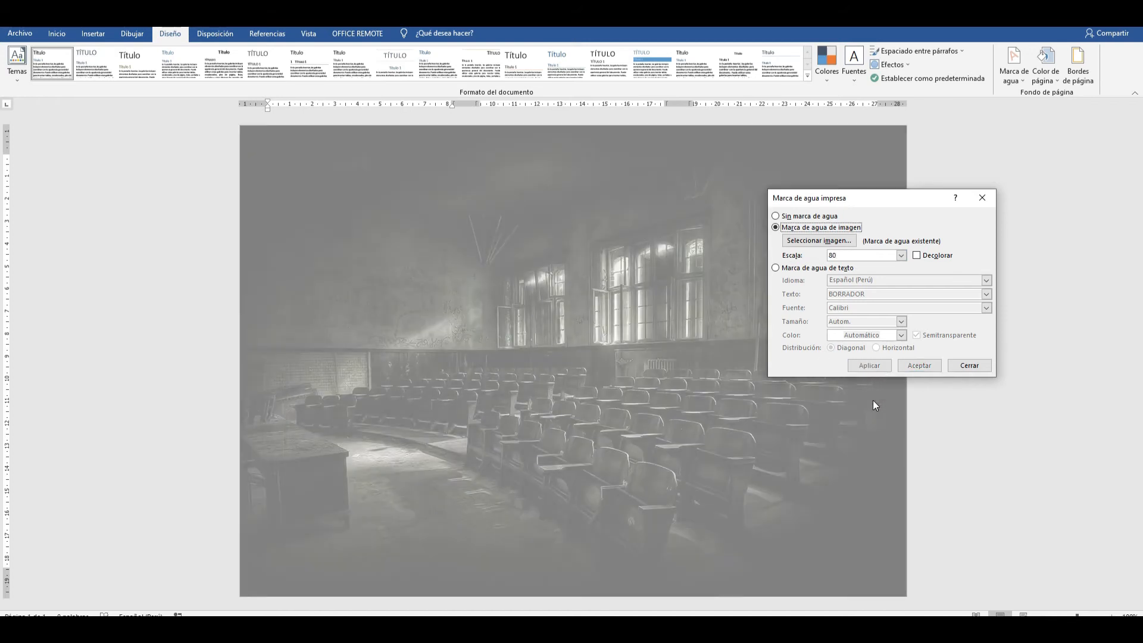
pyautogui.click(967, 365)
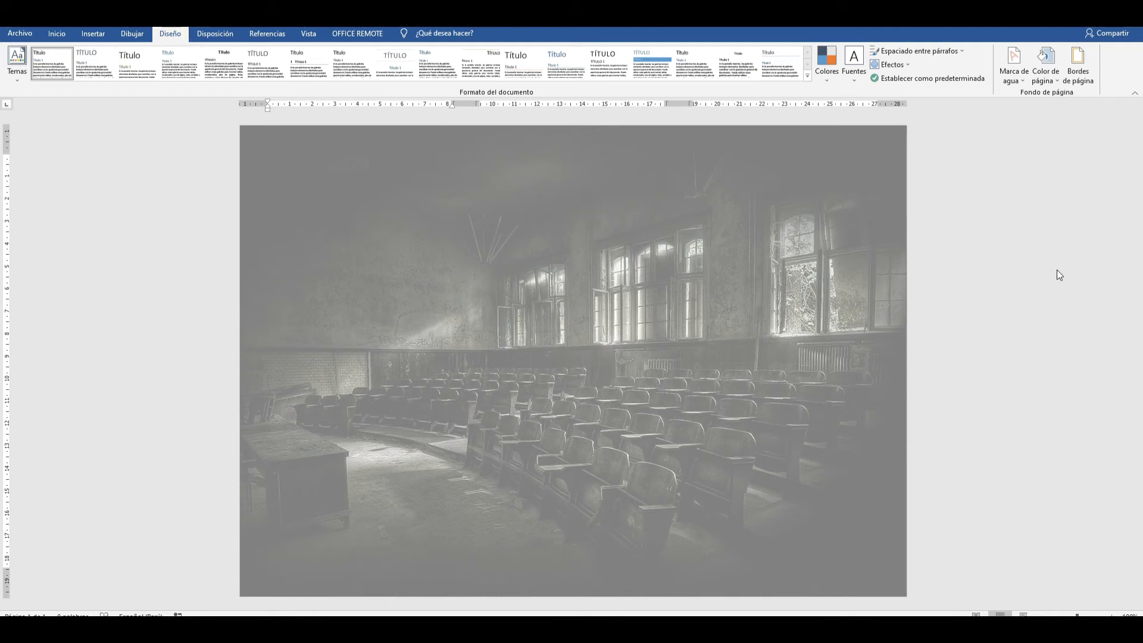
# - Insert the VIVO X EL ROCK 2019 logo picture from the desktop folder into the document
pyautogui.click(92, 33)
pyautogui.click(154, 62)
pyautogui.click(172, 110)
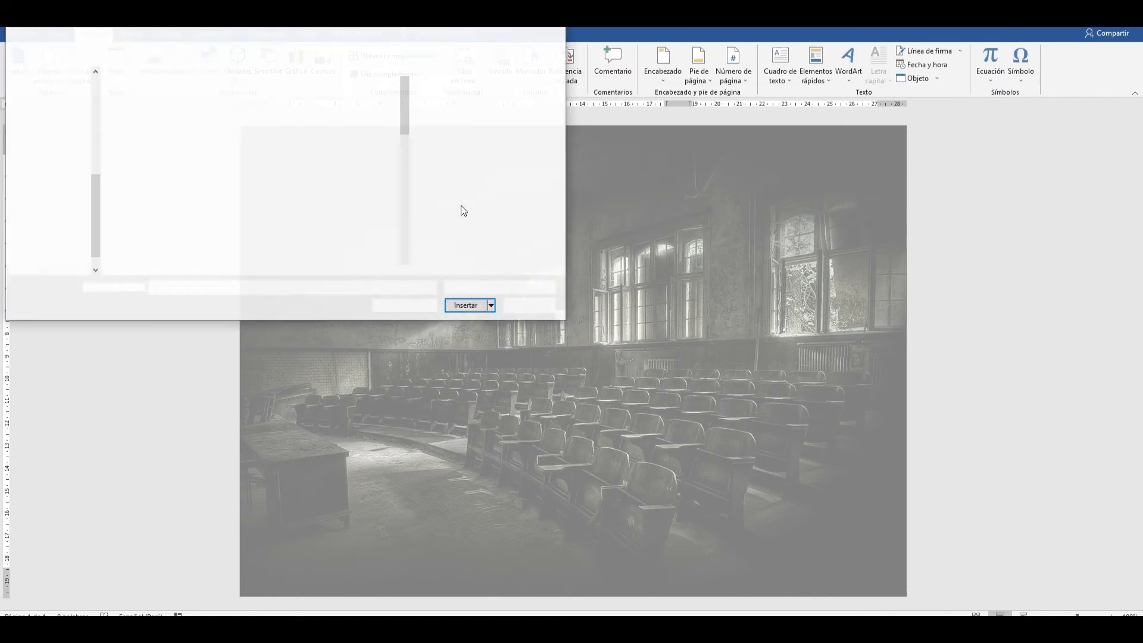
pyautogui.moveTo(403, 134); pyautogui.dragTo(405, 242)
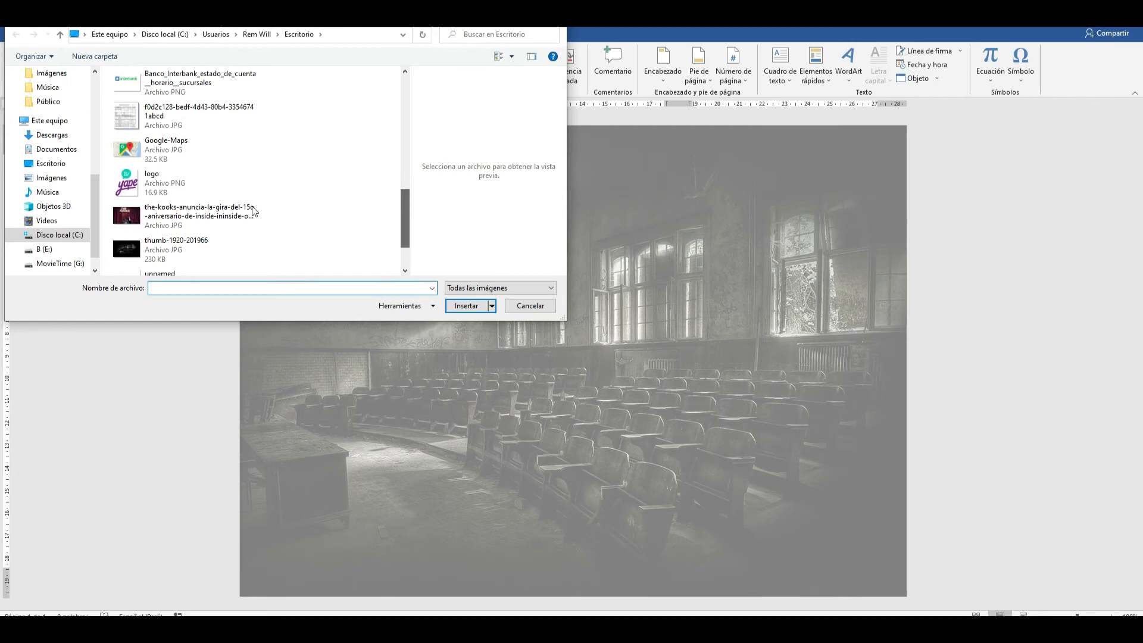
pyautogui.scroll(-1, 203, 201)
pyautogui.doubleClick(194, 254)
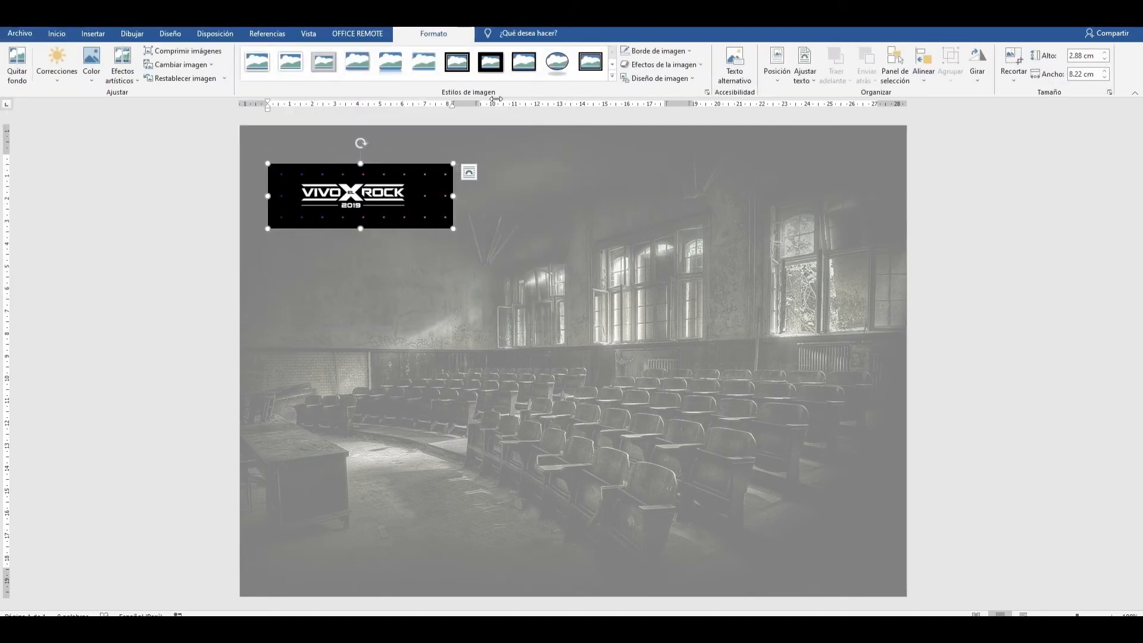
# - Make the logo picture floating, enlarge it to about 20.79 cm wide by 7.28 cm high, and place it near the upper middle of the page
pyautogui.click(804, 72)
pyautogui.click(845, 107)
pyautogui.moveTo(450, 173); pyautogui.dragTo(543, 196)
pyautogui.moveTo(546, 252); pyautogui.dragTo(829, 350)
pyautogui.moveTo(652, 280); pyautogui.dragTo(643, 311)
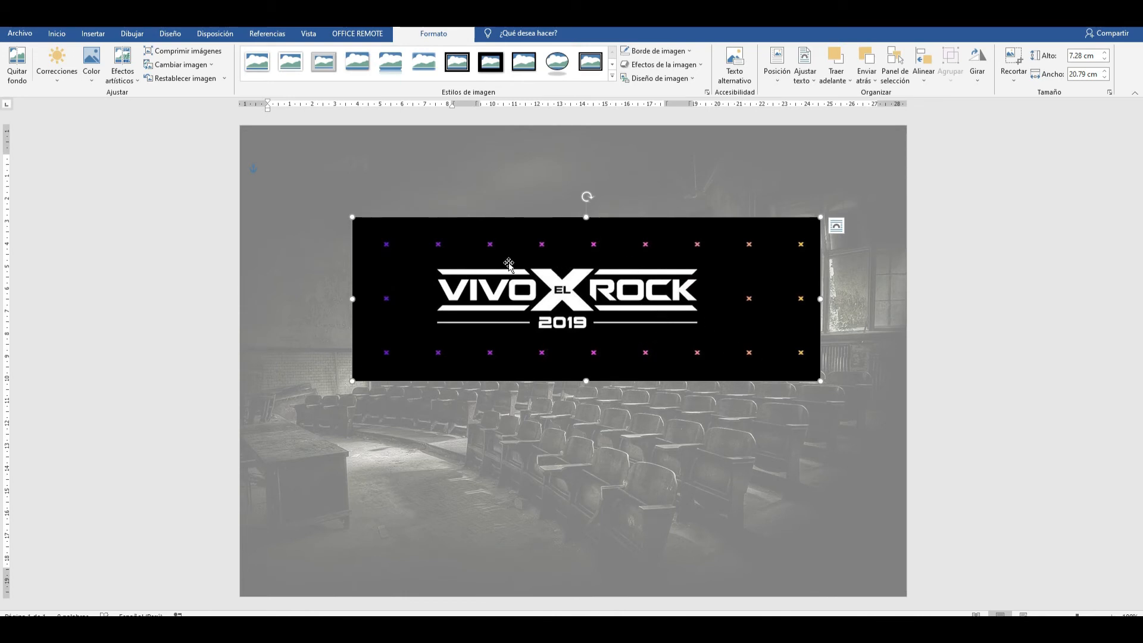
# - Start removing the logo picture's background and mark the VIVO letters and the bars above and below them as areas to keep
pyautogui.click(21, 76)
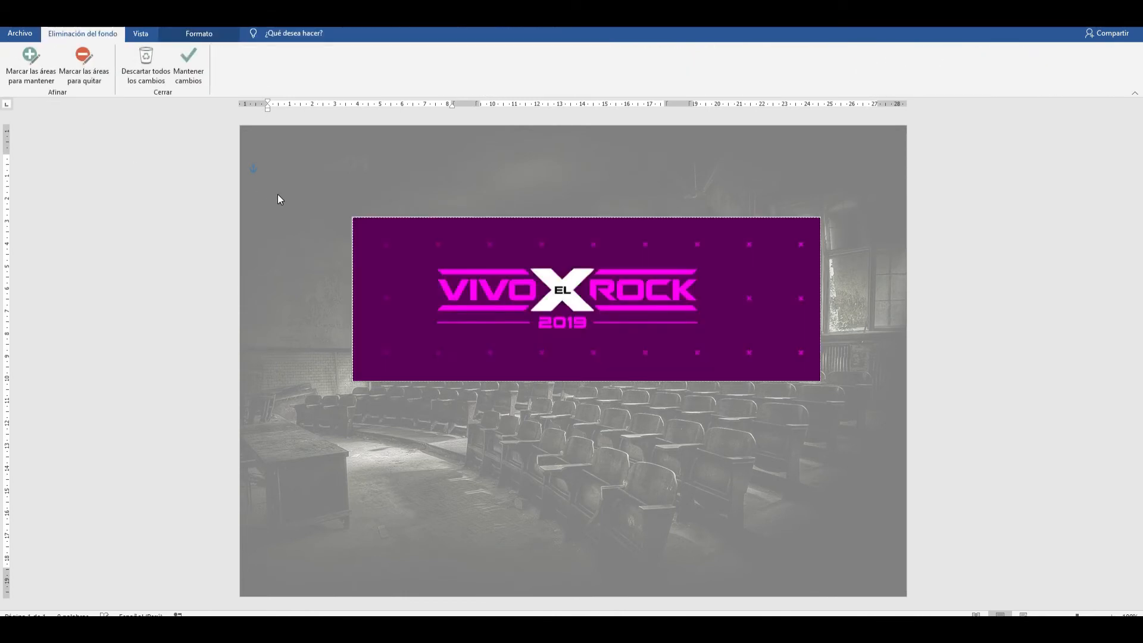
pyautogui.moveTo(470, 269); pyautogui.dragTo(463, 311)
pyautogui.click(463, 282)
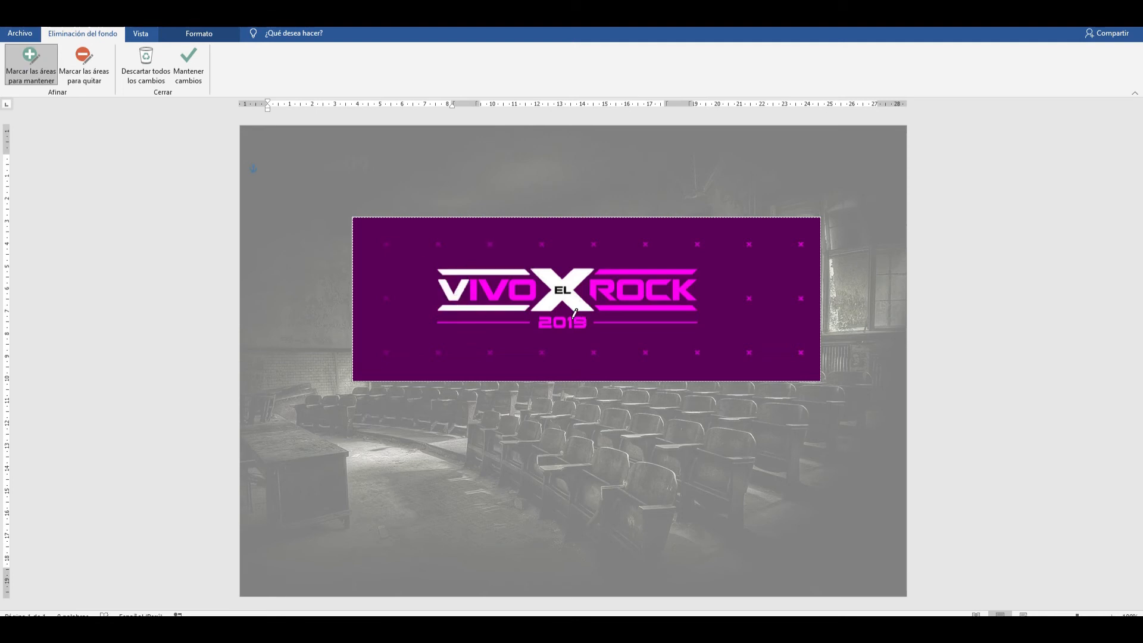
pyautogui.click(477, 291)
pyautogui.click(489, 284)
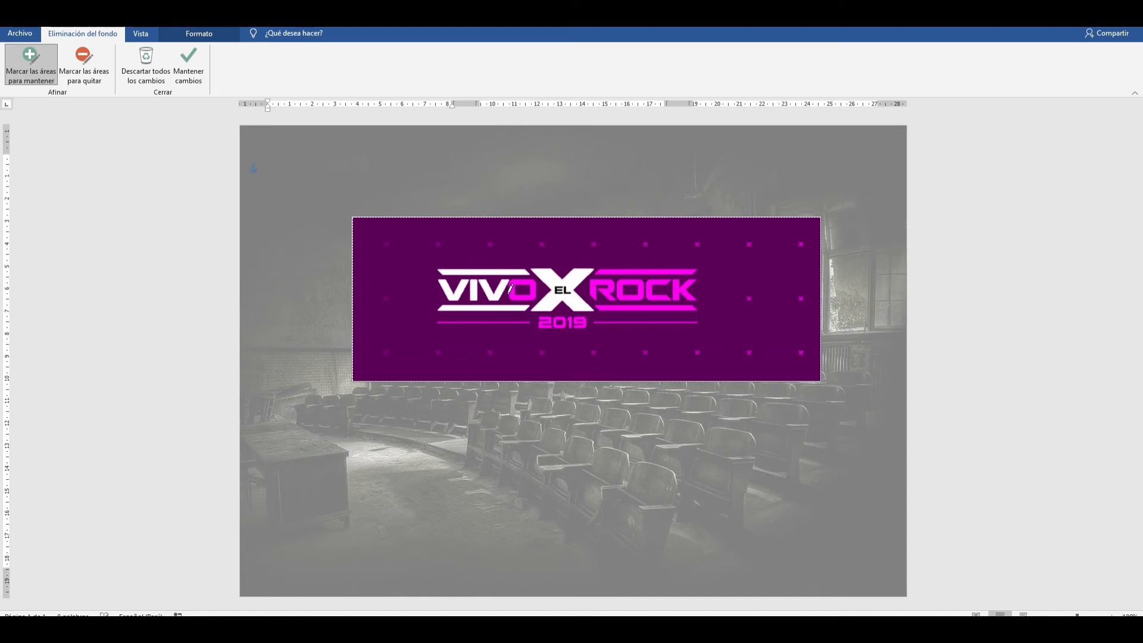
pyautogui.moveTo(514, 285); pyautogui.dragTo(515, 280)
# - Mark the ROCK letters and their upper and lower bars as areas to keep, and apply the background removal
pyautogui.click(594, 291)
pyautogui.click(616, 273)
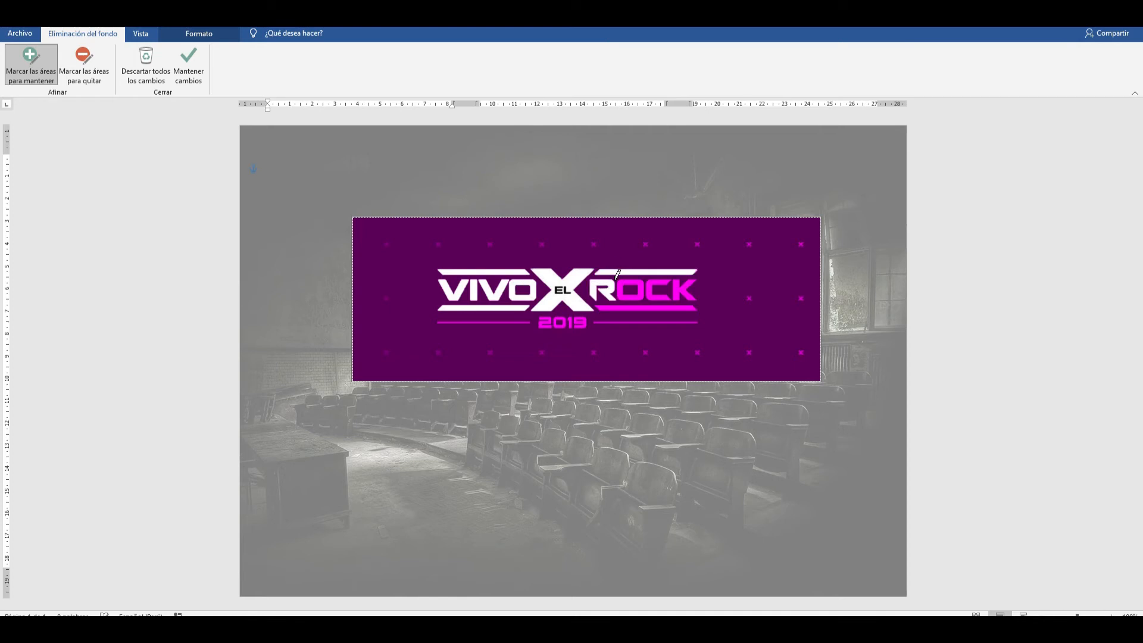
pyautogui.click(620, 286)
pyautogui.click(653, 284)
pyautogui.click(681, 286)
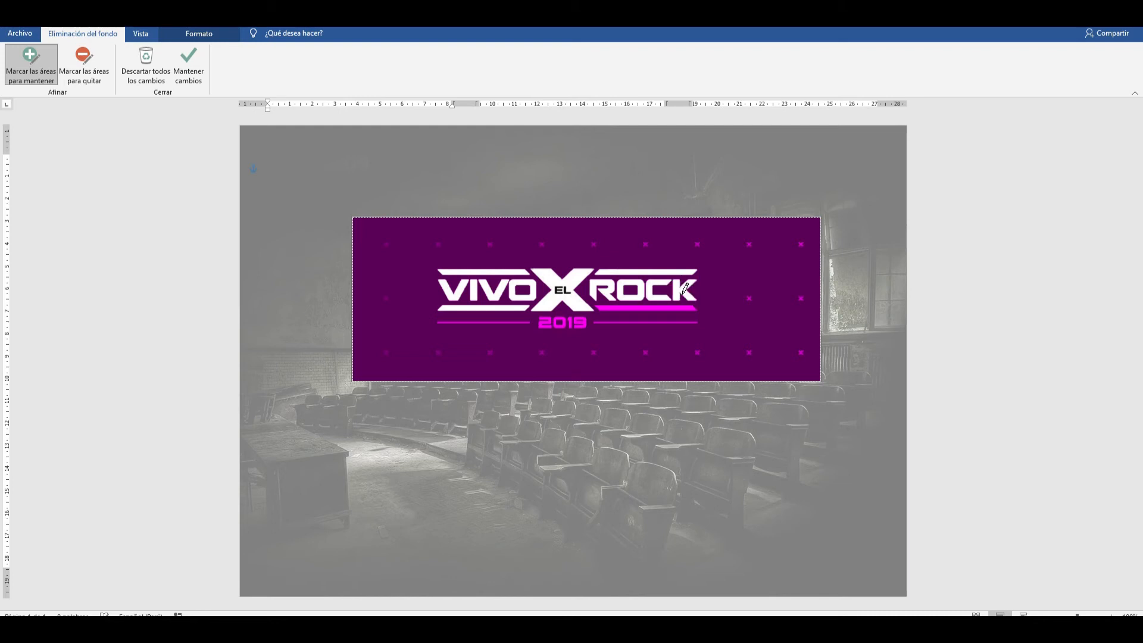
pyautogui.click(622, 306)
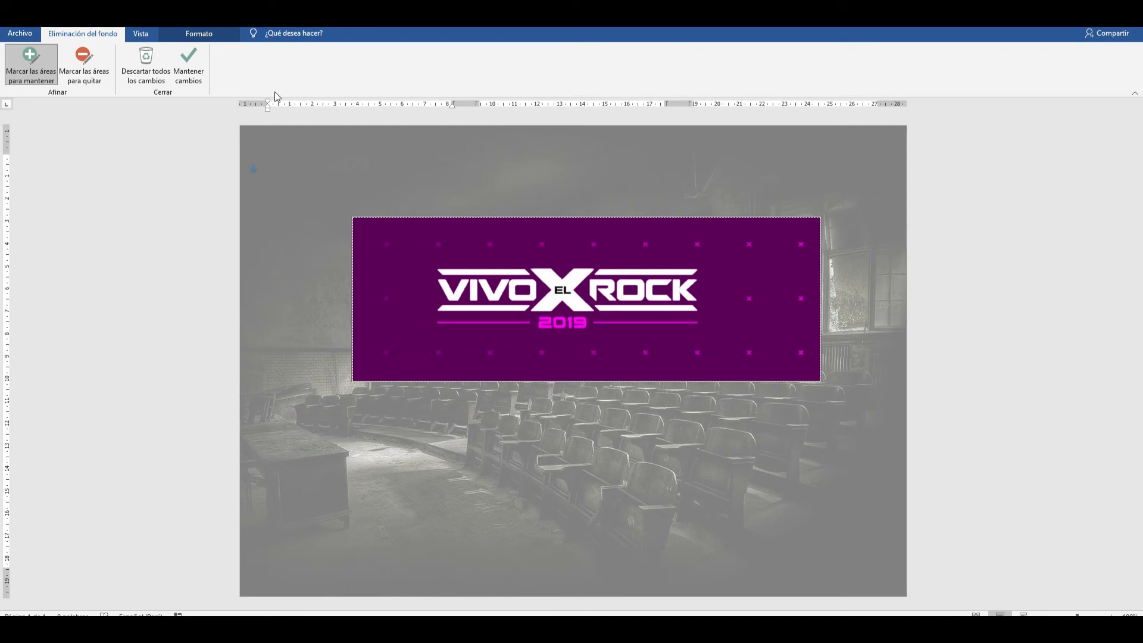
pyautogui.click(197, 76)
# - Move the logo slightly up and crop it closely around the lettering to about 12.49 cm wide by 2.75 cm high
pyautogui.moveTo(566, 286); pyautogui.dragTo(639, 242)
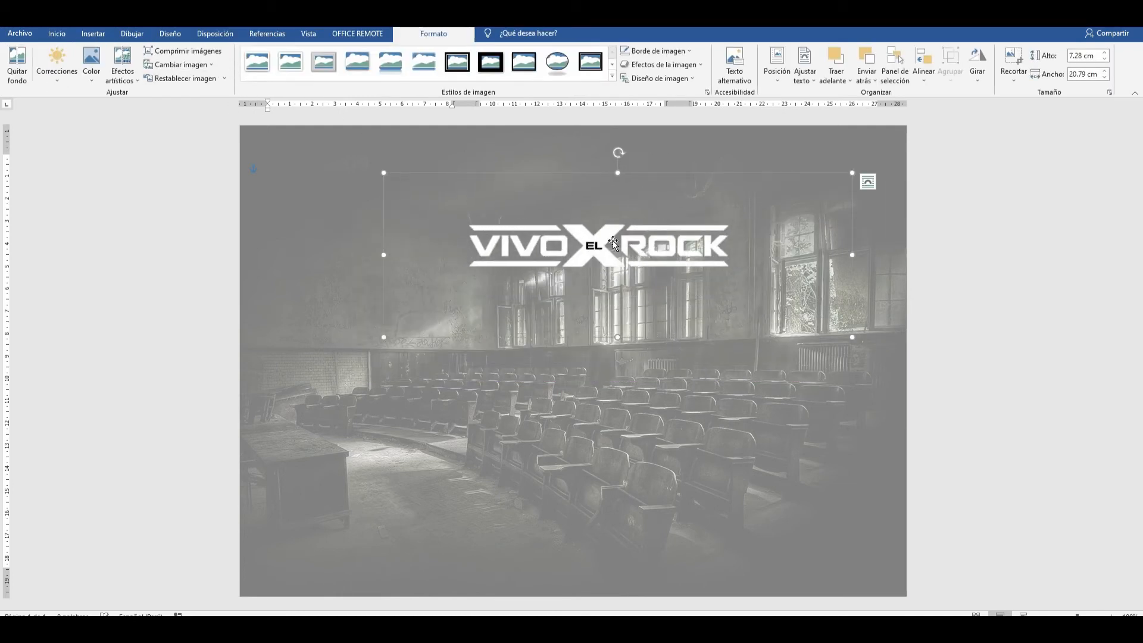
pyautogui.click(1014, 60)
pyautogui.moveTo(849, 255); pyautogui.dragTo(739, 244)
pyautogui.moveTo(556, 177); pyautogui.dragTo(561, 218)
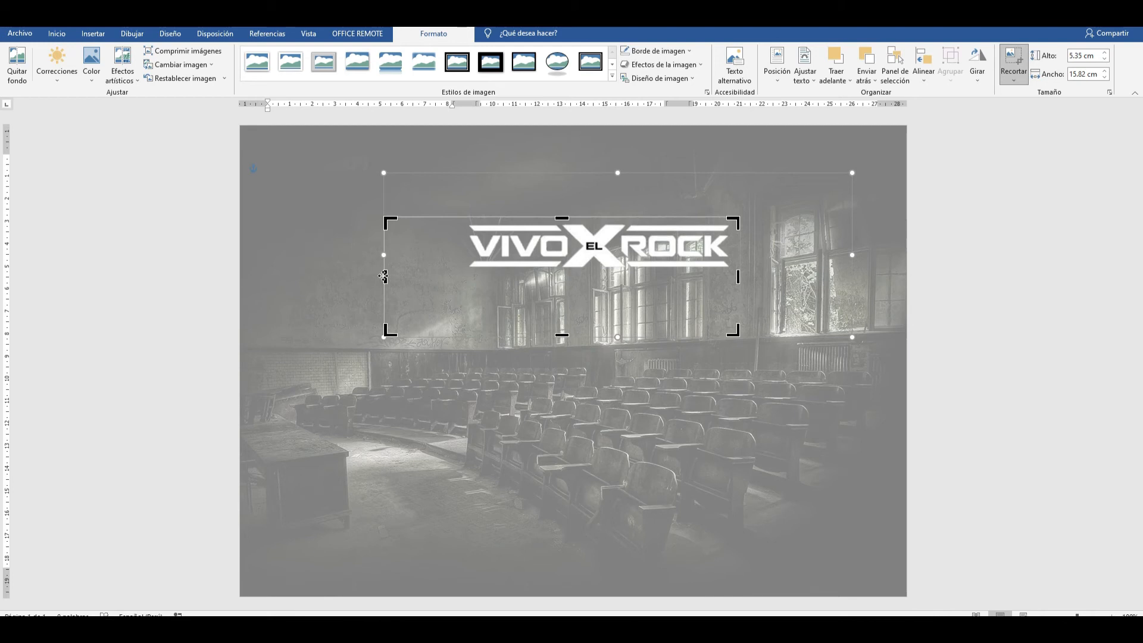
pyautogui.moveTo(383, 276); pyautogui.dragTo(426, 268)
pyautogui.moveTo(456, 267); pyautogui.dragTo(460, 268)
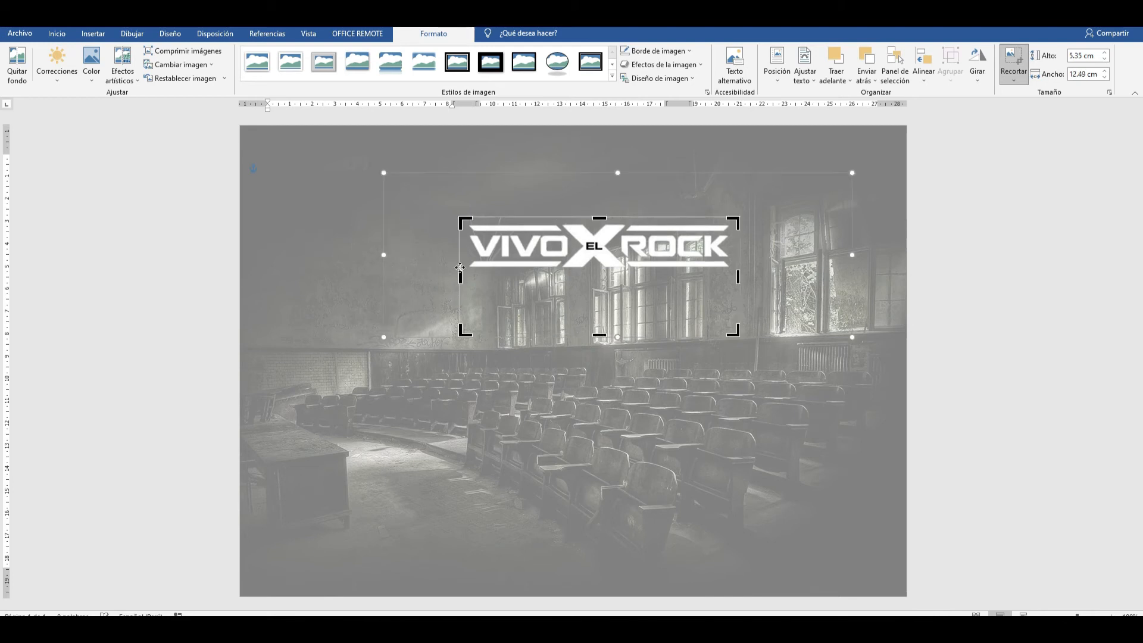
pyautogui.moveTo(599, 335); pyautogui.dragTo(600, 276)
pyautogui.click(719, 306)
# - Recolor the logo picture with "Oro, Color de énfasis 4 oscuro"
pyautogui.click(666, 244)
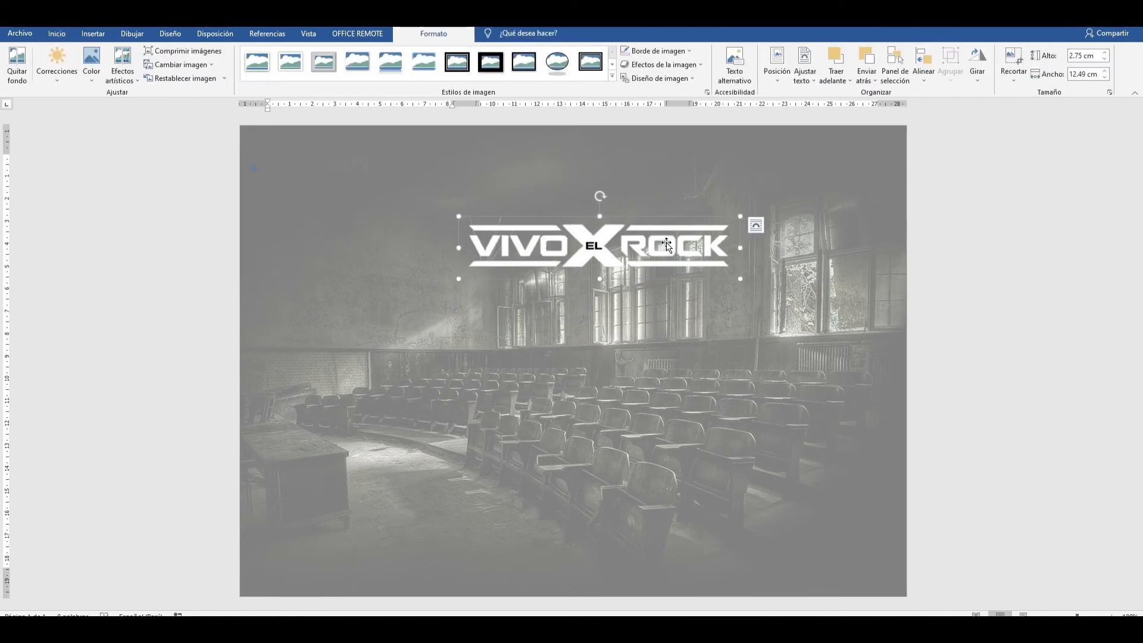
pyautogui.click(97, 77)
pyautogui.click(120, 77)
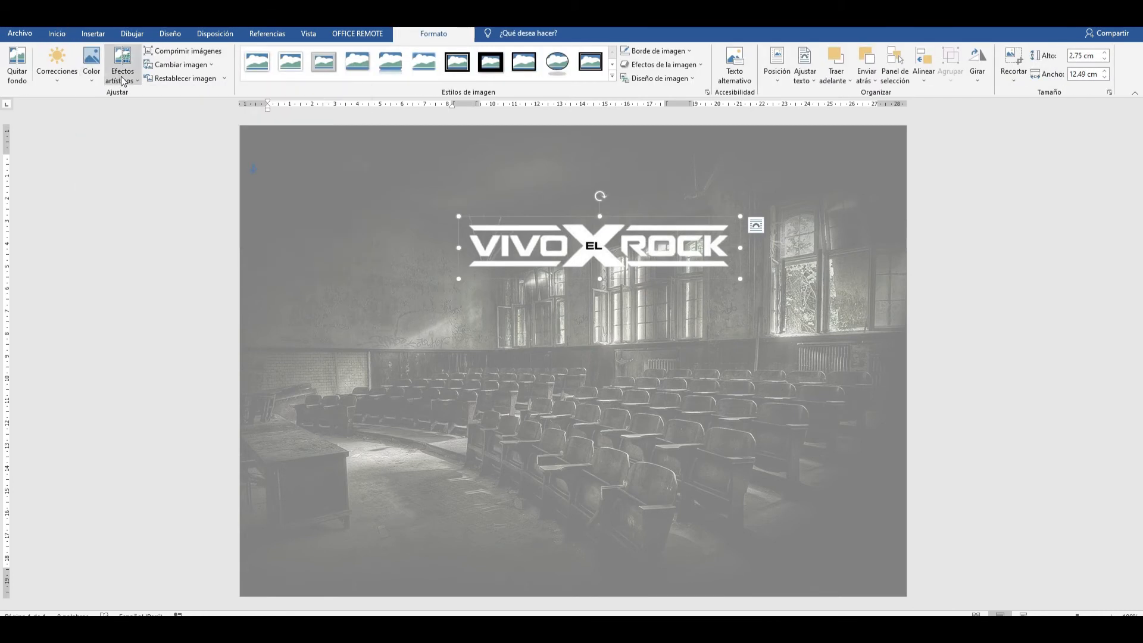
pyautogui.click(55, 77)
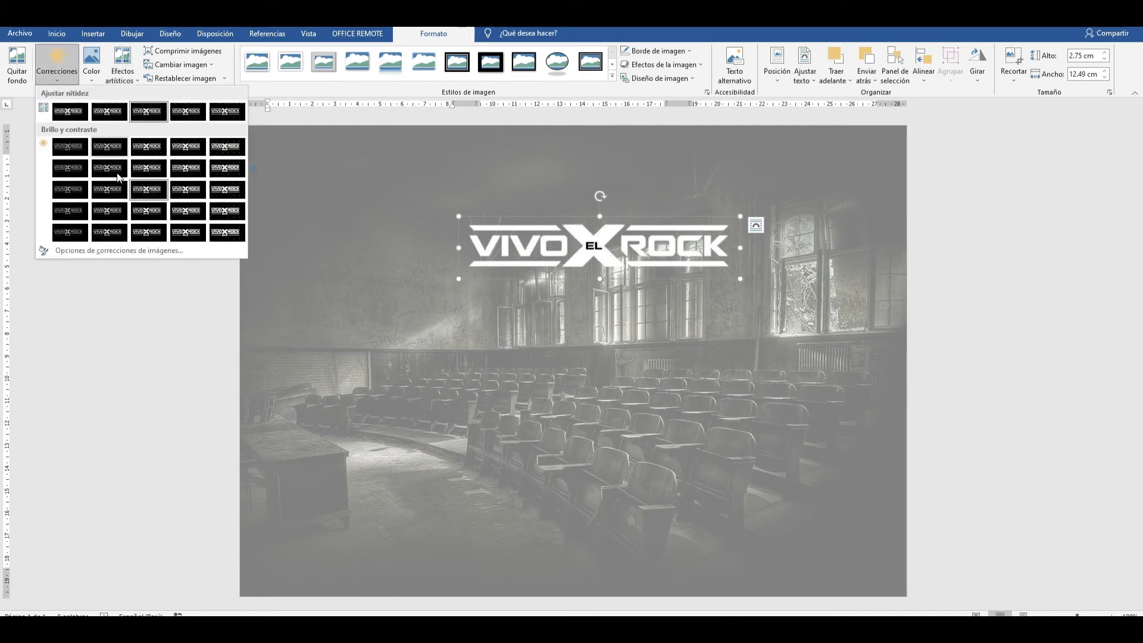
pyautogui.click(90, 75)
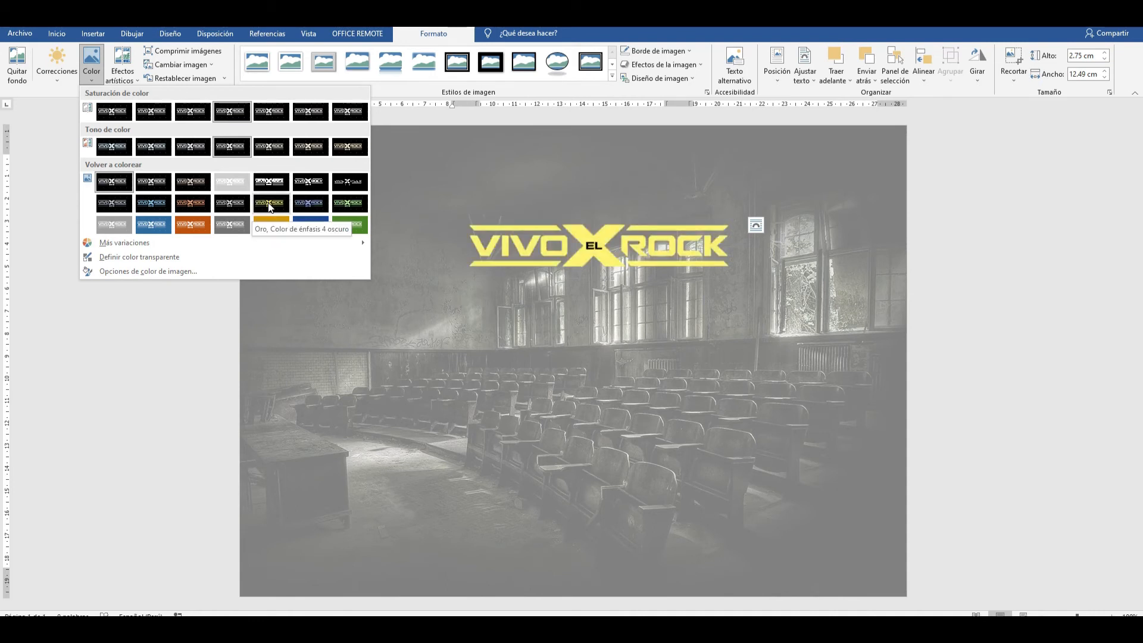
pyautogui.click(269, 205)
# - Shrink the logo to about 7.44 cm wide by 1.64 cm high and place it at the top of the page's third column
pyautogui.moveTo(619, 239); pyautogui.dragTo(741, 244)
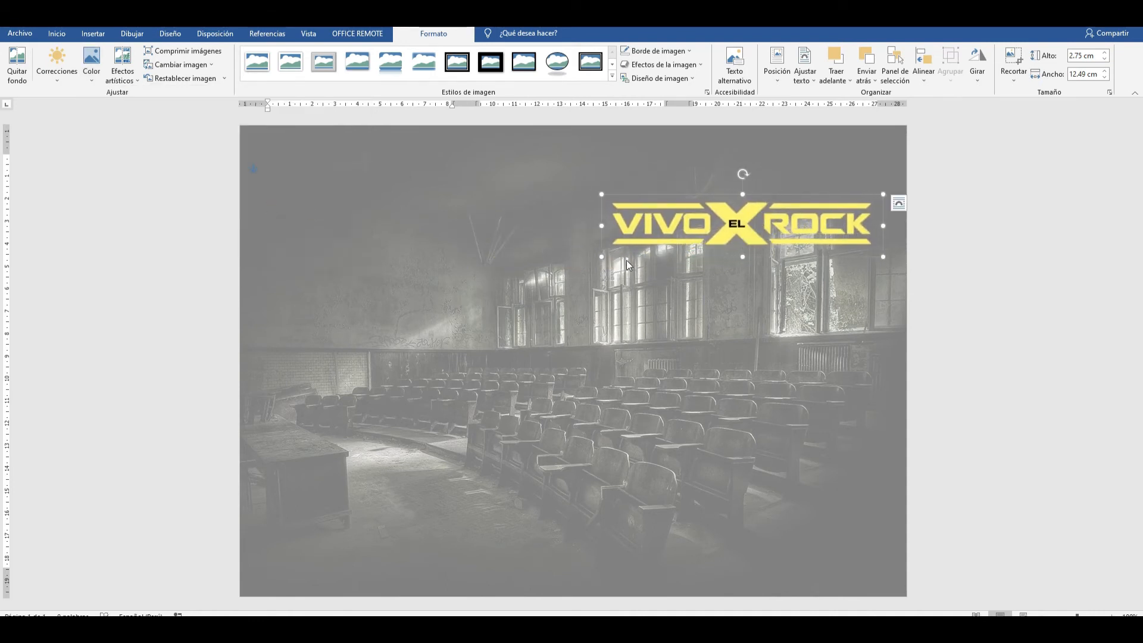
pyautogui.moveTo(603, 255); pyautogui.dragTo(742, 231)
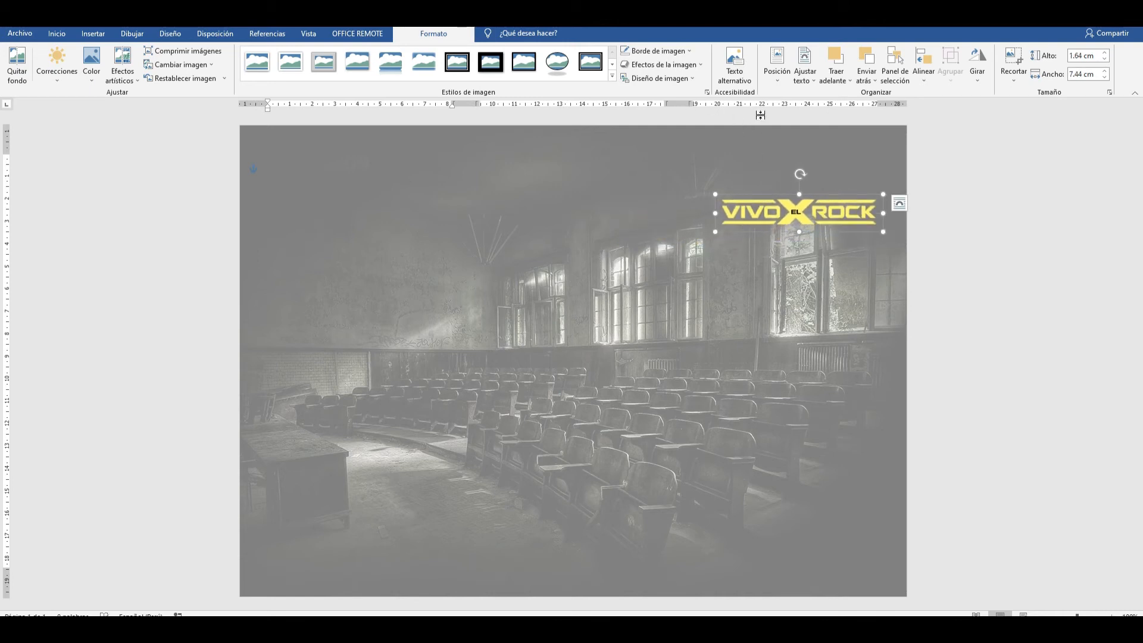
pyautogui.moveTo(833, 210); pyautogui.dragTo(833, 190)
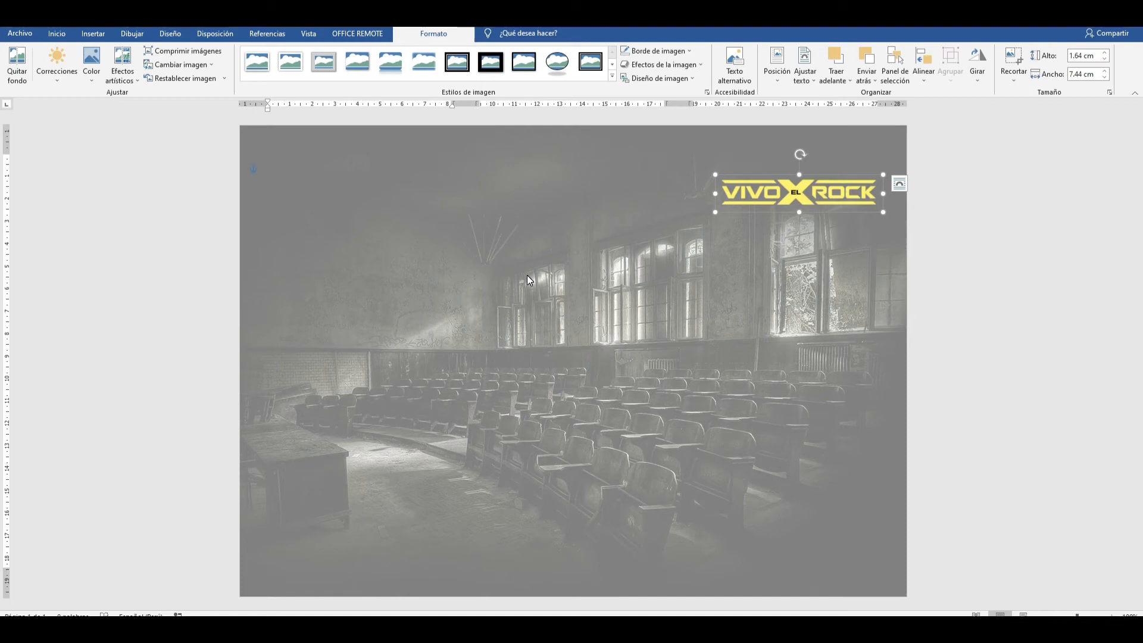
# - Insert the picture of The Kooks concert from the desktop folder at the start of the page's first column
pyautogui.click(469, 249)
pyautogui.click(93, 34)
pyautogui.click(158, 81)
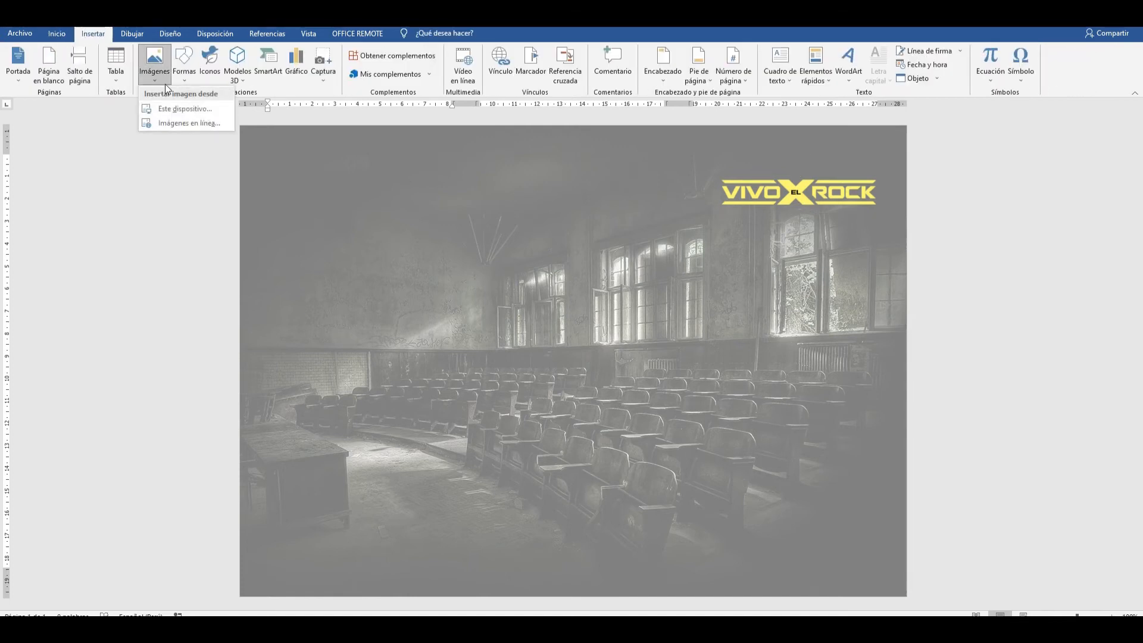
pyautogui.click(199, 110)
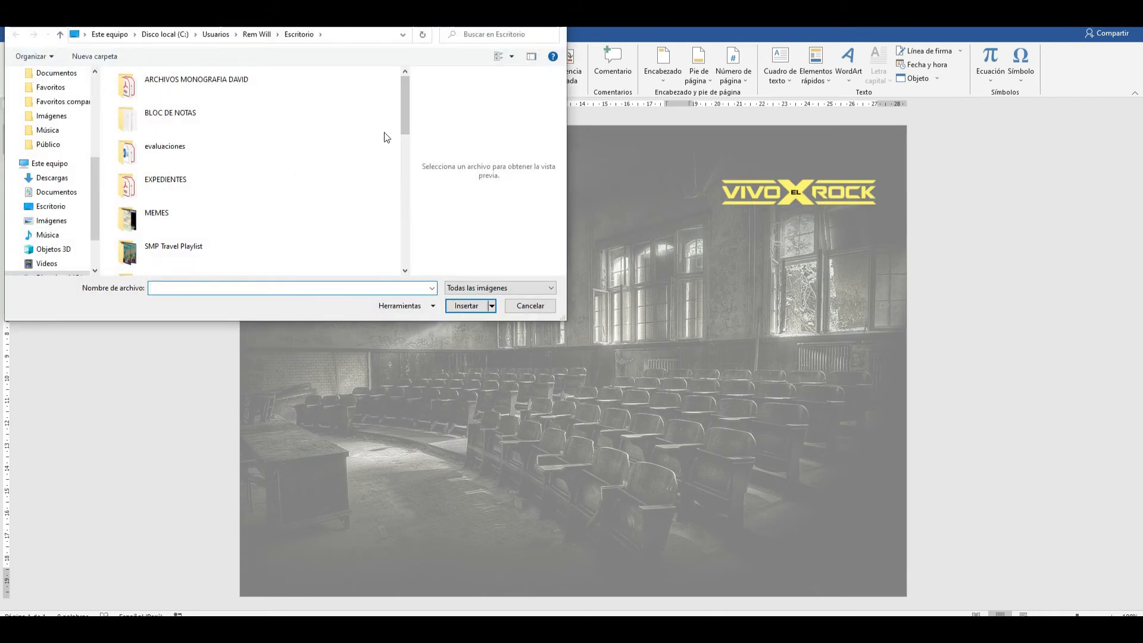
pyautogui.scroll(-3, 384, 132)
pyautogui.moveTo(412, 189); pyautogui.dragTo(412, 241)
pyautogui.doubleClick(227, 168)
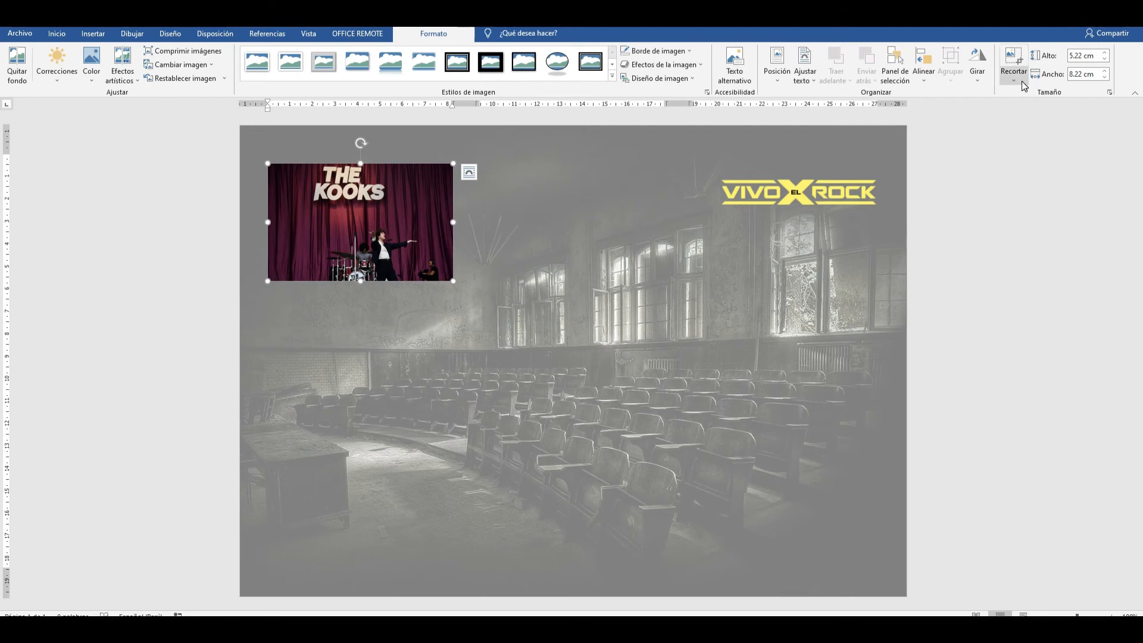
# - Give the concert picture square text wrapping, move it to the page centre, and enlarge it to about 13.5 cm wide by 8.57 cm high
pyautogui.click(807, 71)
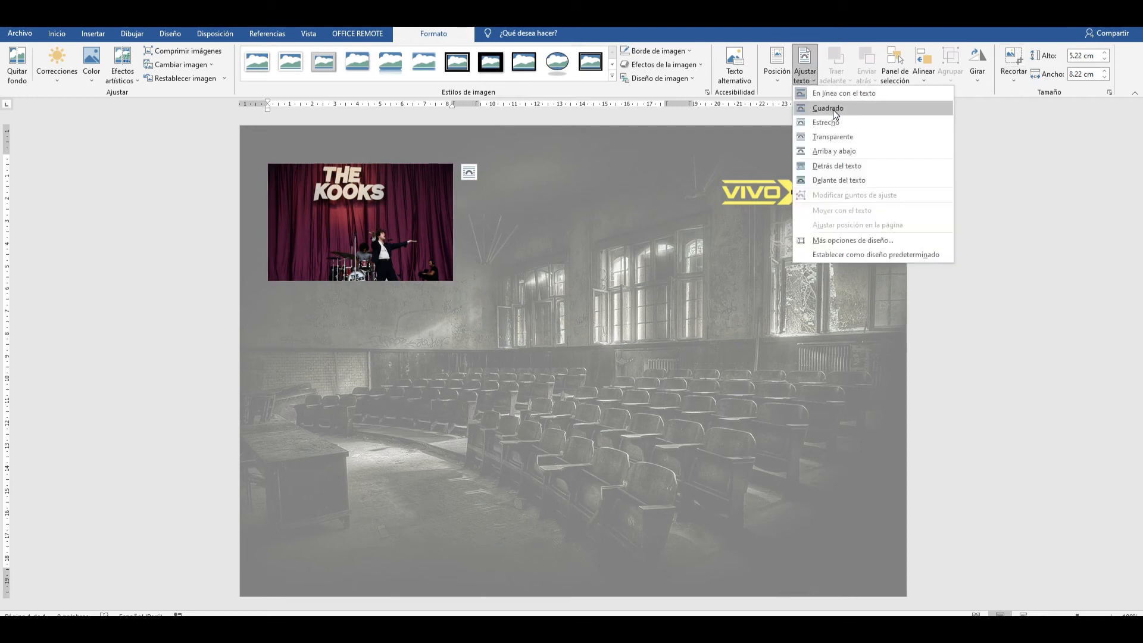
pyautogui.click(830, 109)
pyautogui.moveTo(426, 219); pyautogui.dragTo(612, 359)
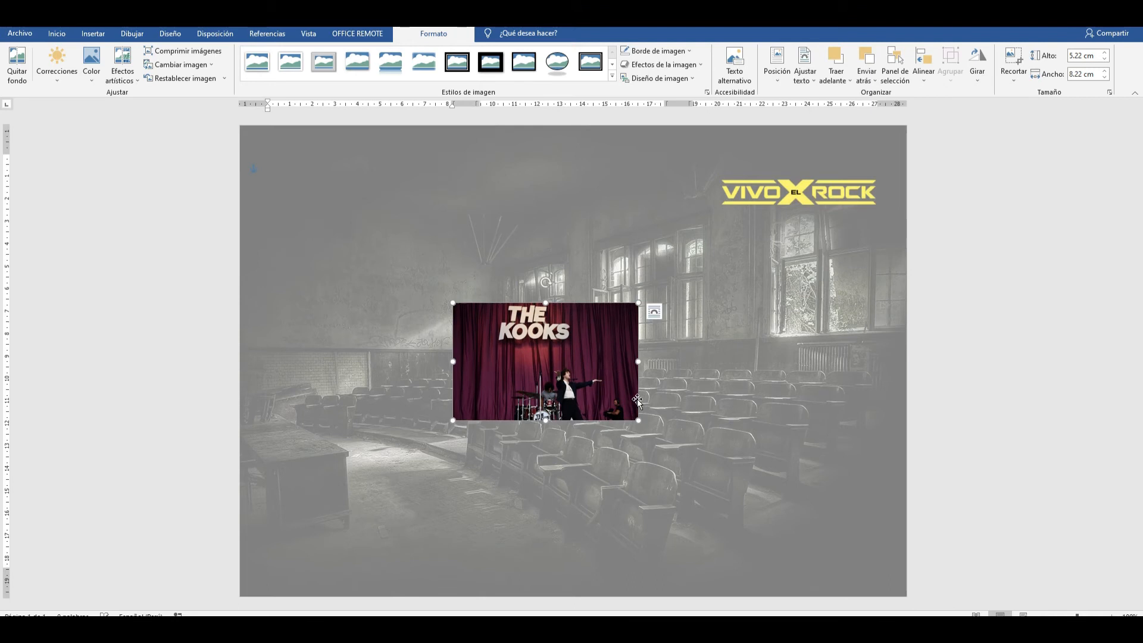
pyautogui.moveTo(635, 423); pyautogui.dragTo(744, 497)
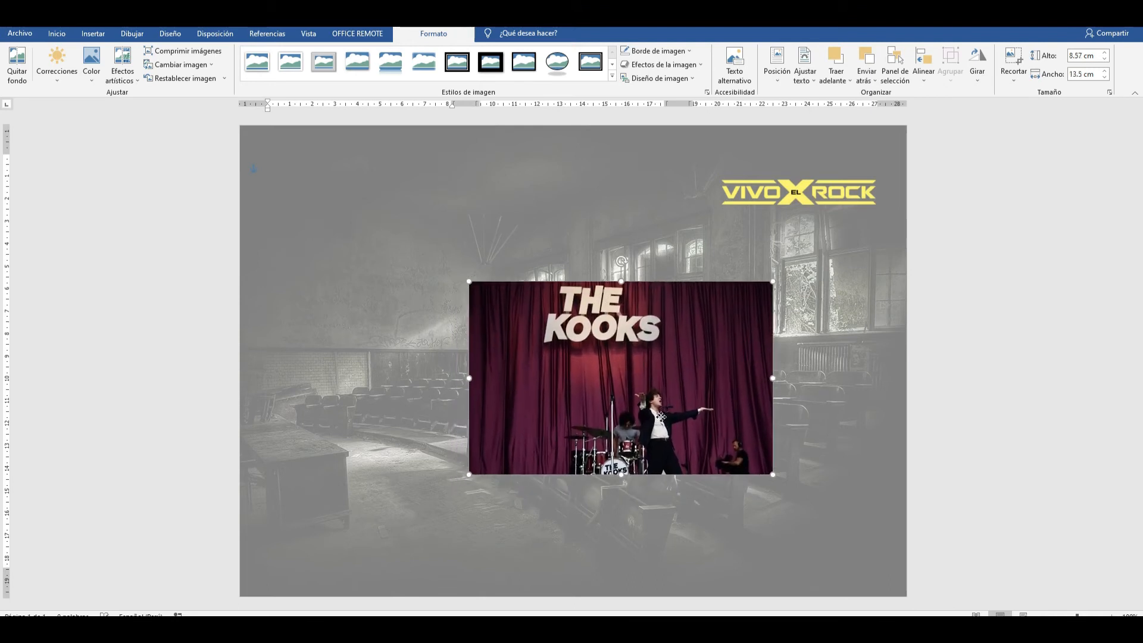
# - Crop the concert picture to the flowchart Delay shape and mirror it horizontally so its rounded side faces left, about 9.21 cm wide
pyautogui.click(1012, 79)
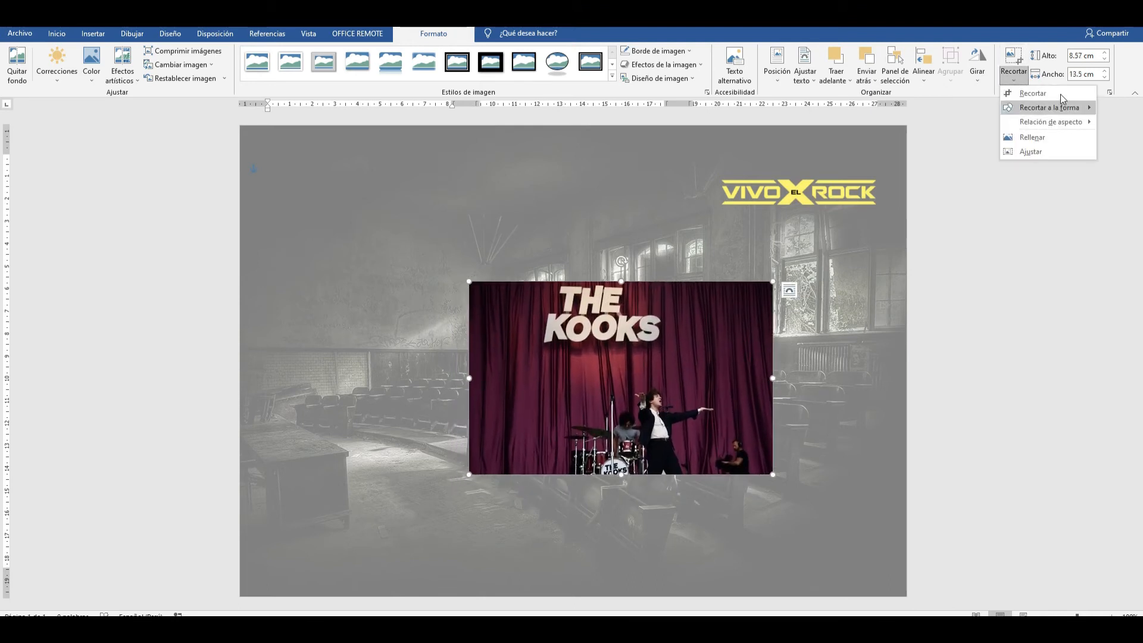
pyautogui.moveTo(1071, 107)
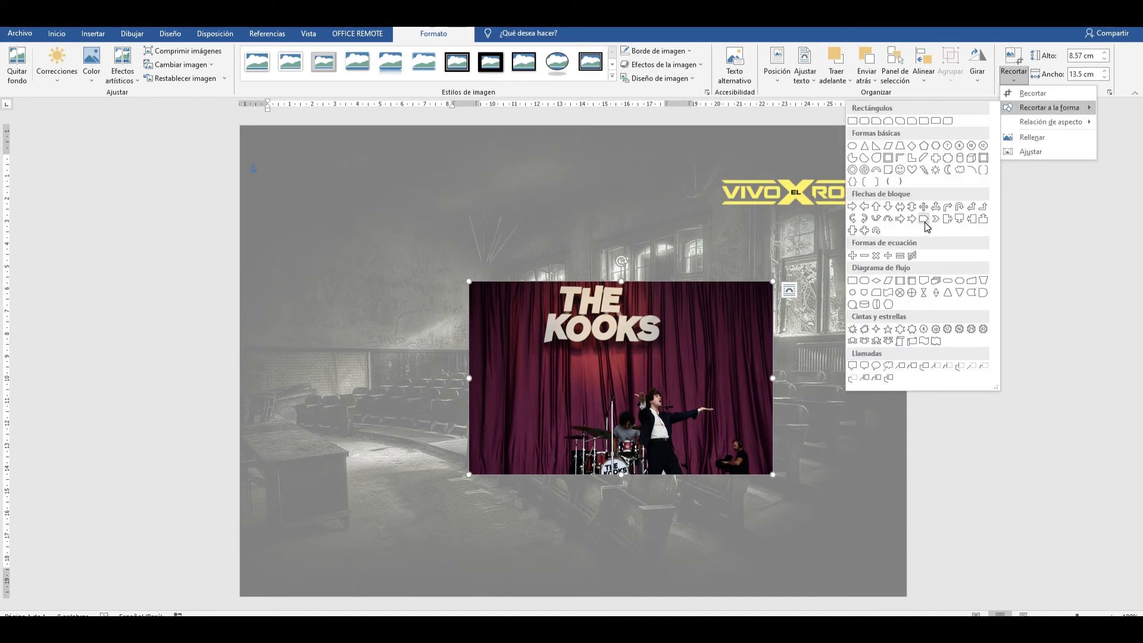
pyautogui.click(982, 293)
pyautogui.moveTo(773, 378); pyautogui.dragTo(822, 351)
pyautogui.click(1013, 63)
pyautogui.moveTo(630, 356); pyautogui.dragTo(685, 356)
pyautogui.moveTo(882, 356); pyautogui.dragTo(422, 340)
# - Move the concert picture against the page's right edge below the logo and narrow it to about 8.44 cm
pyautogui.click(797, 496)
pyautogui.click(793, 374)
pyautogui.moveTo(522, 351); pyautogui.dragTo(800, 362)
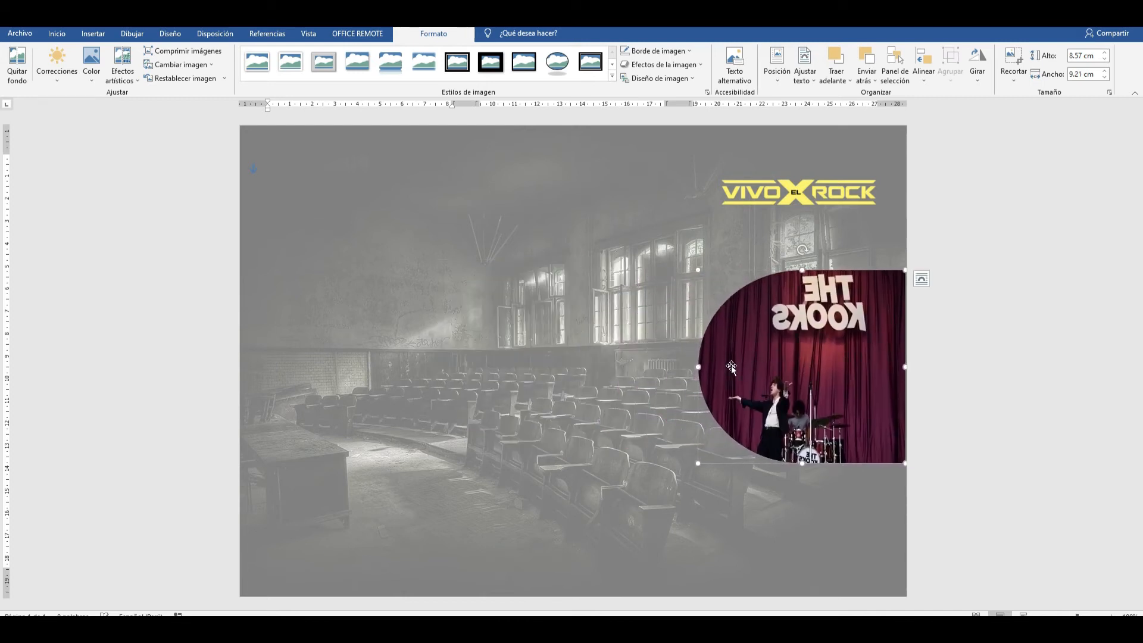
pyautogui.moveTo(698, 366); pyautogui.dragTo(776, 352)
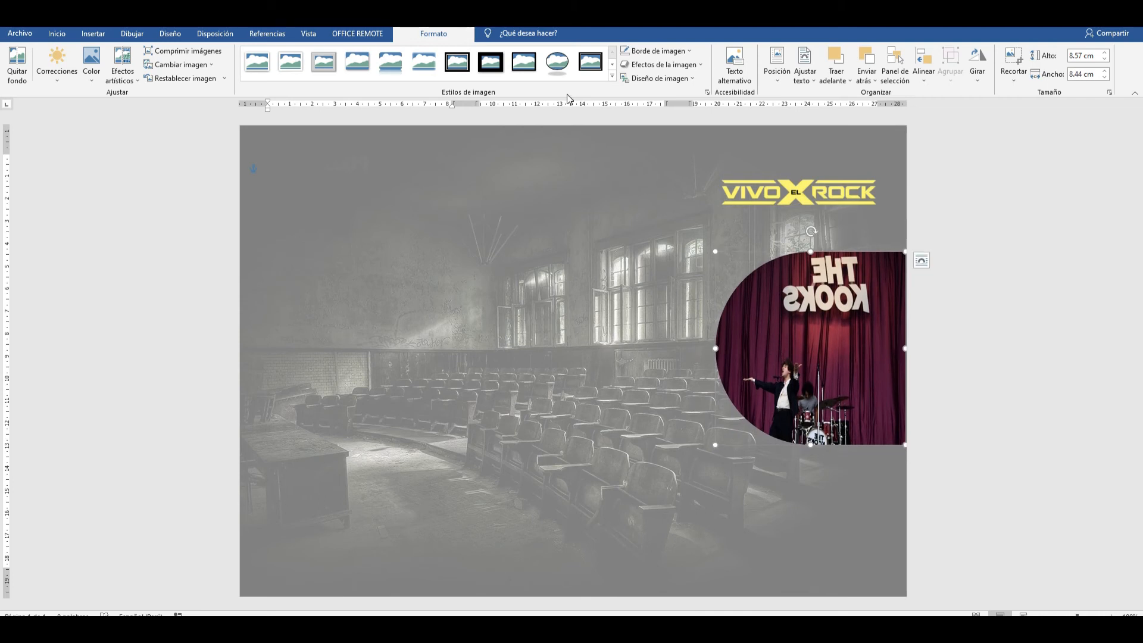
# - Add a 4½ pt black border to the concert picture and move the picture up to just below the logo
pyautogui.click(559, 64)
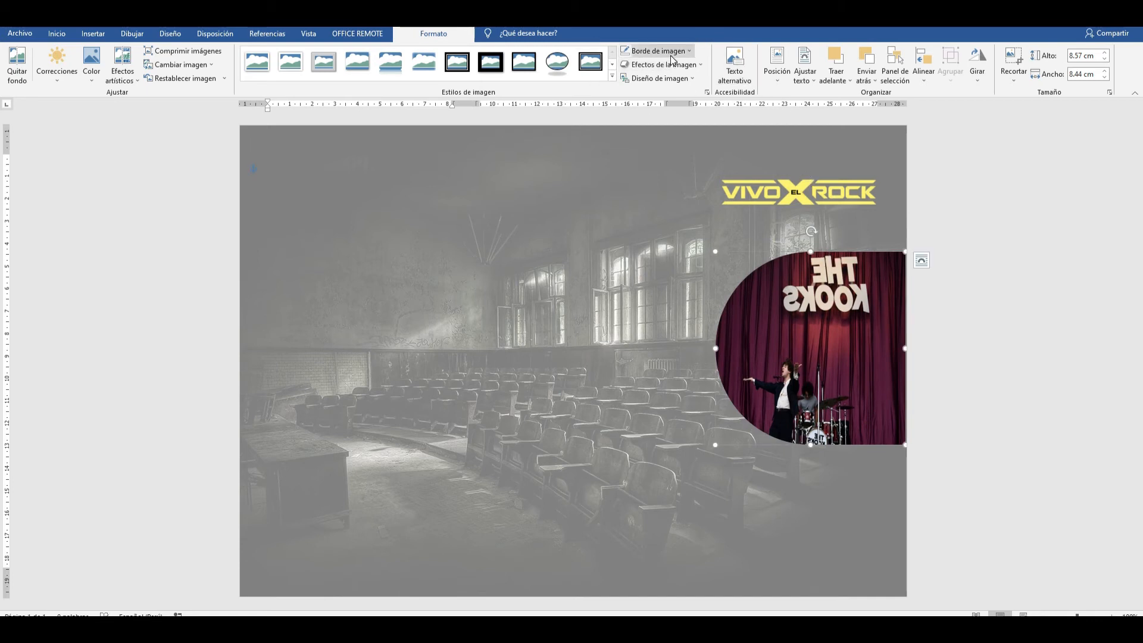
pyautogui.click(656, 51)
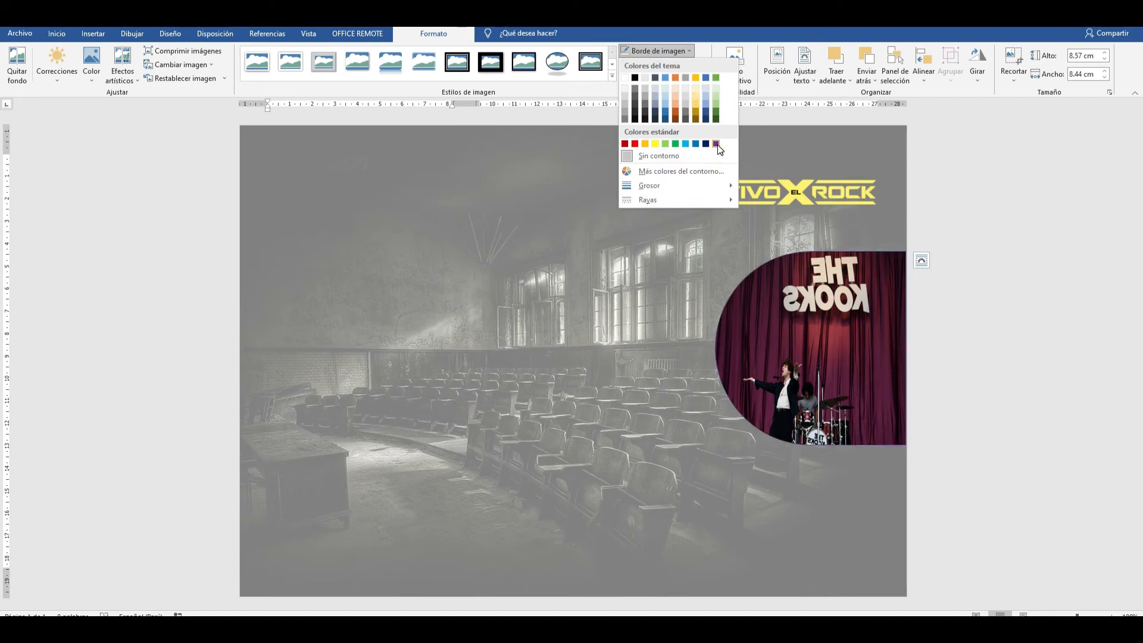
pyautogui.moveTo(723, 187)
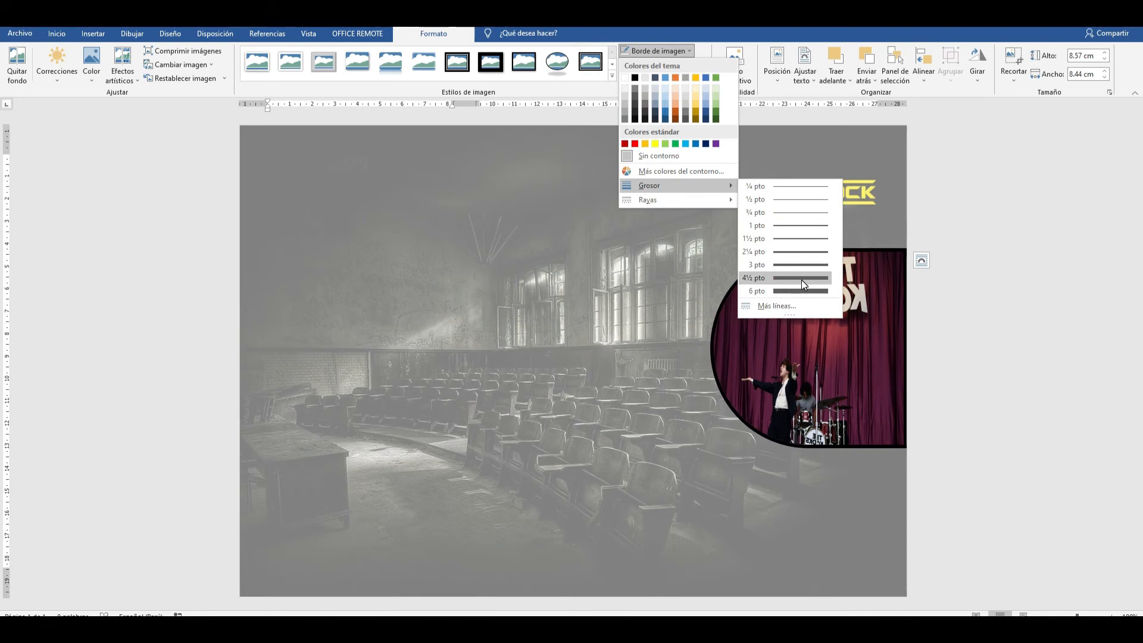
pyautogui.click(801, 278)
pyautogui.click(963, 463)
pyautogui.moveTo(866, 390); pyautogui.dragTo(866, 383)
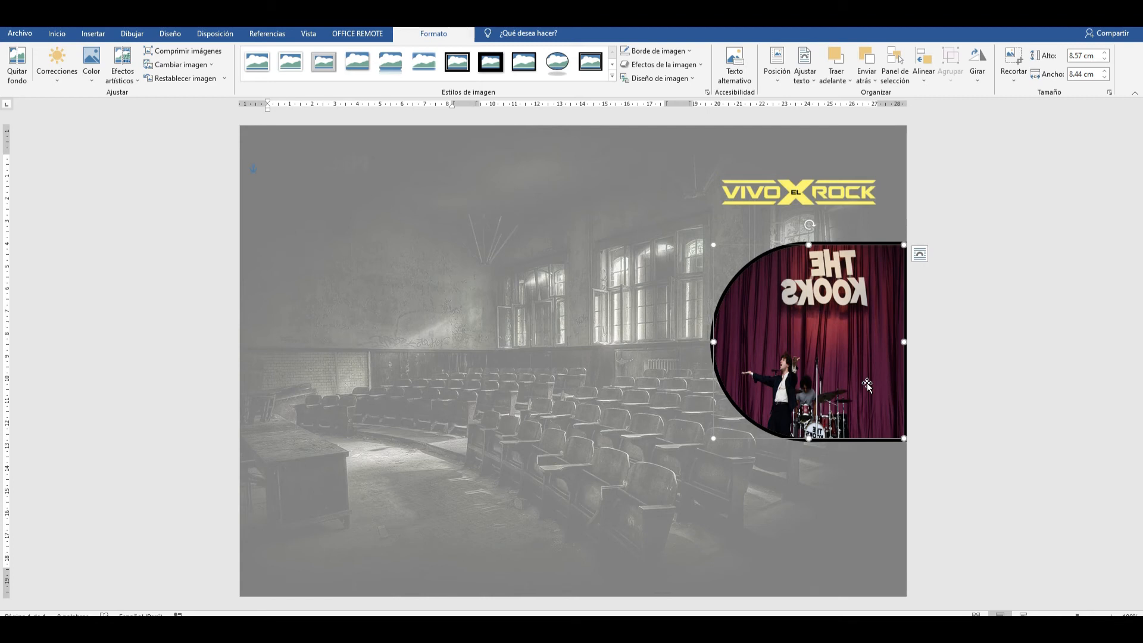
pyautogui.moveTo(867, 383); pyautogui.dragTo(861, 366)
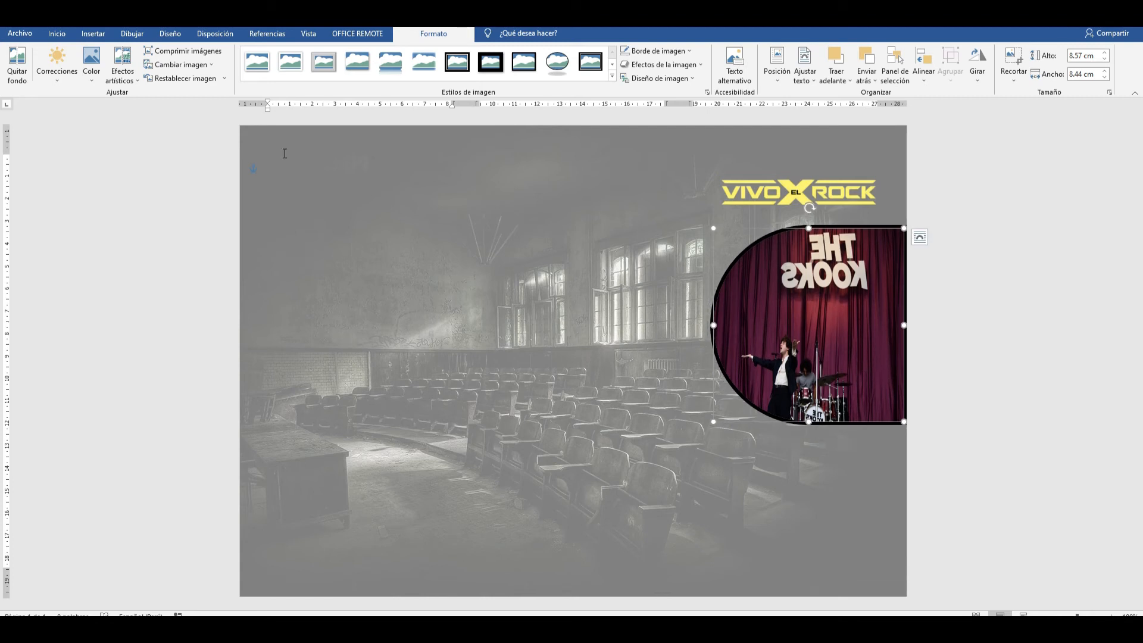
pyautogui.click(93, 33)
pyautogui.click(154, 63)
pyautogui.click(189, 109)
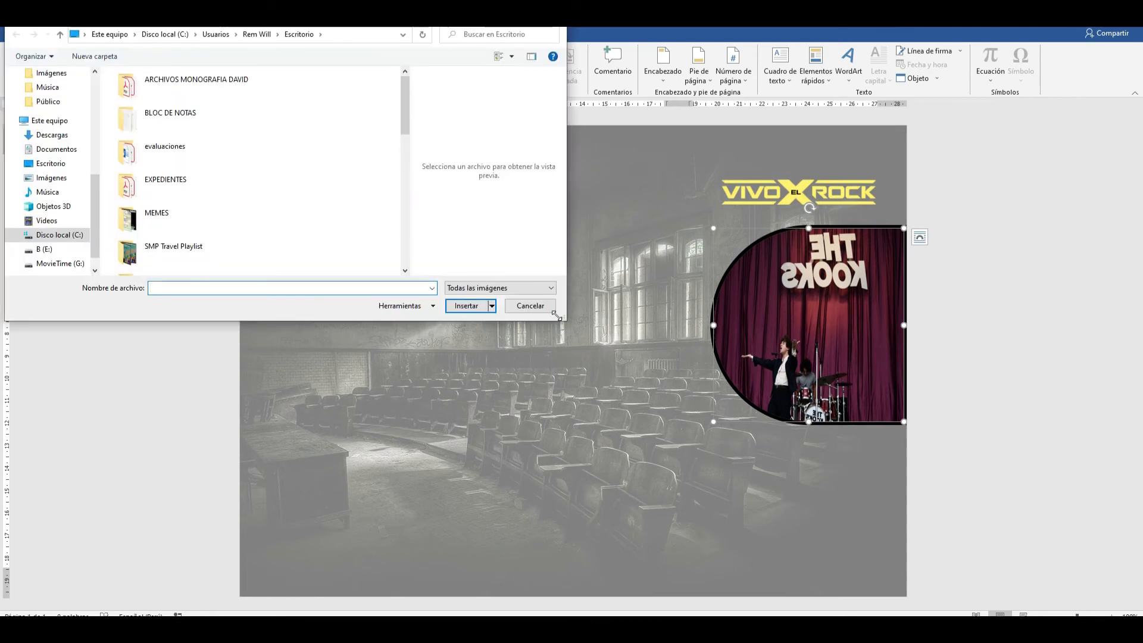
pyautogui.click(530, 303)
# - Draw a rectangle about 8.44 cm wide by 2.86 cm high below the concert picture, reaching the page's right edge
pyautogui.click(179, 71)
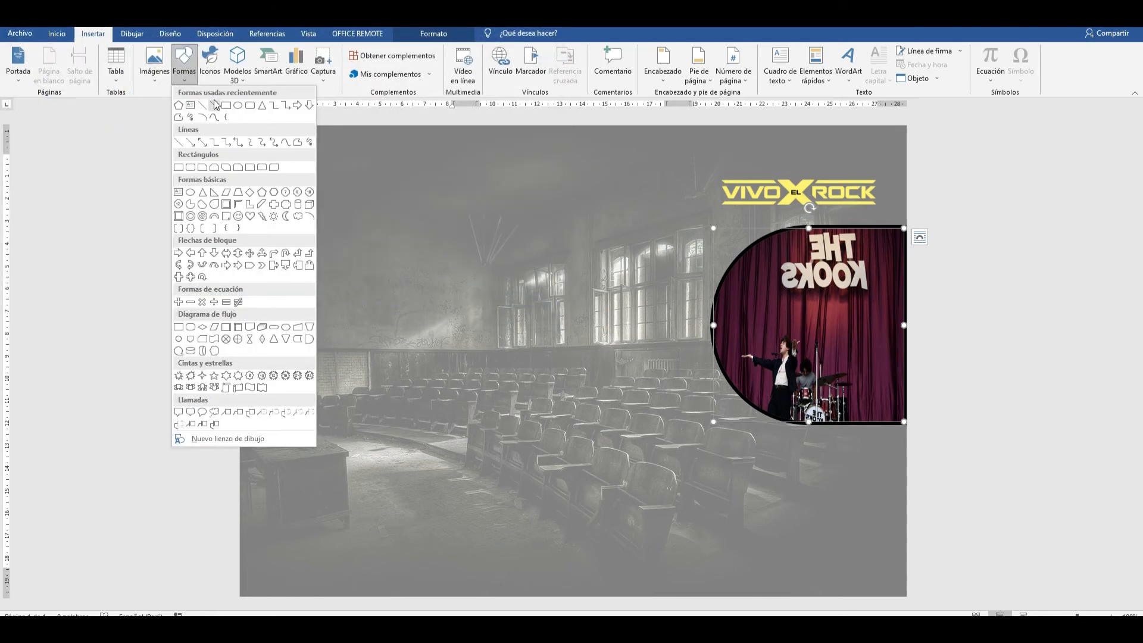
pyautogui.click(215, 105)
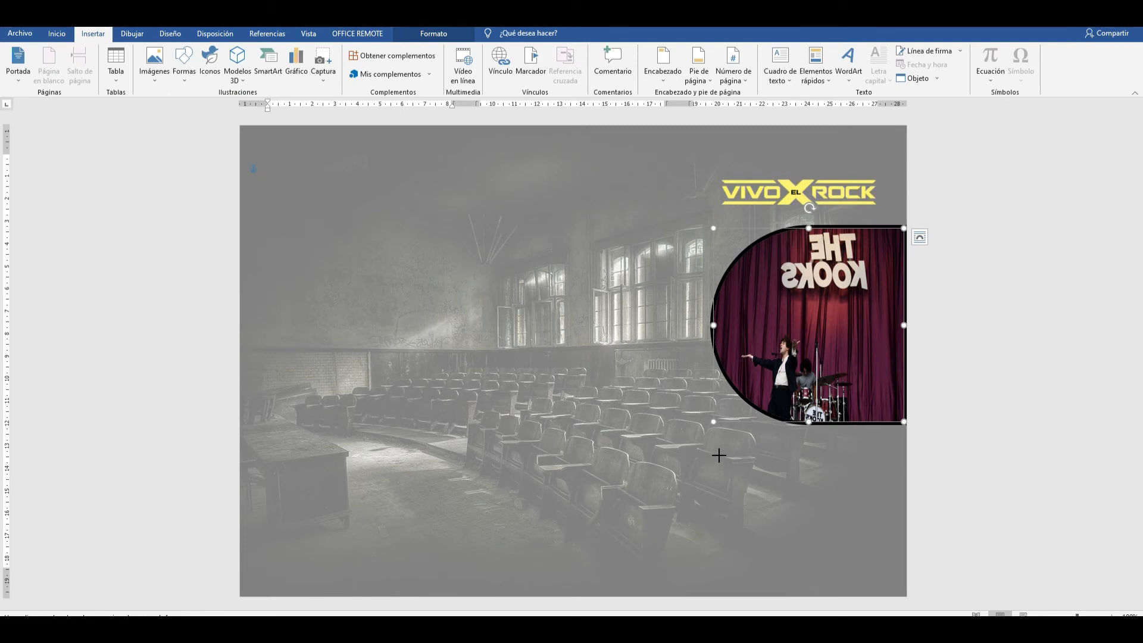
pyautogui.moveTo(712, 444)
pyautogui.mouseDown()
pyautogui.moveTo(880, 512)
pyautogui.moveTo(902, 508)
pyautogui.mouseUp()
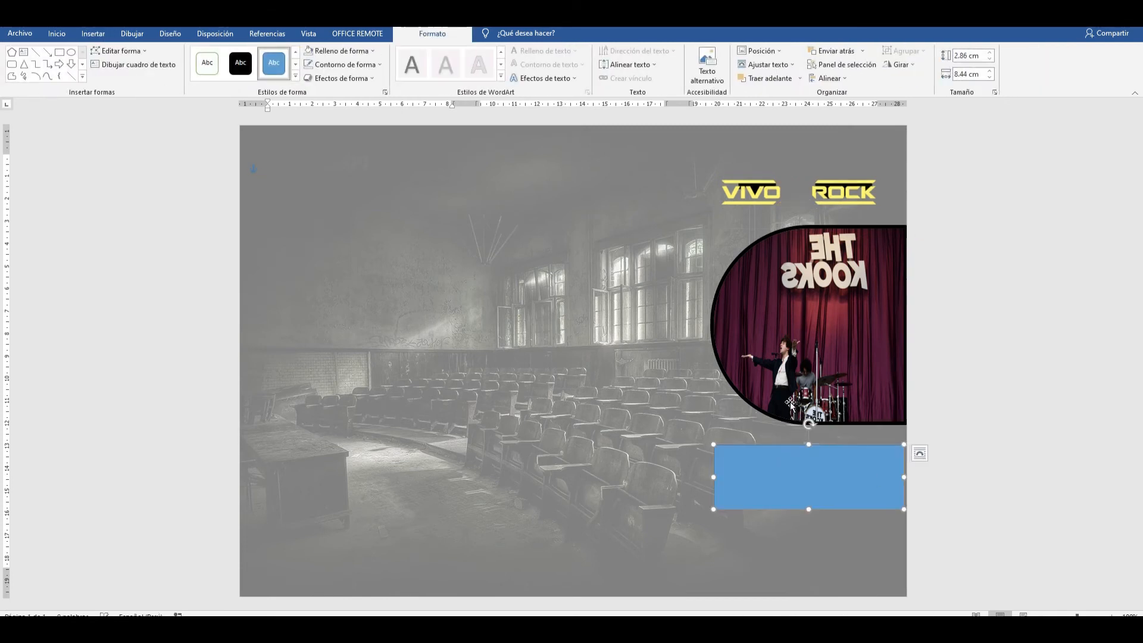
# - Apply the green gradient shape style to the rectangle below the concert picture and remove its outline
pyautogui.click(292, 79)
pyautogui.click(415, 258)
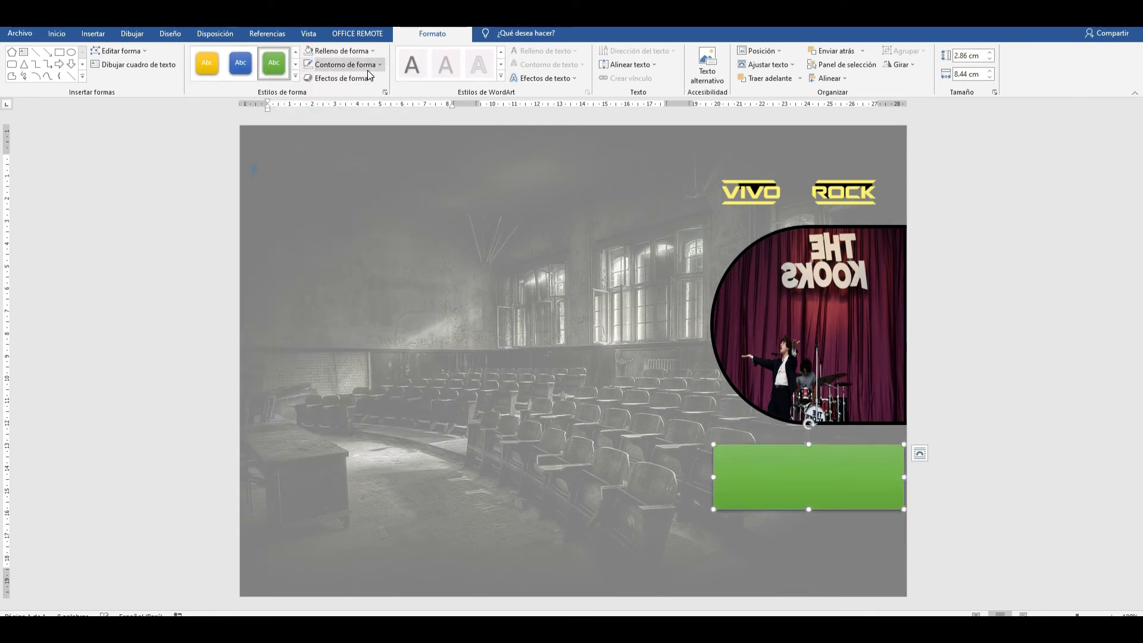
pyautogui.click(357, 64)
pyautogui.click(352, 169)
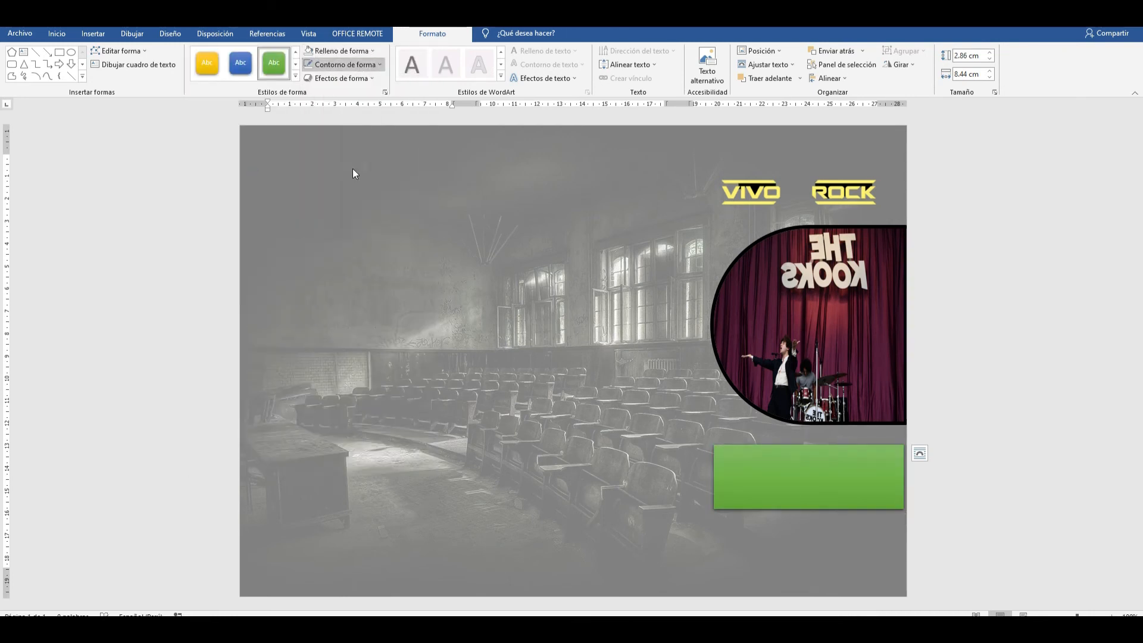
# - Enter three lines in the green rectangle: 'Sábado 23 noviembre 11:00', 'UNIVERSIDAD SAN MARCOS – LIMA' and '15% INTERBANK: S/. 191.00'
pyautogui.click(451, 405)
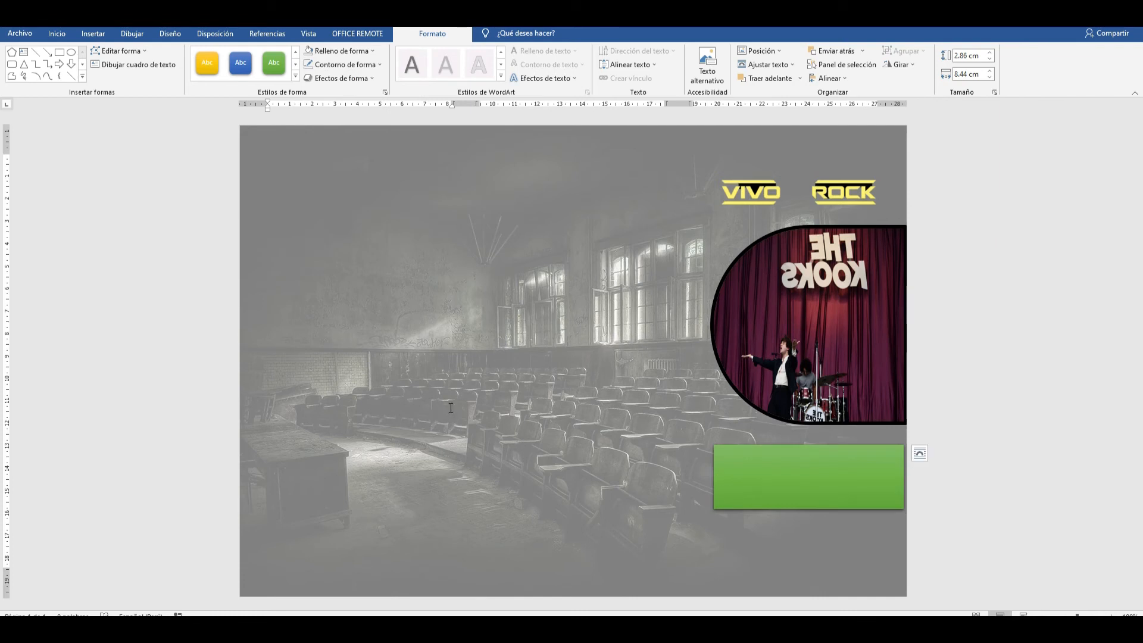
pyautogui.click(844, 462)
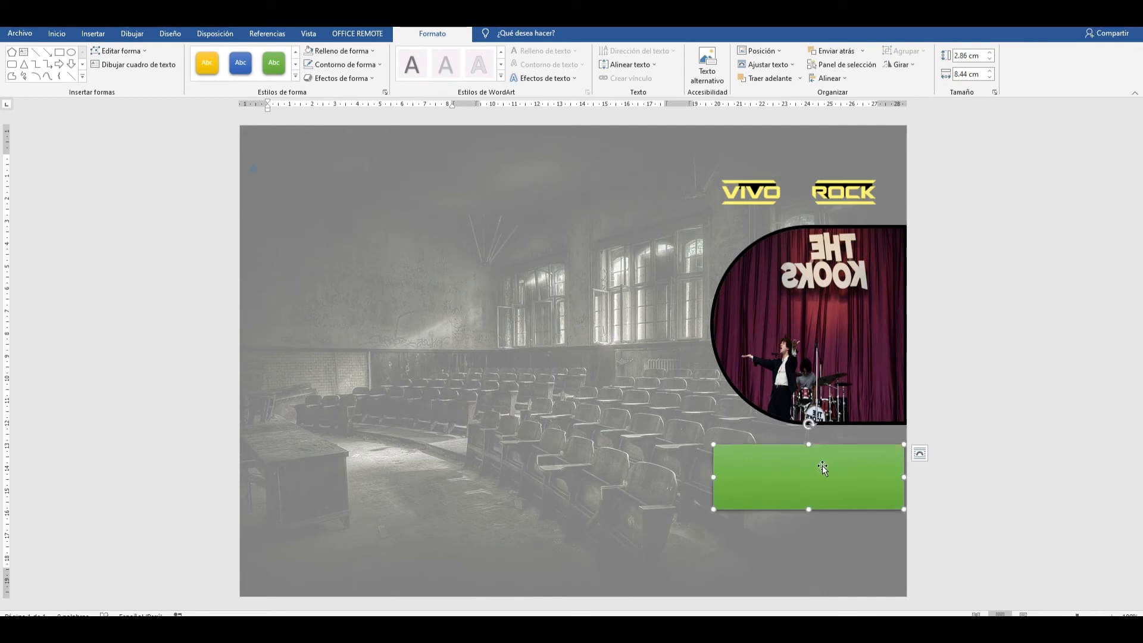
pyautogui.write('Sábado 23 noviembre 11:00 UNIVERSIDAD SAN MARCOS – LIMA 15% INTERBANK: S/. 191.00')
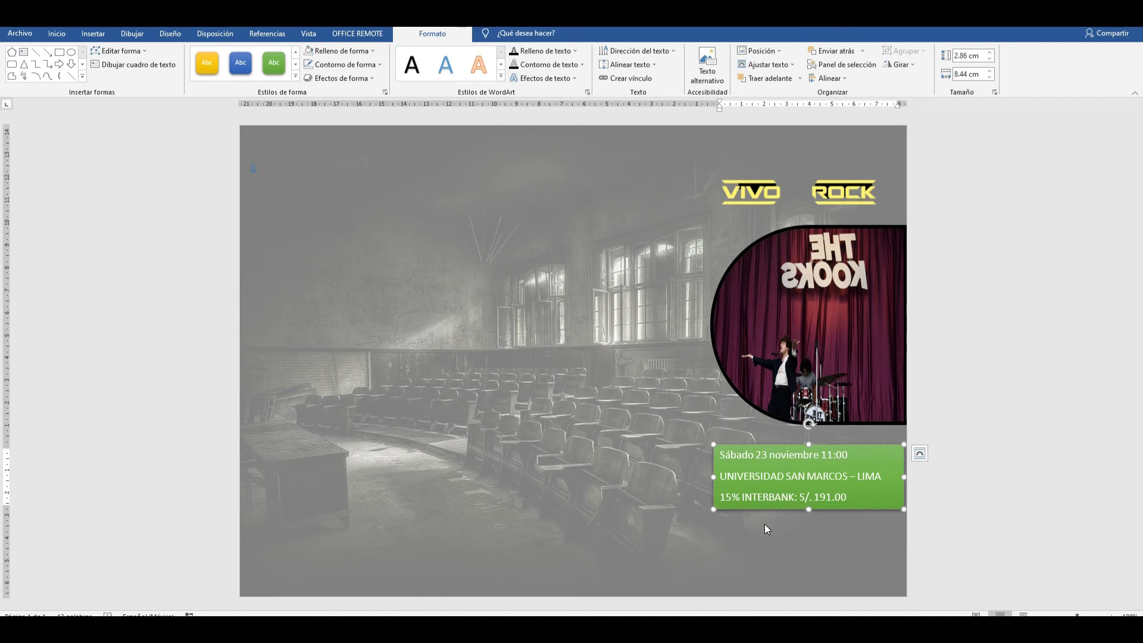
# - Move the VIVO ROCK logo slightly up and to the right above the concert picture
pyautogui.click(680, 479)
pyautogui.moveTo(754, 188)
pyautogui.mouseDown()
pyautogui.moveTo(759, 177)
pyautogui.moveTo(720, 175)
pyautogui.moveTo(753, 179)
pyautogui.mouseUp()
pyautogui.click(446, 253)
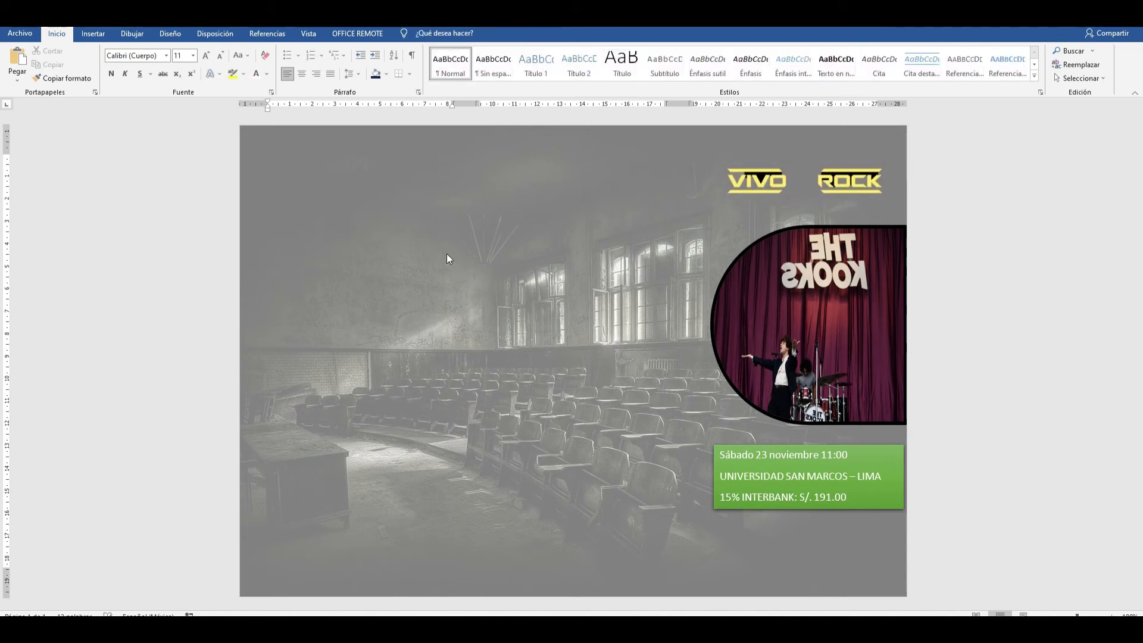
# - Insert the Interbank logo picture from the desktop folder into the document
pyautogui.click(112, 40)
pyautogui.click(153, 75)
pyautogui.click(188, 112)
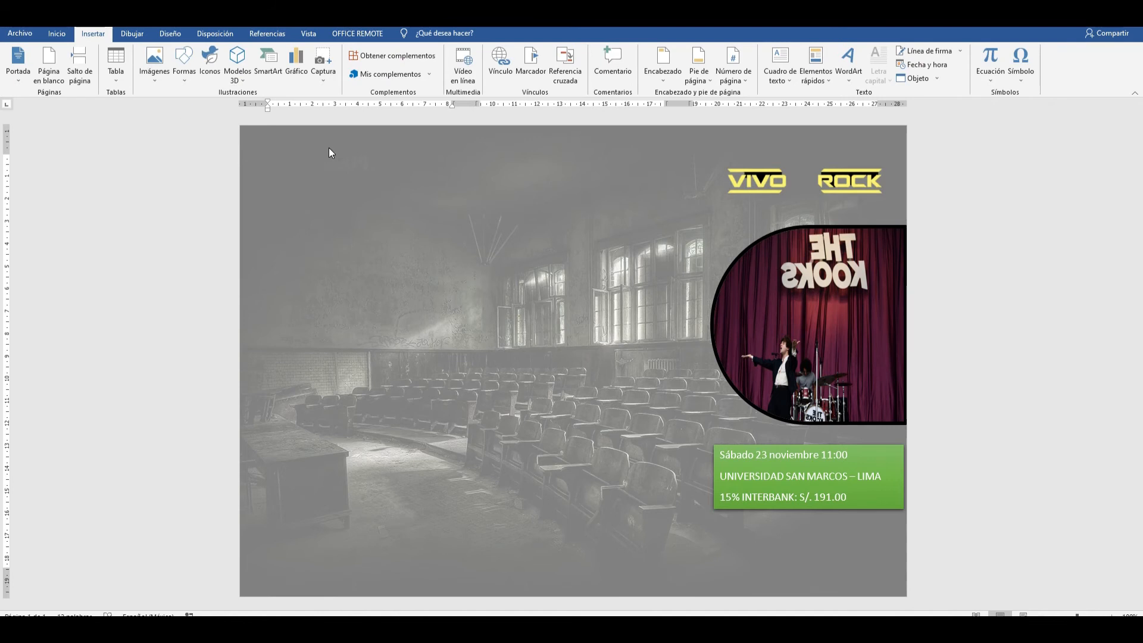
pyautogui.scroll(-5, 312, 182)
pyautogui.scroll(6, 172, 178)
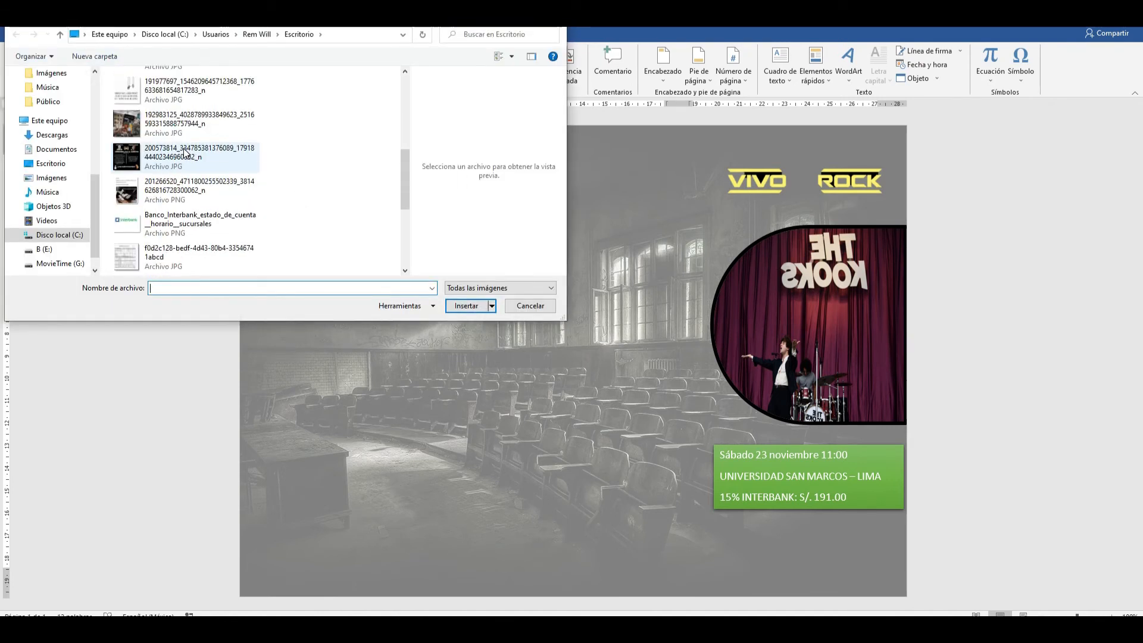
pyautogui.scroll(-2, 185, 153)
pyautogui.scroll(1, 182, 149)
pyautogui.doubleClick(177, 120)
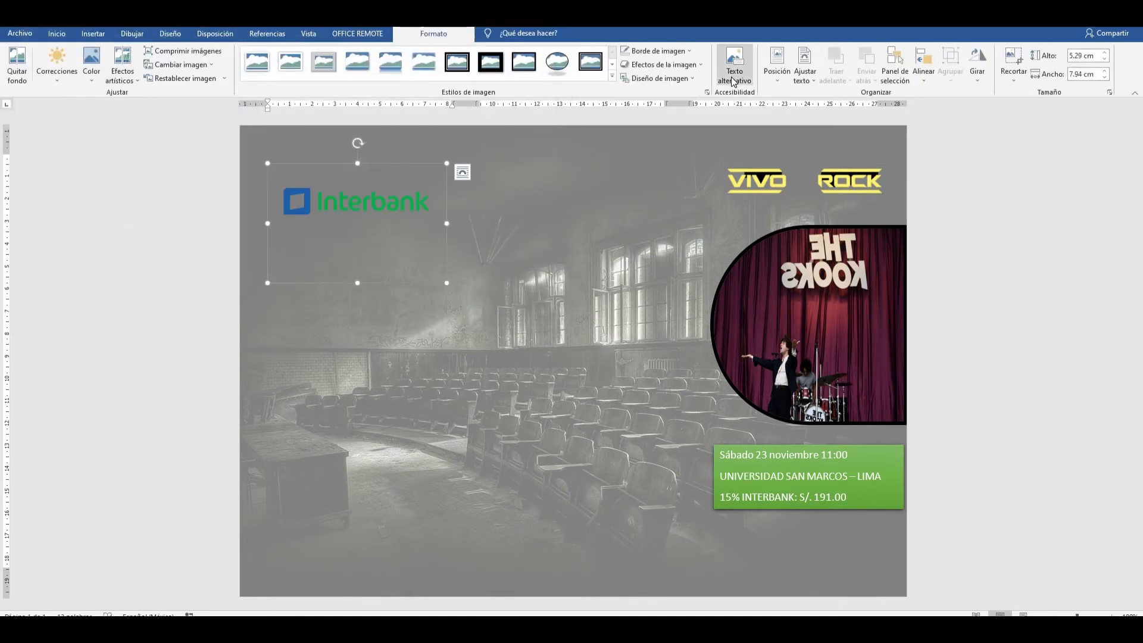
# - Set the Interbank logo's text wrapping to Square (Cuadrado) and move the logo to the middle of the page
pyautogui.click(777, 65)
pyautogui.click(805, 65)
pyautogui.click(839, 107)
pyautogui.moveTo(385, 209); pyautogui.dragTo(587, 297)
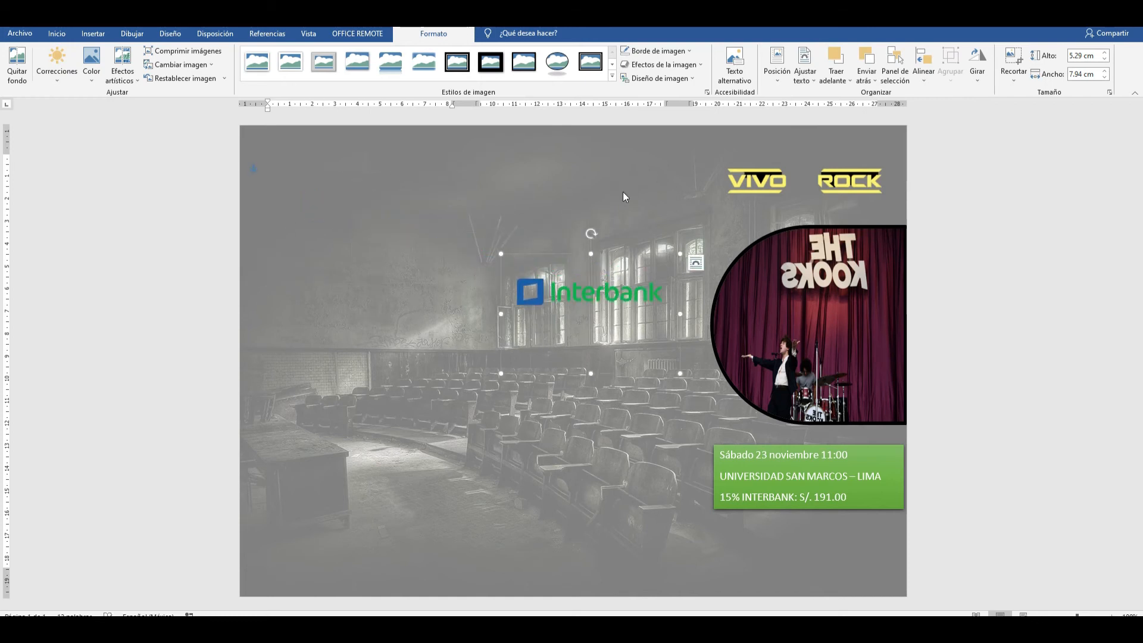
# - Crop the empty area beneath the Interbank logo and place the logo below the green text rectangle
pyautogui.click(1012, 59)
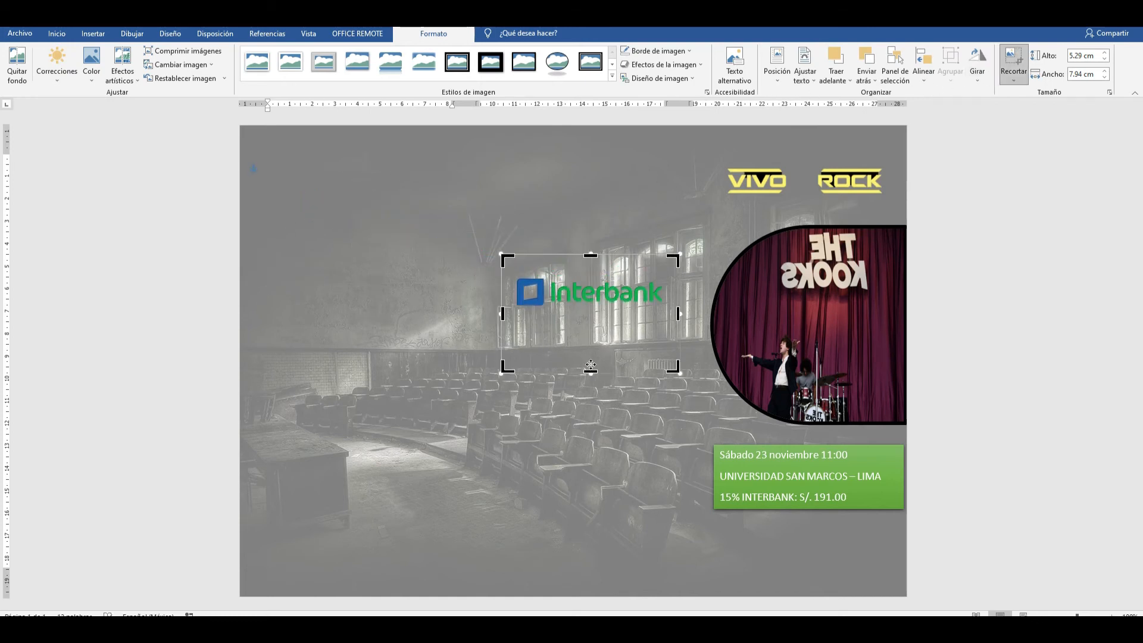
pyautogui.moveTo(590, 373); pyautogui.dragTo(828, 542)
pyautogui.click(601, 386)
# - Move the concert picture up beneath the slightly shifted VIVO ROCK logo and shrink it from its lower-left corner
pyautogui.moveTo(819, 304); pyautogui.dragTo(819, 289)
pyautogui.moveTo(868, 184); pyautogui.dragTo(871, 185)
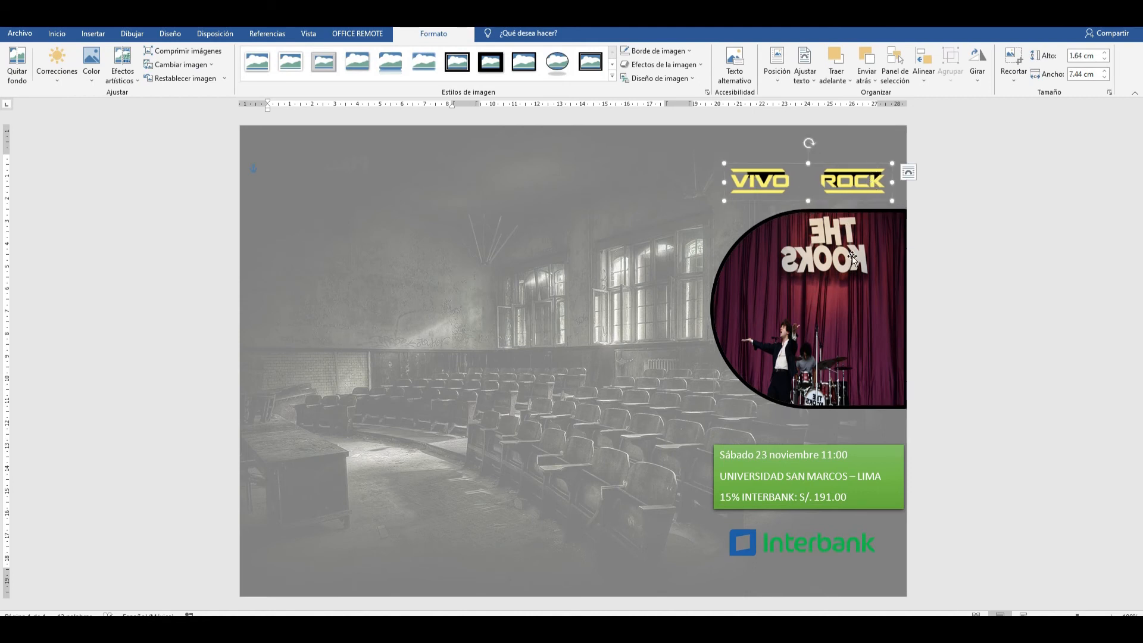
pyautogui.moveTo(852, 256); pyautogui.dragTo(851, 251)
pyautogui.moveTo(716, 398); pyautogui.dragTo(746, 367)
# - Move the green text rectangle up to just below the concert picture and the Interbank logo to just below the rectangle
pyautogui.click(789, 446)
pyautogui.moveTo(795, 423); pyautogui.dragTo(795, 357)
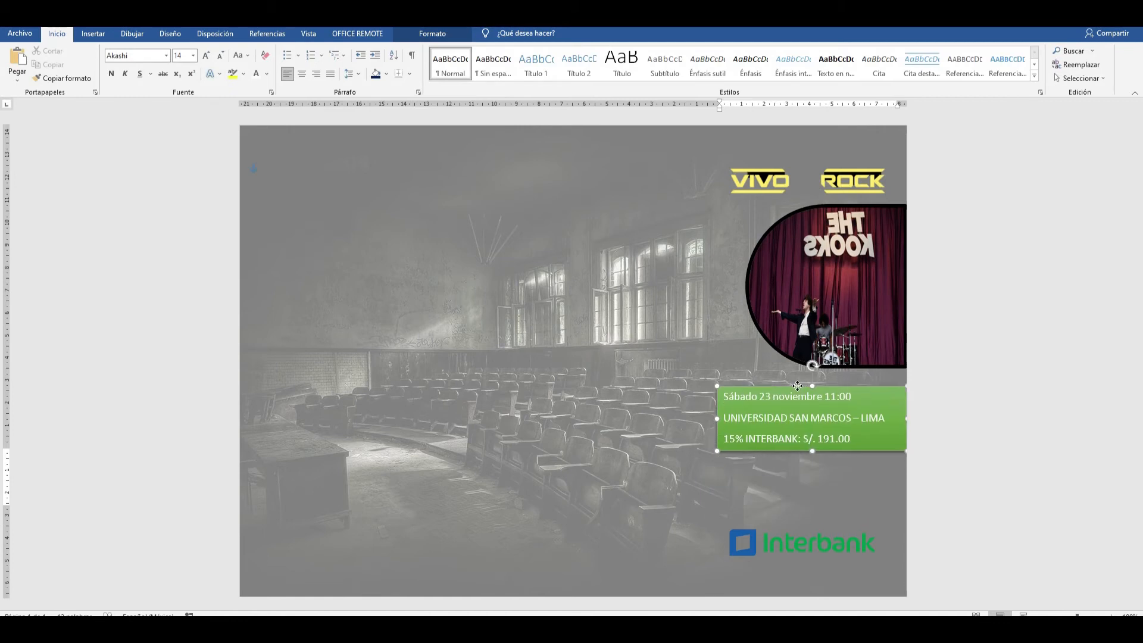
pyautogui.moveTo(762, 537); pyautogui.dragTo(759, 465)
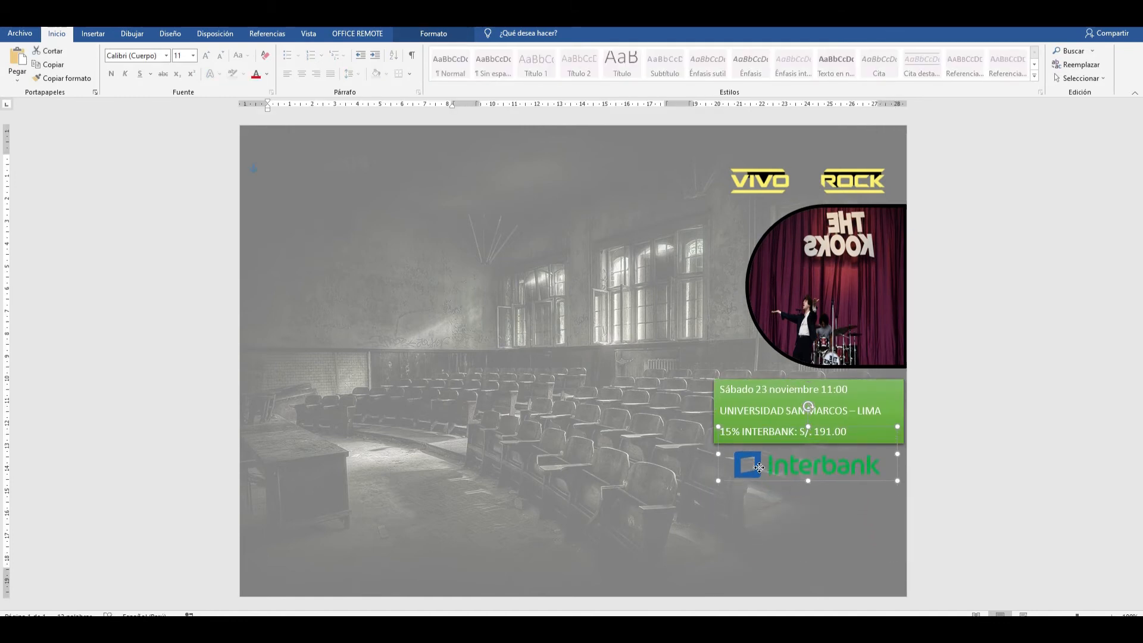
# - Insert the Yape picture file 'logo' from the desktop folder into the document
pyautogui.click(665, 459)
pyautogui.click(110, 34)
pyautogui.click(154, 63)
pyautogui.click(182, 106)
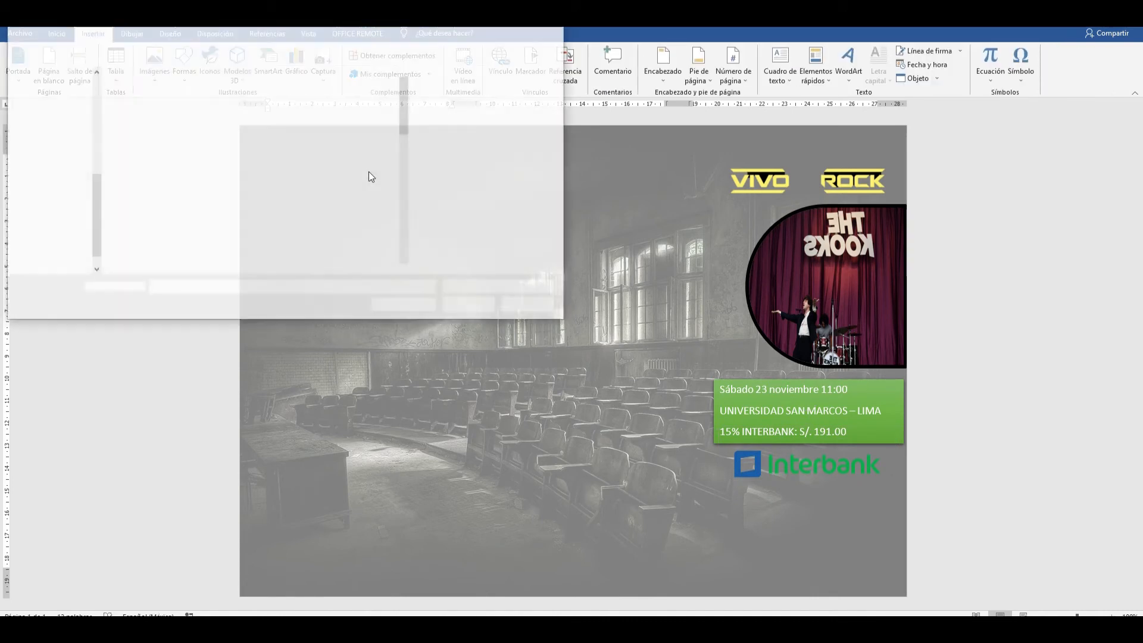
pyautogui.moveTo(404, 113); pyautogui.dragTo(405, 243)
pyautogui.doubleClick(148, 125)
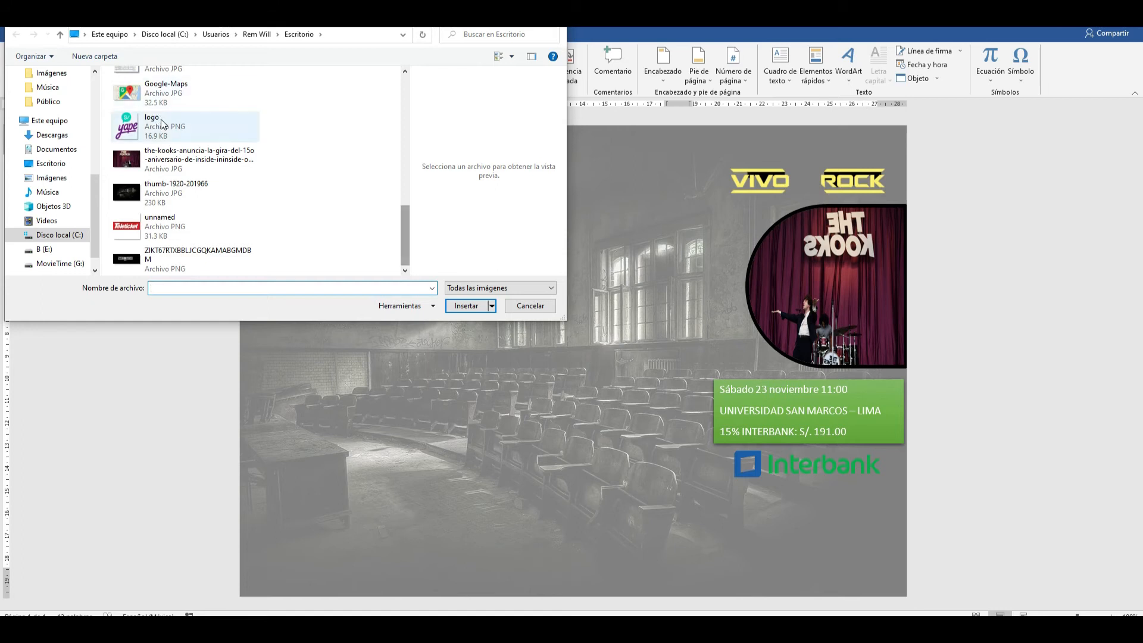
pyautogui.moveTo(321, 233)
pyautogui.mouseDown()
pyautogui.moveTo(357, 238)
pyautogui.moveTo(343, 231)
pyautogui.mouseUp()
# - Wrap the Yape logo as Square (Cuadrado), shrink it to about 3.06 cm by 2.49 cm and place it below the Interbank logo
pyautogui.click(805, 71)
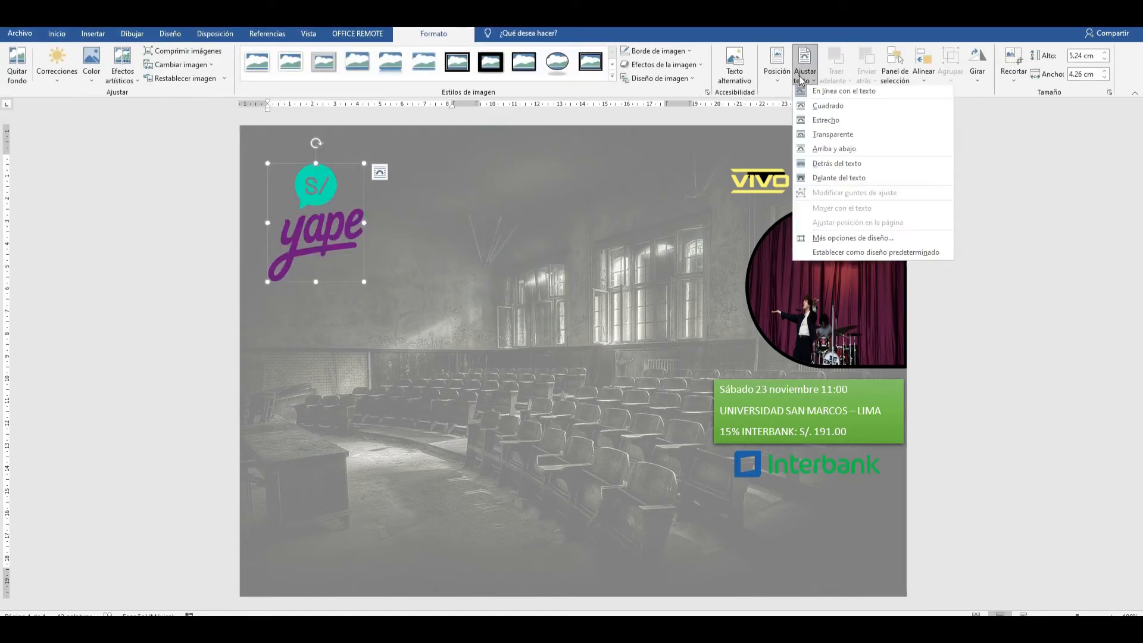
pyautogui.click(821, 108)
pyautogui.moveTo(292, 229); pyautogui.dragTo(809, 488)
pyautogui.moveTo(838, 528); pyautogui.dragTo(827, 527)
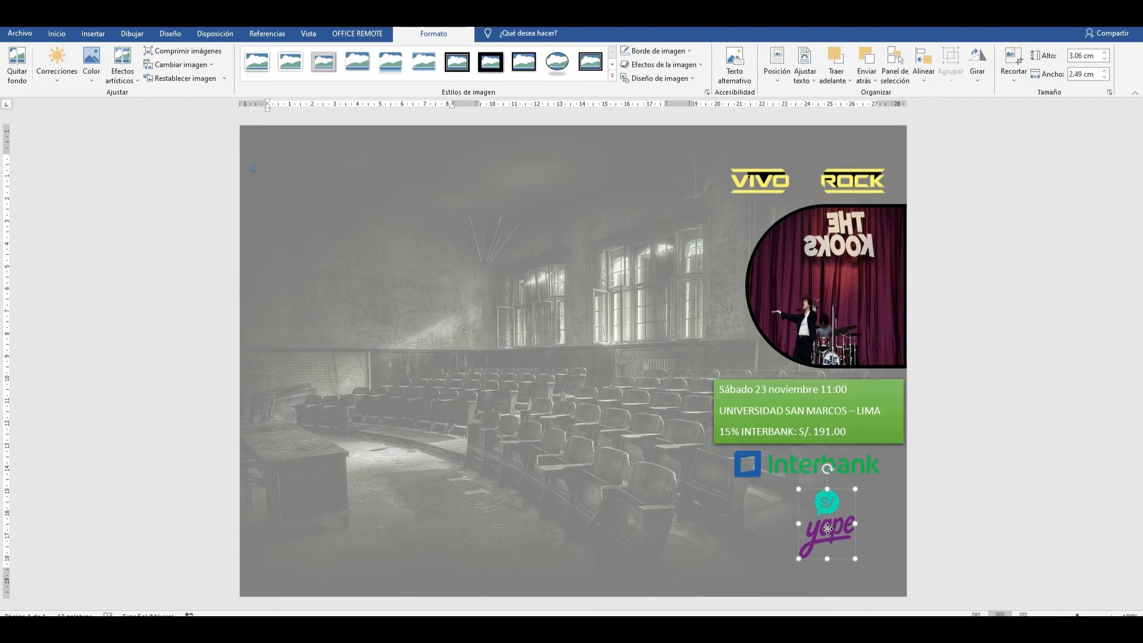
# - Recolor the Yape logo with the light gold variation
pyautogui.click(57, 65)
pyautogui.click(91, 66)
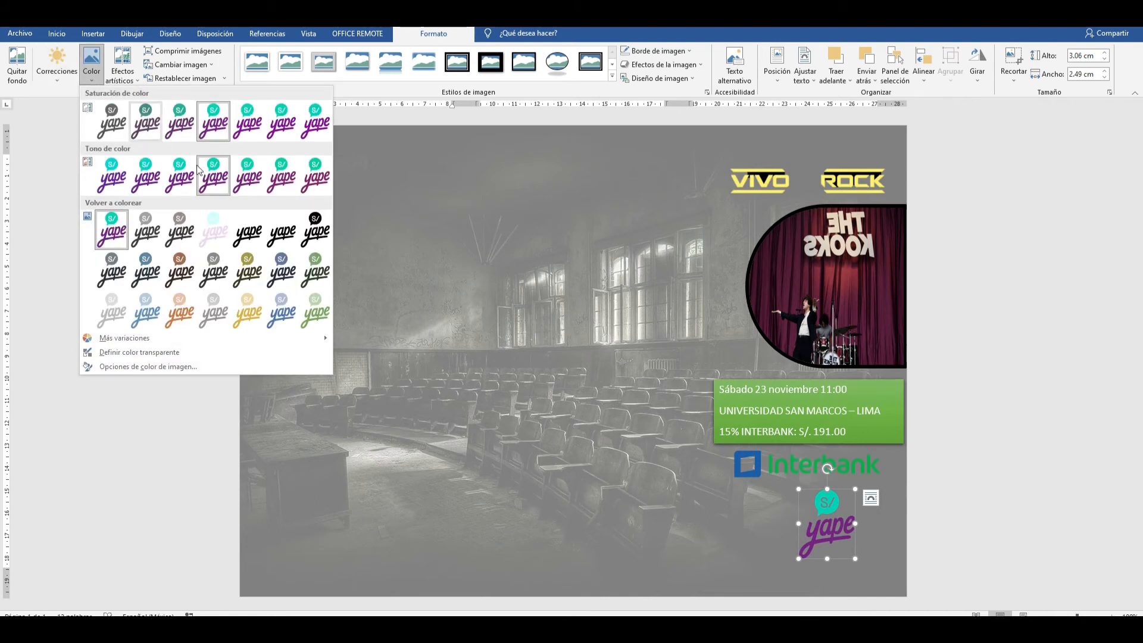
pyautogui.click(257, 308)
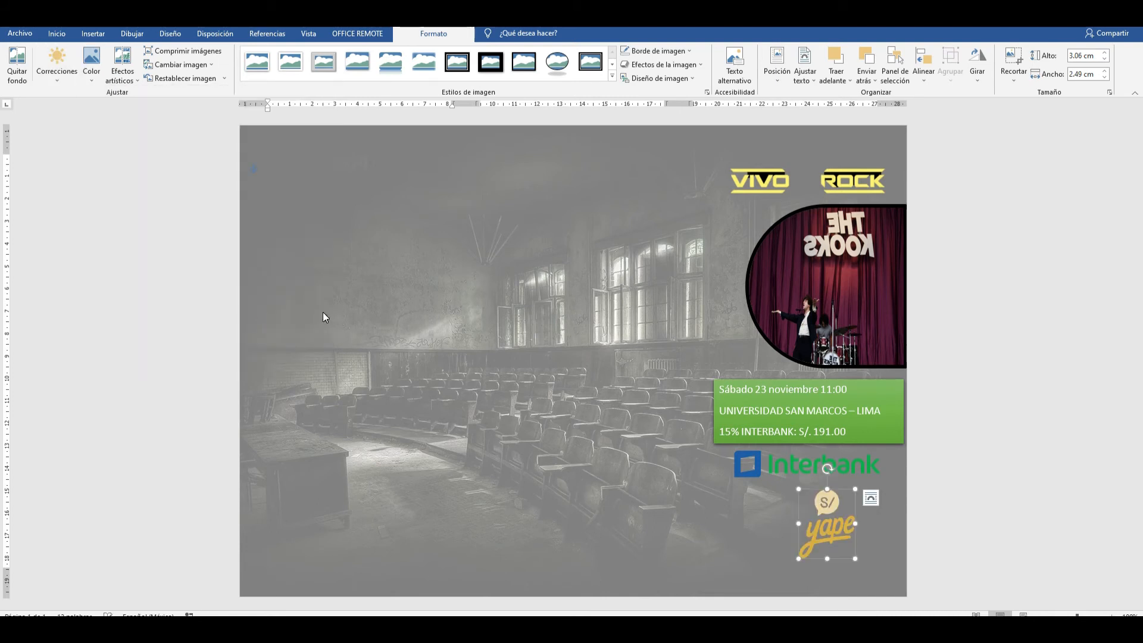
pyautogui.click(427, 319)
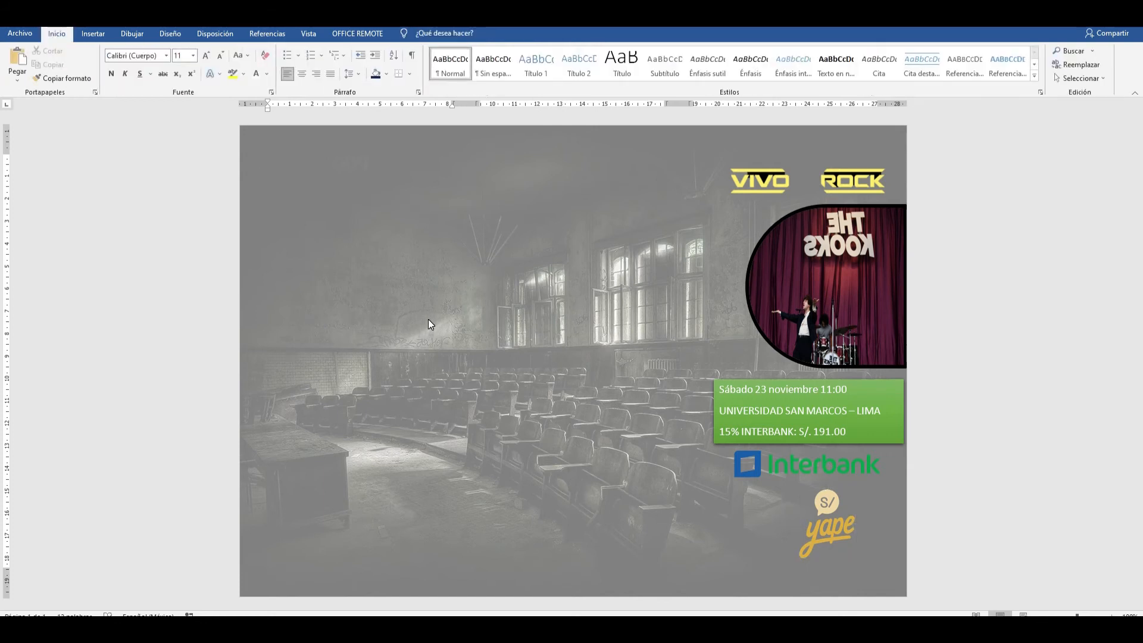
# - Open the sample document Triptico_1 to examine its three-panel layout and return to the concert triptych
pyautogui.click(1101, 18)
pyautogui.doubleClick(102, 395)
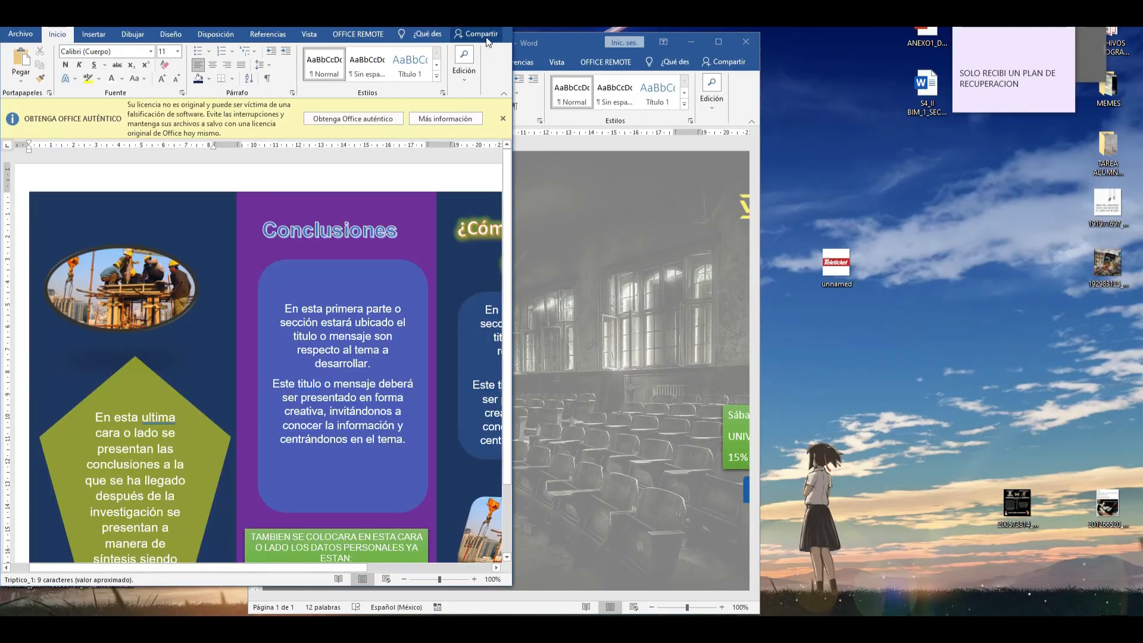
pyautogui.click(471, 14)
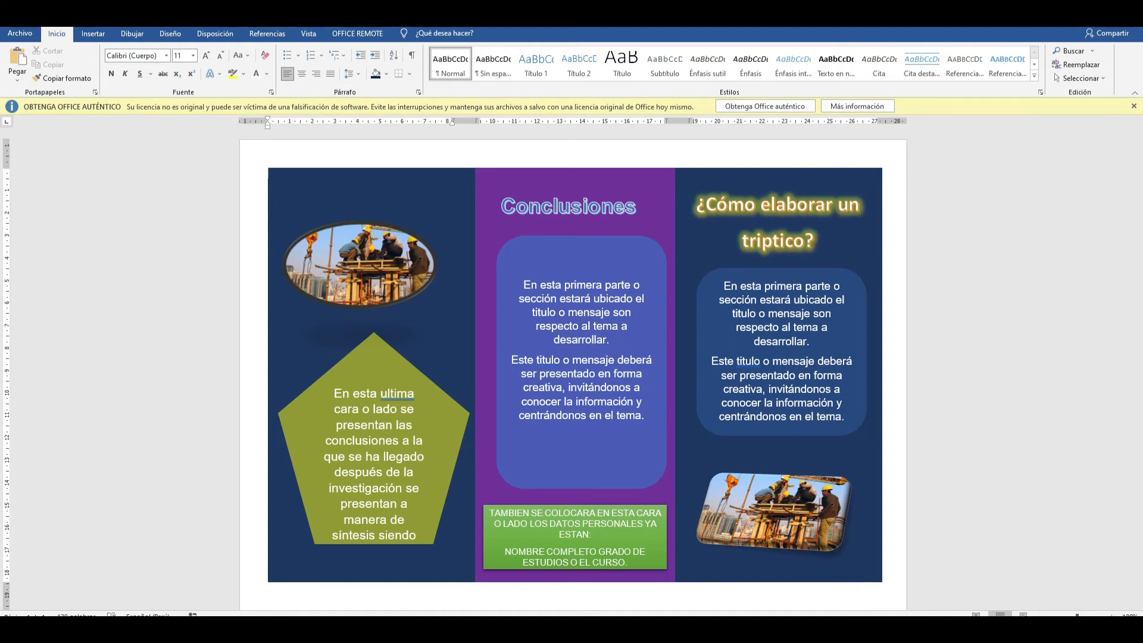
pyautogui.click(1074, 14)
pyautogui.click(718, 41)
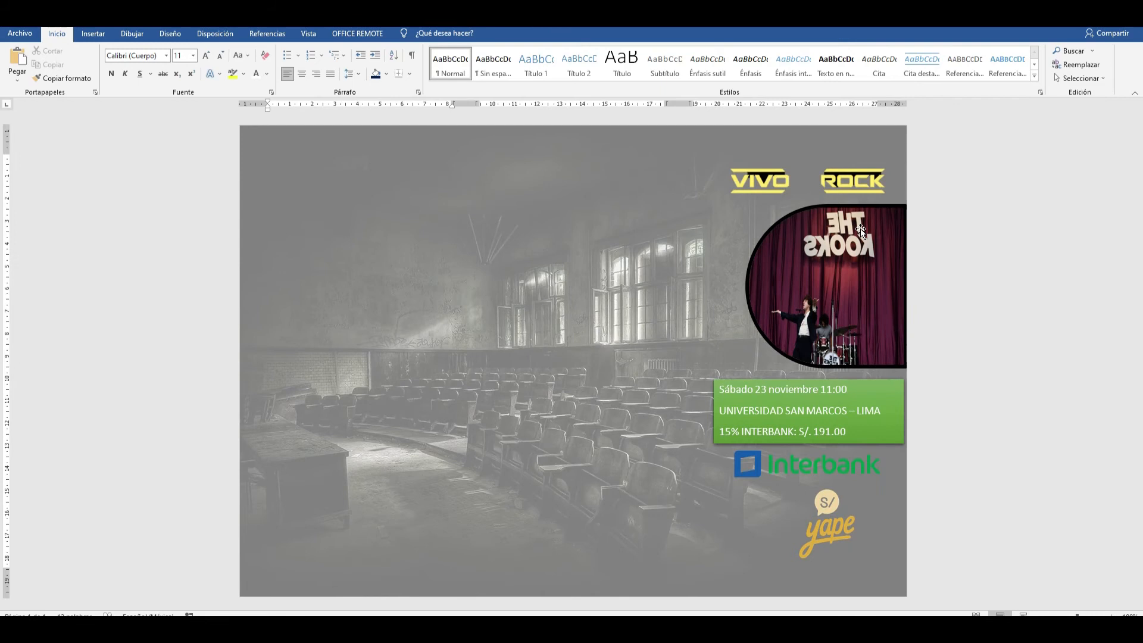
# - In the green rectangle's shape formatting, try 47% transparency on the first gradient stop and recolor that stop light blue
pyautogui.click(882, 434)
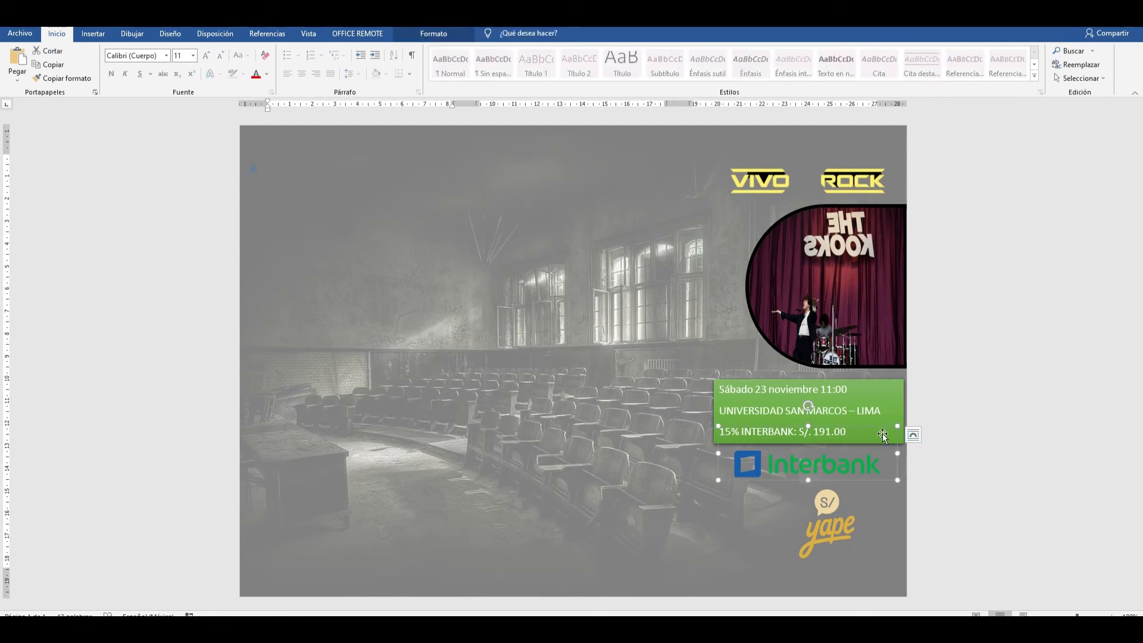
pyautogui.click(895, 406)
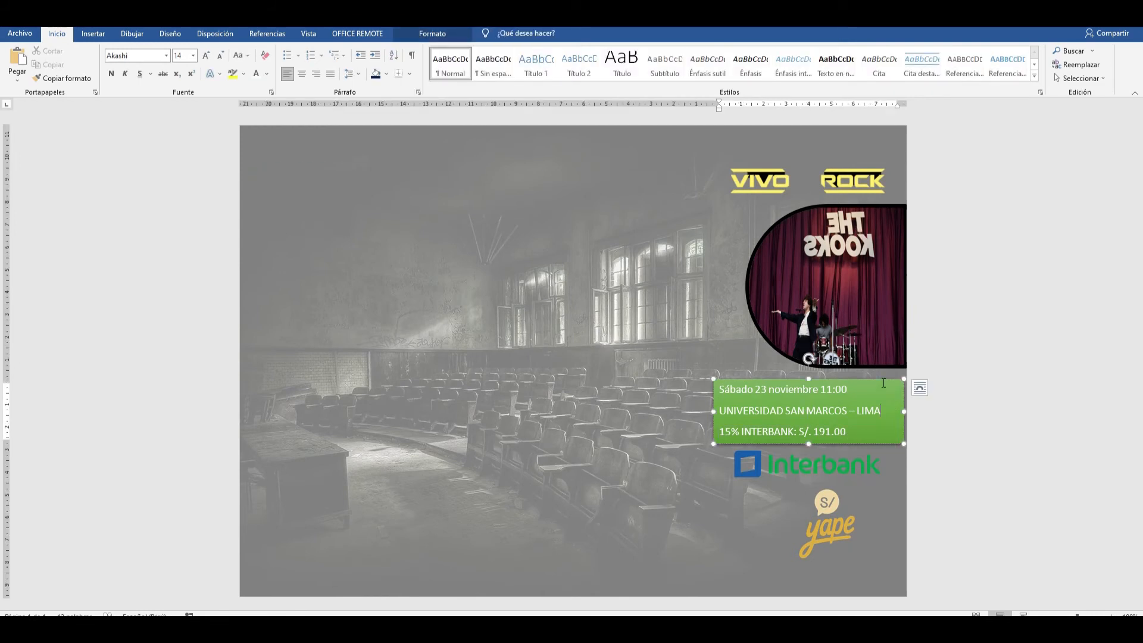
pyautogui.rightClick(883, 380)
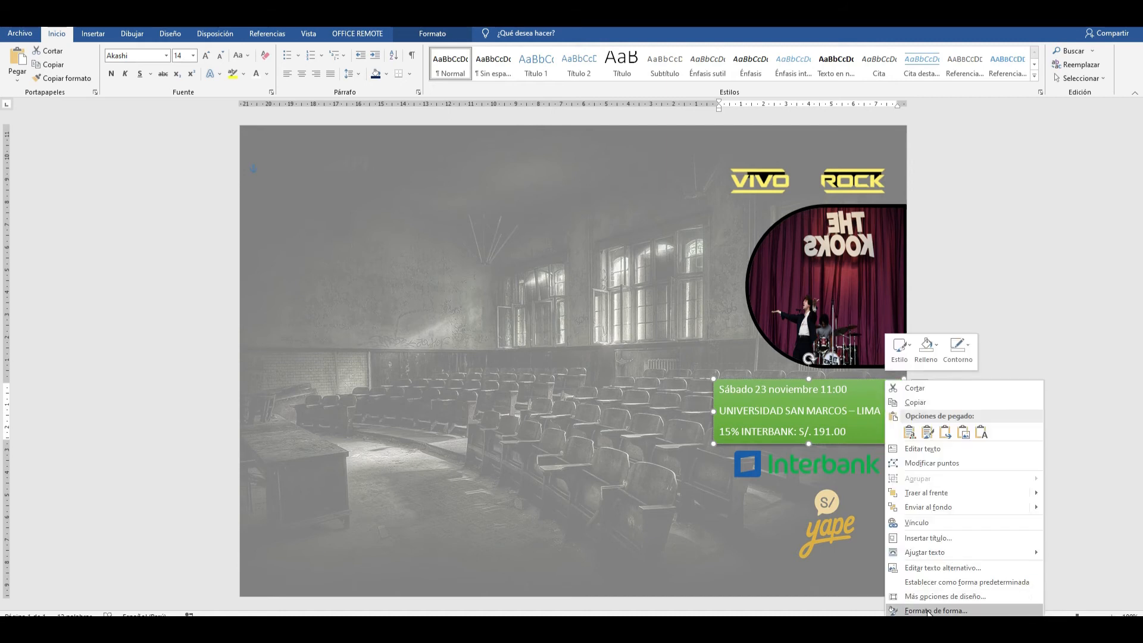
pyautogui.press('Escape')
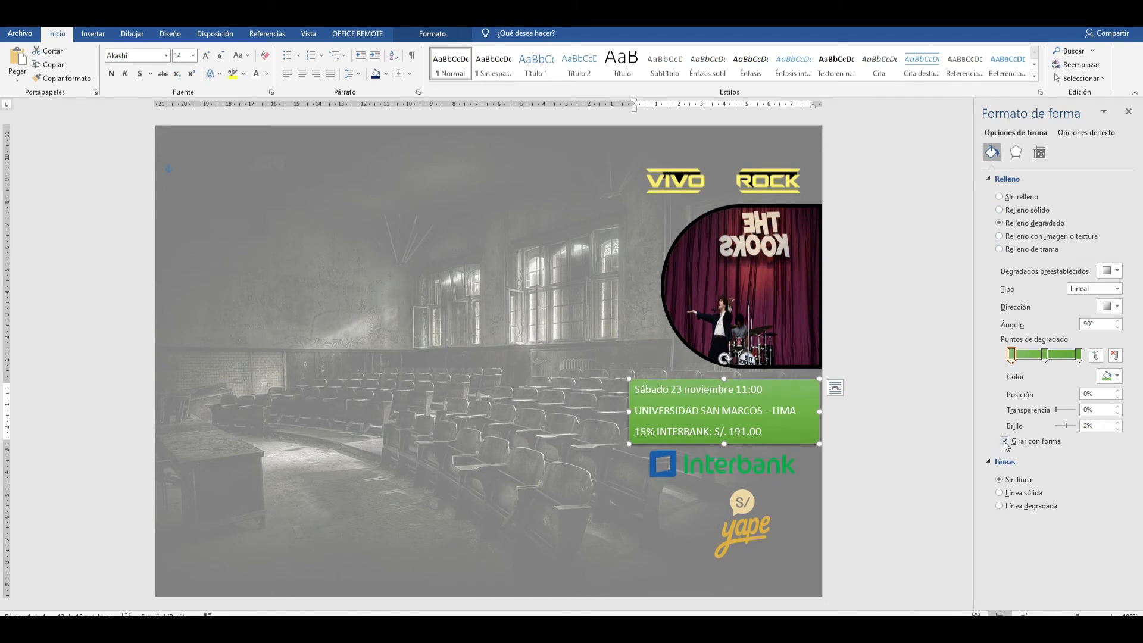
pyautogui.moveTo(1058, 410); pyautogui.dragTo(1068, 410)
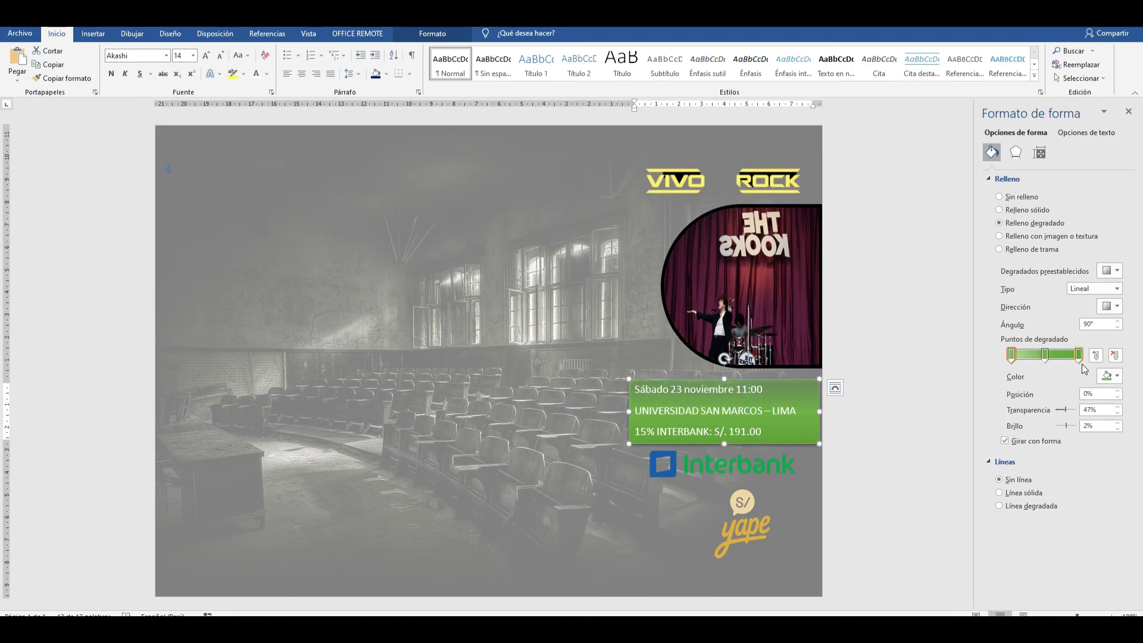
pyautogui.click(1110, 376)
pyautogui.click(1105, 469)
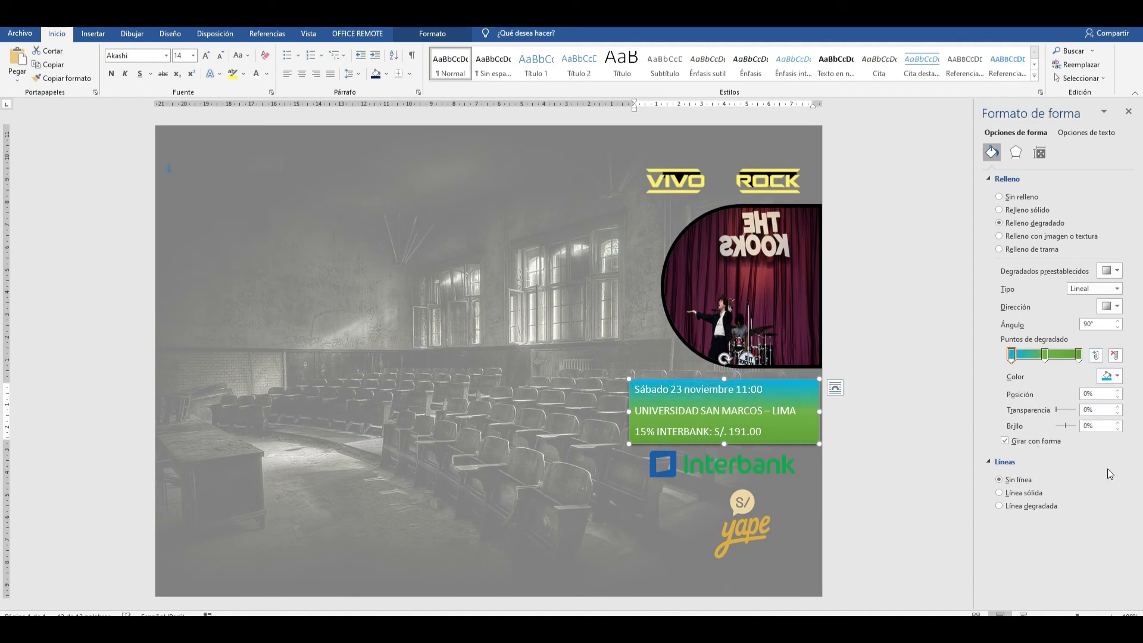
pyautogui.click(853, 449)
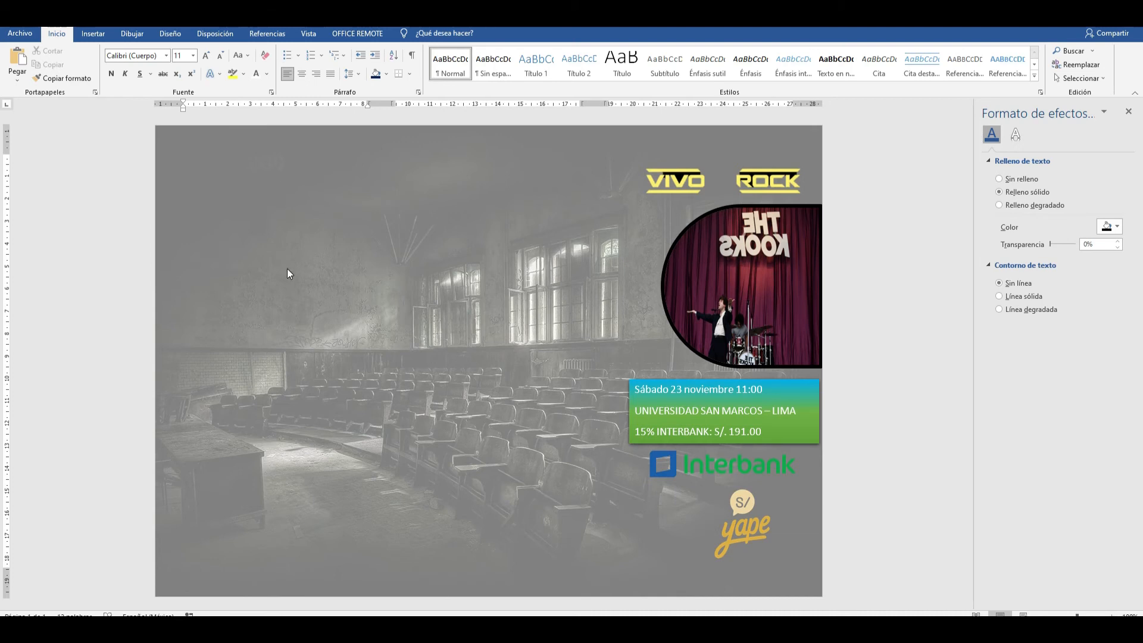
# - Duplicate the blue-green text rectangle and move the copy to the left side of the page at mid-height
pyautogui.click(680, 388)
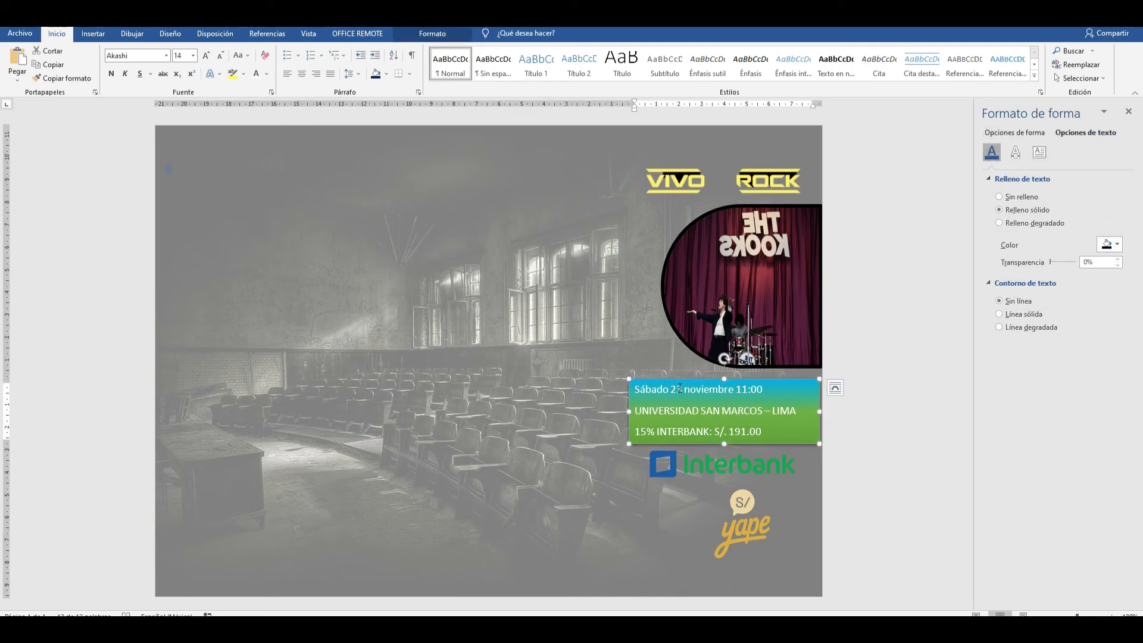
pyautogui.hotkey('ctrl', 'c')
pyautogui.hotkey('ctrl', 'v')
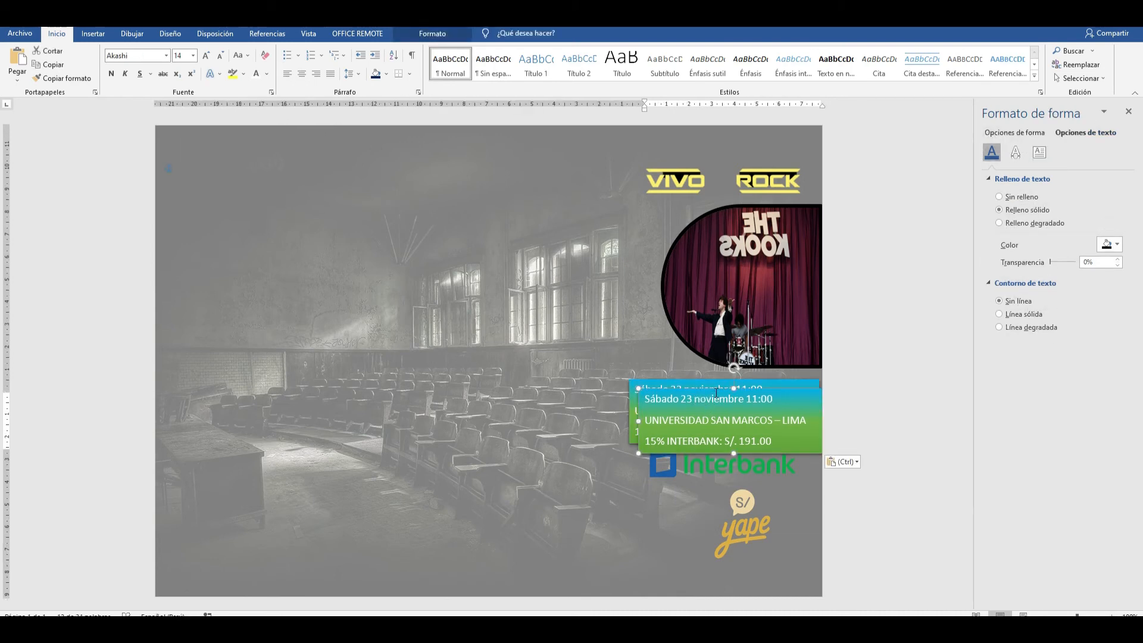
pyautogui.moveTo(716, 393); pyautogui.dragTo(231, 326)
# - Replace the copied rectangle's text with the centered word 'LUGAR' in capitals
pyautogui.moveTo(295, 378); pyautogui.dragTo(118, 307)
pyautogui.press('Delete')
pyautogui.write('lugar')
pyautogui.moveTo(206, 347); pyautogui.dragTo(268, 354)
pyautogui.press('BackSpace')
pyautogui.write('LUGAR')
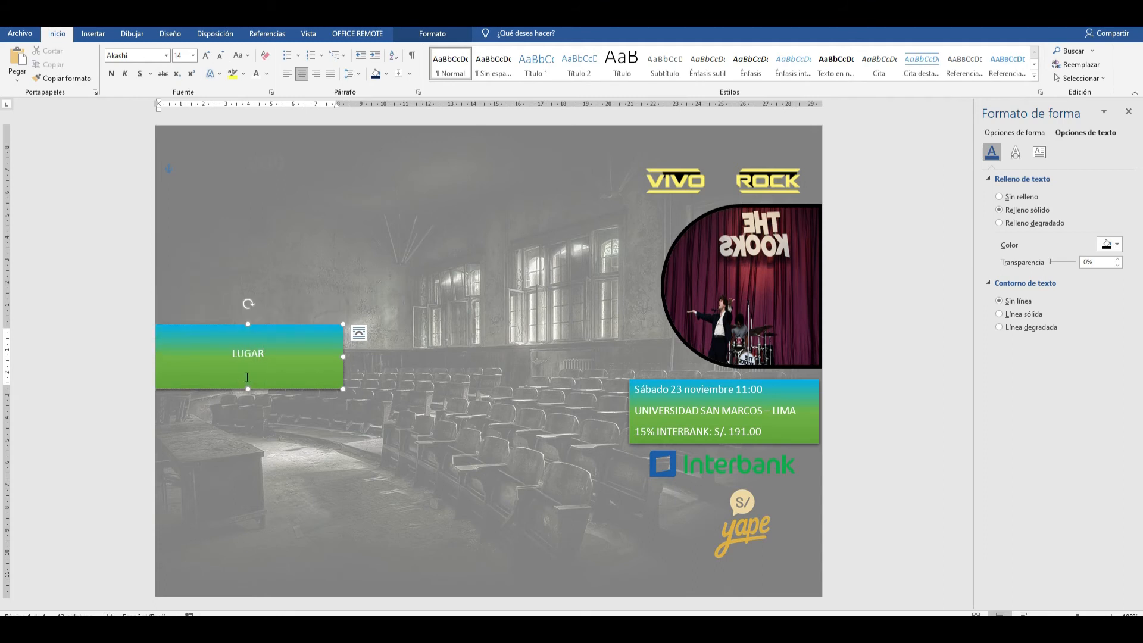
# - Set the word LUGAR in DejaVu Sans Condensed and shrink its rectangle to a compact label in the left panel
pyautogui.moveTo(242, 389); pyautogui.dragTo(261, 373)
pyautogui.doubleClick(253, 346)
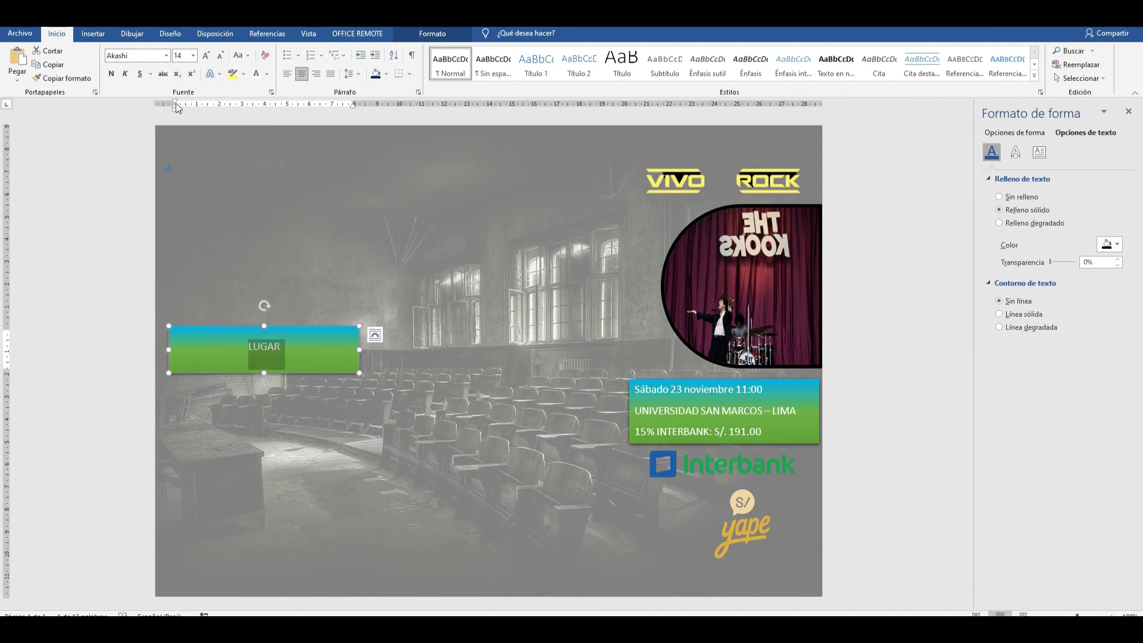
pyautogui.click(166, 56)
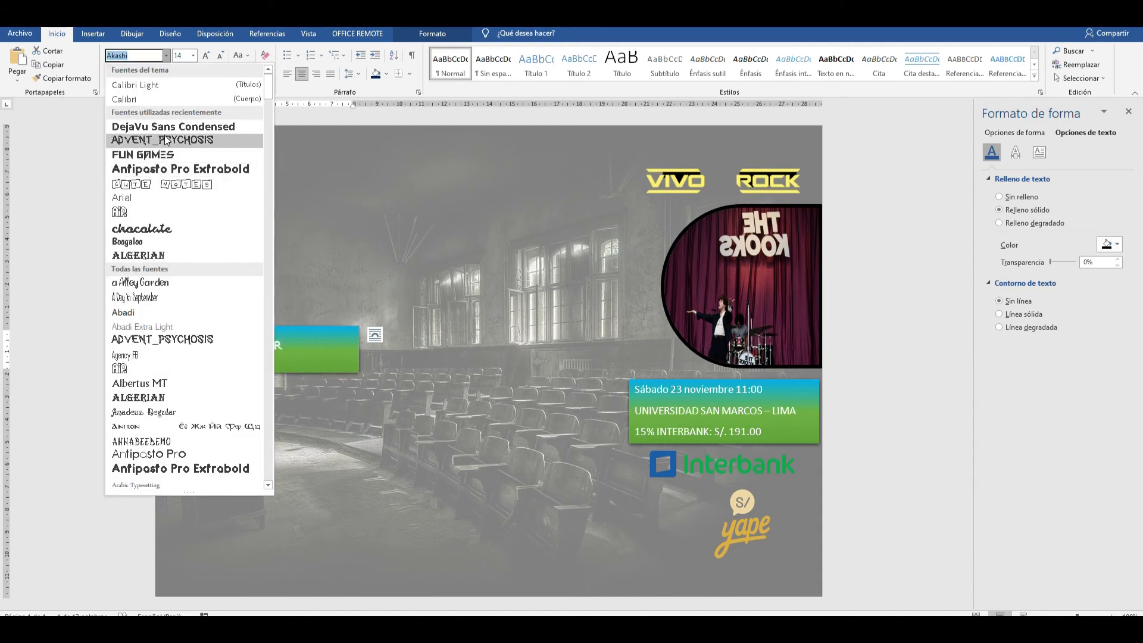
pyautogui.click(172, 127)
pyautogui.click(284, 325)
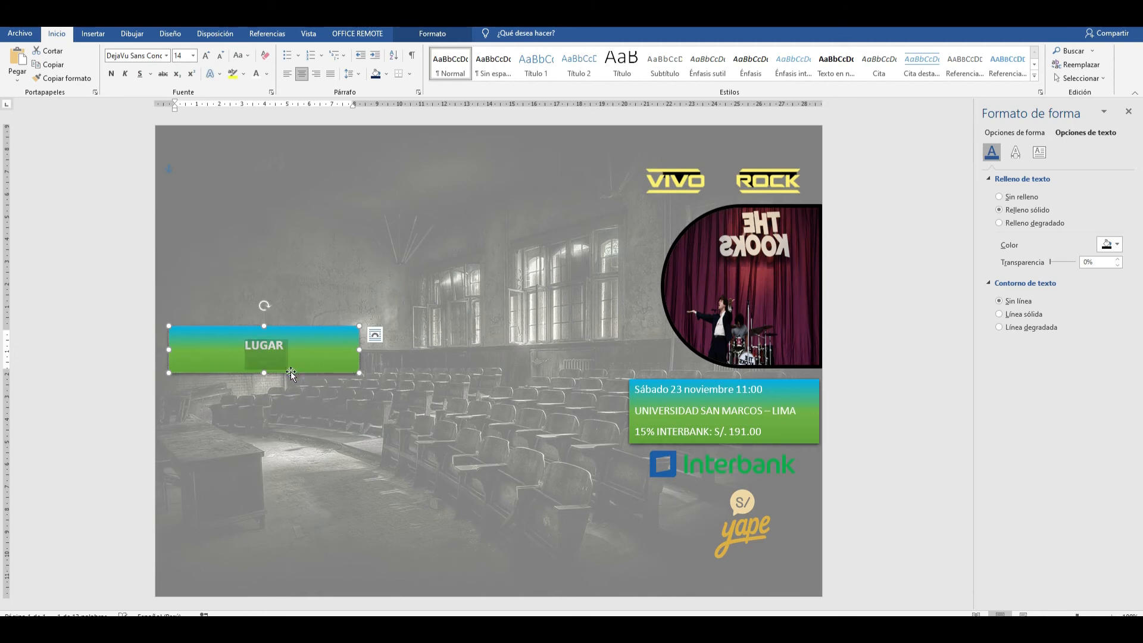
pyautogui.moveTo(265, 373); pyautogui.dragTo(312, 344)
pyautogui.click(296, 332)
pyautogui.click(327, 356)
# - Insert the Google-Maps picture from the desktop folder into the triptych
pyautogui.click(93, 34)
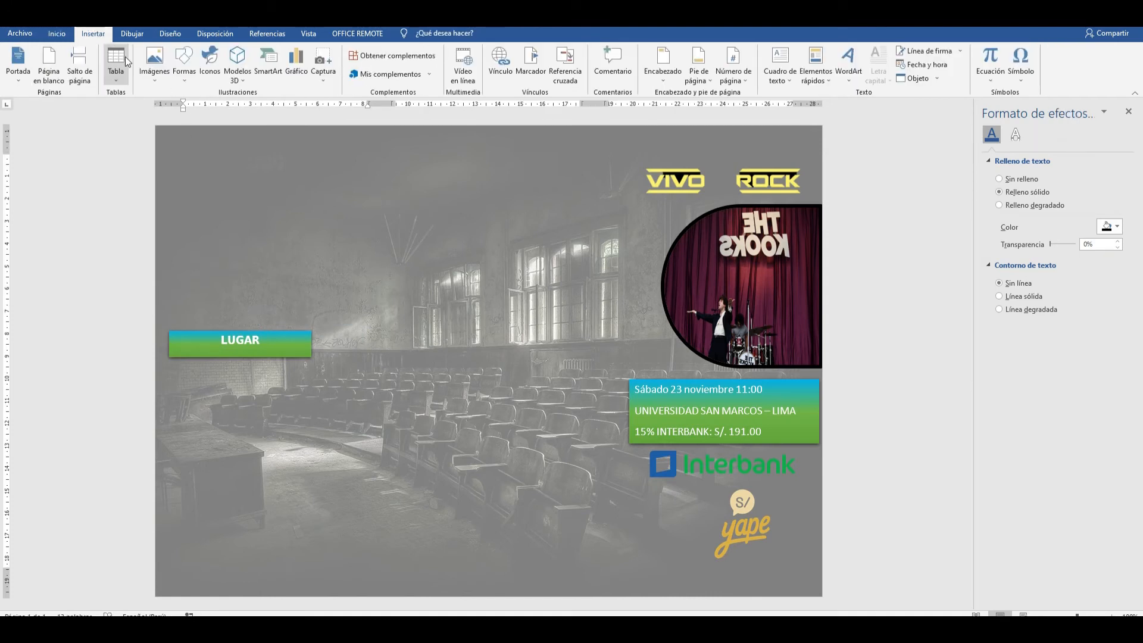
pyautogui.click(154, 63)
pyautogui.click(188, 109)
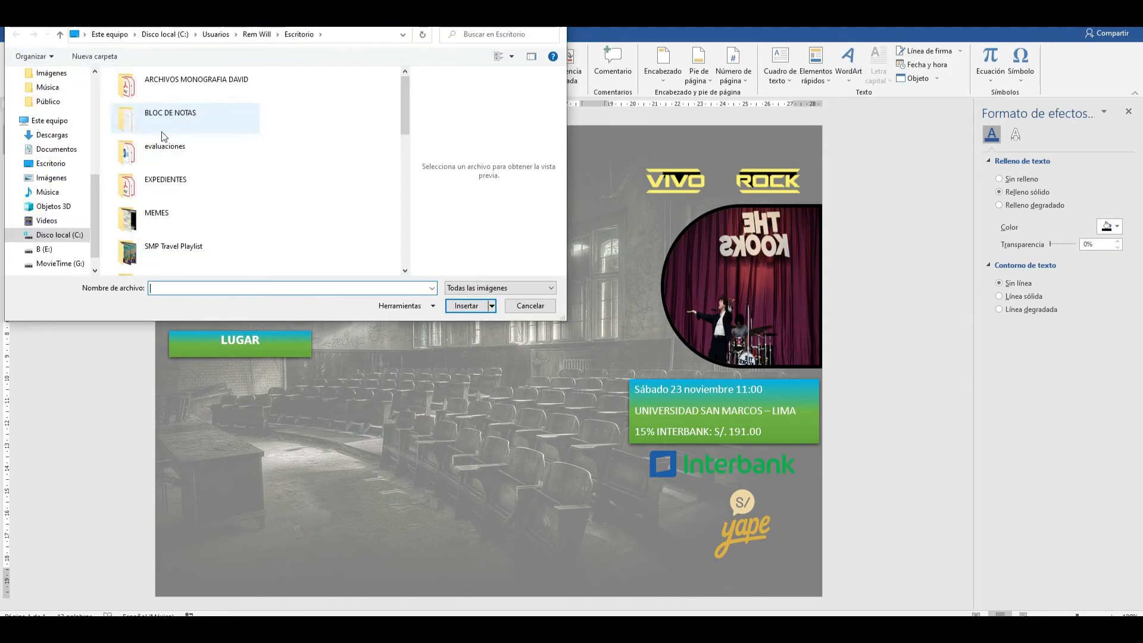
pyautogui.scroll(-1, 402, 123)
pyautogui.moveTo(402, 128); pyautogui.dragTo(401, 211)
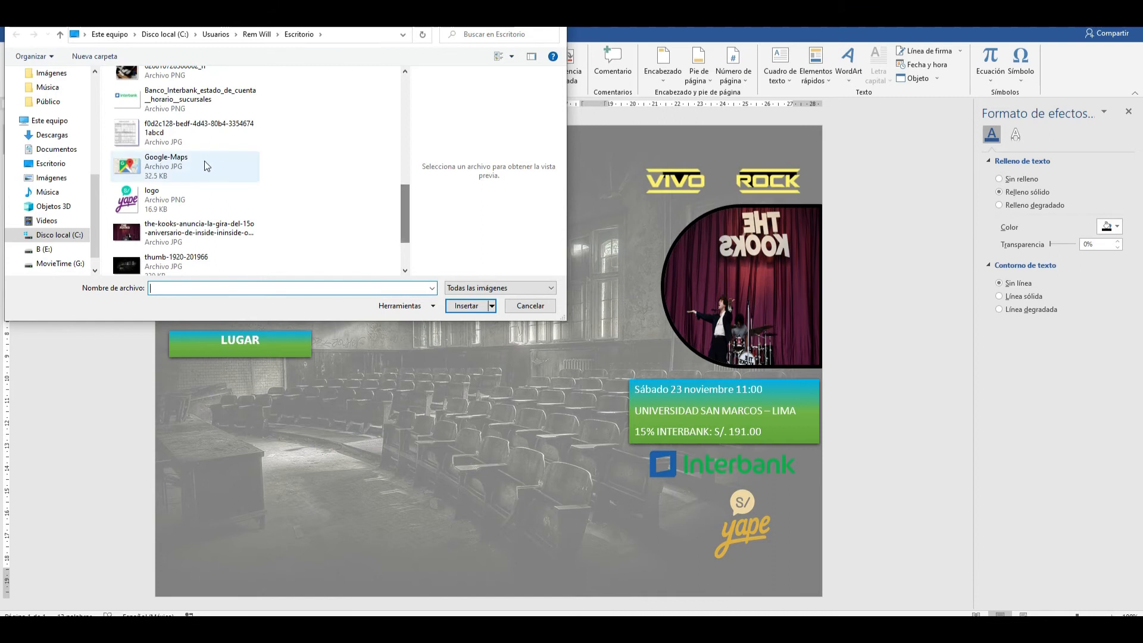
pyautogui.doubleClick(205, 160)
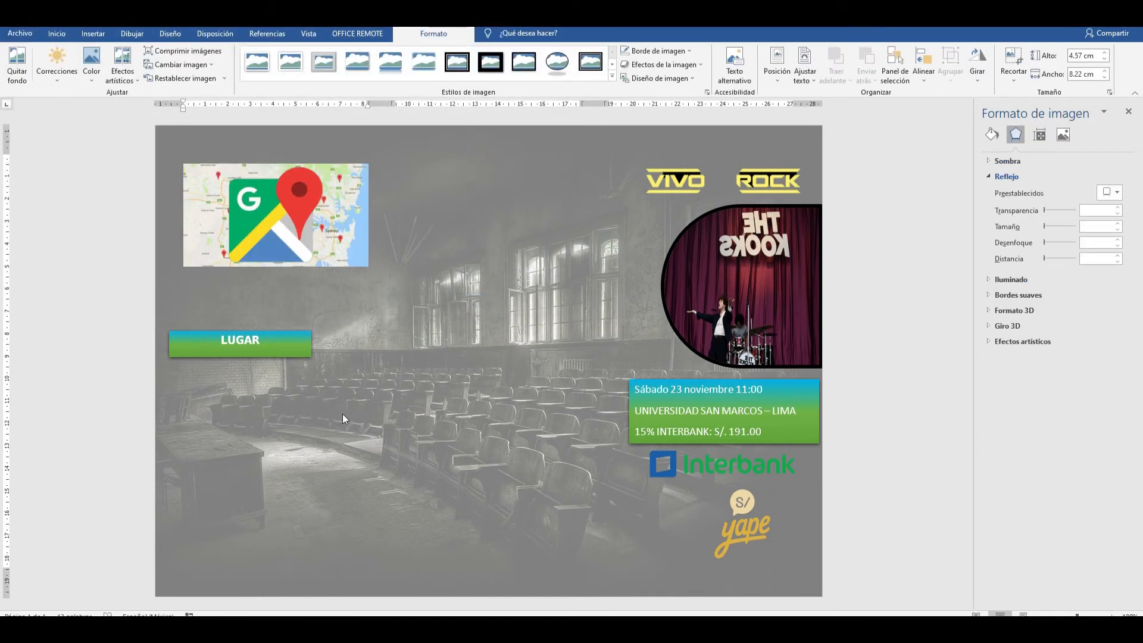
# - Change the map picture's text wrapping so it floats freely and move it beneath the LUGAR label
pyautogui.click(810, 84)
pyautogui.click(798, 134)
pyautogui.moveTo(341, 232); pyautogui.dragTo(327, 463)
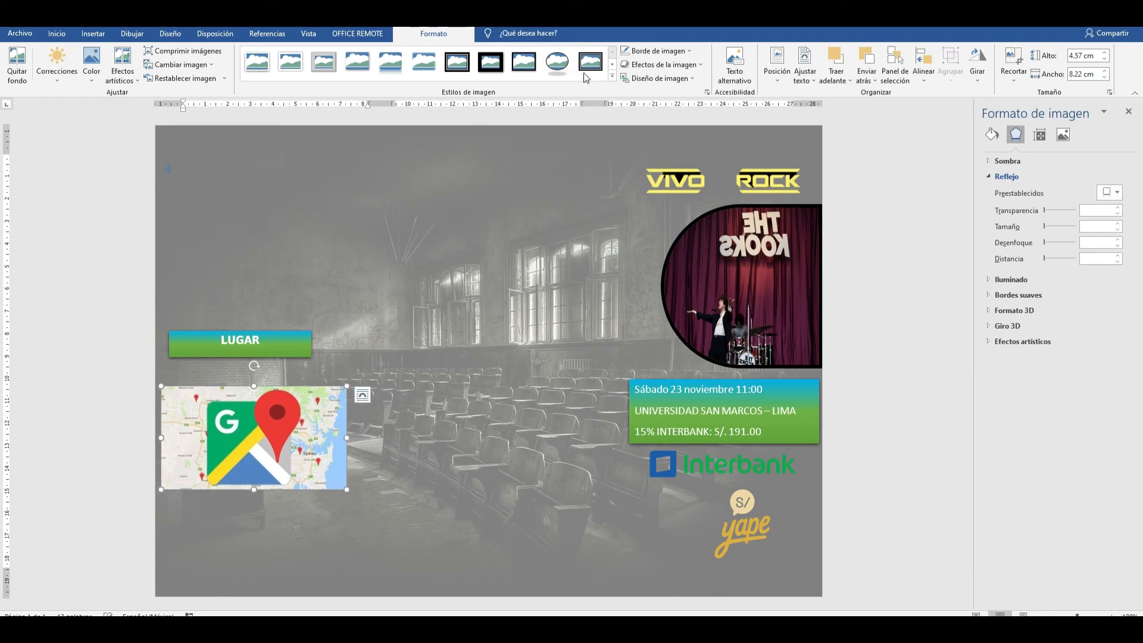
# - Apply the bevelled picture style with a reflection to the map picture and enlarge it to about 5.11 by 8.78 cm
pyautogui.click(612, 76)
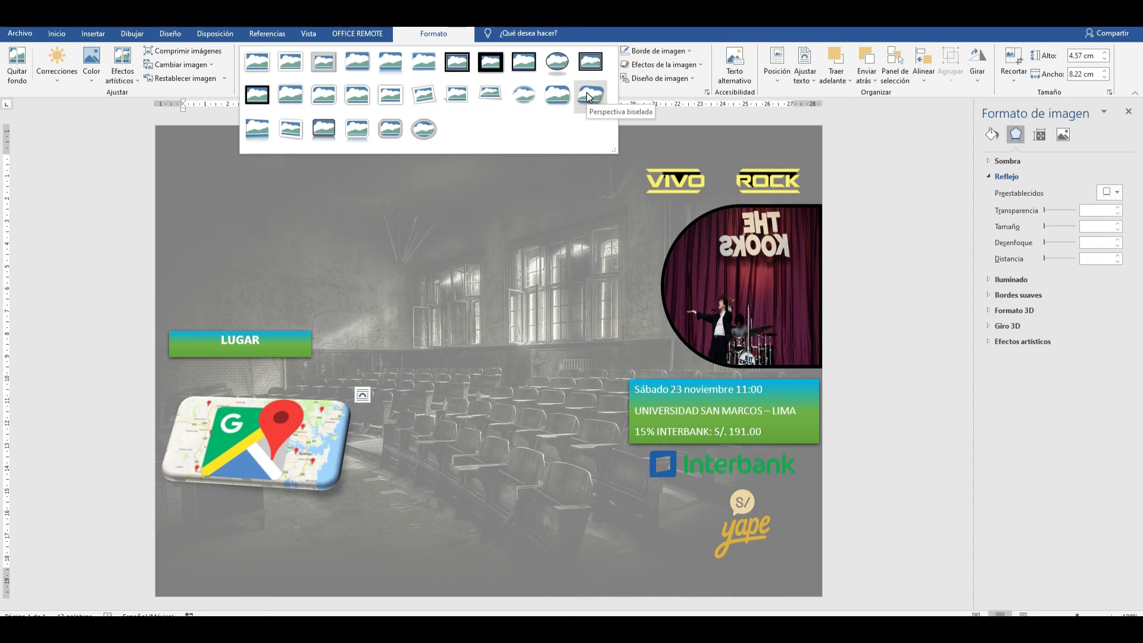
pyautogui.click(251, 131)
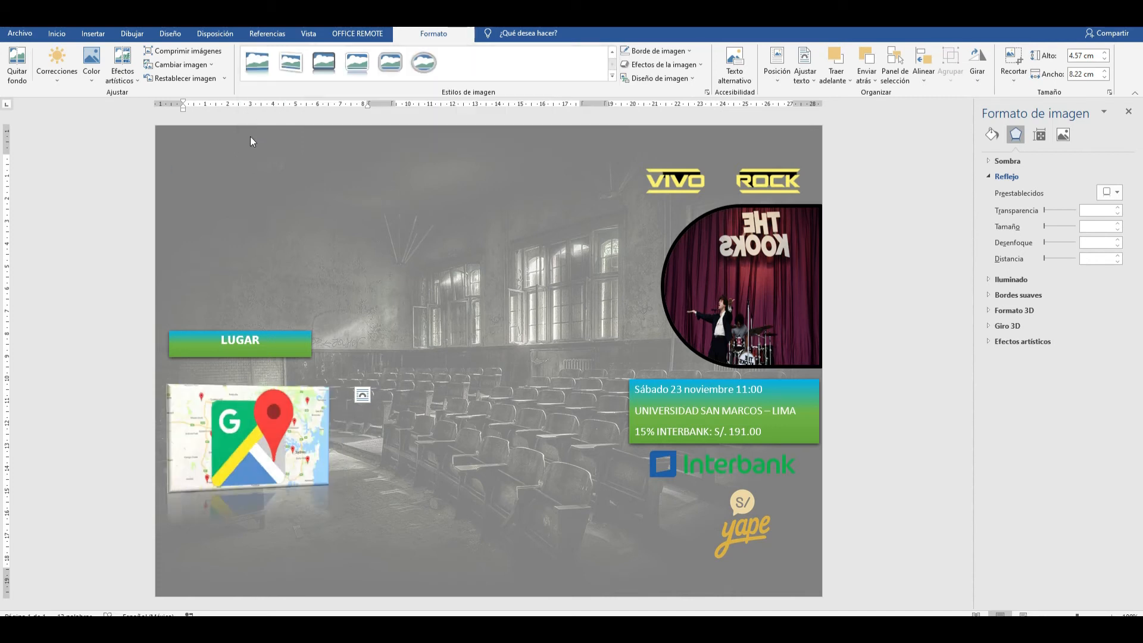
pyautogui.moveTo(348, 437); pyautogui.dragTo(339, 438)
pyautogui.moveTo(339, 490)
pyautogui.mouseDown()
pyautogui.moveTo(346, 509)
pyautogui.moveTo(326, 501)
pyautogui.mouseUp()
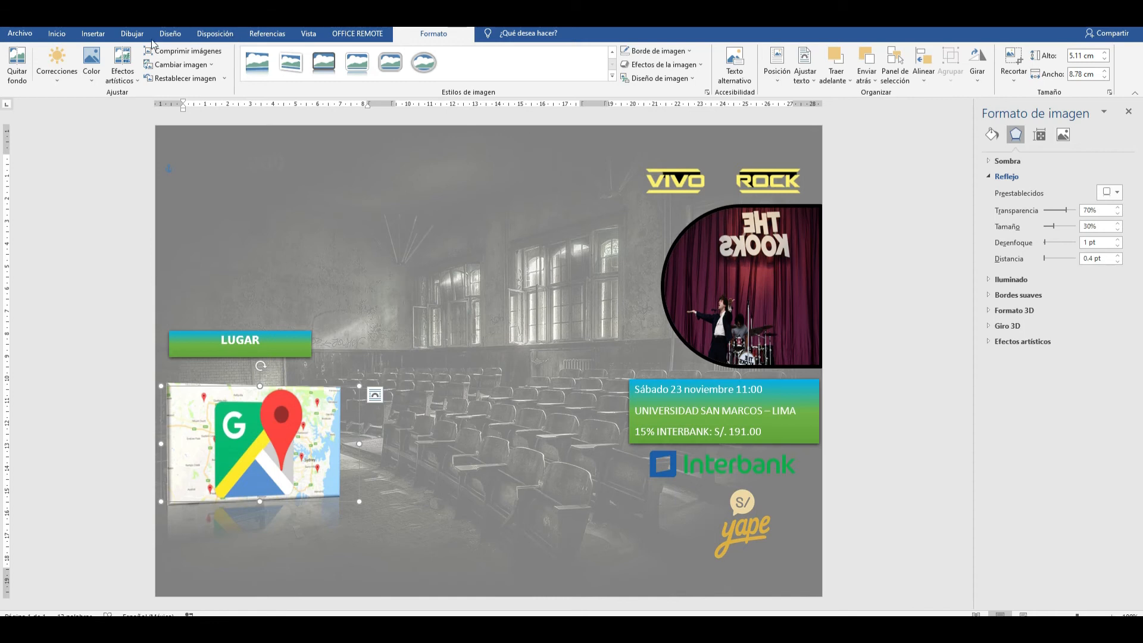
# - Draw a vertical rectangle about 20.53 cm high and 1.56 cm wide between the left and middle panels
pyautogui.click(93, 34)
pyautogui.click(188, 80)
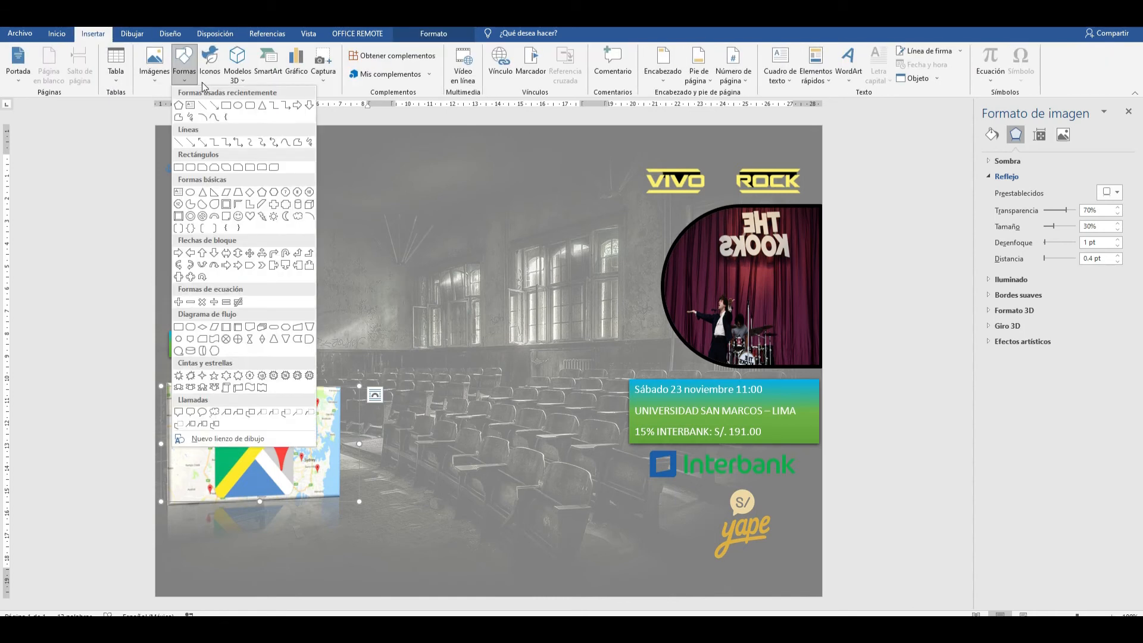
pyautogui.click(228, 109)
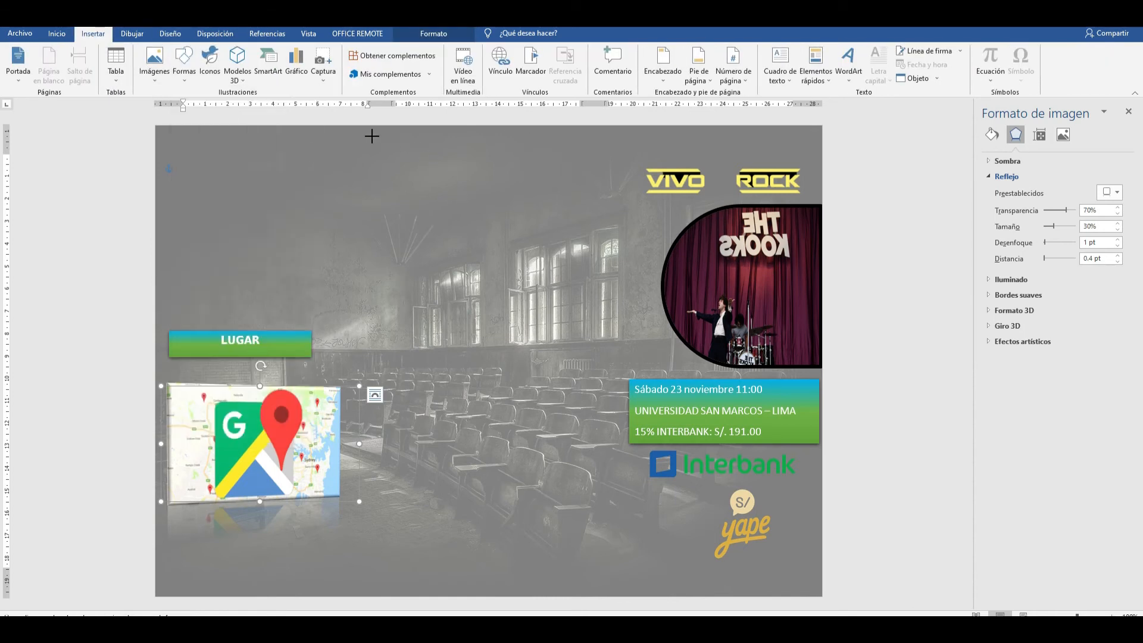
pyautogui.moveTo(368, 131)
pyautogui.mouseDown()
pyautogui.moveTo(415, 383)
pyautogui.moveTo(426, 553)
pyautogui.moveTo(396, 594)
pyautogui.mouseUp()
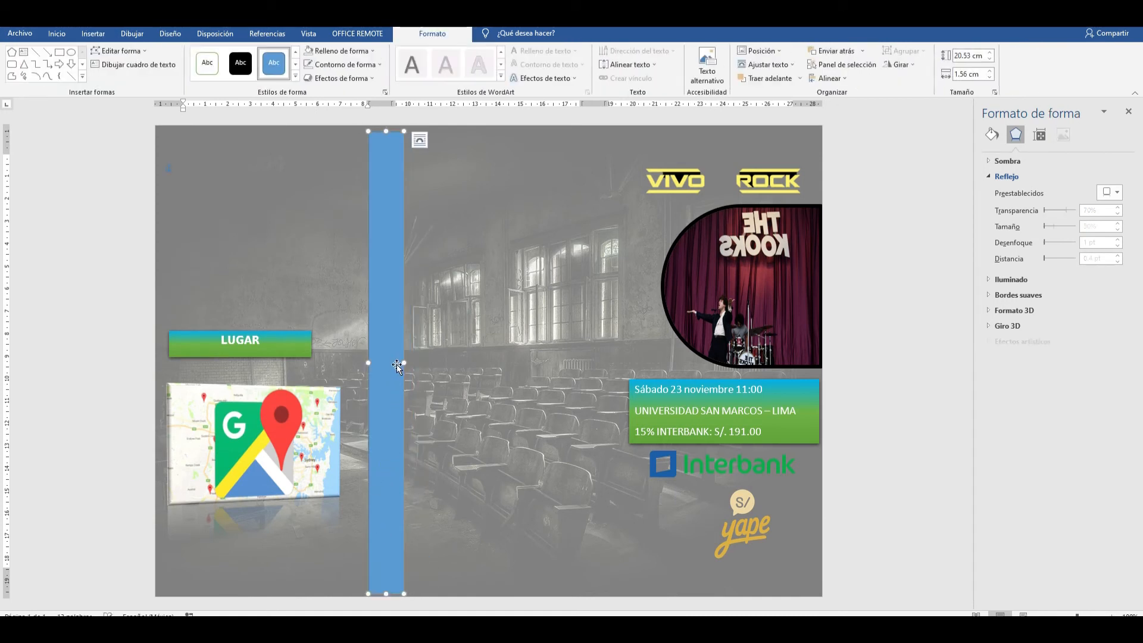
# - Narrow the vertical bar to about 1.03 cm, copy it between the middle and right panels, and stretch both bars to full page height
pyautogui.moveTo(395, 361); pyautogui.dragTo(594, 327)
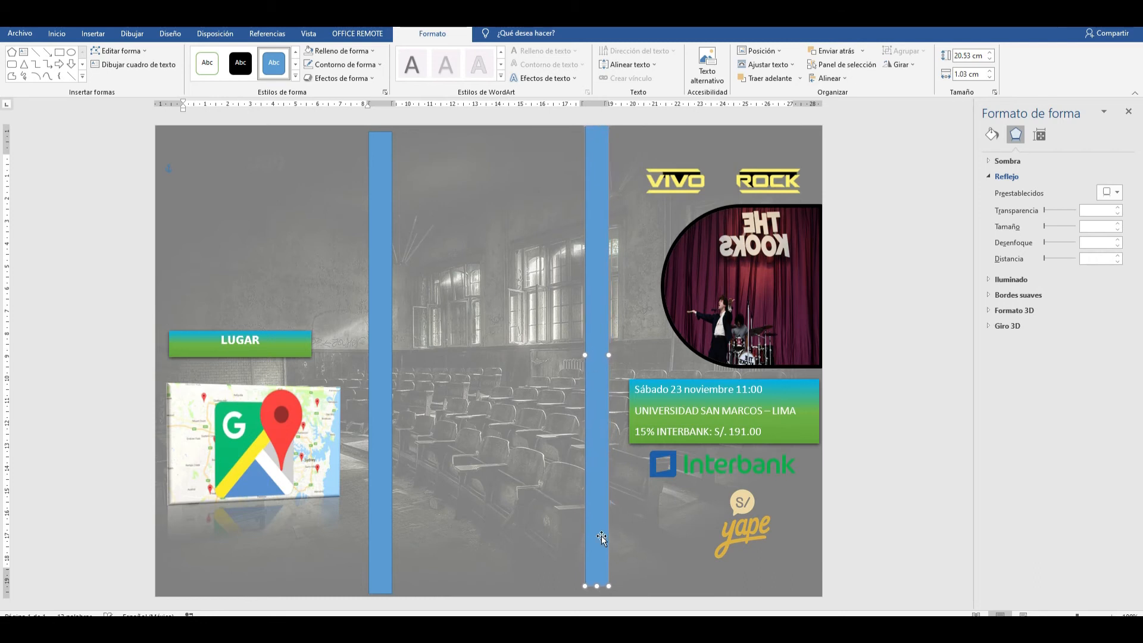
pyautogui.moveTo(596, 588); pyautogui.dragTo(598, 593)
pyautogui.click(381, 173)
pyautogui.moveTo(377, 128); pyautogui.dragTo(380, 126)
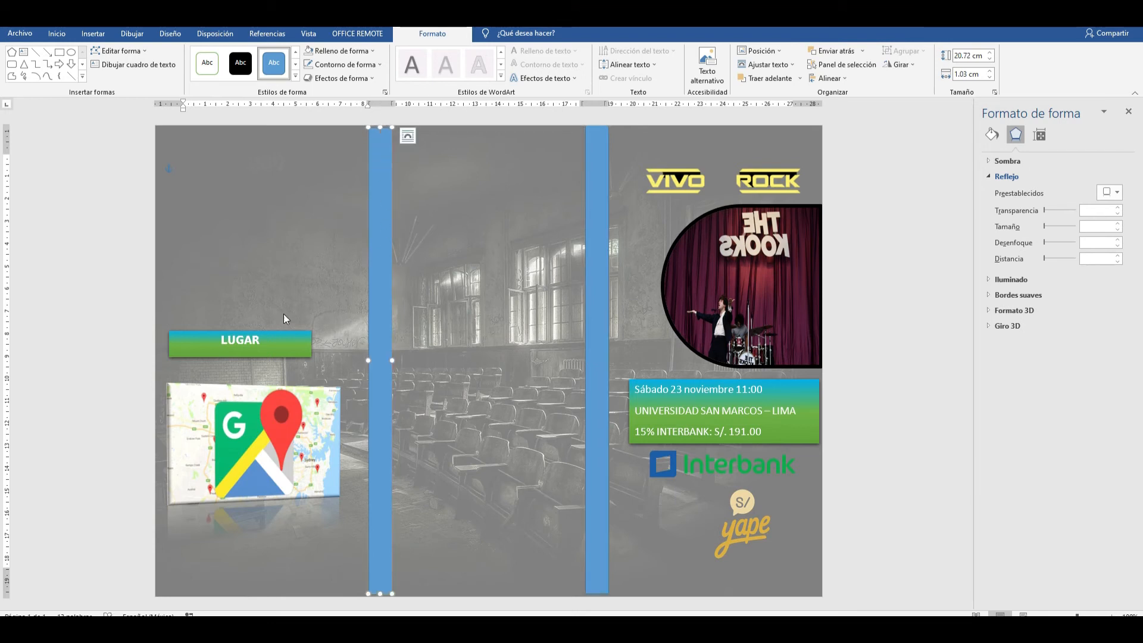
pyautogui.click(66, 199)
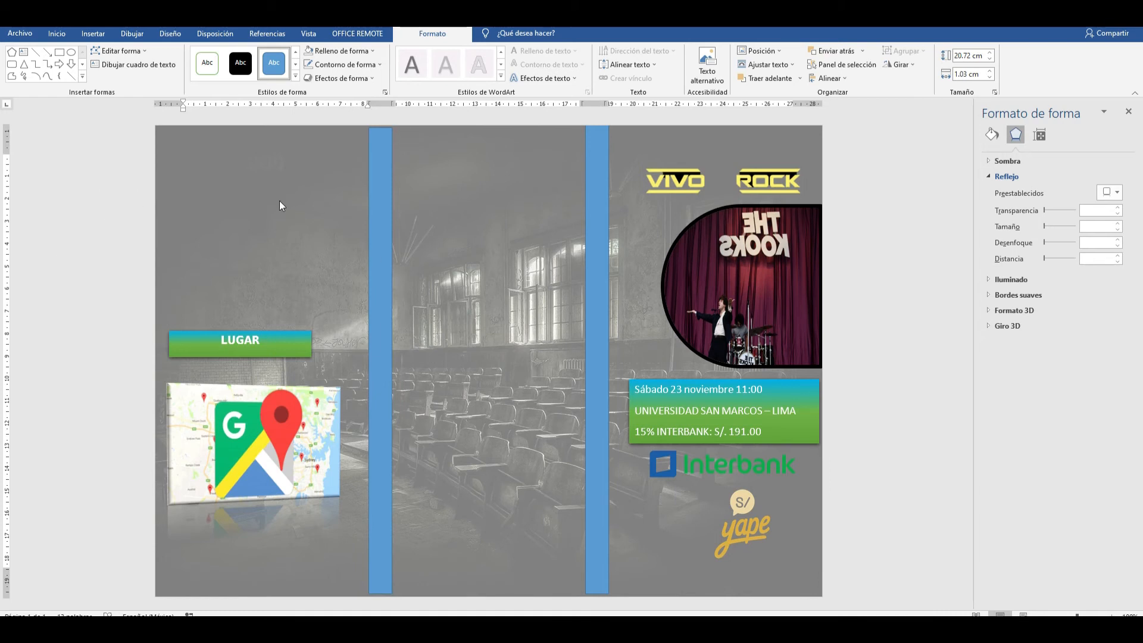
# - Paste the soft-edged concert photos and arrange them as a two-by-two collage above the LUGAR label
pyautogui.hotkey('ctrl', 'v')
pyautogui.moveTo(495, 240); pyautogui.dragTo(367, 263)
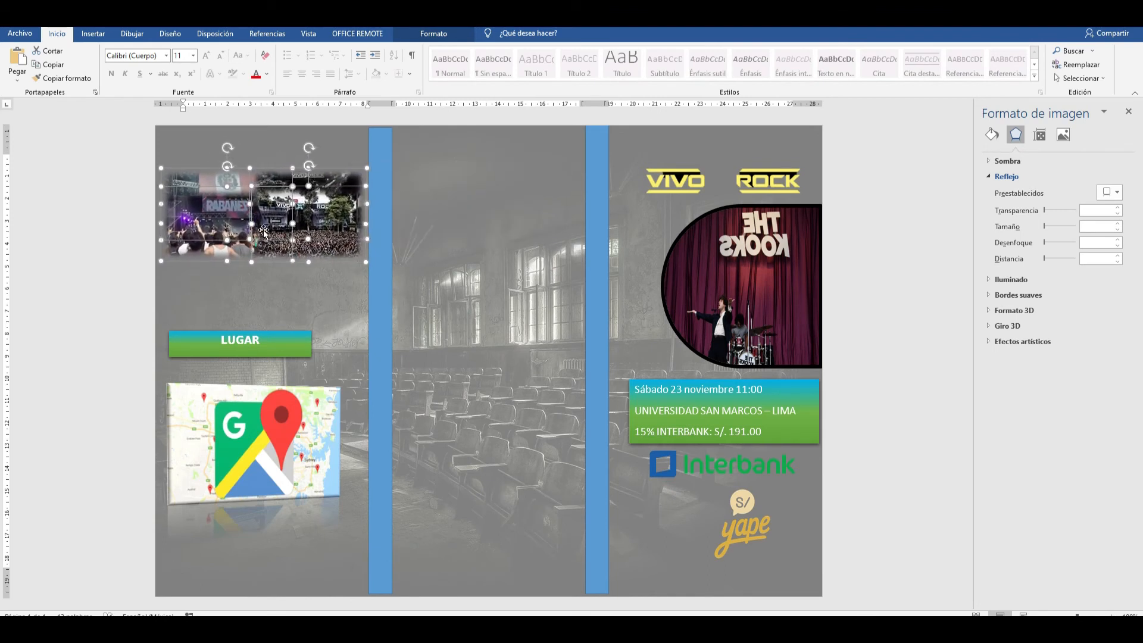
pyautogui.click(340, 310)
pyautogui.click(316, 249)
pyautogui.moveTo(317, 249); pyautogui.dragTo(334, 283)
pyautogui.click(335, 171)
pyautogui.moveTo(221, 244); pyautogui.dragTo(209, 295)
pyautogui.click(218, 216)
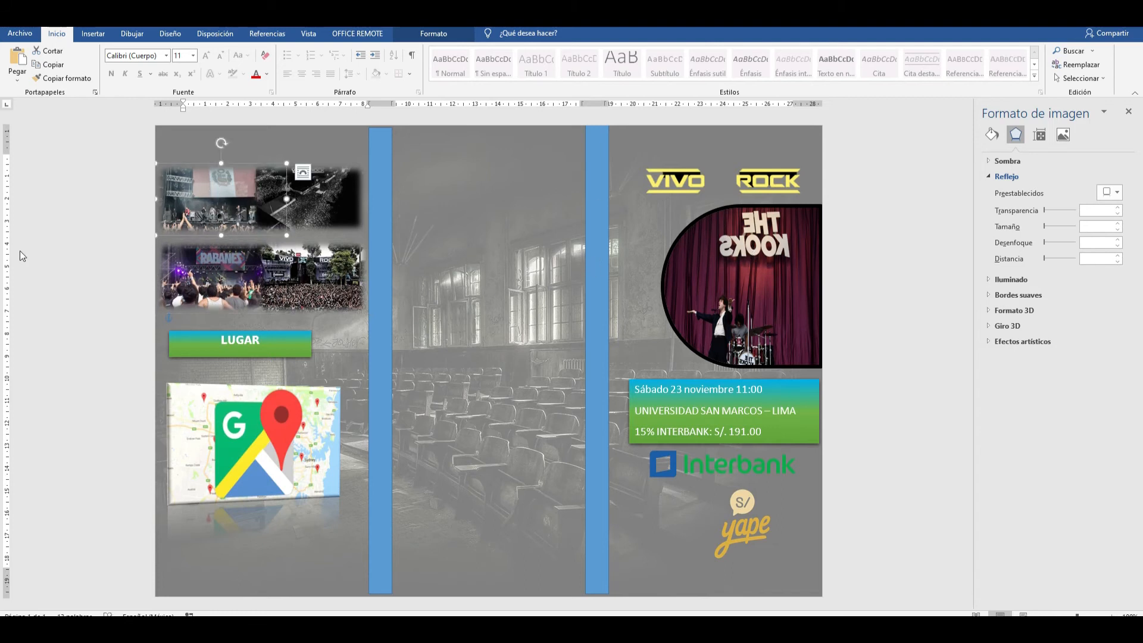
# - Duplicate the LUGAR label and move the copy to the top of the middle panel
pyautogui.click(278, 339)
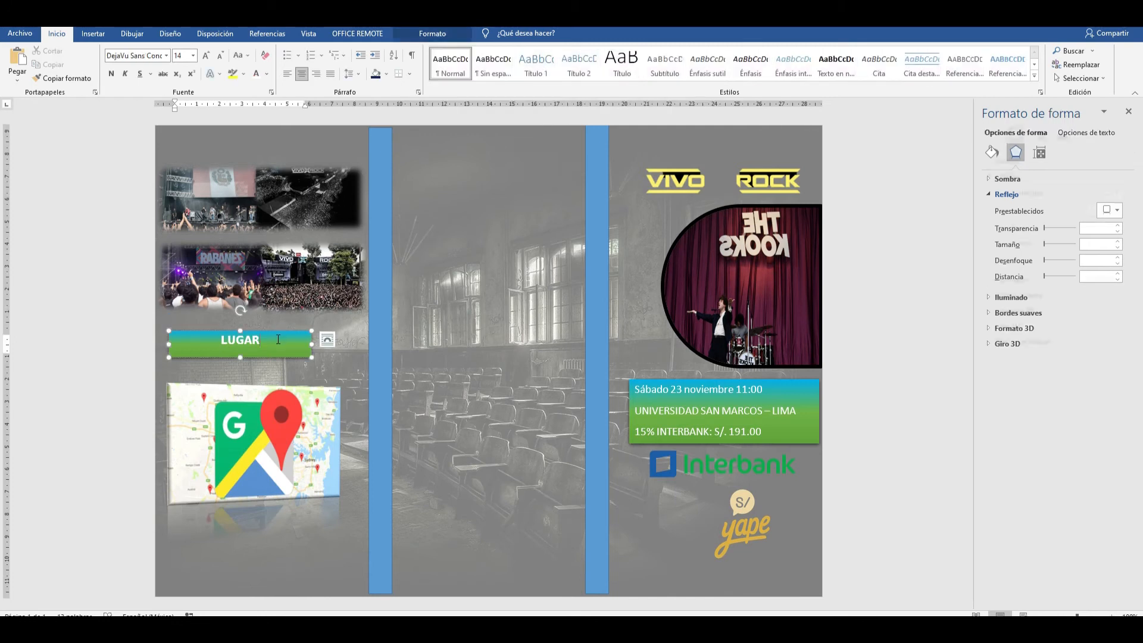
pyautogui.press('Escape')
pyautogui.hotkey('ctrl', 'c')
pyautogui.hotkey('ctrl', 'v')
pyautogui.moveTo(293, 344); pyautogui.dragTo(526, 179)
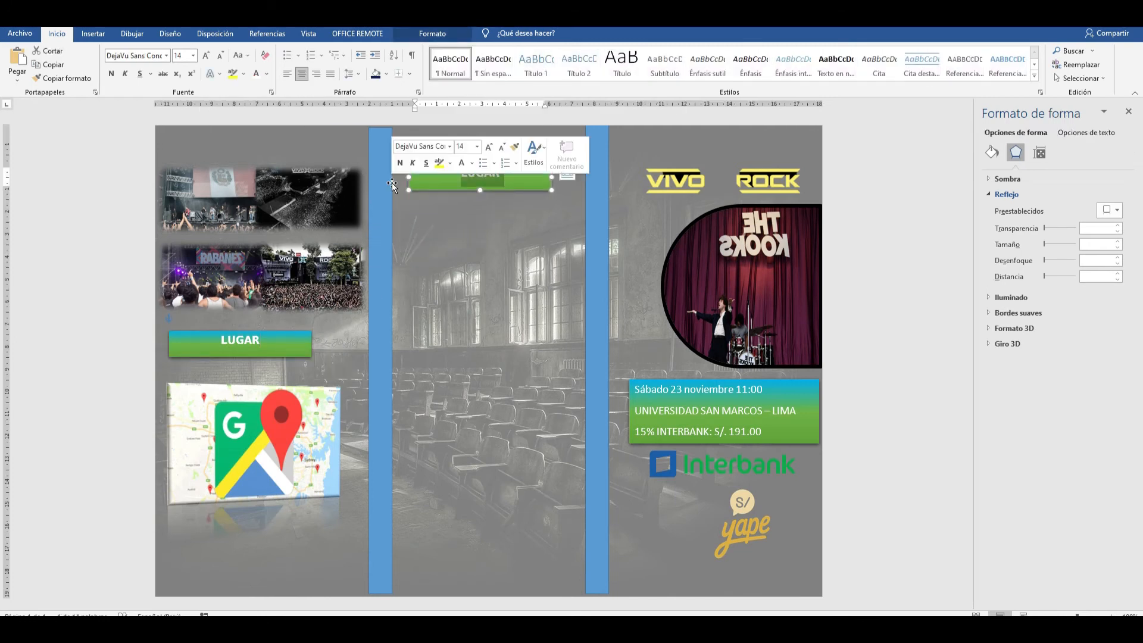
# - Replace the copied label's text with 'Bandas', shift it slightly upward, and tilt it slightly counterclockwise
pyautogui.write('B')
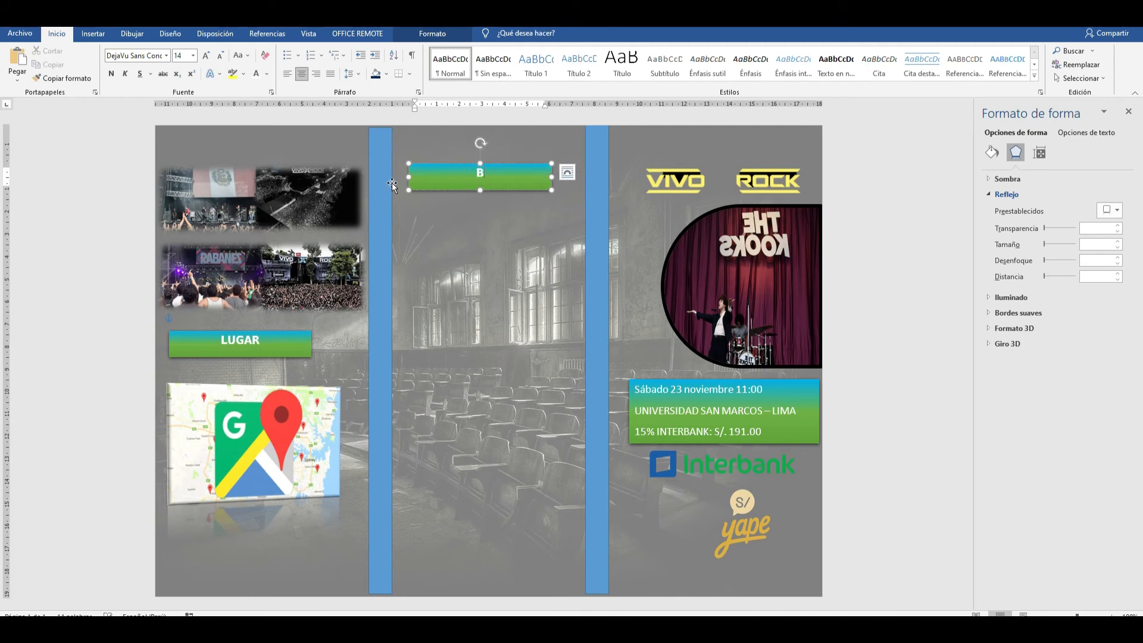
pyautogui.write('andas')
pyautogui.moveTo(517, 191); pyautogui.dragTo(525, 179)
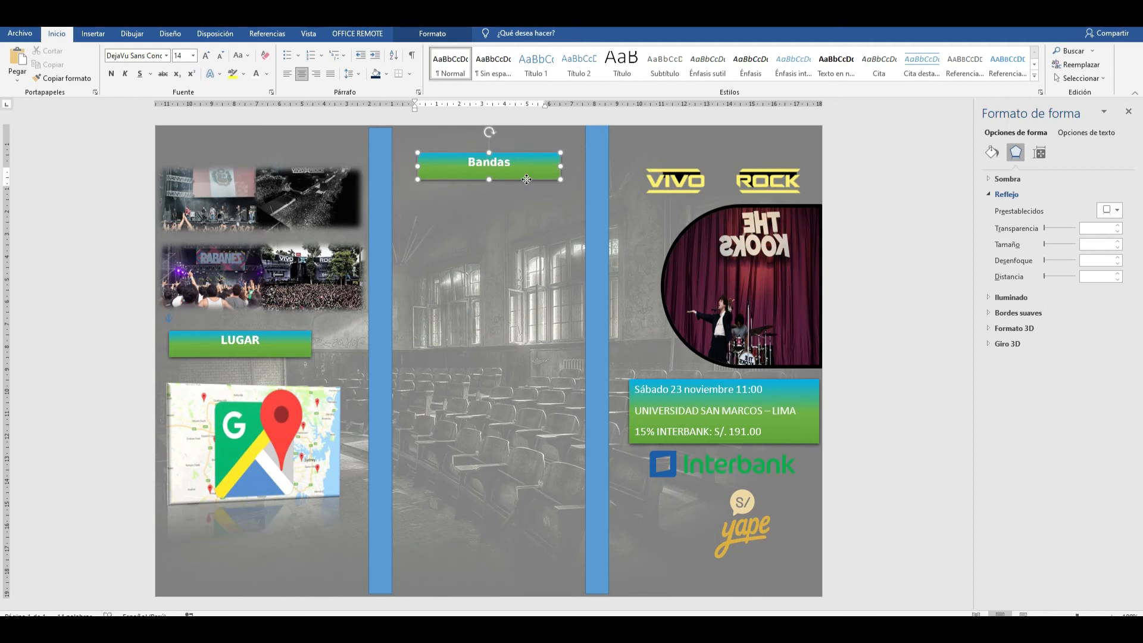
pyautogui.moveTo(489, 131); pyautogui.dragTo(483, 132)
# - Duplicate the Bandas label, place the copy directly below it, and change its text to 'Invitadas'
pyautogui.hotkey('ctrl', 'c')
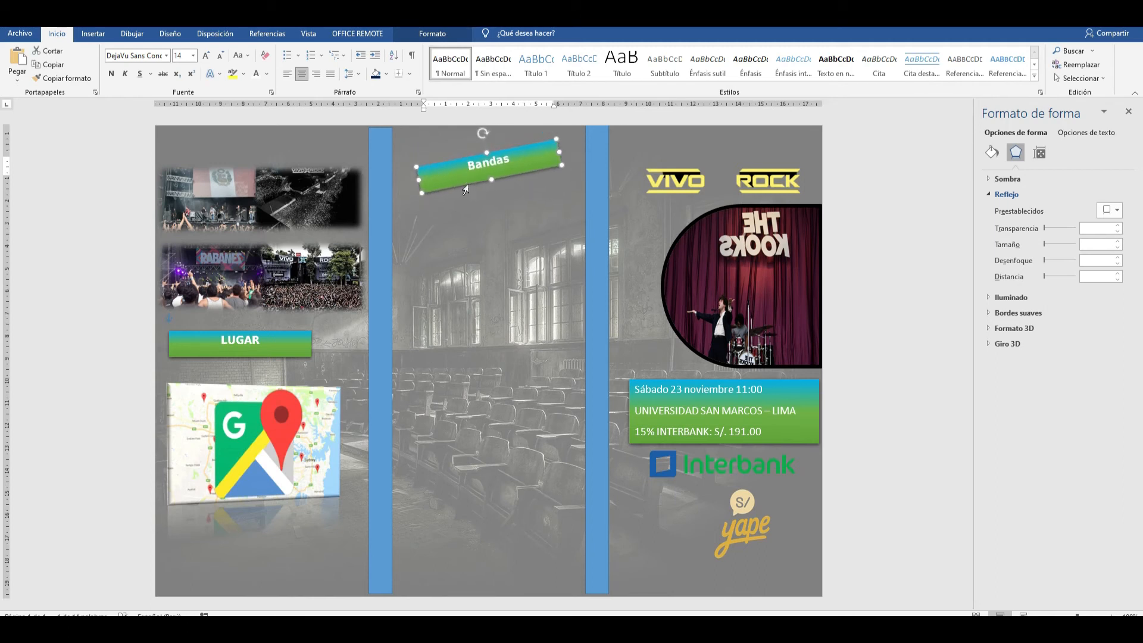
pyautogui.hotkey('ctrl', 'v')
pyautogui.moveTo(480, 194); pyautogui.dragTo(475, 213)
pyautogui.doubleClick(519, 190)
pyautogui.write('iNVIT')
pyautogui.press('BackSpace')
pyautogui.press('BackSpace')
pyautogui.press('BackSpace')
pyautogui.press('BackSpace')
pyautogui.press('BackSpace')
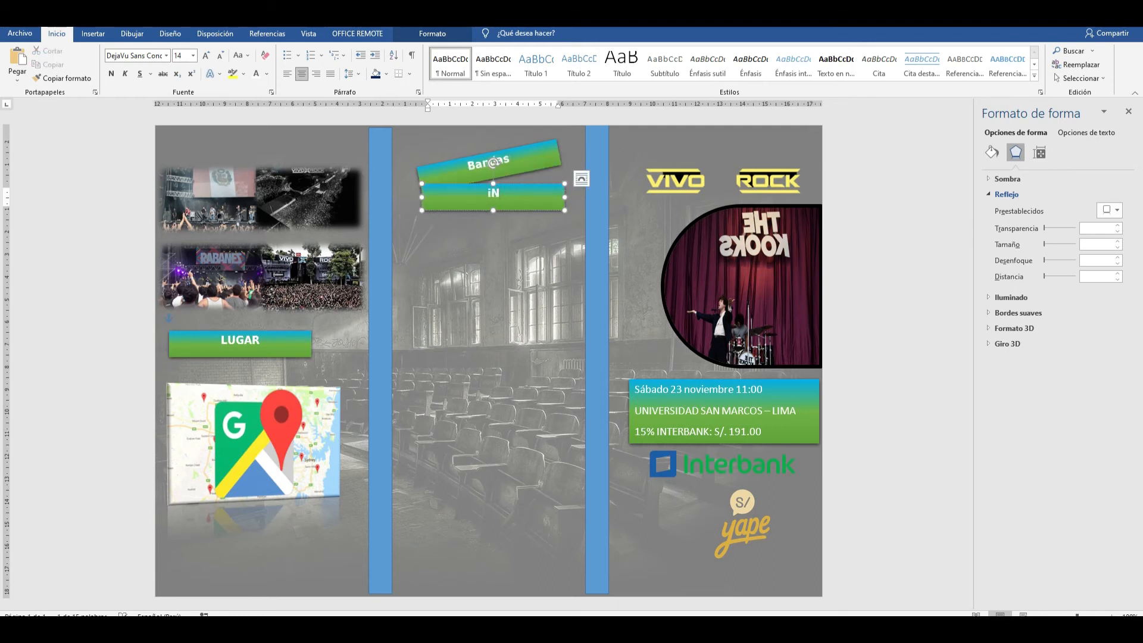
pyautogui.write('Invitadas')
pyautogui.click(498, 208)
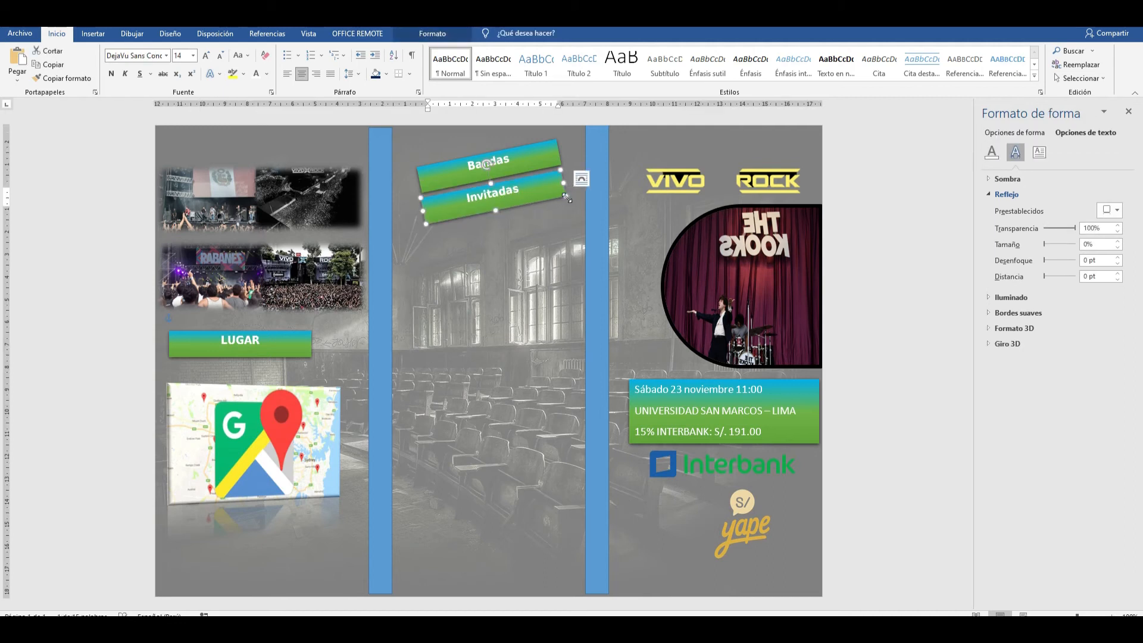
# - Rotate the Invitadas label back to horizontal and reduce its height so it sits tight under the Bandas label
pyautogui.moveTo(491, 166); pyautogui.dragTo(493, 170)
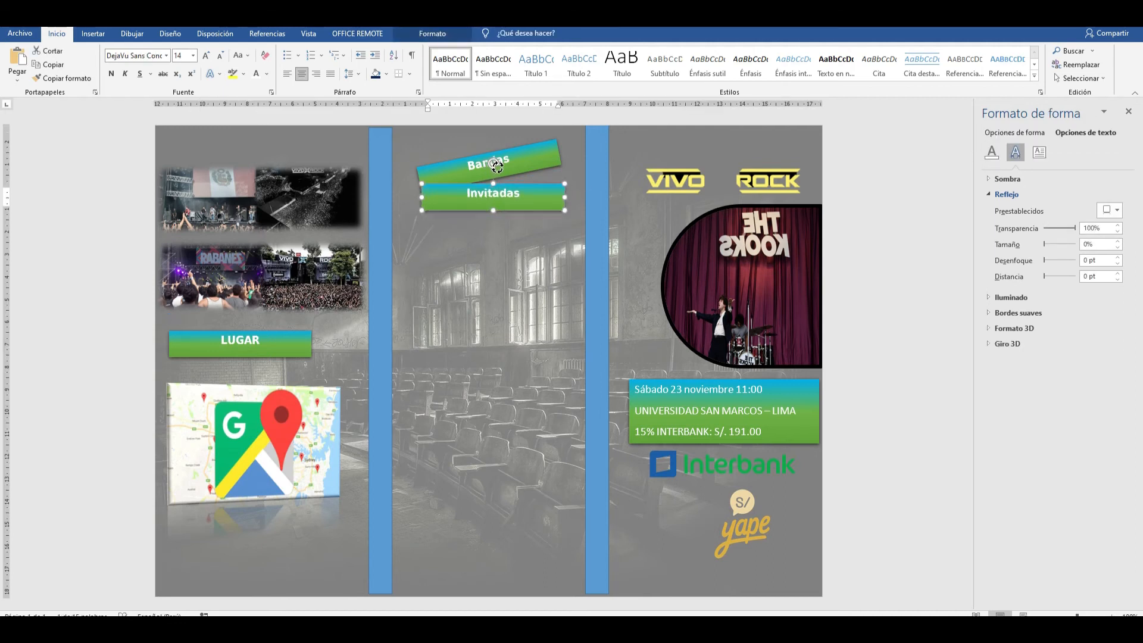
pyautogui.moveTo(493, 208); pyautogui.dragTo(499, 201)
pyautogui.click(509, 165)
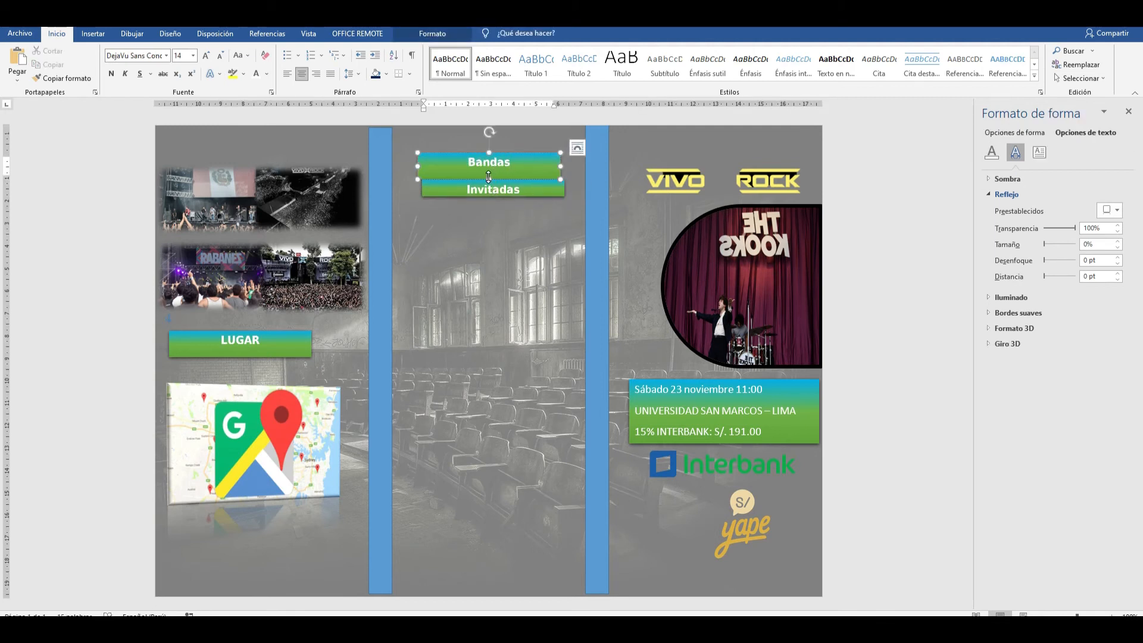
pyautogui.click(509, 273)
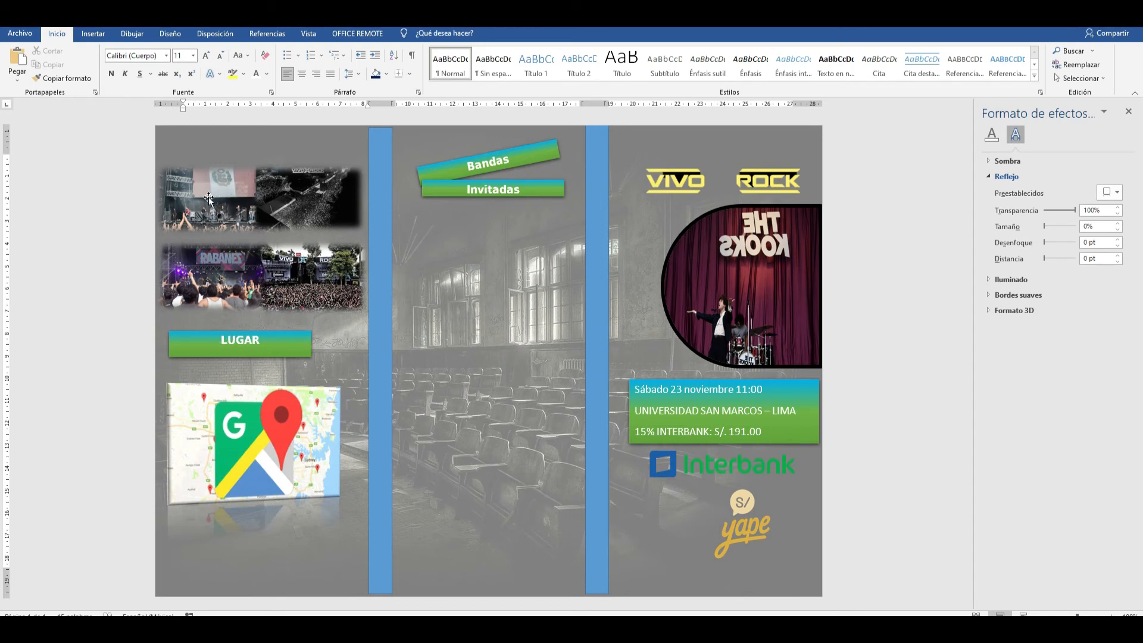
# - Place the transparent text box with the centered band list below the Invitadas label and lengthen it to fit all the names
pyautogui.click(477, 266)
pyautogui.moveTo(524, 227); pyautogui.dragTo(540, 209)
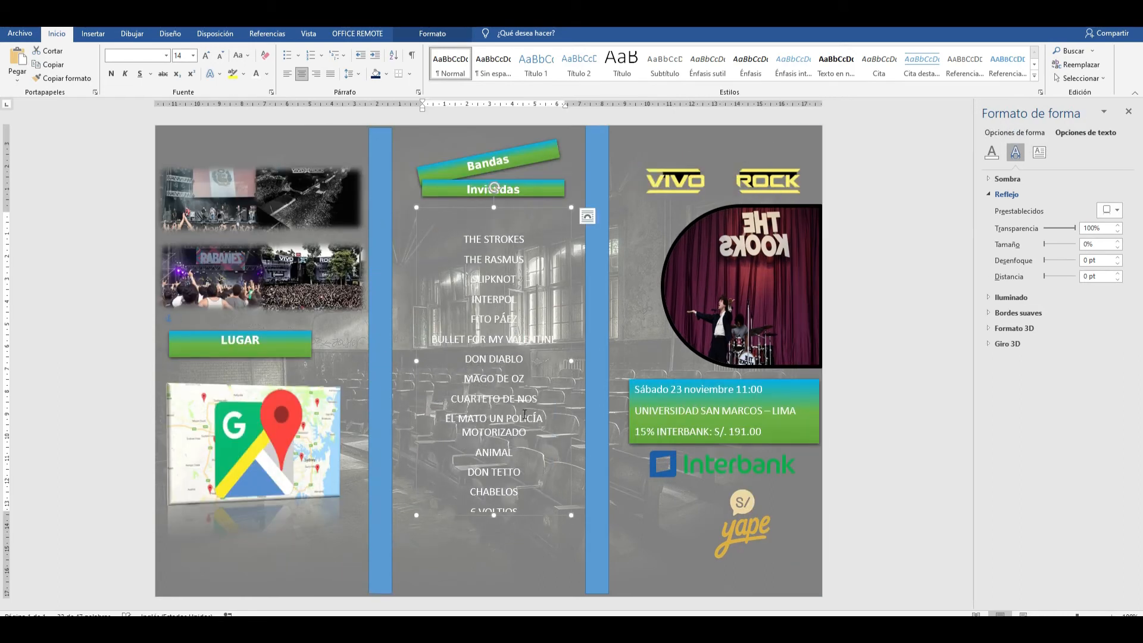
pyautogui.moveTo(493, 516)
pyautogui.mouseDown()
pyautogui.moveTo(492, 571)
pyautogui.moveTo(498, 544)
pyautogui.moveTo(438, 395)
pyautogui.moveTo(470, 236)
pyautogui.mouseUp()
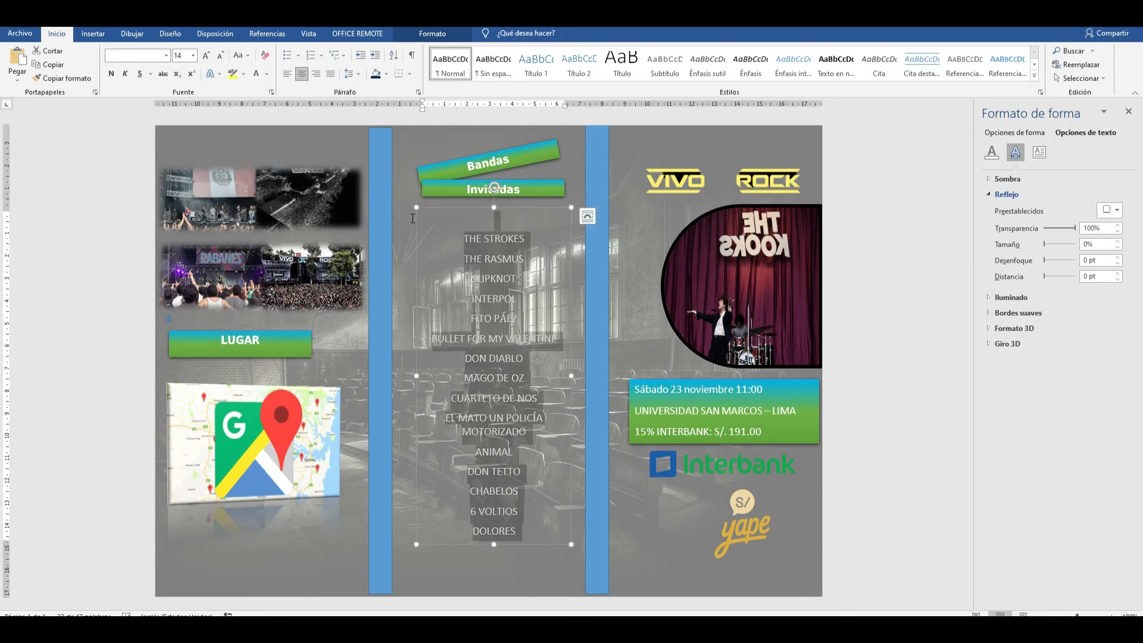
# - Set the whole band list in the FUN GAMES font at size 18
pyautogui.click(167, 56)
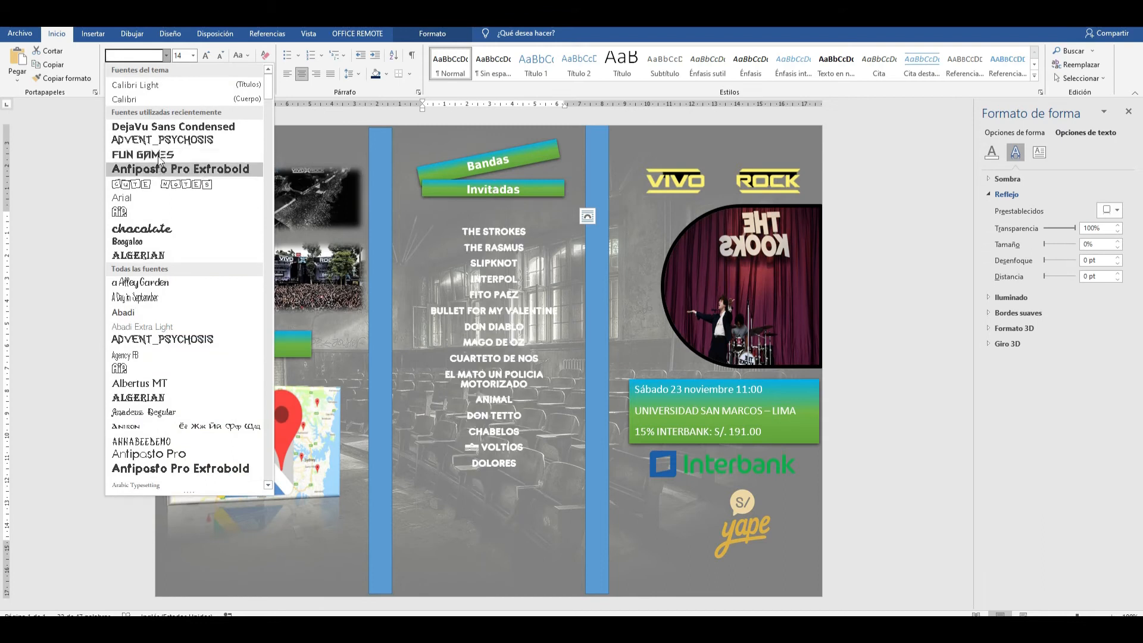
pyautogui.click(159, 154)
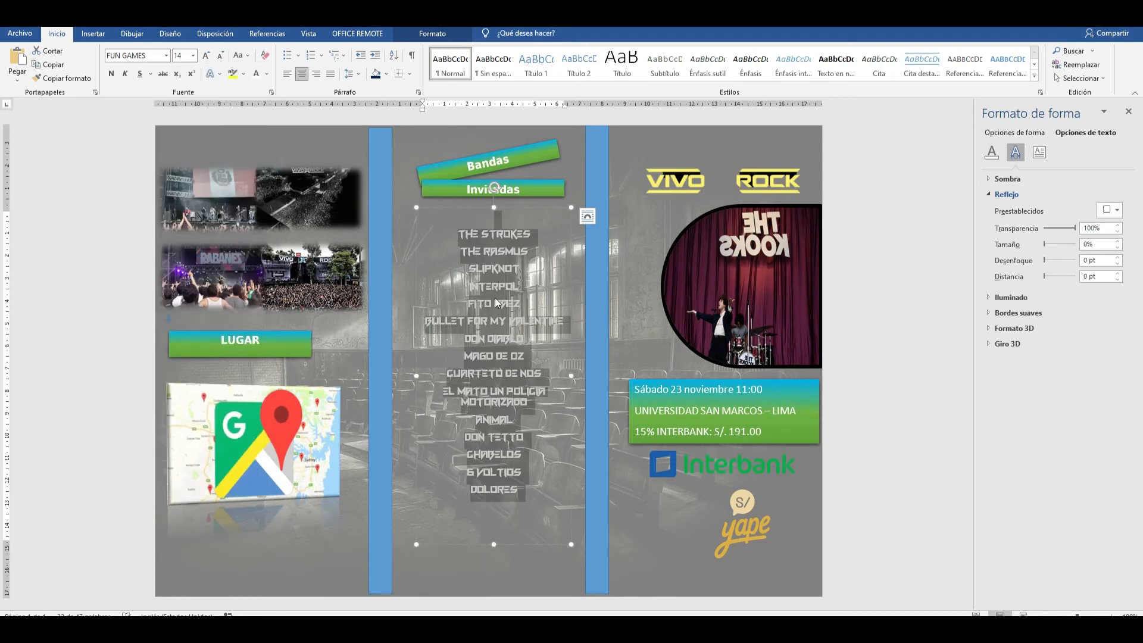
pyautogui.click(192, 55)
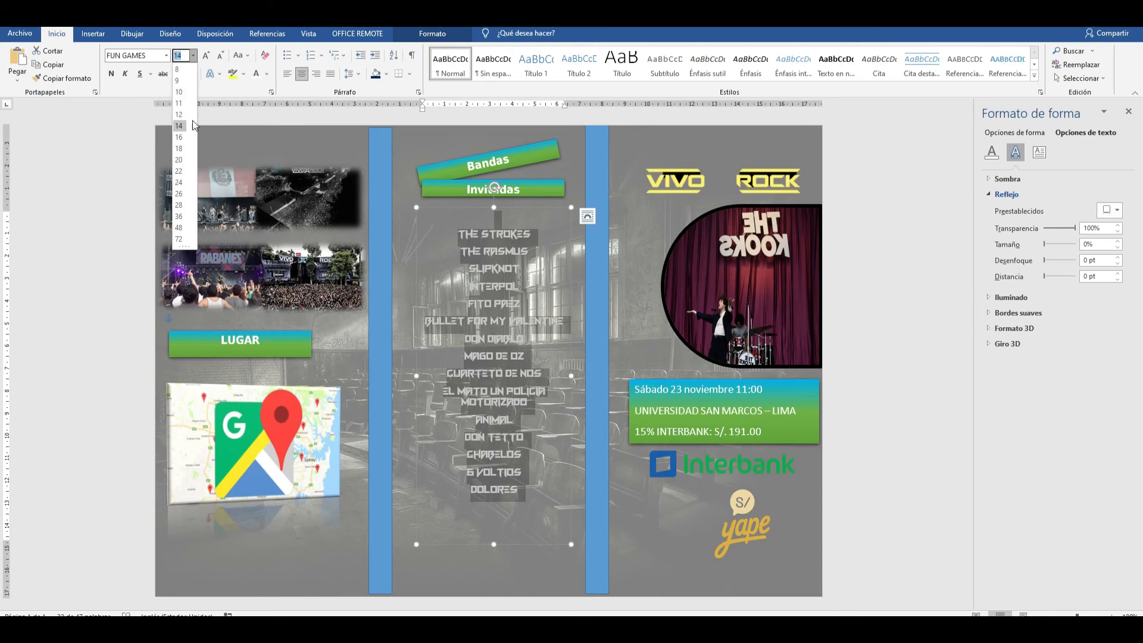
pyautogui.click(182, 149)
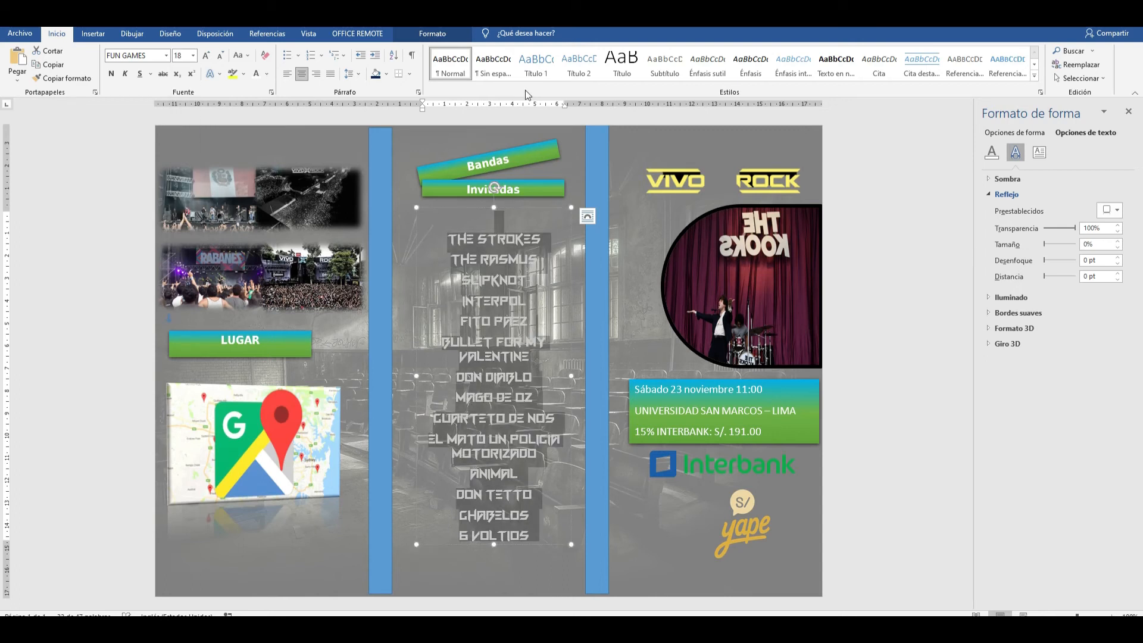
# - Apply the 18-point green, Accent 6 glow text effect to the whole band list
pyautogui.click(432, 33)
pyautogui.click(545, 78)
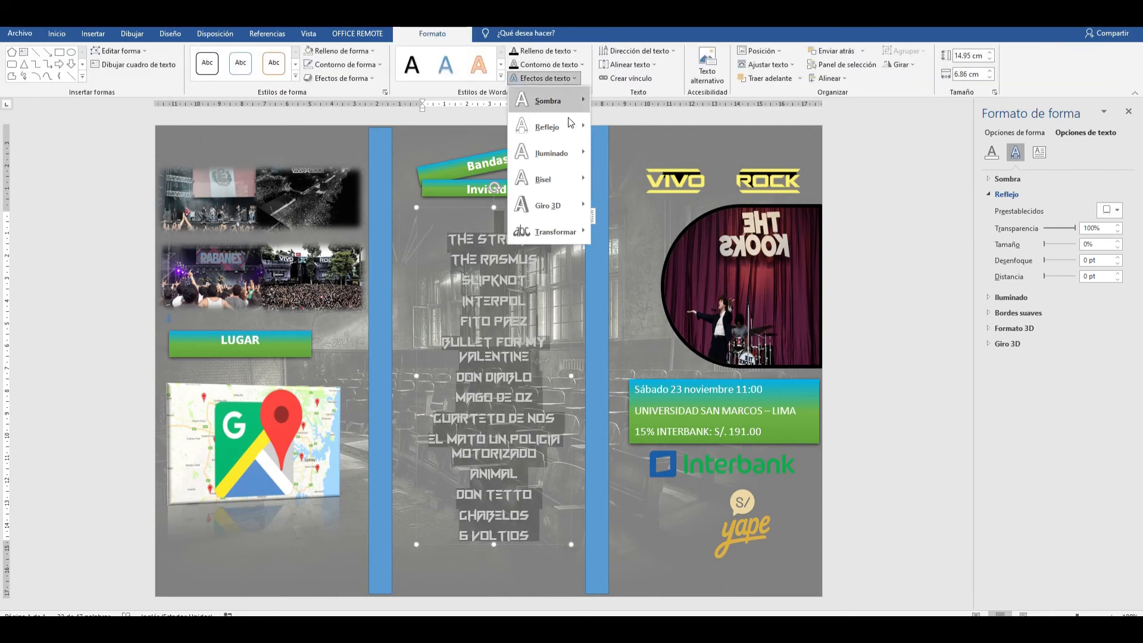
pyautogui.moveTo(551, 153)
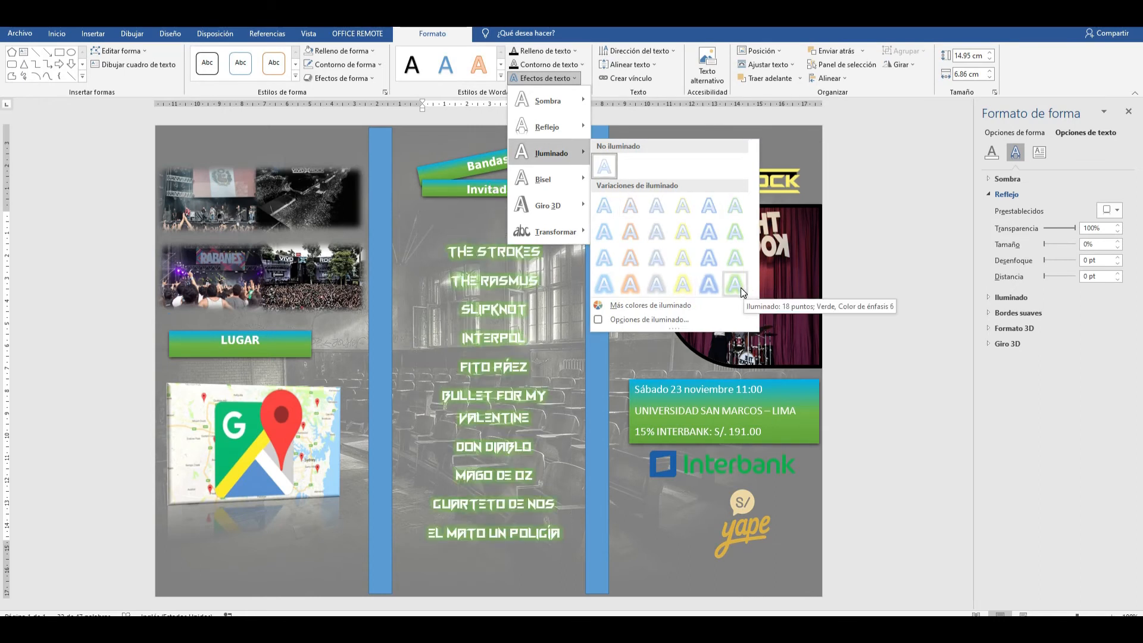
pyautogui.click(740, 288)
pyautogui.click(675, 540)
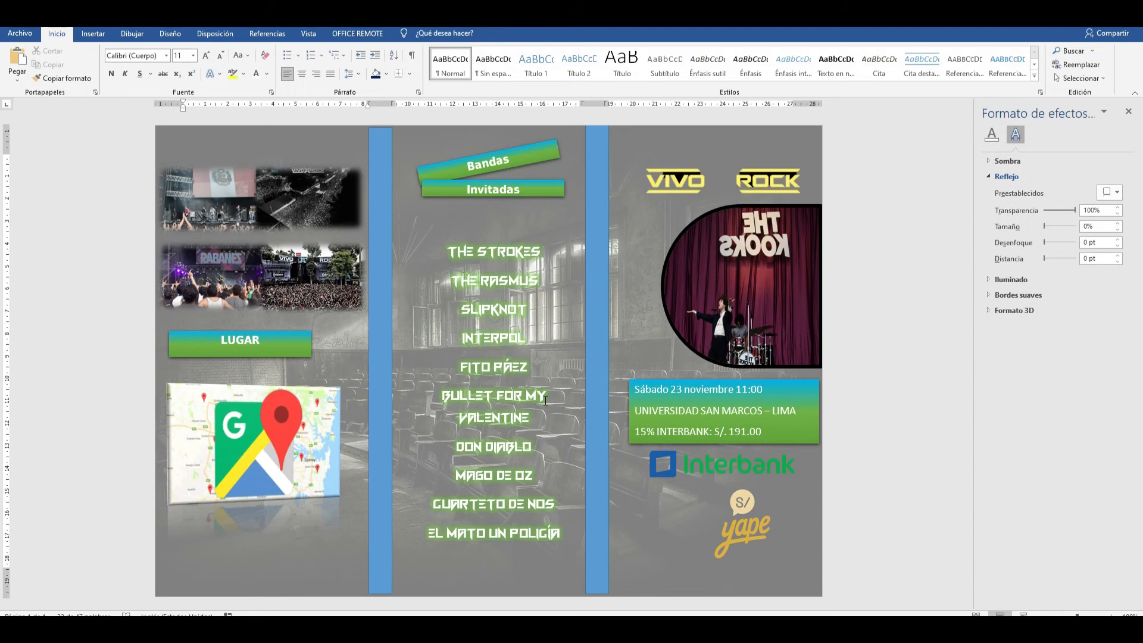
# - Delete both blue vertical divider bars between the triptych panels
pyautogui.click(595, 255)
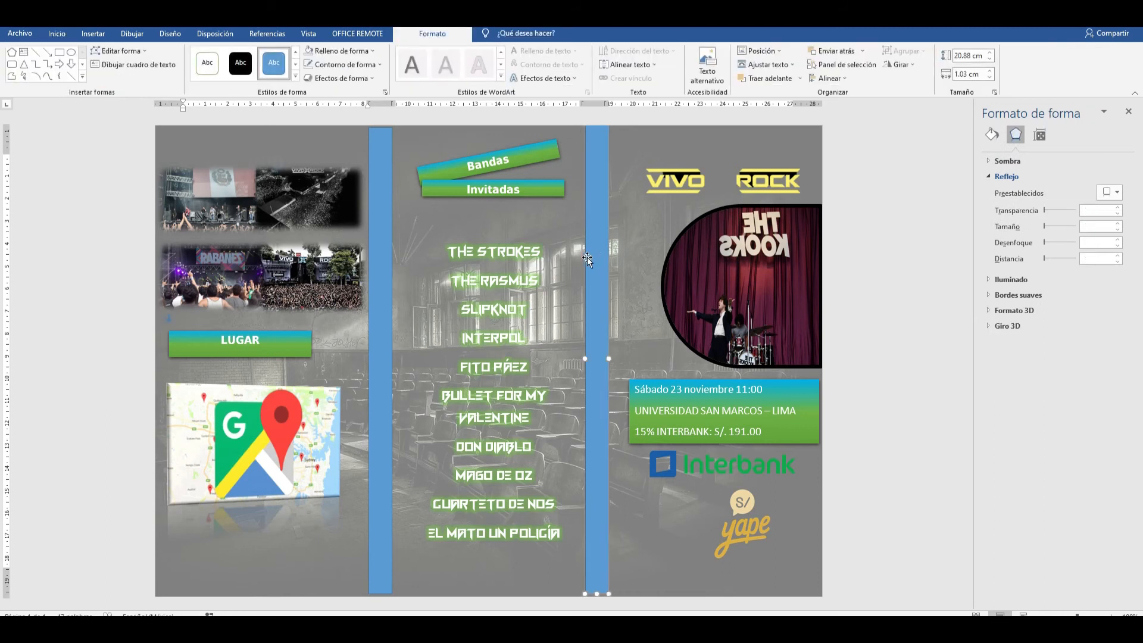
pyautogui.press('Delete')
pyautogui.click(373, 239)
pyautogui.press('Delete')
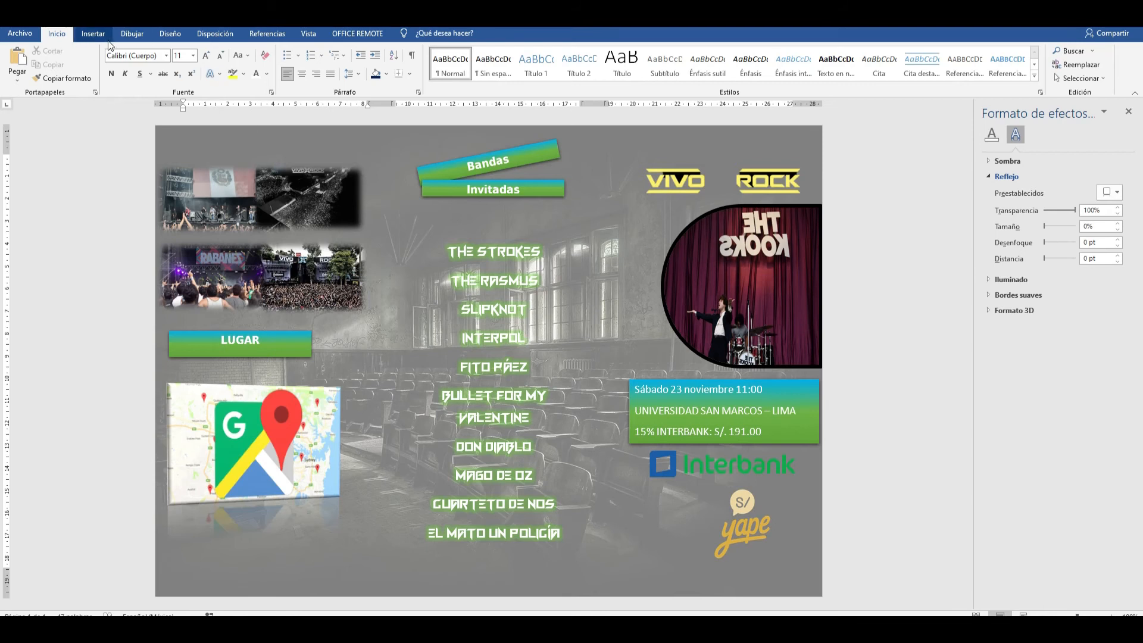
# - Save the triptych as a PDF named Doc3 in Documents and view it maximized with the tools pane collapsed
pyautogui.click(21, 34)
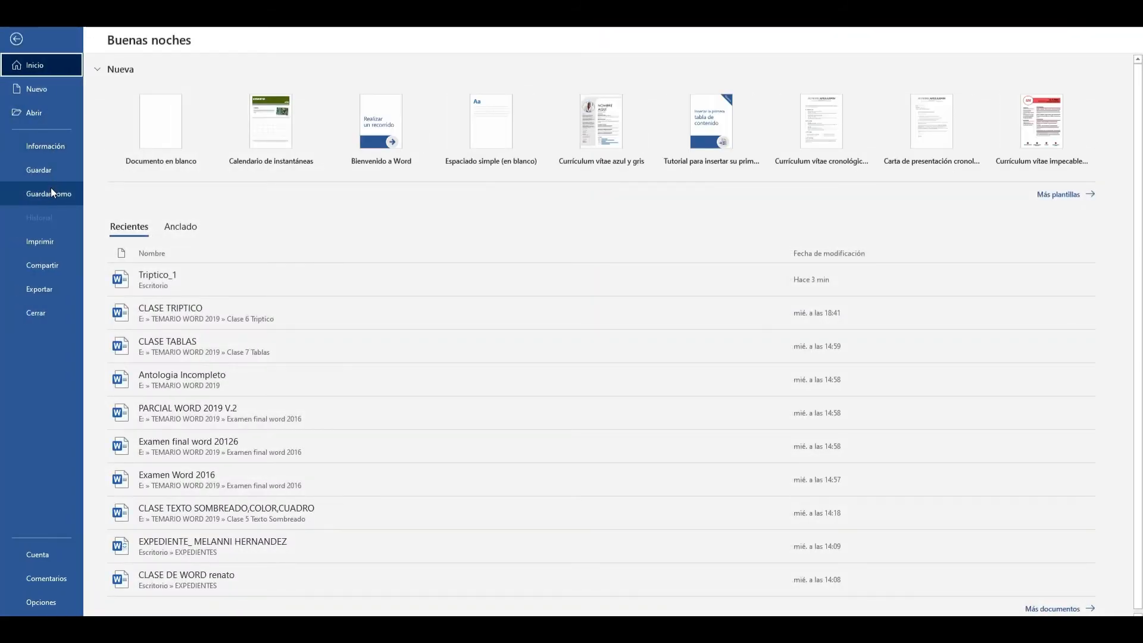
pyautogui.click(51, 192)
pyautogui.click(161, 207)
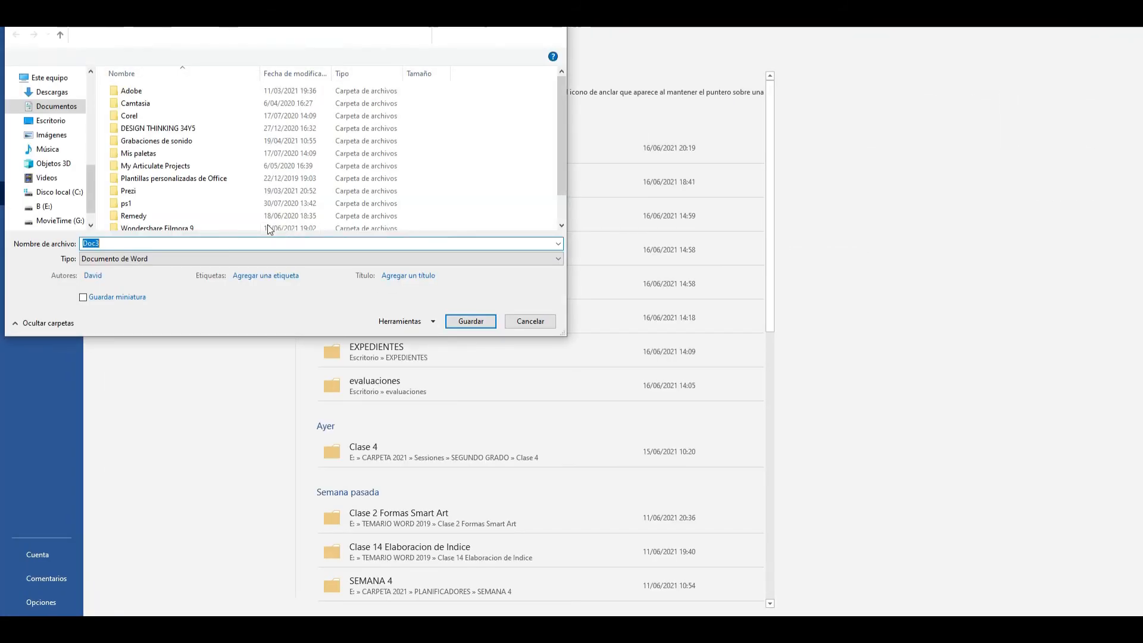
pyautogui.click(168, 259)
pyautogui.click(96, 331)
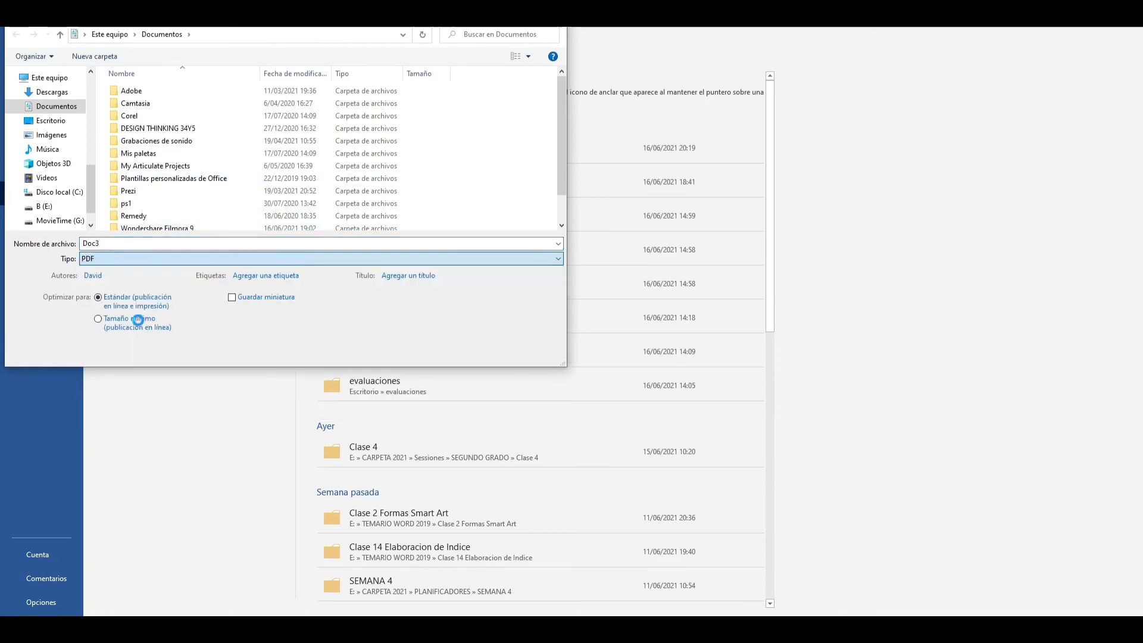
pyautogui.click(465, 353)
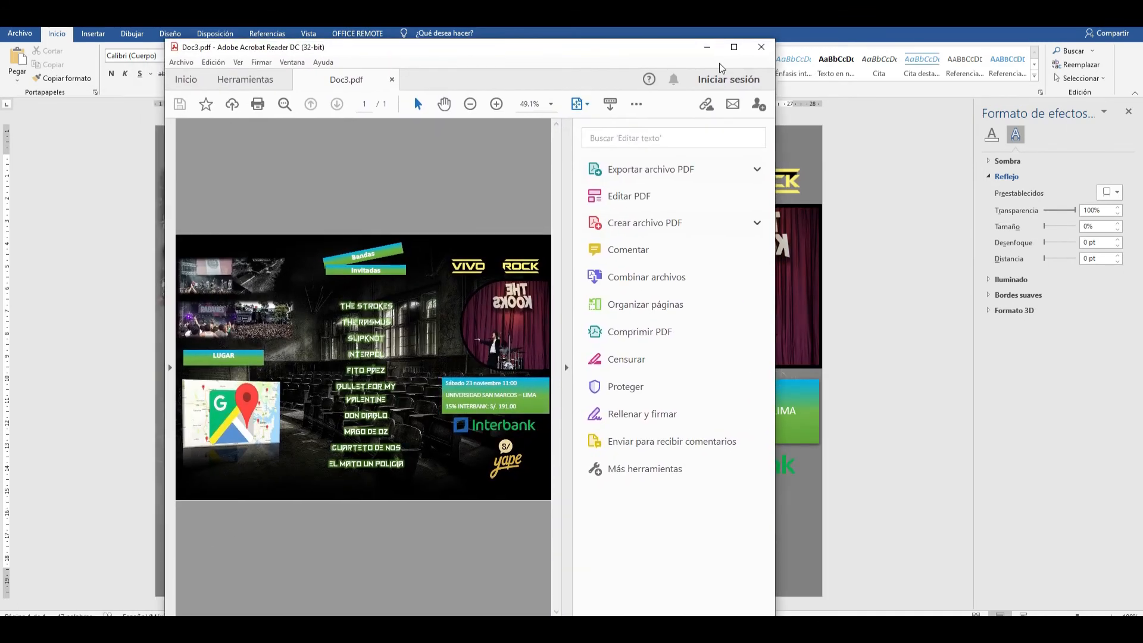
pyautogui.click(738, 46)
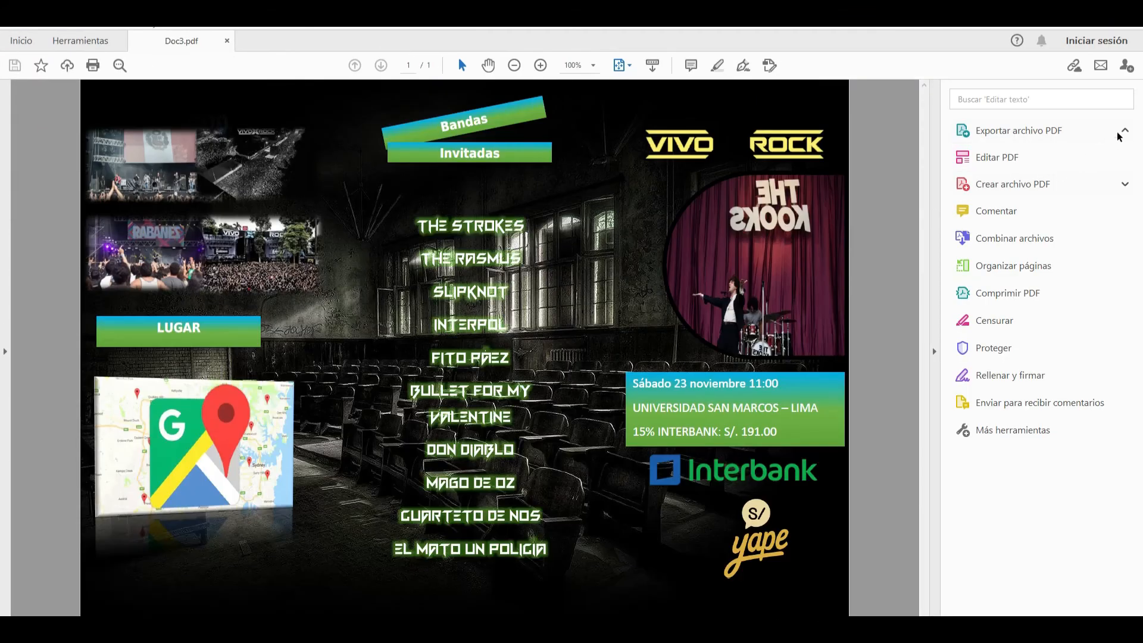
pyautogui.click(934, 352)
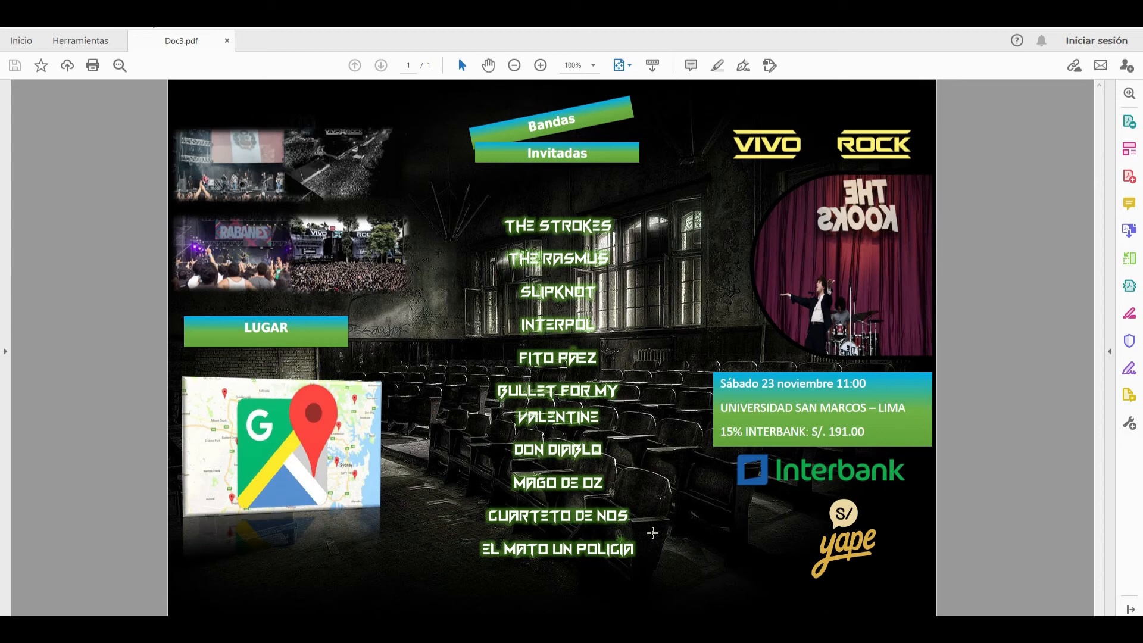
# - Switch to the Triptico_1 document and crop the oval photo of the construction workers to a heart shape
pyautogui.moveTo(568, 632)
pyautogui.click(636, 594)
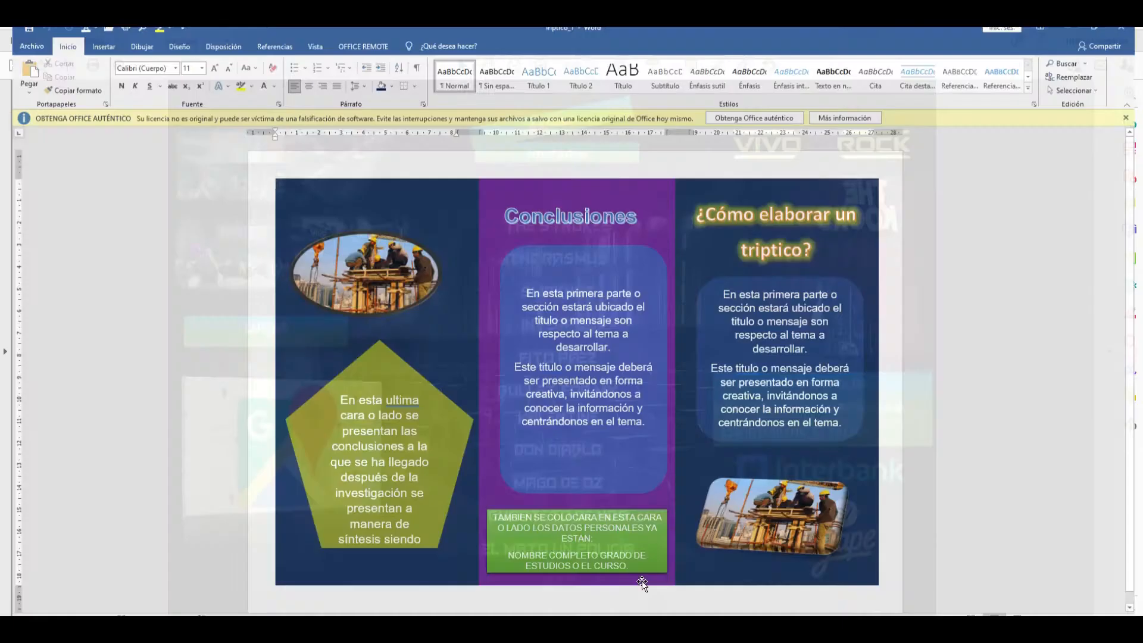
pyautogui.click(428, 34)
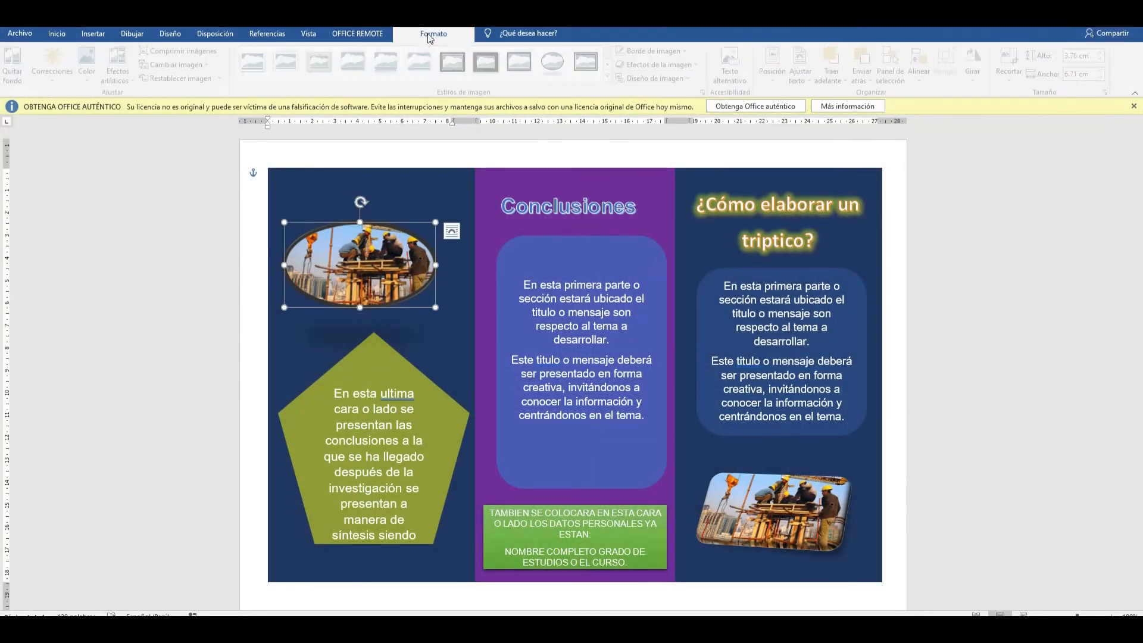
pyautogui.click(1019, 57)
pyautogui.click(1012, 80)
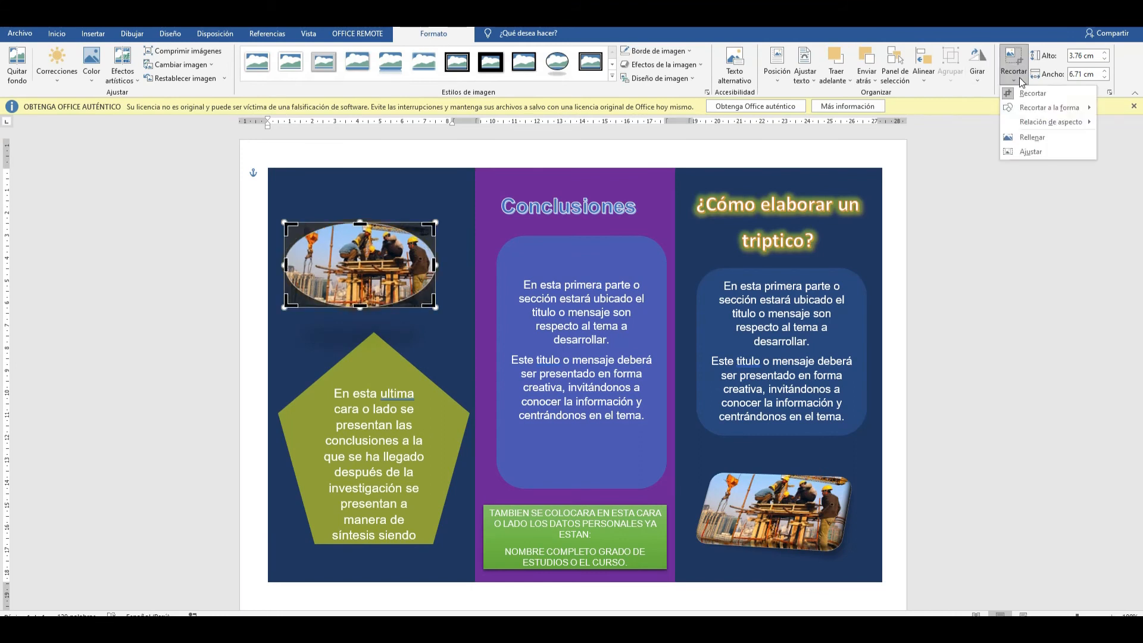
pyautogui.moveTo(1066, 110)
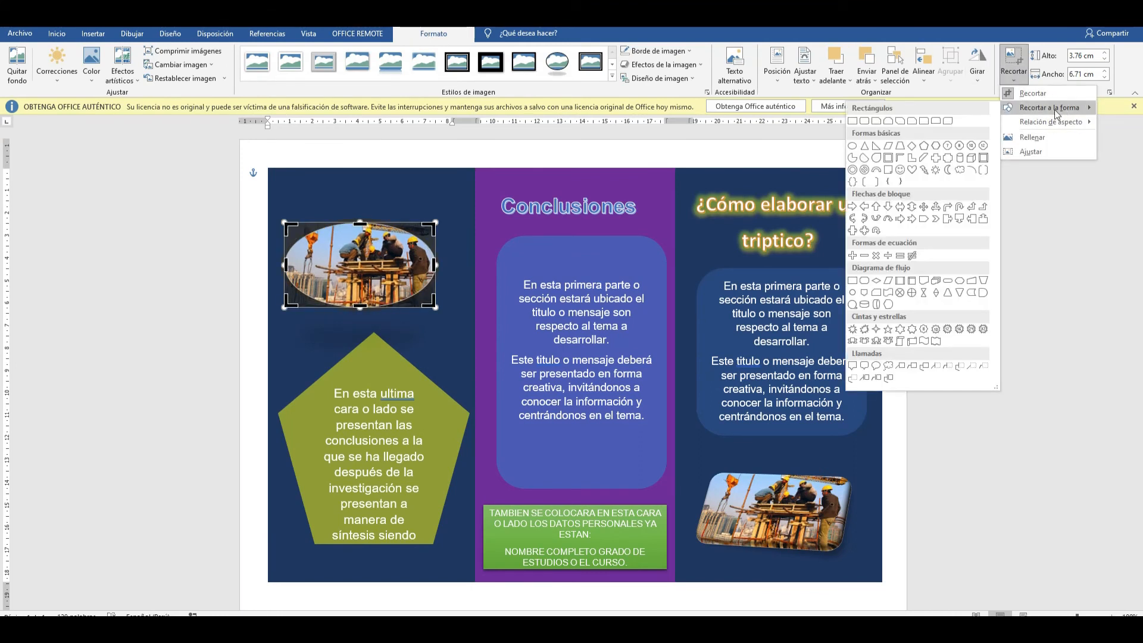
pyautogui.click(912, 169)
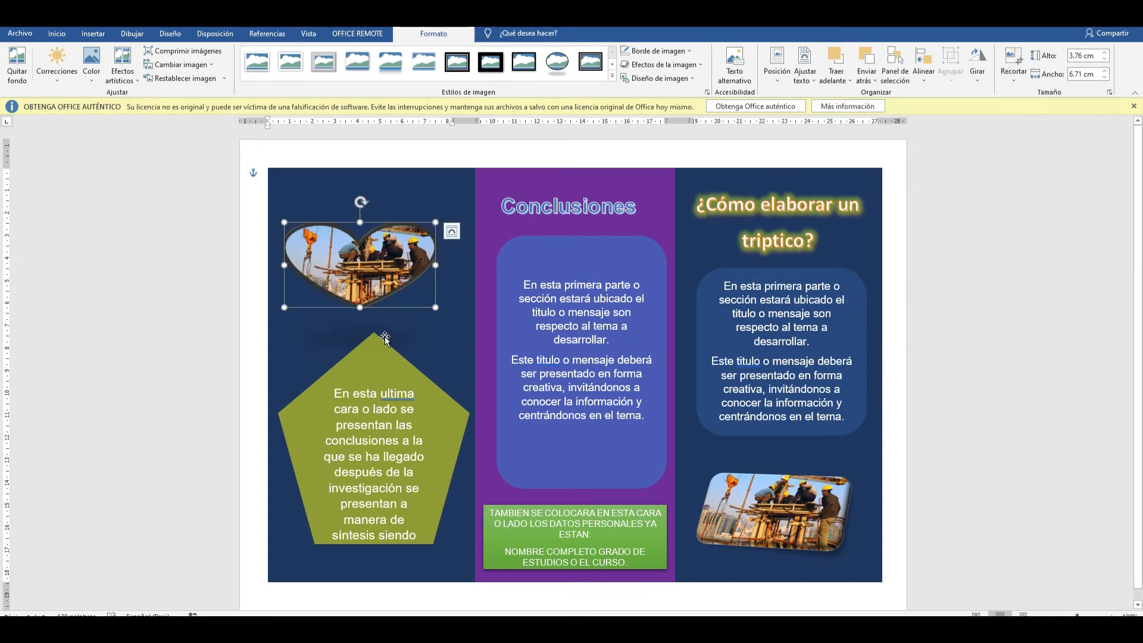
# - Crop the construction workers photo above the pentagon to a lightning bolt shape
pyautogui.click(1018, 79)
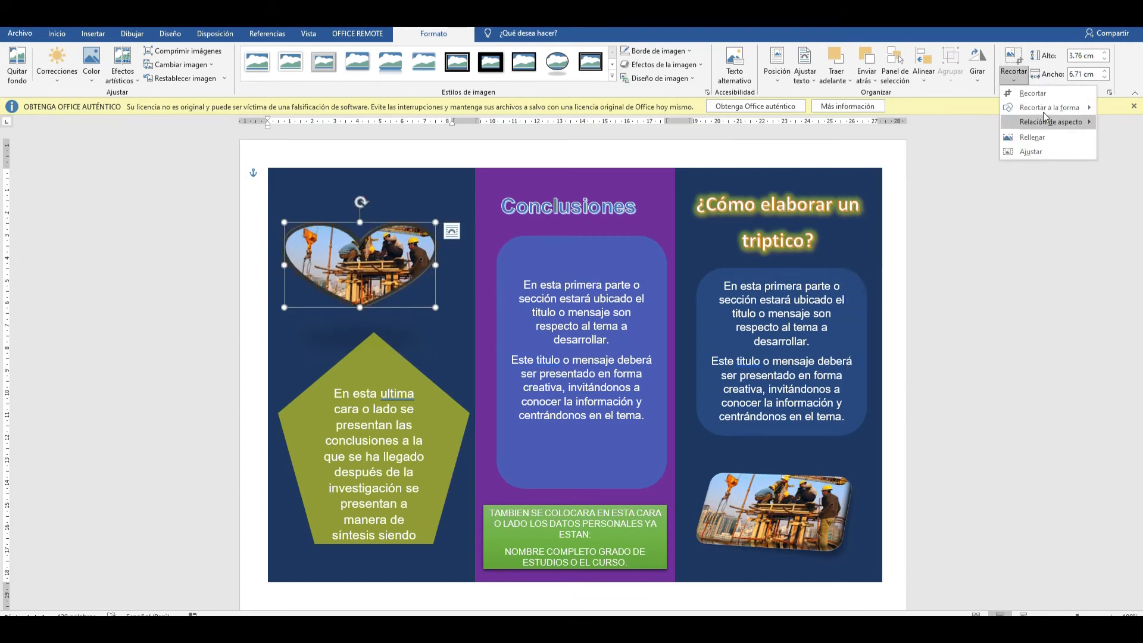
pyautogui.moveTo(1048, 109)
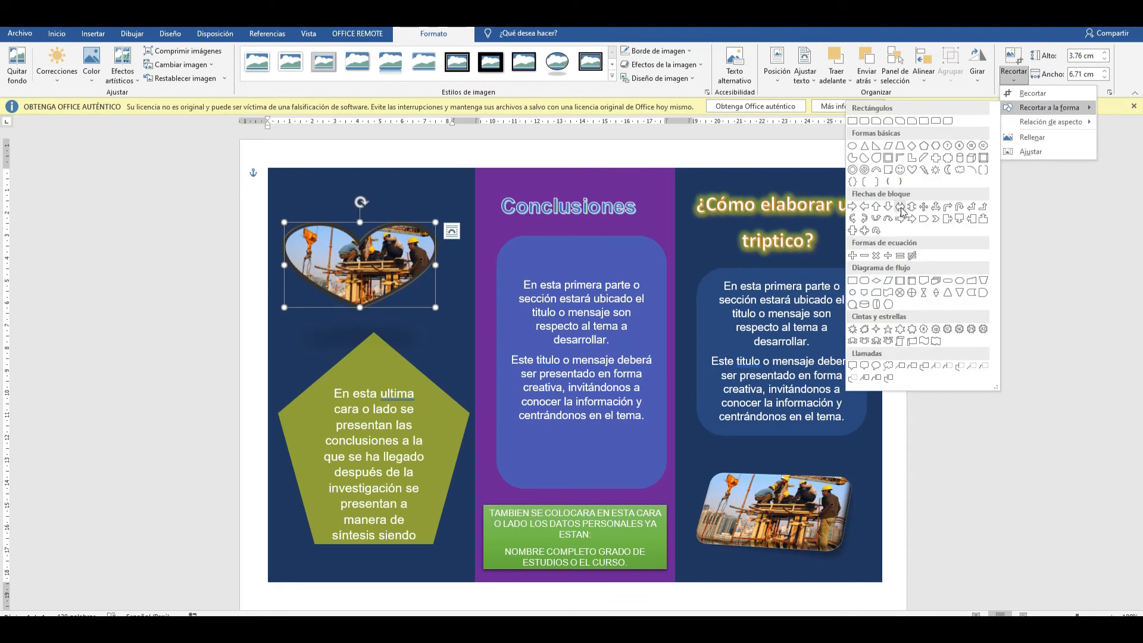
pyautogui.click(925, 171)
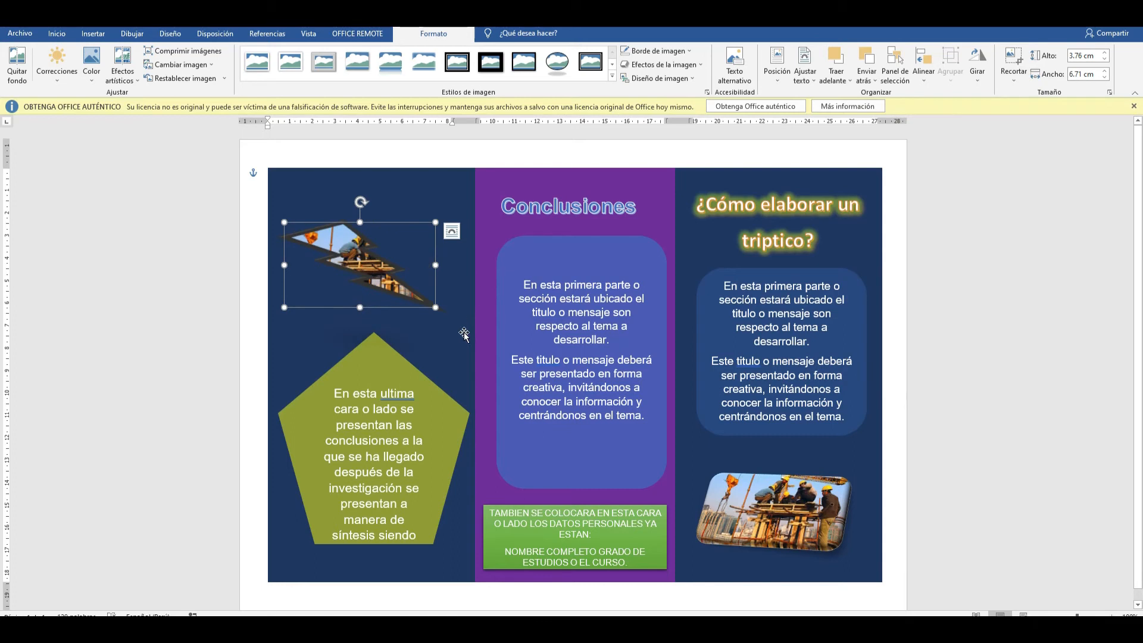
pyautogui.click(1010, 81)
pyautogui.moveTo(1035, 108)
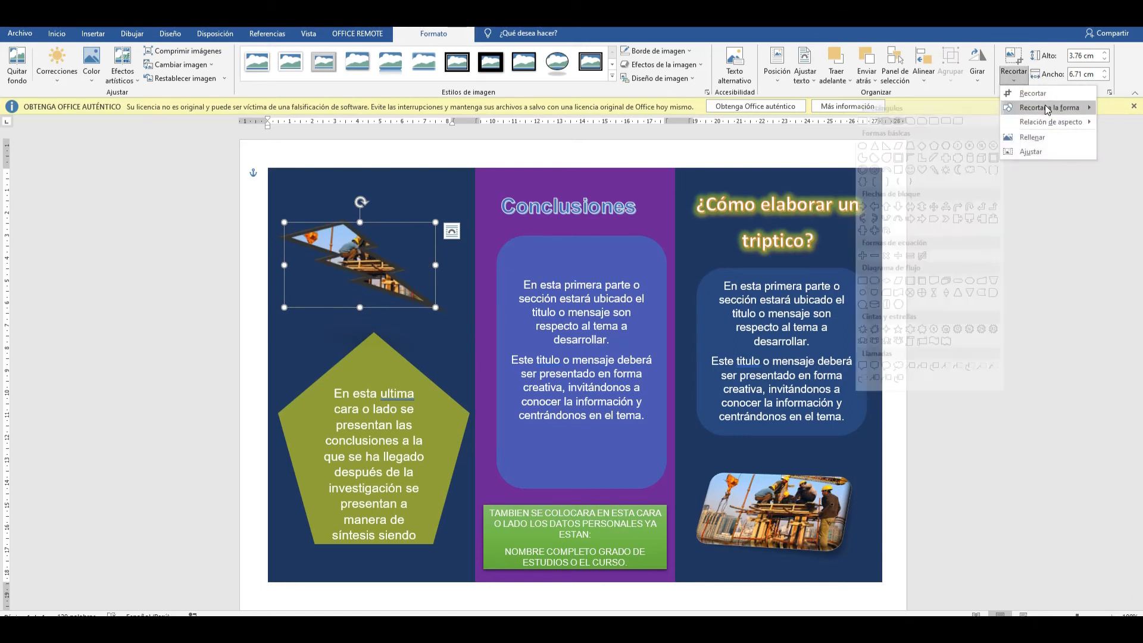
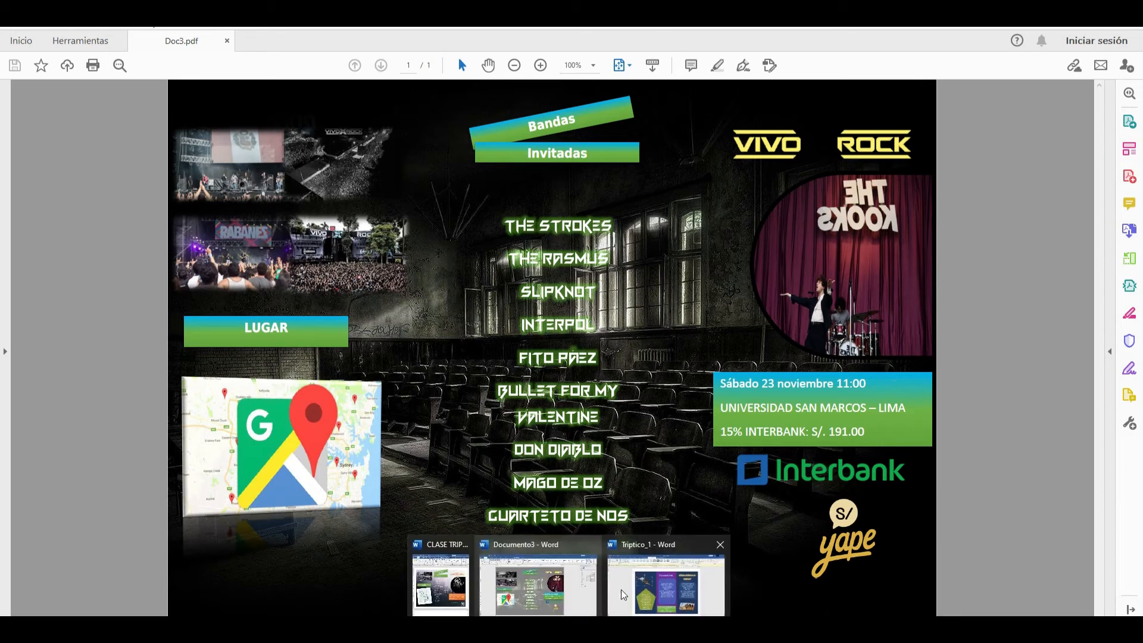
# - Return to Documento3 and set the first gradient stop of the event details box to 61% transparency
pyautogui.click(569, 591)
pyautogui.click(727, 437)
pyautogui.click(784, 380)
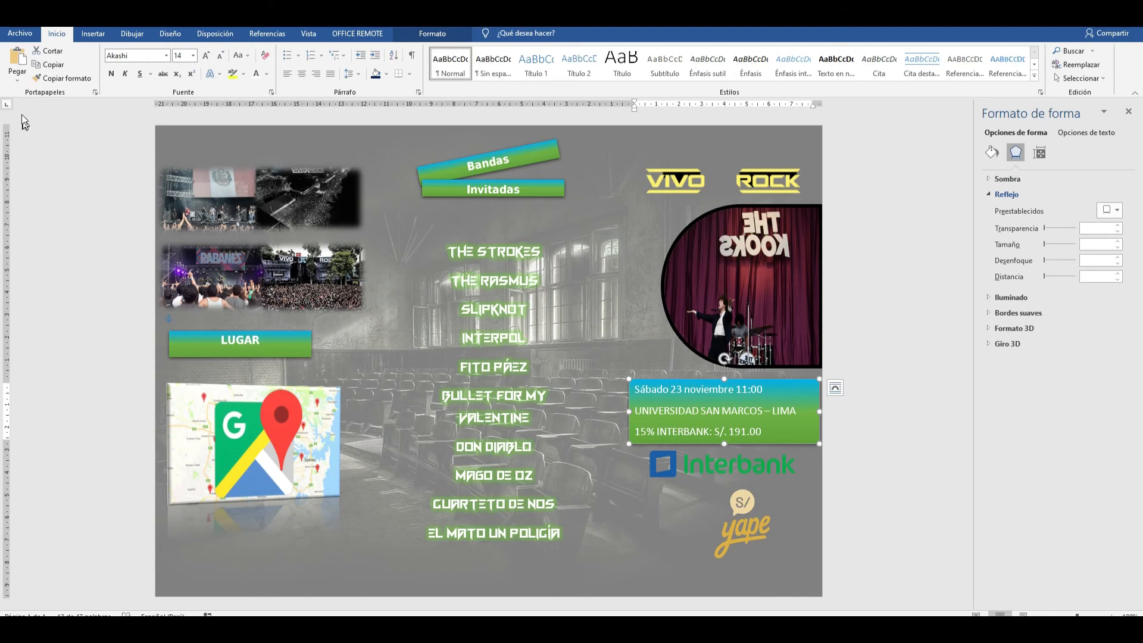
pyautogui.click(1127, 111)
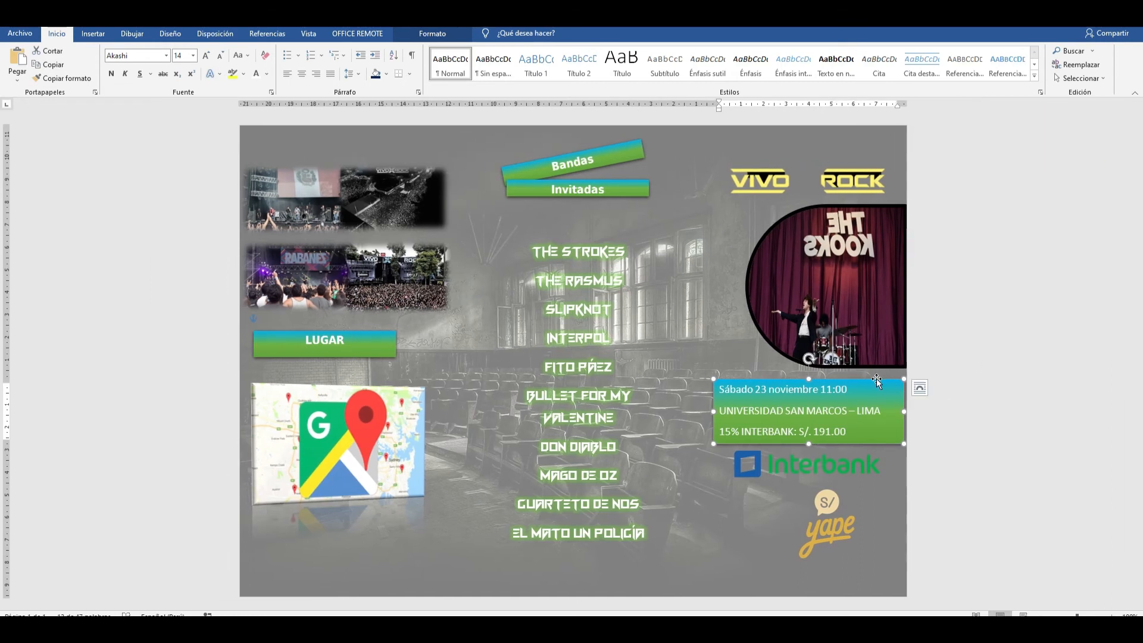
pyautogui.rightClick(879, 381)
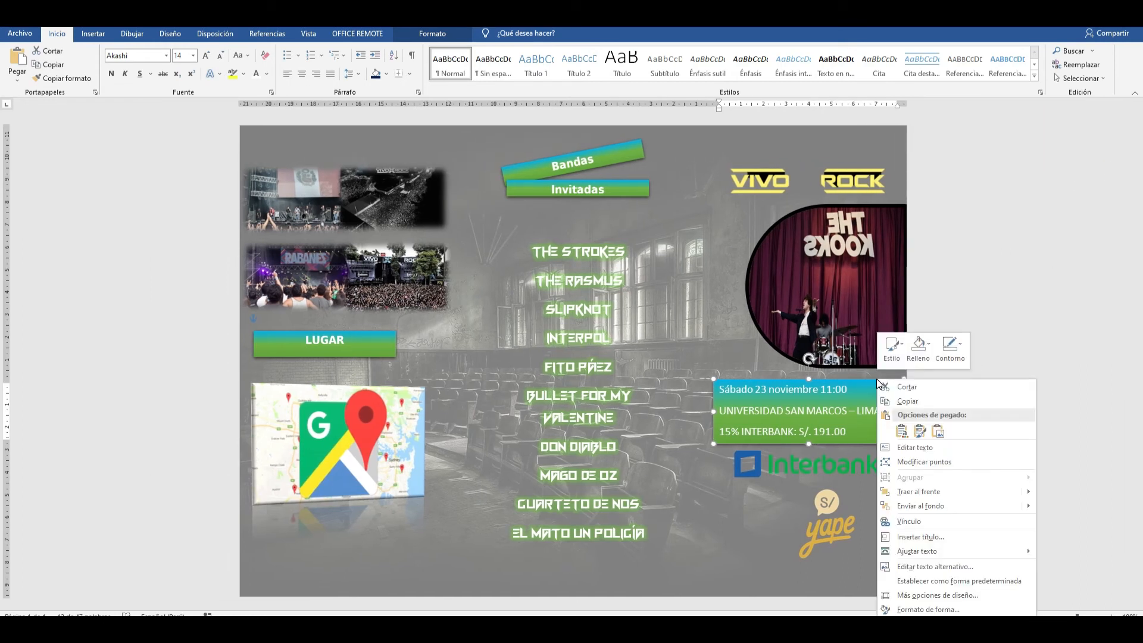
pyautogui.click(928, 609)
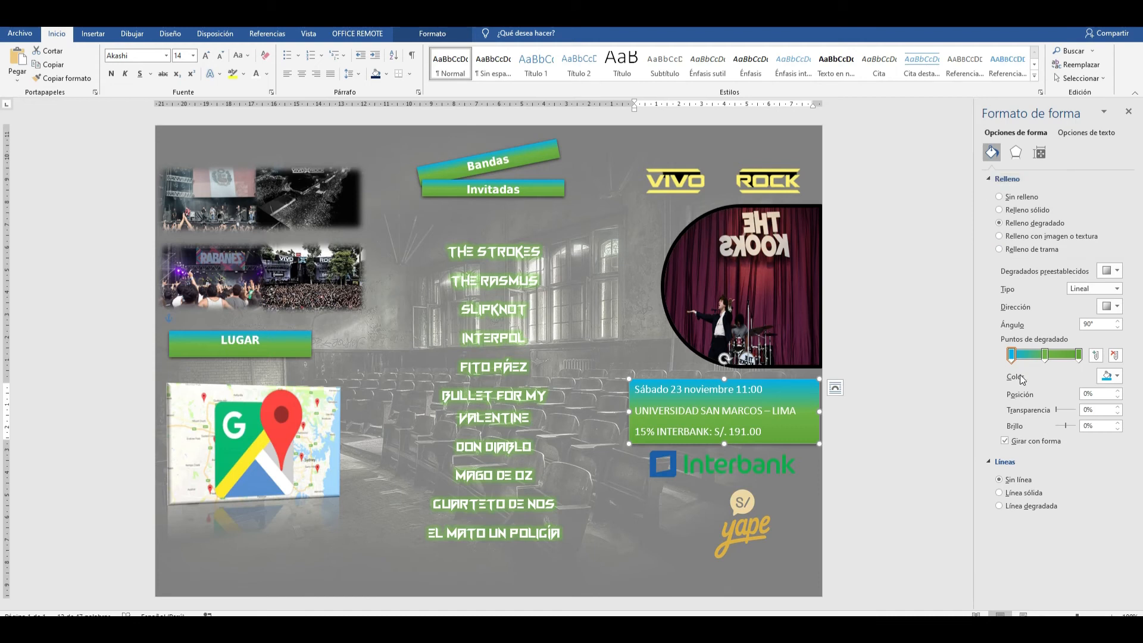
pyautogui.moveTo(1056, 410); pyautogui.dragTo(1067, 414)
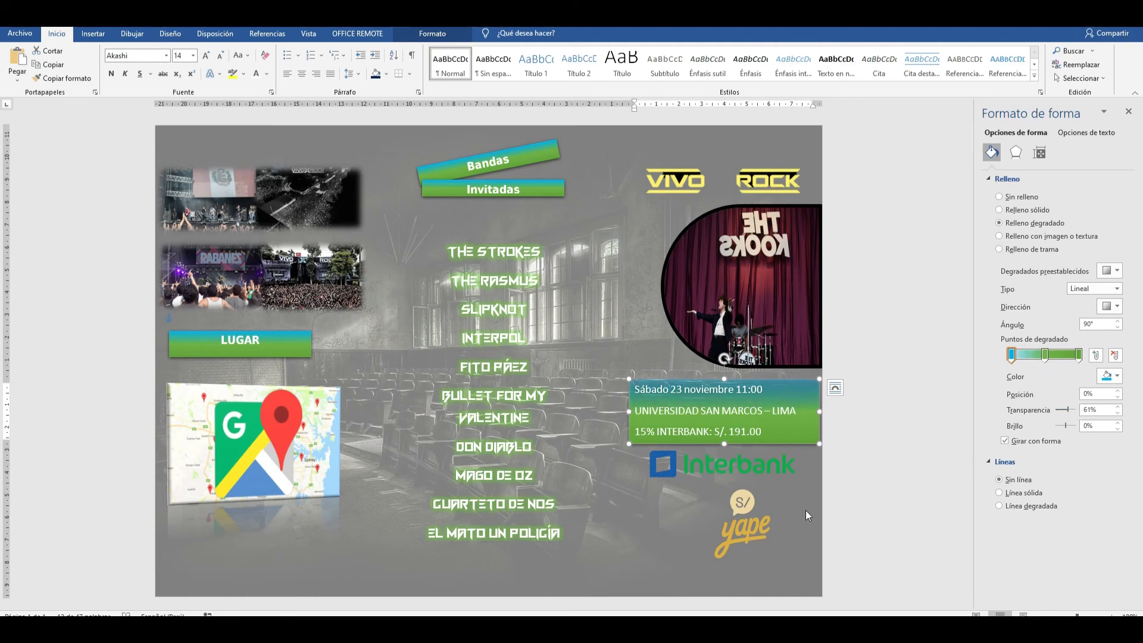
# - Give the rounded concert picture a reflection with 45% transparency, 65% size and 4 pt distance
pyautogui.click(775, 287)
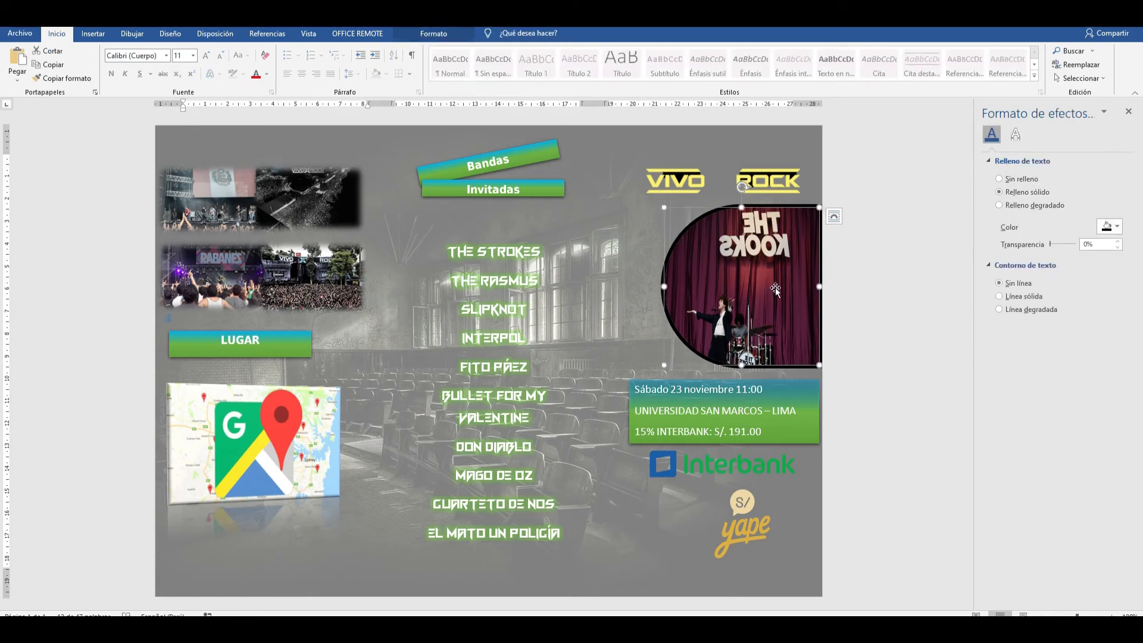
pyautogui.moveTo(1045, 212)
pyautogui.mouseDown()
pyautogui.moveTo(1068, 212)
pyautogui.moveTo(1059, 211)
pyautogui.mouseUp()
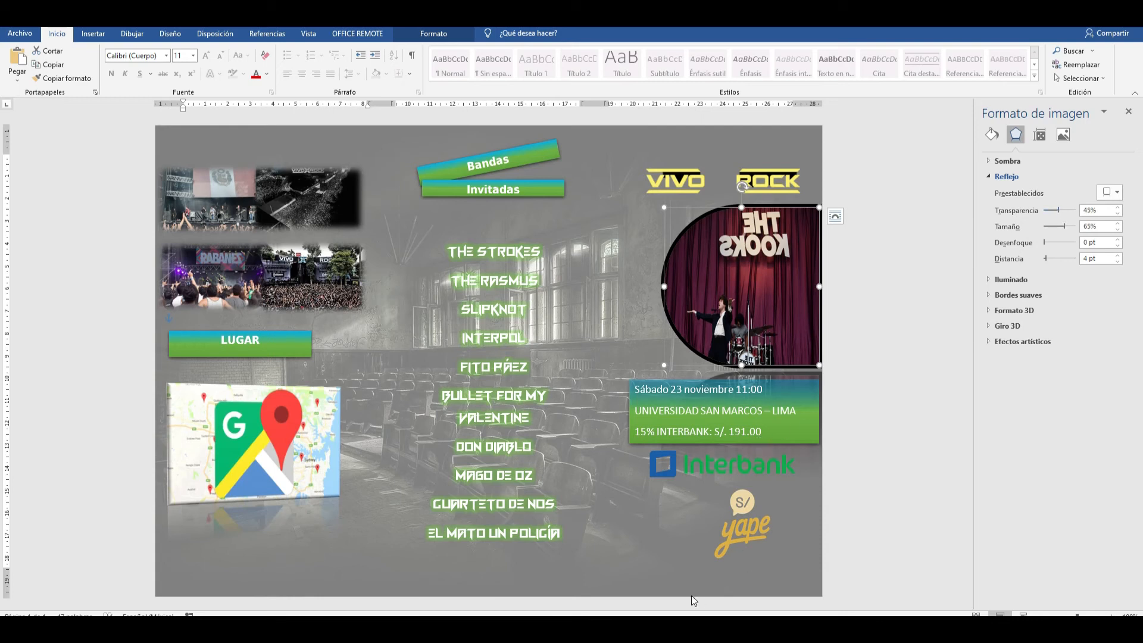
pyautogui.click(667, 574)
pyautogui.click(1128, 112)
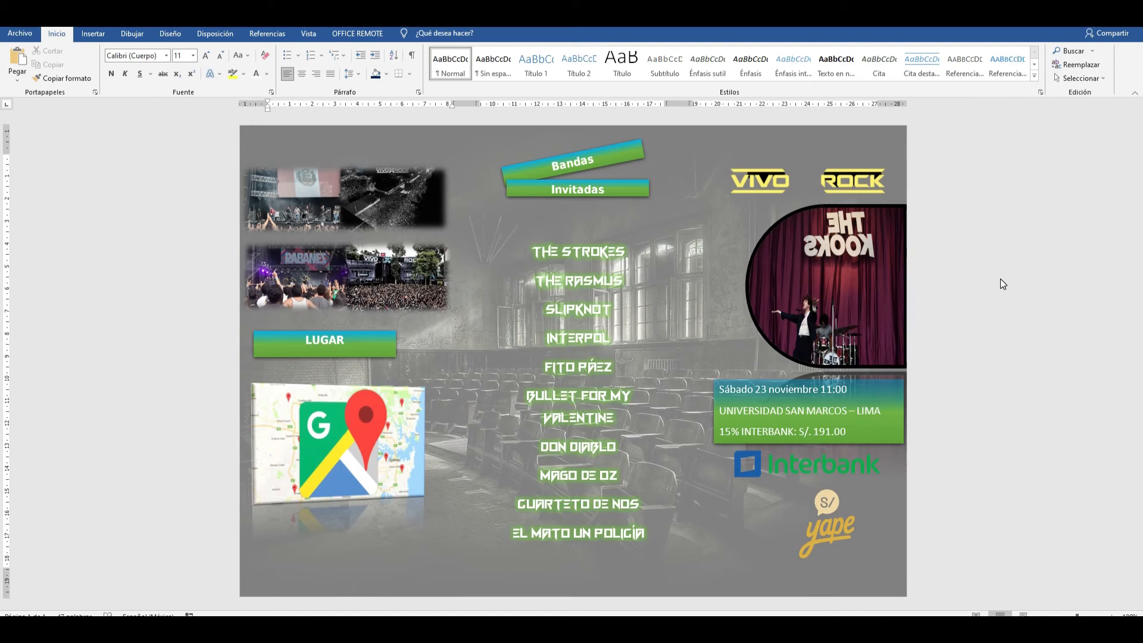
# - Move the Yape logo toward the outer edge of the cover panel, keeping it below the Interbank logo
pyautogui.click(773, 196)
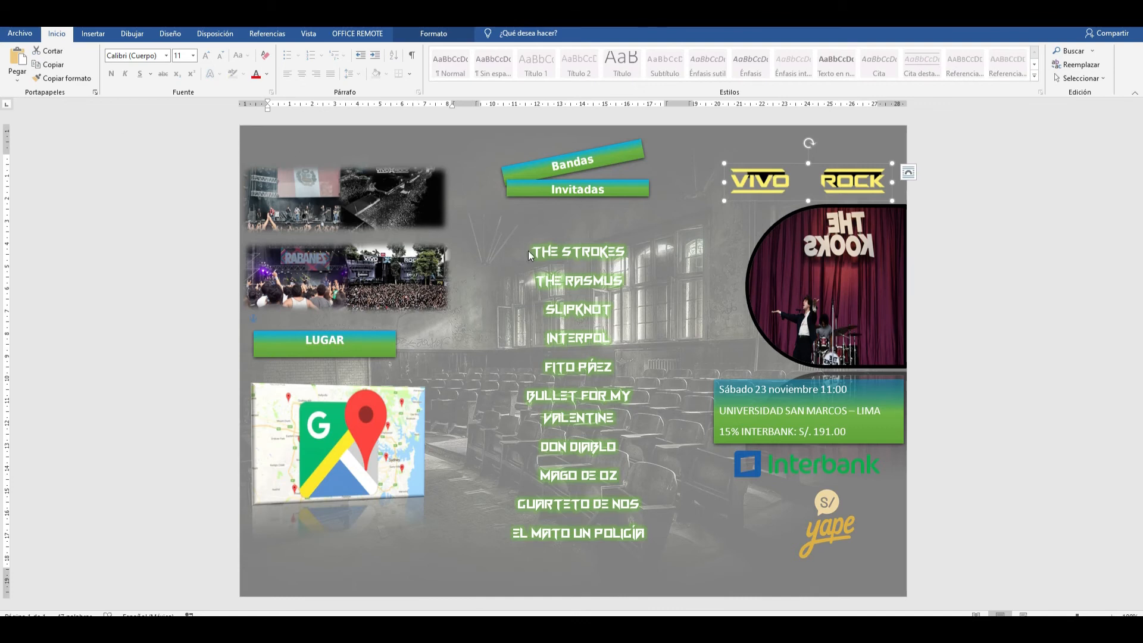
pyautogui.click(588, 270)
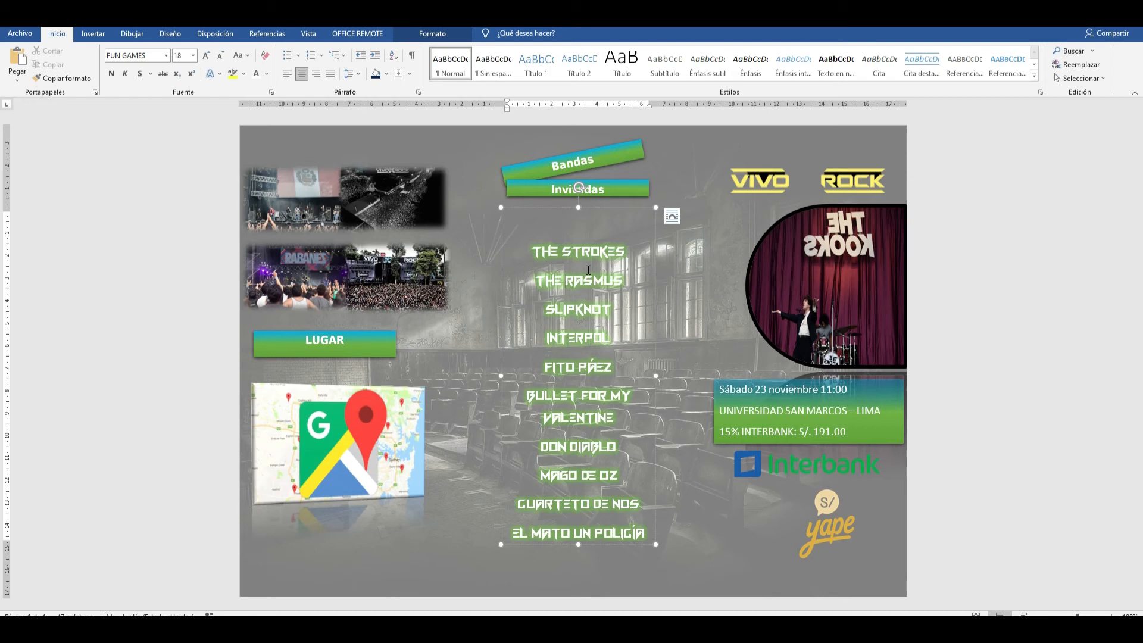
pyautogui.moveTo(809, 505); pyautogui.dragTo(845, 511)
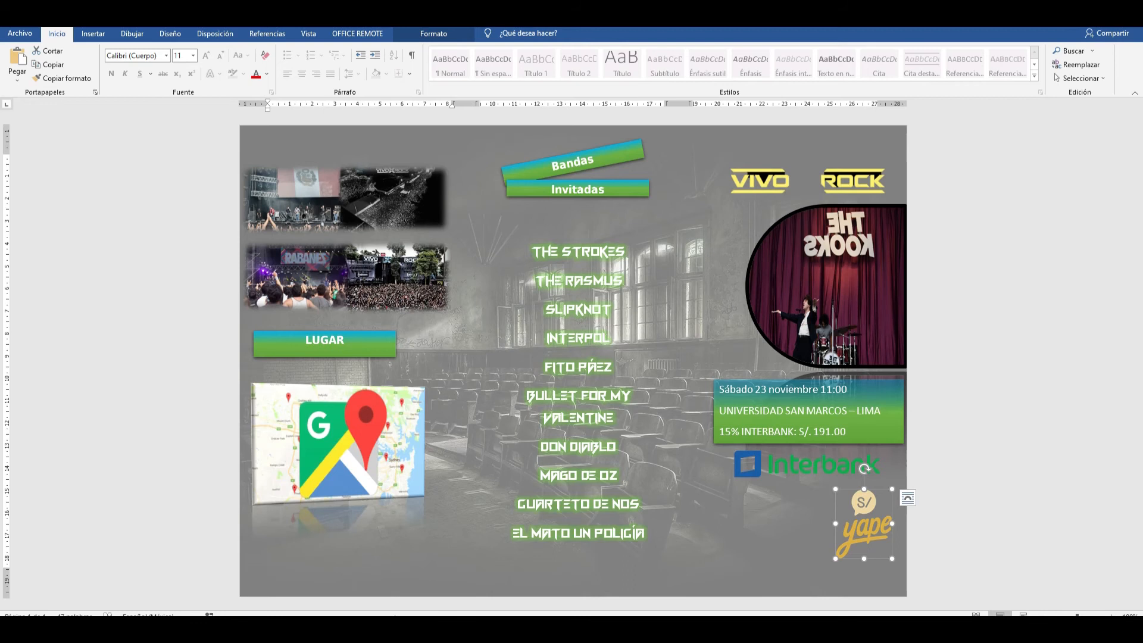
# - Paste the QR code image, enlarge it and place it beside the Yape logo, below the Interbank logo
pyautogui.click(282, 591)
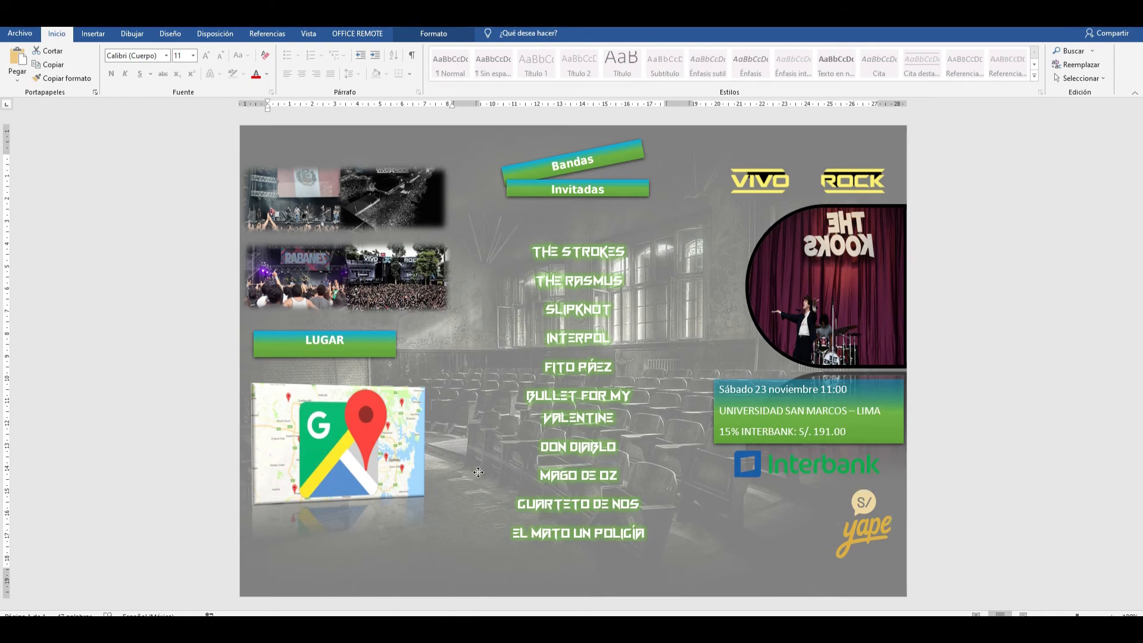
pyautogui.hotkey('ctrl', 'z')
pyautogui.hotkey('ctrl', 'z')
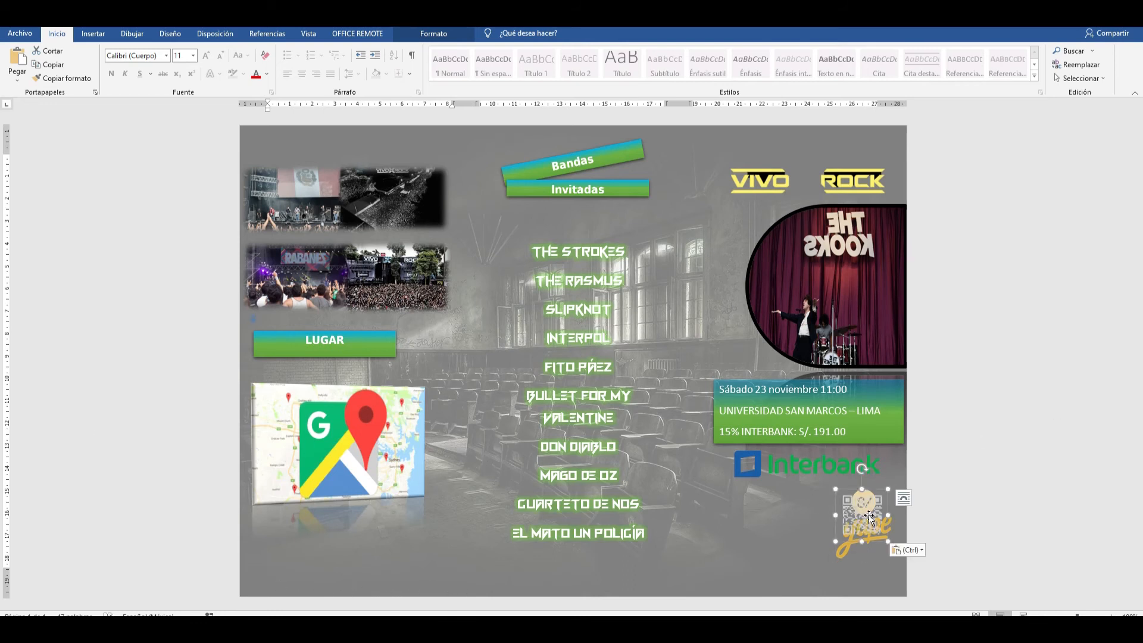
pyautogui.moveTo(868, 532); pyautogui.dragTo(795, 533)
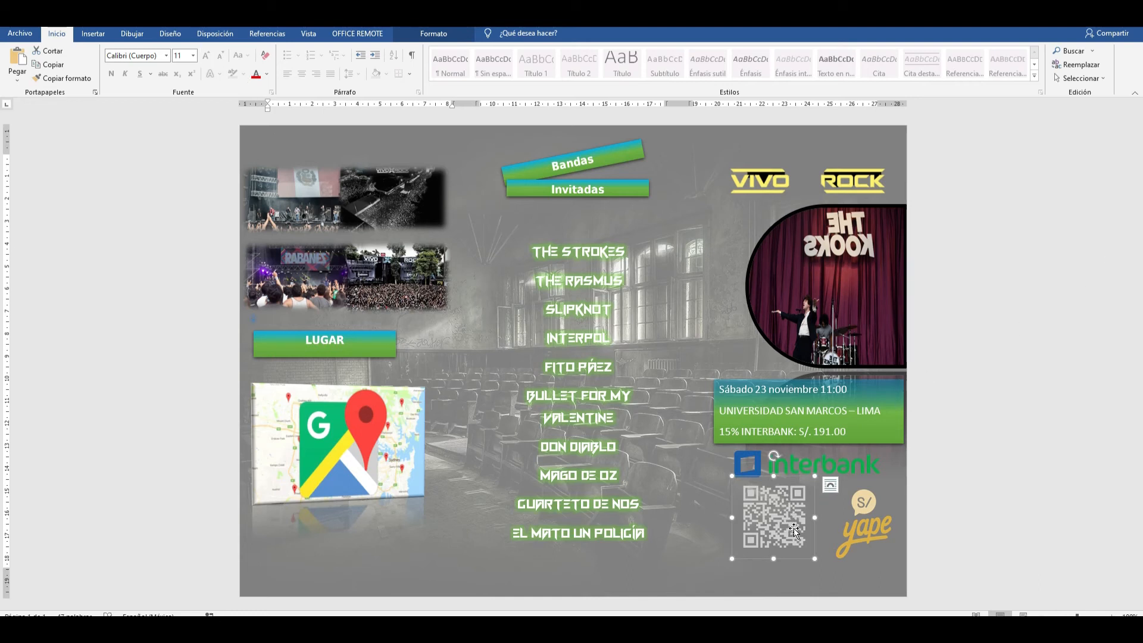
# - Fine-tune the layout by shifting the QR code toward the Yape logo, raising that logo slightly and moving the map picture inward
pyautogui.moveTo(789, 529); pyautogui.dragTo(804, 529)
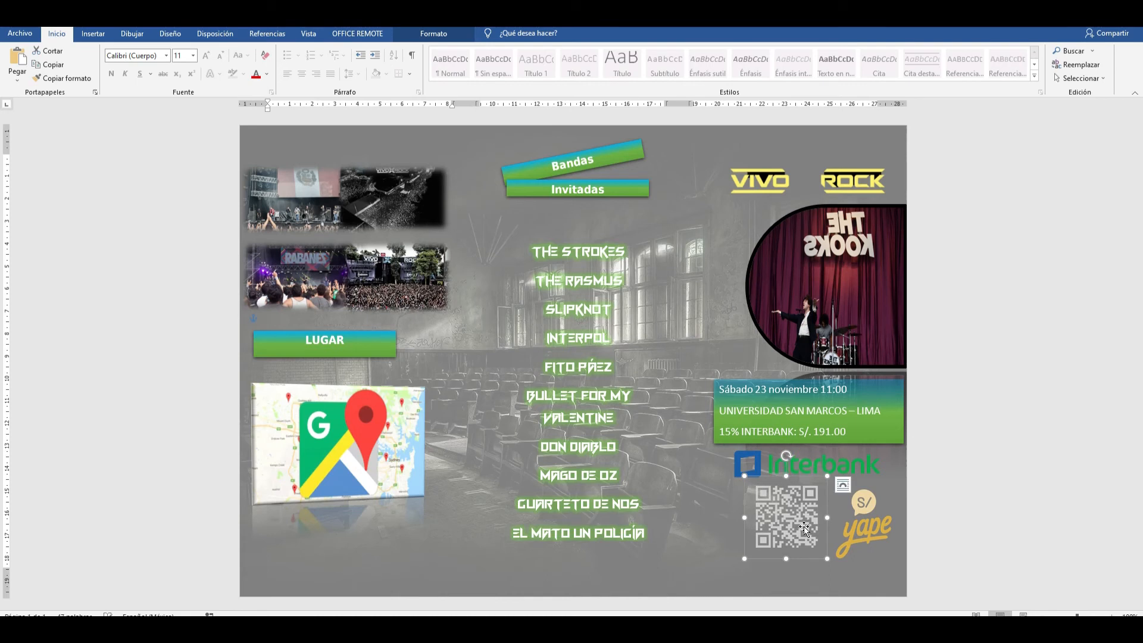
pyautogui.click(854, 536)
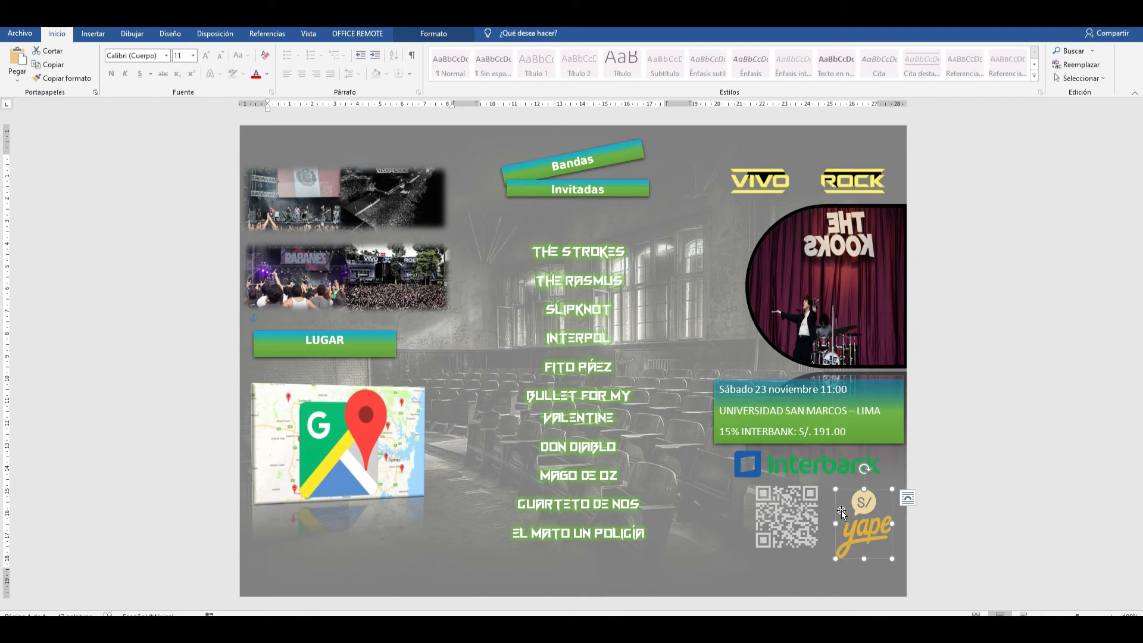
pyautogui.moveTo(861, 533); pyautogui.dragTo(859, 528)
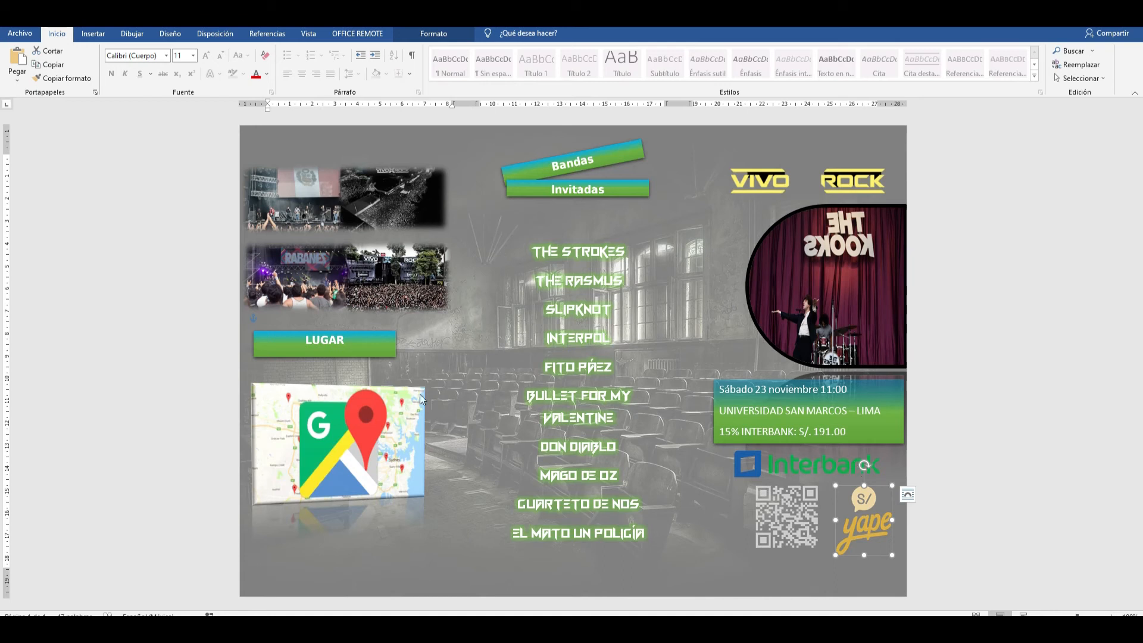
pyautogui.moveTo(380, 415); pyautogui.dragTo(389, 419)
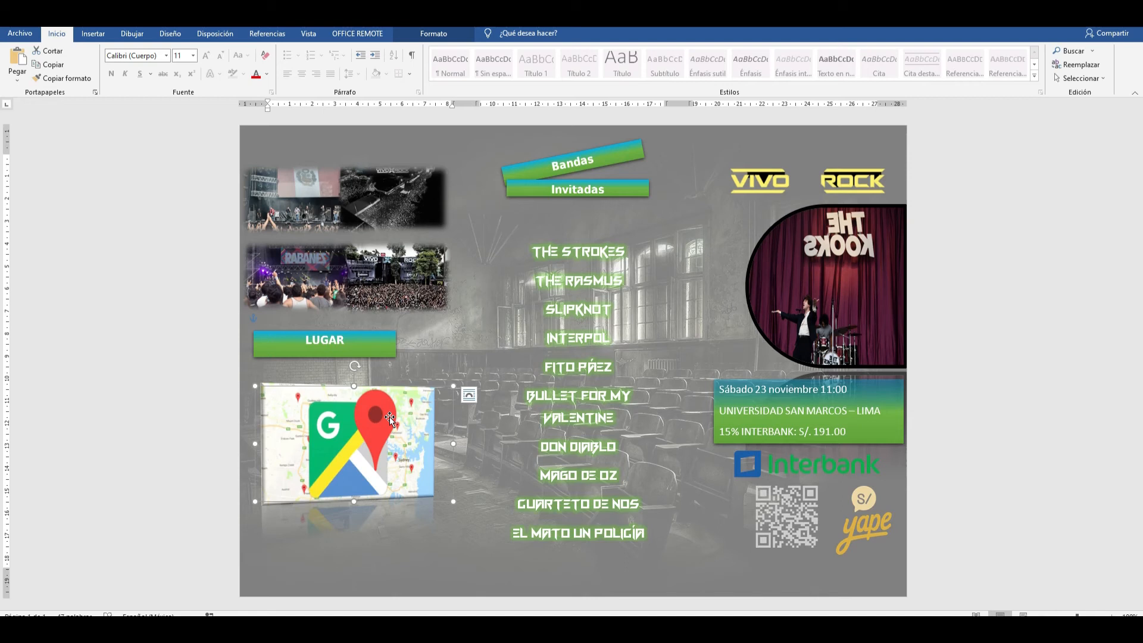
# - Save the triptych as a Word document named Triptico_2 in the Documentos folder
pyautogui.click(24, 36)
pyautogui.click(53, 193)
pyautogui.click(140, 203)
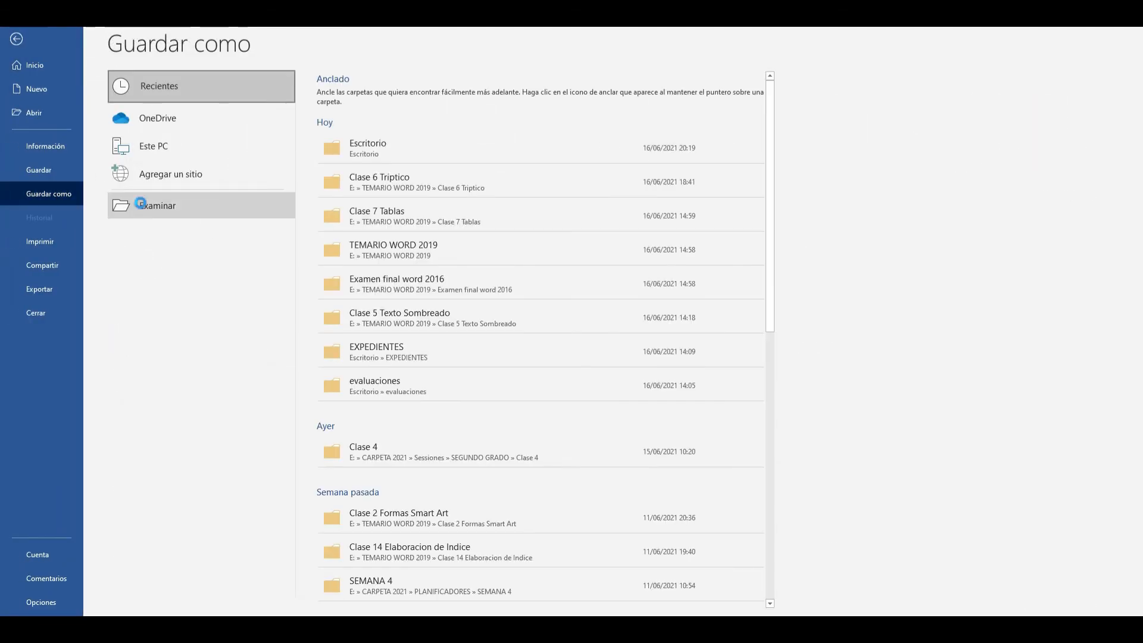
pyautogui.press('BackSpace')
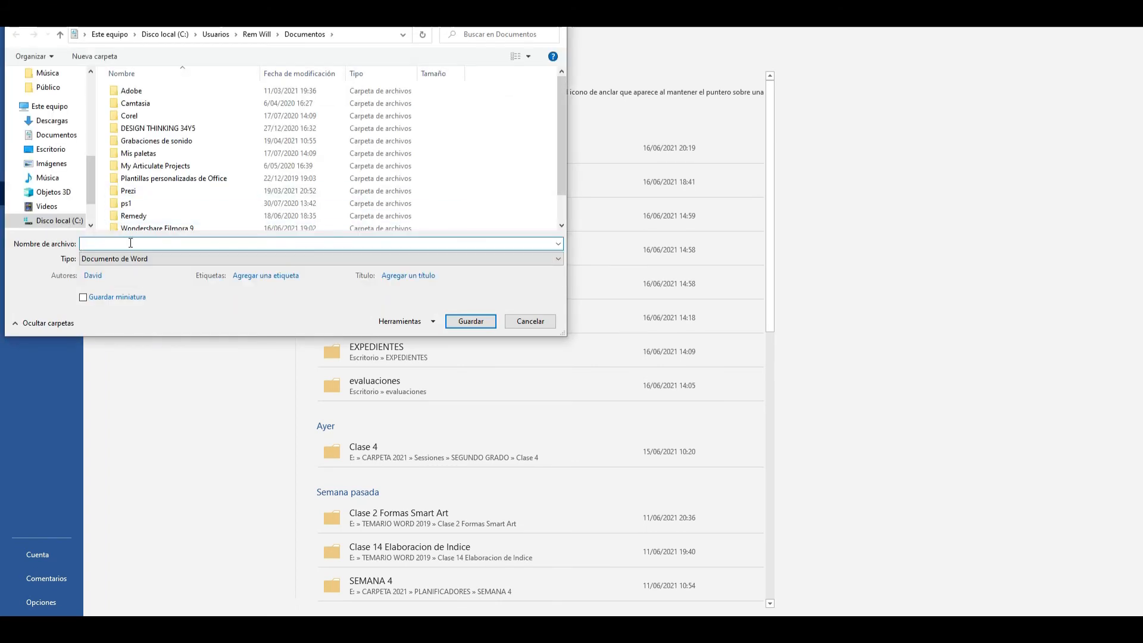
pyautogui.write('Triptico_2')
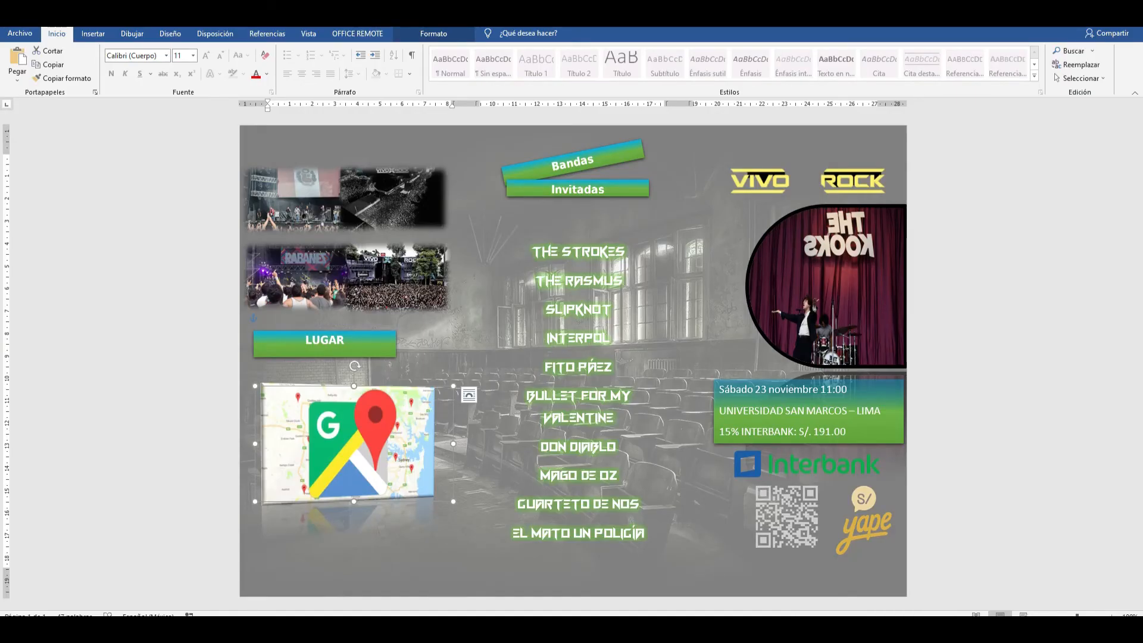
# - Switch to the Triptico_1 document, close it and return to the desktop
pyautogui.moveTo(573, 613)
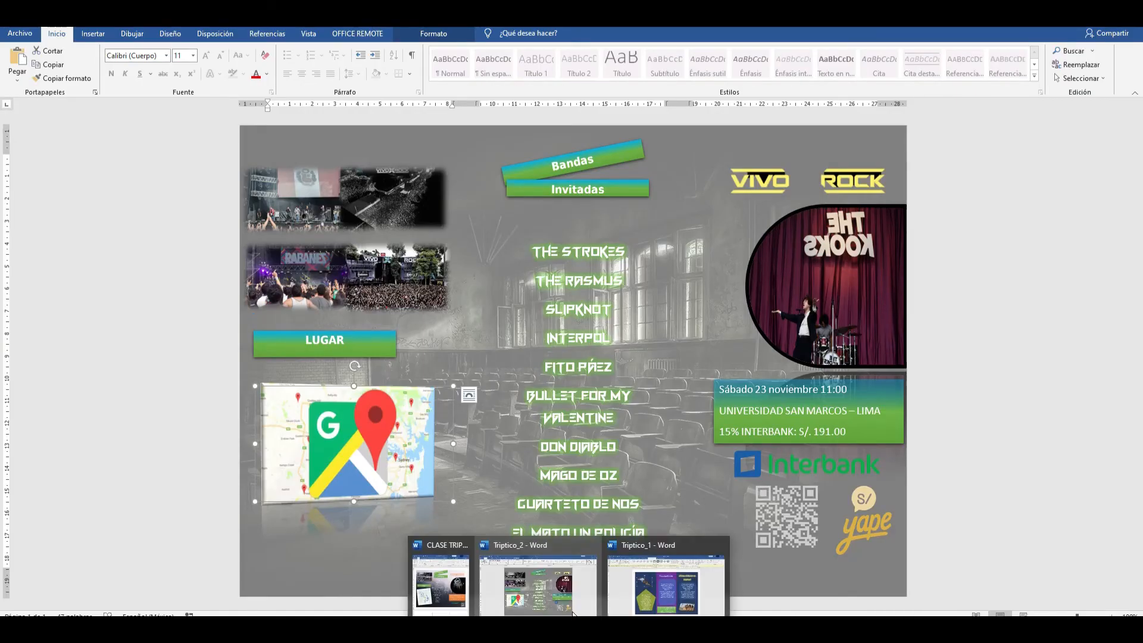
pyautogui.click(665, 587)
pyautogui.hotkey('alt', 'F4')
pyautogui.click(588, 342)
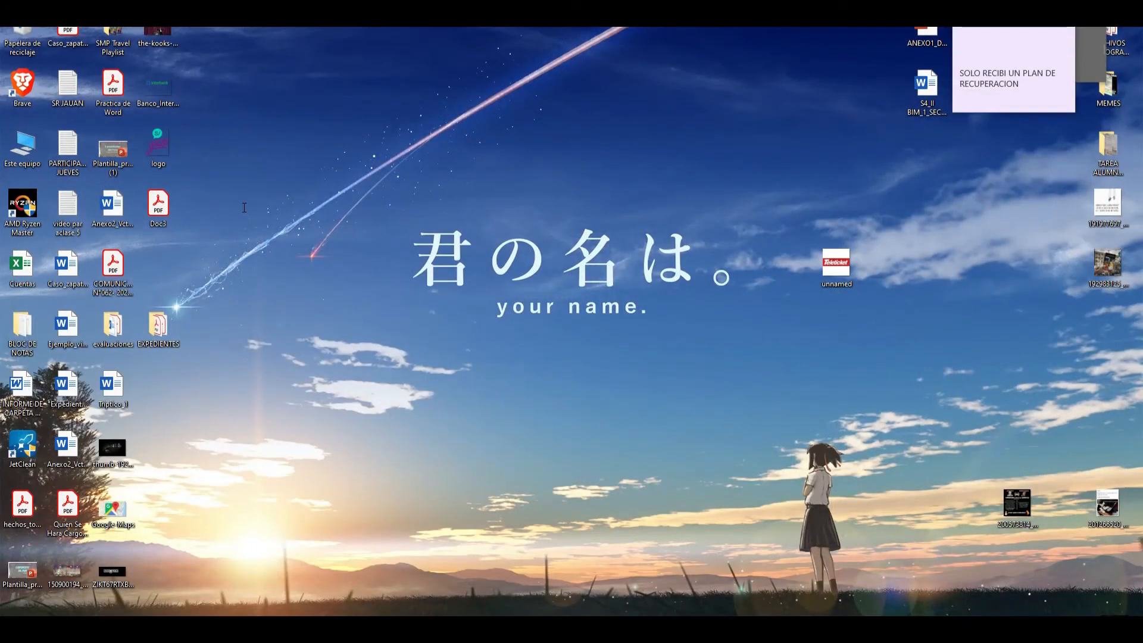
# - Start Word with a blank document, maximize its window and dismiss the licence notice
pyautogui.click(201, 626)
pyautogui.click(138, 409)
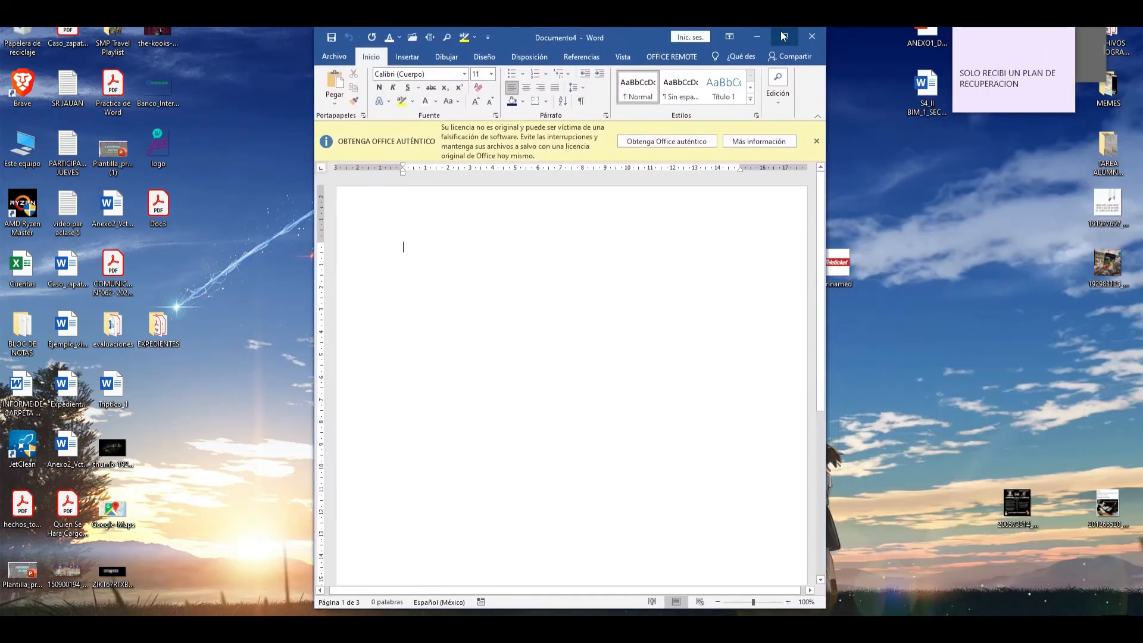
pyautogui.click(780, 30)
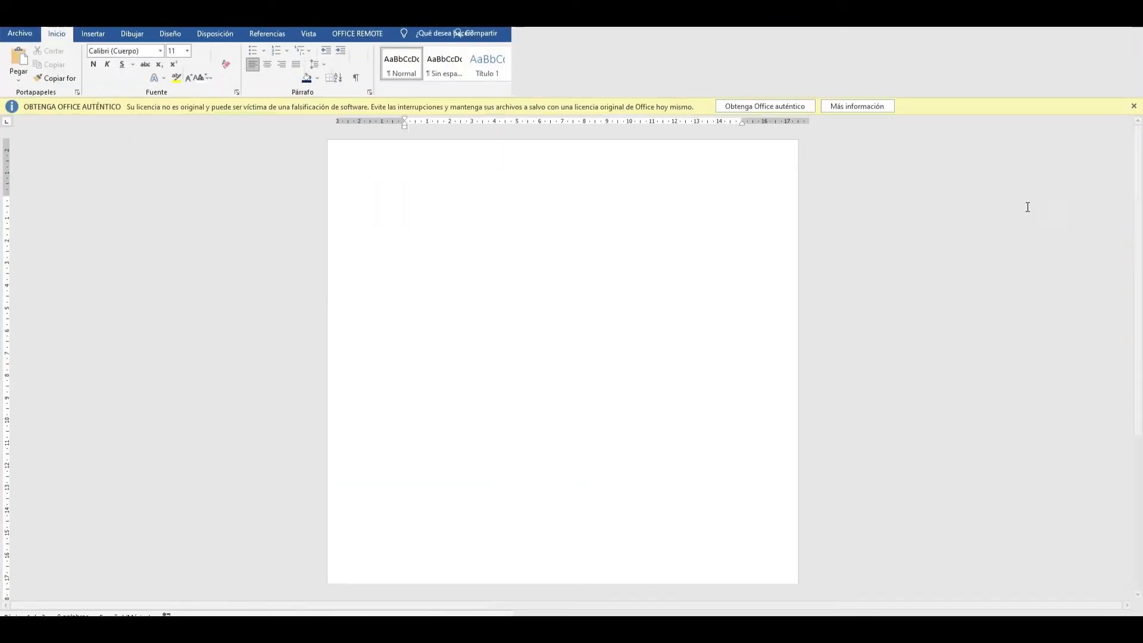
pyautogui.click(1133, 106)
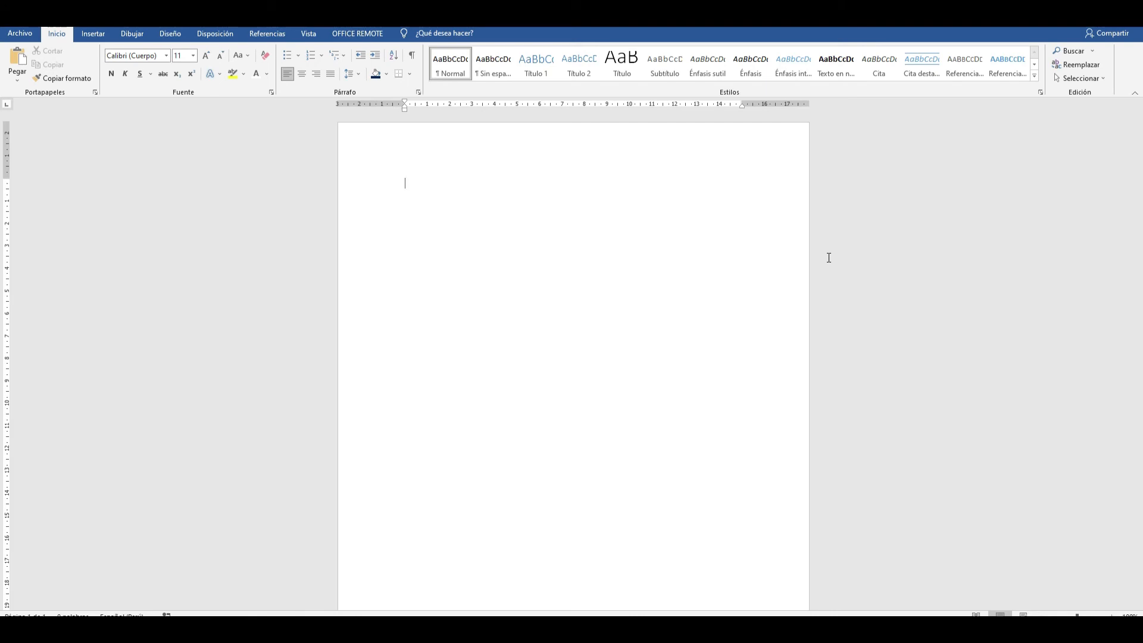
# - Open the CLASE TABLAS example from the TEMARIO WORD 2019 folder, look over its timetable and tables, and minimize it
pyautogui.click(262, 629)
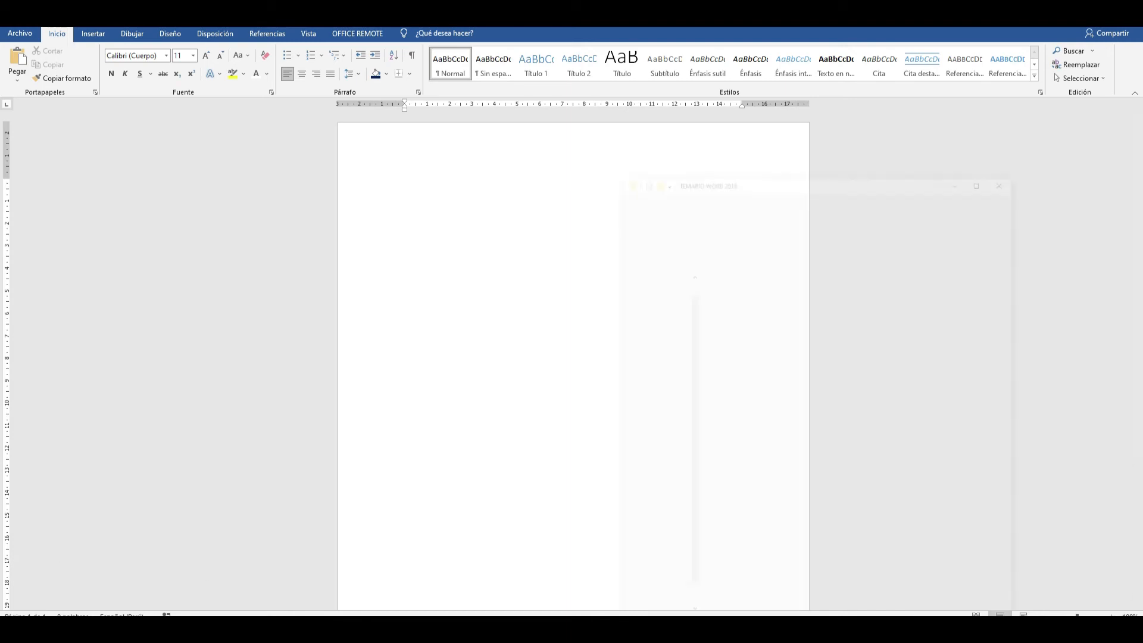
pyautogui.moveTo(906, 84); pyautogui.dragTo(1124, 91)
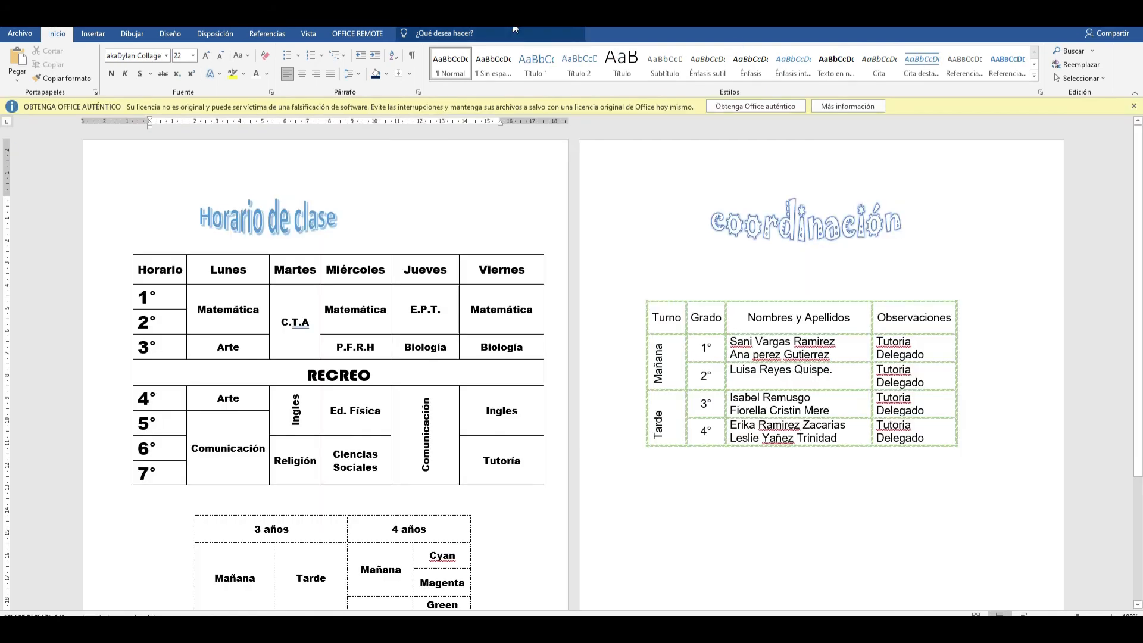
pyautogui.press('super+Down')
pyautogui.press('super+Down')
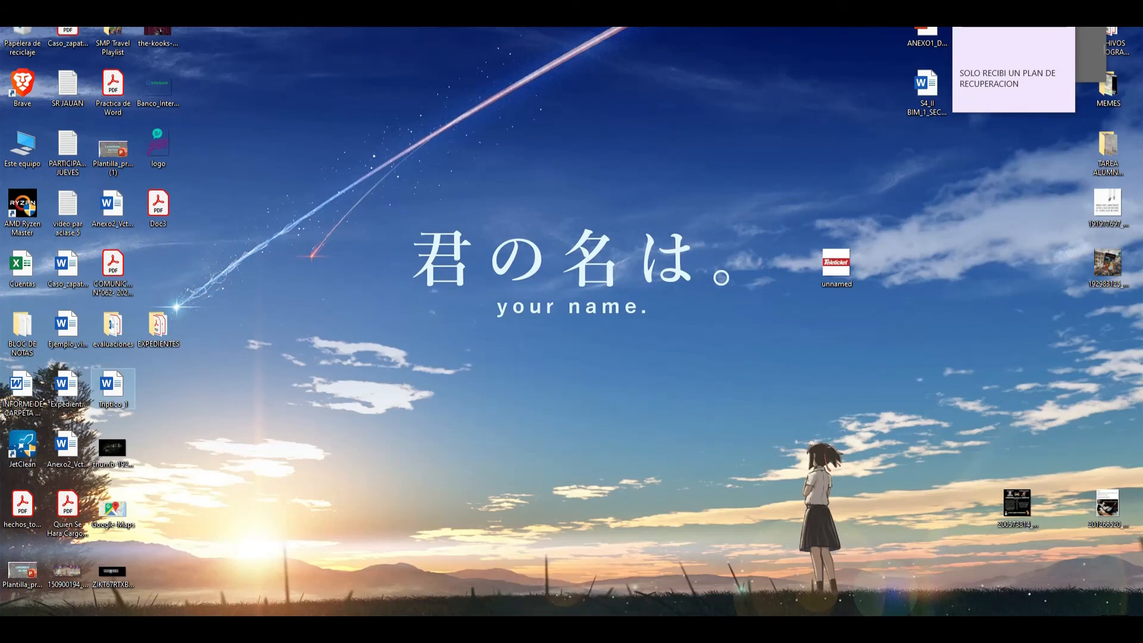
# - Launch Word to get a new blank document, maximize it and close the licence notice bar
pyautogui.press('super')
pyautogui.write('word')
pyautogui.click(148, 315)
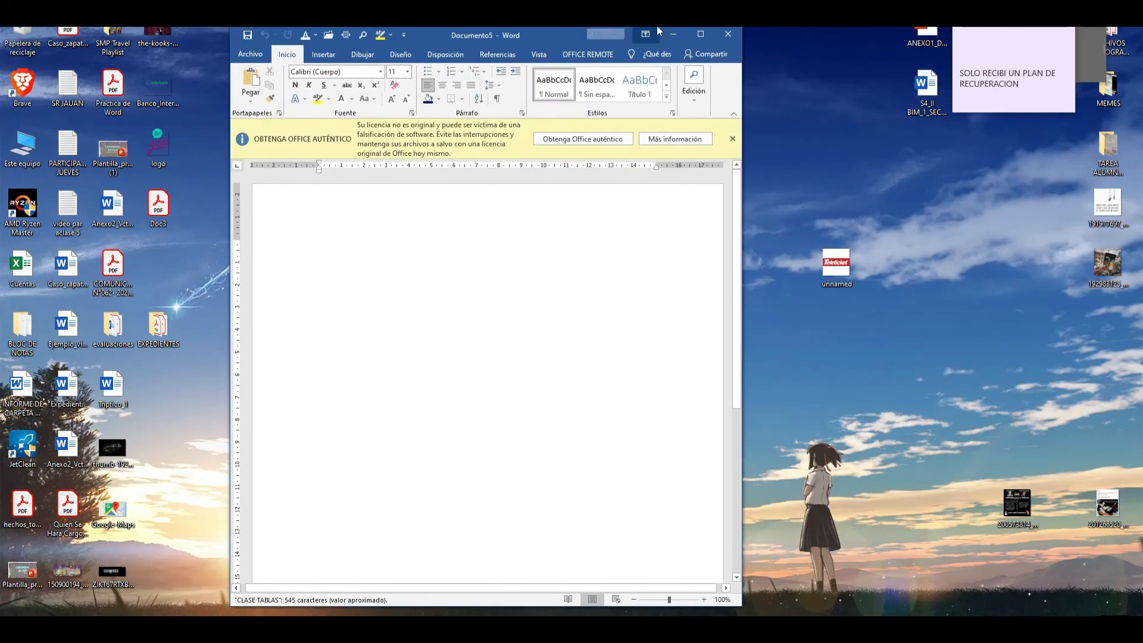
pyautogui.click(700, 34)
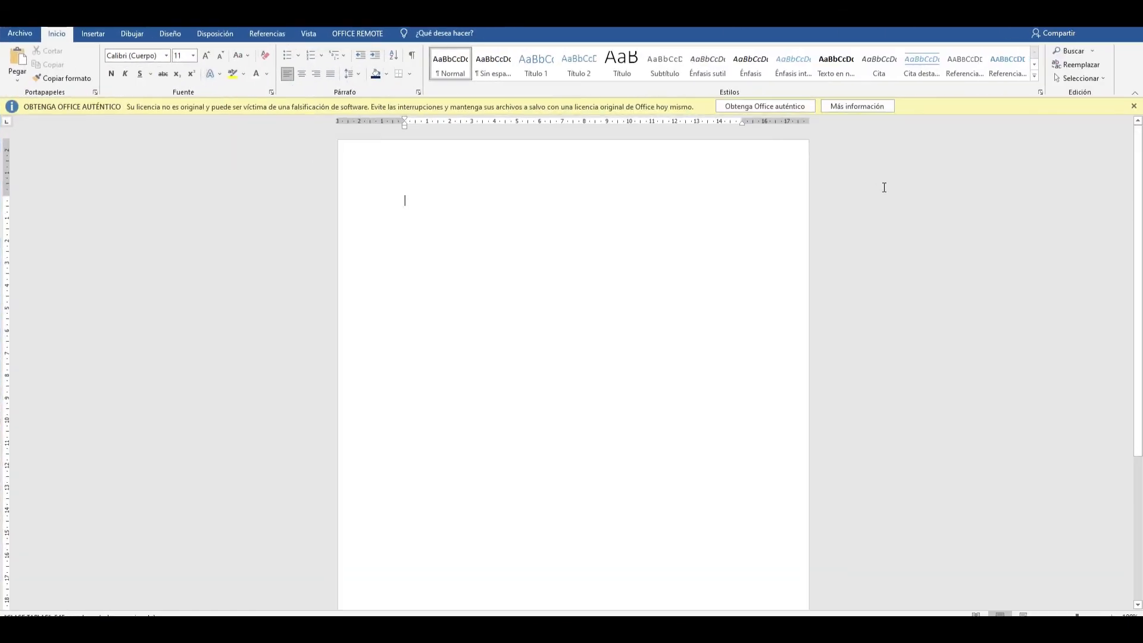
pyautogui.click(1133, 106)
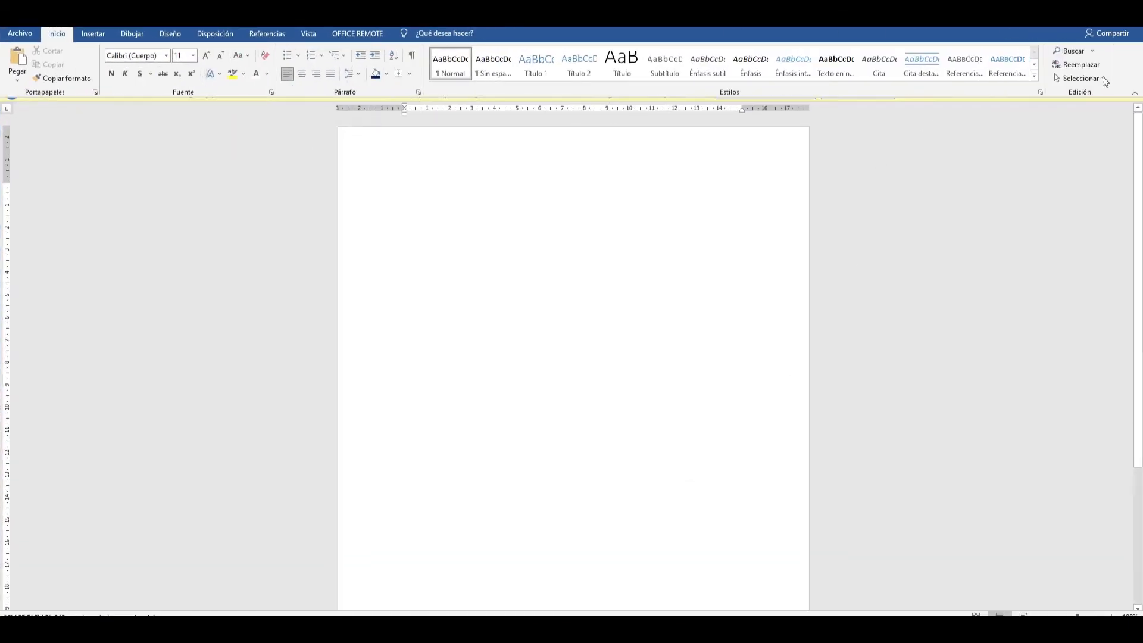
# - Insert the Teleticket image from the desktop into the blank document and delete it again
pyautogui.moveTo(768, 16); pyautogui.dragTo(563, 42)
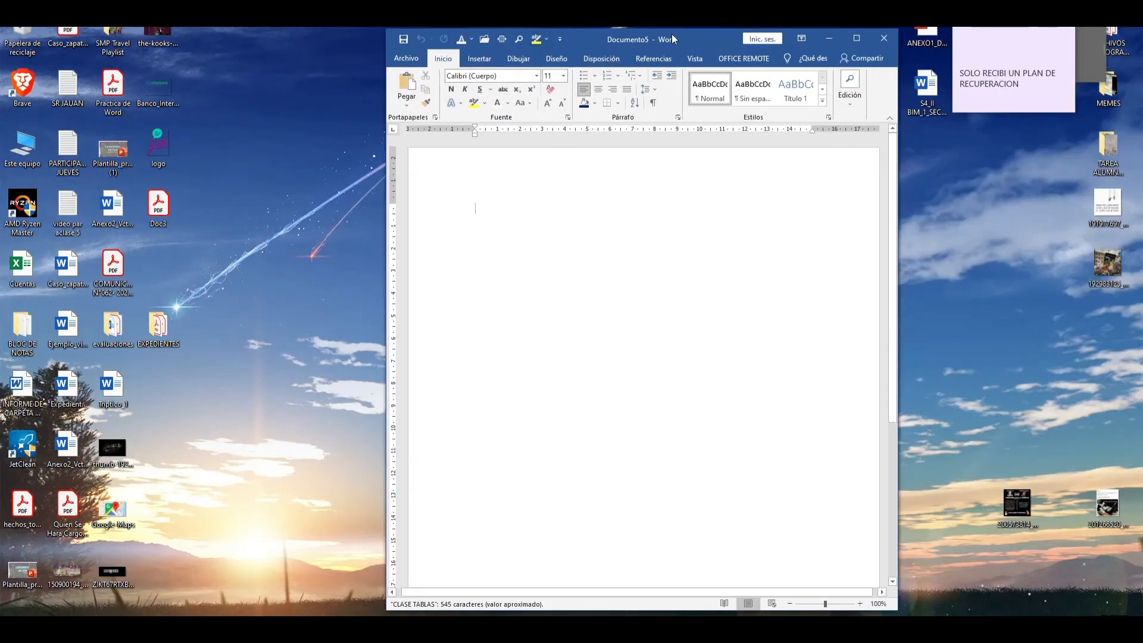
pyautogui.moveTo(671, 34); pyautogui.dragTo(490, 19)
pyautogui.click(845, 259)
pyautogui.moveTo(845, 259); pyautogui.dragTo(620, 187)
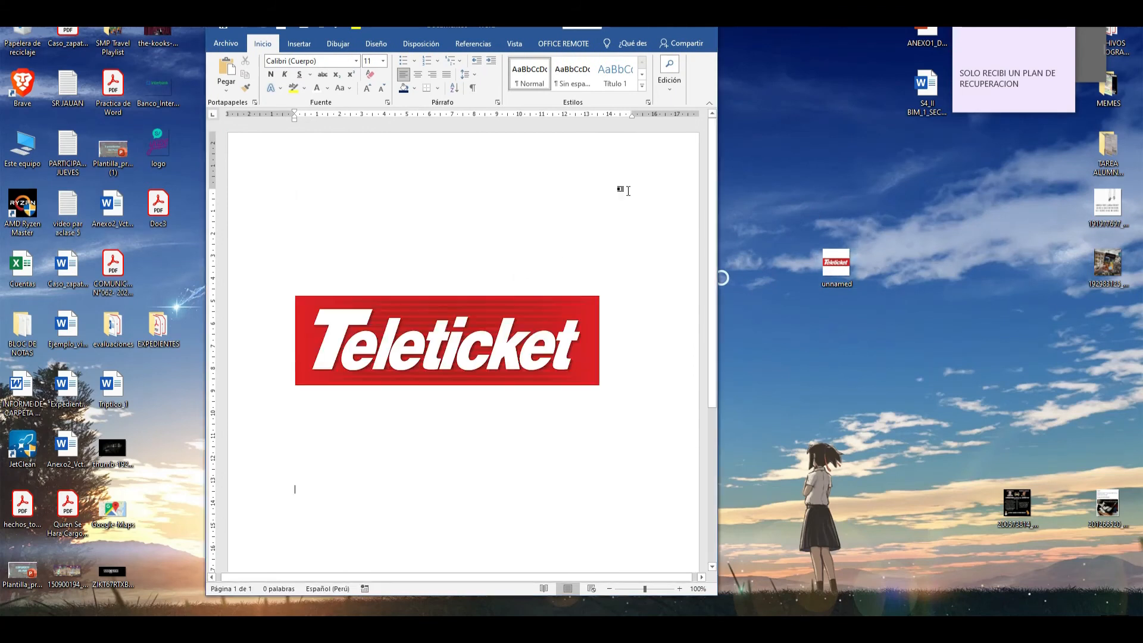
pyautogui.click(675, 33)
pyautogui.click(623, 309)
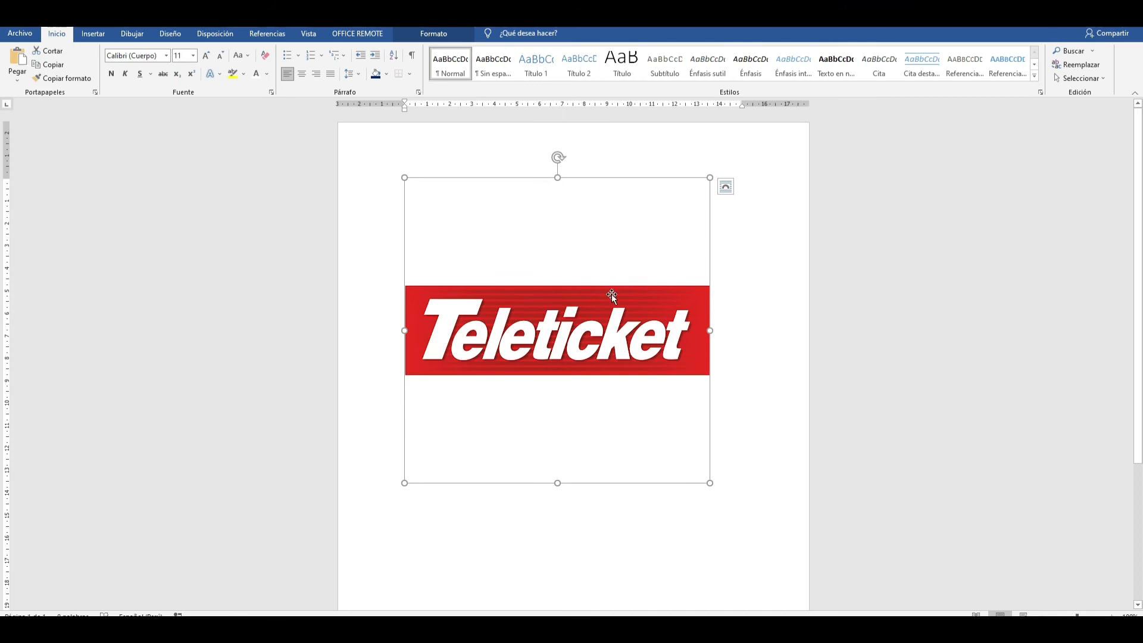
pyautogui.press('Delete')
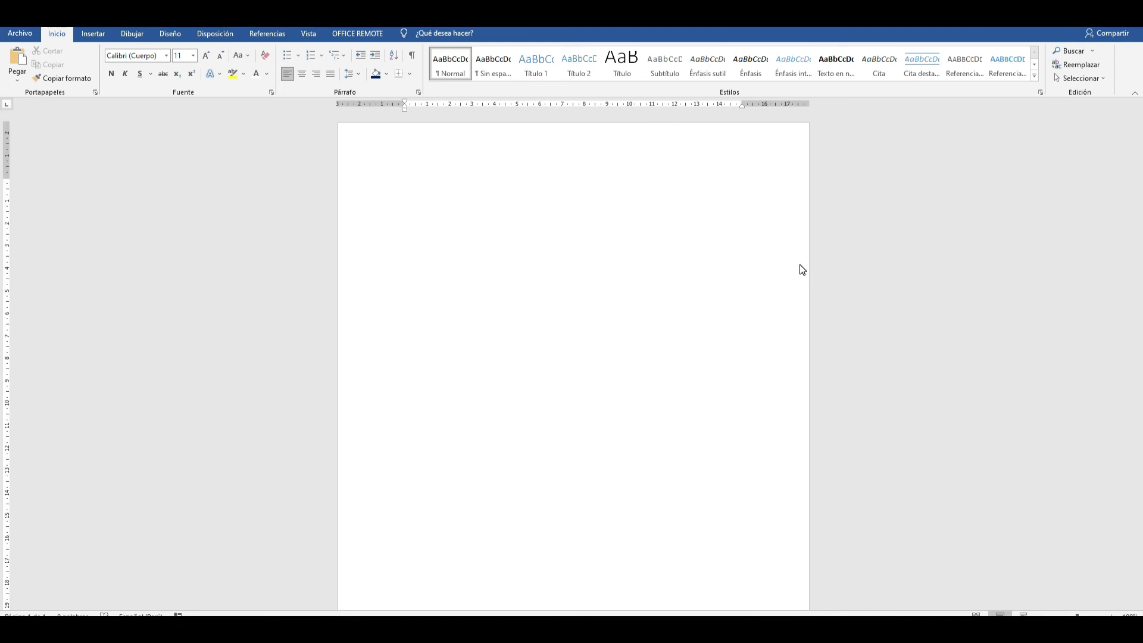
# - Insert a blue WordArt title in the third style of the last row reading "Horario de clase" and shift it slightly inward
pyautogui.click(95, 36)
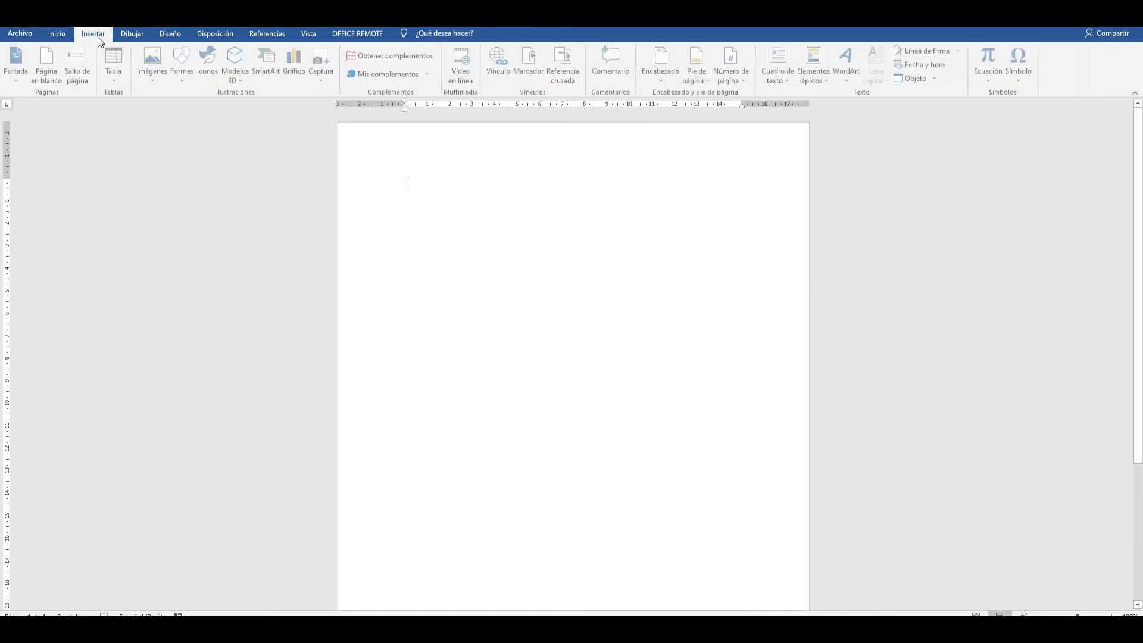
pyautogui.click(849, 74)
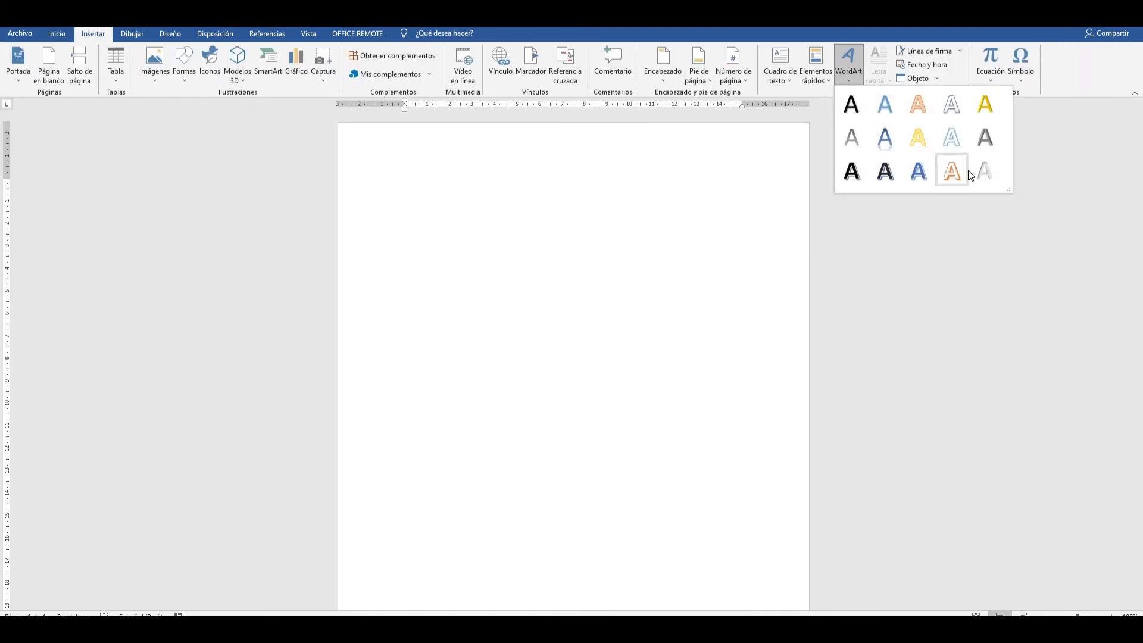
pyautogui.click(921, 171)
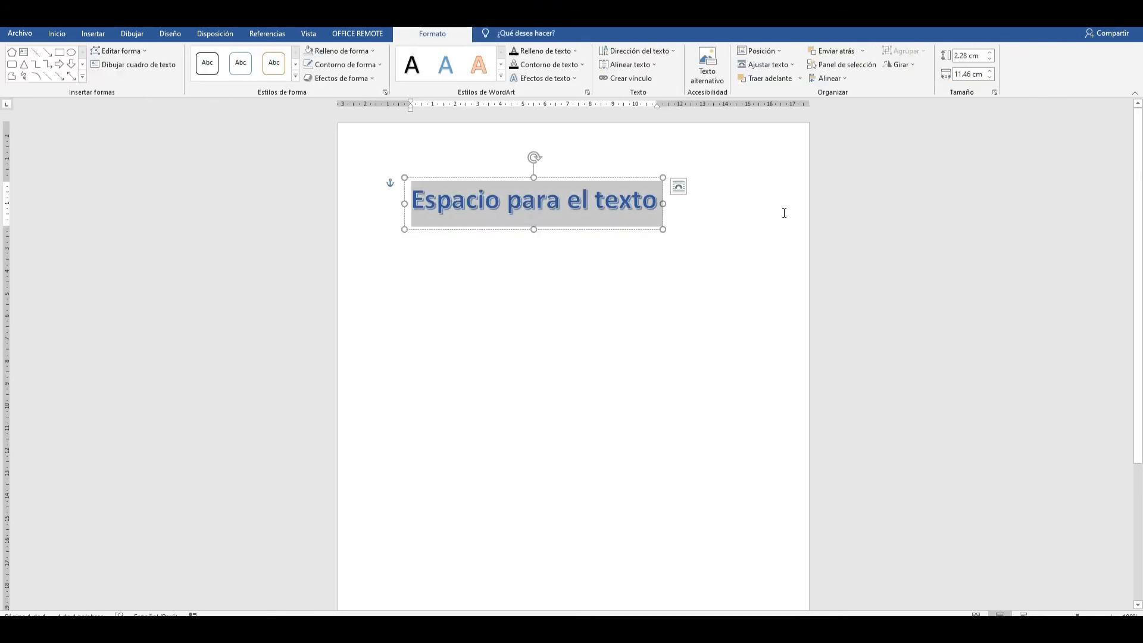
pyautogui.write('Horario d')
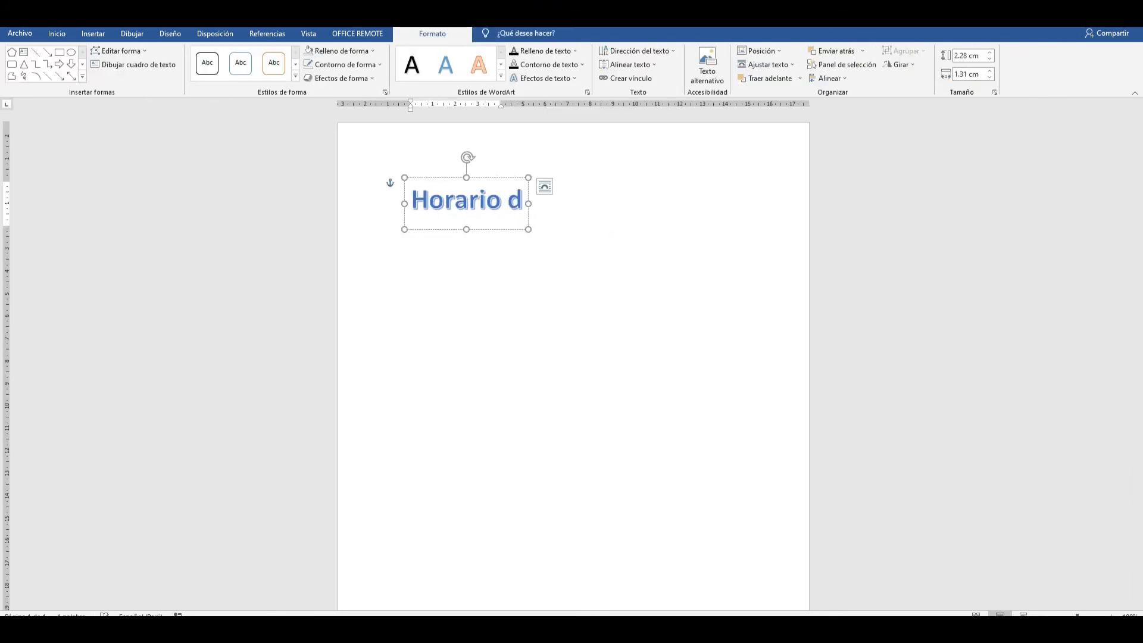
pyautogui.write('e clase')
pyautogui.click(527, 271)
pyautogui.click(524, 205)
pyautogui.moveTo(570, 178); pyautogui.dragTo(579, 176)
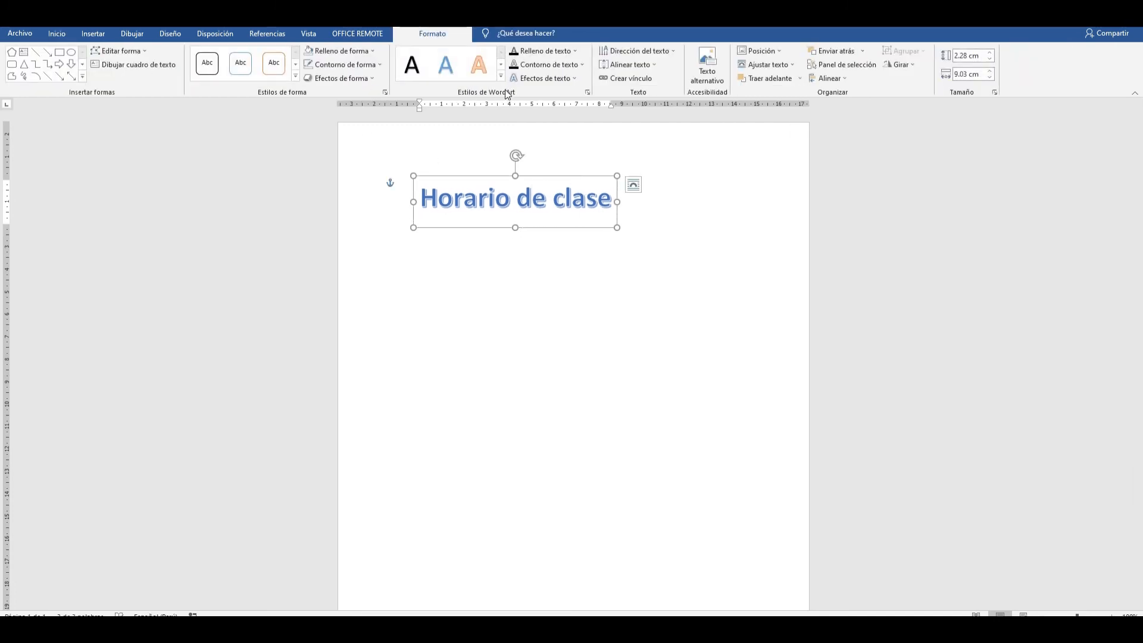
# - Apply a large blue glow text effect to the "Horario de clase" WordArt
pyautogui.click(542, 78)
pyautogui.moveTo(577, 165)
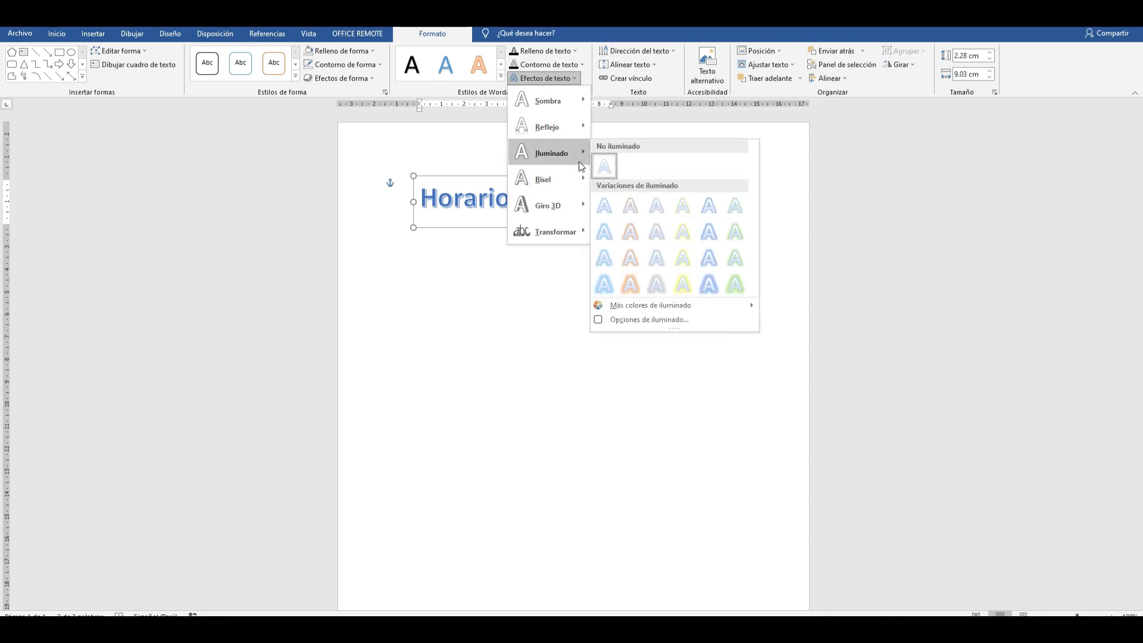
pyautogui.click(698, 285)
# - Change the glow of the "Horario de clase" WordArt to the largest yellow variation
pyautogui.click(543, 78)
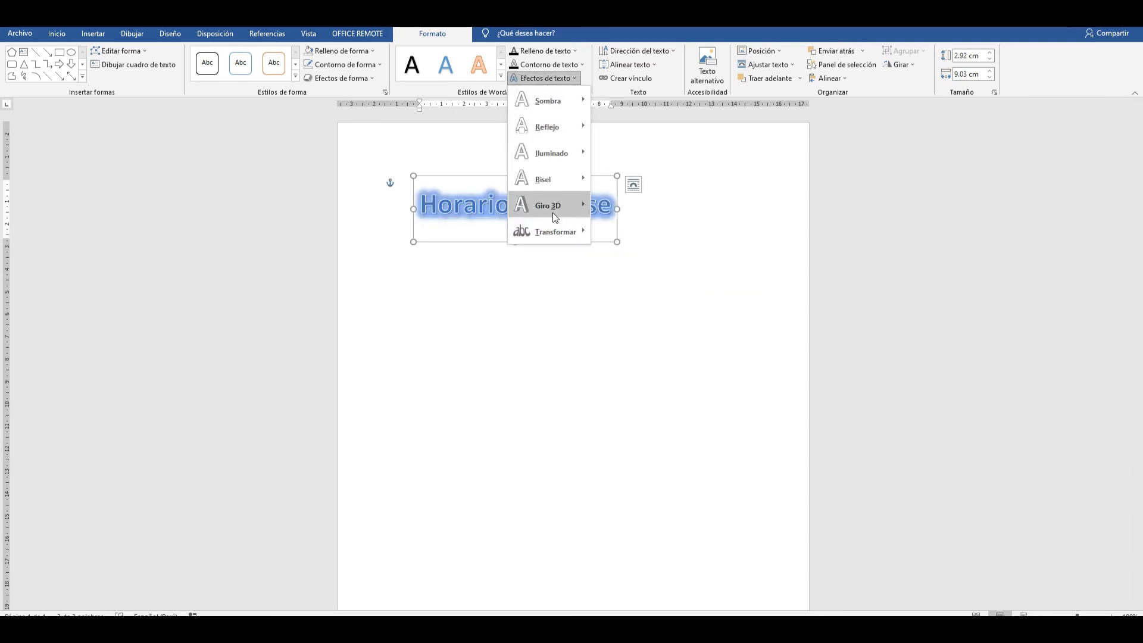
pyautogui.moveTo(579, 149)
pyautogui.click(680, 284)
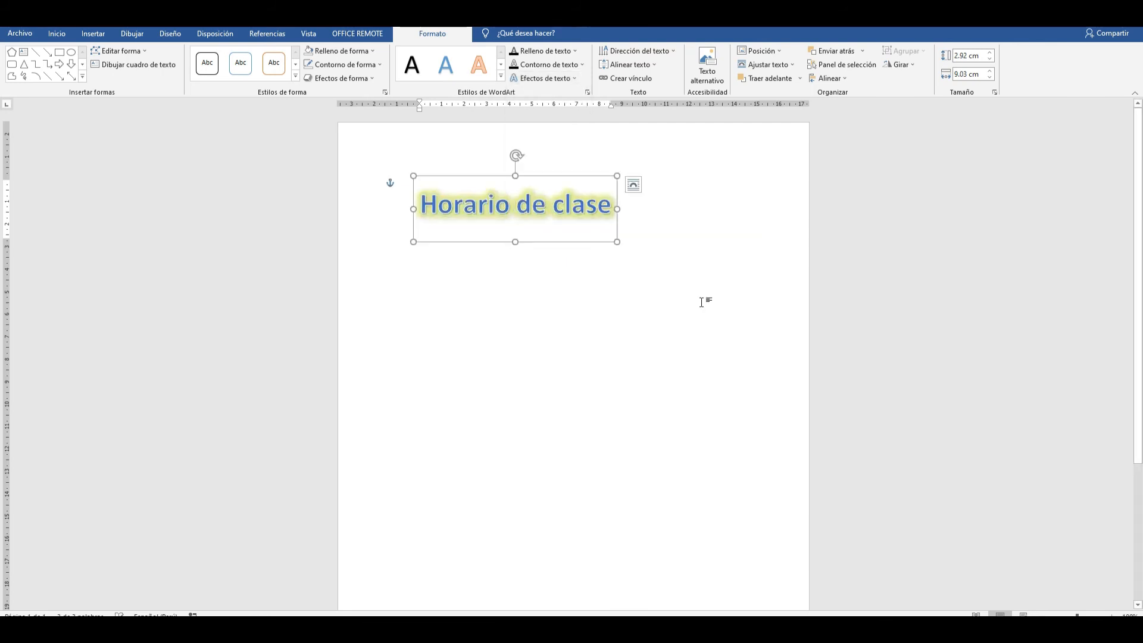
pyautogui.click(691, 300)
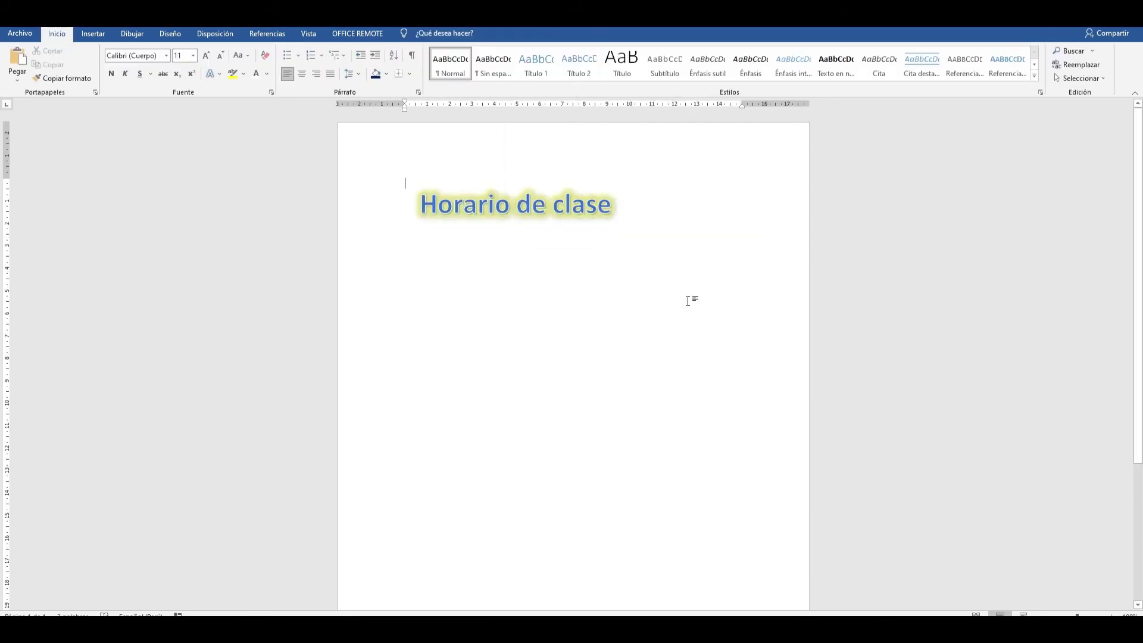
# - Move the WordArt title lower on the page and write HORARIO DE CLASE as plain text on the first line
pyautogui.click(464, 204)
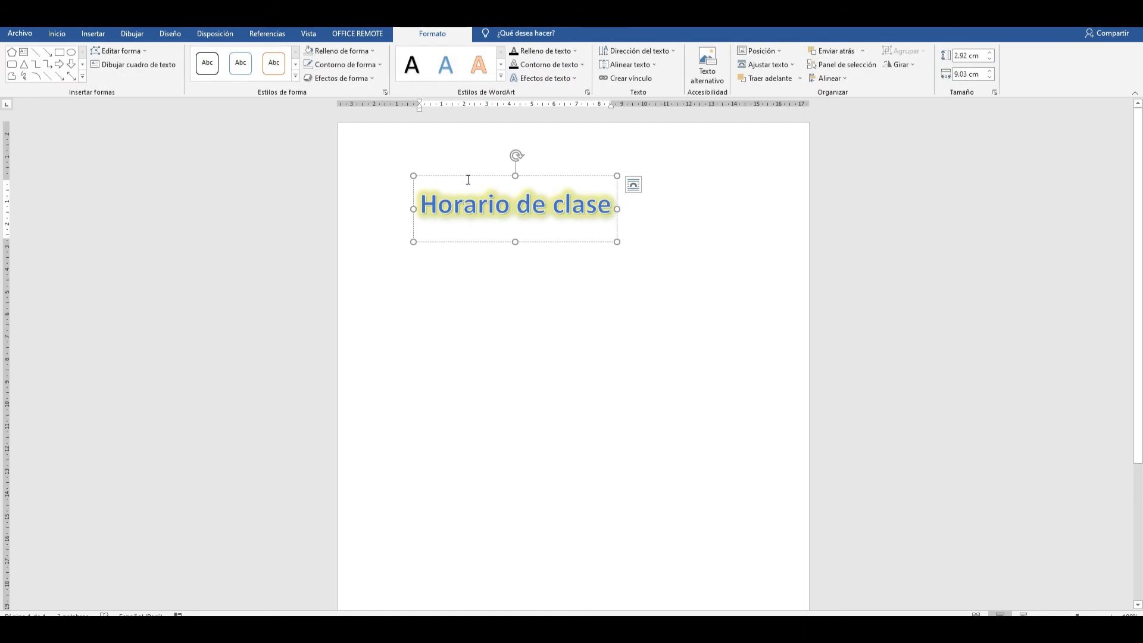
pyautogui.moveTo(469, 177); pyautogui.dragTo(513, 264)
pyautogui.click(471, 195)
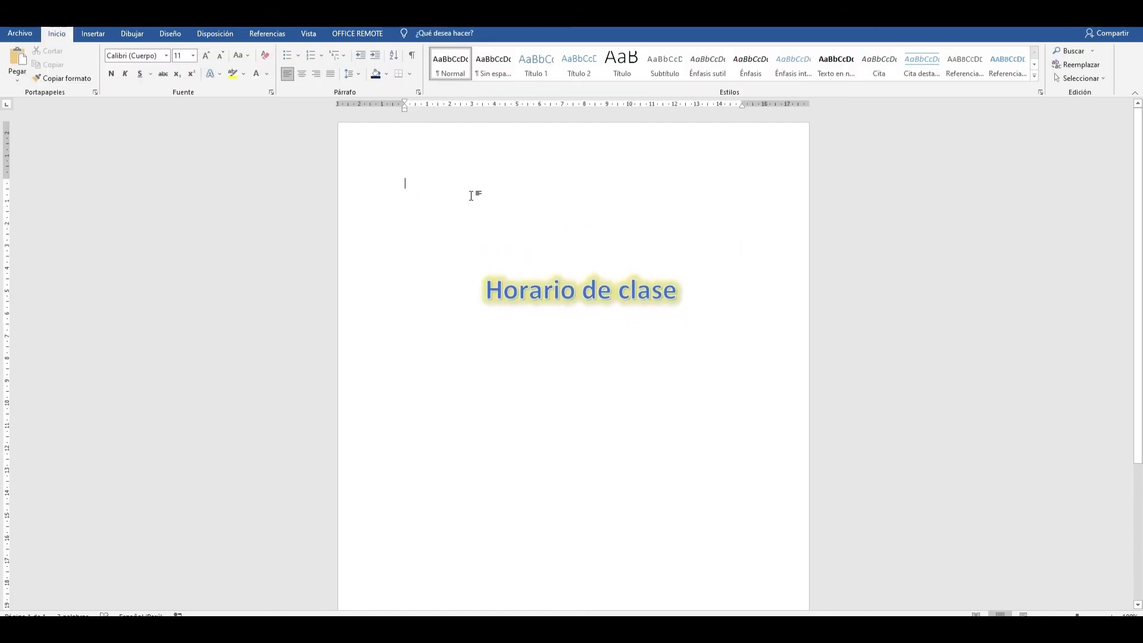
pyautogui.write('HORARIO')
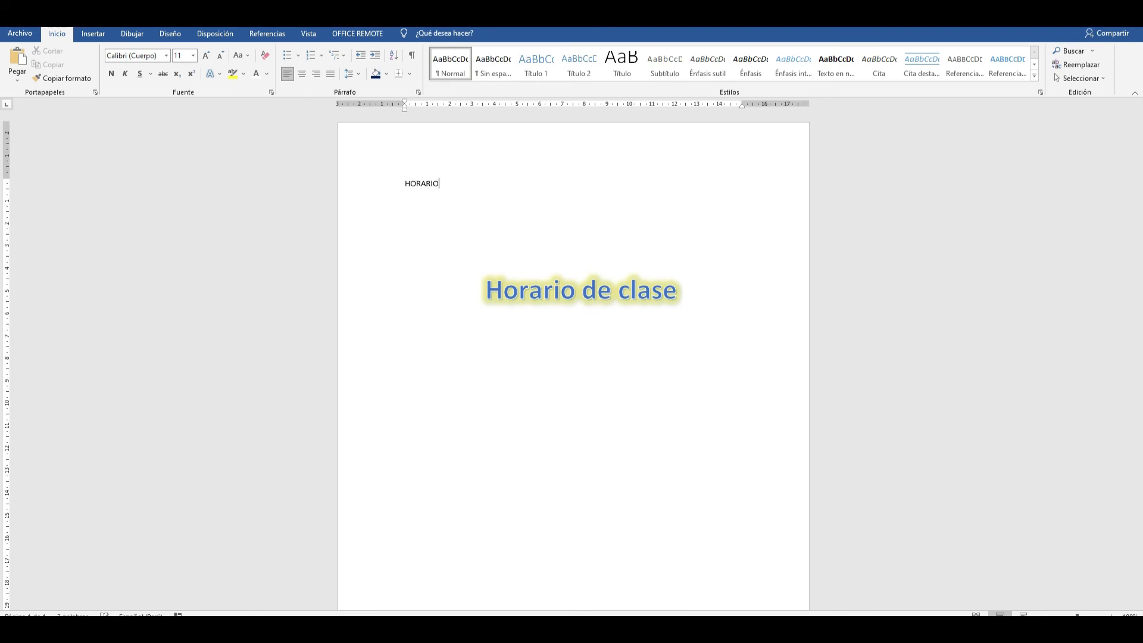
pyautogui.write(' DE CLASE')
pyautogui.click(344, 178)
pyautogui.click(529, 196)
pyautogui.click(391, 183)
pyautogui.click(479, 183)
pyautogui.moveTo(479, 182); pyautogui.dragTo(406, 184)
pyautogui.click(417, 186)
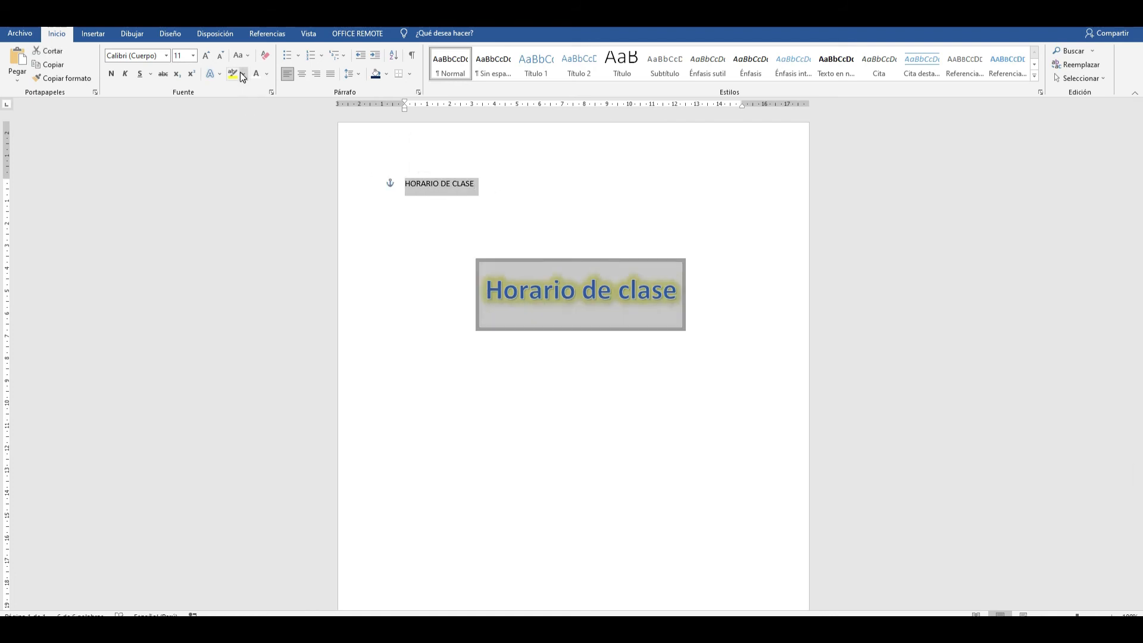
# - Move the WordArt title up closer to the plain-text HORARIO DE CLASE line
pyautogui.click(561, 258)
pyautogui.click(575, 289)
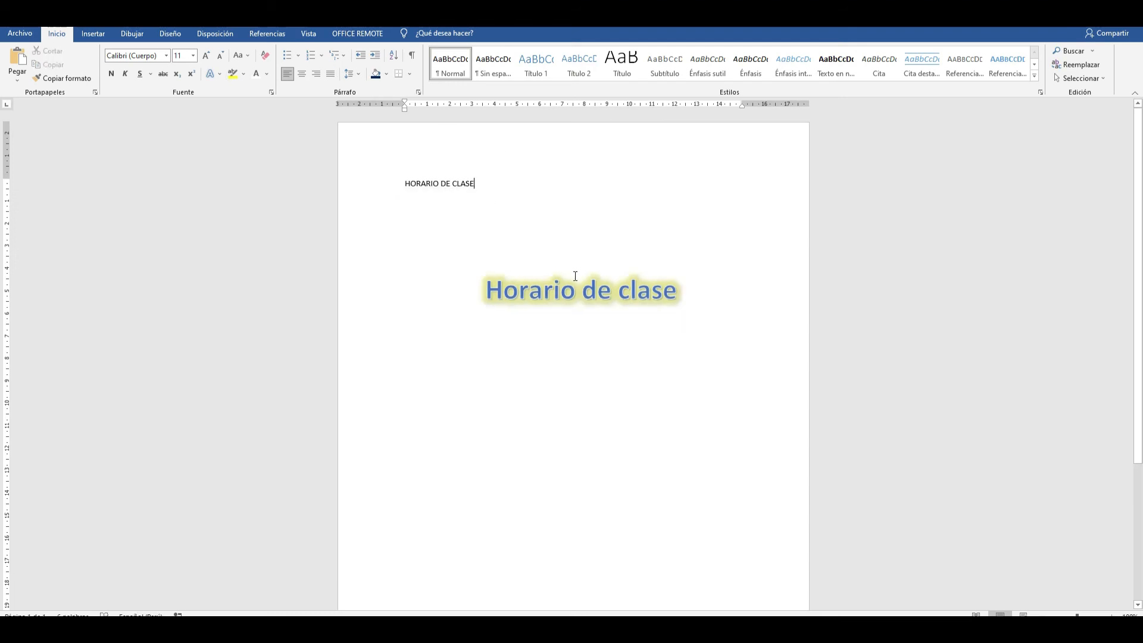
pyautogui.moveTo(558, 264); pyautogui.dragTo(495, 194)
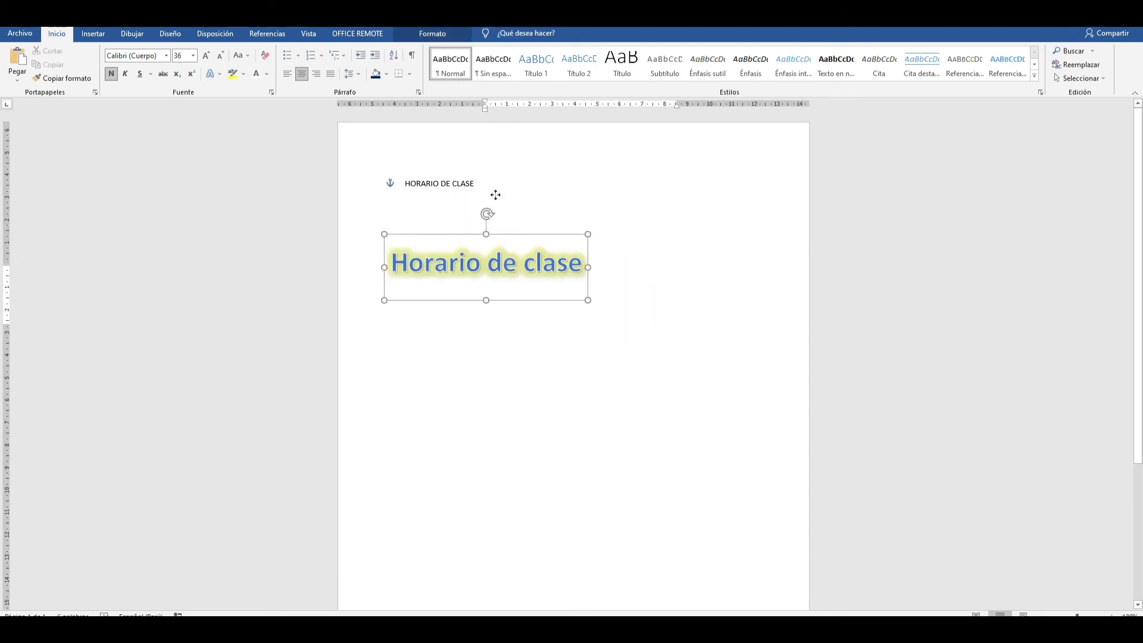
# - Delete the plain-text line HORARIO DE CLASE above the WordArt title
pyautogui.click(381, 182)
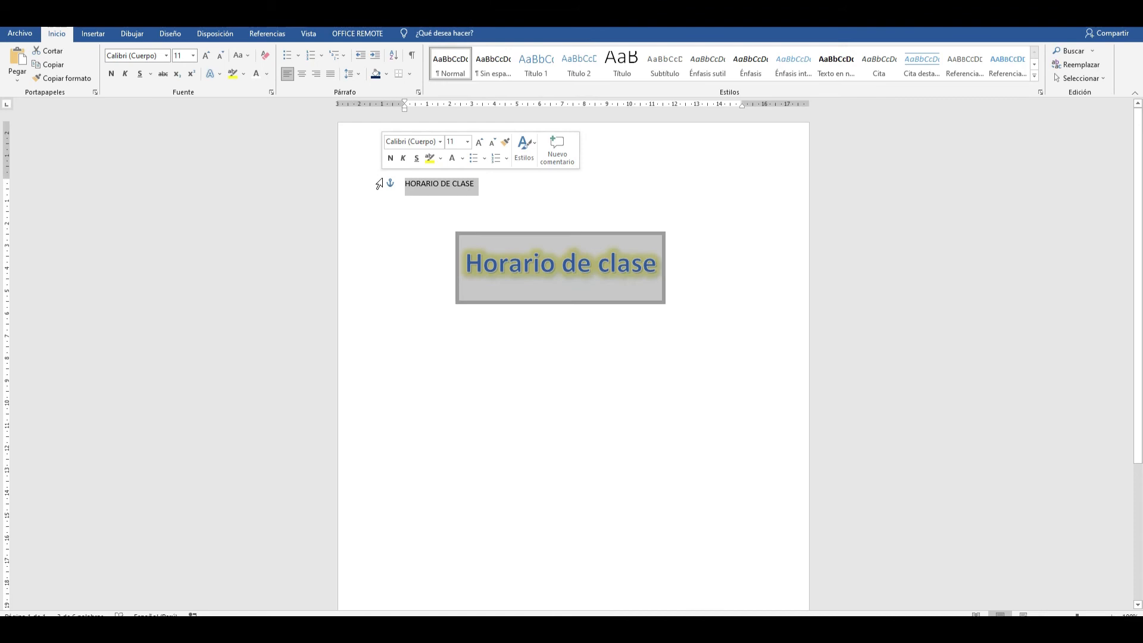
pyautogui.click(476, 184)
pyautogui.moveTo(468, 183); pyautogui.dragTo(424, 180)
pyautogui.click(422, 181)
pyautogui.press('BackSpace')
pyautogui.press('BackSpace')
pyautogui.press('BackSpace')
pyautogui.press('BackSpace')
pyautogui.press('BackSpace')
pyautogui.press('BackSpace')
pyautogui.press('BackSpace')
pyautogui.press('BackSpace')
pyautogui.press('BackSpace')
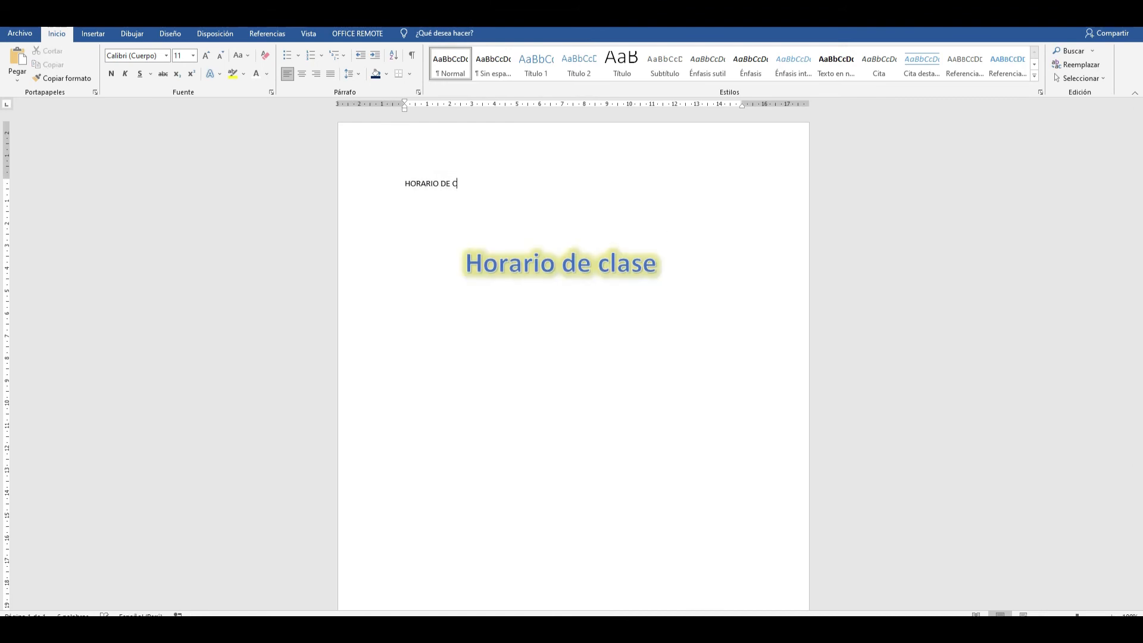
pyautogui.press('BackSpace')
pyautogui.press('BackSpace')
pyautogui.press('BackSpace')
pyautogui.press('BackSpace')
pyautogui.press('BackSpace')
pyautogui.press('BackSpace')
pyautogui.press('BackSpace')
# - Move the WordArt title up to the centre of the page's first lines and place the text cursor below it
pyautogui.click(619, 237)
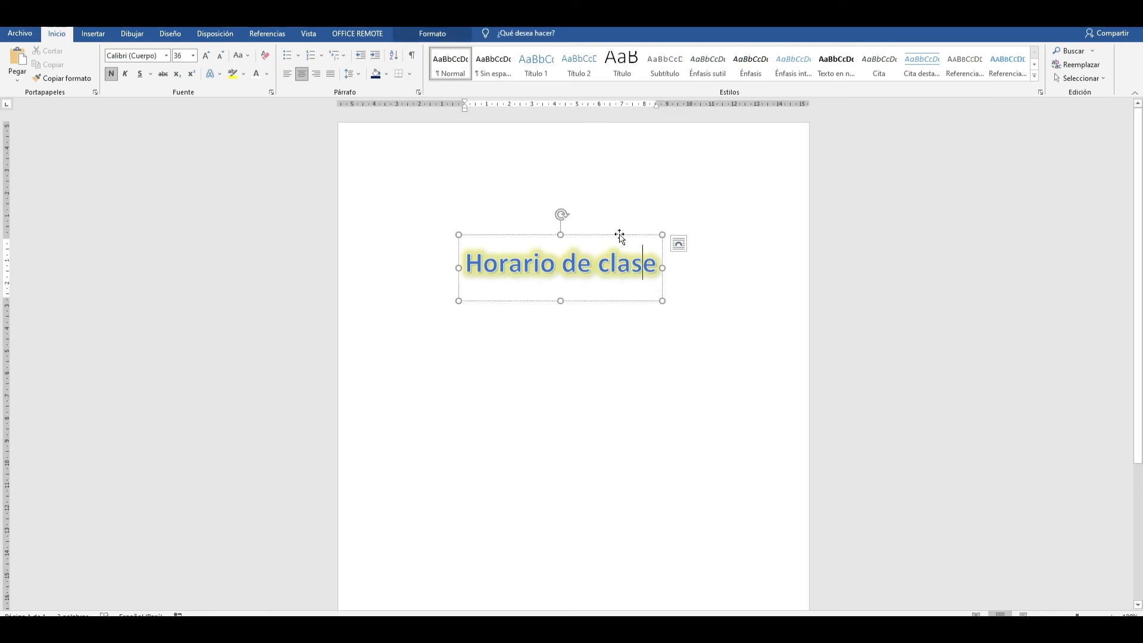
pyautogui.moveTo(624, 225); pyautogui.dragTo(634, 164)
pyautogui.click(403, 255)
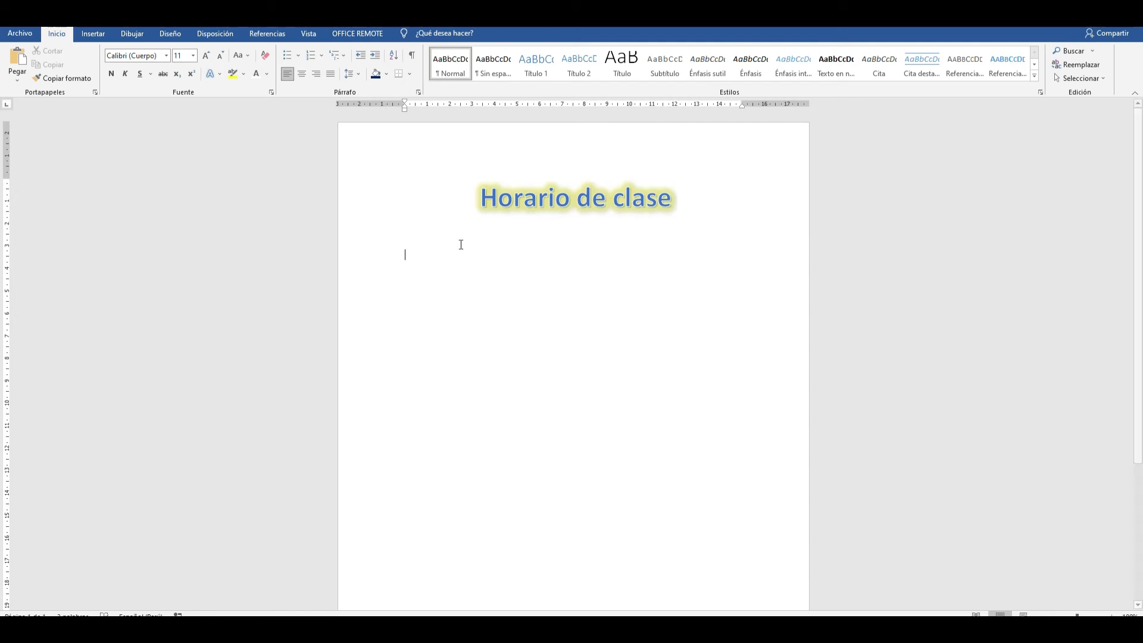
# - Insert a table with 6 columns and 9 rows below the WordArt title
pyautogui.click(93, 33)
pyautogui.click(117, 74)
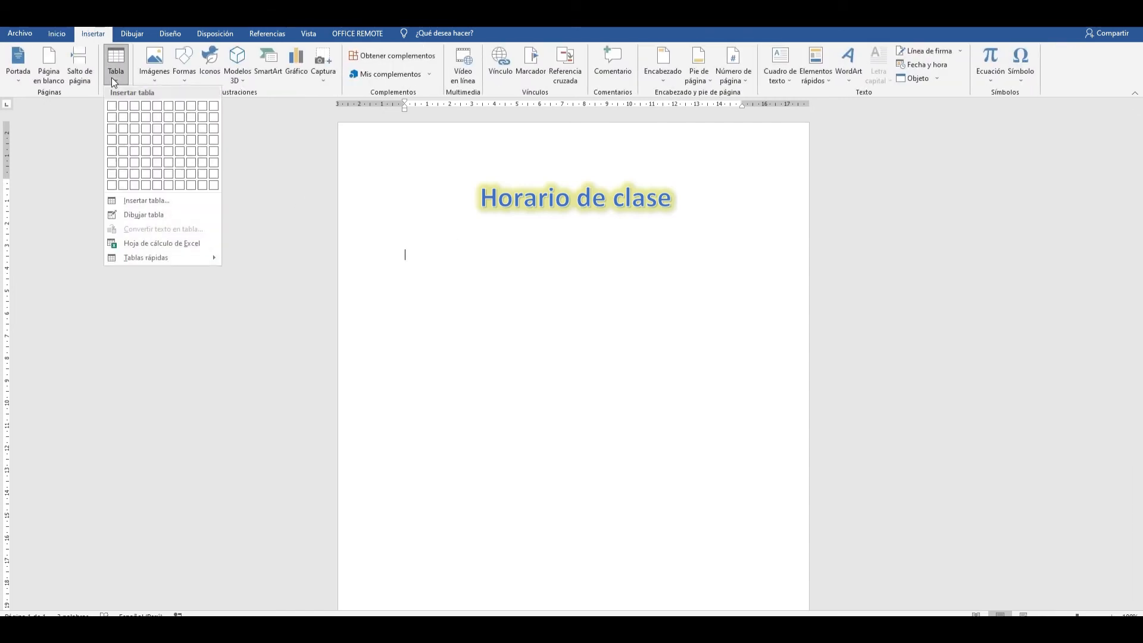
pyautogui.click(202, 203)
pyautogui.click(624, 267)
pyautogui.doubleClick(624, 267)
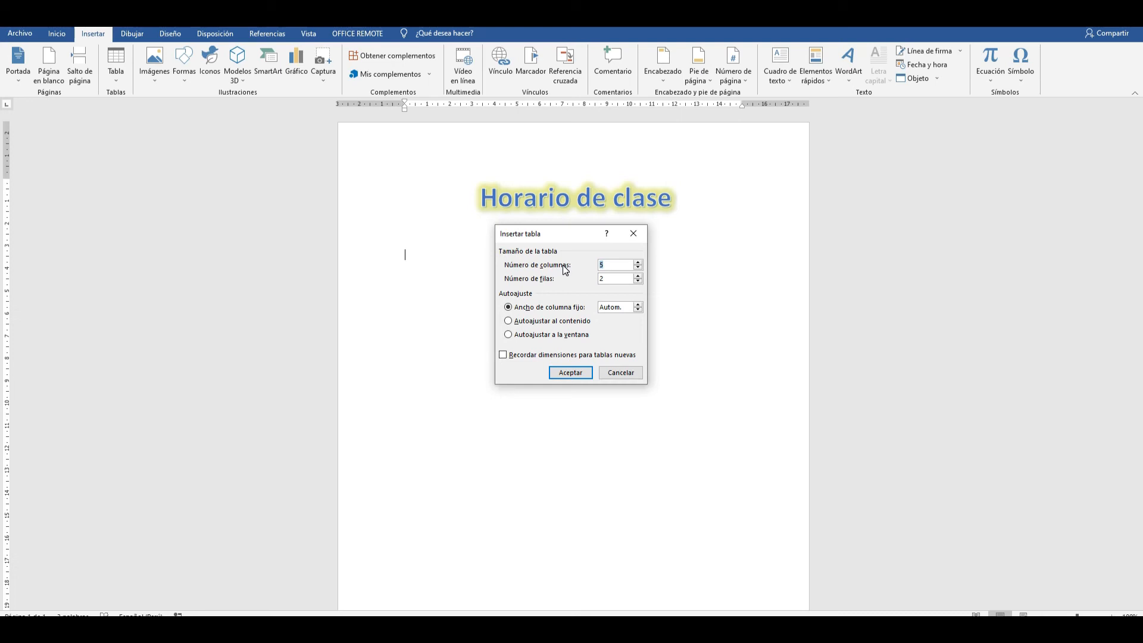
pyautogui.write('6')
pyautogui.doubleClick(612, 277)
pyautogui.write('9')
pyautogui.click(566, 373)
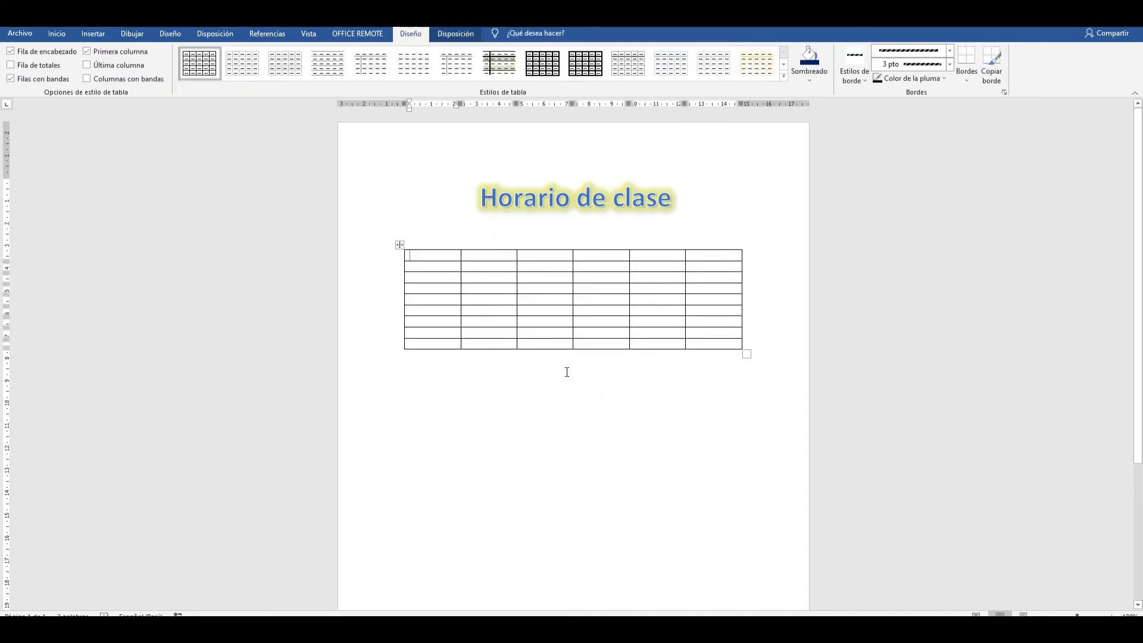
# - Enter HORARIO in capitals in the first cell of the table's header row
pyautogui.write('hora')
pyautogui.press('BackSpace')
pyautogui.press('BackSpace')
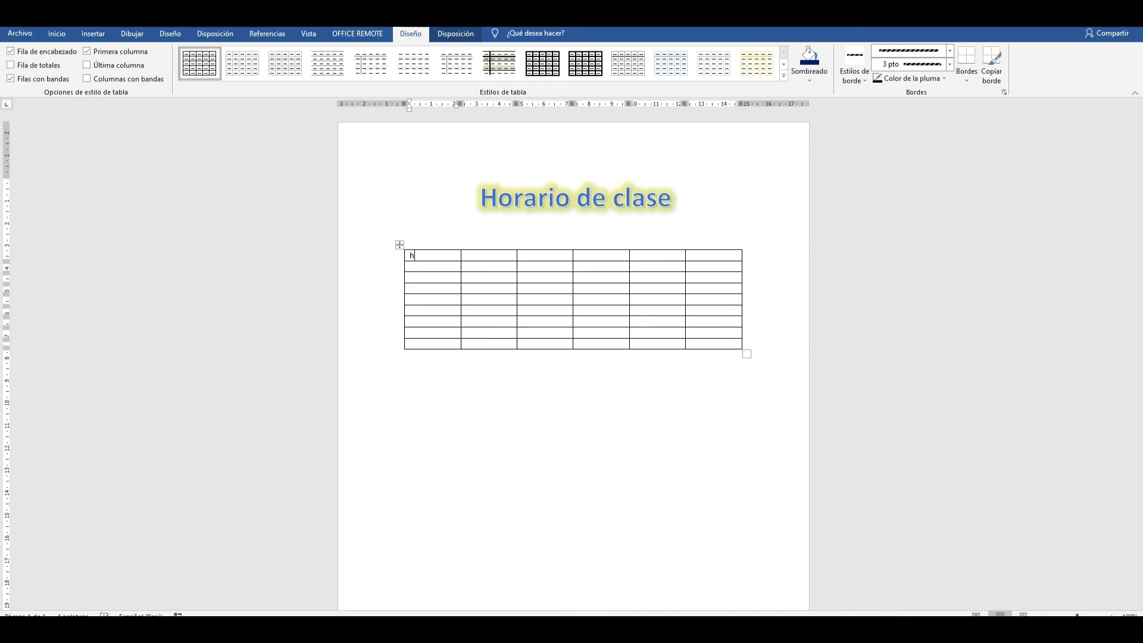
pyautogui.scroll(16, 726, 386)
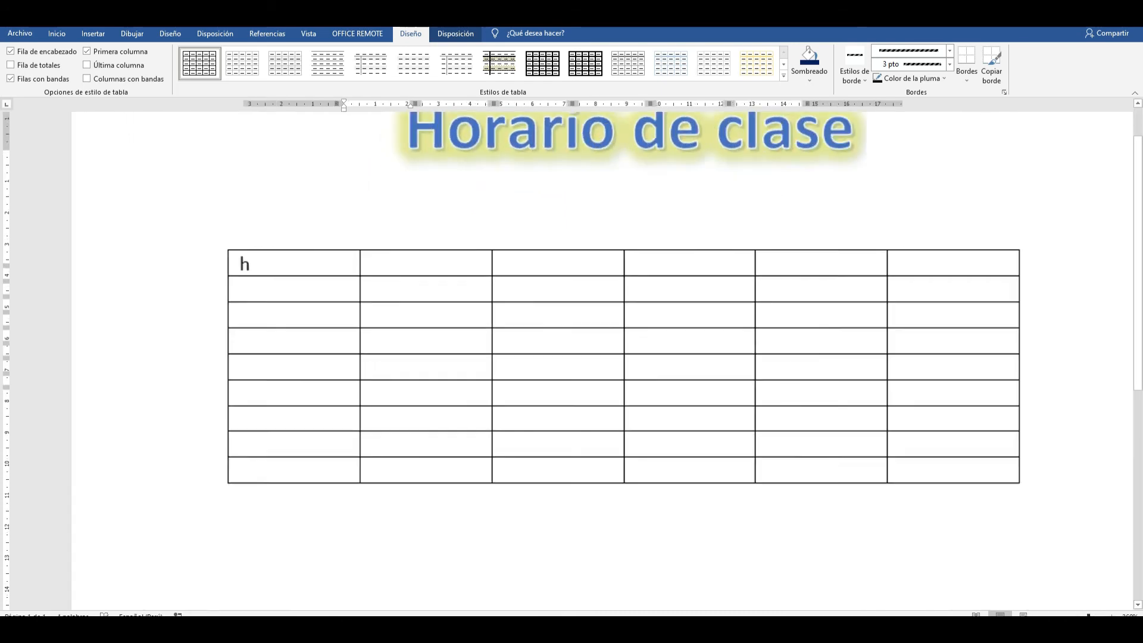
pyautogui.scroll(2, 756, 426)
pyautogui.press('BackSpace')
pyautogui.write('HORARIO')
pyautogui.press('Tab')
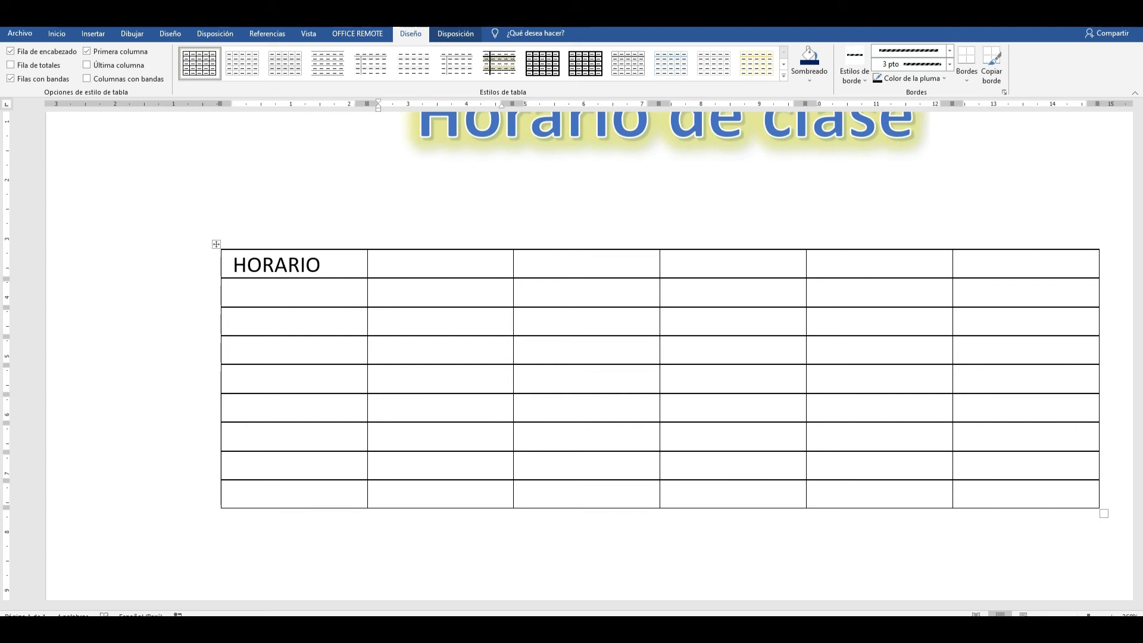
# - Fill the remaining header cells with LUNES, MARTES, MIERCOLES, JUEVES and VIERNES
pyautogui.write('LUNES')
pyautogui.press('Tab')
pyautogui.write('MARTES')
pyautogui.press('Tab')
pyautogui.write('MIER')
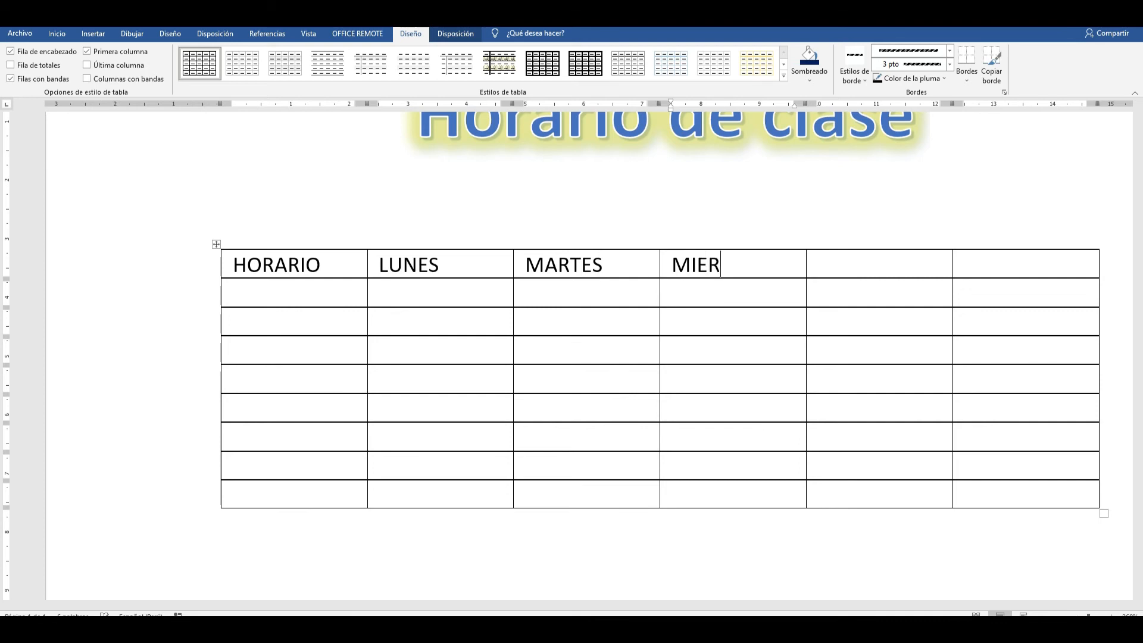
pyautogui.write('COLES')
pyautogui.press('Tab')
pyautogui.write('JUEVES')
pyautogui.press('Tab')
pyautogui.write('VIERNES')
# - Number the HORARIO column 1 to 3 and 4 to 7, leaving the row between 3 and 4 blank
pyautogui.press('Down')
pyautogui.press('Left')
pyautogui.press('Left')
pyautogui.press('Left')
pyautogui.press('Left')
pyautogui.press('Left')
pyautogui.write('1')
pyautogui.press('Down')
pyautogui.write('2')
pyautogui.press('Down')
pyautogui.write('3')
pyautogui.press('Down')
pyautogui.press('Down')
pyautogui.write('4')
pyautogui.press('Down')
pyautogui.write('5')
pyautogui.press('Down')
pyautogui.write('6')
pyautogui.press('Down')
pyautogui.write('7')
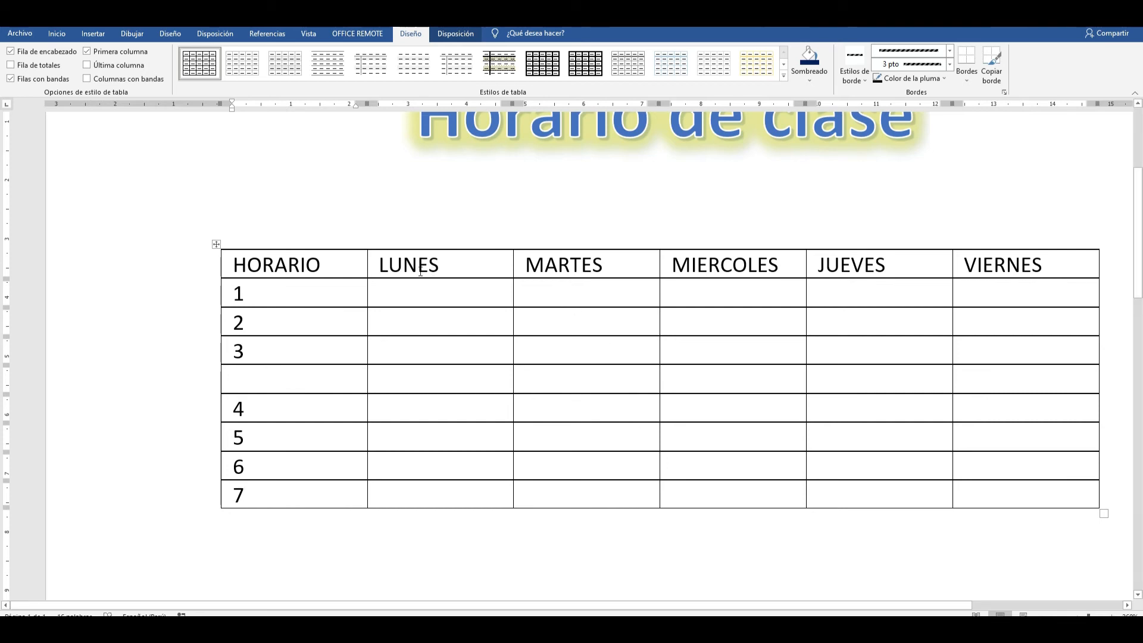
# - Centre the text horizontally in all cells of the timetable
pyautogui.moveTo(1045, 480); pyautogui.dragTo(229, 262)
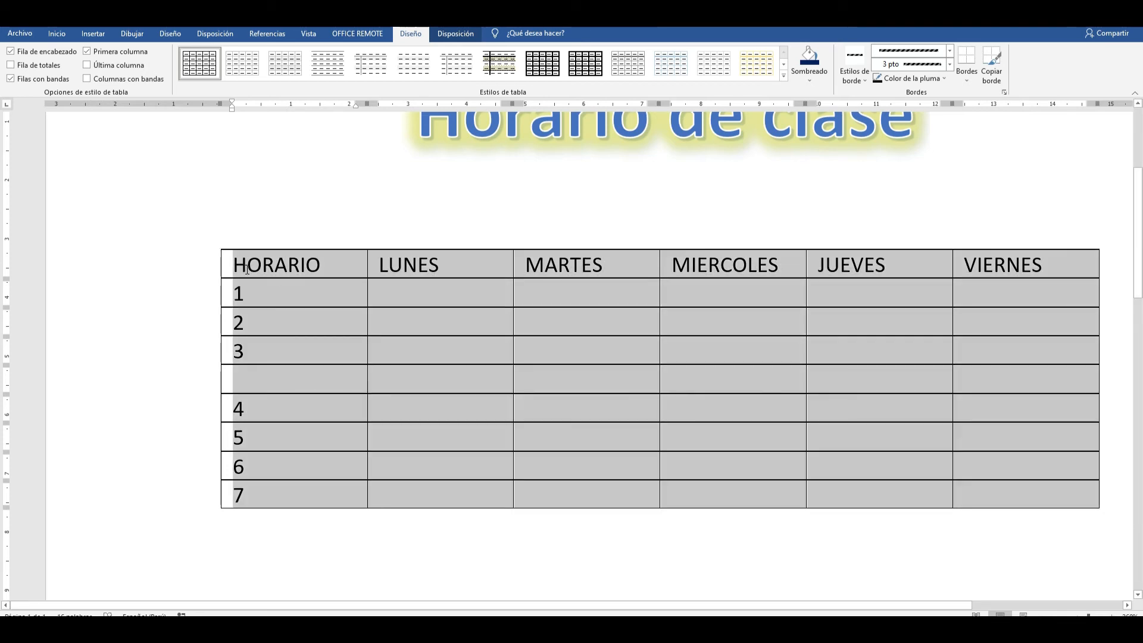
pyautogui.click(57, 33)
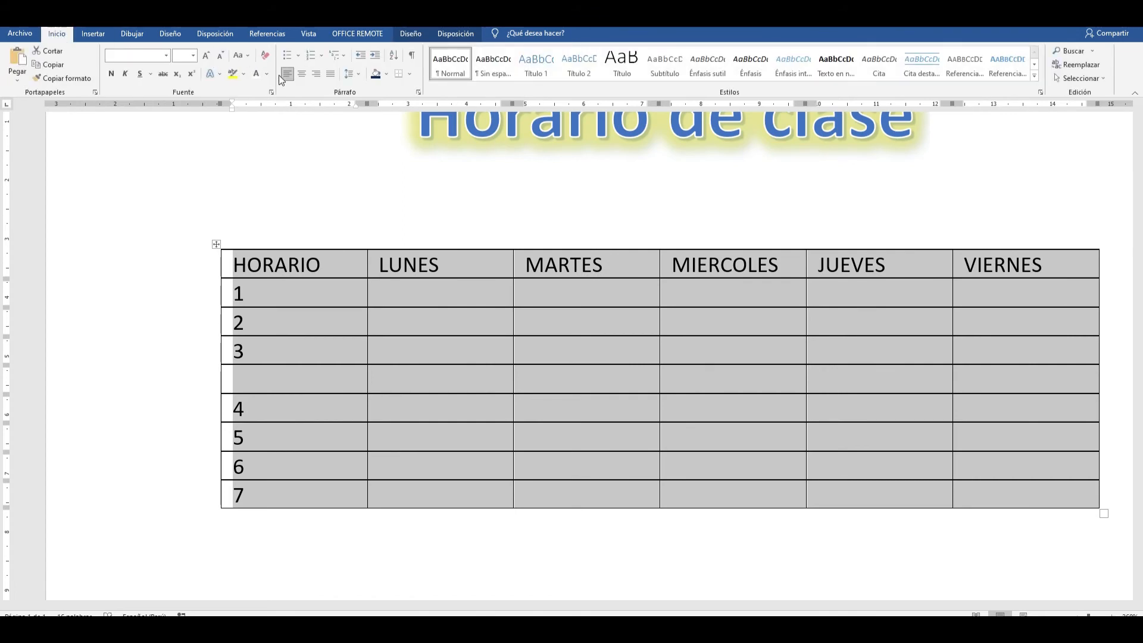
pyautogui.click(301, 73)
pyautogui.click(562, 375)
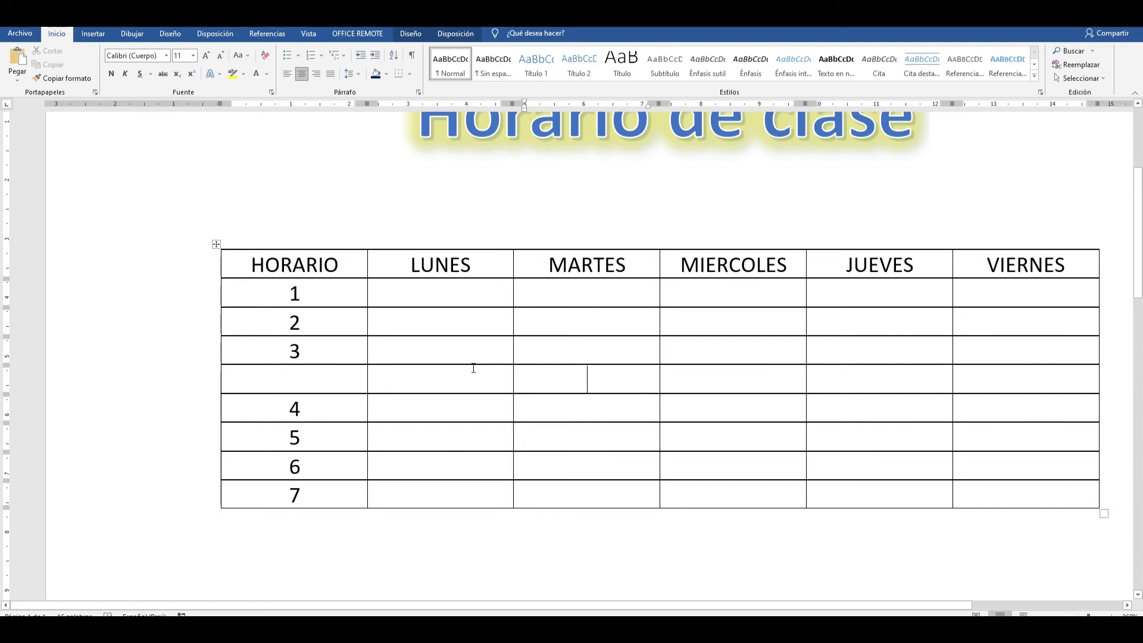
# - Select all cells of the blank row between periods 3 and 4 and look up the merge options
pyautogui.moveTo(304, 377); pyautogui.dragTo(989, 378)
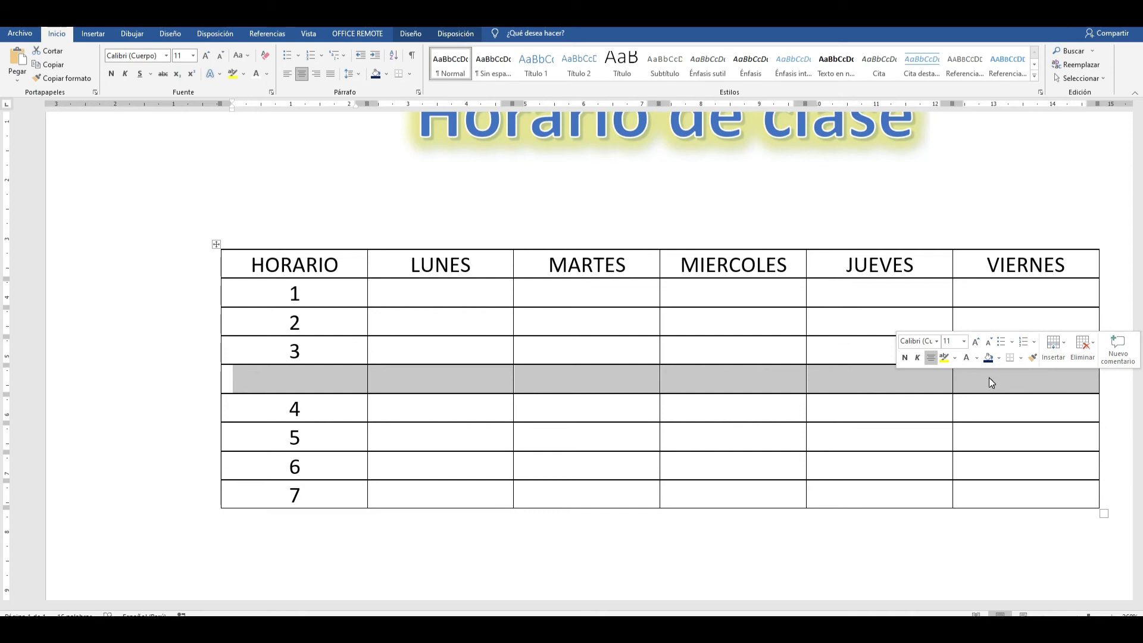
pyautogui.click(534, 376)
pyautogui.moveTo(344, 382); pyautogui.dragTo(1012, 390)
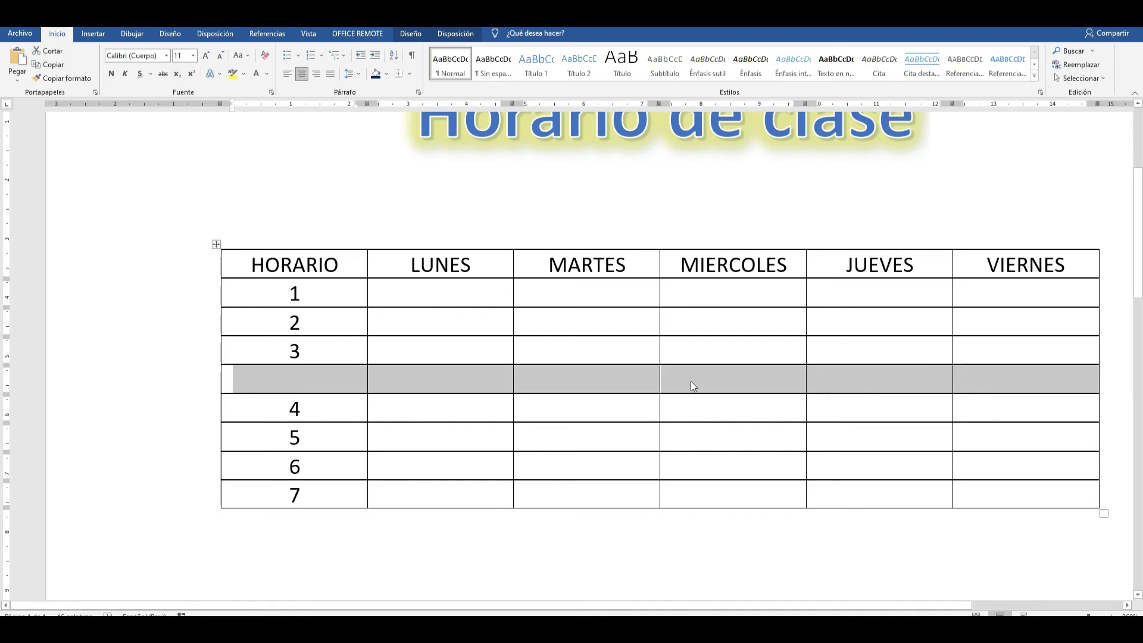
pyautogui.rightClick(640, 373)
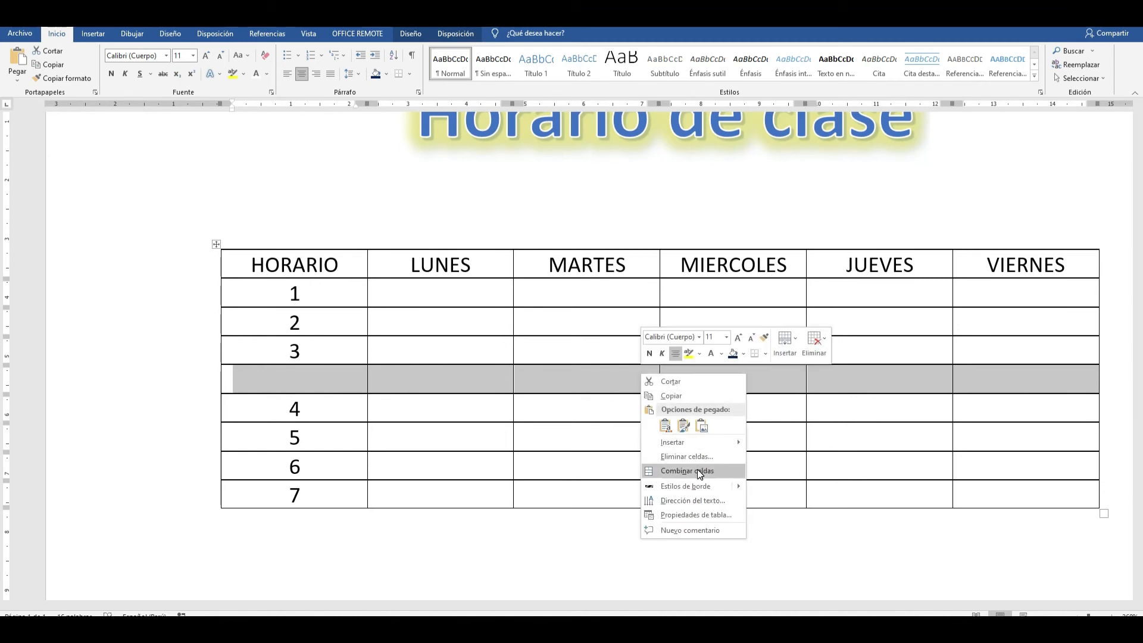
pyautogui.press('Escape')
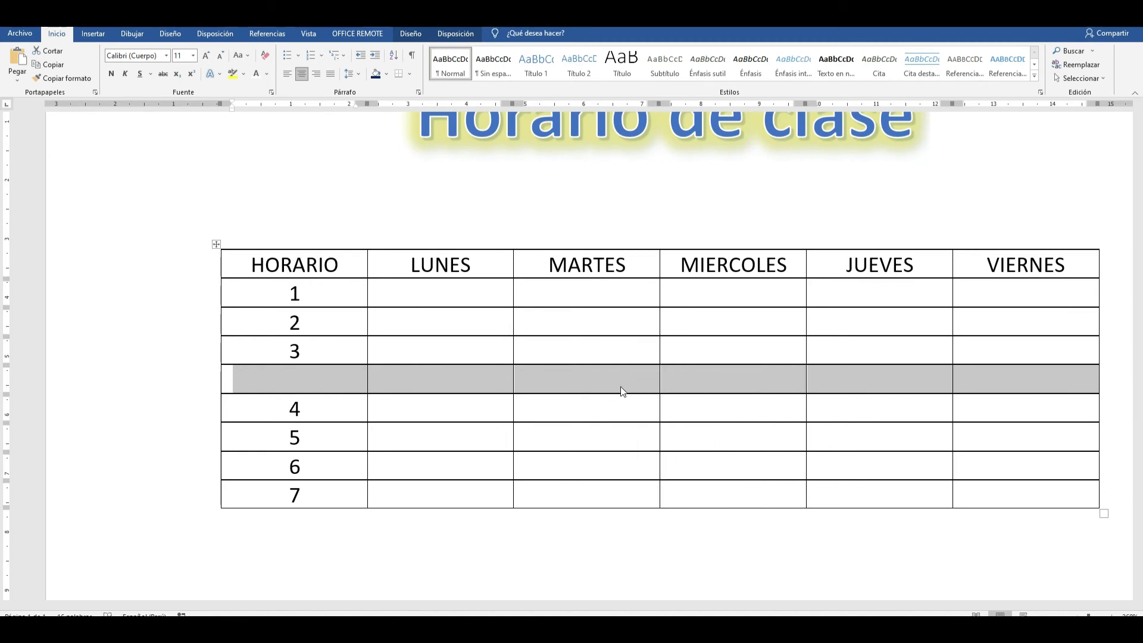
pyautogui.click(411, 34)
pyautogui.click(455, 33)
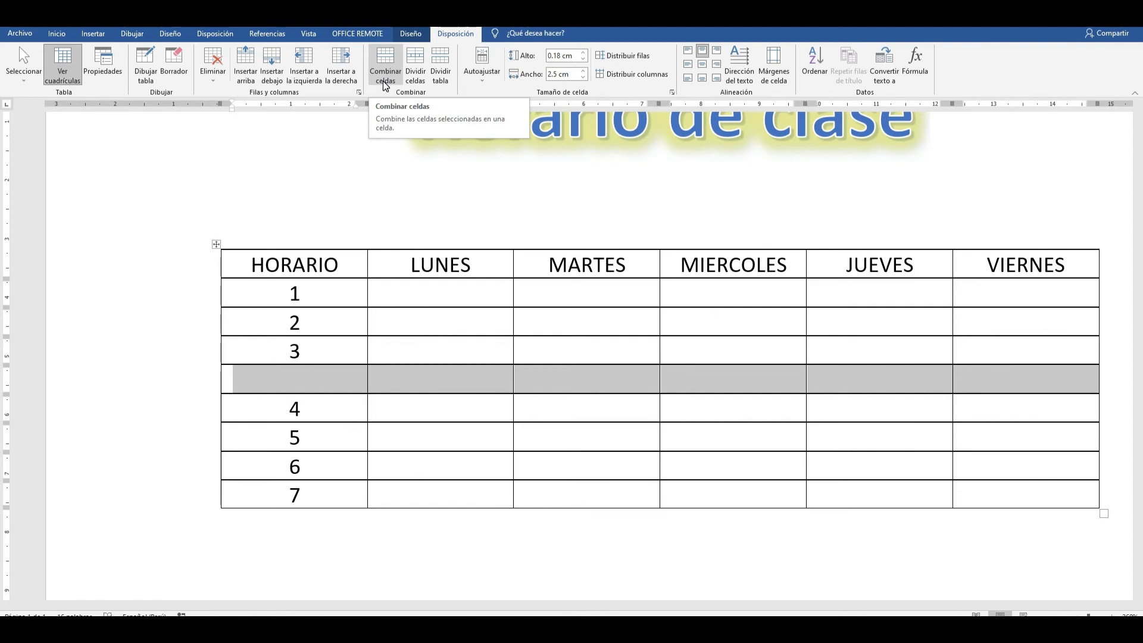
# - Try merging the selected blank row's cells twice, undoing the merge each time
pyautogui.rightClick(598, 370)
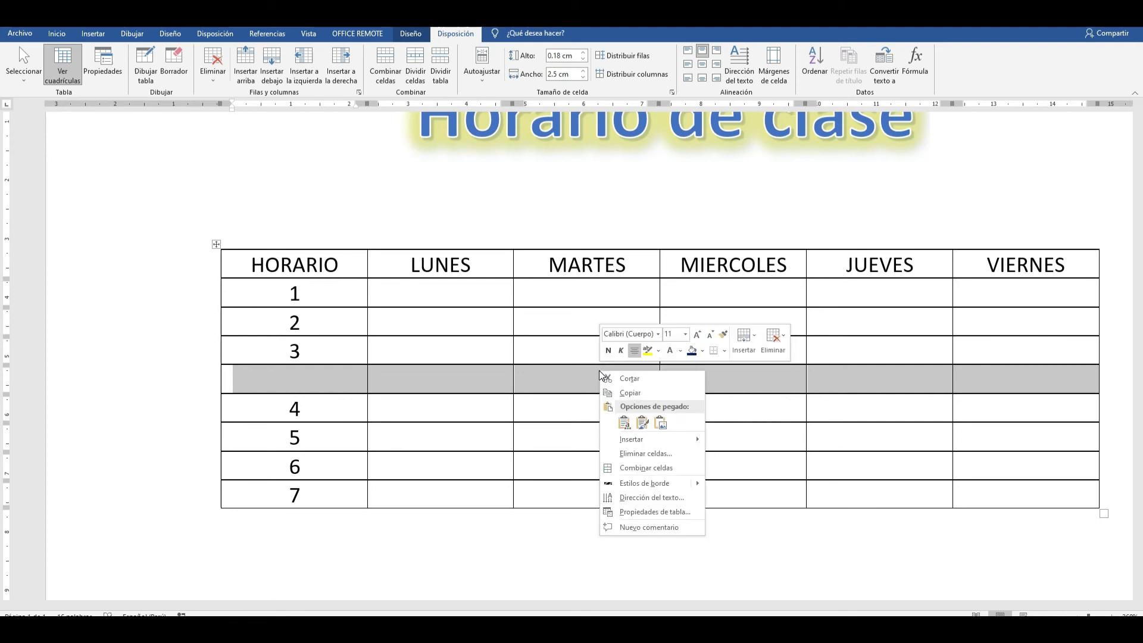
pyautogui.click(659, 465)
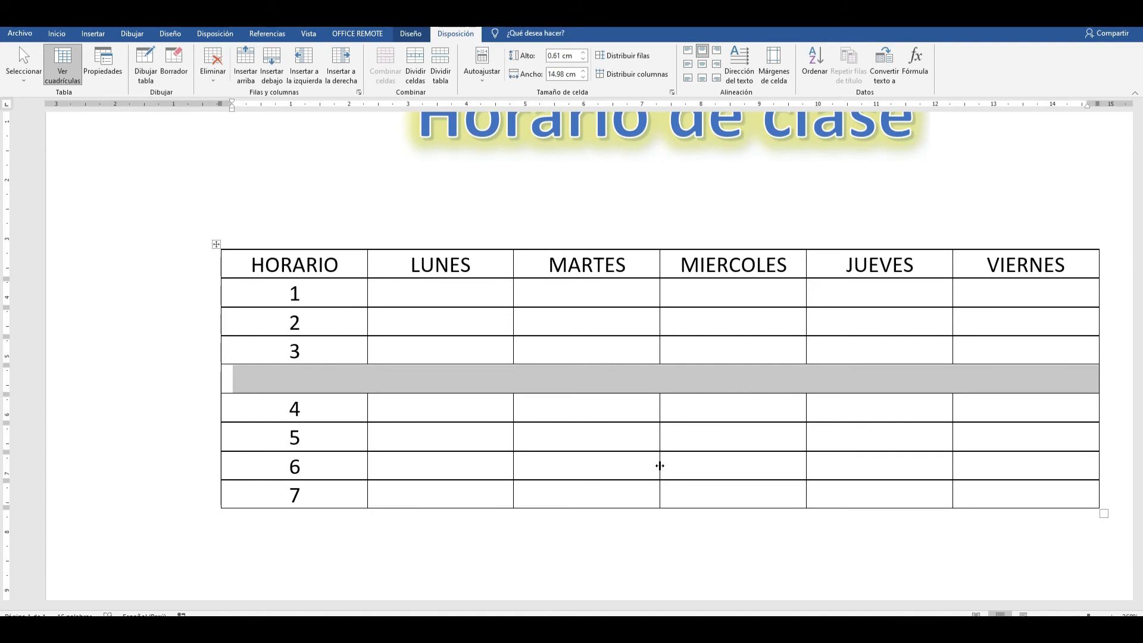
pyautogui.hotkey('ctrl', 'z')
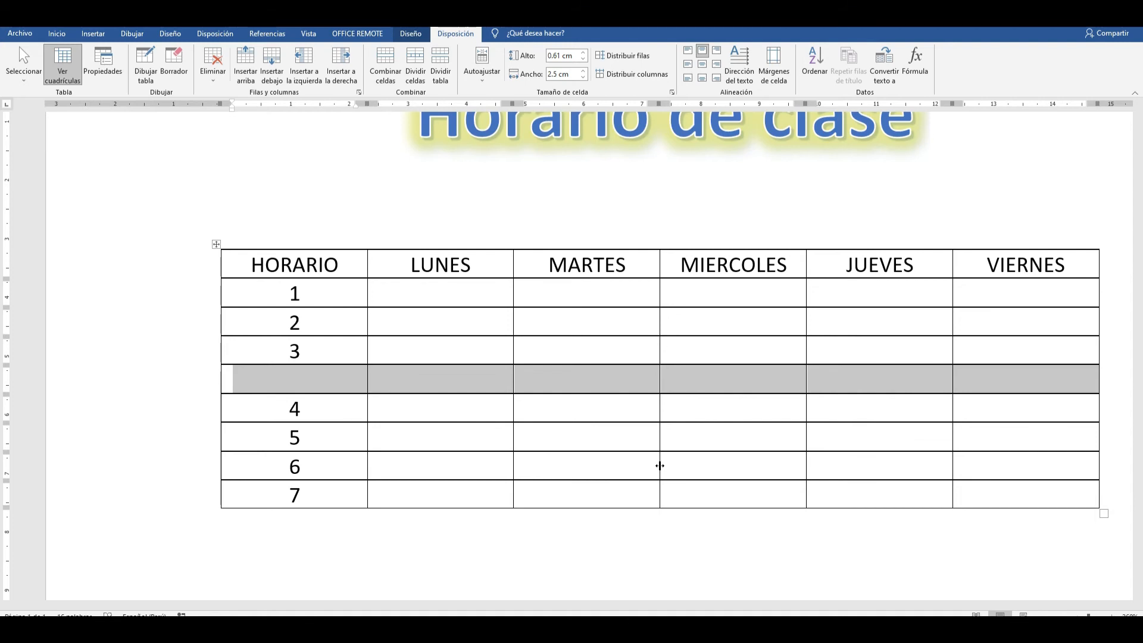
pyautogui.rightClick(631, 377)
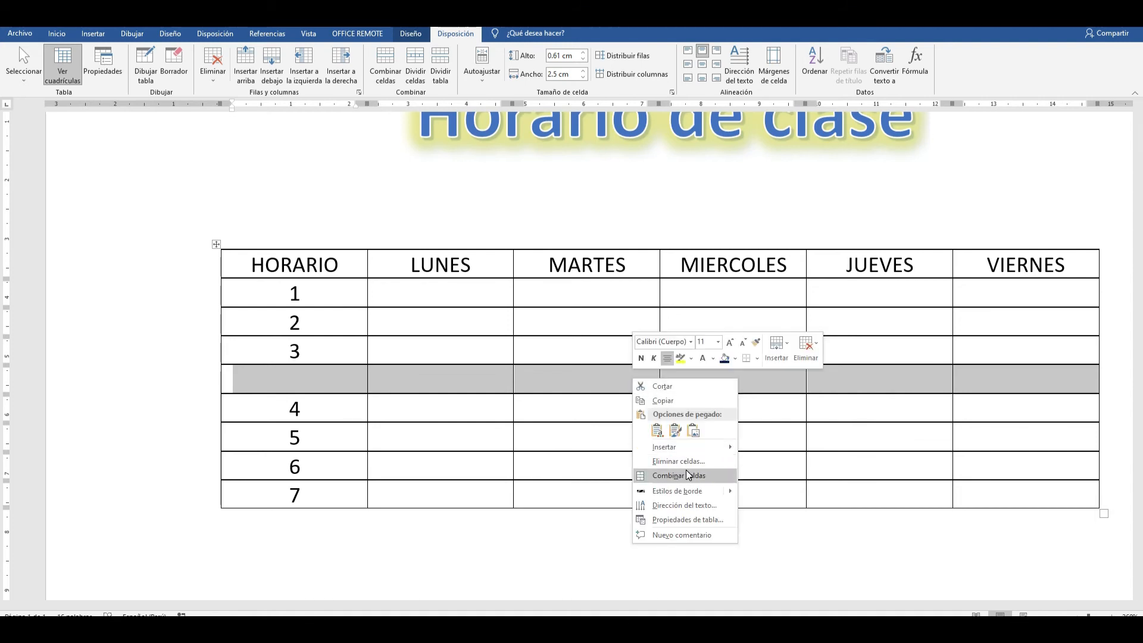
pyautogui.click(687, 474)
pyautogui.click(595, 388)
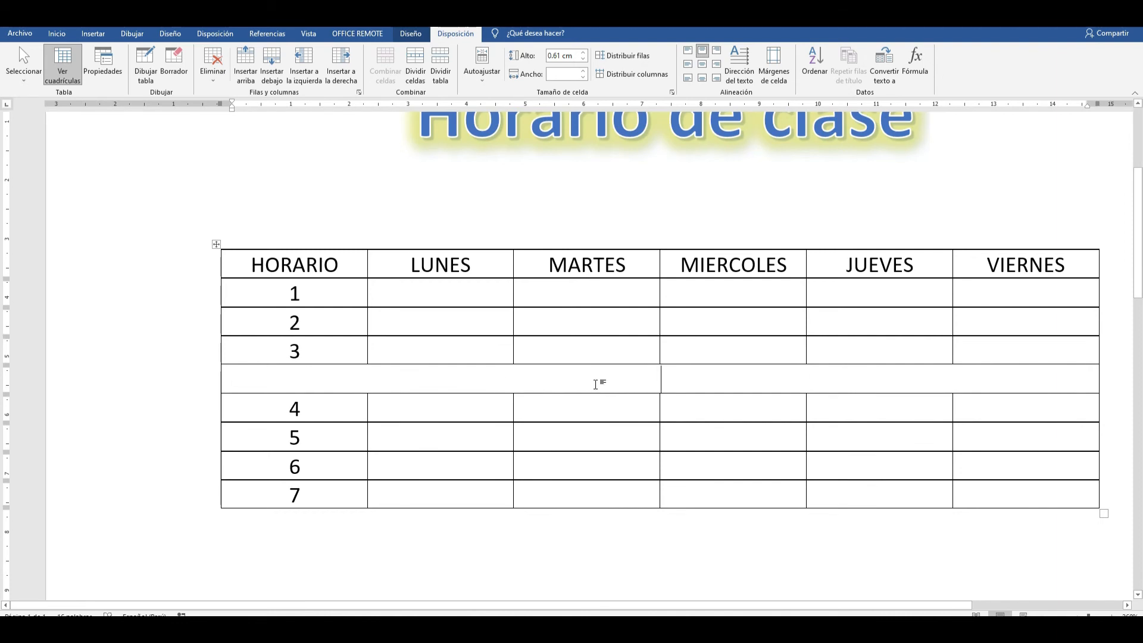
pyautogui.hotkey('ctrl', 'z')
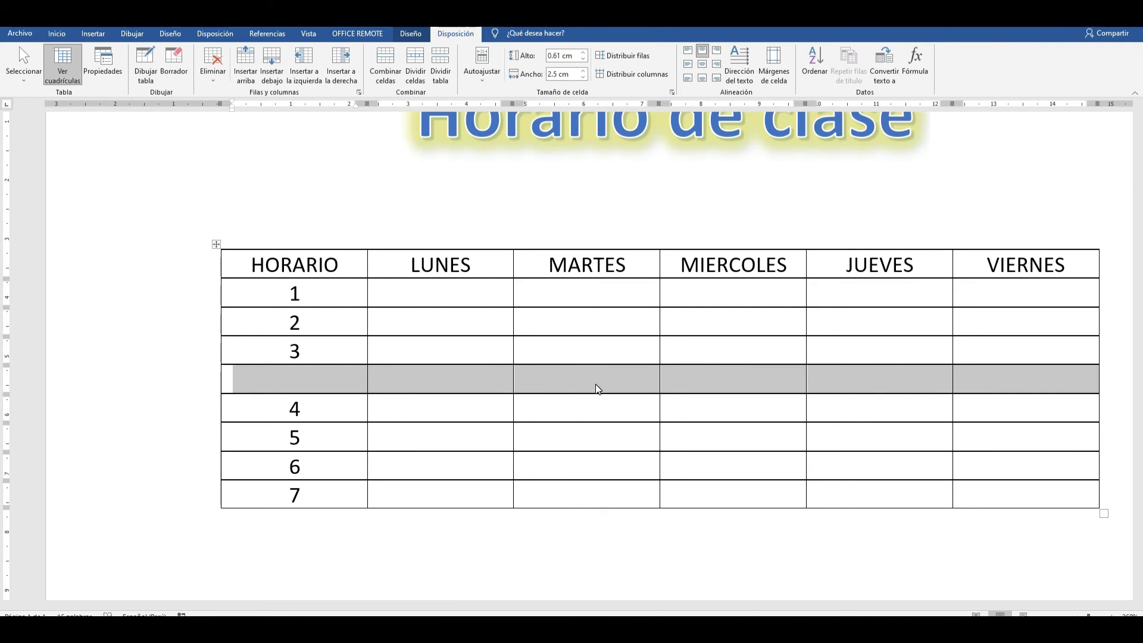
# - Merge the cells of the blank row between periods 3 and 4 and write BREAK in it
pyautogui.rightClick(595, 383)
pyautogui.click(656, 485)
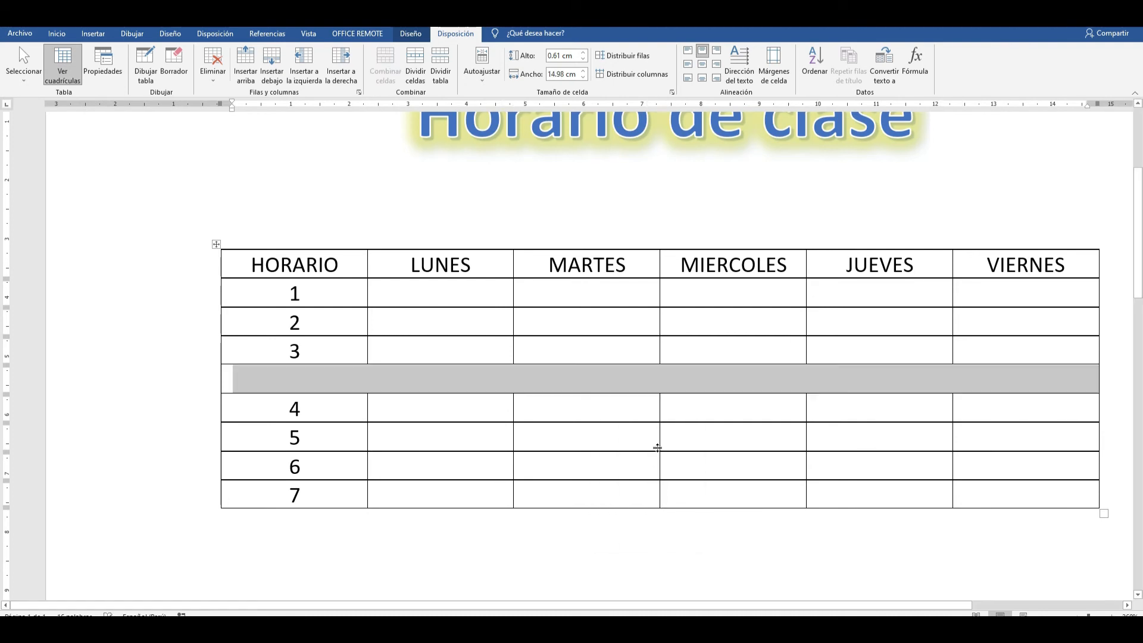
pyautogui.click(661, 384)
pyautogui.write('BREAK')
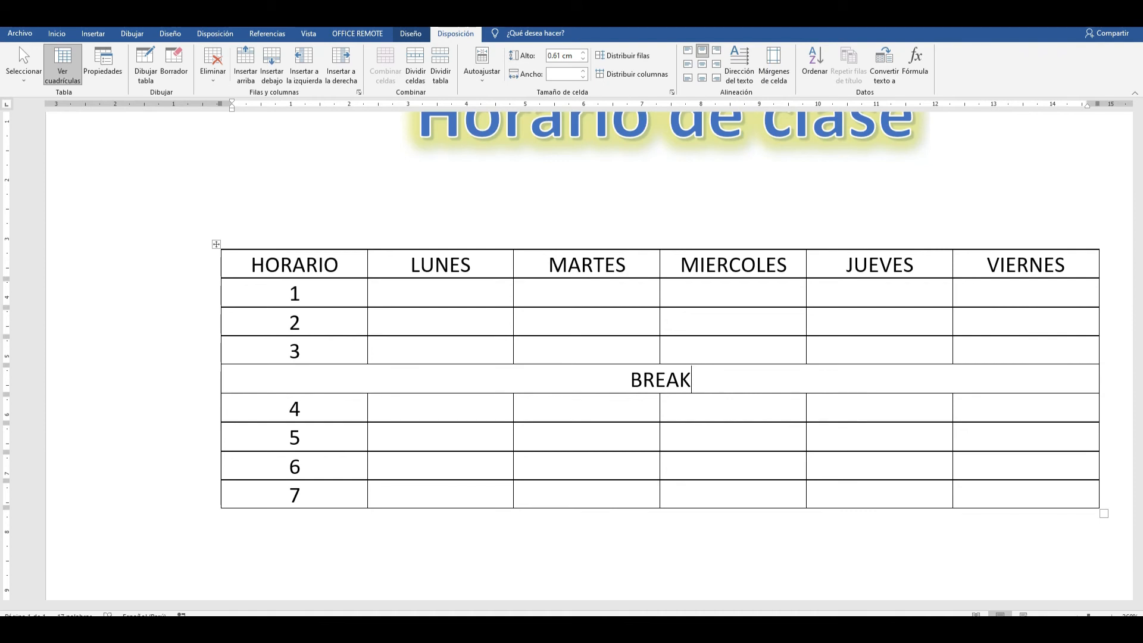
pyautogui.click(479, 296)
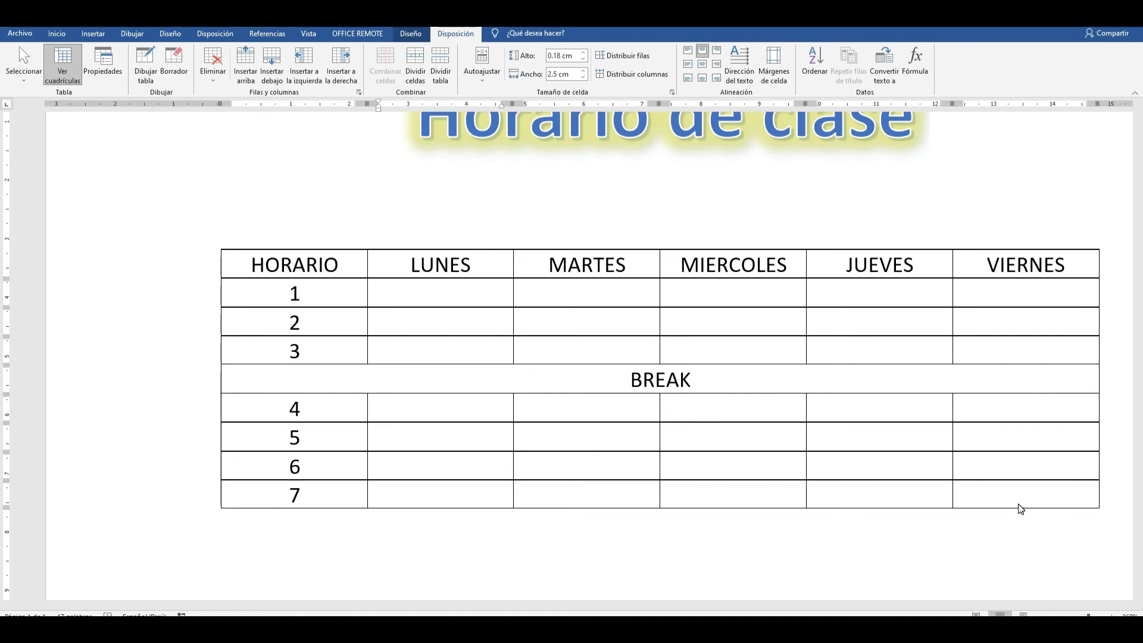
pyautogui.click(493, 413)
pyautogui.click(471, 301)
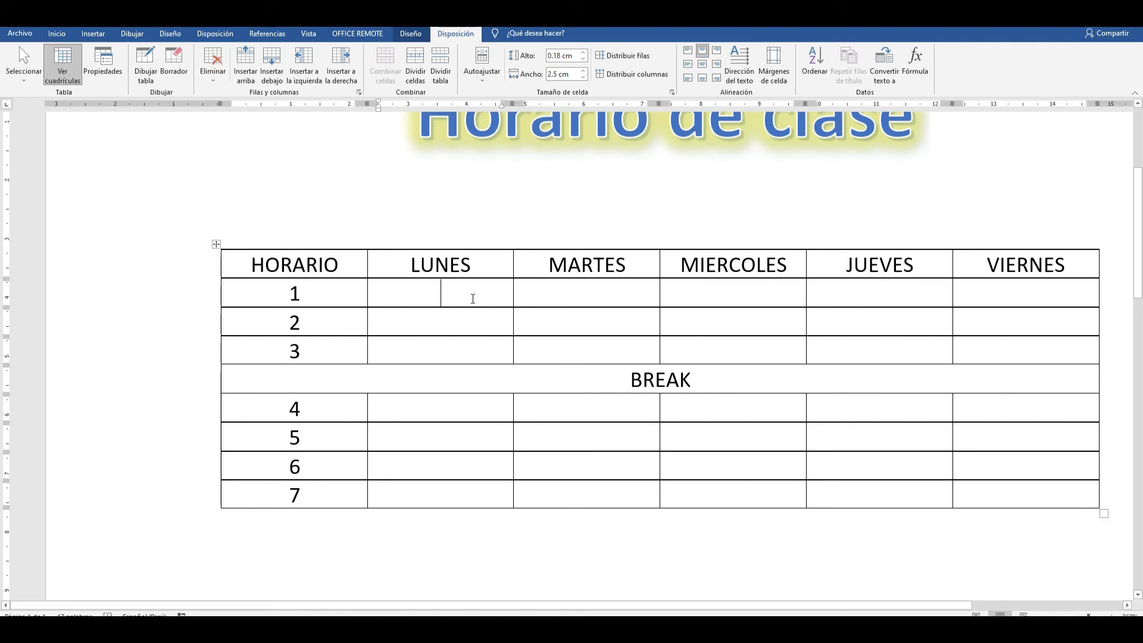
pyautogui.write('AMa')
pyautogui.press('BackSpace')
pyautogui.press('BackSpace')
pyautogui.press('BackSpace')
# - Merge the LUNES cells of periods 1 and 2 into one cell
pyautogui.moveTo(403, 298); pyautogui.dragTo(416, 322)
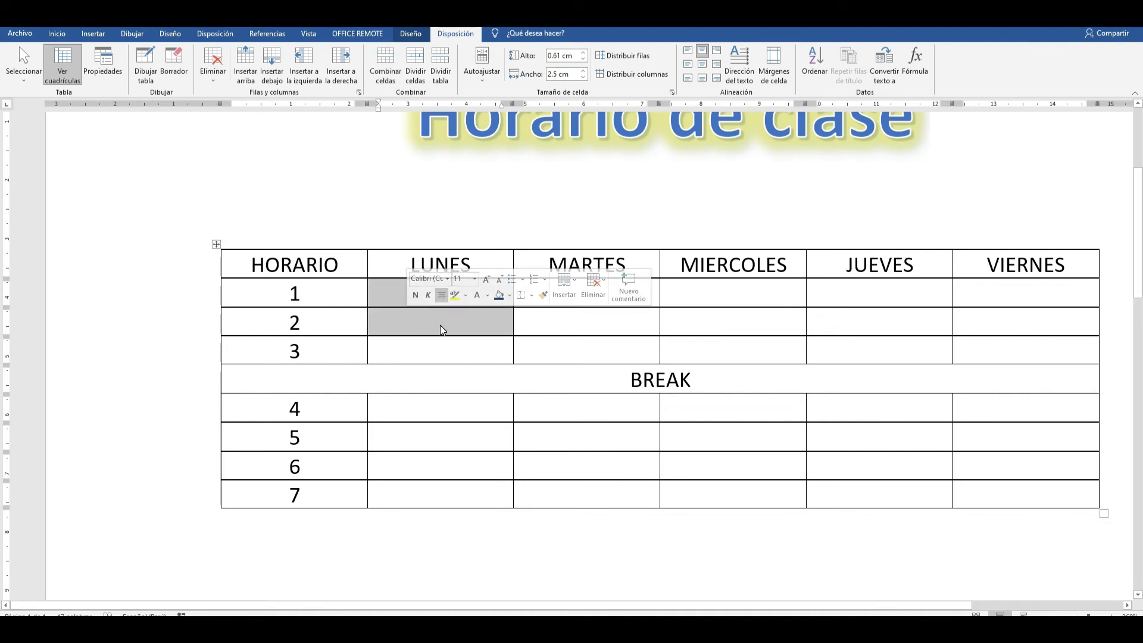
pyautogui.rightClick(440, 325)
pyautogui.click(511, 423)
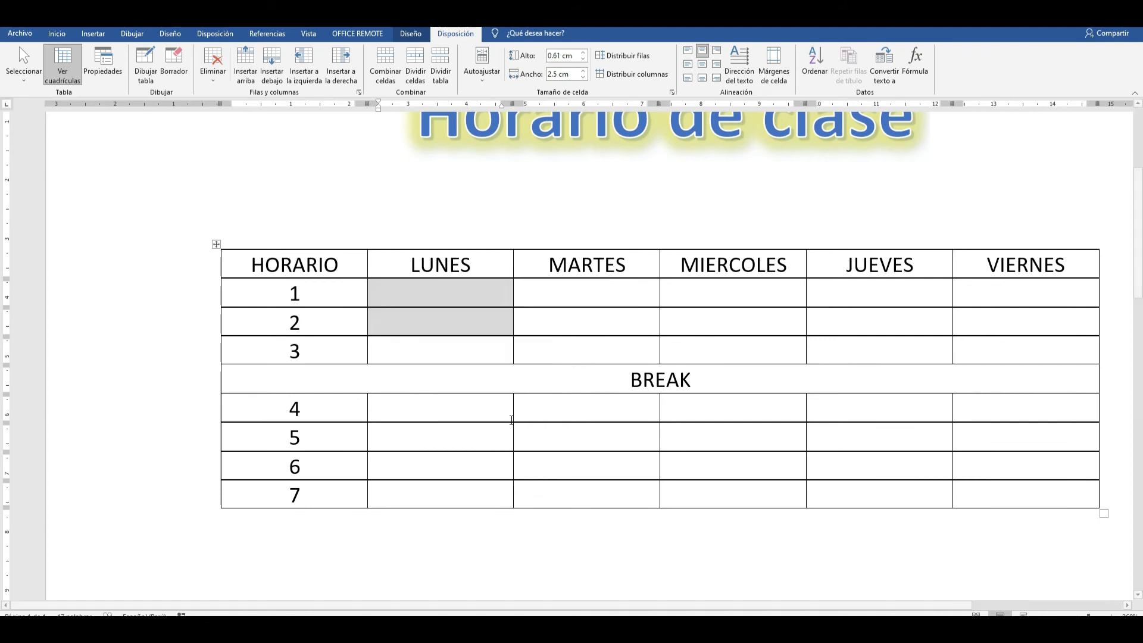
# - Merge the MARTES cells of periods 1 to 3 into one cell and the MIERCOLES cells of periods 1 and 2 into another
pyautogui.moveTo(554, 296); pyautogui.dragTo(572, 346)
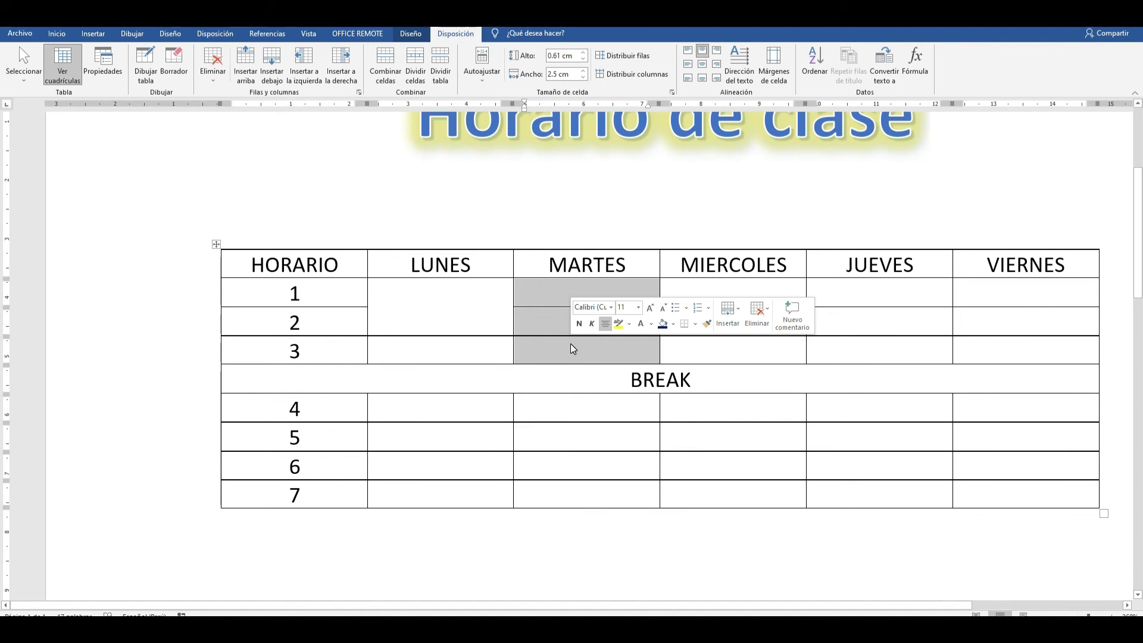
pyautogui.rightClick(570, 344)
pyautogui.click(625, 430)
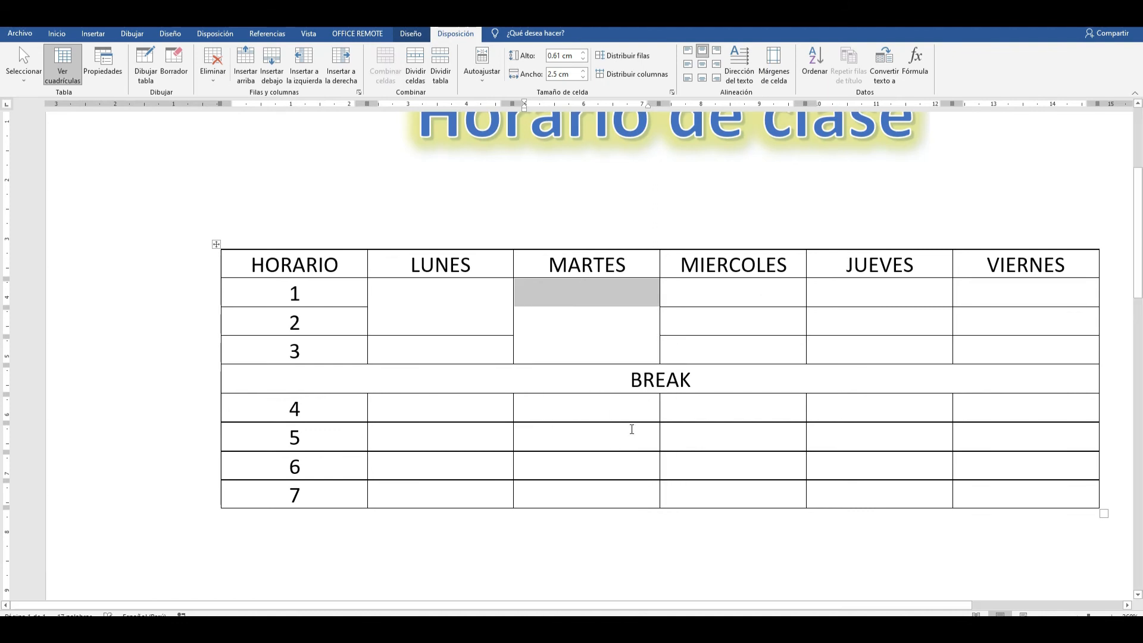
pyautogui.moveTo(751, 296); pyautogui.dragTo(754, 315)
pyautogui.rightClick(755, 319)
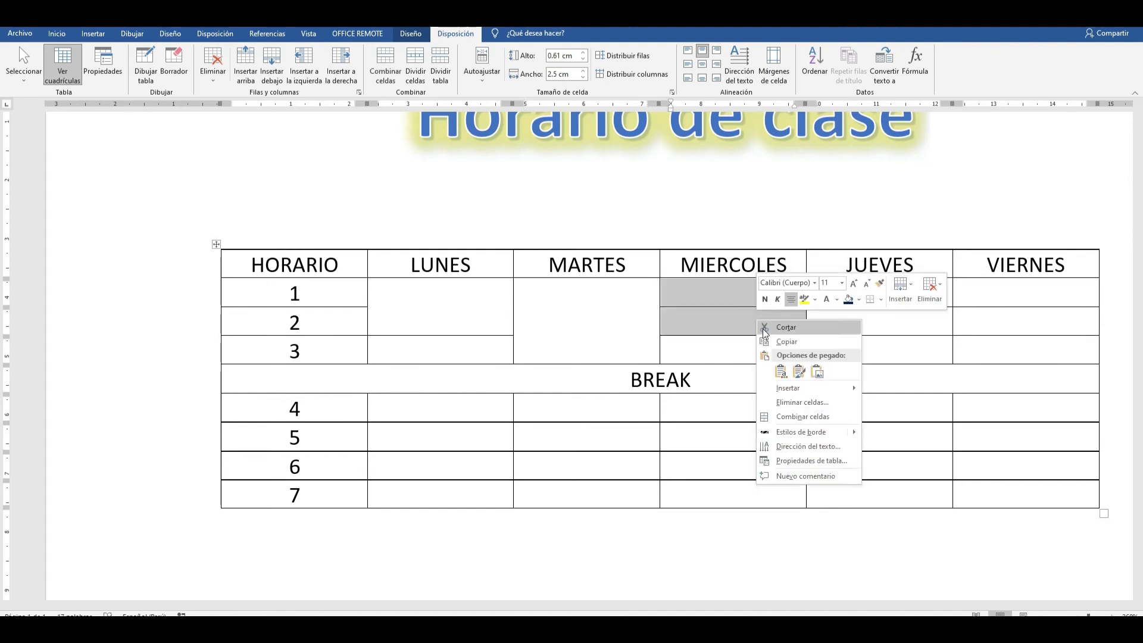
pyautogui.click(798, 416)
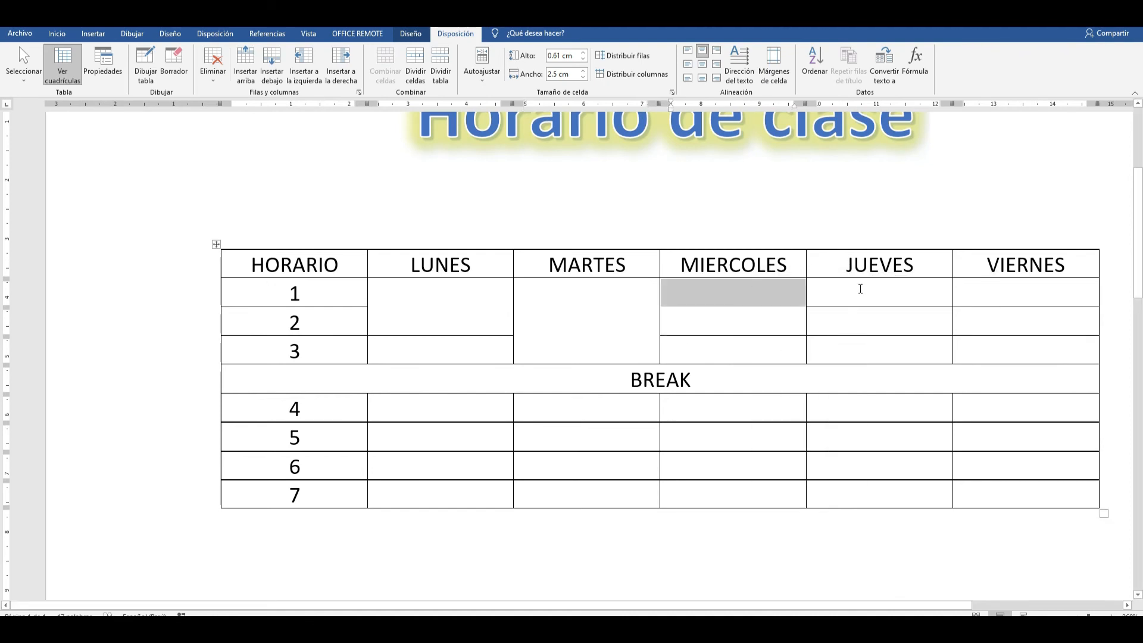
# - Merge the cells of periods 1 and 2 in the JUEVES column, and likewise in the VIERNES column
pyautogui.moveTo(850, 298); pyautogui.dragTo(855, 314)
pyautogui.rightClick(865, 317)
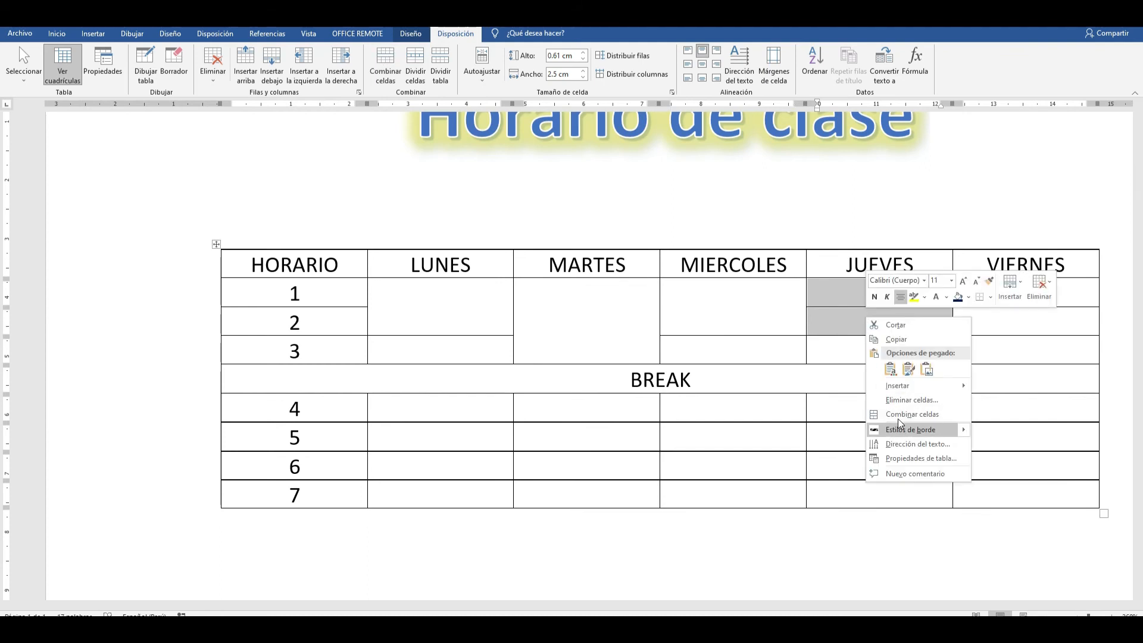
pyautogui.click(897, 415)
pyautogui.click(995, 300)
pyautogui.moveTo(995, 300); pyautogui.dragTo(1002, 323)
pyautogui.rightClick(1002, 323)
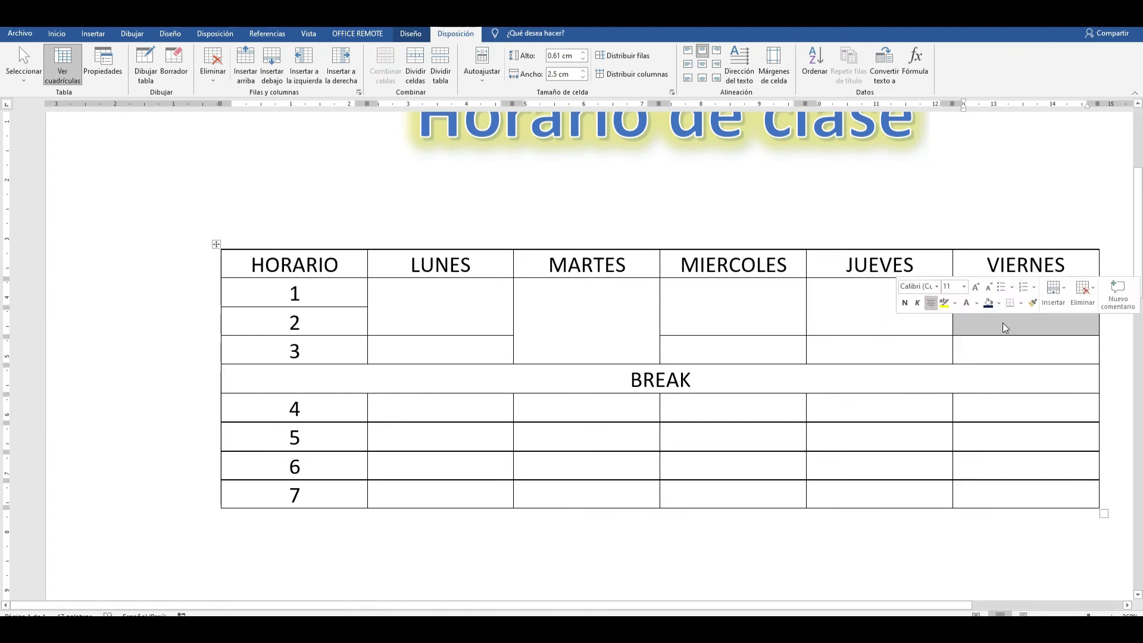
pyautogui.click(1024, 421)
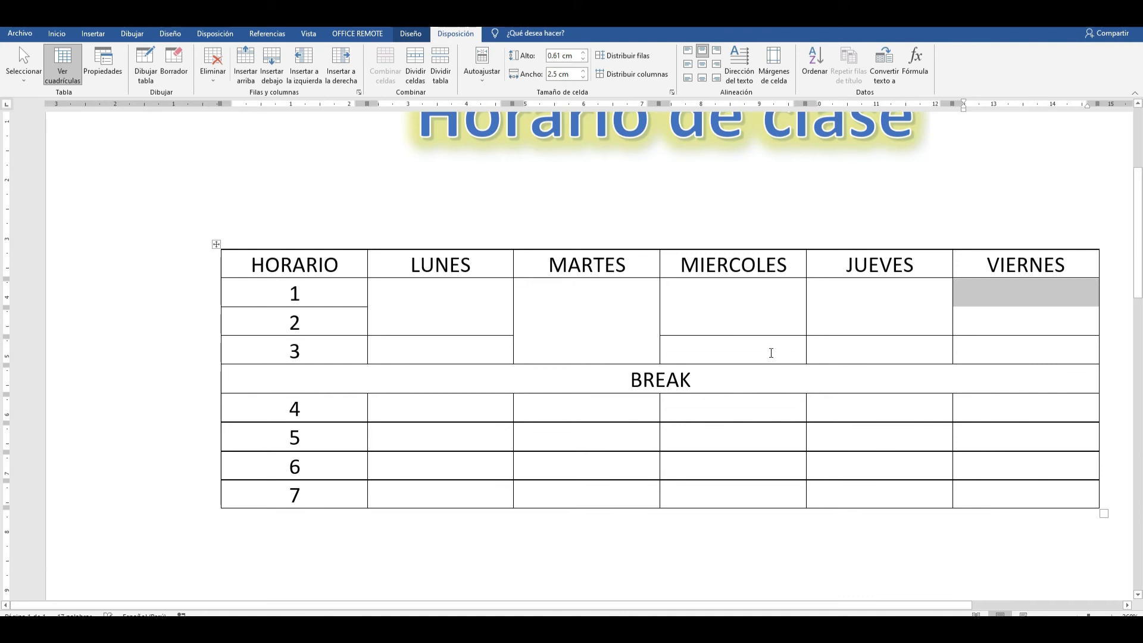
# - Merge the LUNES cells of periods 5 to 7 into one cell and the MARTES cells of periods 4 and 5 into another
pyautogui.moveTo(454, 443); pyautogui.dragTo(453, 489)
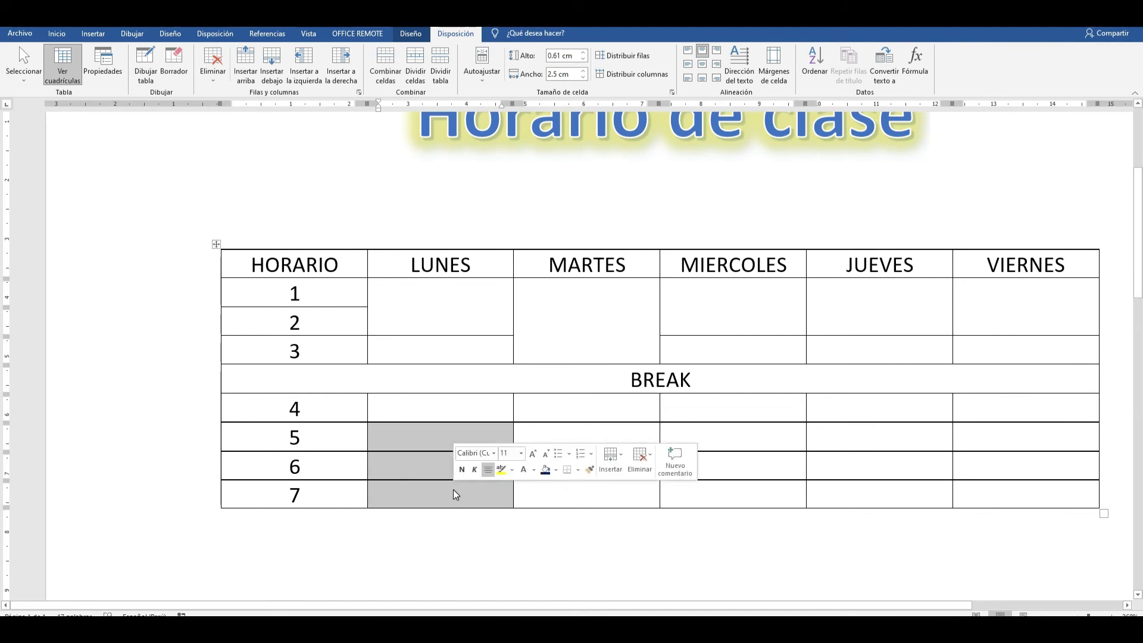
pyautogui.rightClick(452, 489)
pyautogui.click(515, 428)
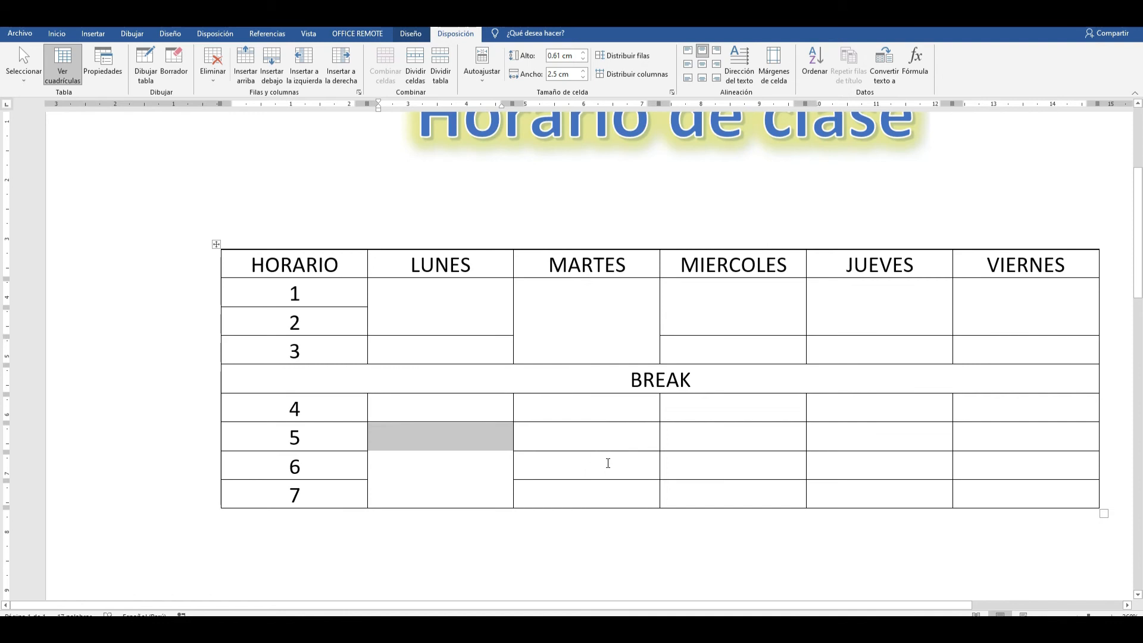
pyautogui.moveTo(584, 408); pyautogui.dragTo(586, 437)
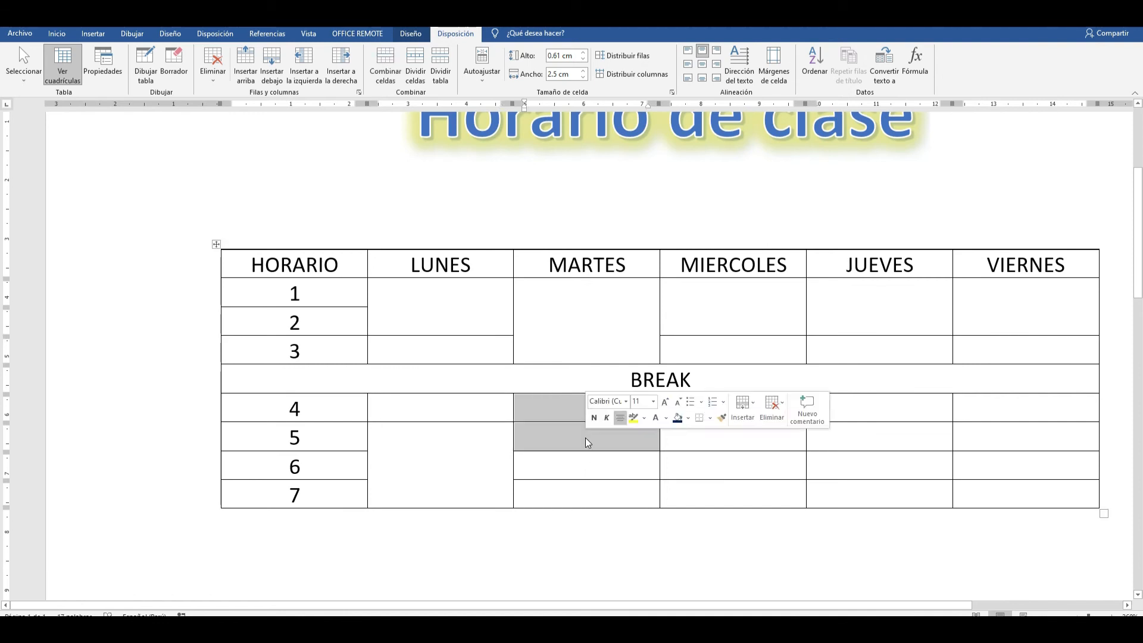
pyautogui.rightClick(587, 437)
pyautogui.click(632, 534)
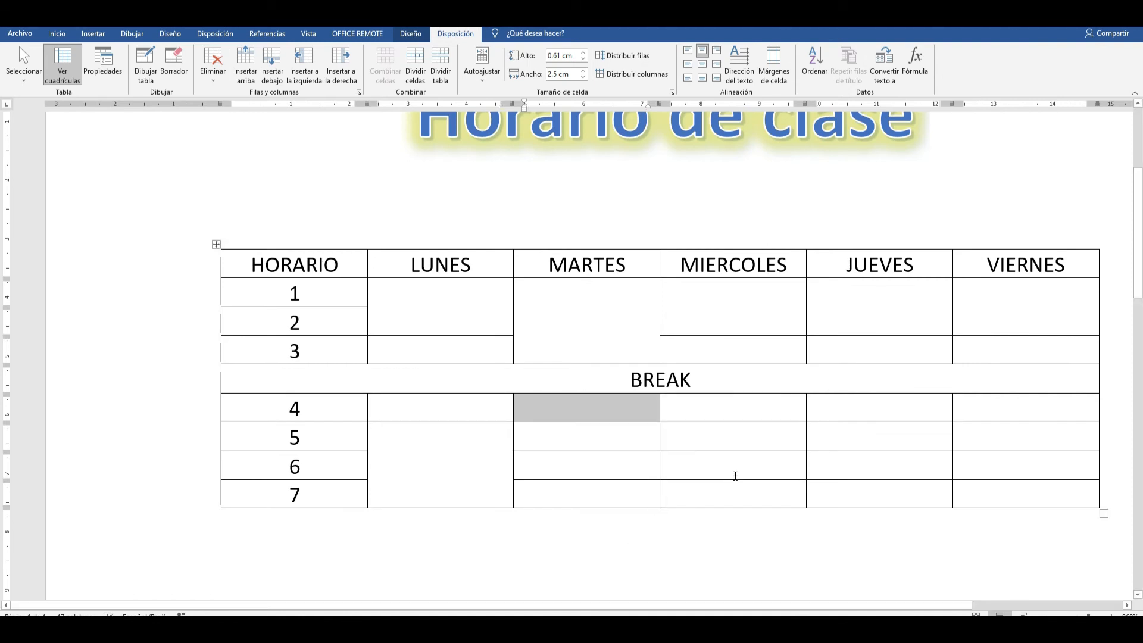
# - Merge the MIERCOLES cells below BREAK in two pairs: periods 4 and 5, and periods 6 and 7
pyautogui.moveTo(750, 418); pyautogui.dragTo(756, 434)
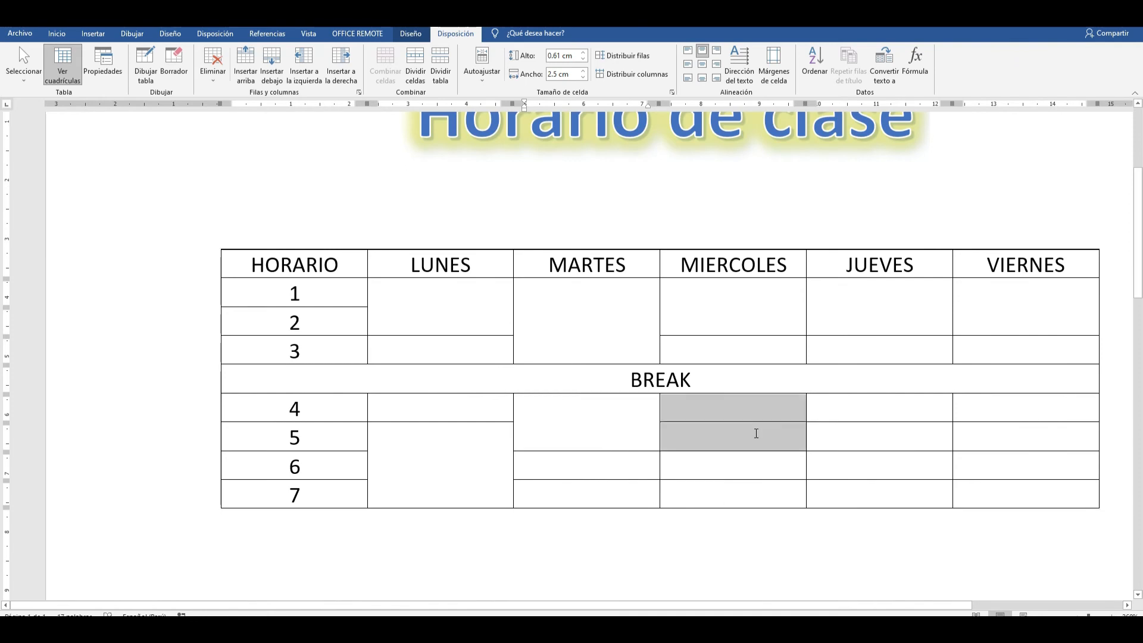
pyautogui.rightClick(756, 434)
pyautogui.click(792, 530)
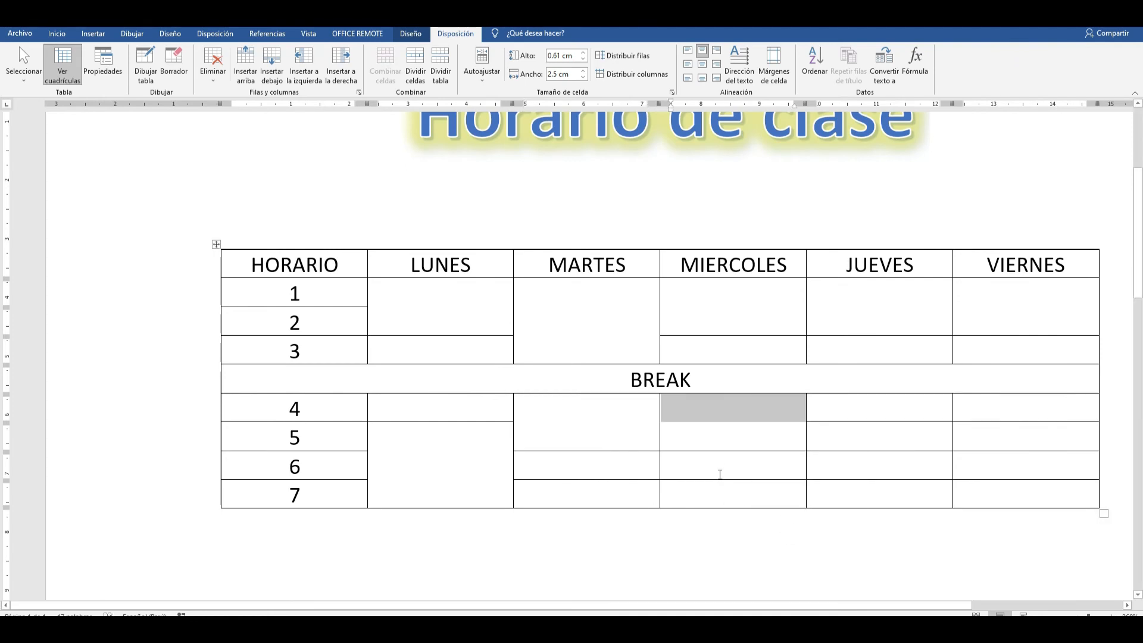
pyautogui.moveTo(719, 474); pyautogui.dragTo(726, 493)
pyautogui.rightClick(726, 493)
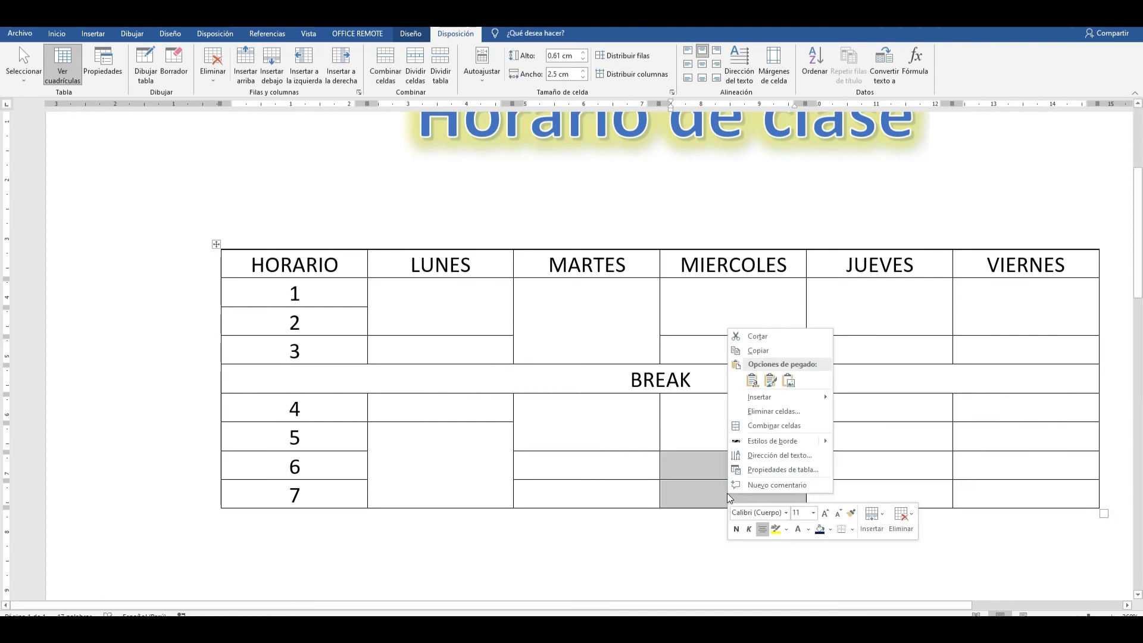
pyautogui.click(781, 426)
# - Merge the four JUEVES cells of periods 4 to 7 into a single cell
pyautogui.moveTo(869, 408); pyautogui.dragTo(867, 492)
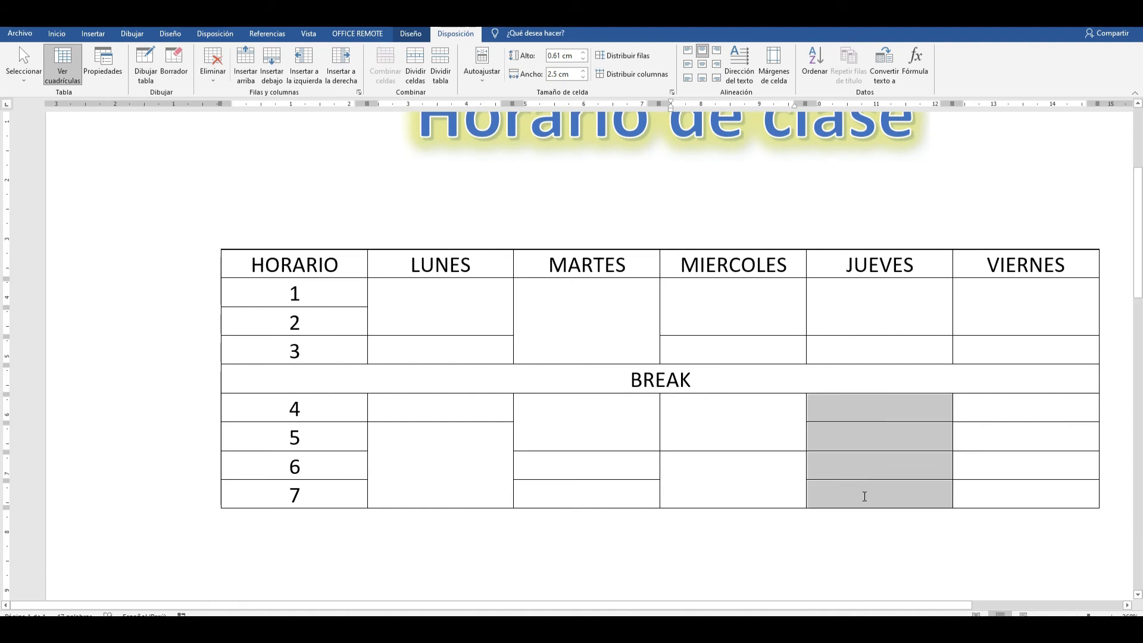
pyautogui.rightClick(867, 493)
pyautogui.click(908, 428)
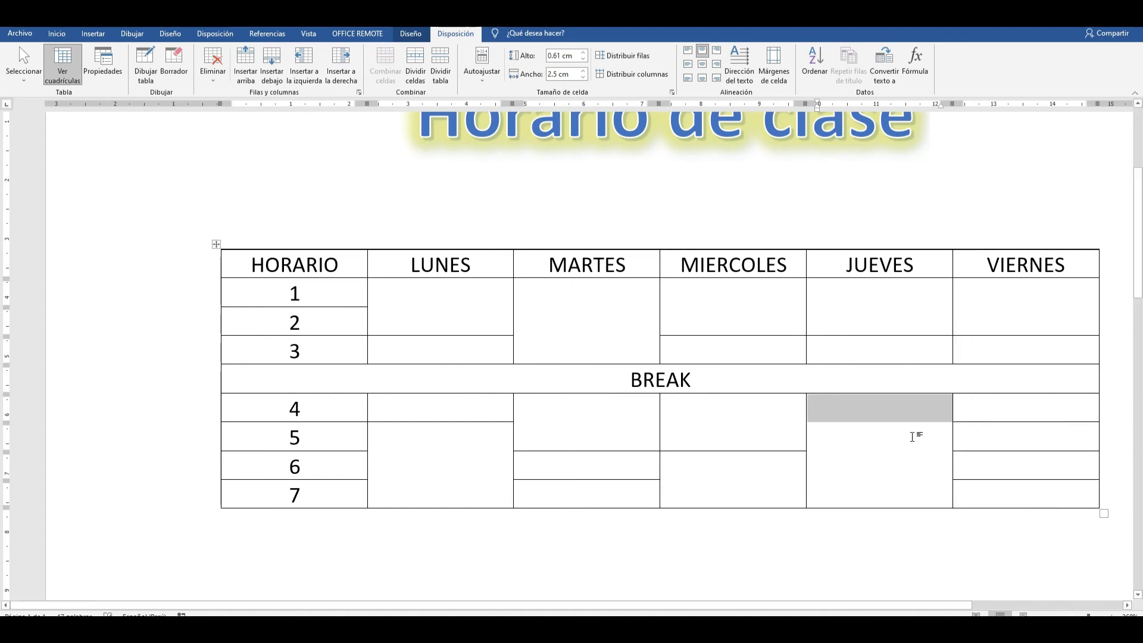
# - Merge the VIERNES cells of periods 4 and 5, and those of periods 6 and 7
pyautogui.moveTo(1022, 404); pyautogui.dragTo(1012, 432)
pyautogui.rightClick(1013, 432)
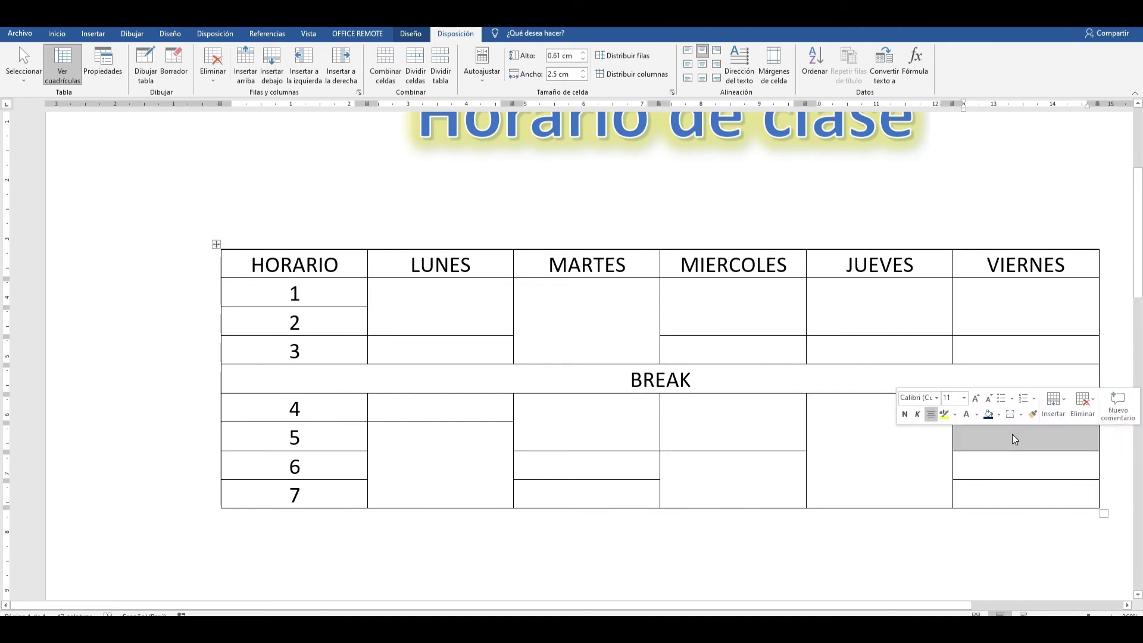
pyautogui.click(1048, 527)
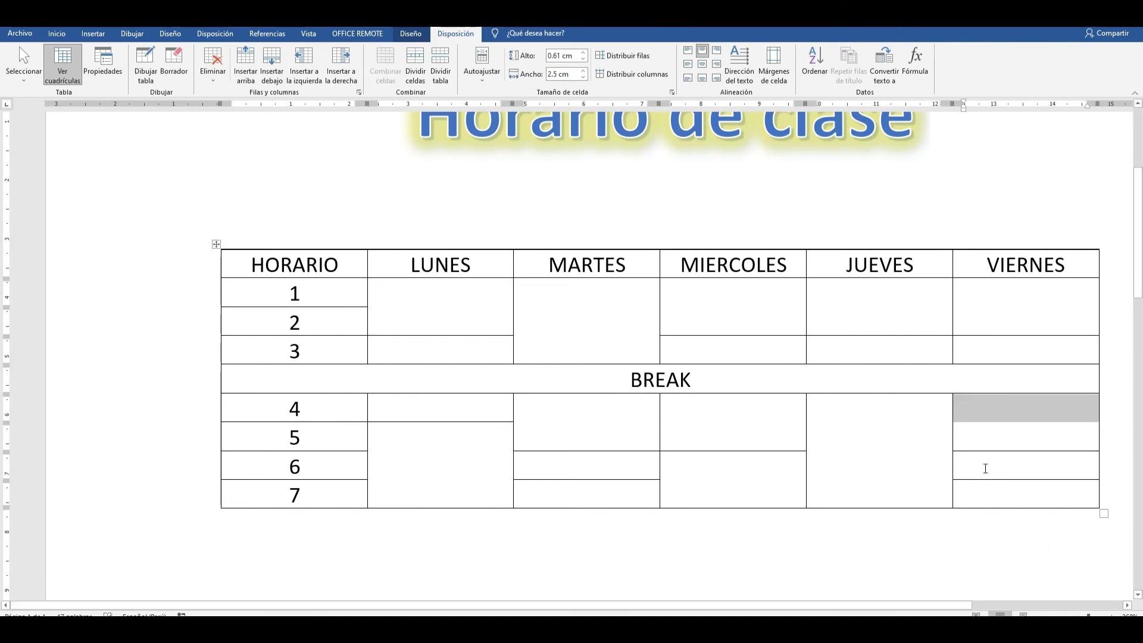
pyautogui.moveTo(985, 467); pyautogui.dragTo(987, 491)
pyautogui.rightClick(987, 491)
pyautogui.click(1019, 425)
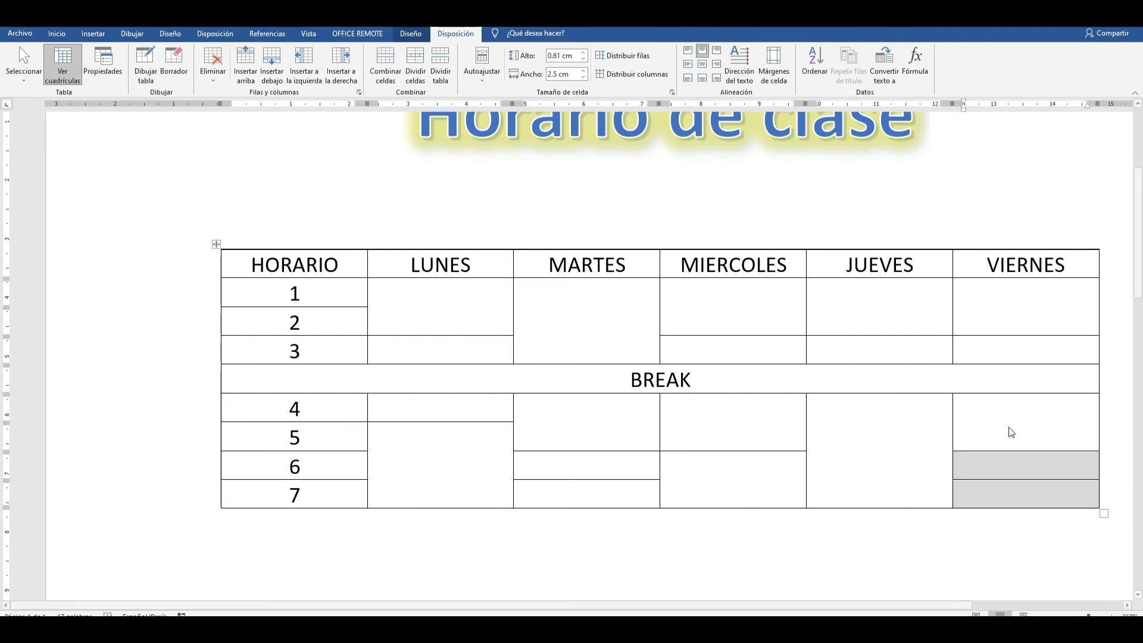
pyautogui.click(536, 382)
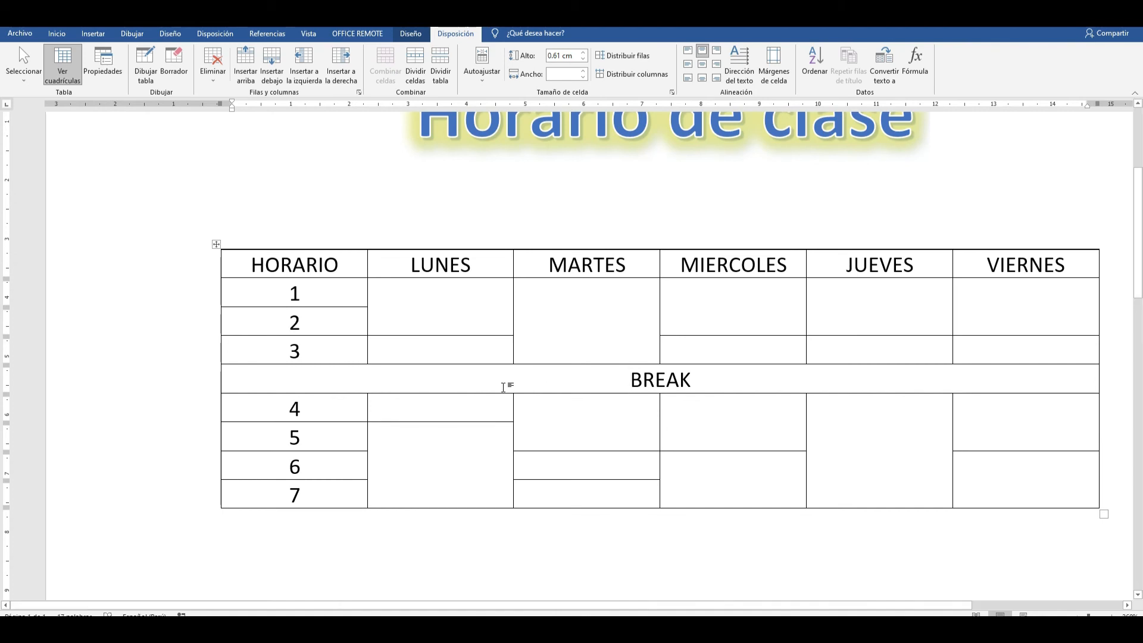
# - Fill the LUNES column with Matemática for periods 1 and 2, spelled with its accent, and Arte for period 3
pyautogui.click(493, 319)
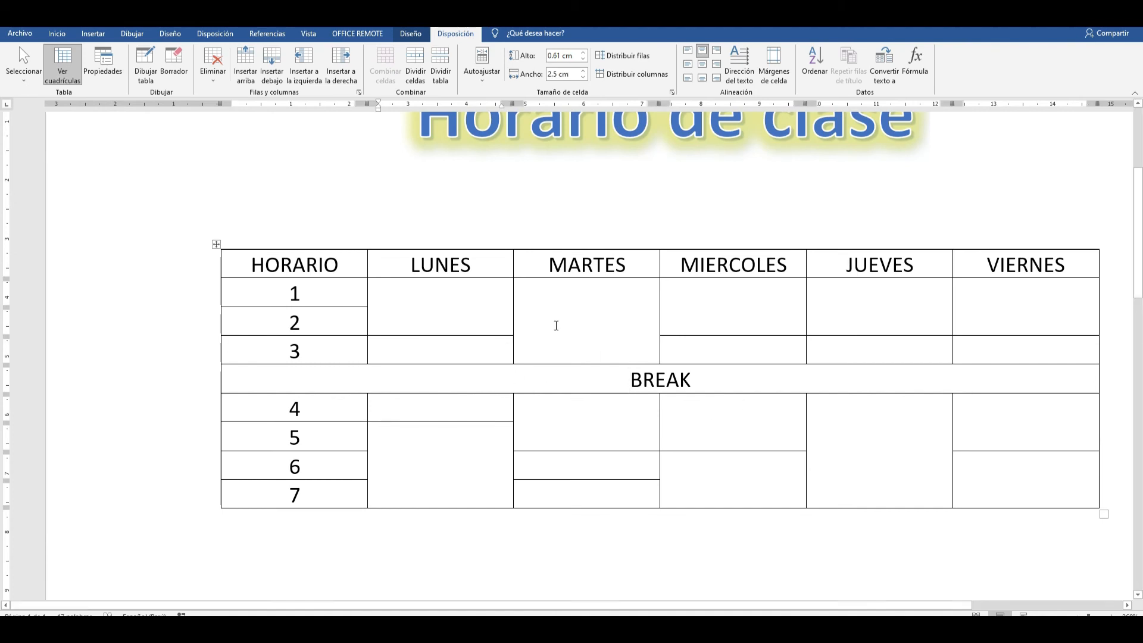
pyautogui.write('Matematicas')
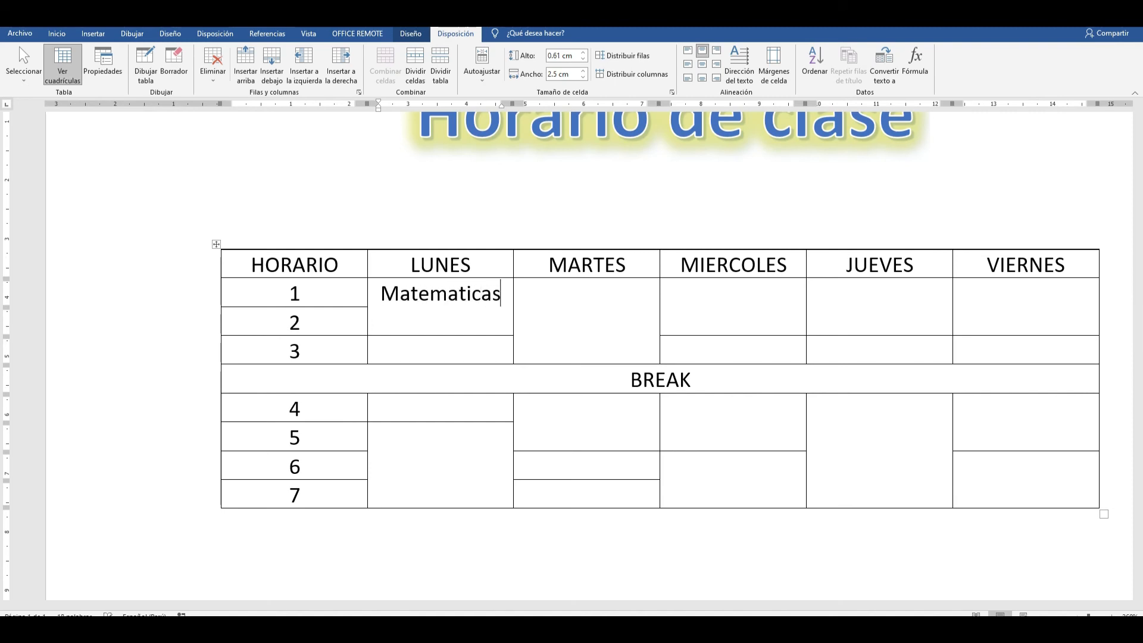
pyautogui.press('BackSpace')
pyautogui.click(481, 360)
pyautogui.write('Arte')
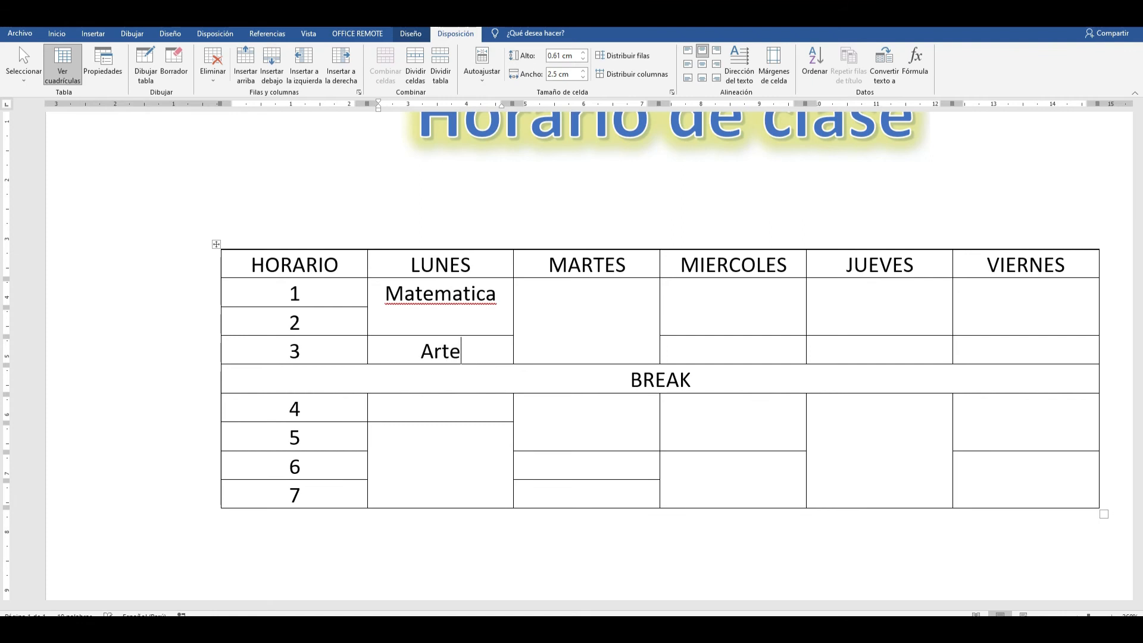
pyautogui.rightClick(417, 294)
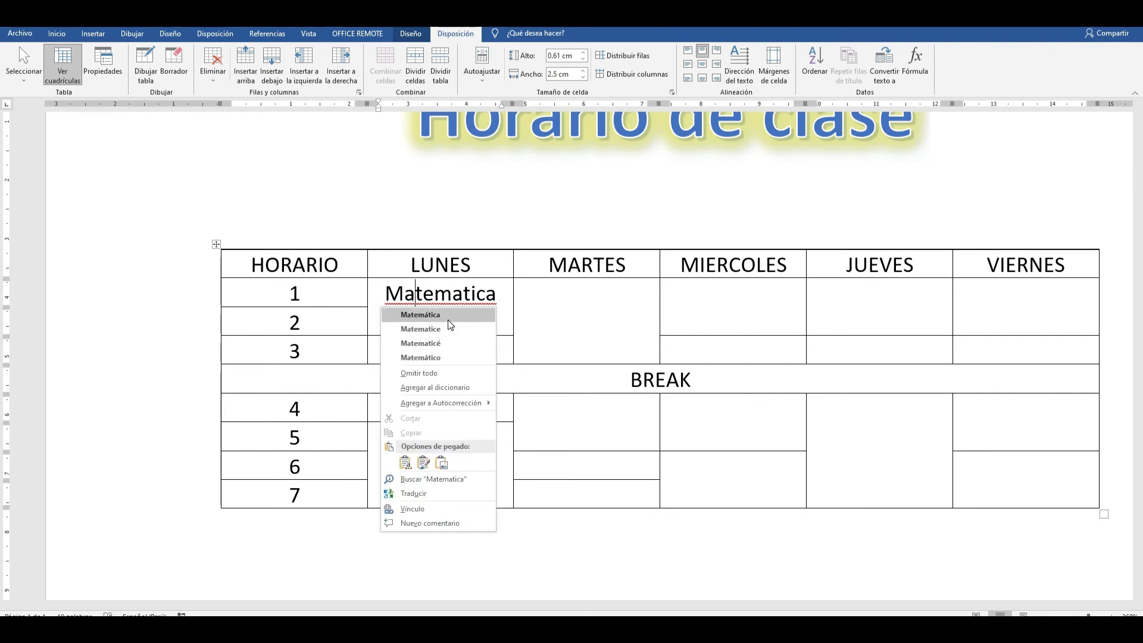
pyautogui.click(448, 319)
# - Write C.T.A in the MARTES cell above BREAK, and Matematica and P.F.R.H in the two MIERCOLES cells above it
pyautogui.click(573, 318)
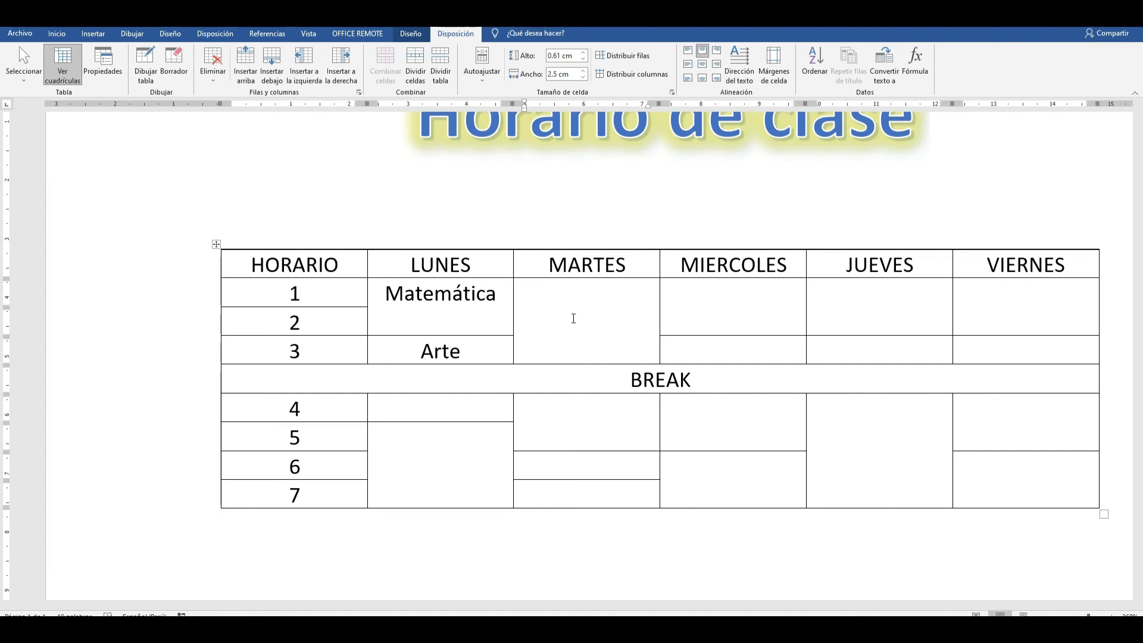
pyautogui.write('C.T.A')
pyautogui.click(721, 316)
pyautogui.write('M')
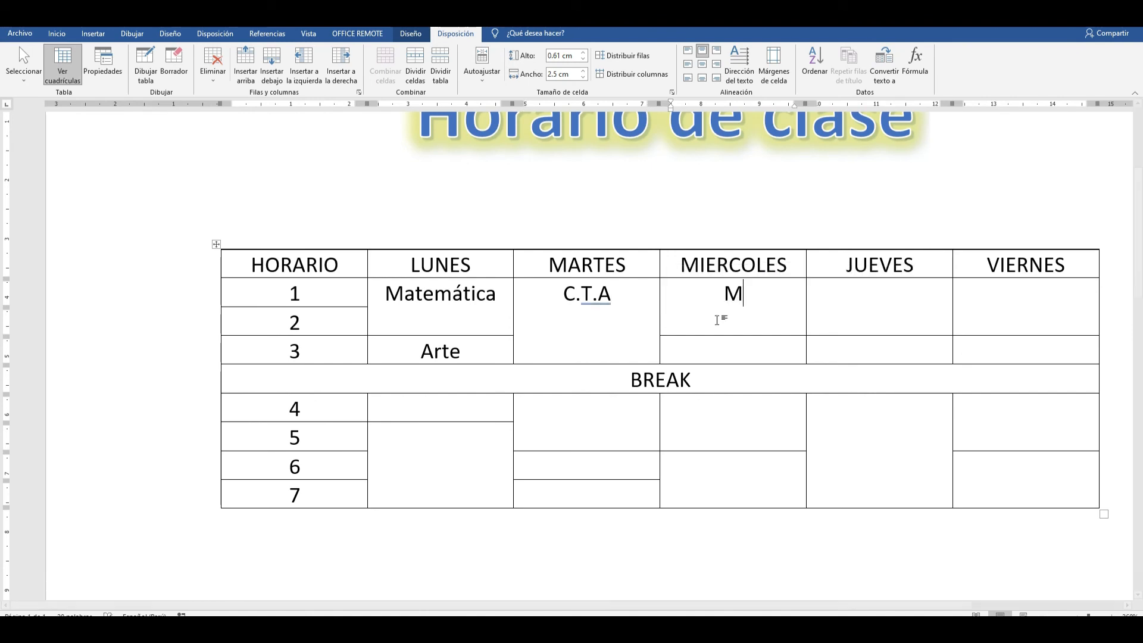
pyautogui.write('atematica')
pyautogui.press('BackSpace')
pyautogui.write('a')
pyautogui.click(759, 350)
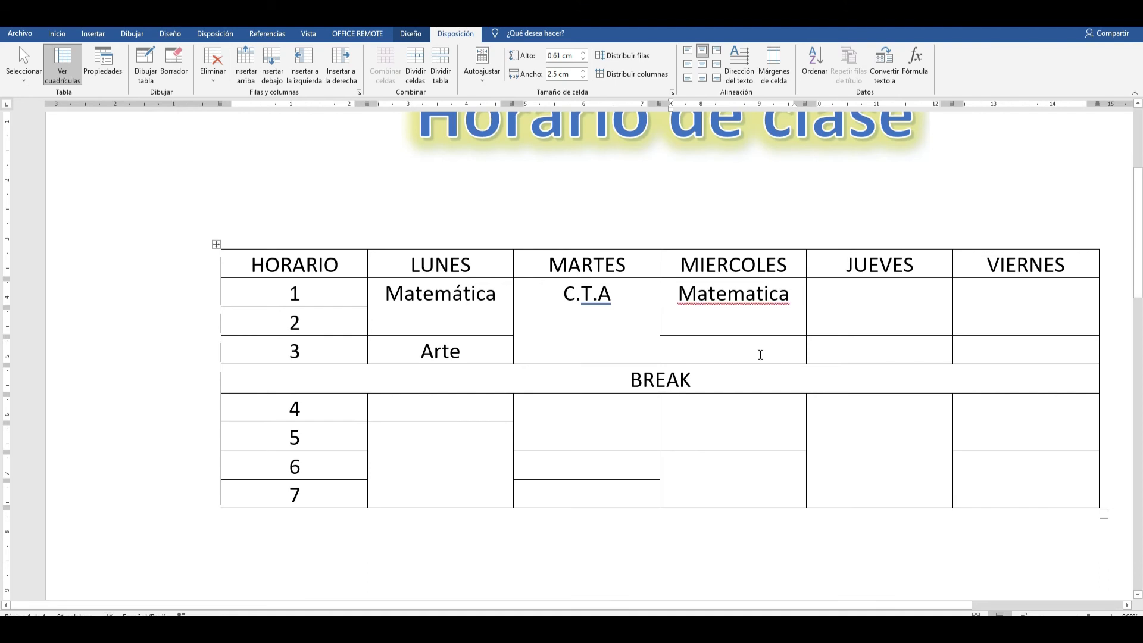
pyautogui.write('P.F.R.H')
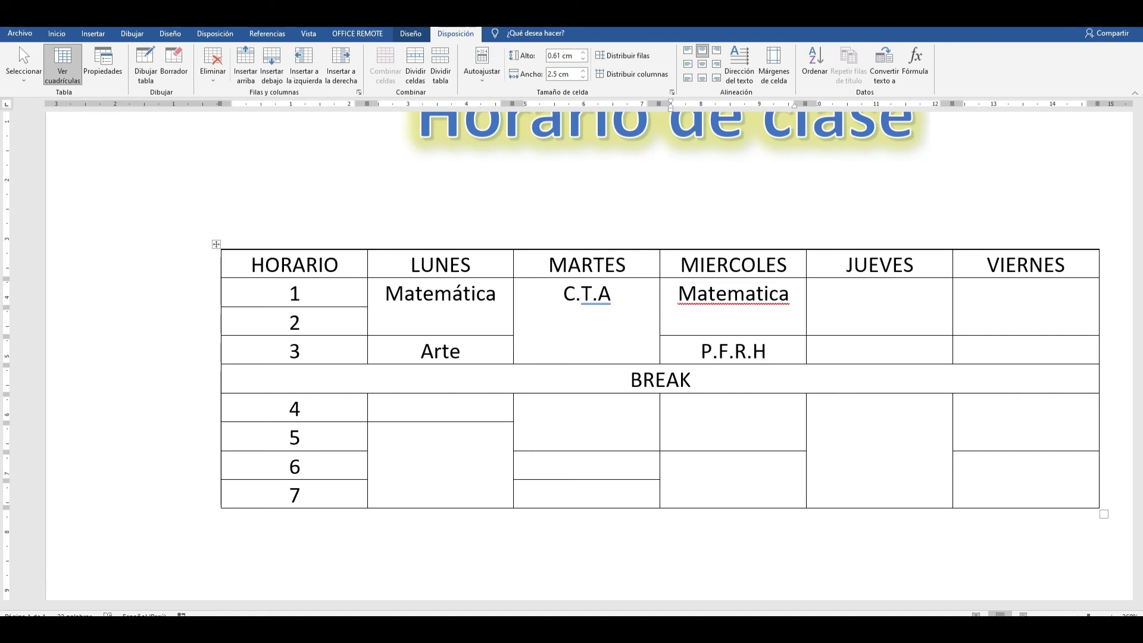
# - Write E.P.T. in the JUEVES cell of periods 1 and 2, and BIOLOGIA in the period 3 cell
pyautogui.click(869, 312)
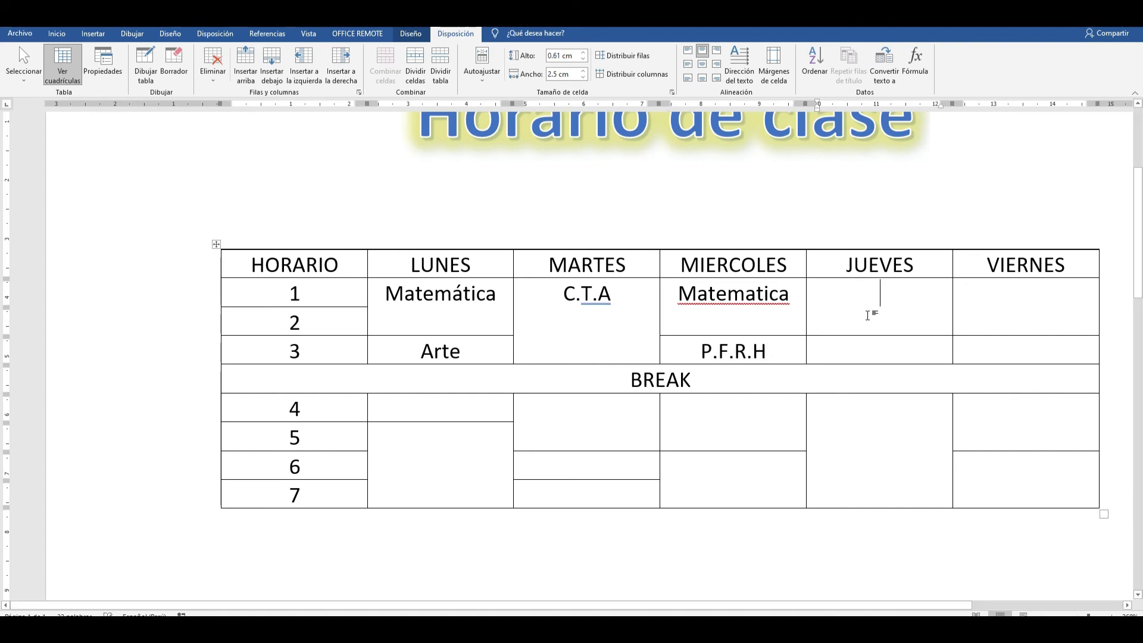
pyautogui.write('E.P.T')
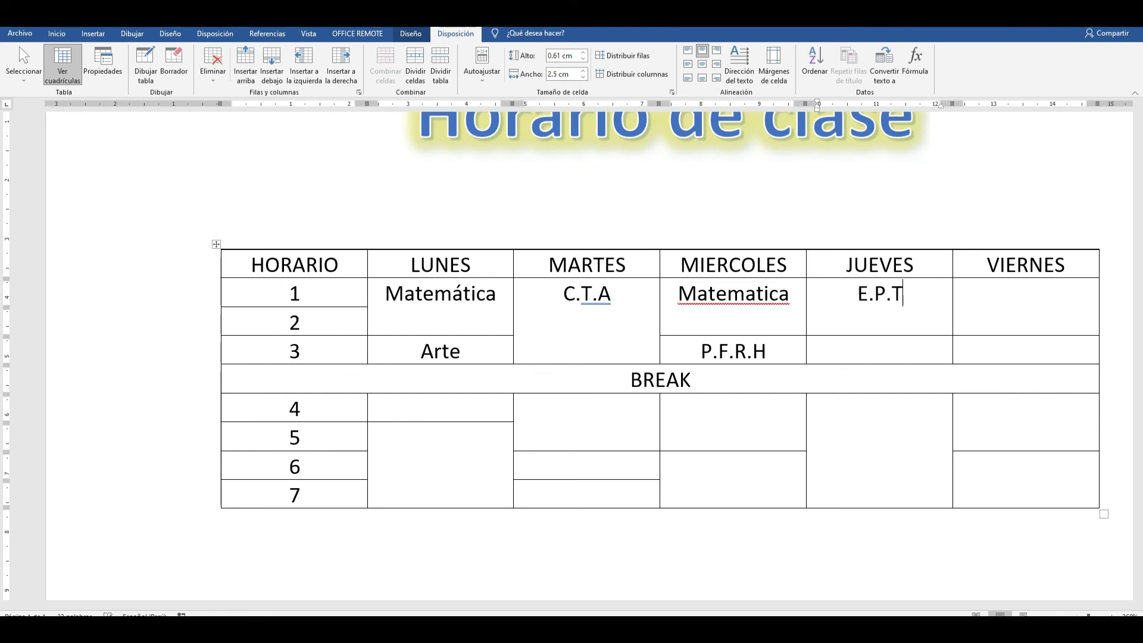
pyautogui.write('.')
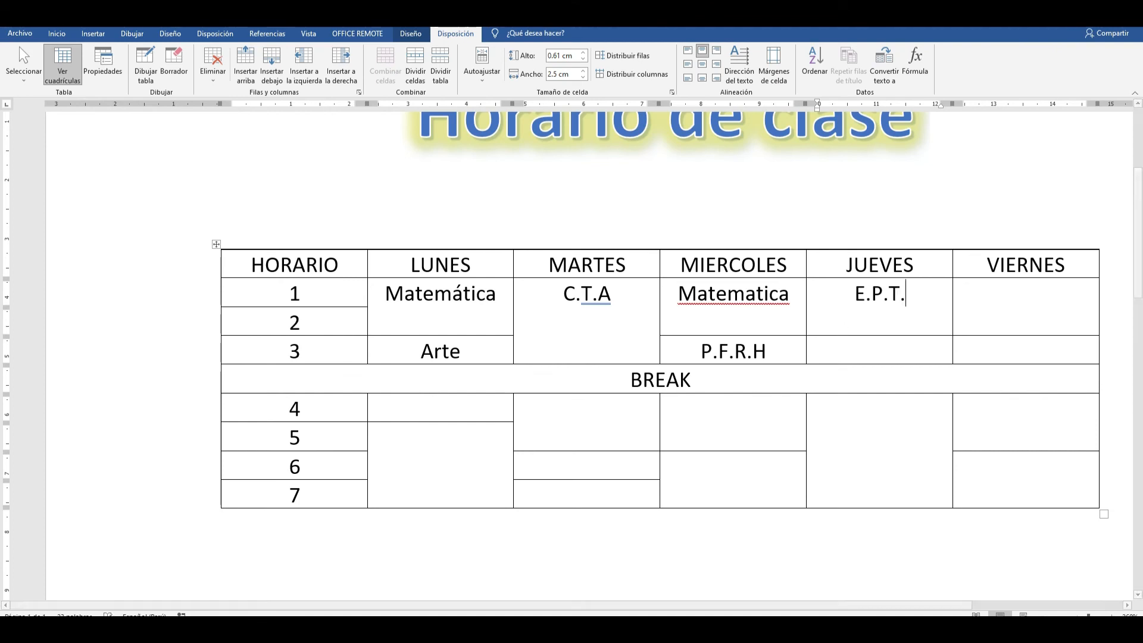
pyautogui.click(903, 350)
pyautogui.write('BlOLOGIA')
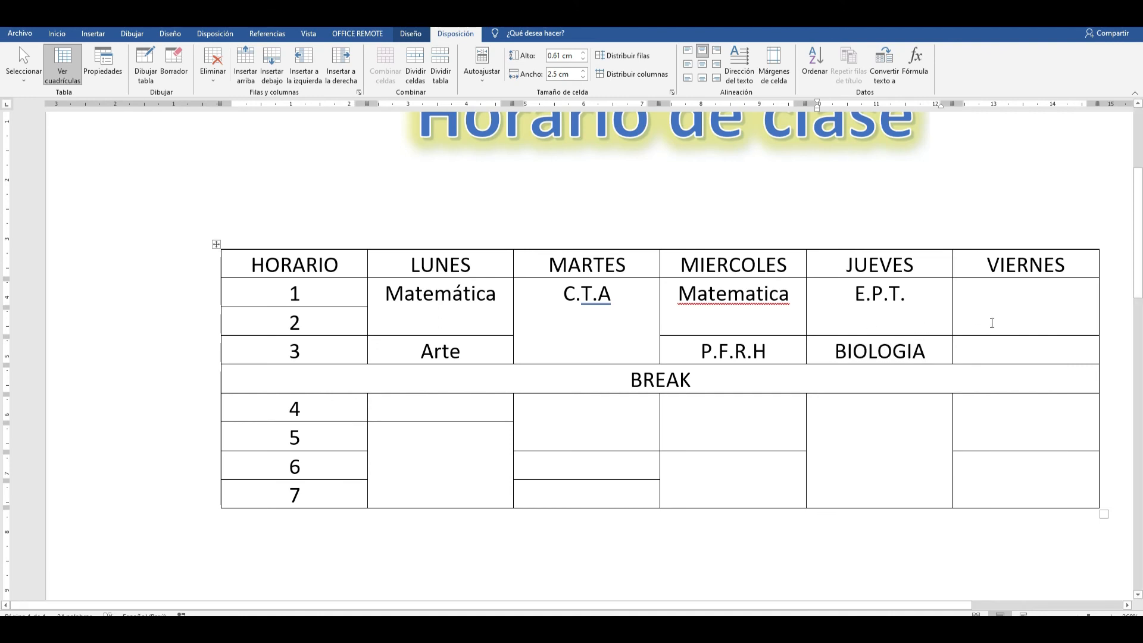
# - Write MATEMATICA in the merged VIERNES cell of periods 1 and 2
pyautogui.click(1080, 304)
pyautogui.write('MATERICA')
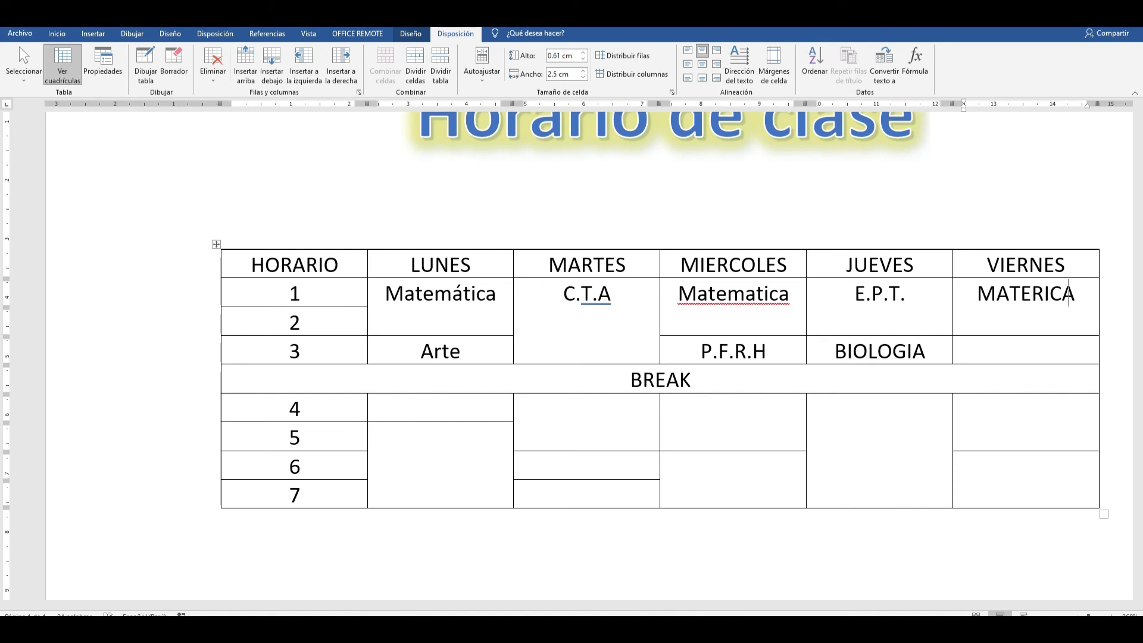
pyautogui.press('BackSpace')
pyautogui.press('BackSpace')
pyautogui.press('BackSpace')
pyautogui.press('BackSpace')
pyautogui.press('BackSpace')
pyautogui.press('BackSpace')
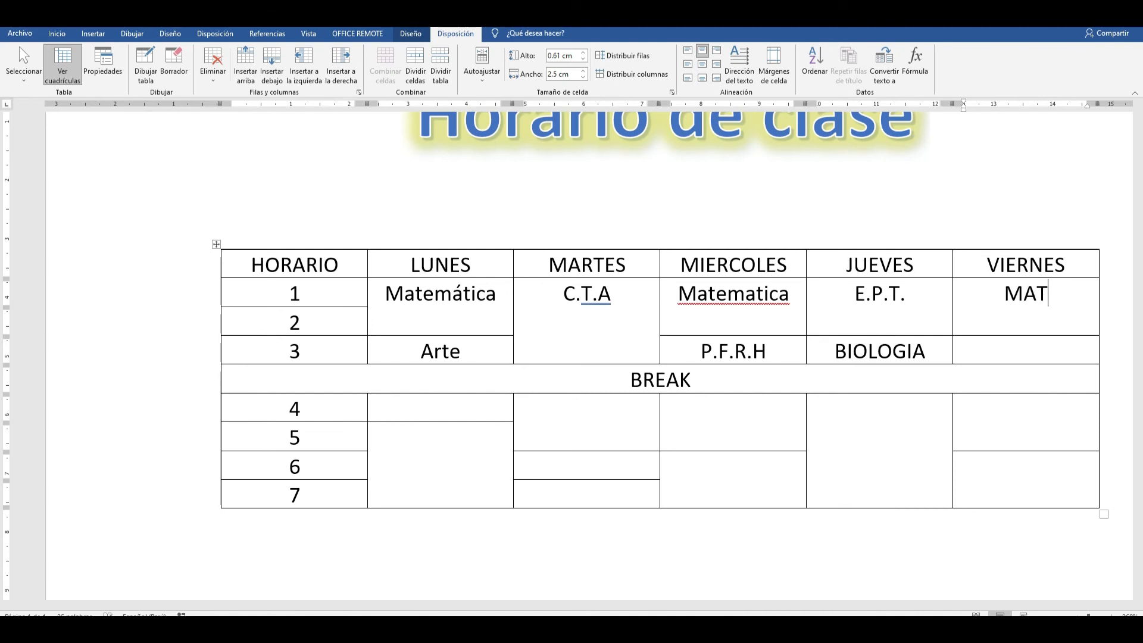
pyautogui.write('MATICA')
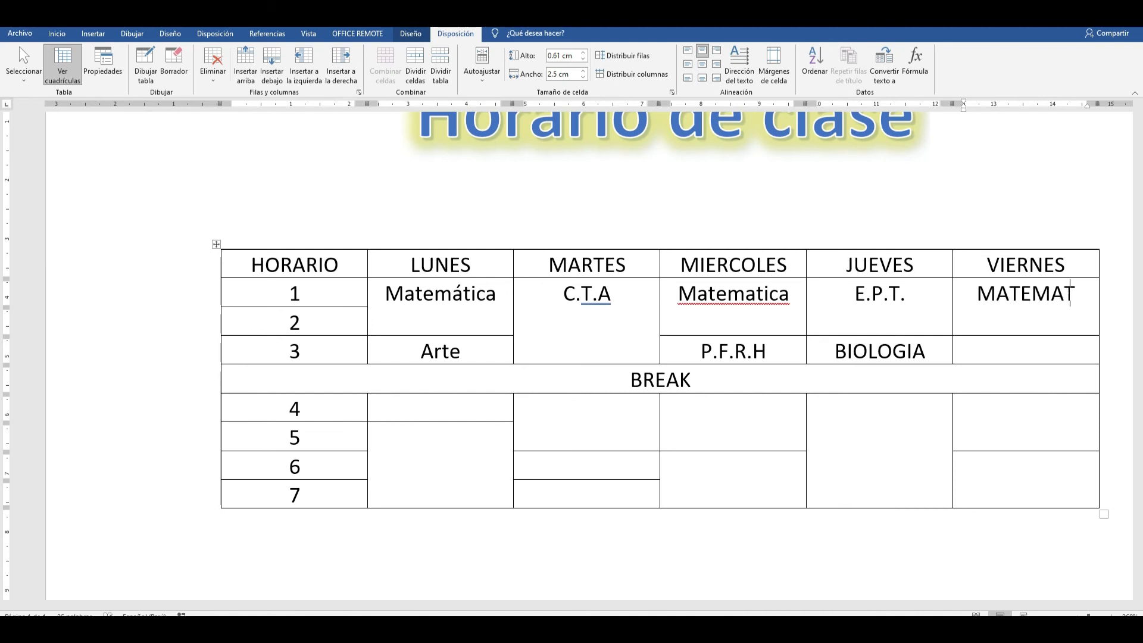
# - Write BIOLOGIA in the VIERNES cell of period 3
pyautogui.click(1025, 355)
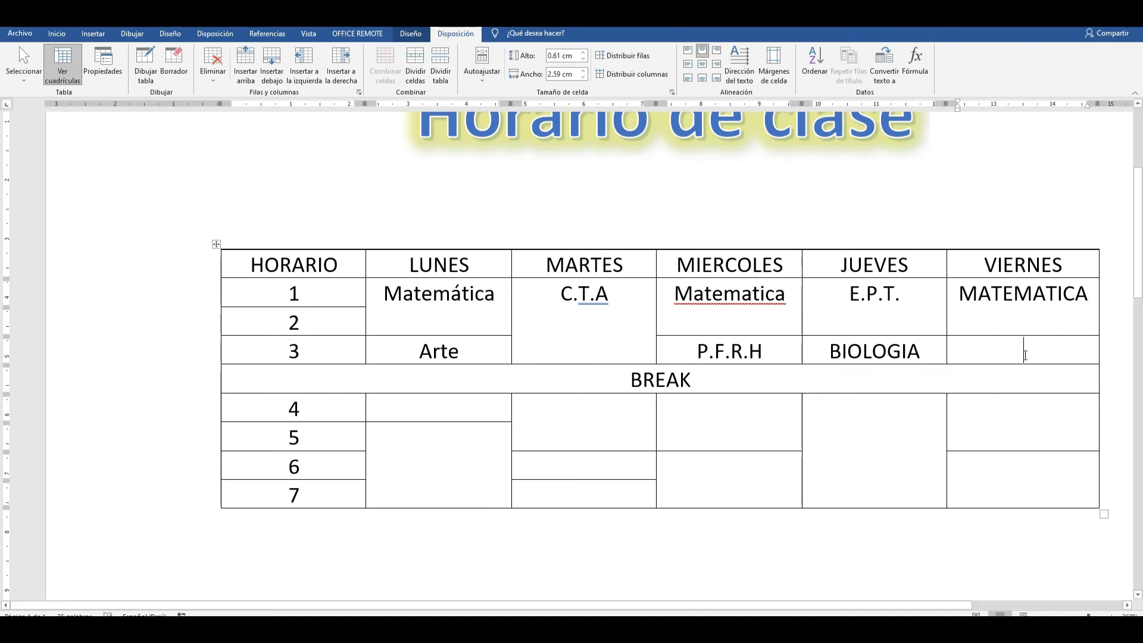
pyautogui.write('BIOLGOI')
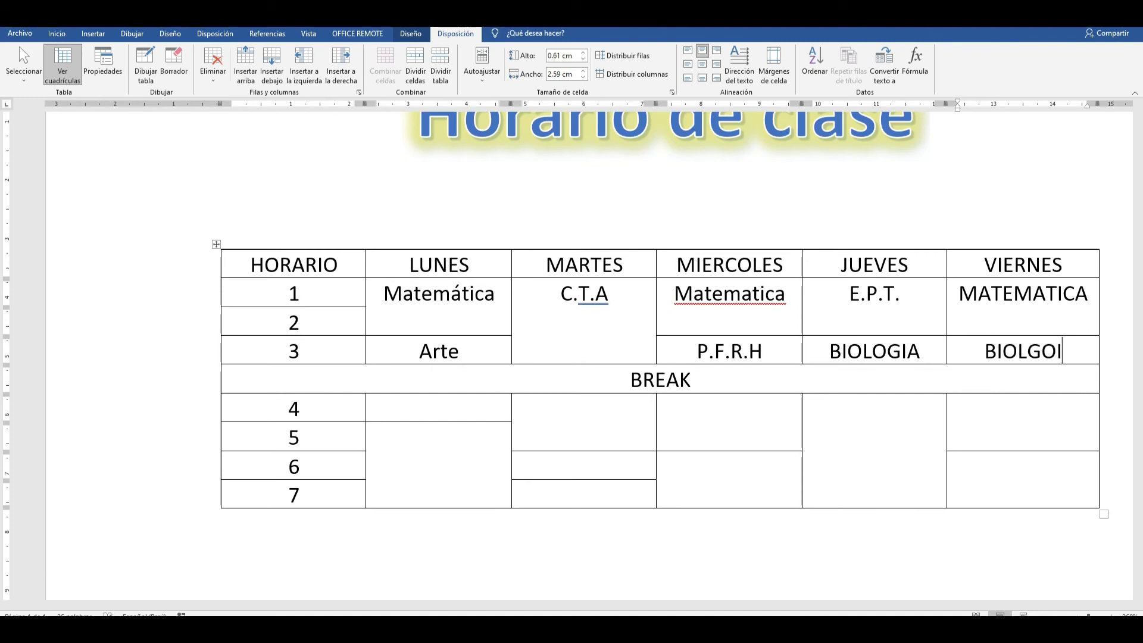
pyautogui.press('BackSpace')
pyautogui.press('BackSpace')
pyautogui.press('BackSpace')
pyautogui.write('OGIA')
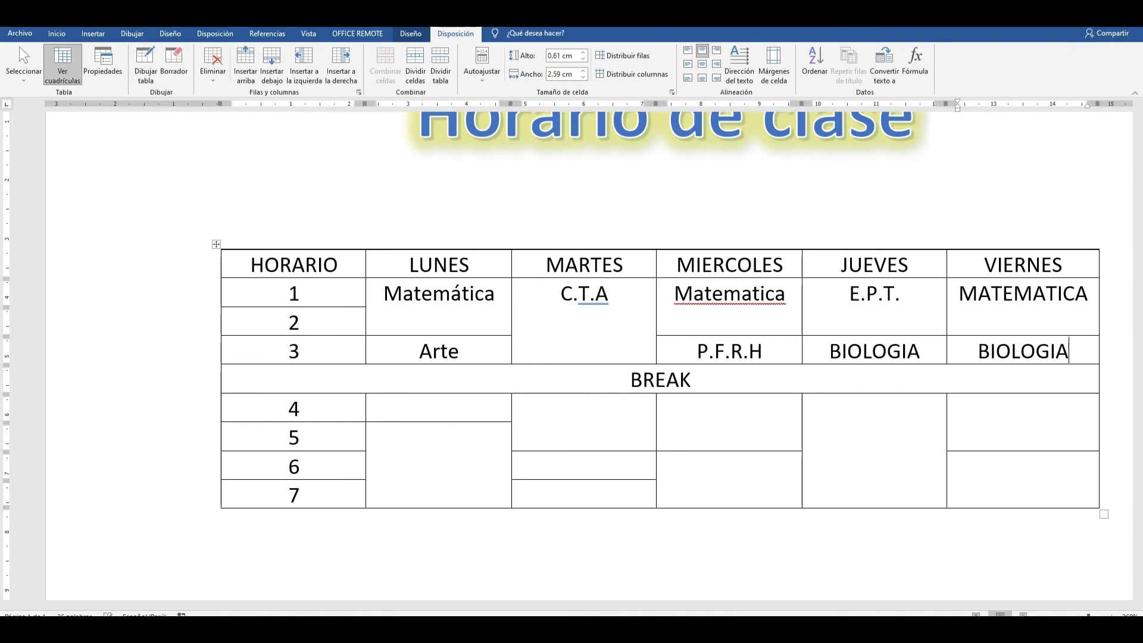
pyautogui.click(1021, 354)
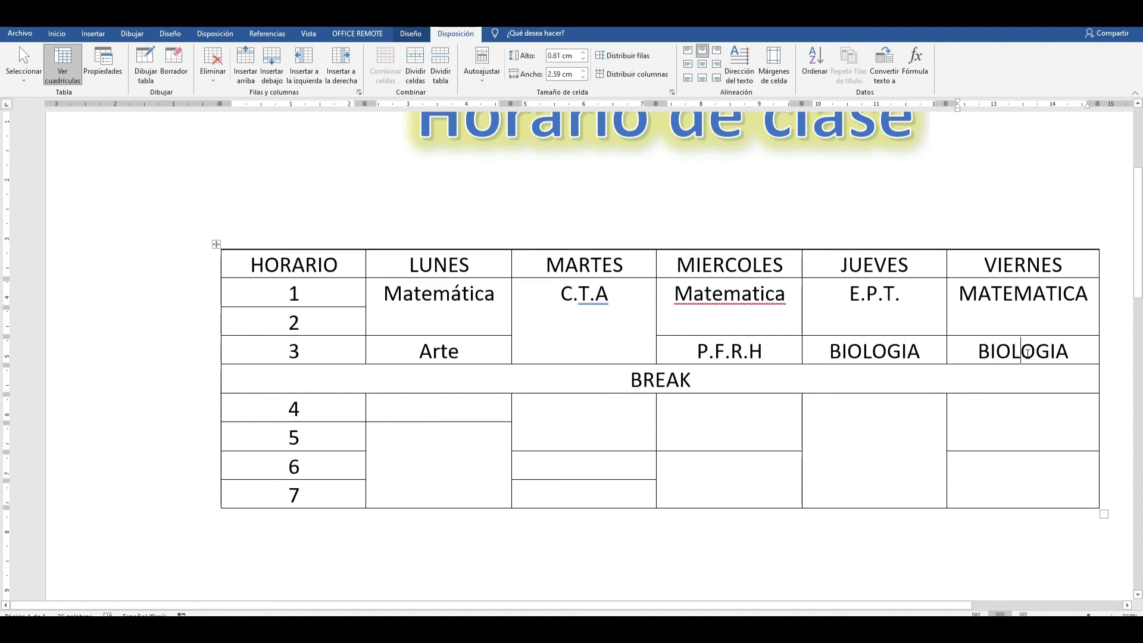
# - Write ARTE in the LUNES cell of period 4 and COMUNICACION in the merged cell of periods 5 to 7
pyautogui.click(494, 417)
pyautogui.write('ARTE')
pyautogui.press('Down')
pyautogui.write('COMUNI')
pyautogui.write('CACI´+O')
pyautogui.press('BackSpace')
pyautogui.press('BackSpace')
pyautogui.press('BackSpace')
pyautogui.write('+')
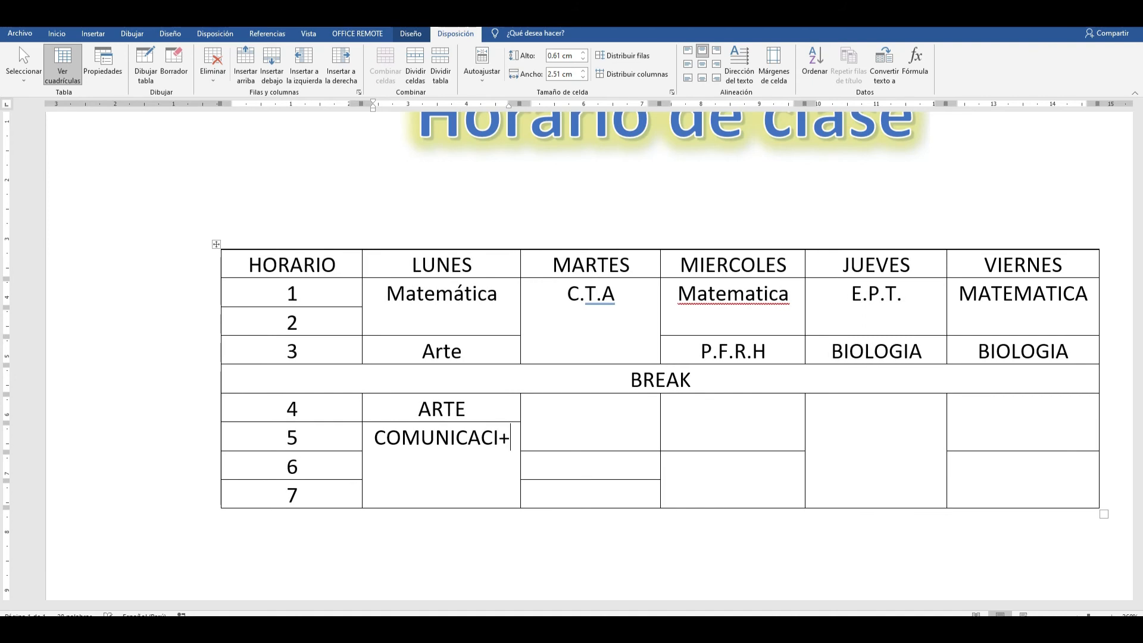
pyautogui.press('BackSpace')
pyautogui.write('ON')
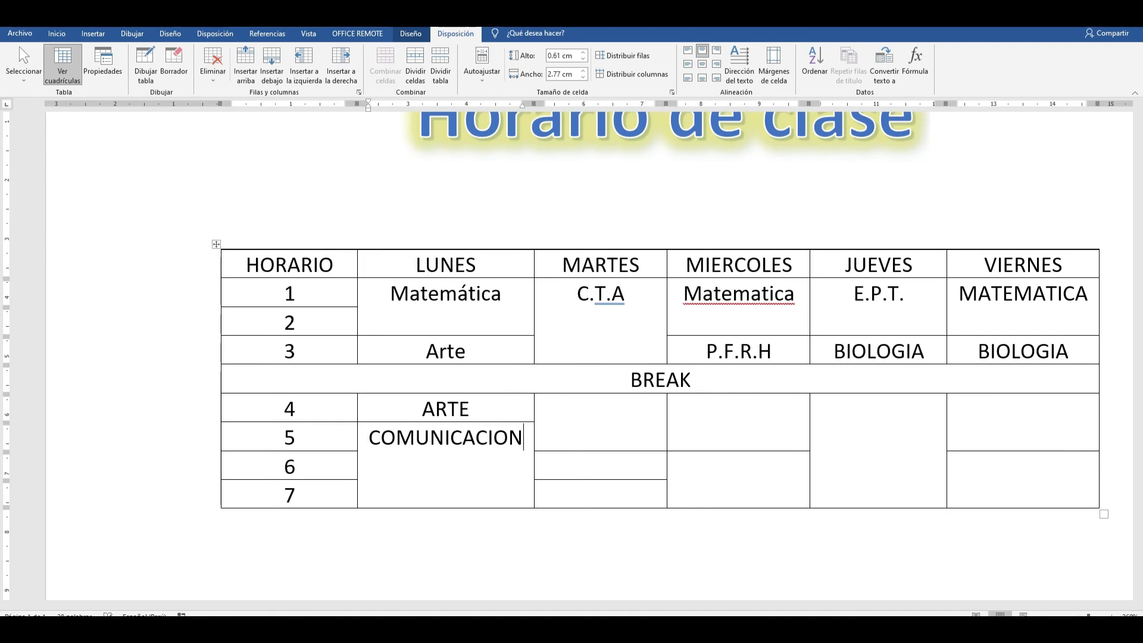
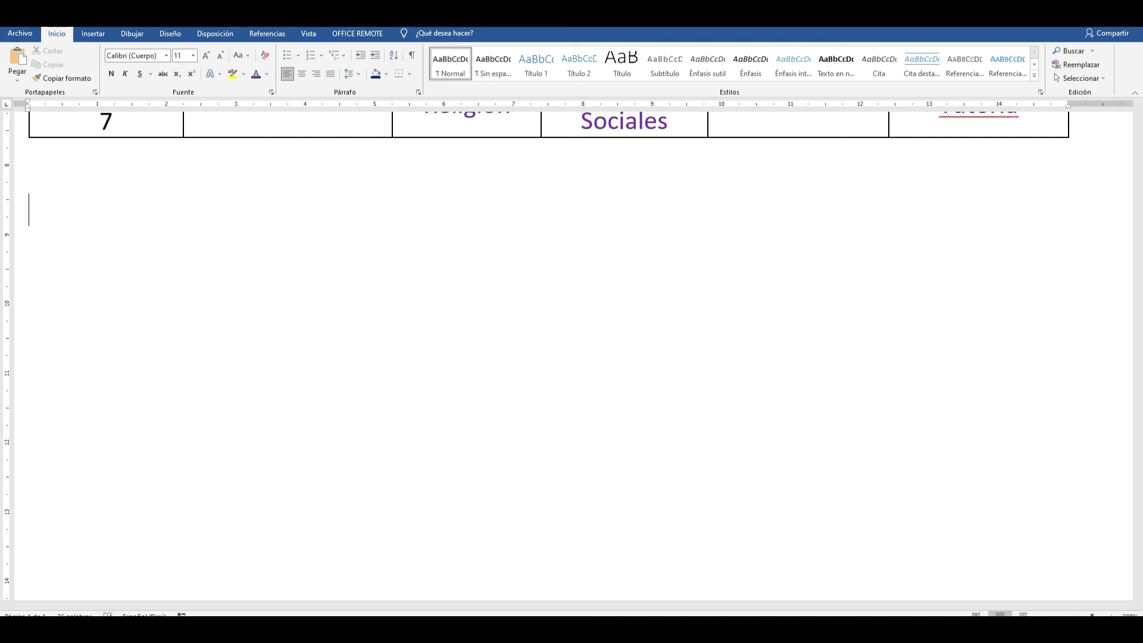
# - Insert a new table of six columns and five rows below the timetable
pyautogui.click(94, 34)
pyautogui.click(114, 74)
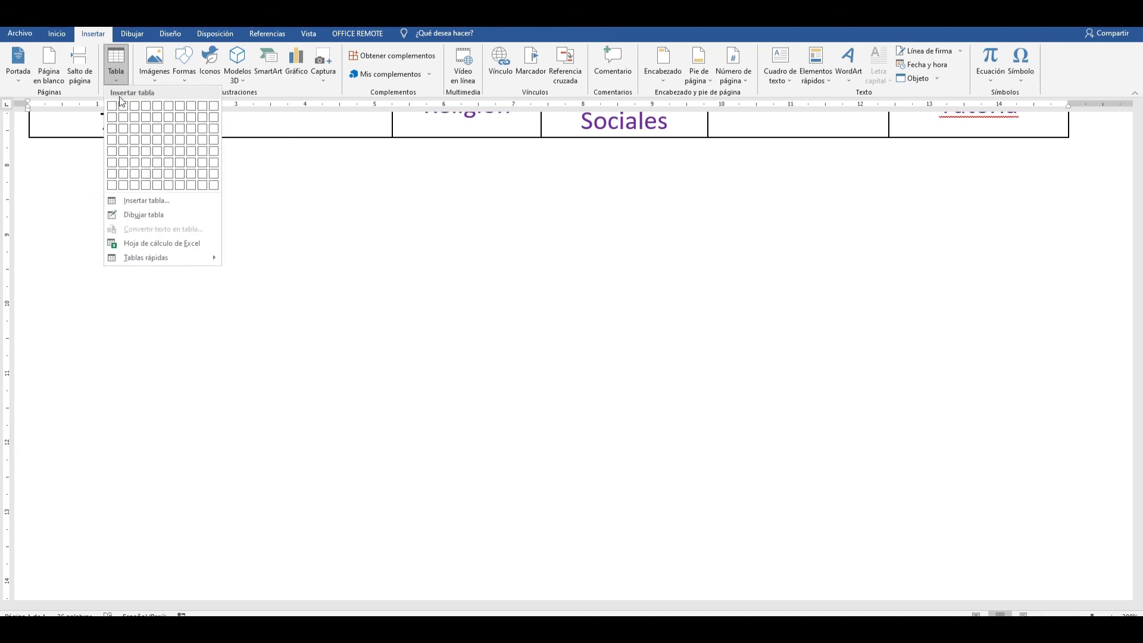
pyautogui.click(167, 156)
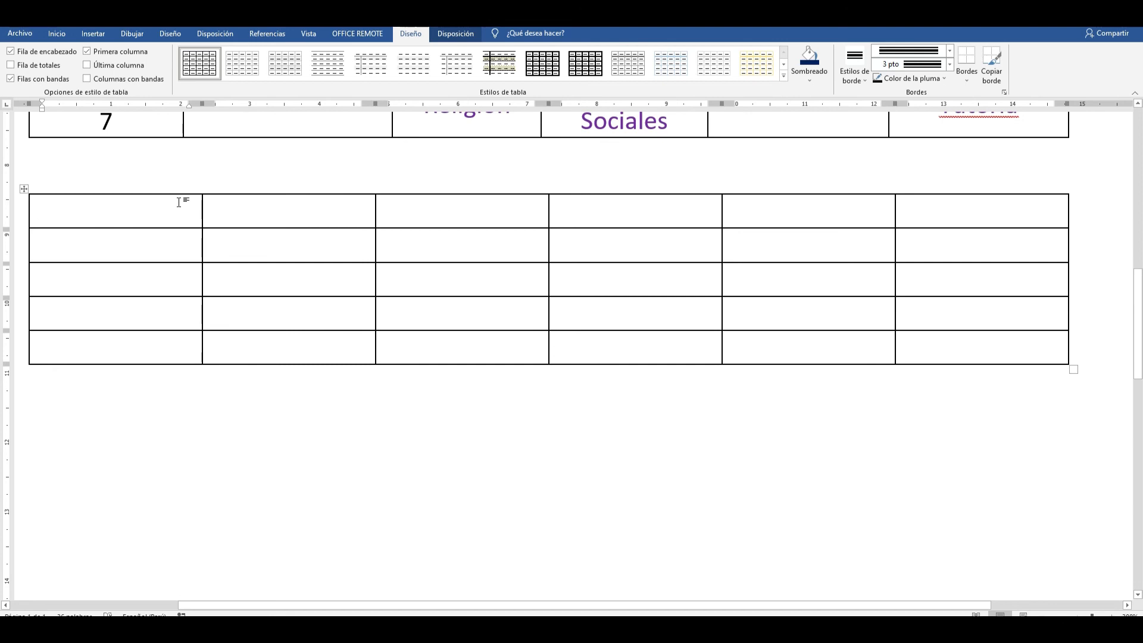
# - Merge the new table's first three top-row cells into one header cell and the last three into another
pyautogui.moveTo(178, 203); pyautogui.dragTo(409, 212)
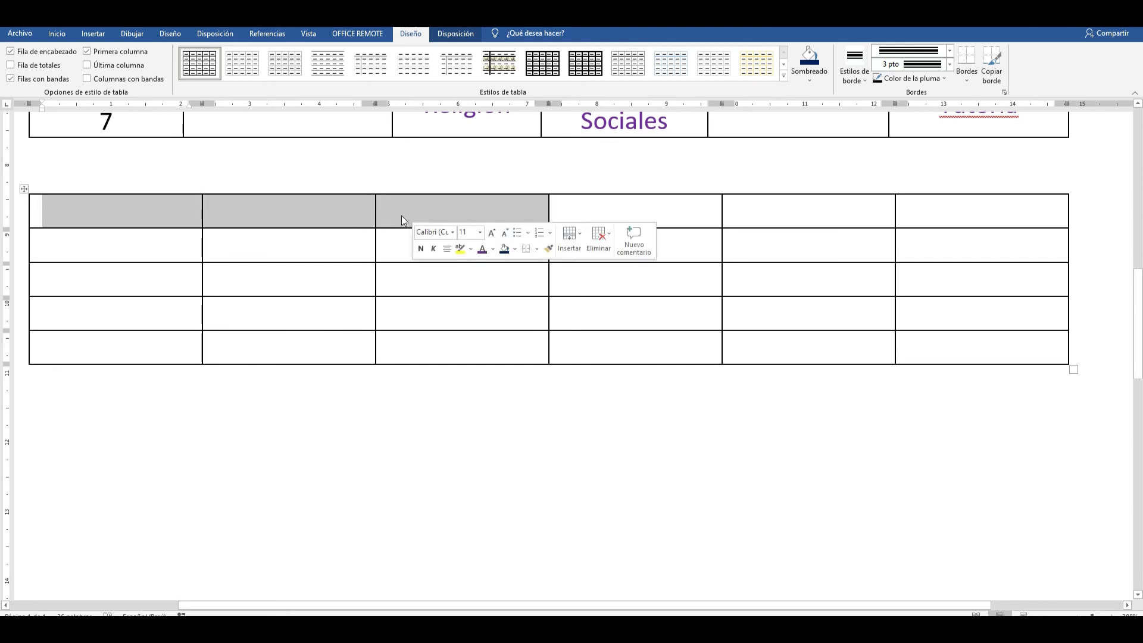
pyautogui.rightClick(463, 209)
pyautogui.click(510, 309)
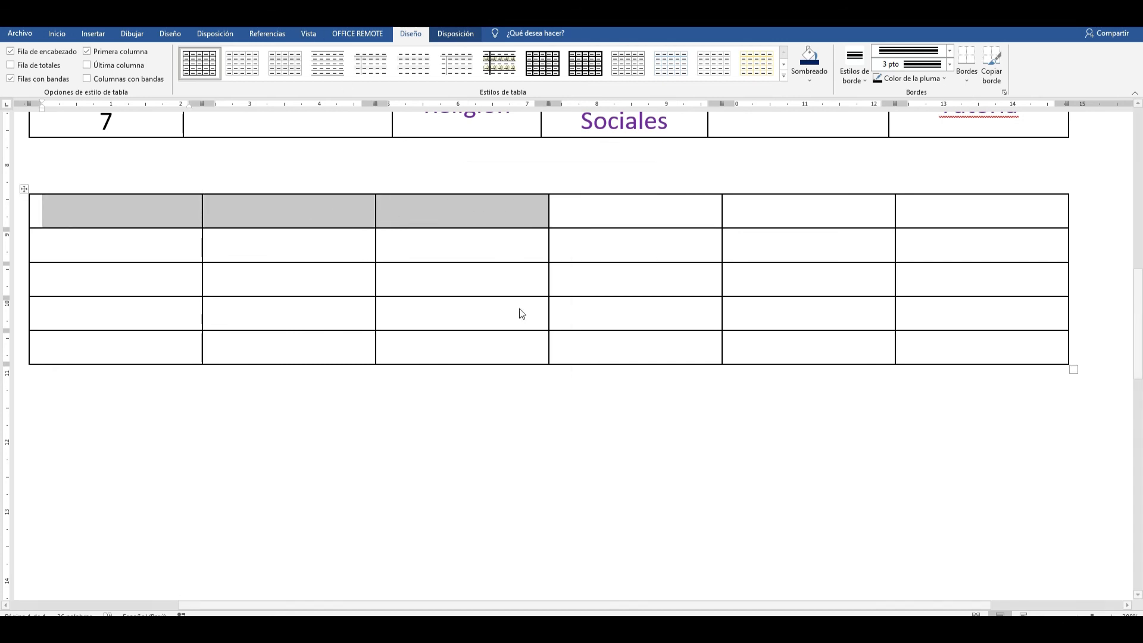
pyautogui.moveTo(673, 211); pyautogui.dragTo(941, 221)
pyautogui.rightClick(937, 215)
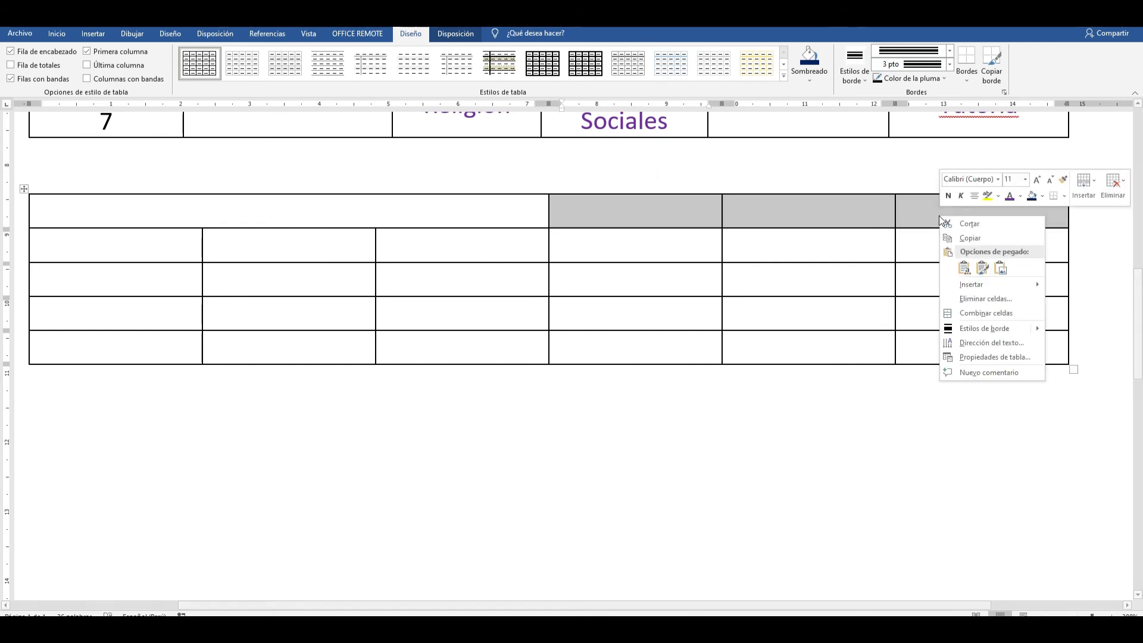
pyautogui.click(982, 314)
# - Write "3 años" in the first merged header cell and "4 años" in the second
pyautogui.click(454, 219)
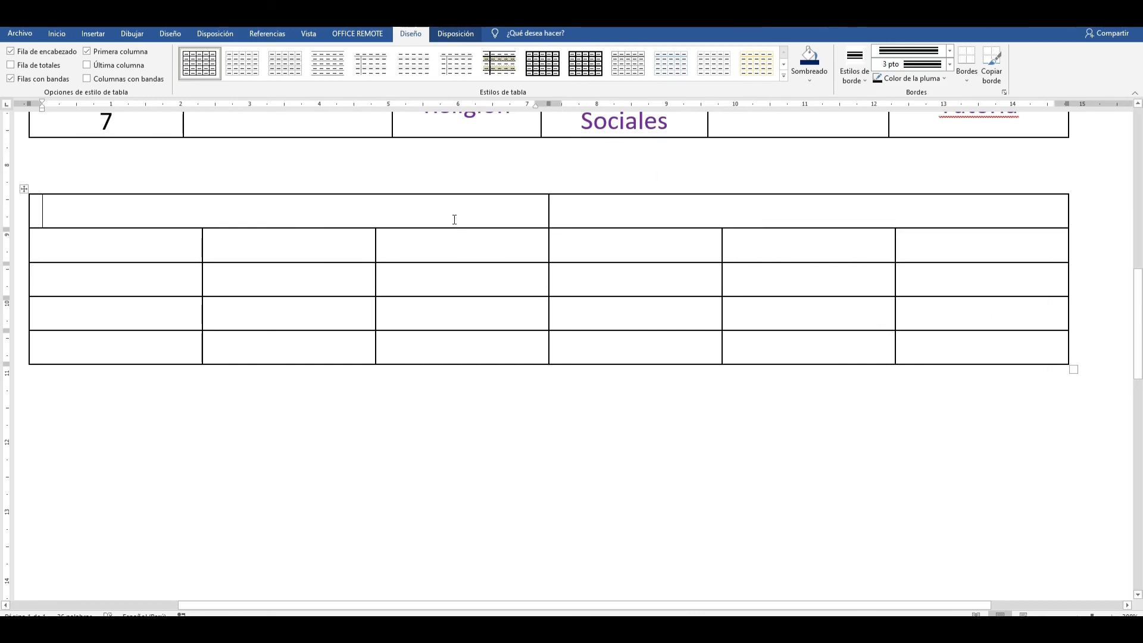
pyautogui.write('3 a{p')
pyautogui.press('BackSpace')
pyautogui.press('BackSpace')
pyautogui.press('BackSpace')
pyautogui.press('BackSpace')
pyautogui.write('AM')
pyautogui.press('BackSpace')
pyautogui.press('BackSpace')
pyautogui.press('BackSpace')
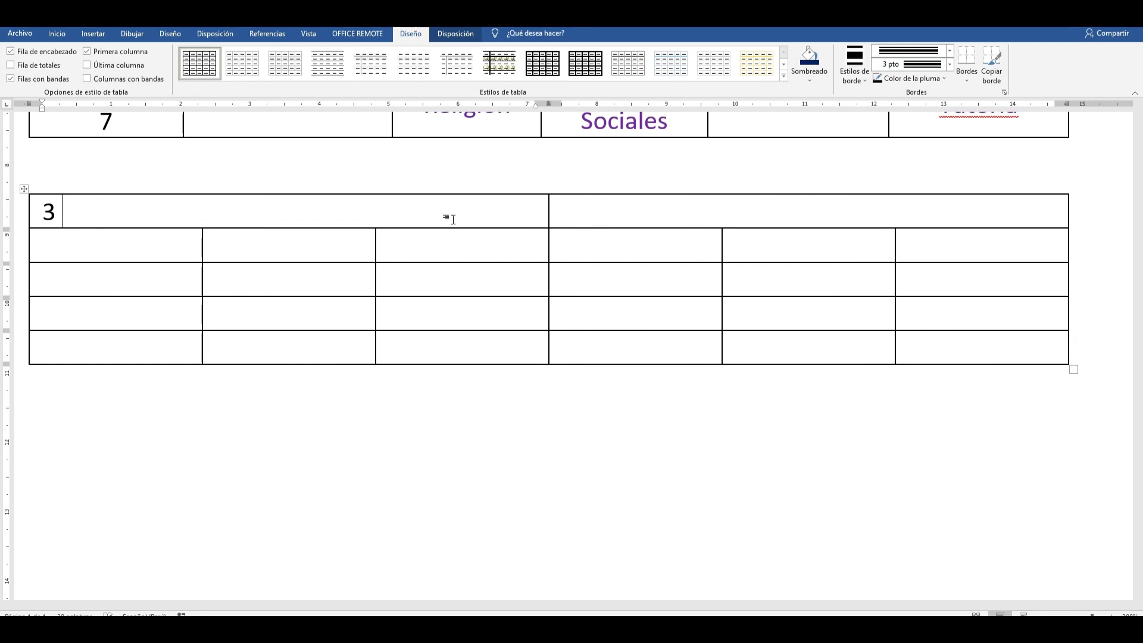
pyautogui.press('super+space')
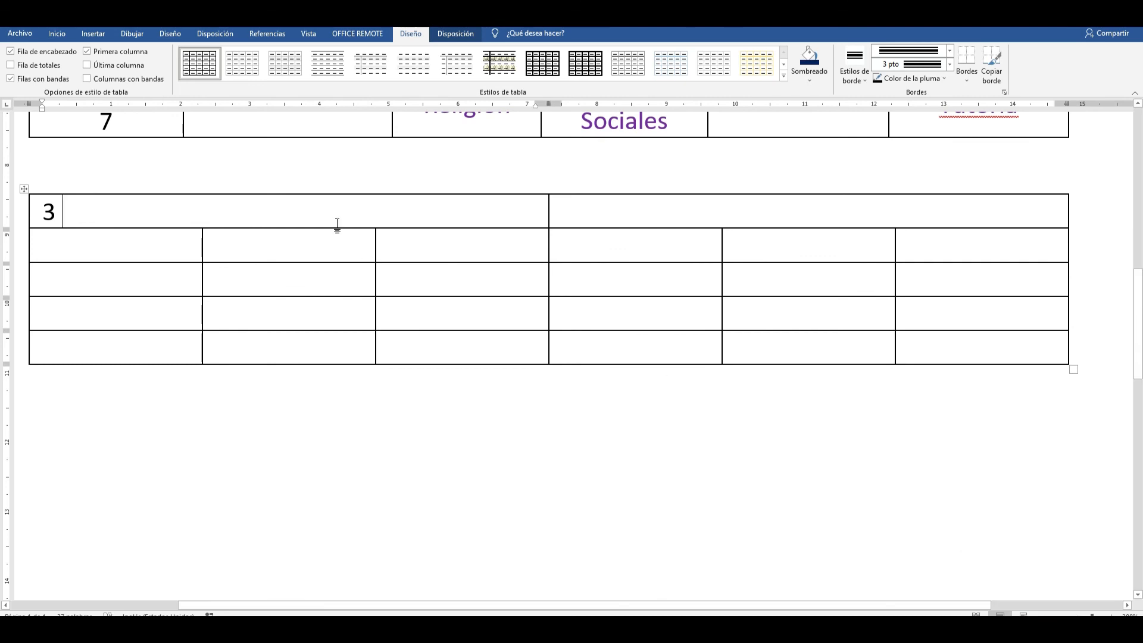
pyautogui.press('super+space')
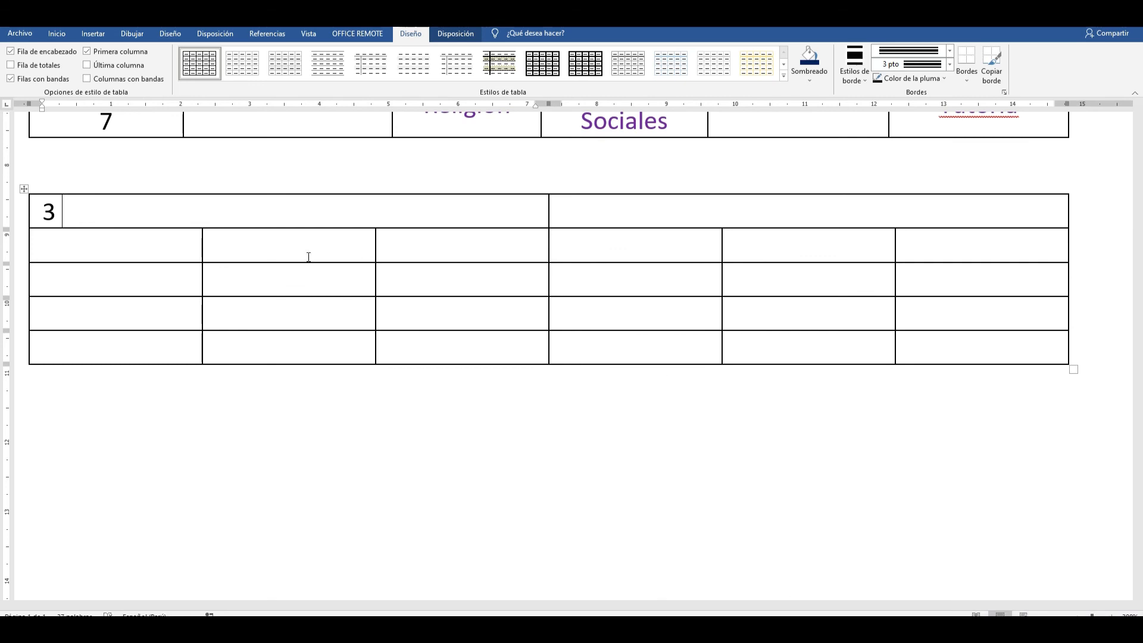
pyautogui.write('años')
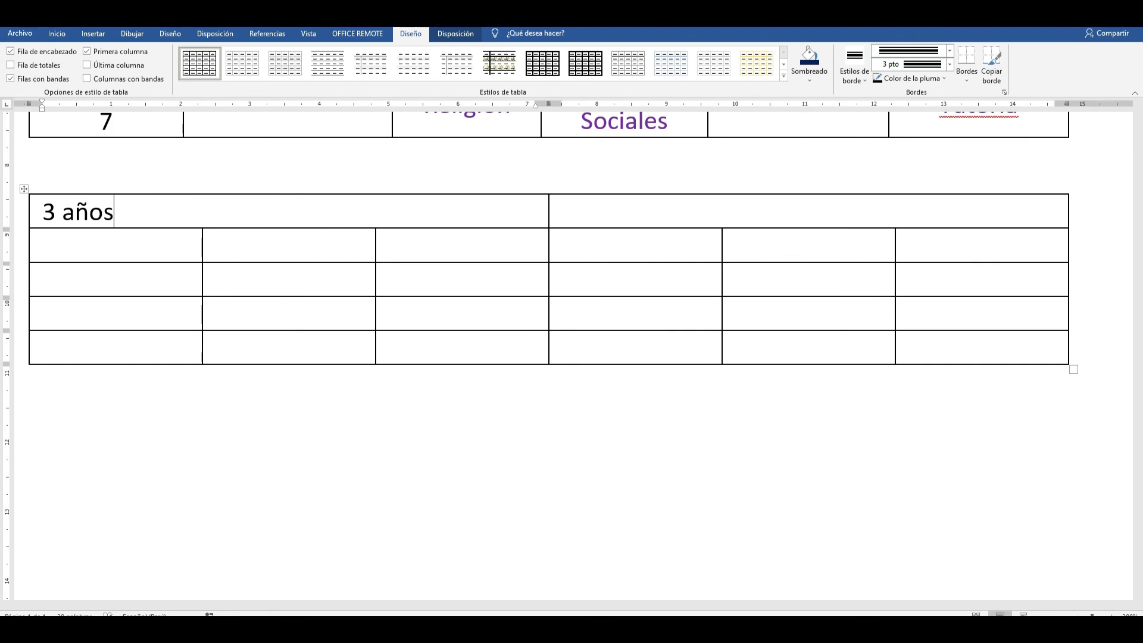
pyautogui.click(768, 215)
pyautogui.write('4 años')
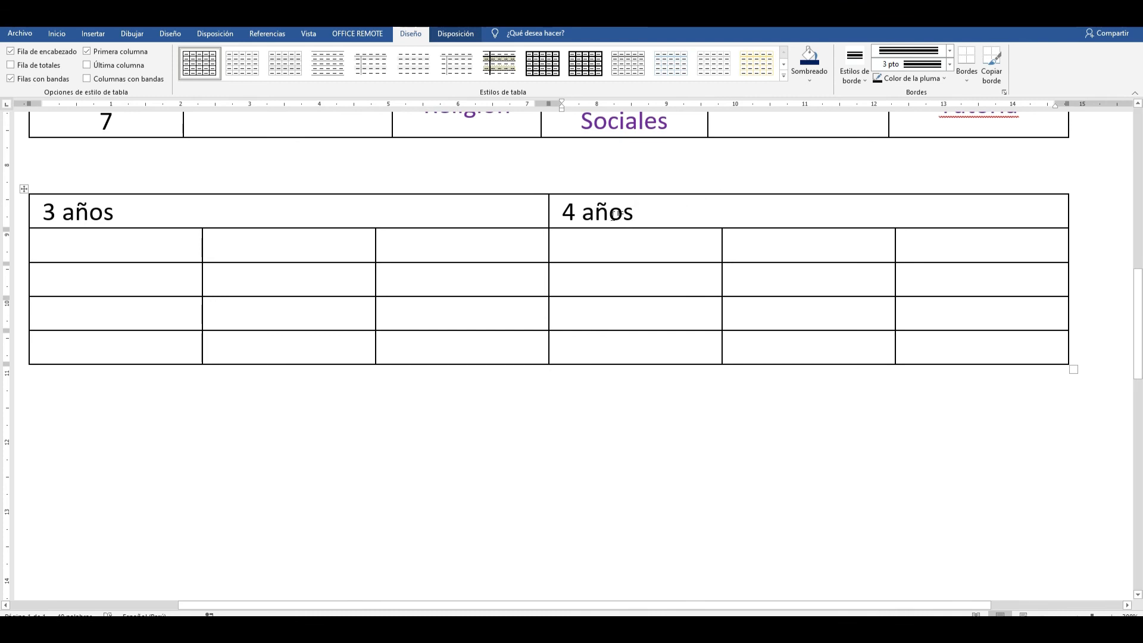
# - Center the text of the "3 años" and "4 años" header cells
pyautogui.moveTo(676, 208); pyautogui.dragTo(127, 214)
pyautogui.click(57, 33)
pyautogui.click(300, 74)
pyautogui.click(431, 254)
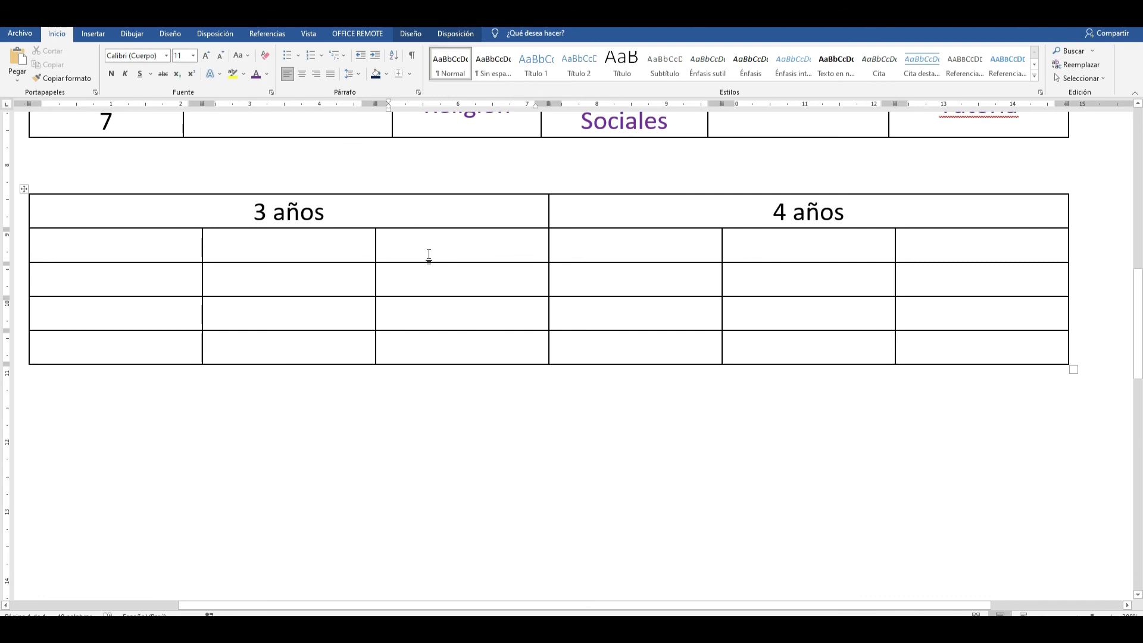
# - Check the model table's layout and labels in the CLASE TABLAS document, then return to the new table
pyautogui.click(189, 250)
pyautogui.click(110, 355)
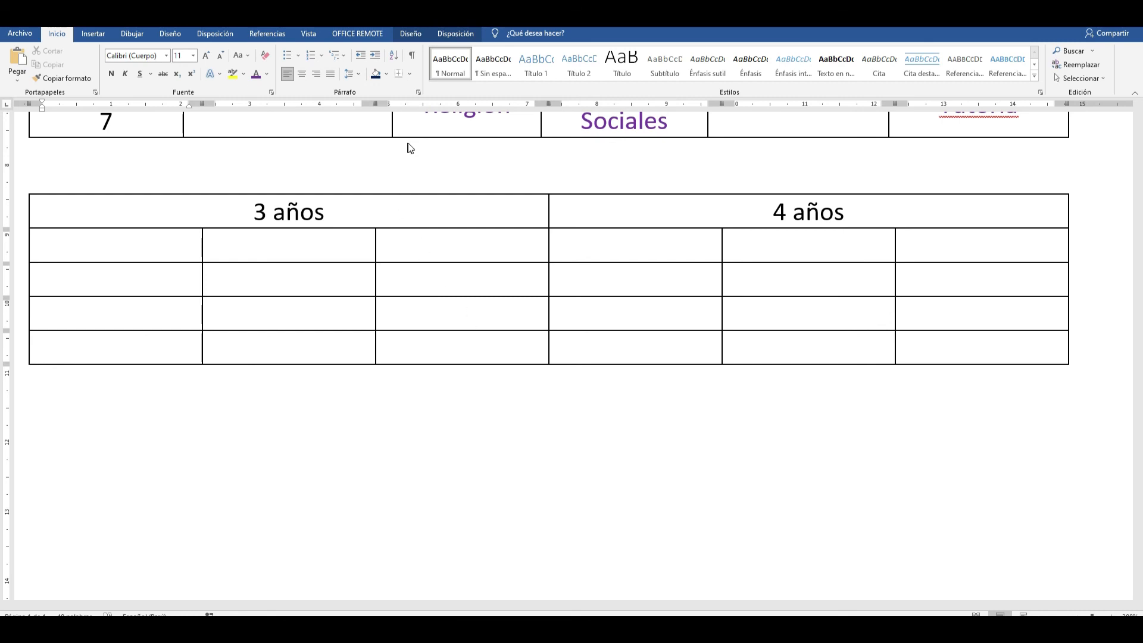
pyautogui.moveTo(880, 131); pyautogui.dragTo(823, 121)
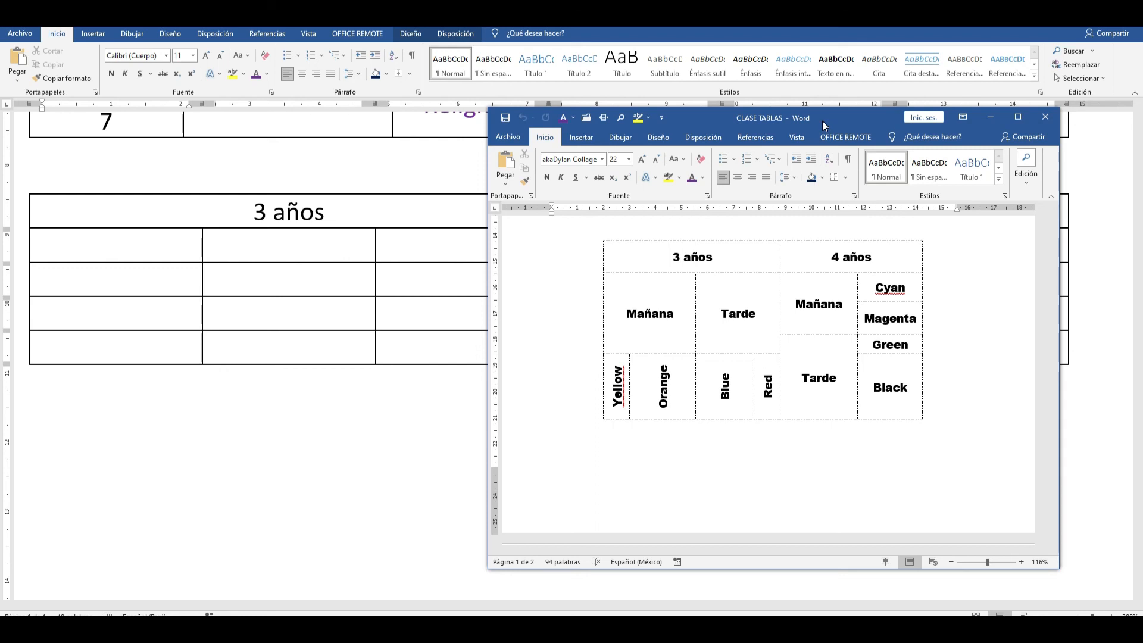
pyautogui.moveTo(715, 115); pyautogui.dragTo(1142, 93)
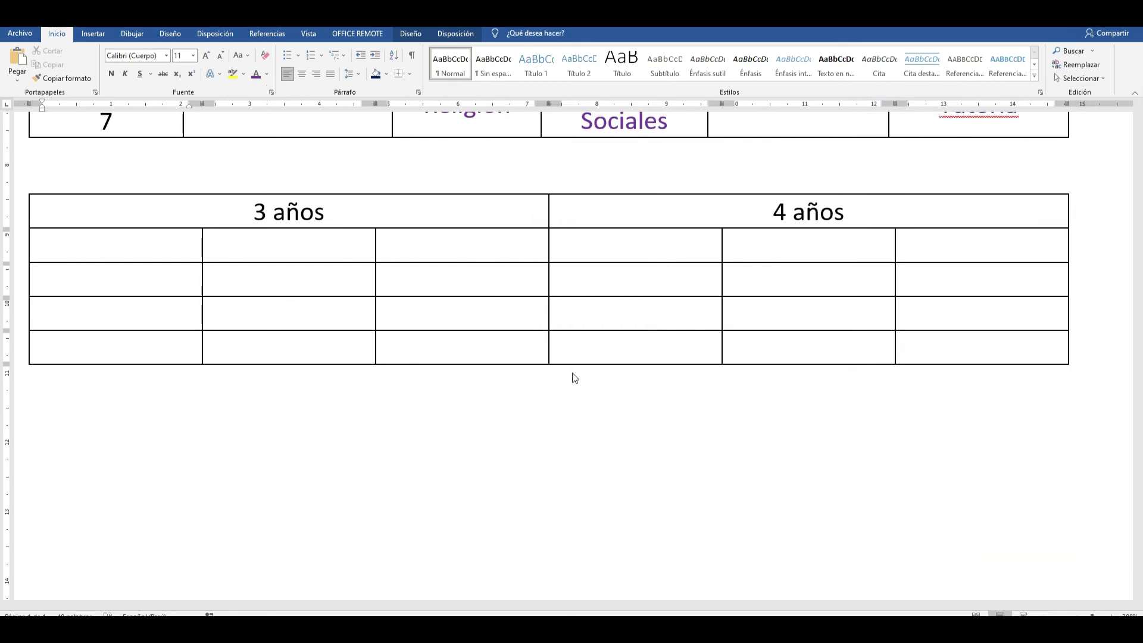
# - Write YELLOW, ORANGE, BLUE and RED in the first four cells of the new table's last row
pyautogui.click(189, 350)
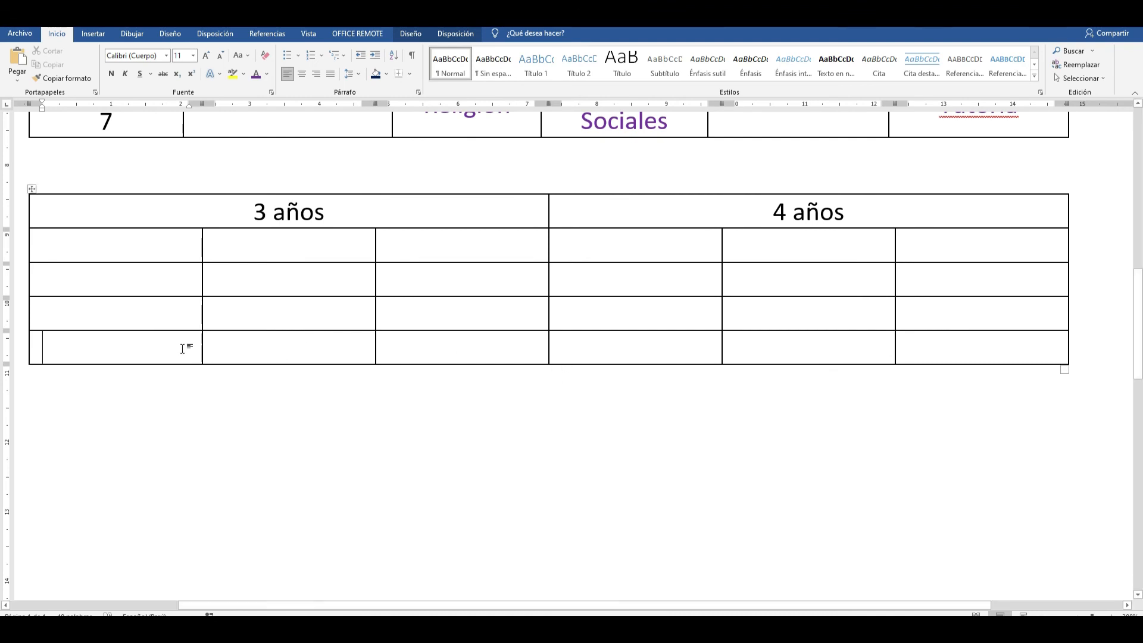
pyautogui.write('YELLOS')
pyautogui.press('BackSpace')
pyautogui.write('W')
pyautogui.press('Tab')
pyautogui.write('ORANGE')
pyautogui.press('Tab')
pyautogui.write('BLUE')
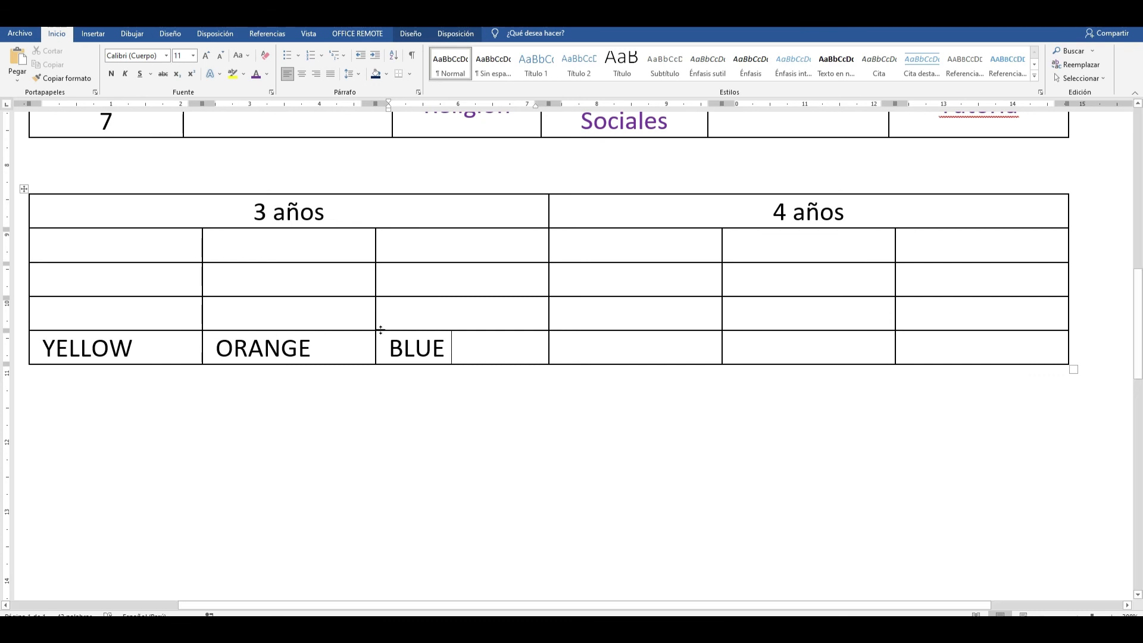
pyautogui.click(600, 347)
pyautogui.write('RED')
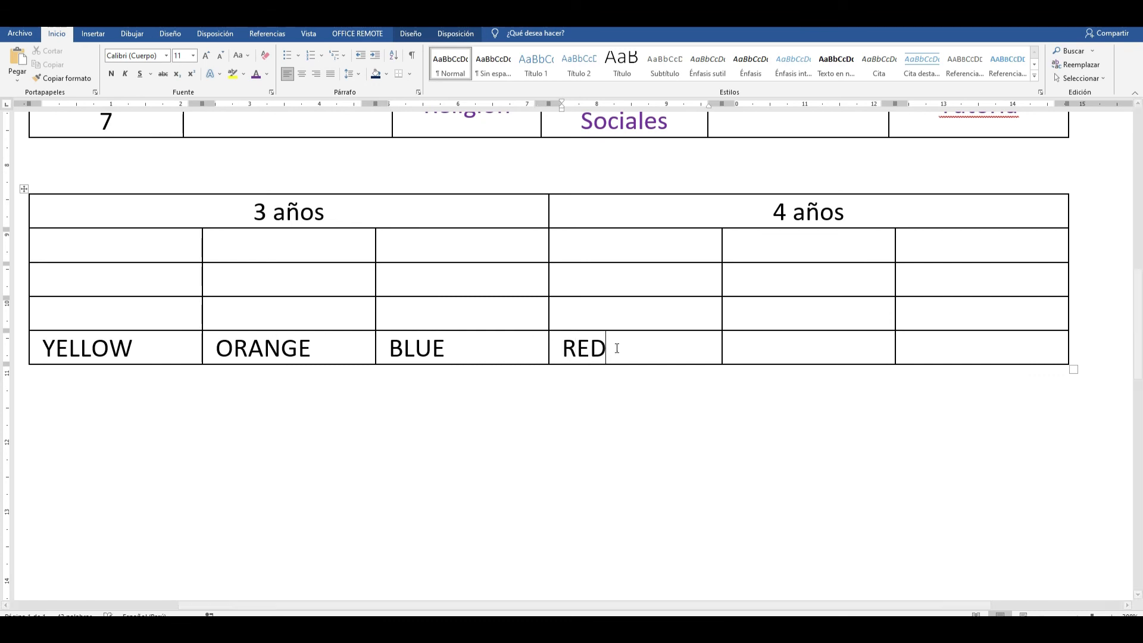
# - Split the "4 años" header cell into three columns and one row
pyautogui.click(714, 219)
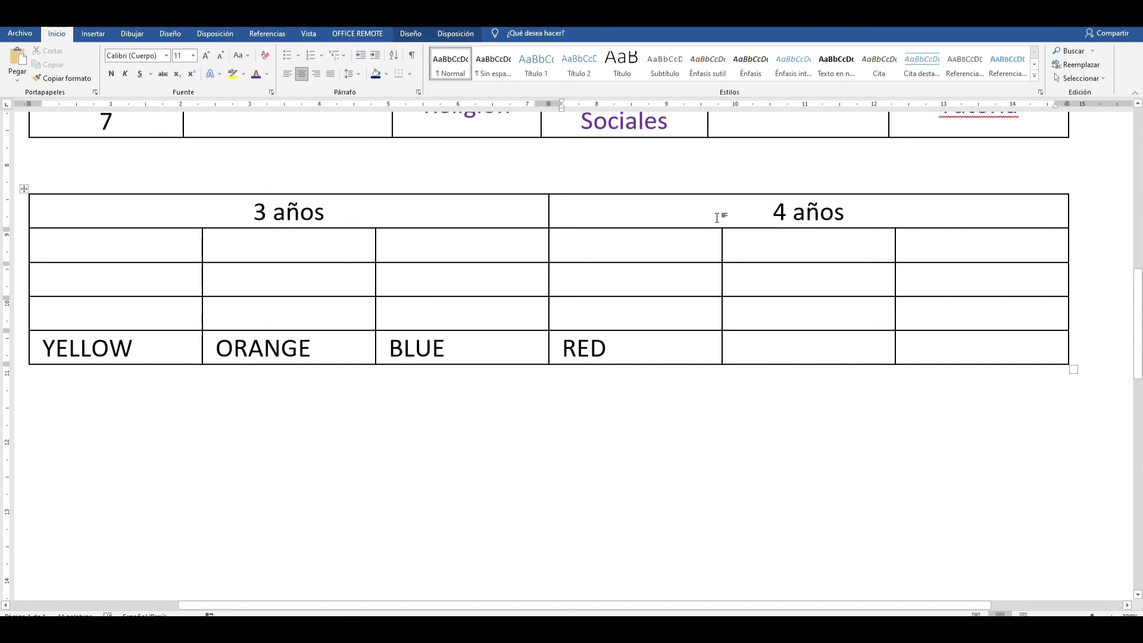
pyautogui.rightClick(732, 214)
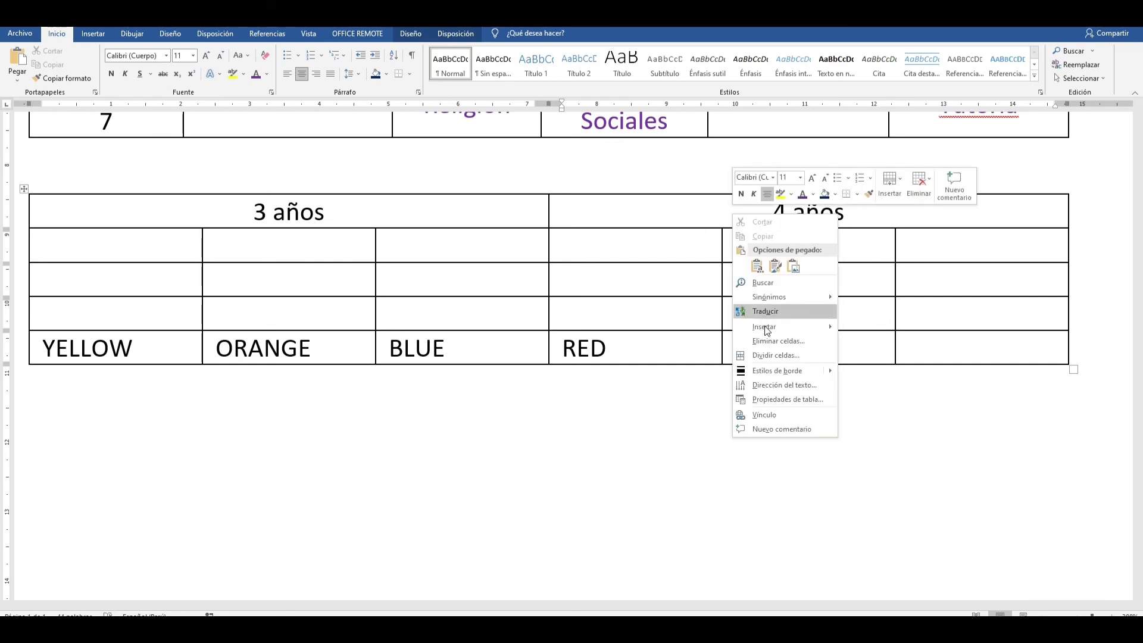
pyautogui.click(781, 355)
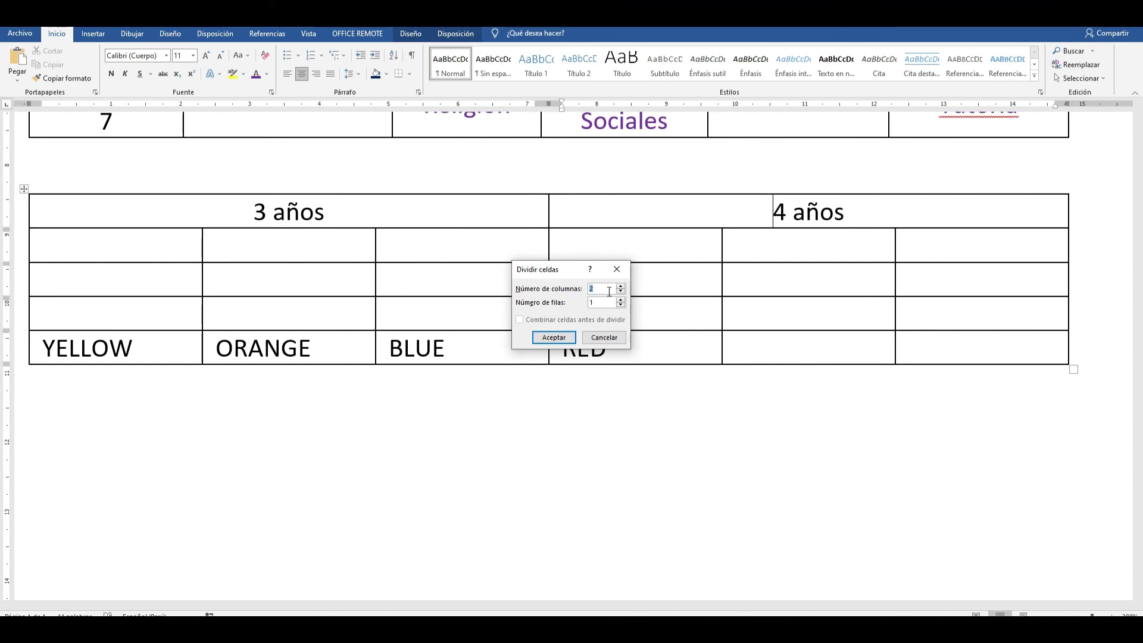
pyautogui.press('BackSpace')
pyautogui.write('13')
pyautogui.press('BackSpace')
pyautogui.press('BackSpace')
pyautogui.write('3')
pyautogui.click(567, 337)
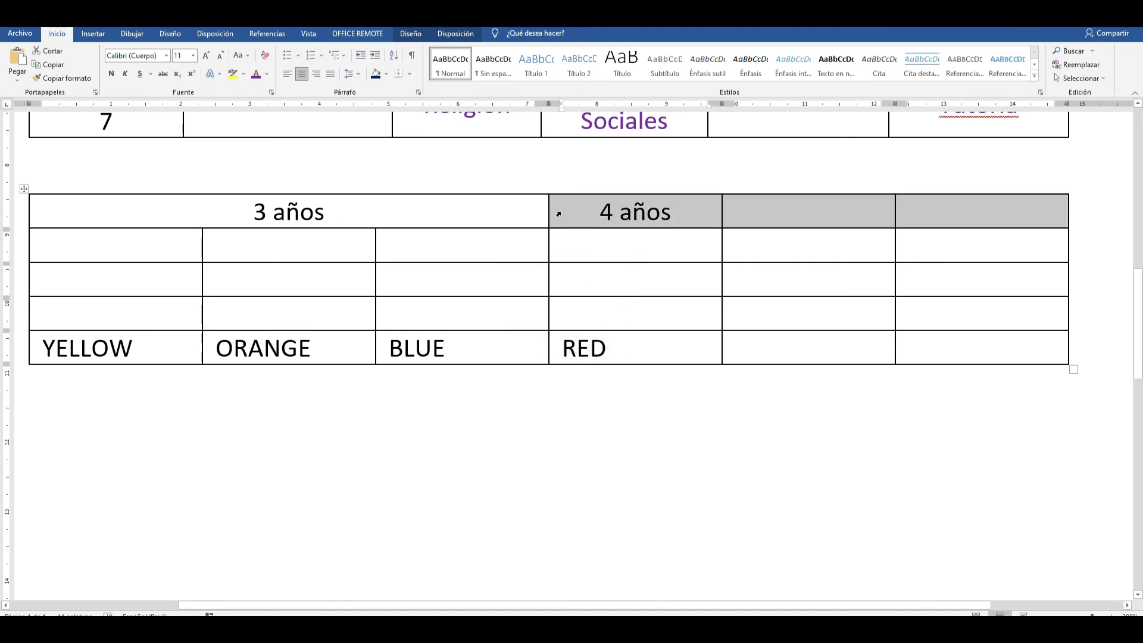
# - Move the "4 años" text from the first split header cell to the cell above the fifth column
pyautogui.click(556, 213)
pyautogui.moveTo(671, 213); pyautogui.dragTo(600, 212)
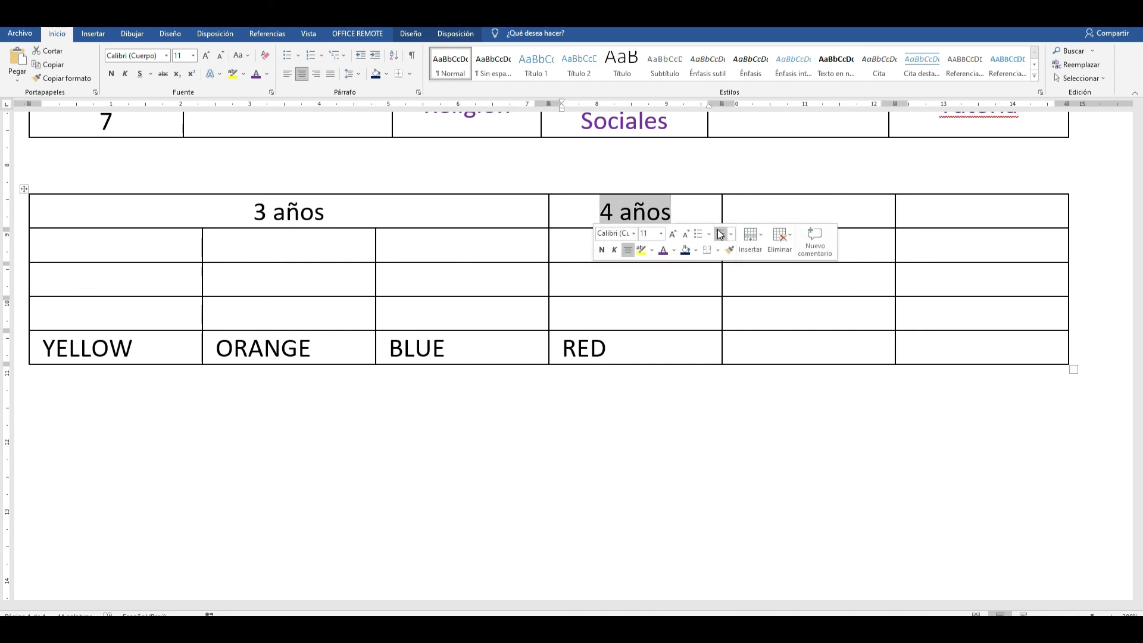
pyautogui.hotkey('ctrl', 'c')
pyautogui.click(809, 218)
pyautogui.hotkey('ctrl', 'v')
pyautogui.moveTo(672, 215); pyautogui.dragTo(601, 214)
pyautogui.press('Delete')
# - Merge the "3 años" header with the empty cell beside it, and the "4 años" cell with the row's last cell
pyautogui.moveTo(325, 212); pyautogui.dragTo(249, 211)
pyautogui.keyDown('shift'); pyautogui.click(565, 205); pyautogui.keyUp('shift')
pyautogui.rightClick(598, 205)
pyautogui.click(662, 302)
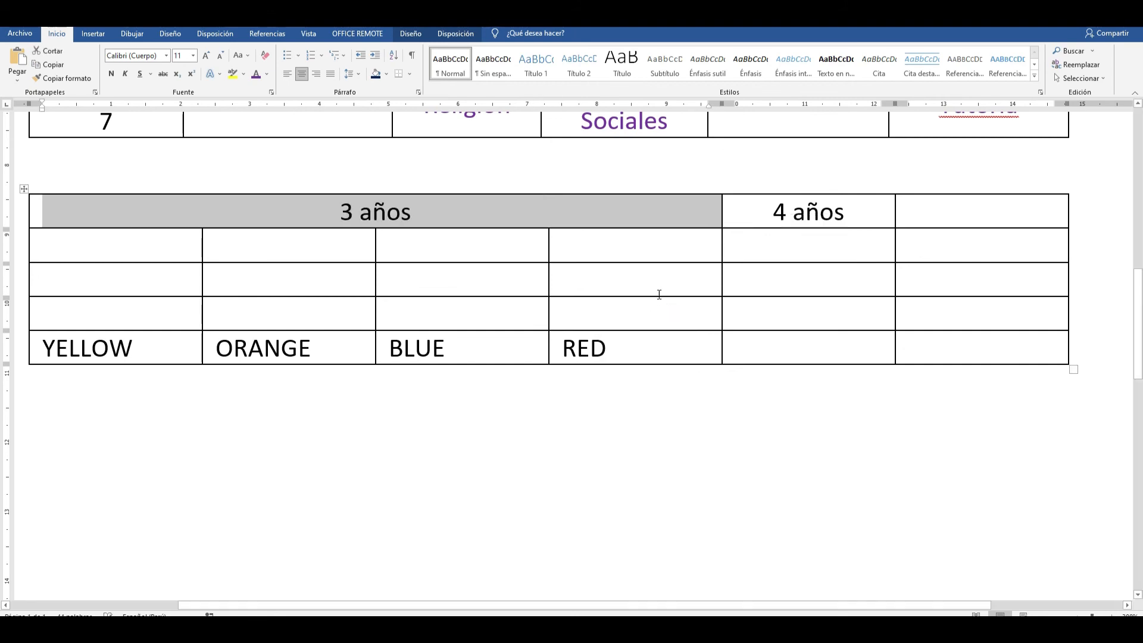
pyautogui.click(651, 291)
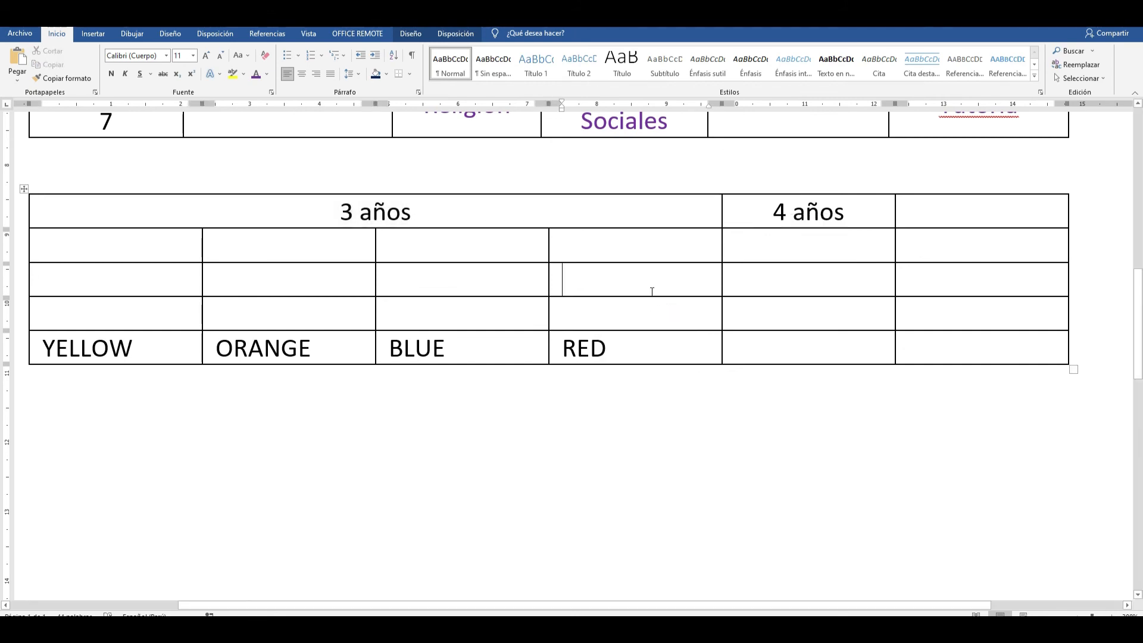
pyautogui.rightClick(944, 215)
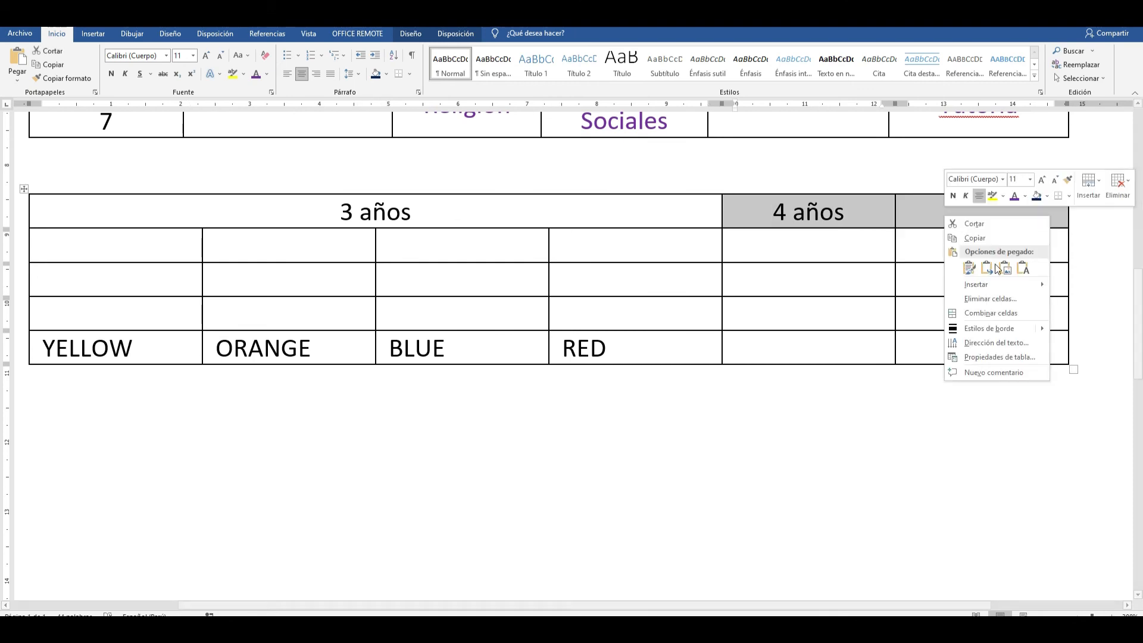
pyautogui.click(998, 312)
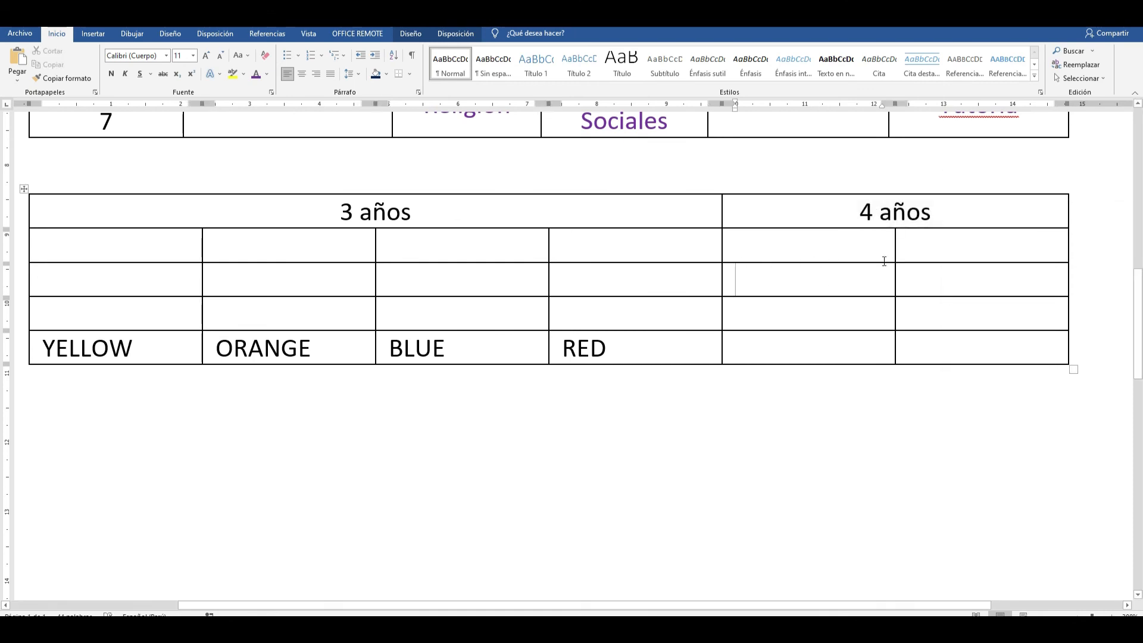
# - Write CYAN in the last column's cell directly under the "4 años" header
pyautogui.click(1021, 255)
pyautogui.write('CYAN')
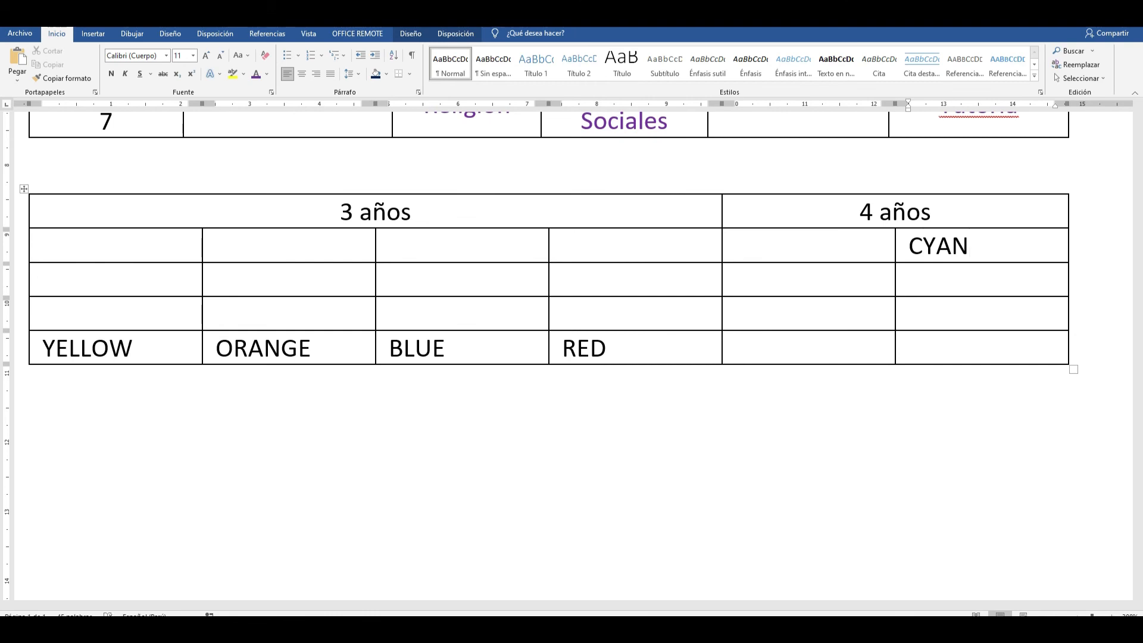
# - Write MAGENTA, GREEN and BLACK in the three last-column cells beneath CYAN, one color per cell
pyautogui.press('Down')
pyautogui.write('MAG')
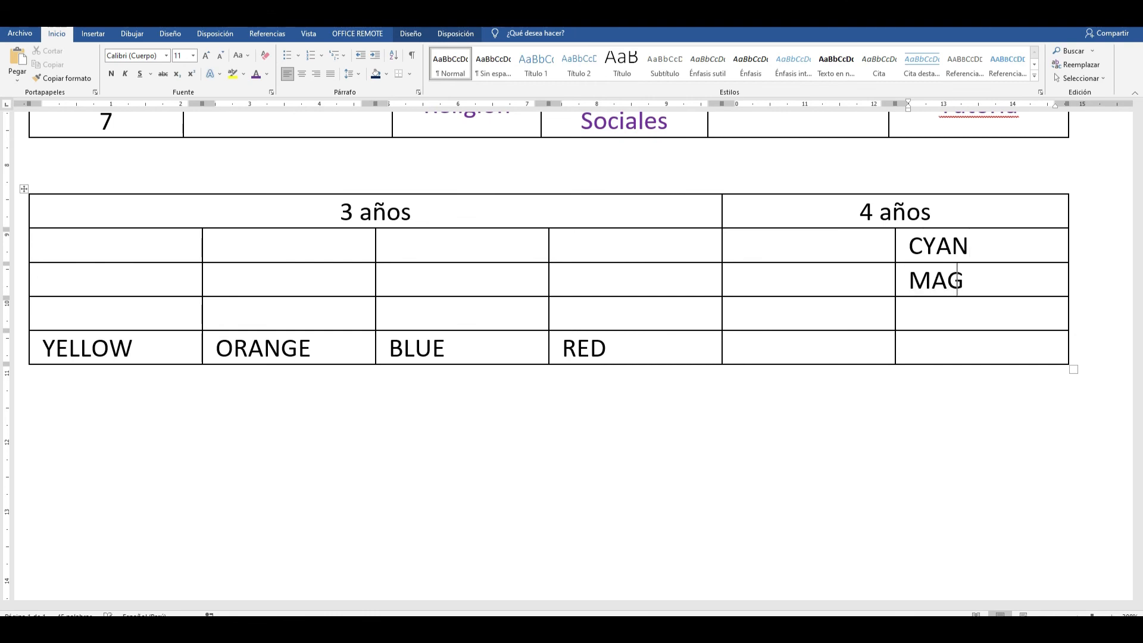
pyautogui.write('ENTAGRER')
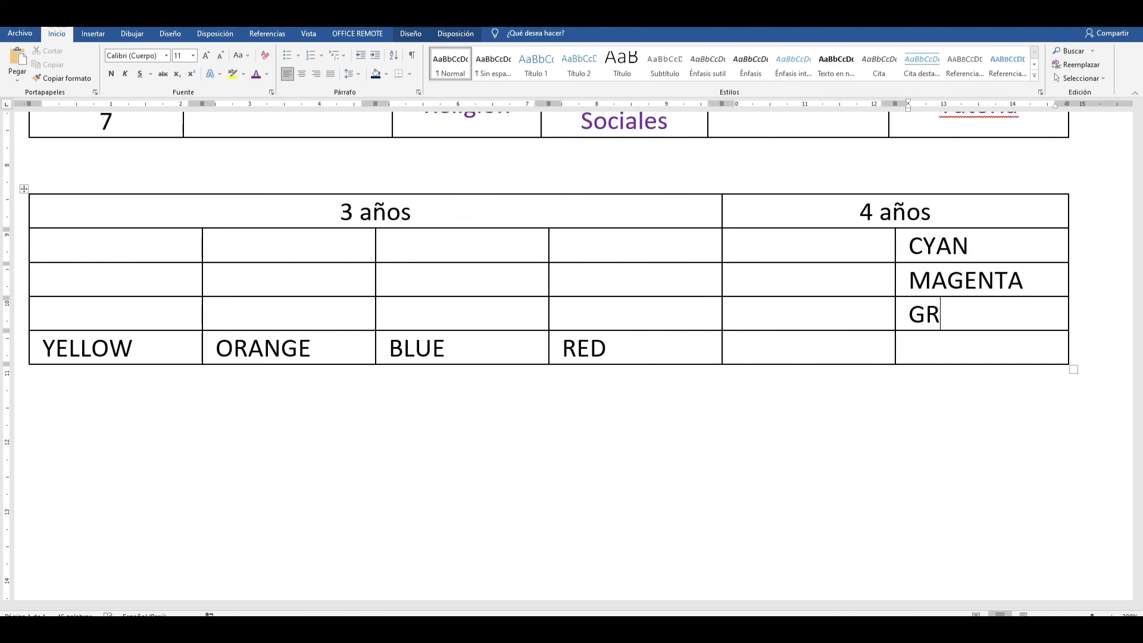
pyautogui.press('BackSpace')
pyautogui.write('EN')
pyautogui.press('Down')
pyautogui.write('BACK')
pyautogui.press('BackSpace')
pyautogui.press('BackSpace')
pyautogui.press('BackSpace')
pyautogui.write('LACK')
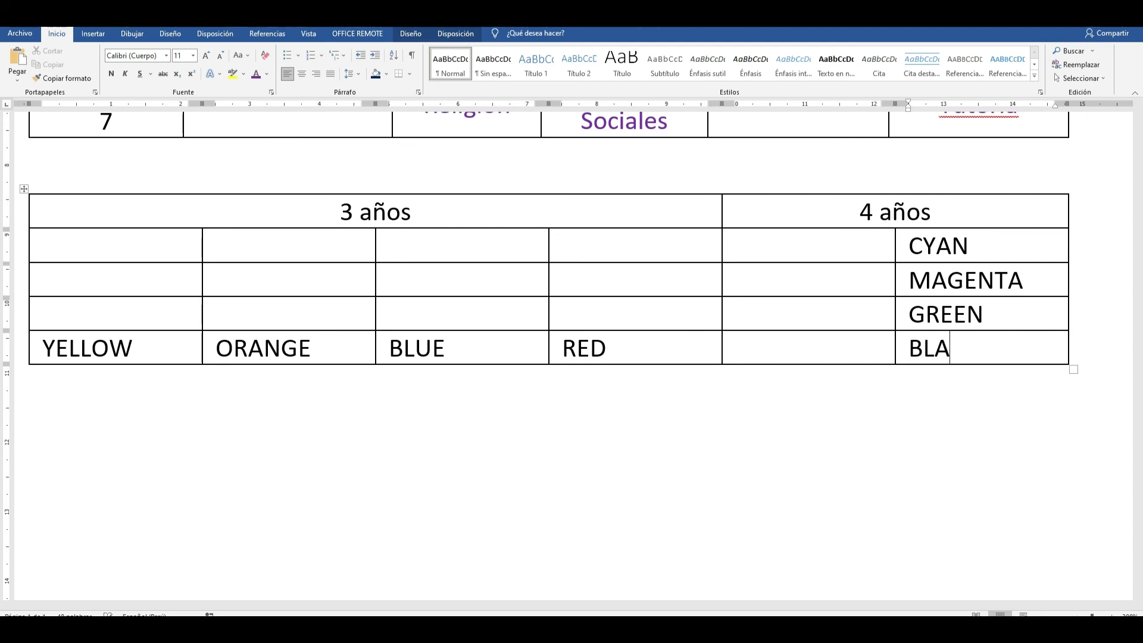
# - Switch to the browser and examine the CMYK printer ink pictures in the "colores de la impresora" image results
pyautogui.click(937, 286)
pyautogui.click(936, 285)
pyautogui.moveTo(1142, 148); pyautogui.dragTo(574, 3)
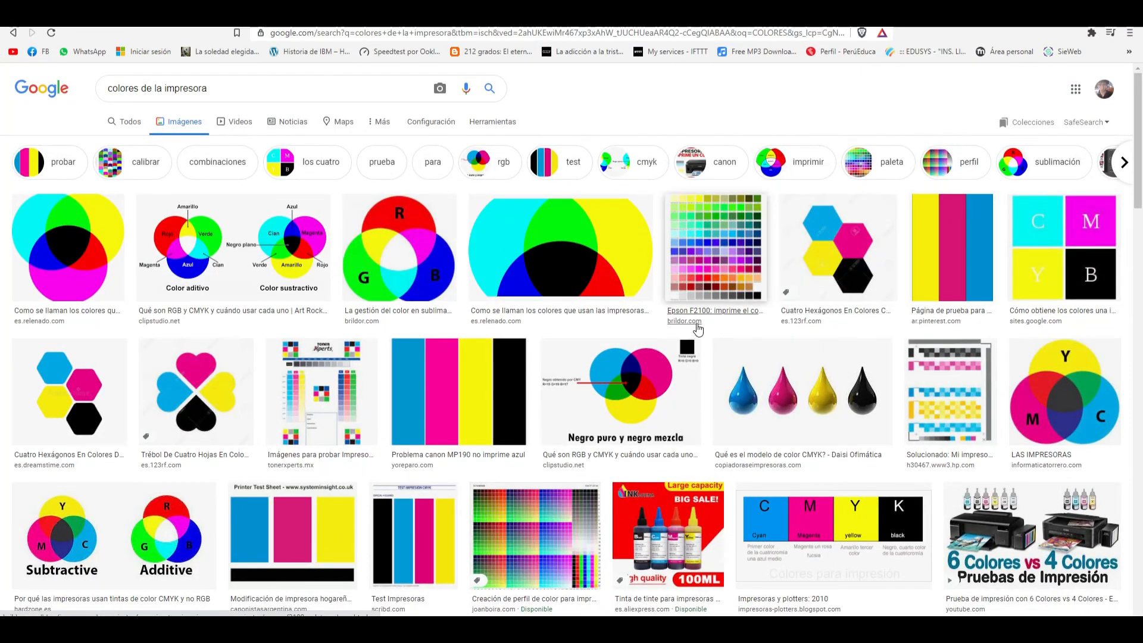
pyautogui.click(271, 254)
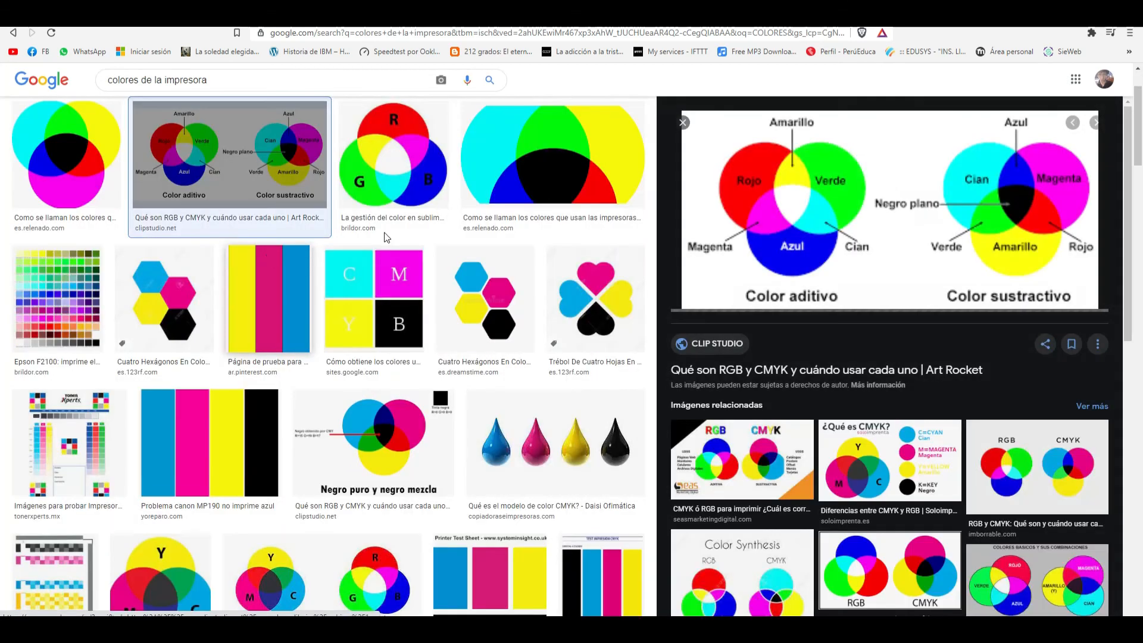
pyautogui.scroll(-7, 535, 297)
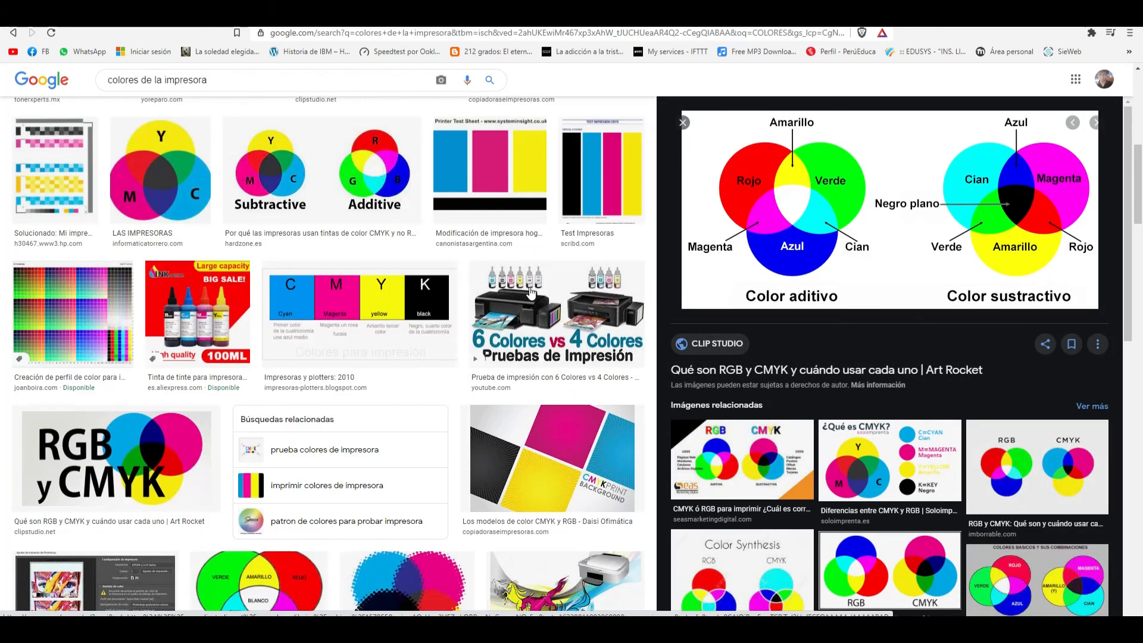
pyautogui.click(566, 321)
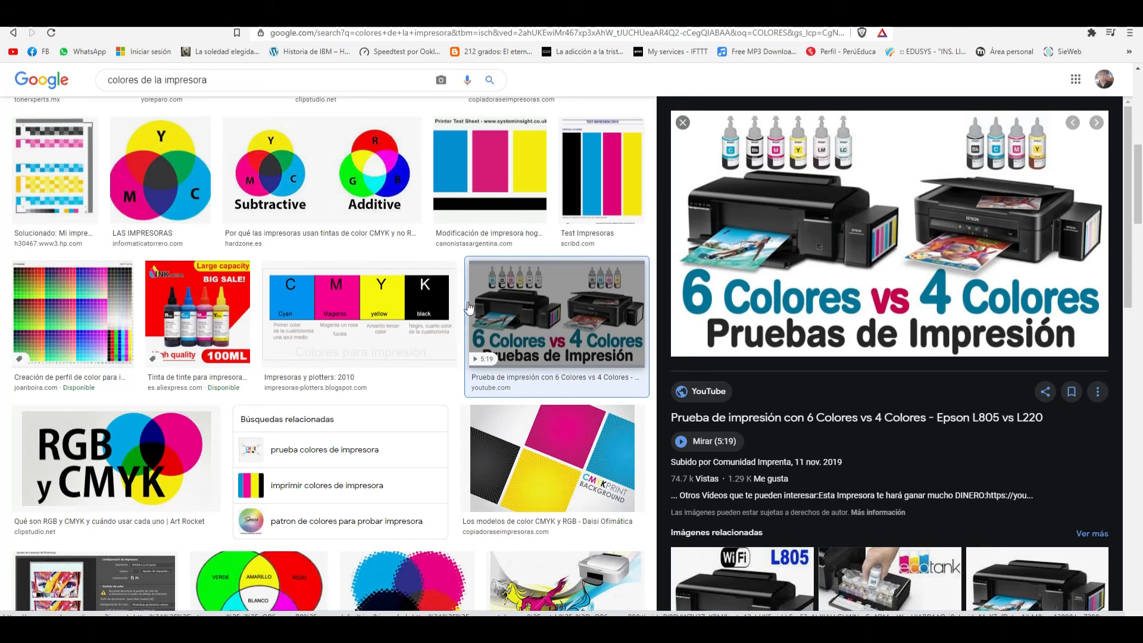
pyautogui.click(357, 315)
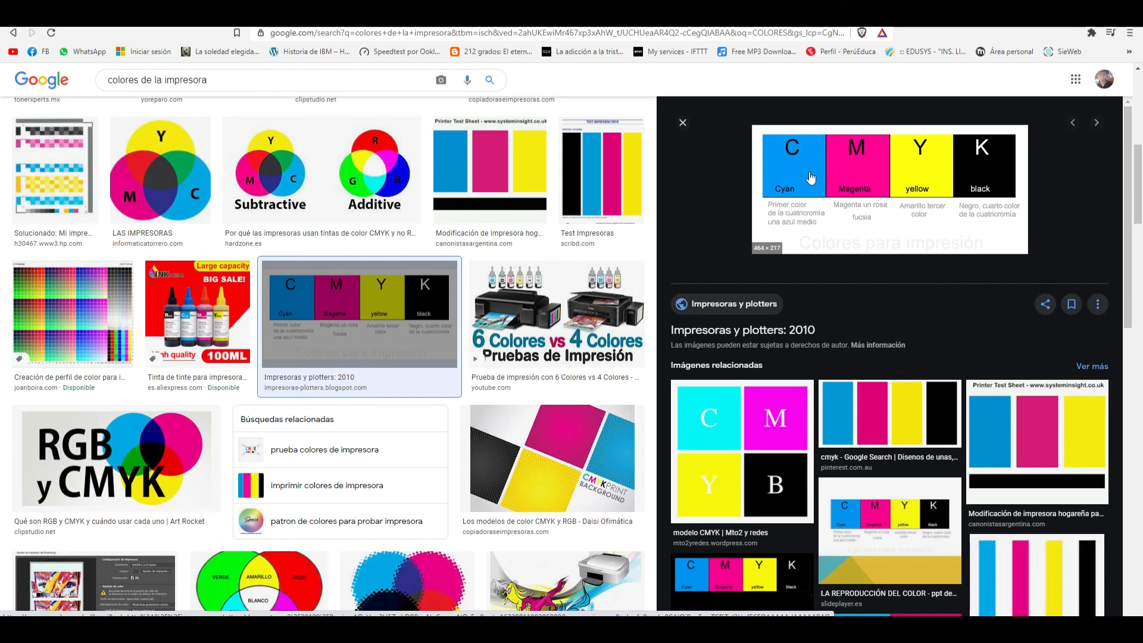
pyautogui.scroll(4, 384, 284)
pyautogui.scroll(5, 384, 285)
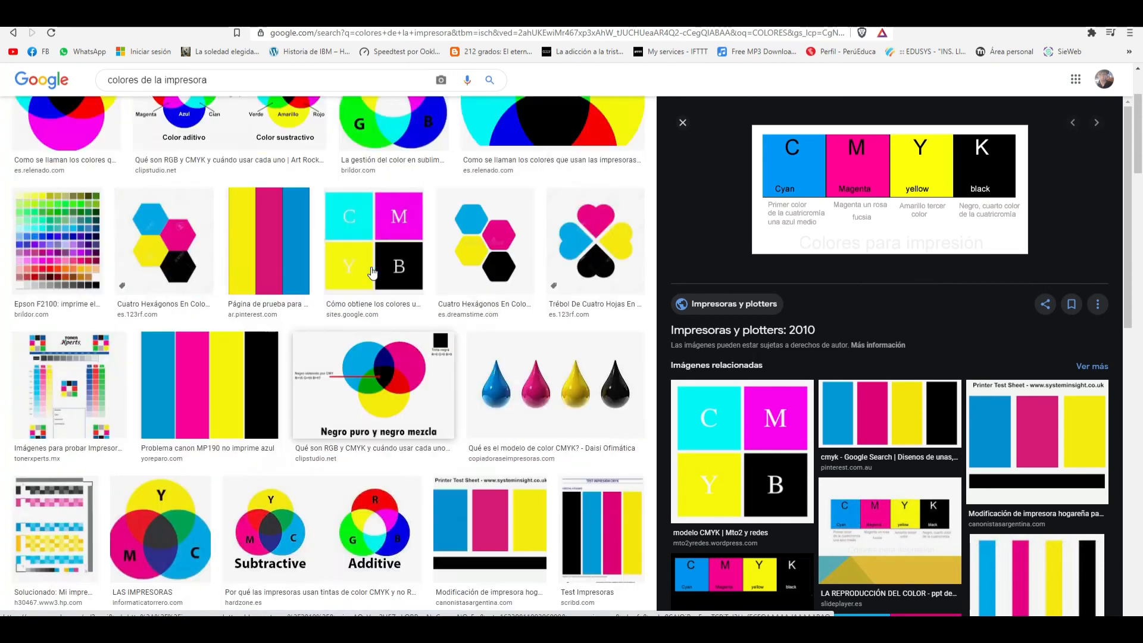
pyautogui.scroll(-5, 392, 297)
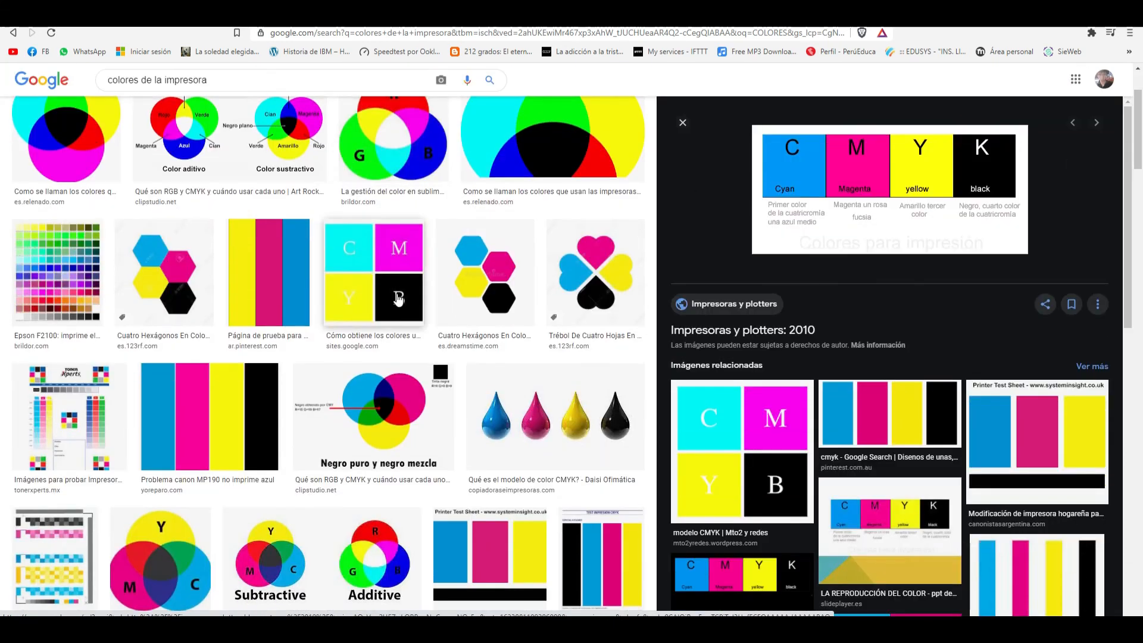
pyautogui.scroll(4, 386, 306)
pyautogui.click(381, 316)
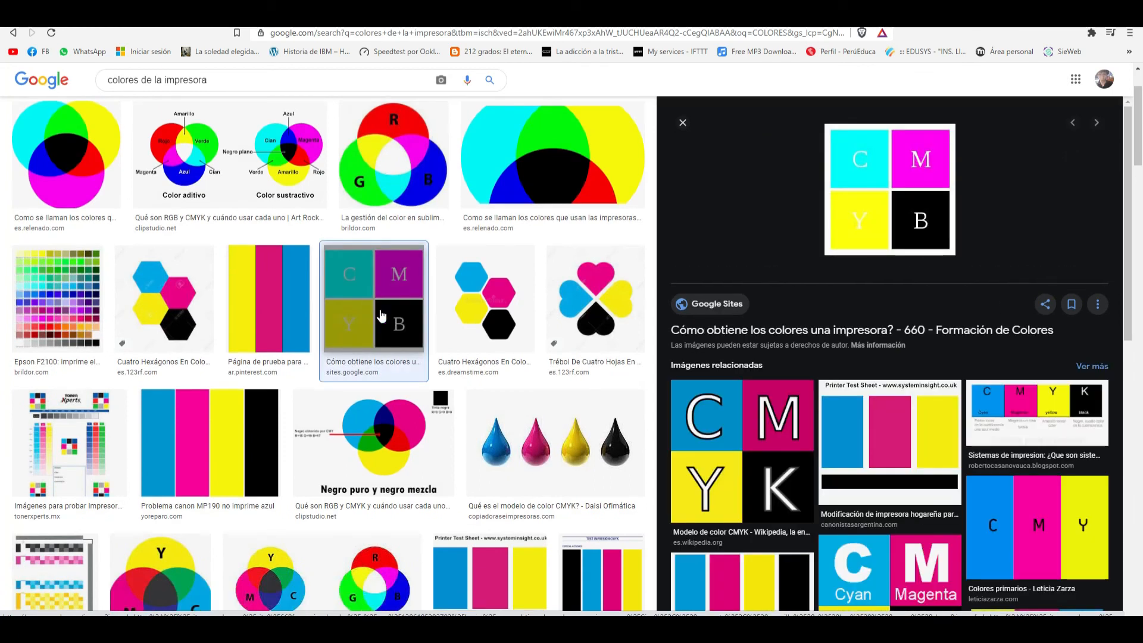
pyautogui.scroll(-3, 907, 452)
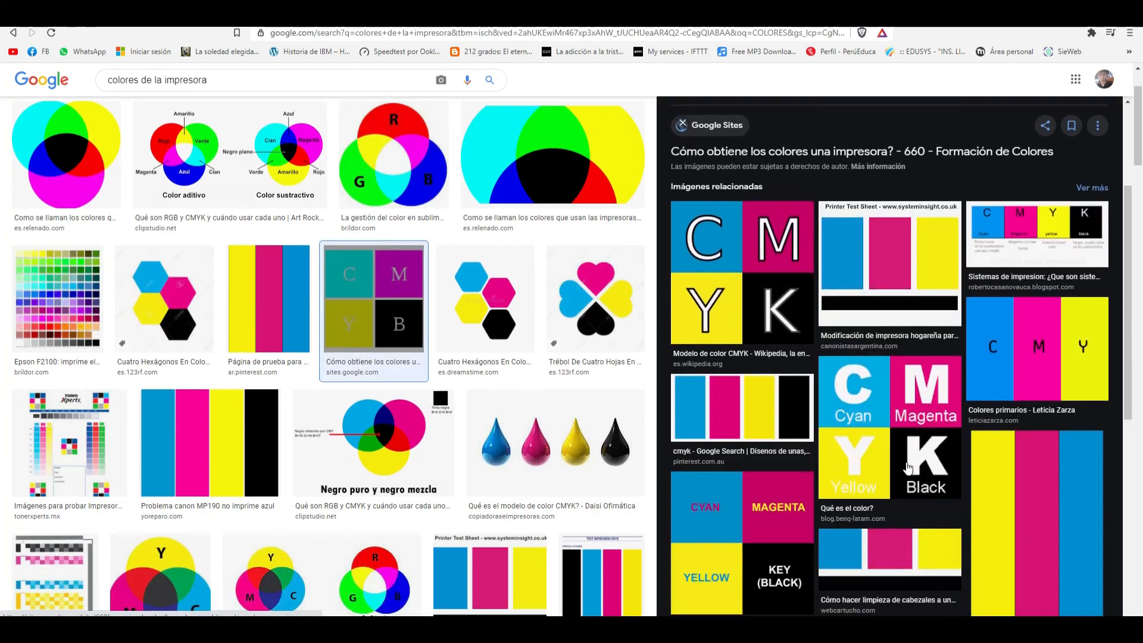
pyautogui.click(909, 452)
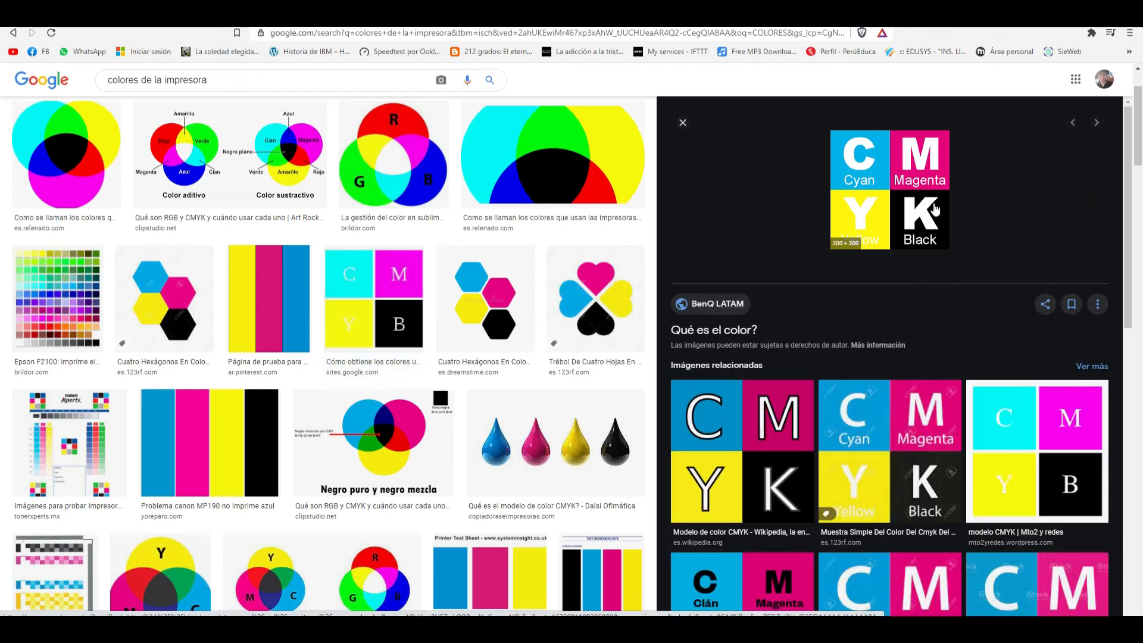
pyautogui.scroll(2, 586, 236)
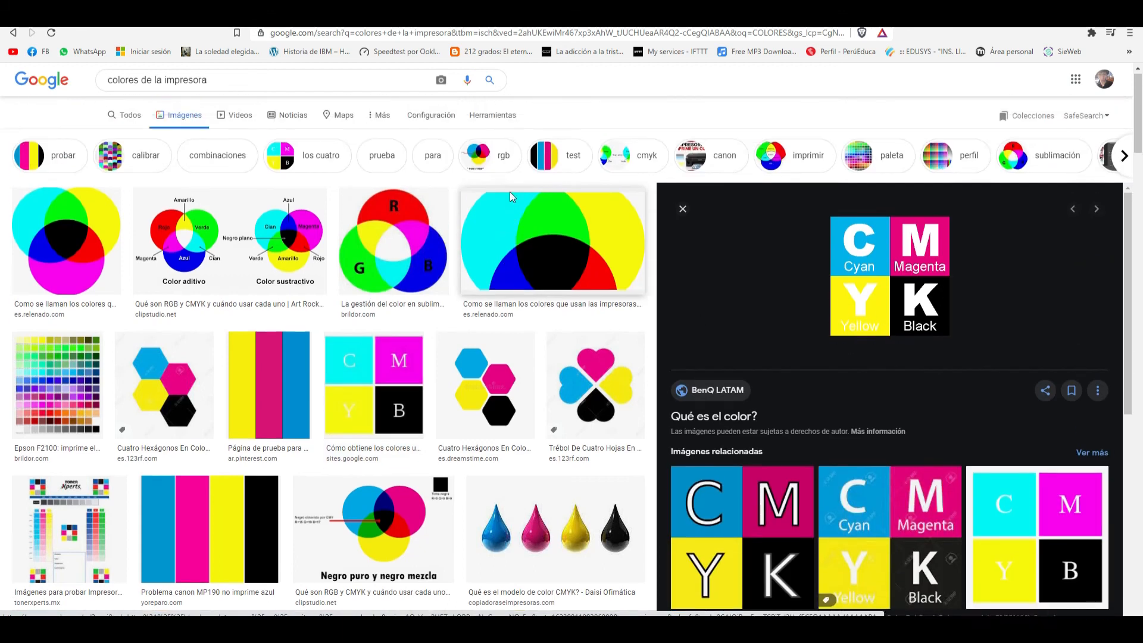
# - Compare the additive RGB and subtractive CMYK color-mixing diagrams among the image results
pyautogui.click(380, 278)
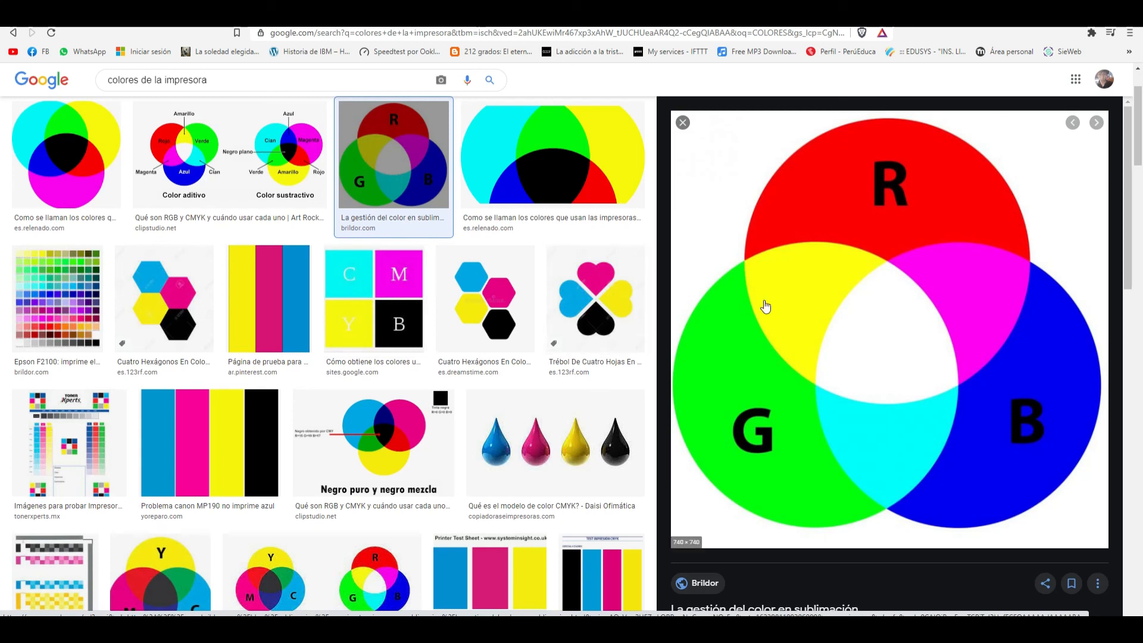
pyautogui.click(289, 196)
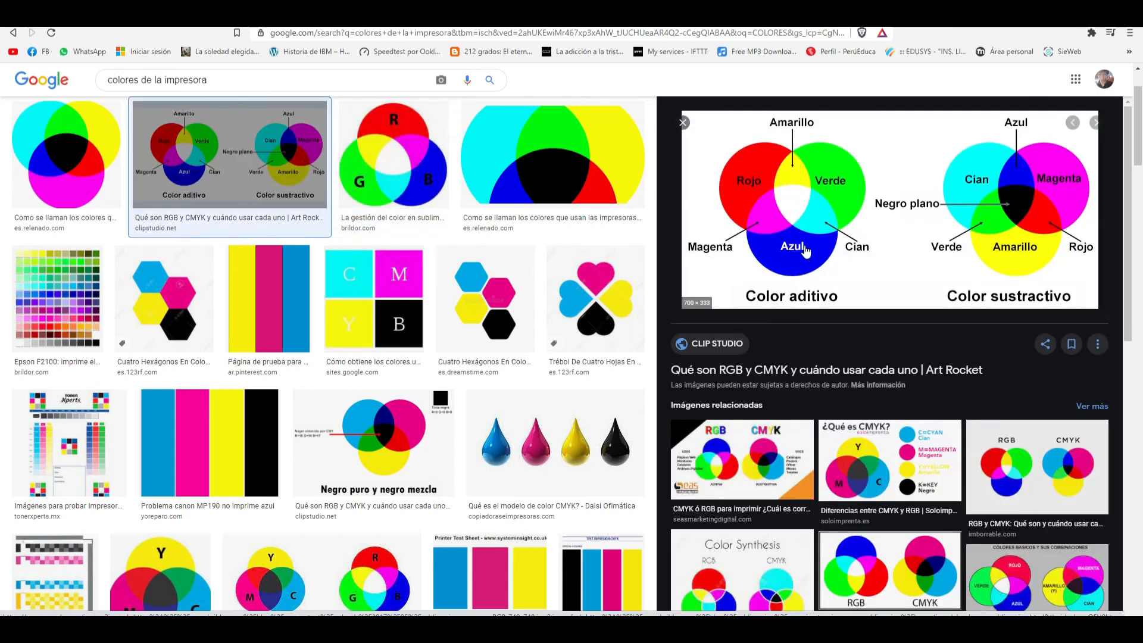
pyautogui.scroll(-5, 844, 323)
pyautogui.scroll(-4, 845, 324)
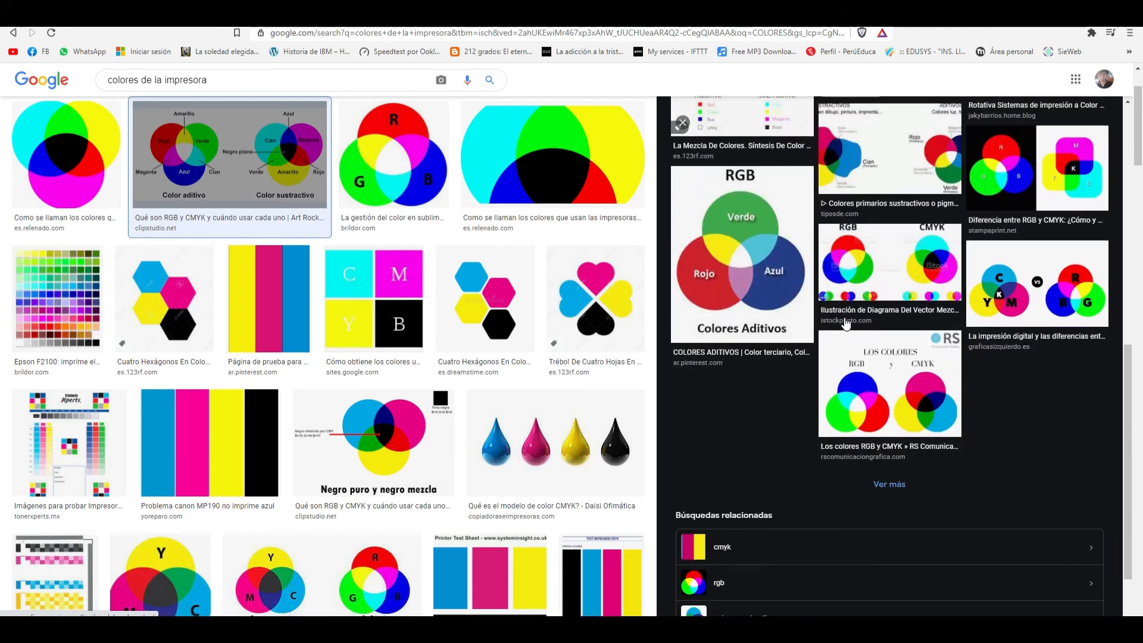
pyautogui.scroll(9, 833, 316)
pyautogui.scroll(-6, 776, 277)
pyautogui.click(777, 277)
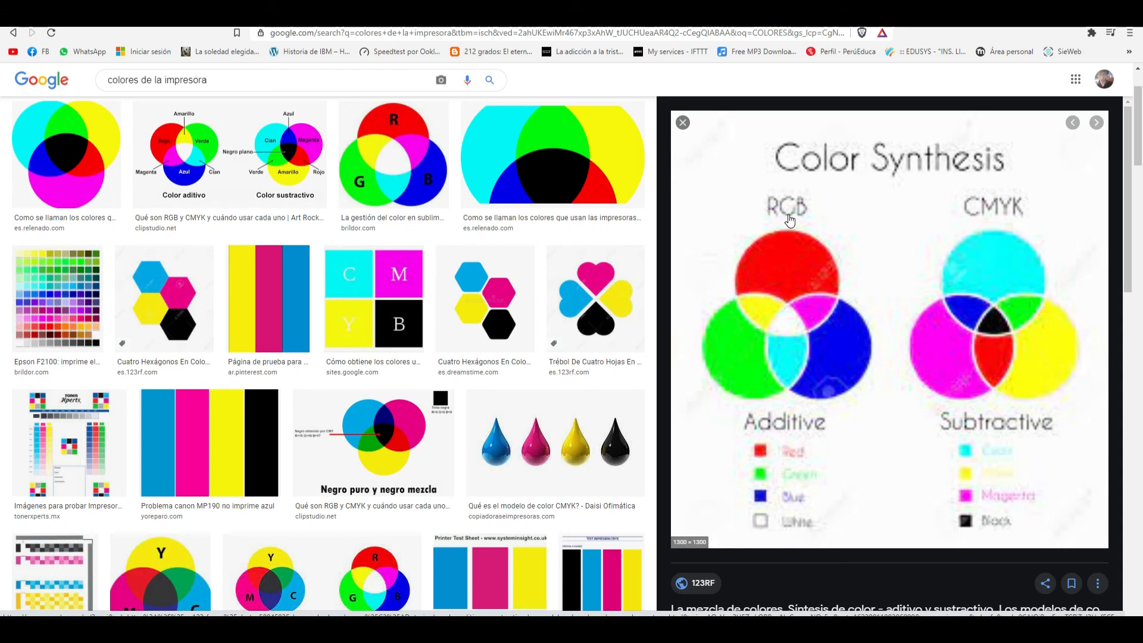
pyautogui.scroll(-4, 385, 326)
pyautogui.scroll(-3, 385, 326)
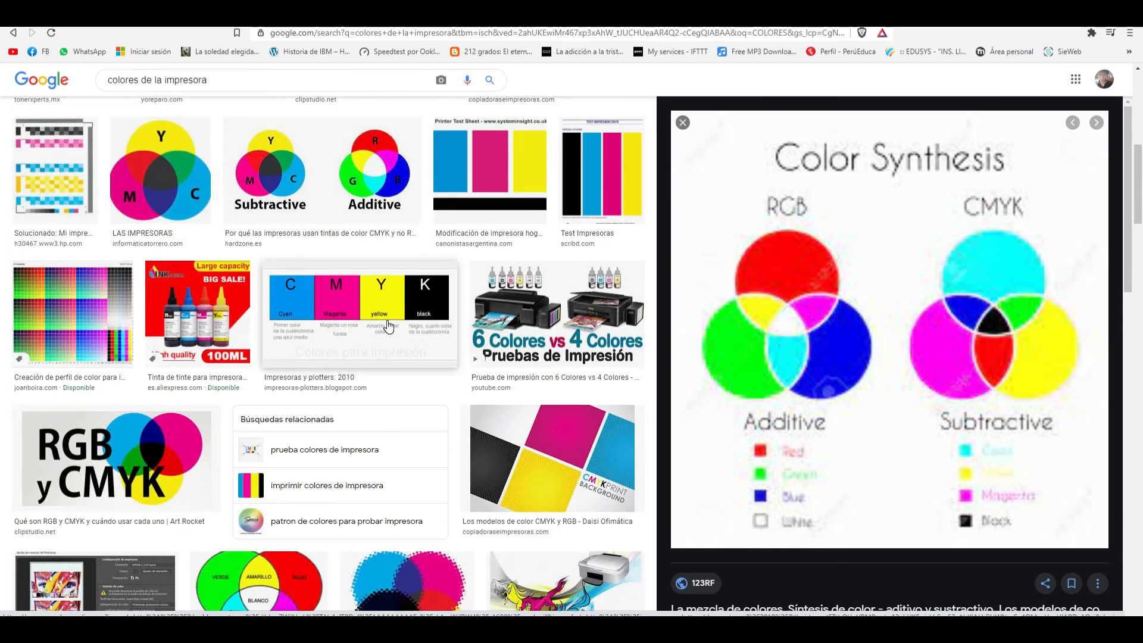
pyautogui.scroll(-3, 393, 328)
pyautogui.scroll(-6, 403, 330)
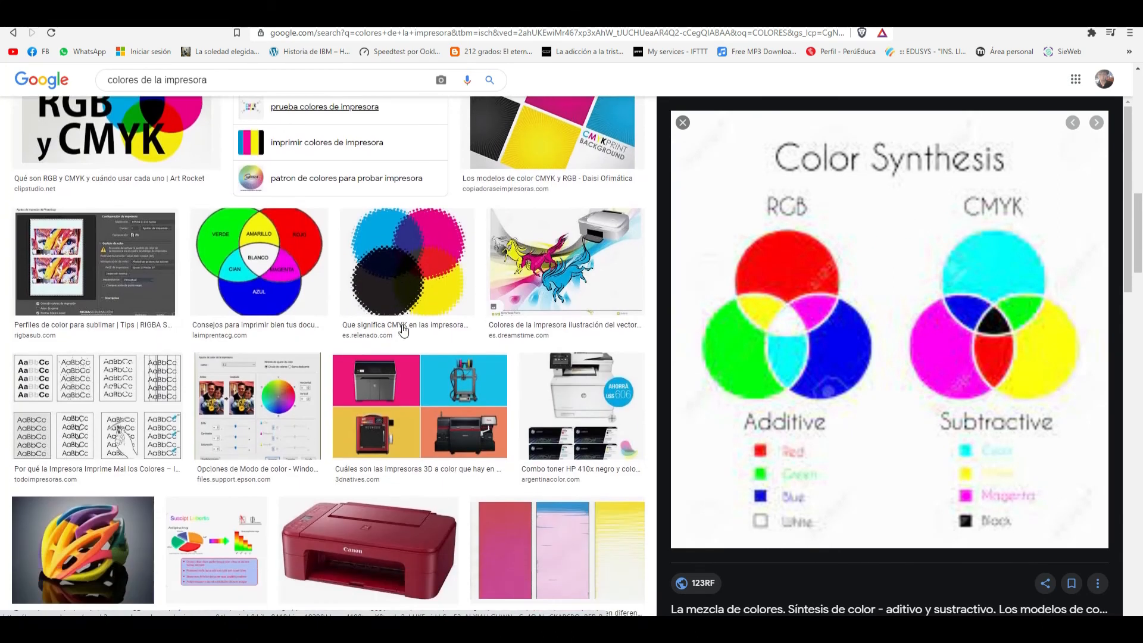
pyautogui.scroll(6, 417, 357)
pyautogui.click(522, 392)
pyautogui.click(259, 426)
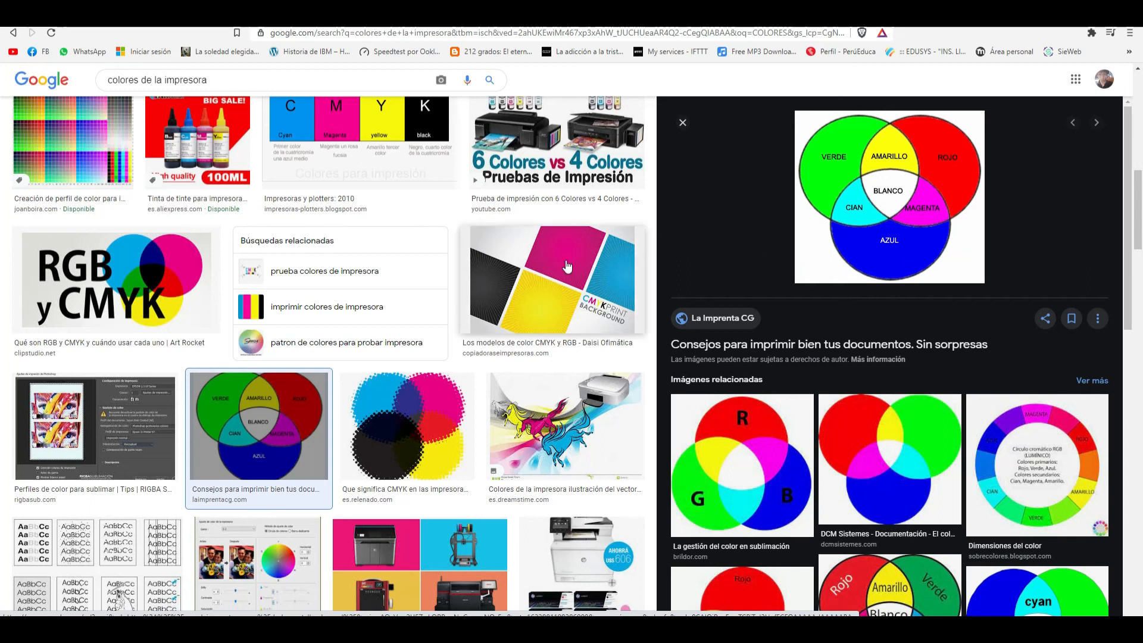
pyautogui.scroll(10, 542, 338)
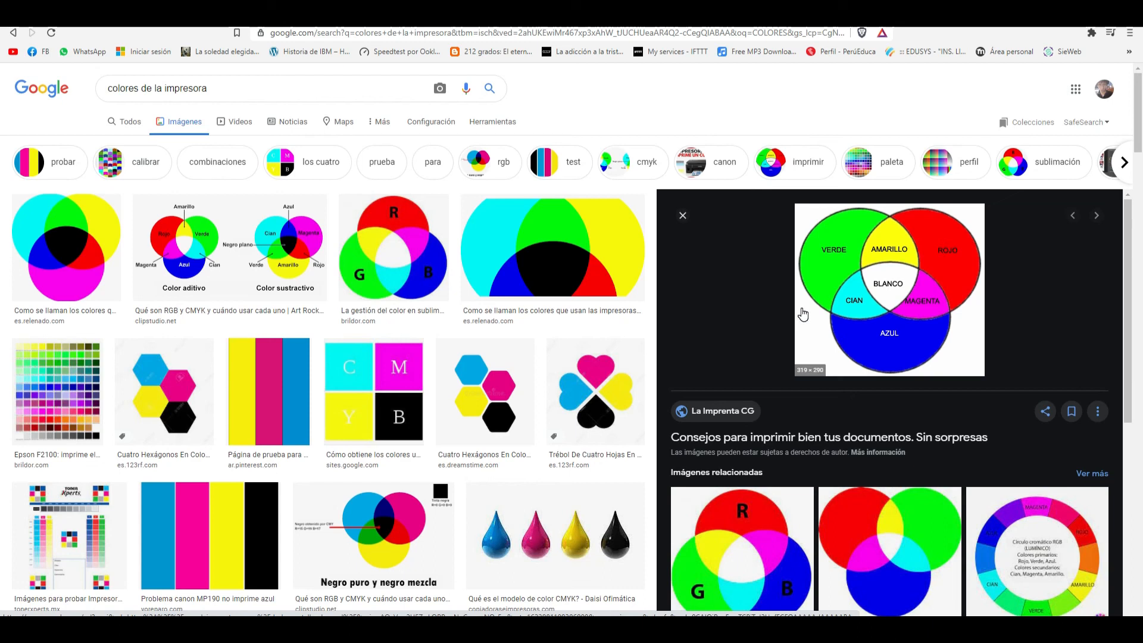
pyautogui.scroll(-8, 475, 339)
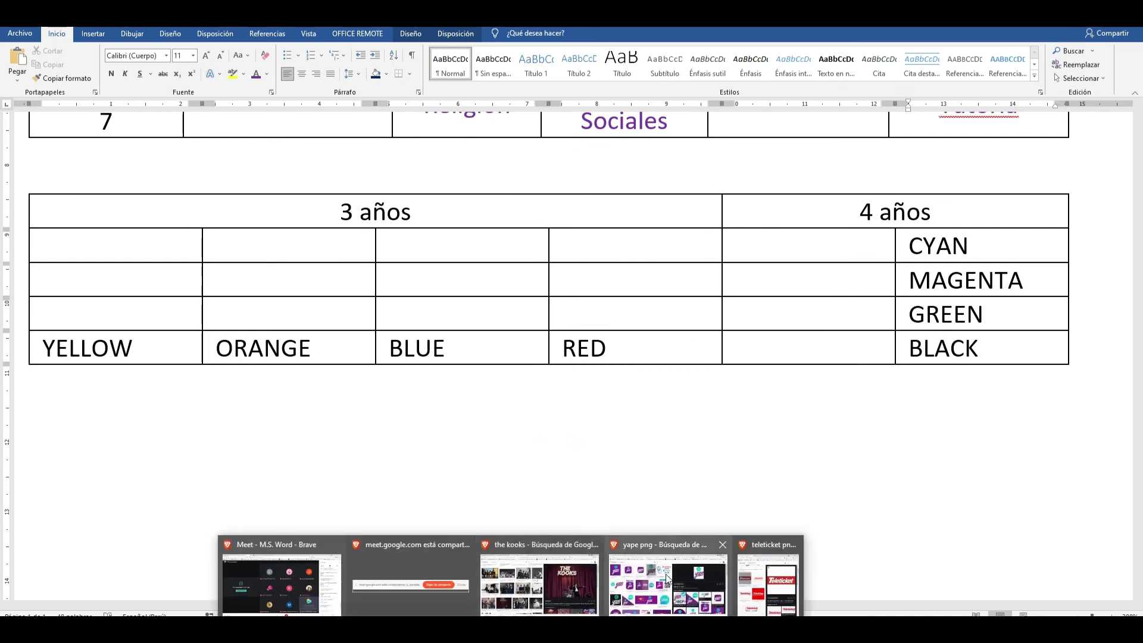
pyautogui.click(756, 282)
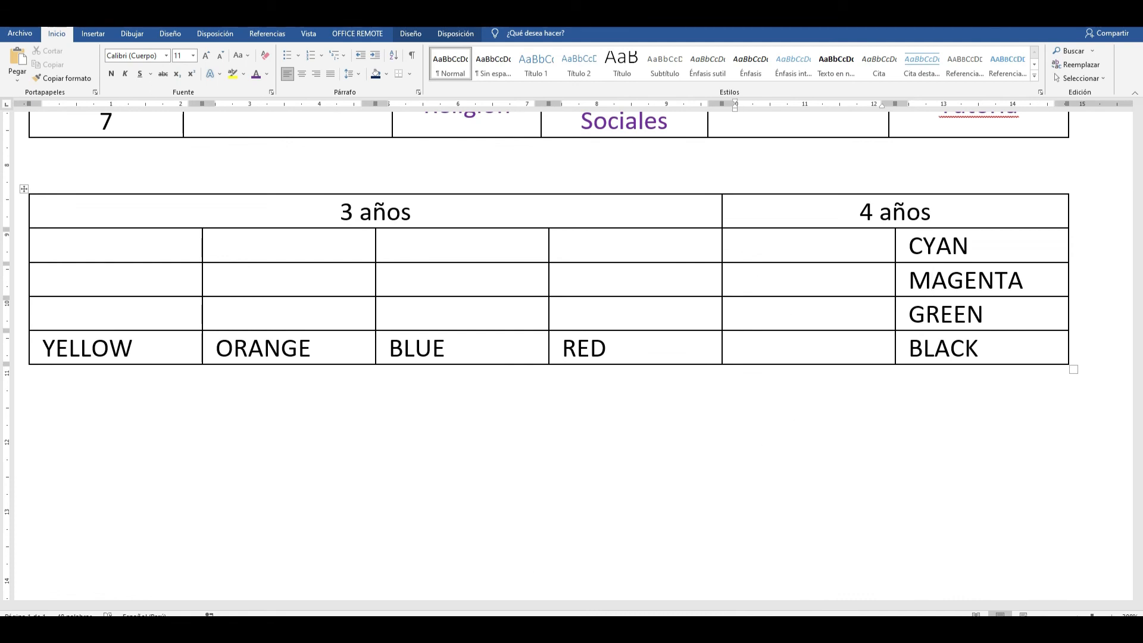
pyautogui.click(615, 342)
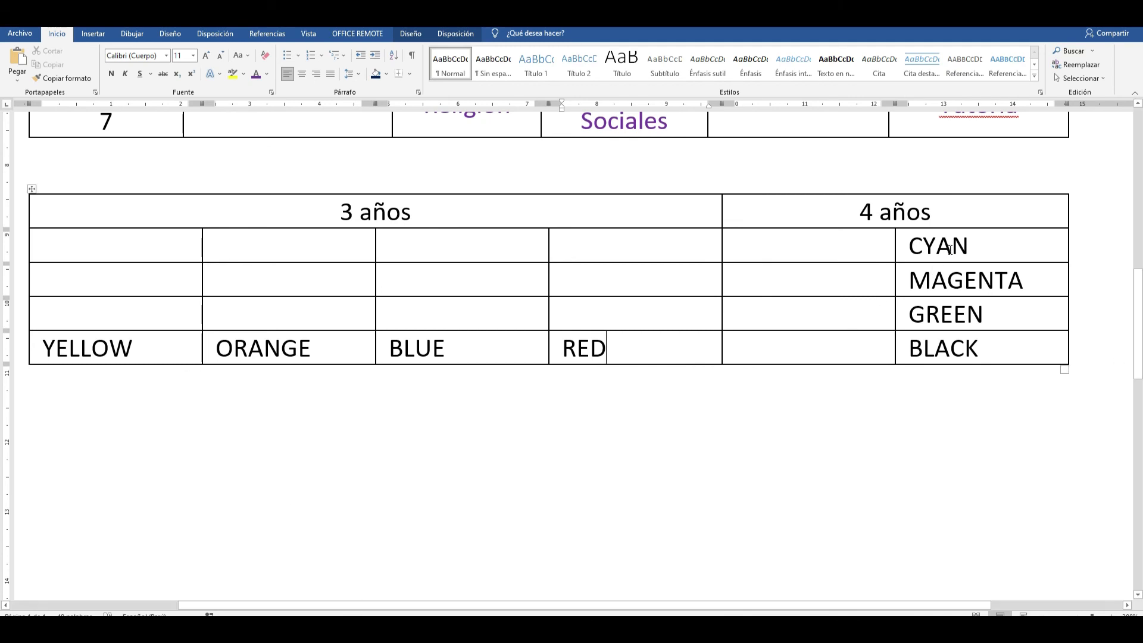
pyautogui.moveTo(983, 314); pyautogui.dragTo(906, 316)
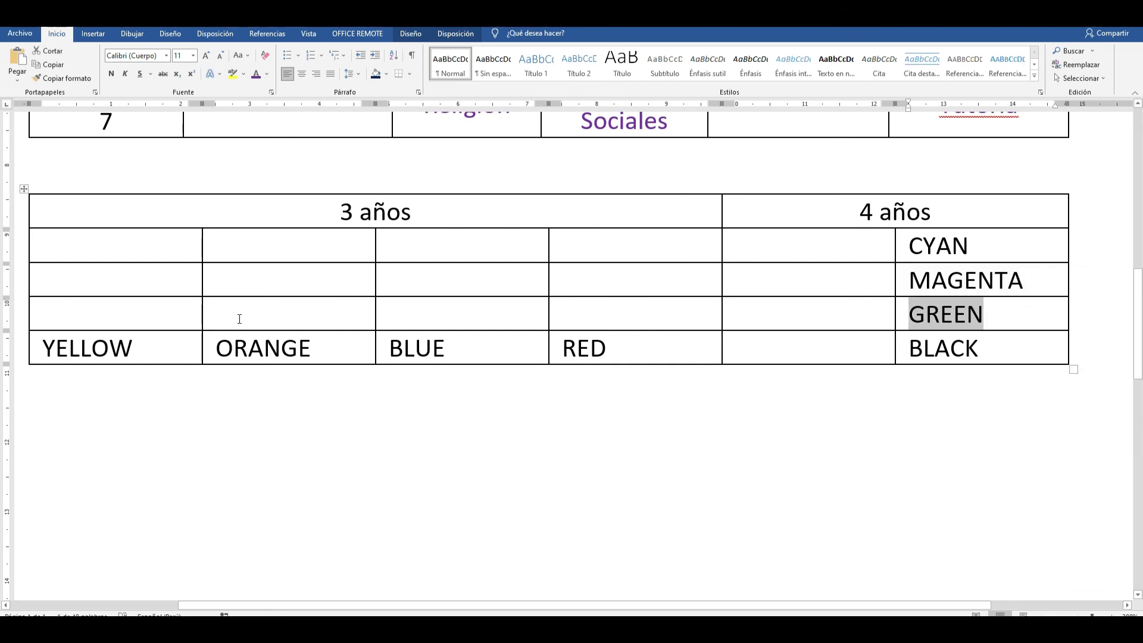
pyautogui.click(109, 348)
pyautogui.moveTo(130, 362); pyautogui.dragTo(131, 361)
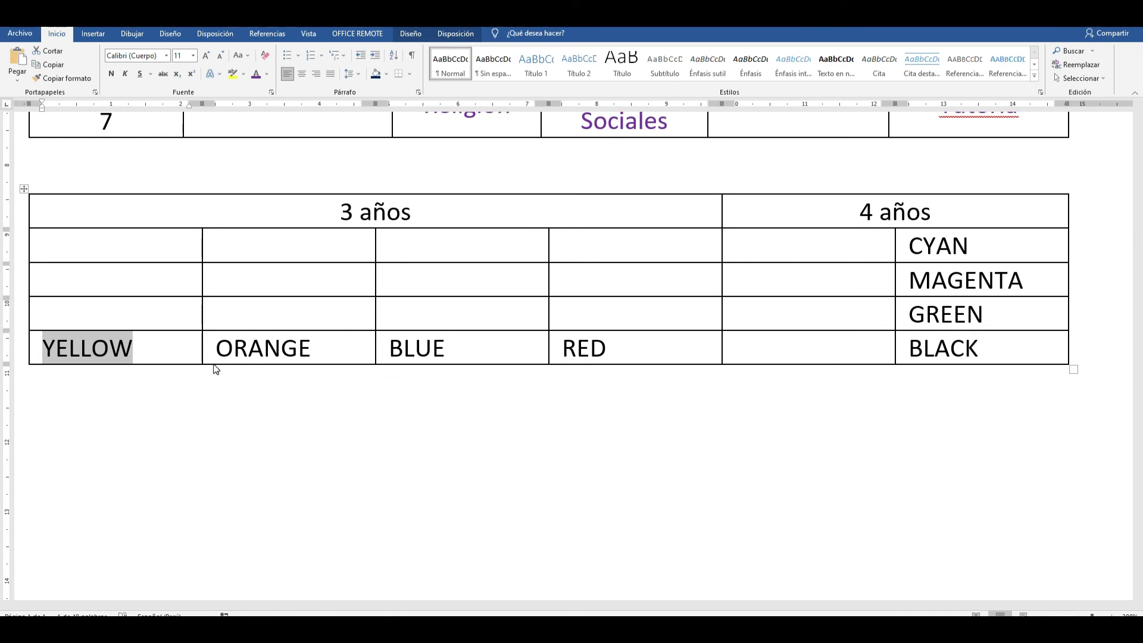
# - Merge the two empty fifth-column cells beside CYAN and MAGENTA into one cell
pyautogui.click(799, 251)
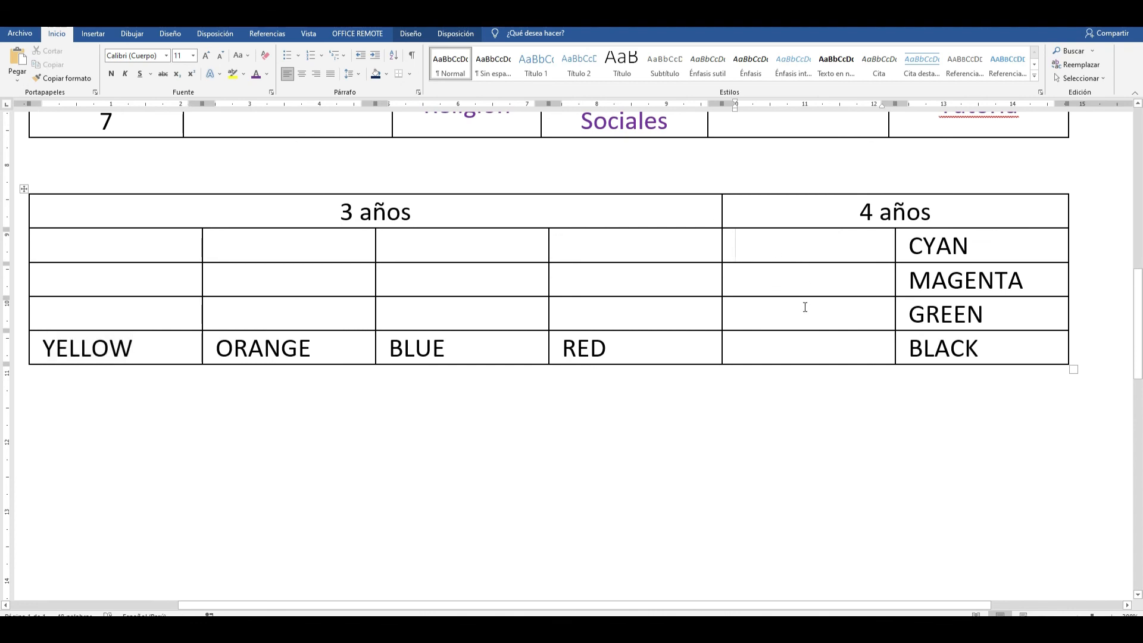
pyautogui.click(797, 266)
pyautogui.moveTo(797, 266); pyautogui.dragTo(793, 247)
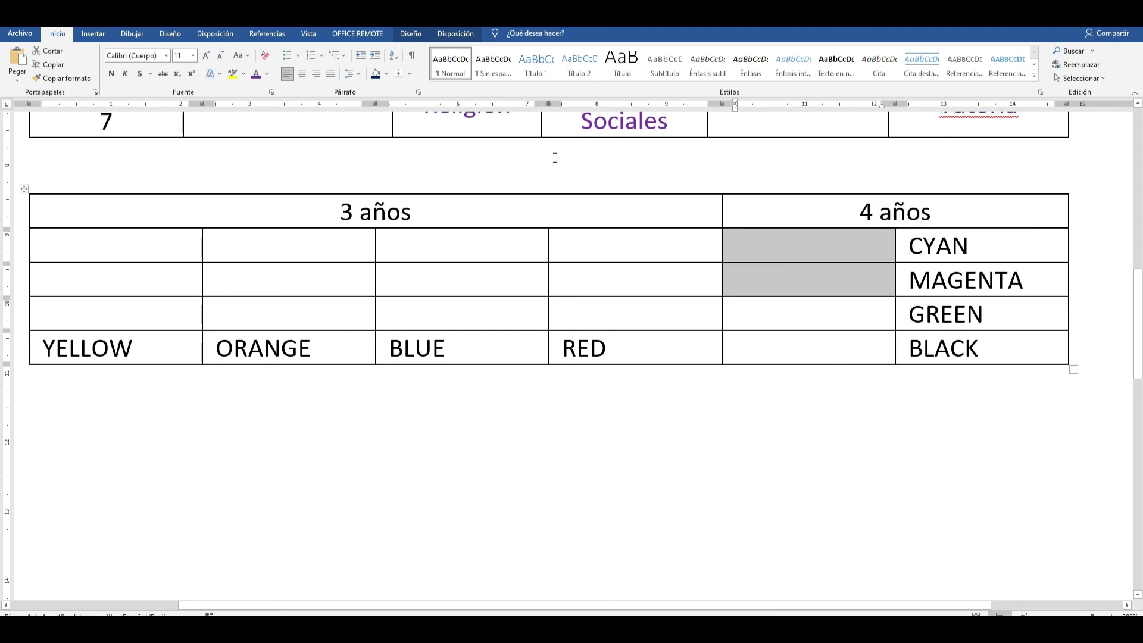
pyautogui.click(419, 34)
pyautogui.click(447, 33)
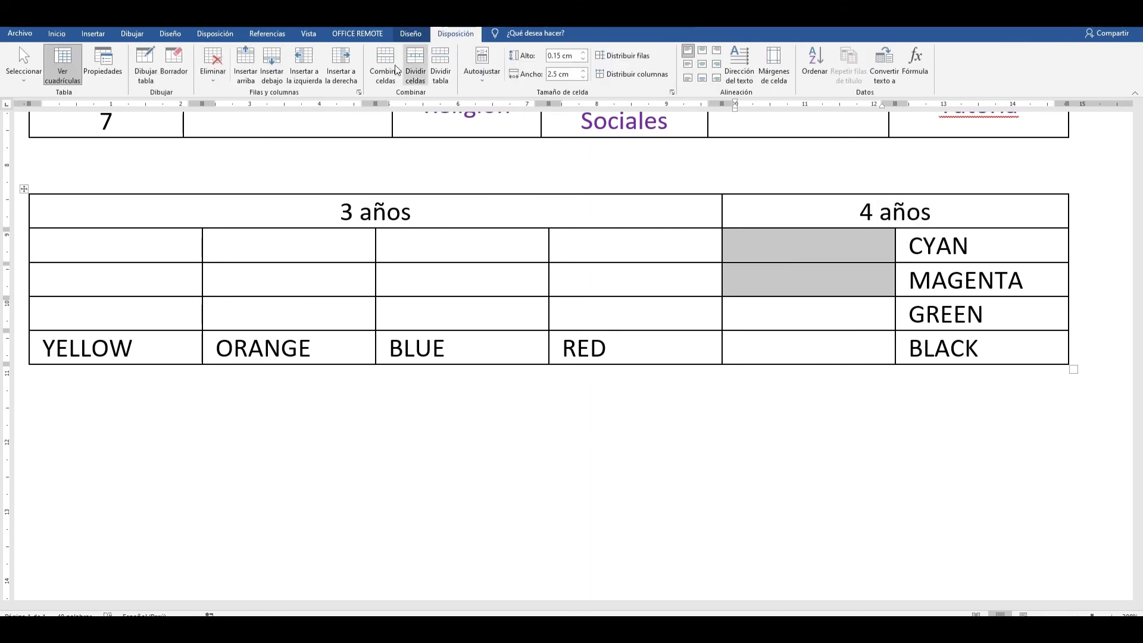
pyautogui.moveTo(765, 279); pyautogui.dragTo(809, 248)
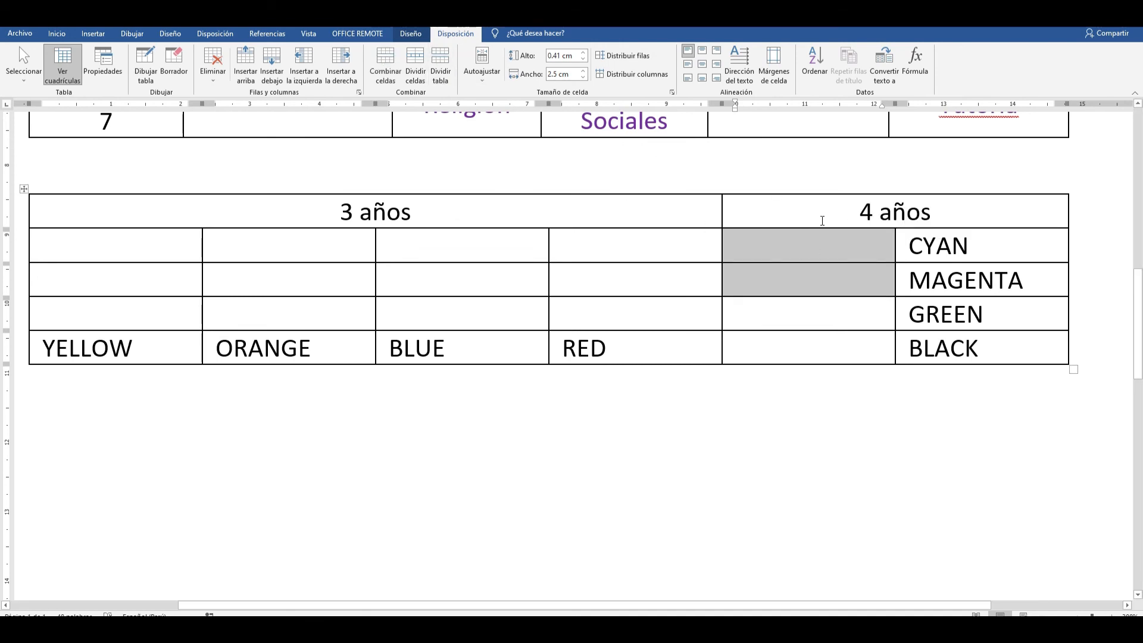
pyautogui.rightClick(831, 248)
pyautogui.click(887, 347)
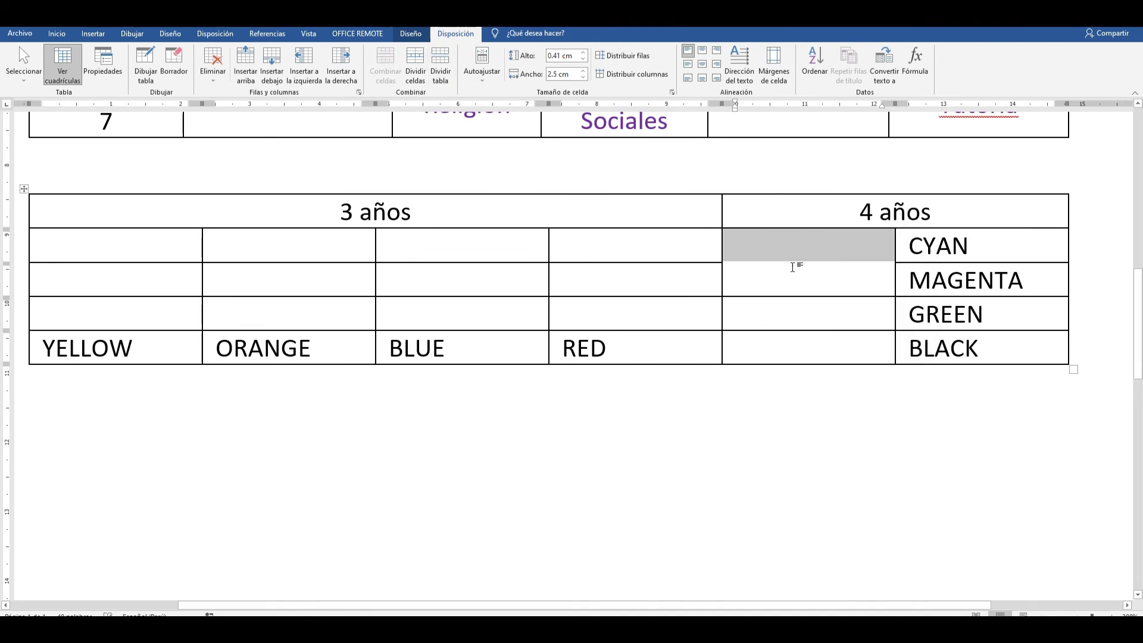
# - Write "Mañana" in the merged cell beside CYAN and MAGENTA
pyautogui.write('mAÑAN')
pyautogui.press('BackSpace')
pyautogui.press('BackSpace')
pyautogui.press('BackSpace')
pyautogui.press('BackSpace')
pyautogui.press('BackSpace')
pyautogui.write('Mañana')
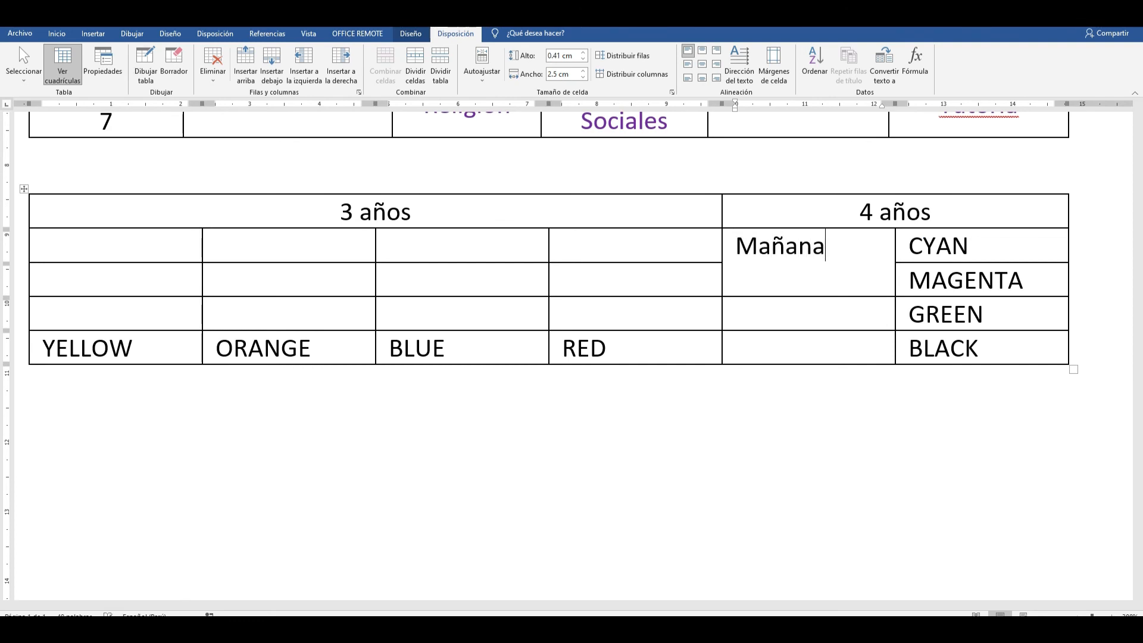
# - Merge the two empty fifth-column cells beside GREEN and BLACK and write "Tarde" in the merged cell
pyautogui.click(767, 344)
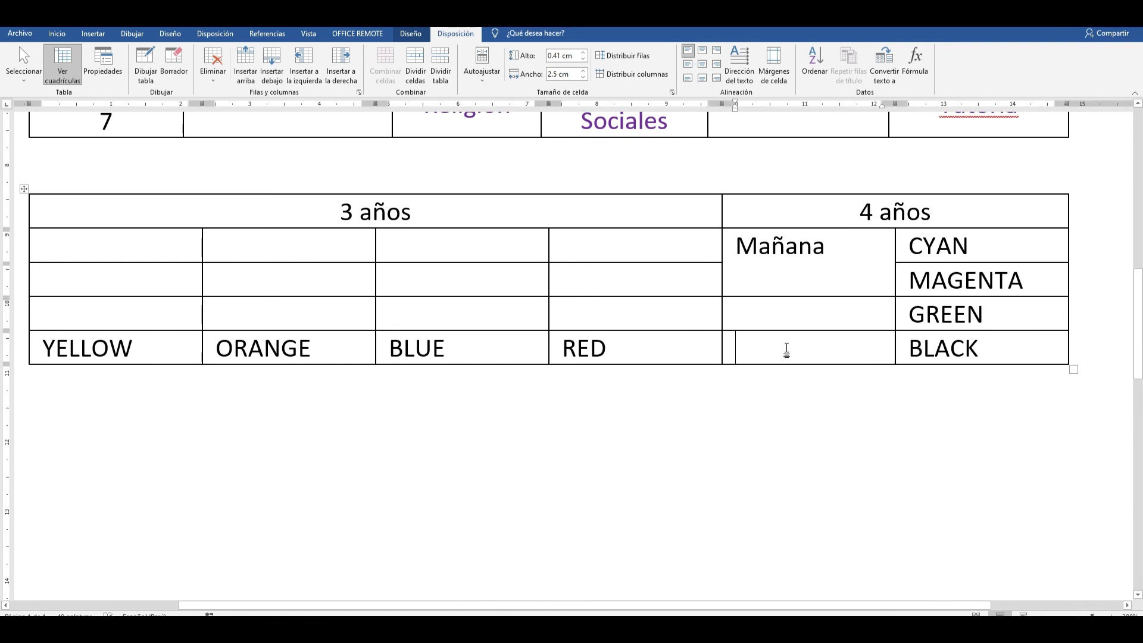
pyautogui.moveTo(786, 335); pyautogui.dragTo(787, 323)
pyautogui.rightClick(788, 323)
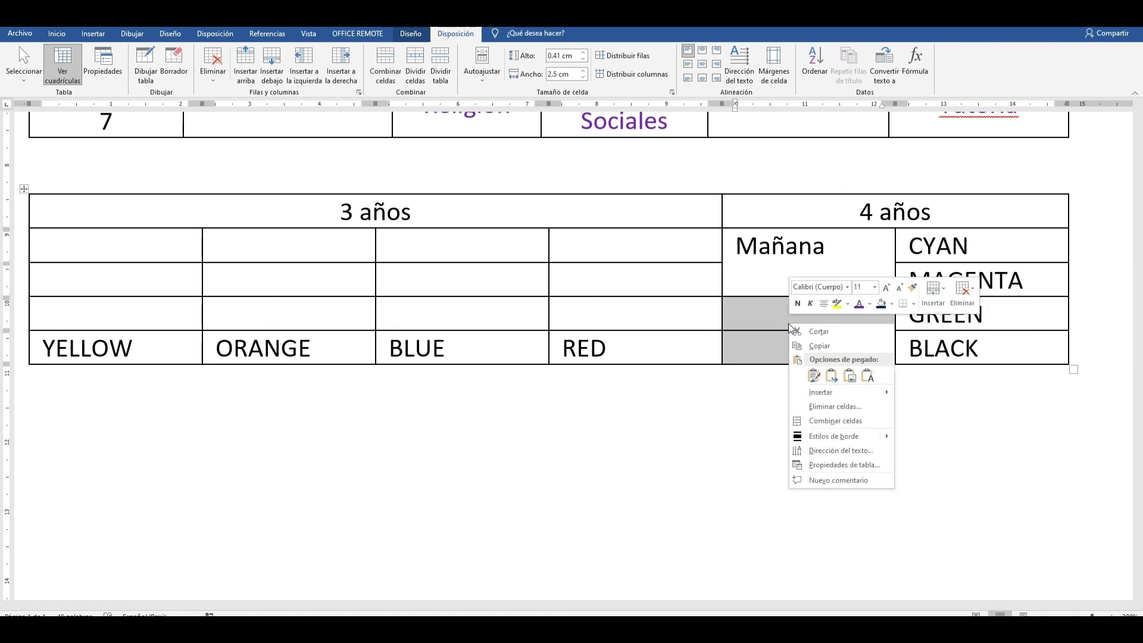
pyautogui.click(839, 418)
pyautogui.click(820, 342)
pyautogui.write('T')
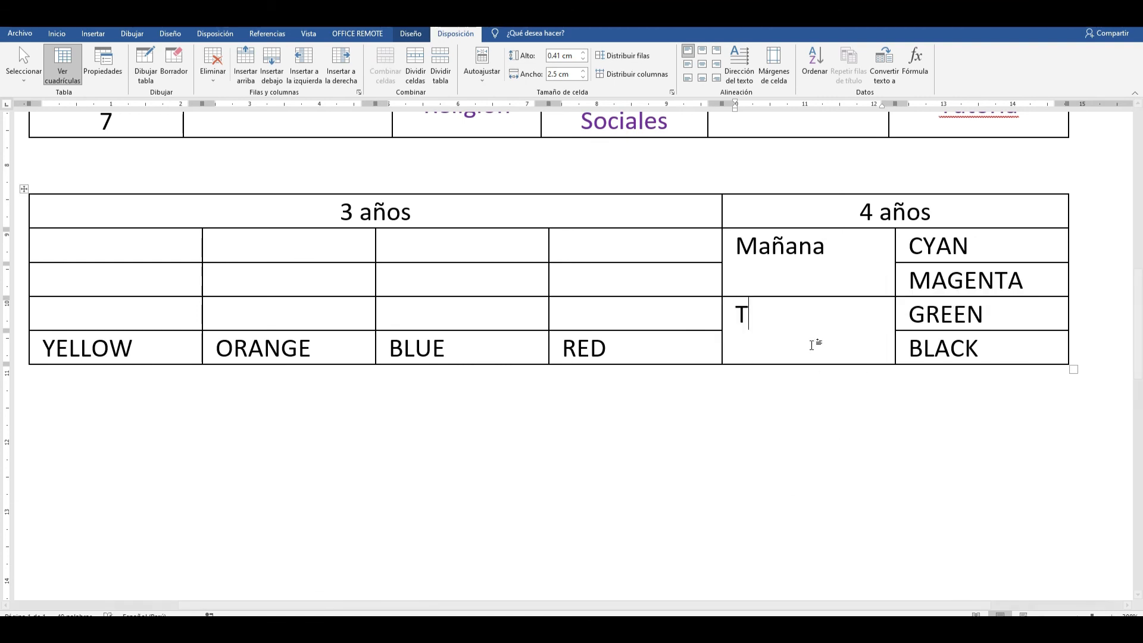
pyautogui.write('arde')
pyautogui.click(755, 392)
pyautogui.click(805, 327)
pyautogui.moveTo(806, 327); pyautogui.dragTo(729, 268)
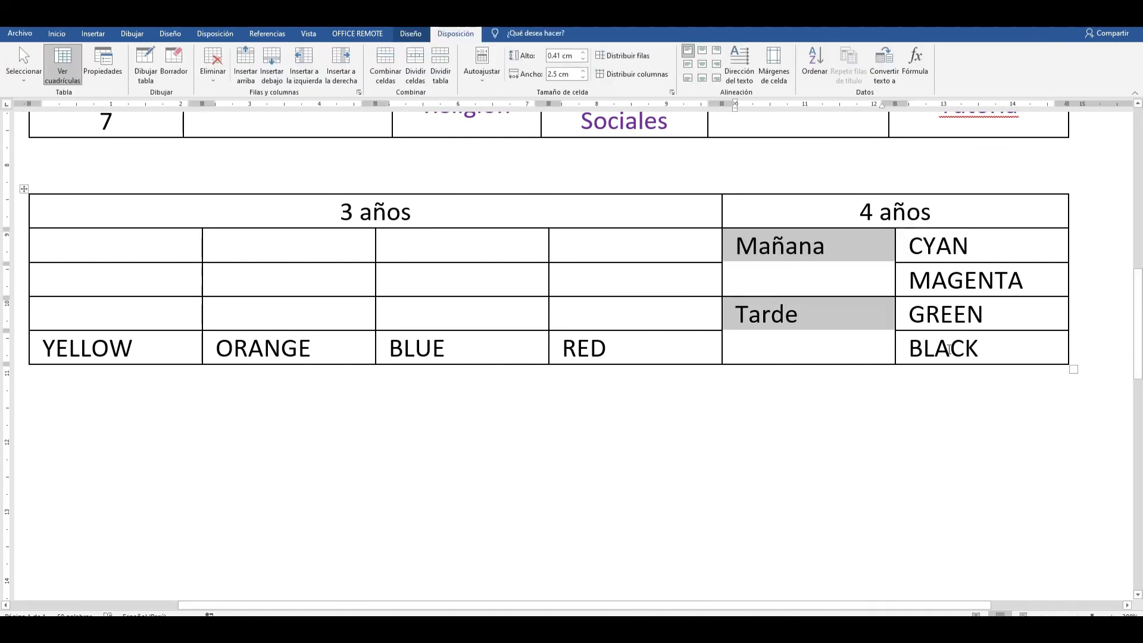
pyautogui.click(841, 332)
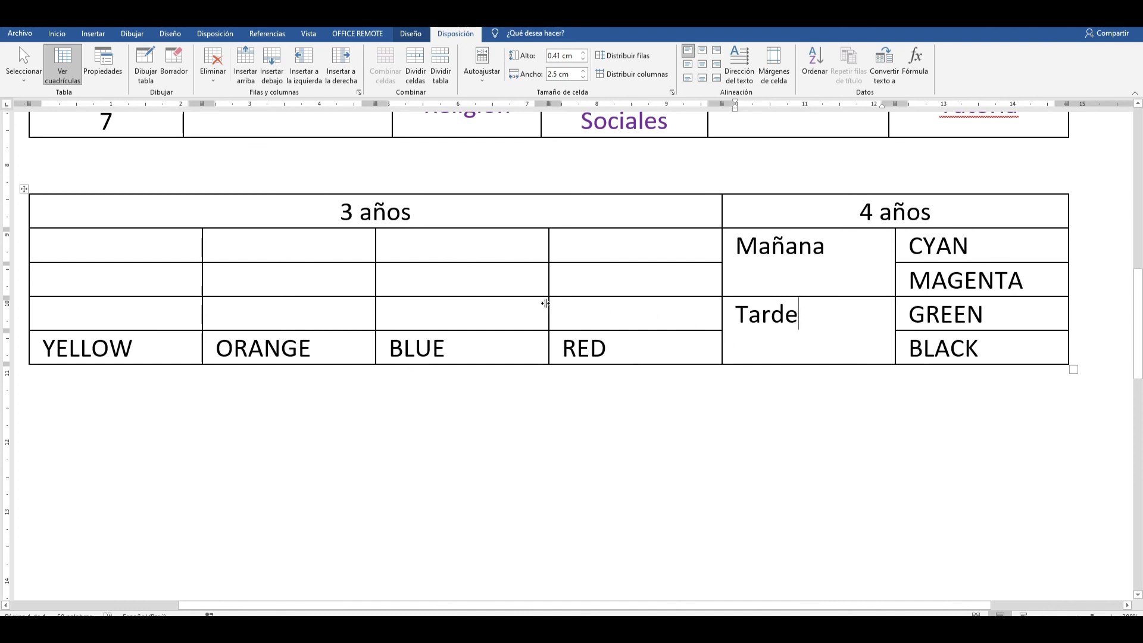
# - Merge the empty cells above YELLOW and ORANGE into one cell, and those above BLUE and RED into another
pyautogui.moveTo(184, 245); pyautogui.dragTo(279, 302)
pyautogui.rightClick(287, 309)
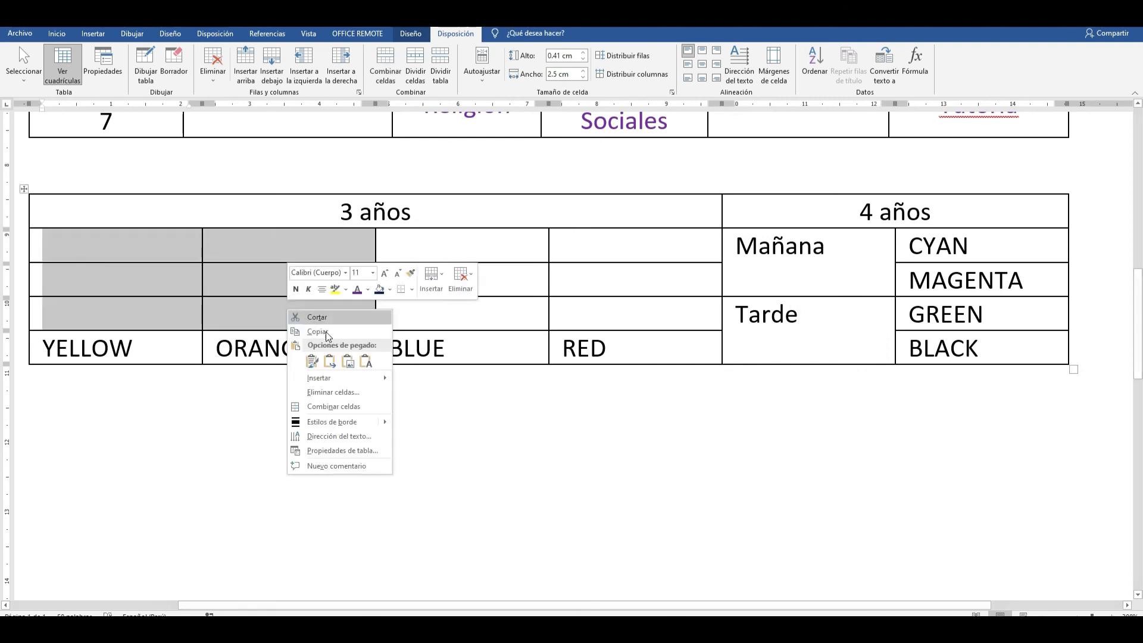
pyautogui.click(337, 410)
pyautogui.moveTo(444, 245); pyautogui.dragTo(579, 314)
pyautogui.rightClick(579, 314)
pyautogui.click(655, 413)
# - Write "MAÑANA" in the merged cell above YELLOW and ORANGE and "TARDE" in the one above BLUE and RED
pyautogui.click(315, 288)
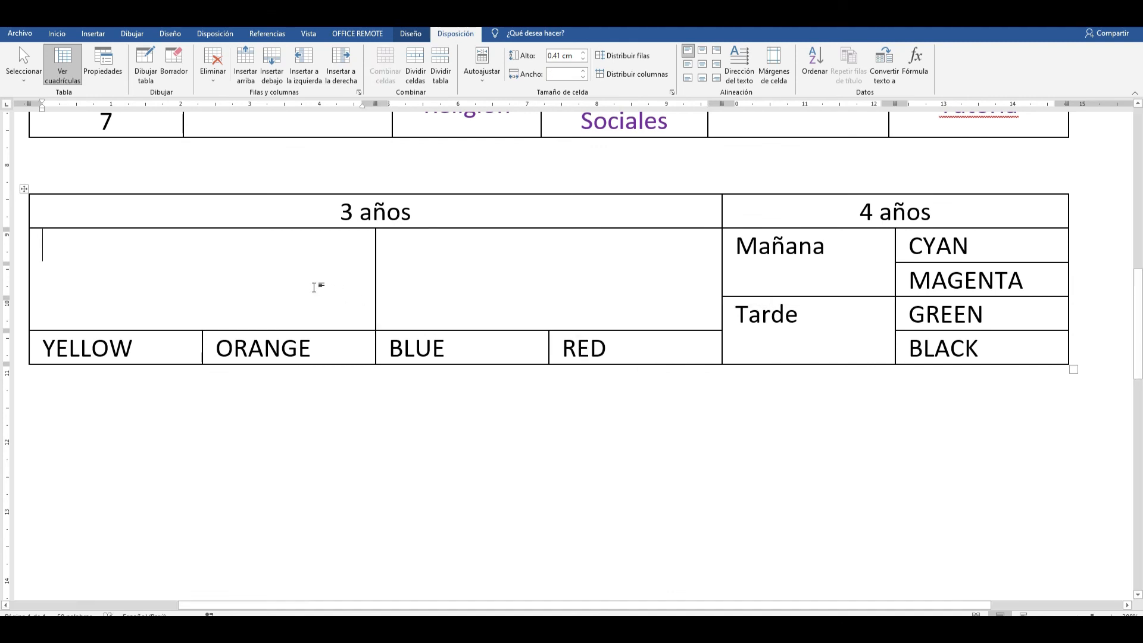
pyautogui.write('maña')
pyautogui.press('BackSpace')
pyautogui.press('BackSpace')
pyautogui.press('BackSpace')
pyautogui.press('BackSpace')
pyautogui.write('M')
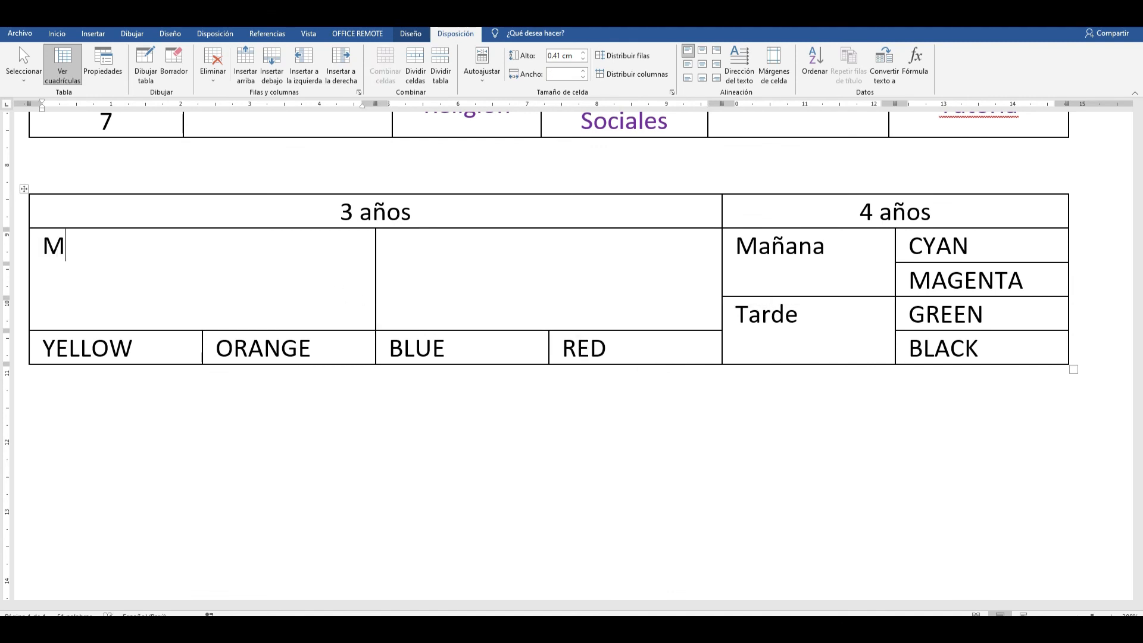
pyautogui.write('AÑANA')
pyautogui.press('Tab')
pyautogui.write('TAT')
pyautogui.press('BackSpace')
pyautogui.write('RDE')
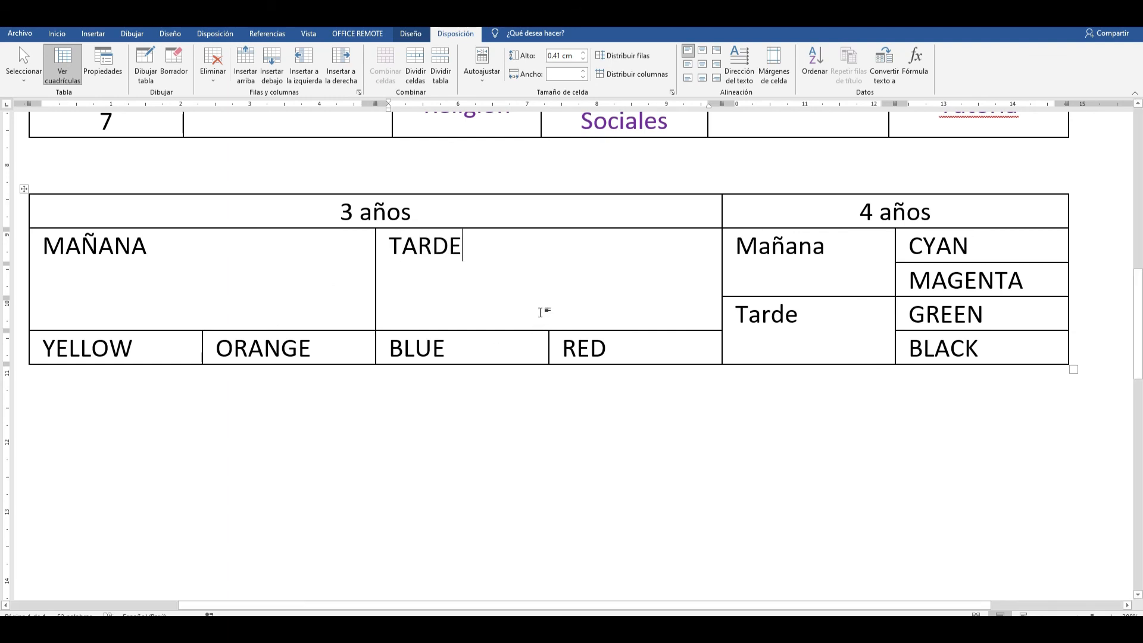
# - Center the MAÑANA and TARDE labels under 3 años both horizontally and vertically in their cells
pyautogui.moveTo(538, 313); pyautogui.dragTo(268, 265)
pyautogui.click(57, 34)
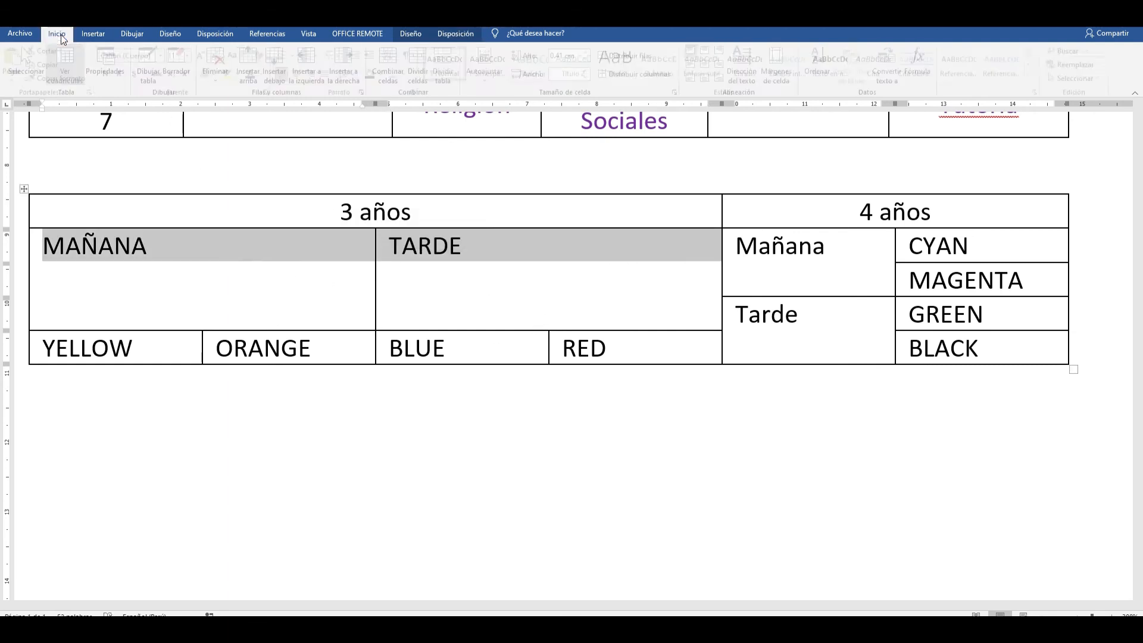
pyautogui.click(301, 76)
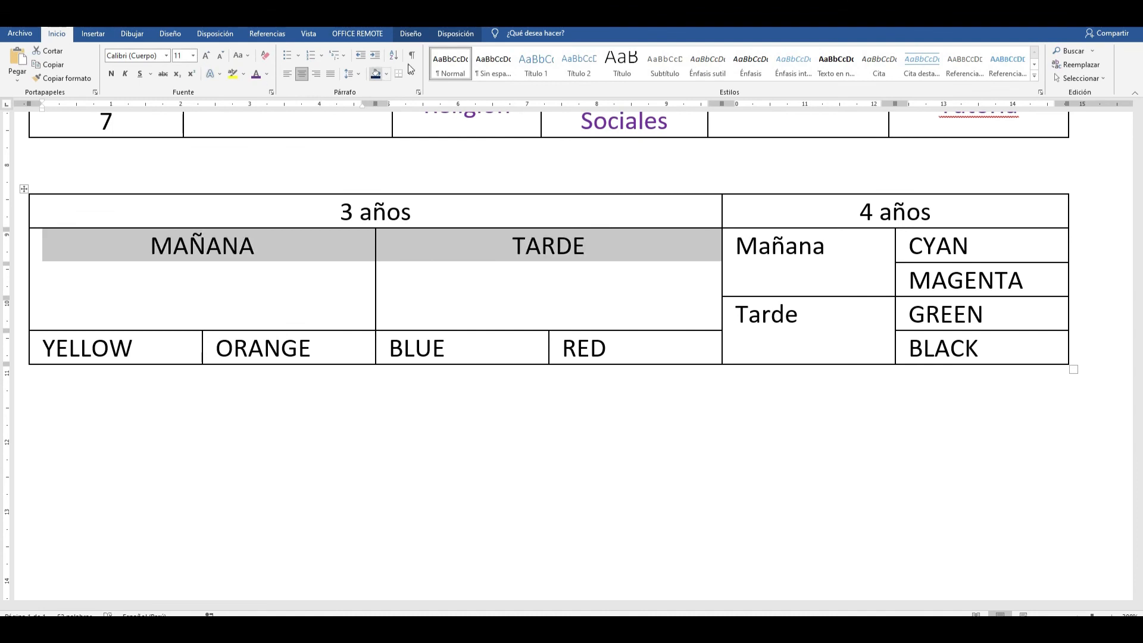
pyautogui.click(447, 34)
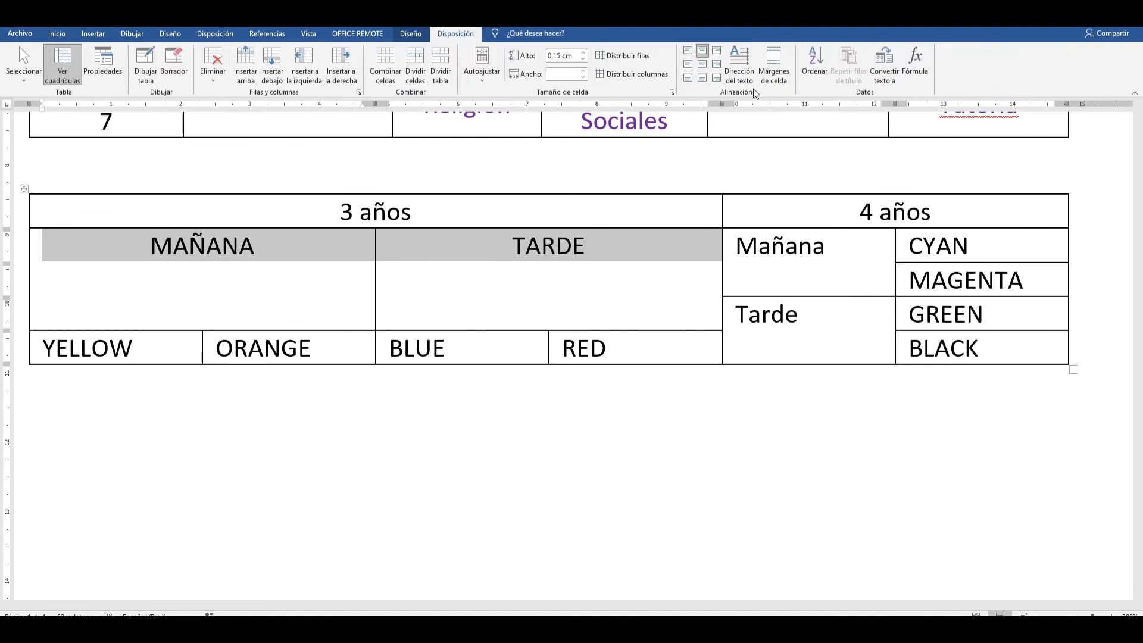
pyautogui.click(702, 64)
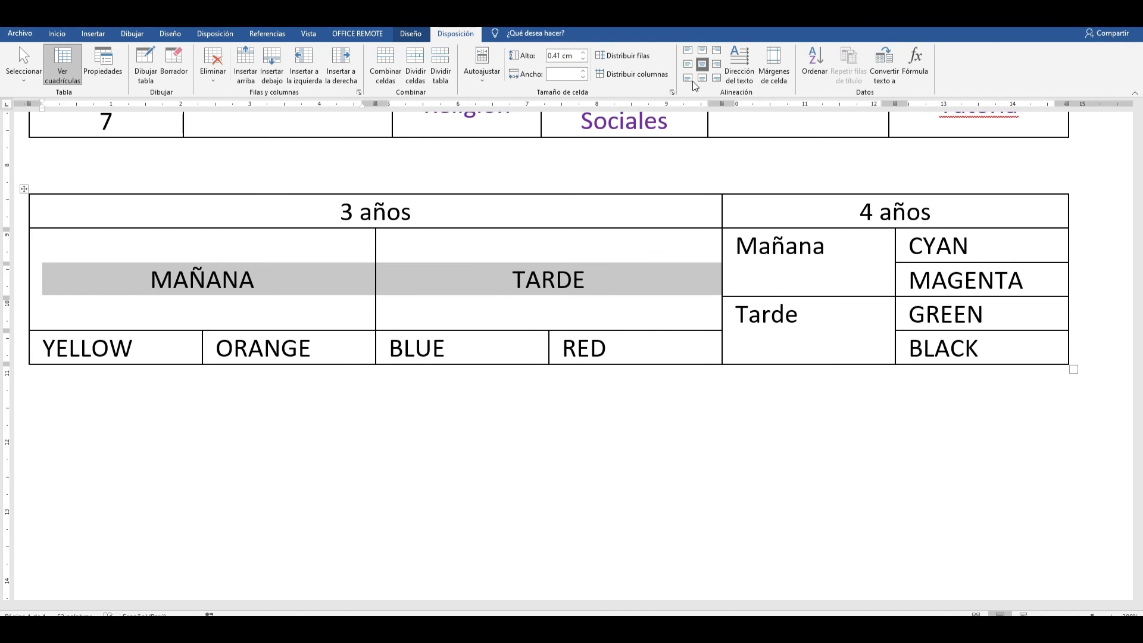
pyautogui.click(643, 342)
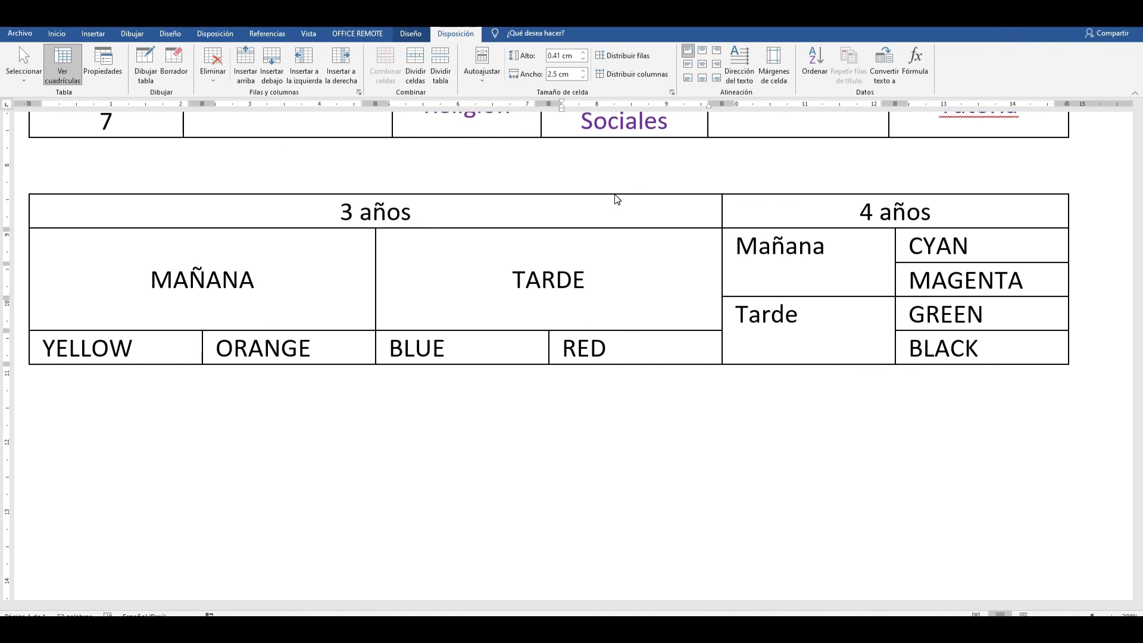
# - Review the layout of the class timetable and the 3 años and 4 años table at different zoom levels
pyautogui.scroll(8, 655, 232)
pyautogui.scroll(-11, 749, 298)
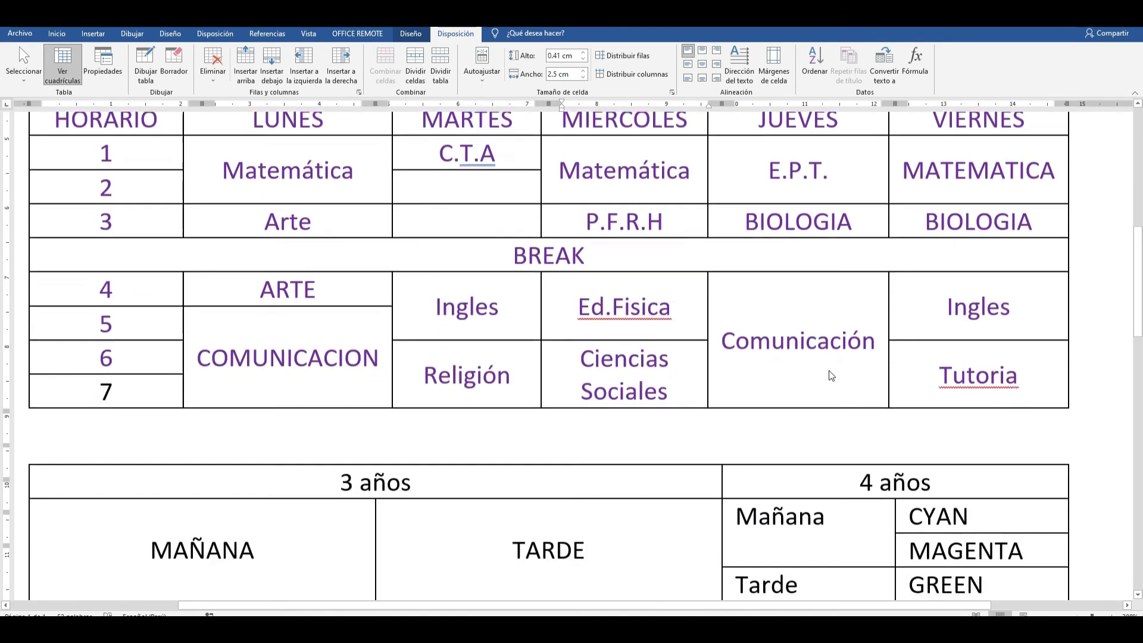
pyautogui.scroll(-10, 857, 490)
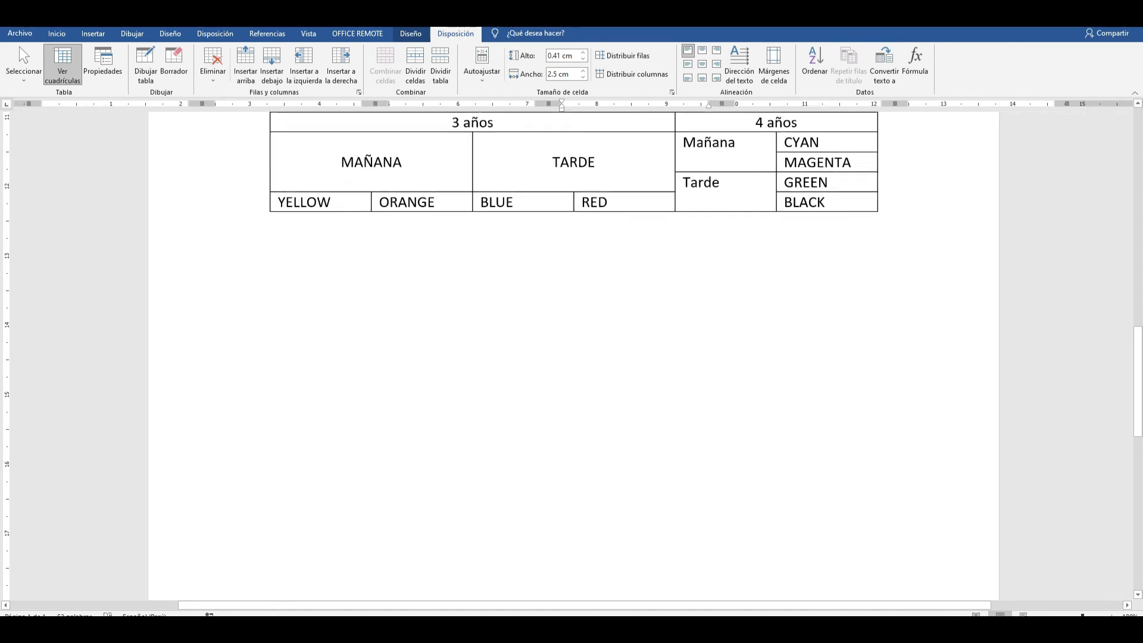
pyautogui.scroll(7, 857, 489)
pyautogui.scroll(-5, 857, 490)
pyautogui.scroll(-3, 857, 490)
pyautogui.scroll(8, 856, 490)
pyautogui.scroll(-2, 857, 488)
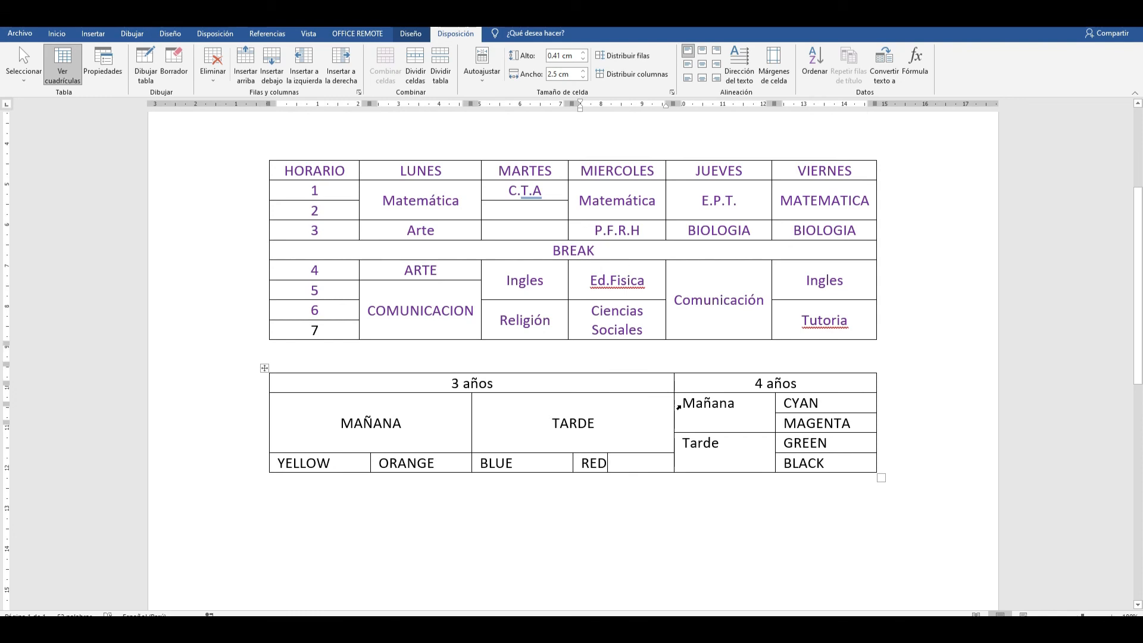
pyautogui.scroll(-1, 678, 403)
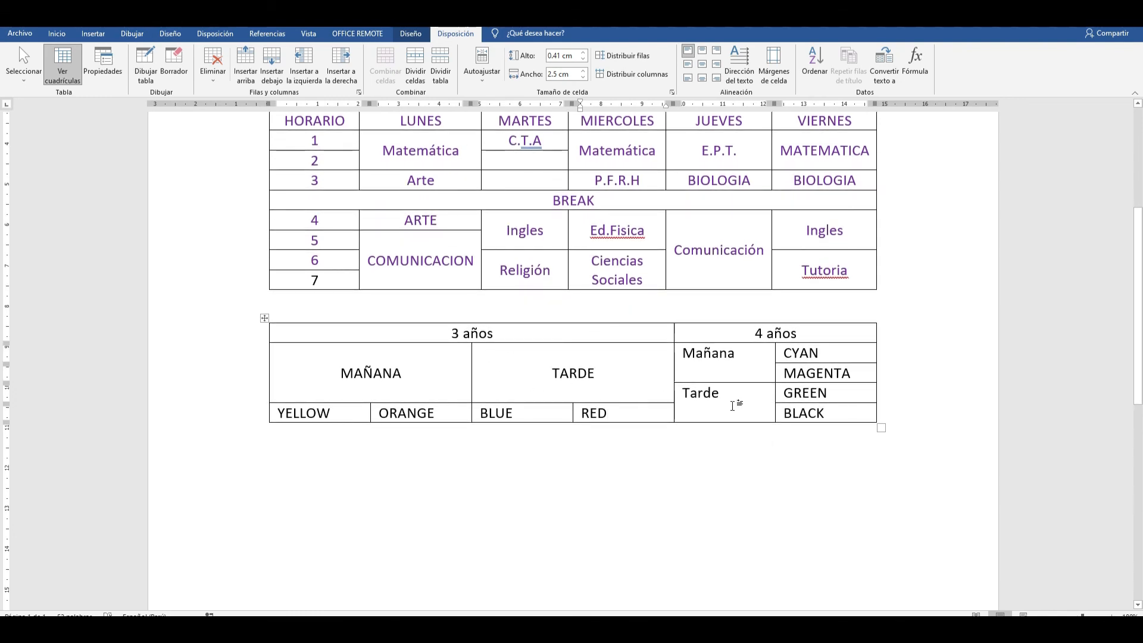
pyautogui.moveTo(1082, 616); pyautogui.dragTo(1089, 617)
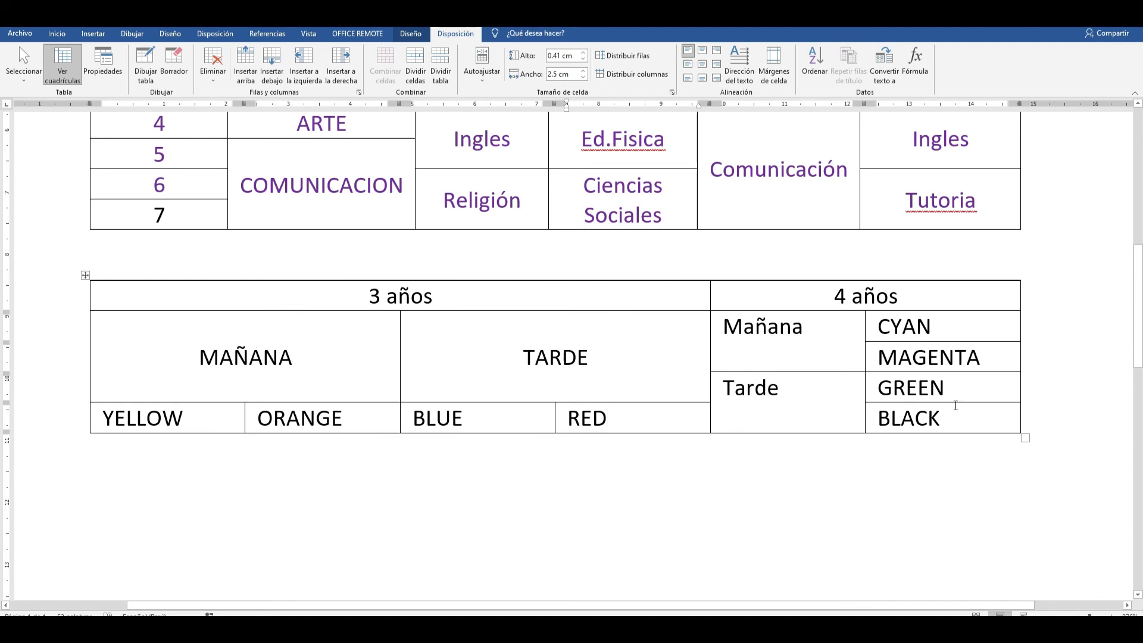
pyautogui.scroll(6, 955, 397)
pyautogui.scroll(-4, 954, 397)
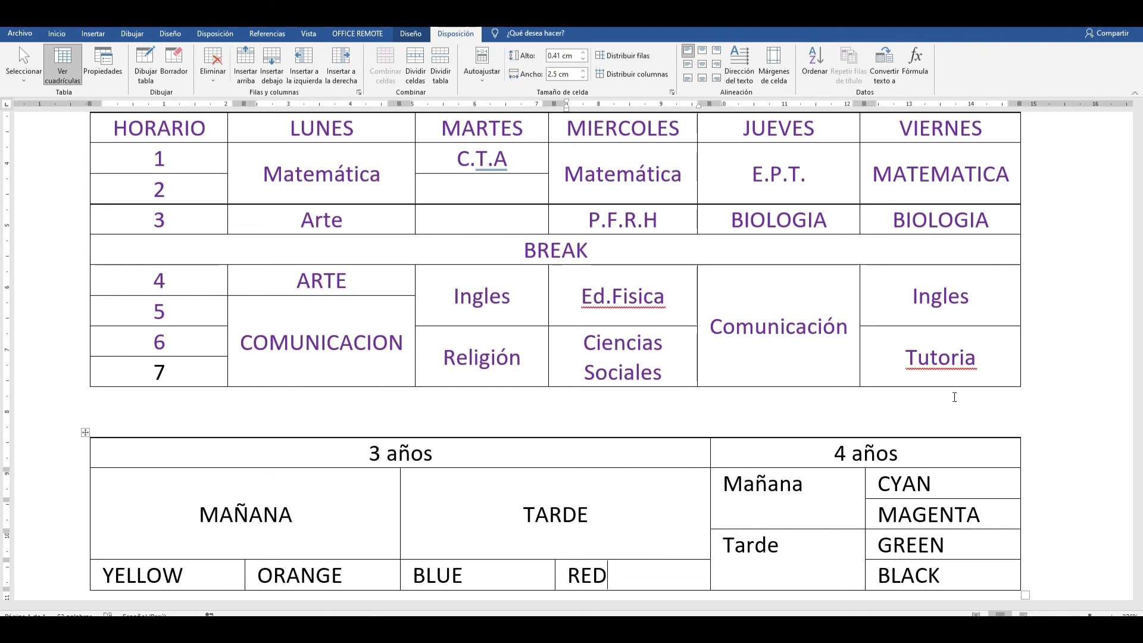
pyautogui.scroll(-5, 699, 416)
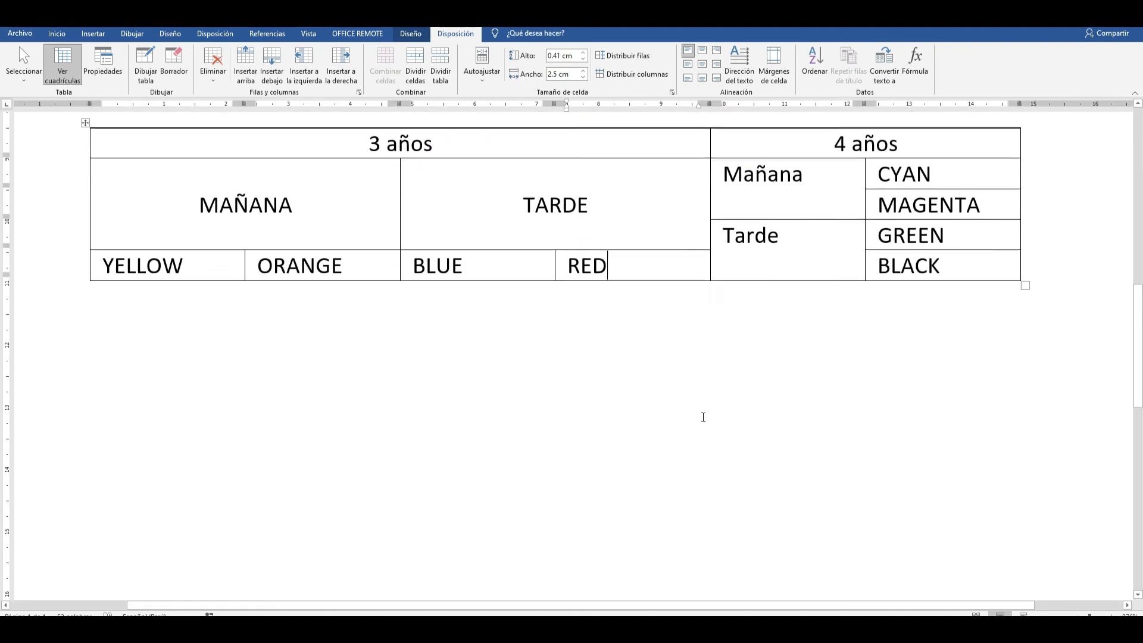